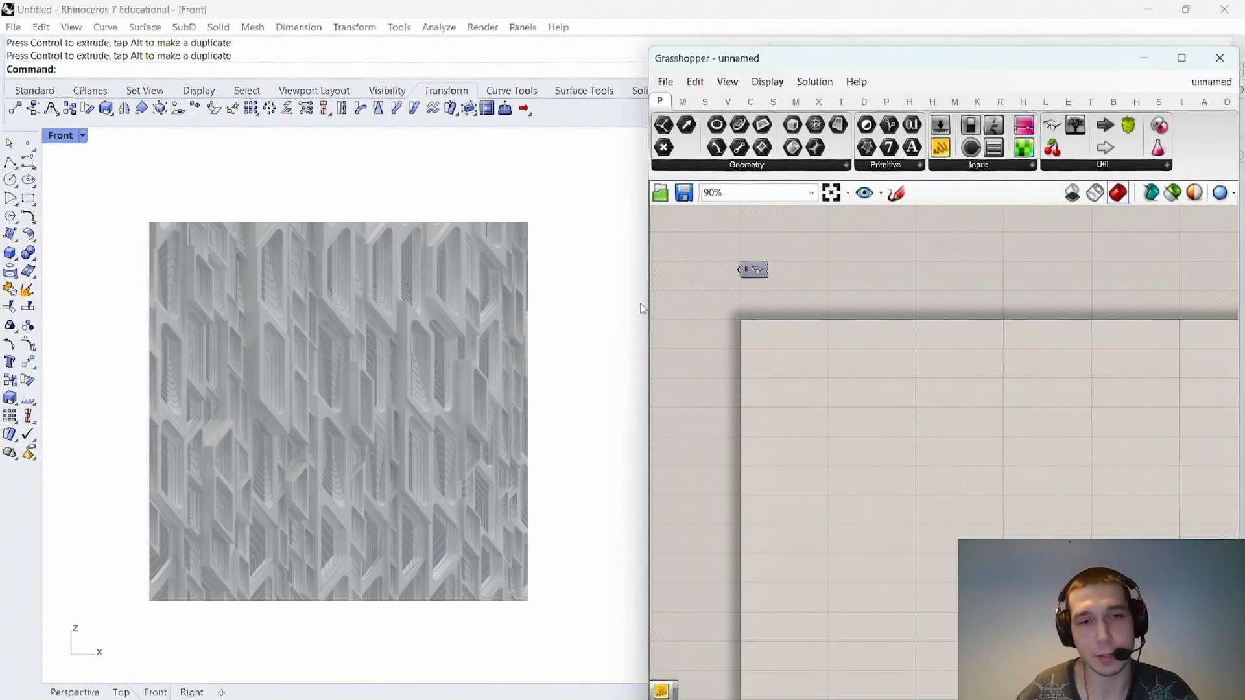
Examine the relief pattern of the reference image in the Front viewport.
scroll(295, 319, up, 2)
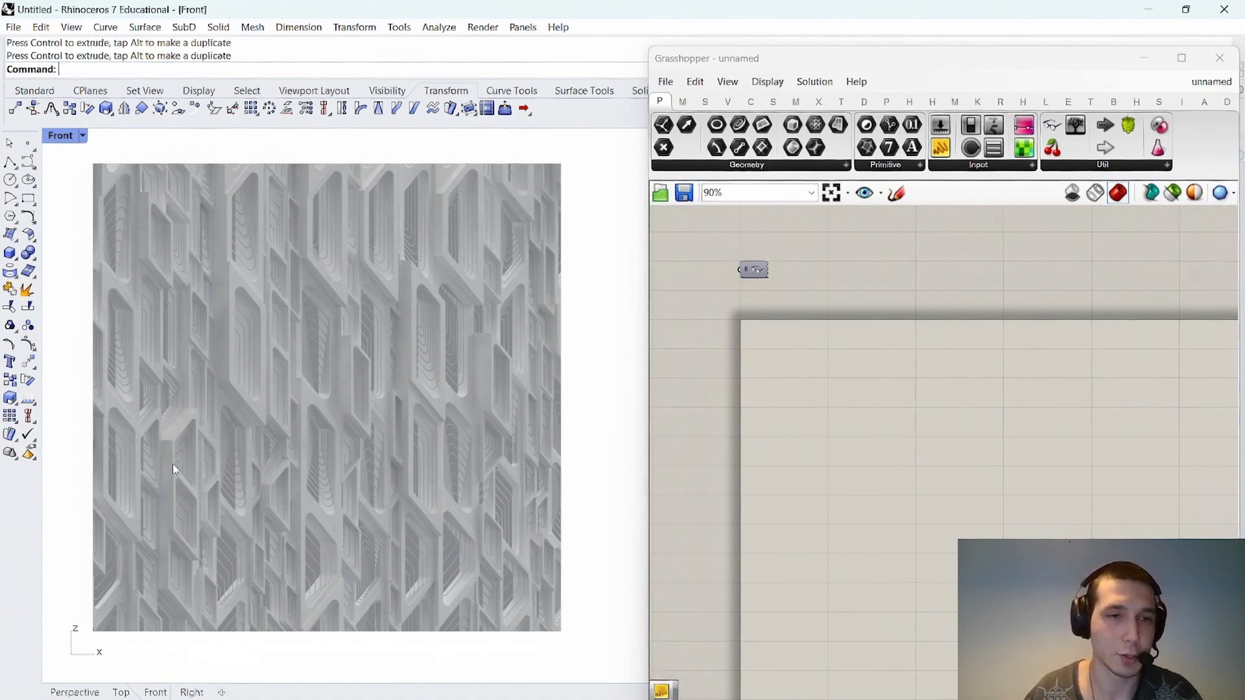
scroll(172, 464, up, 5)
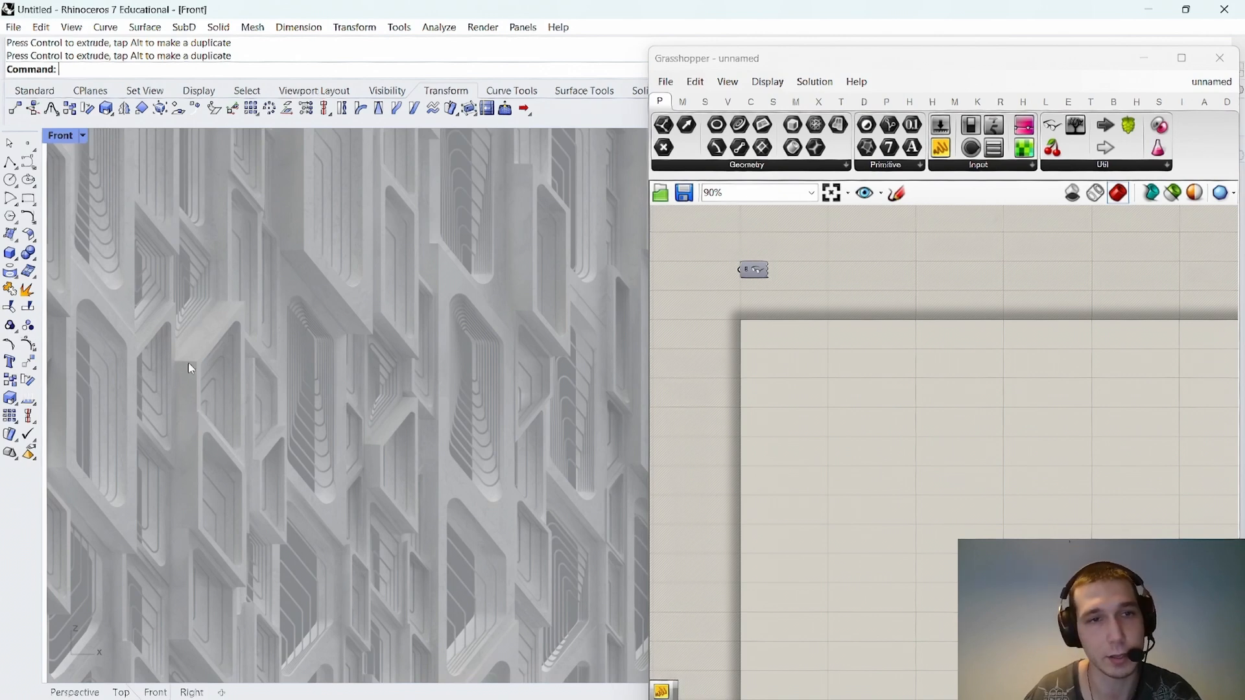
scroll(177, 409, down, 5)
scroll(268, 266, up, 5)
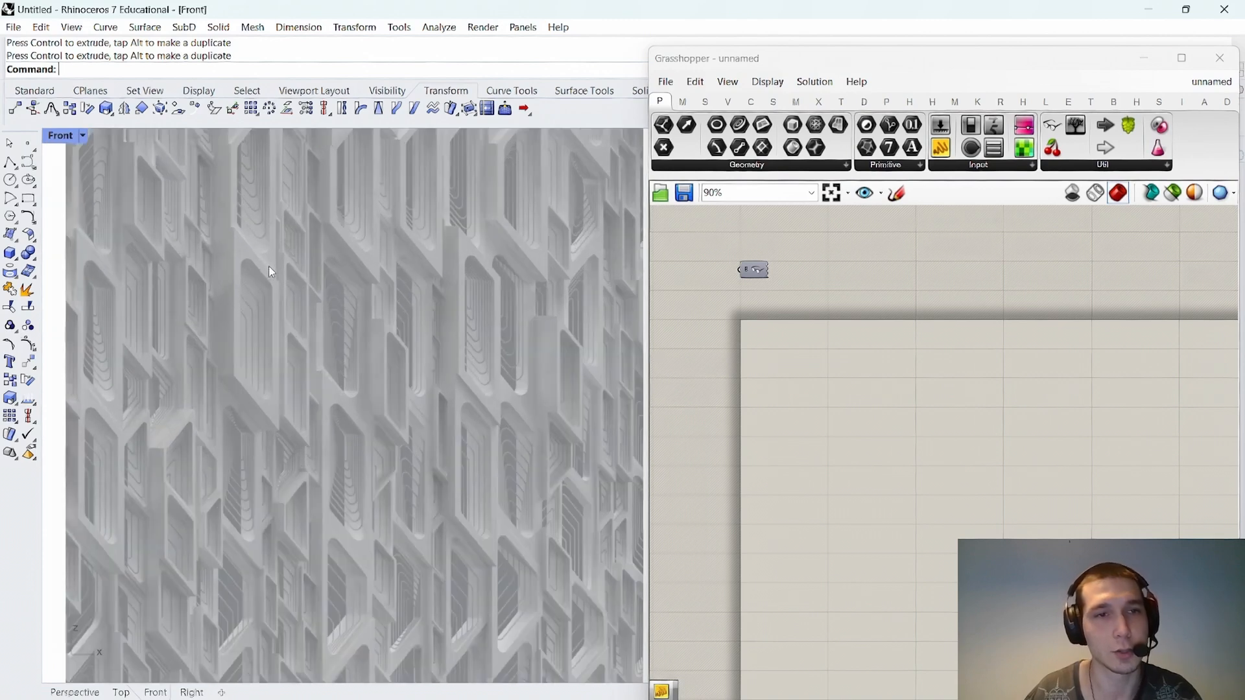
scroll(241, 338, down, 3)
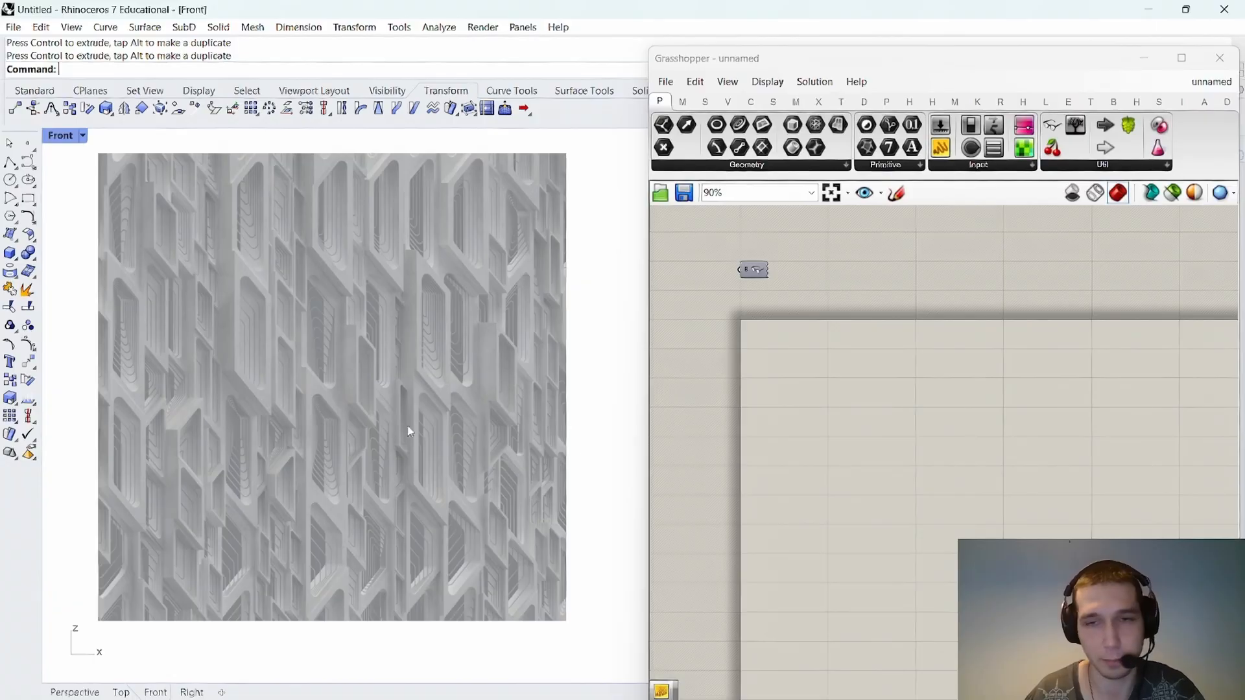
scroll(857, 399, down, 1)
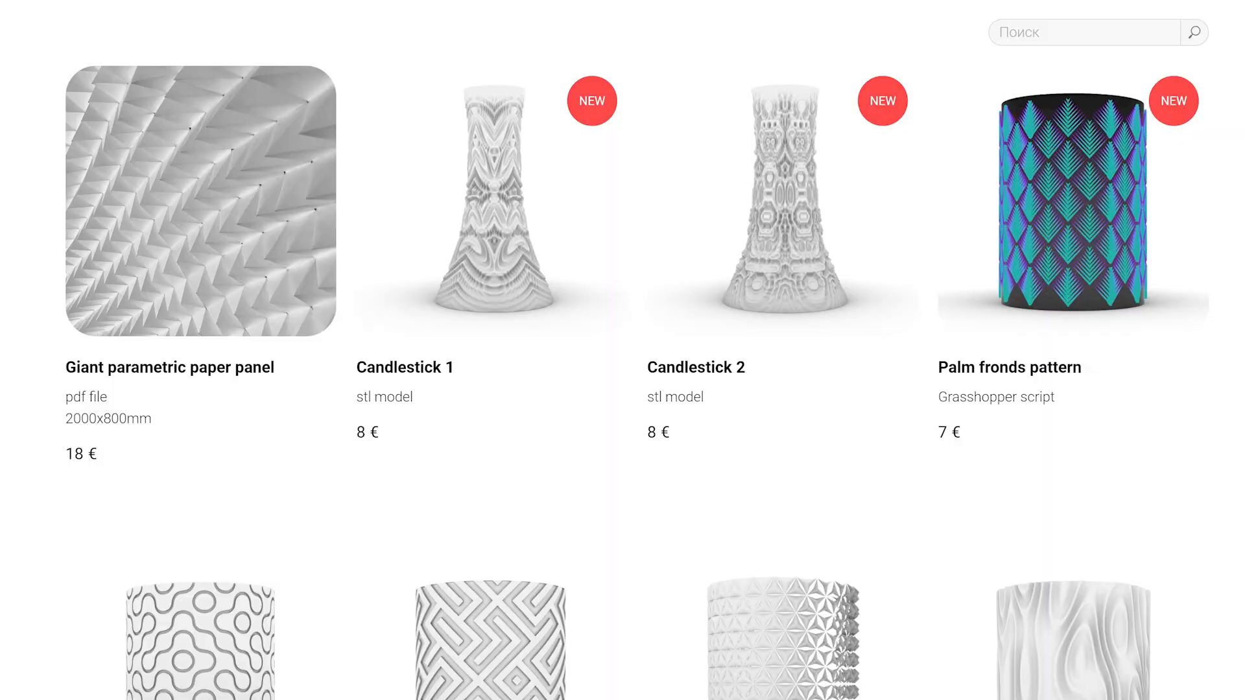
scroll(622, 351, down, 4)
scroll(623, 350, down, 8)
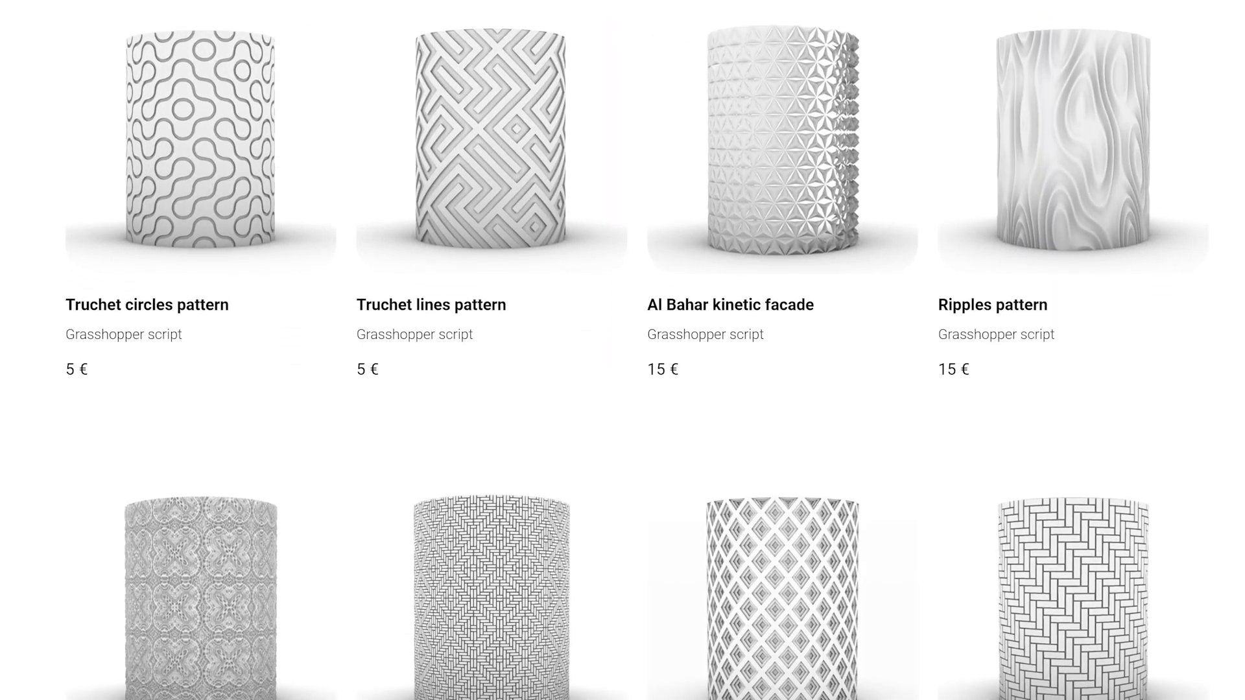
scroll(623, 350, down, 2)
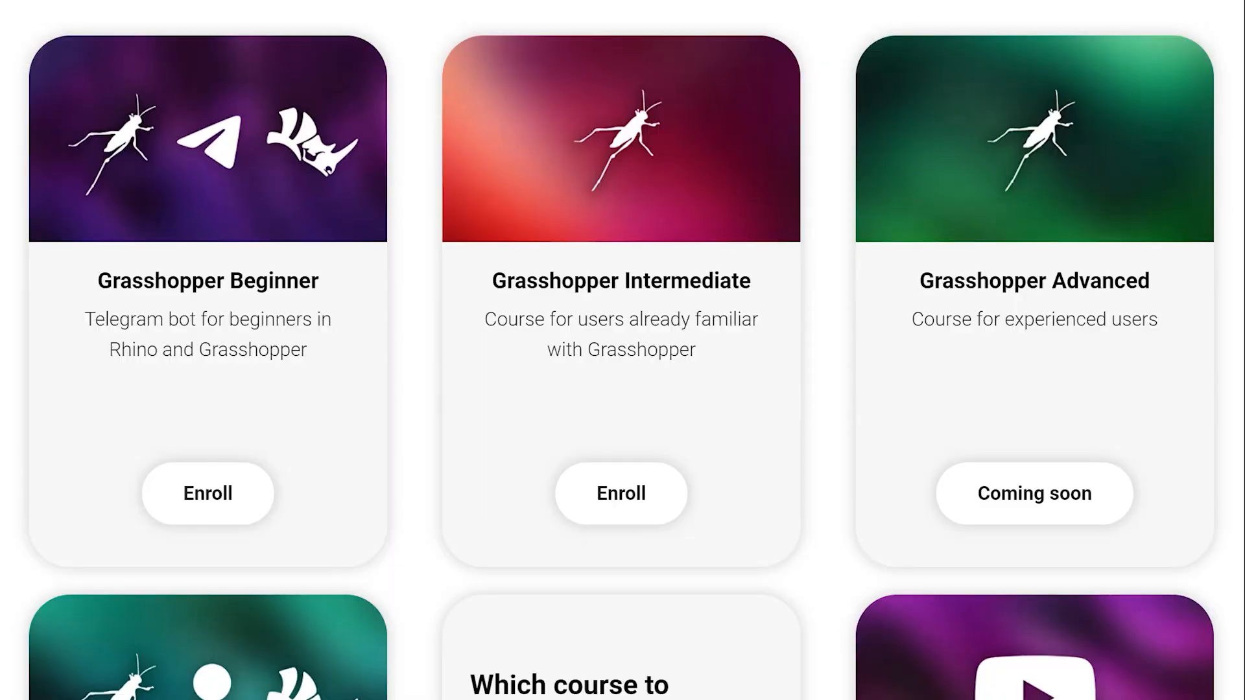
scroll(622, 351, down, 1)
scroll(622, 350, down, 3)
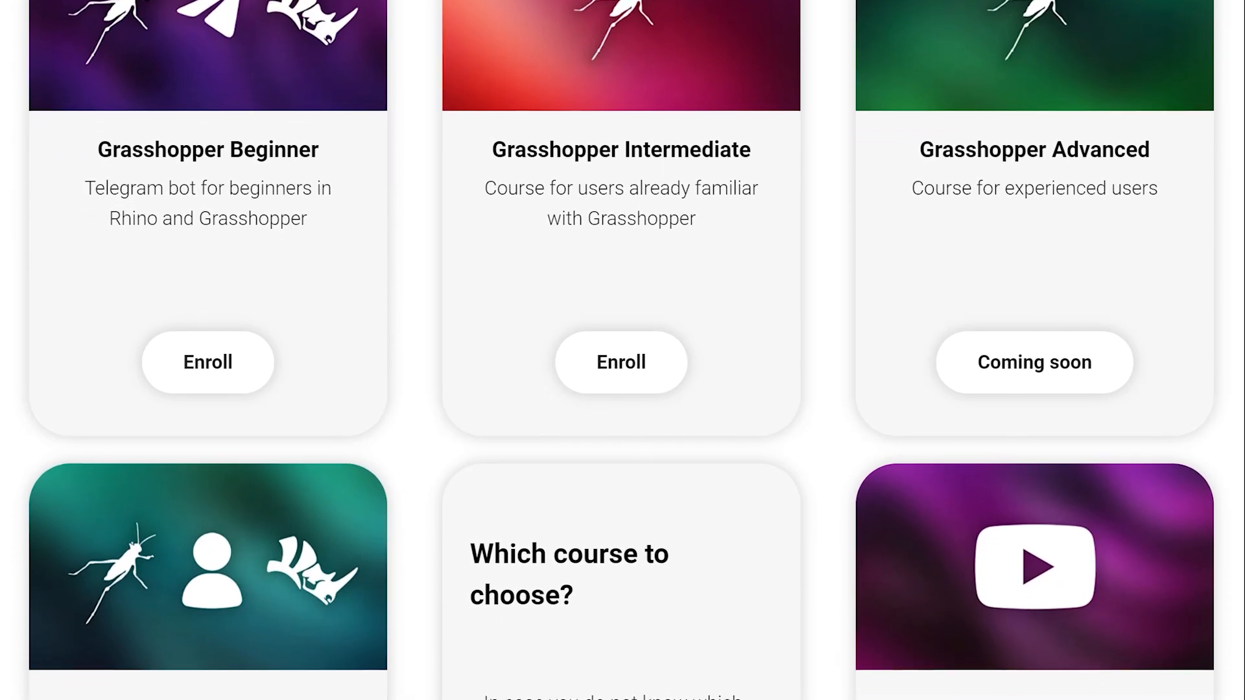
scroll(622, 351, down, 3)
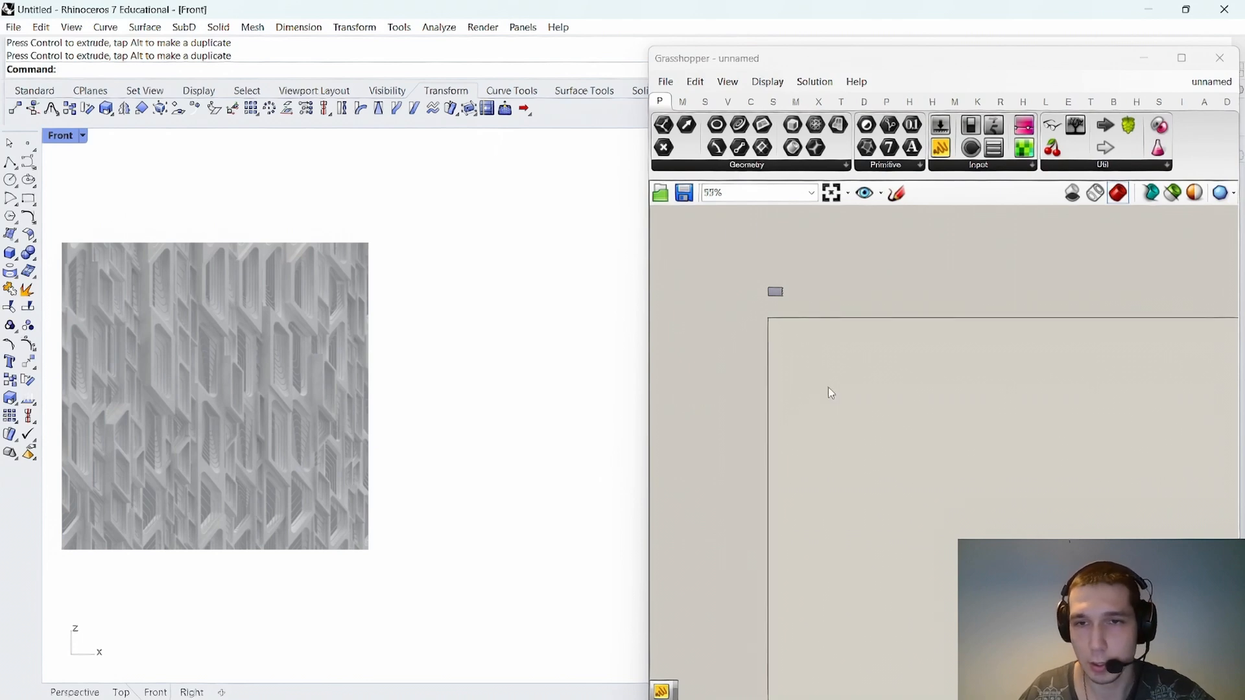
Place a Line SDL component on the empty Grasshopper canvas, leaving room for its inputs.
double_click(873, 409)
text(line sdl)
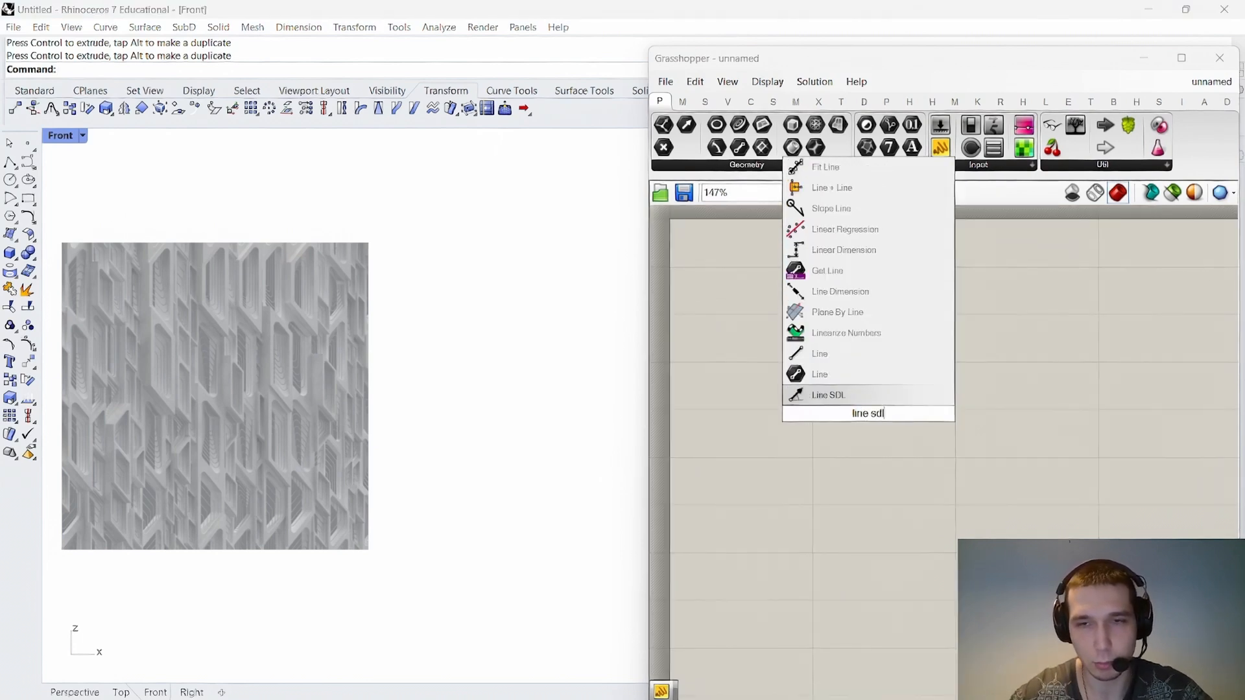
key(Return)
drag(865, 405, 986, 480)
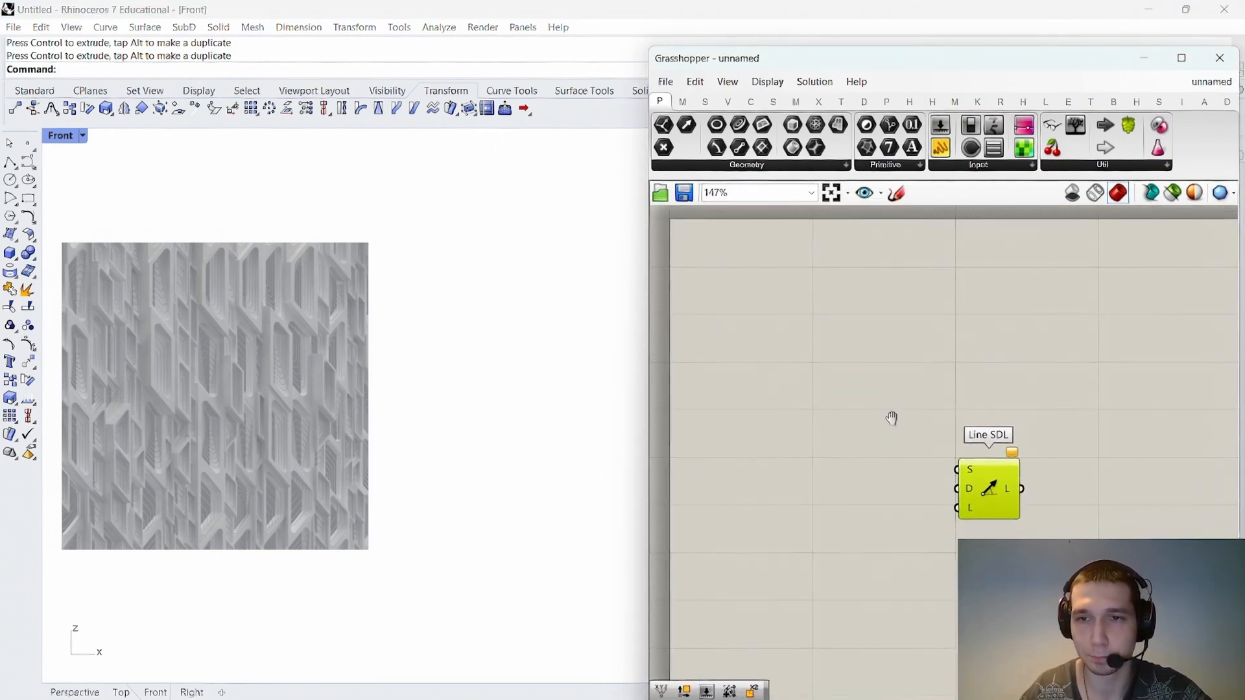
click(924, 416)
right_drag(892, 420, 779, 373)
drag(838, 447, 979, 446)
Add a Construct Point component and connect its point output to the Line SDL's start input.
double_click(881, 480)
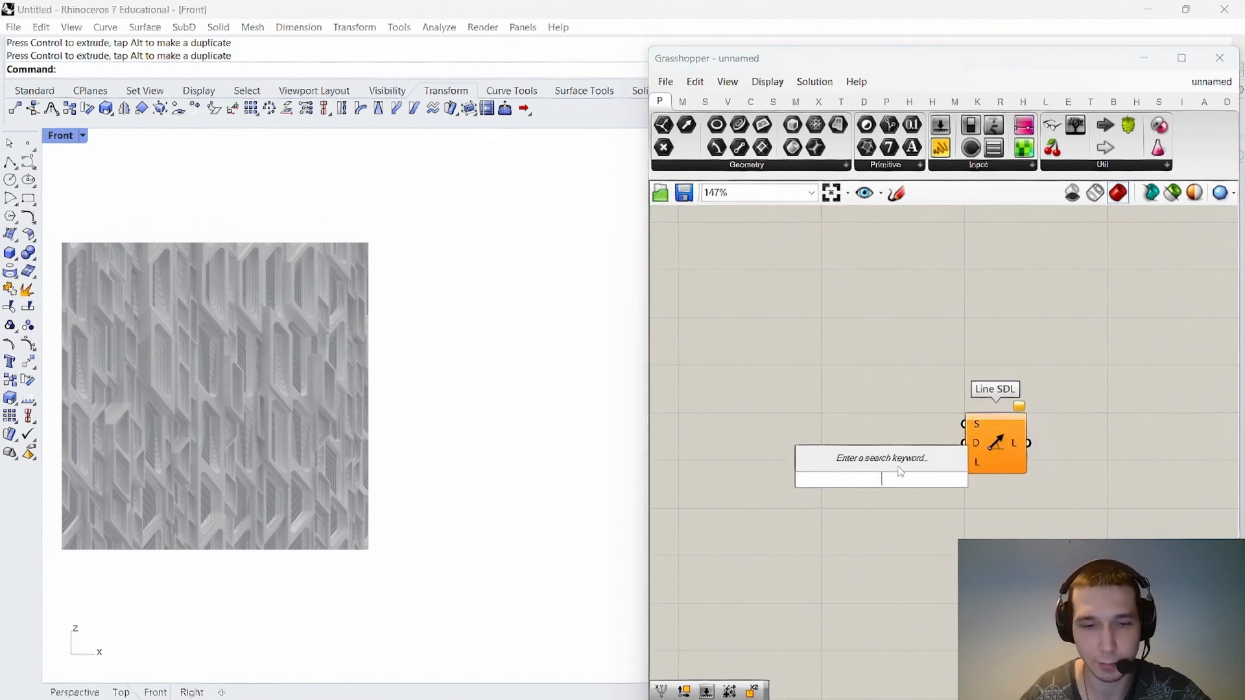
text(const)
click(853, 337)
drag(921, 480, 863, 428)
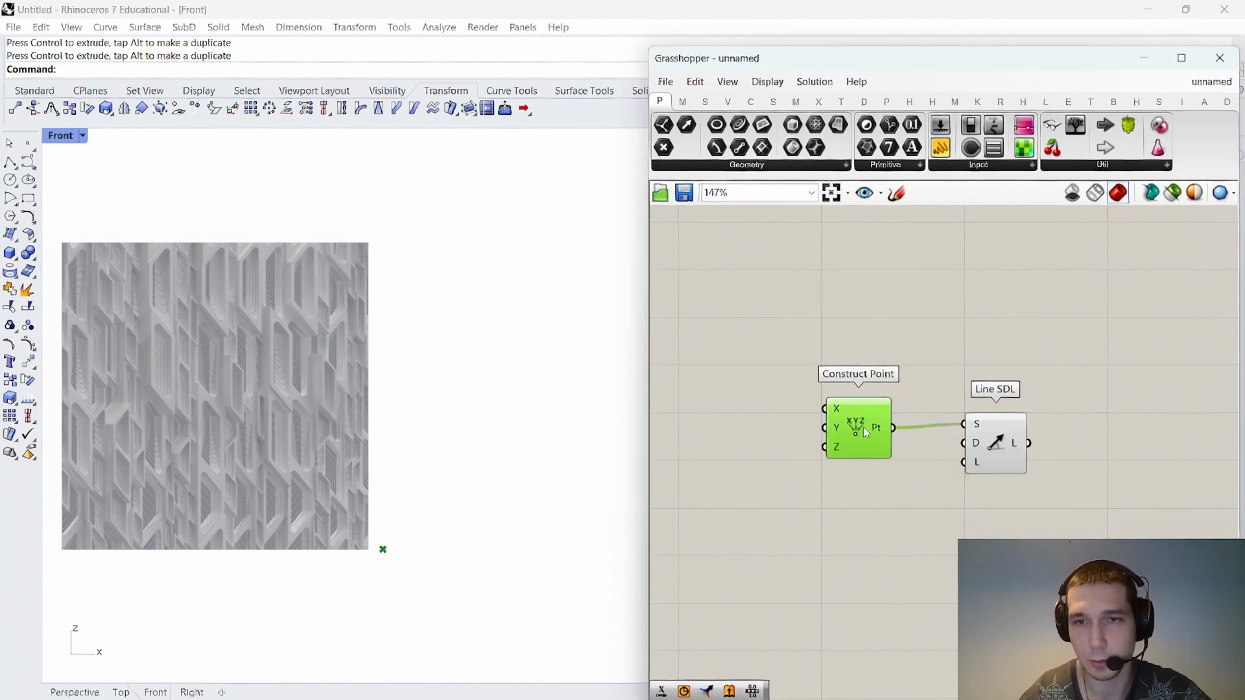
double_click(876, 483)
right_drag(968, 505, 1032, 503)
drag(914, 433, 773, 433)
Add a Unit X vector and connect it to the Line SDL's direction input.
double_click(843, 455)
text(x)
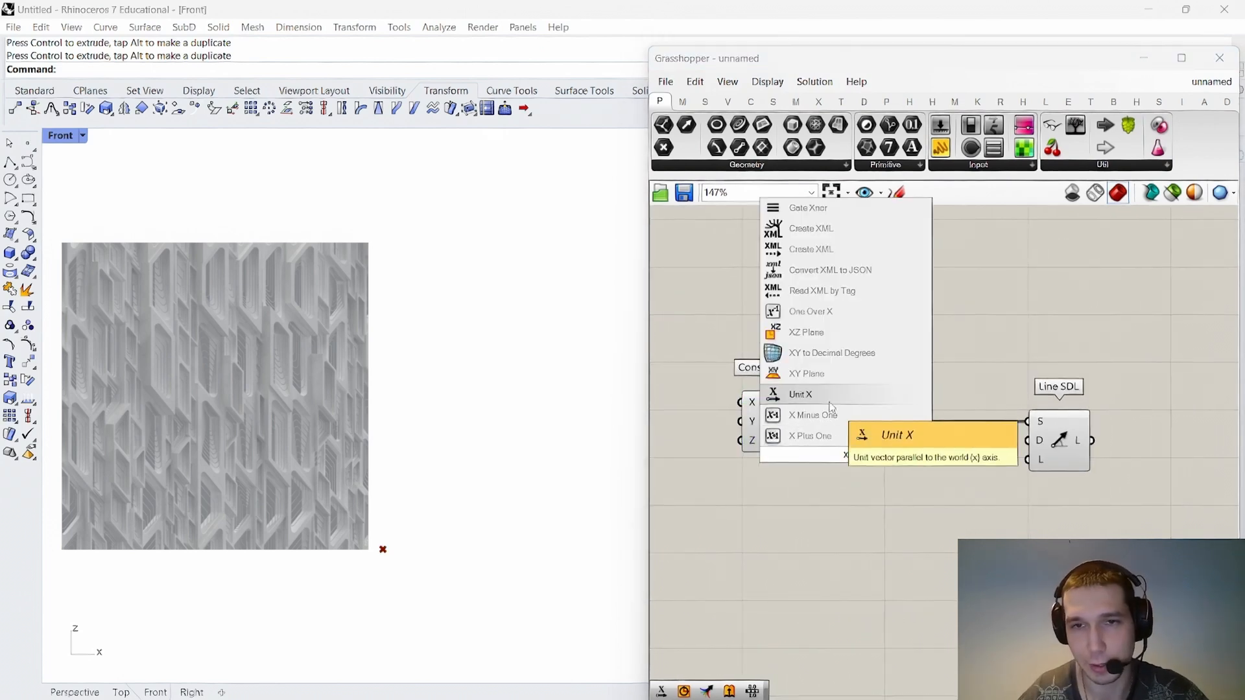
click(827, 401)
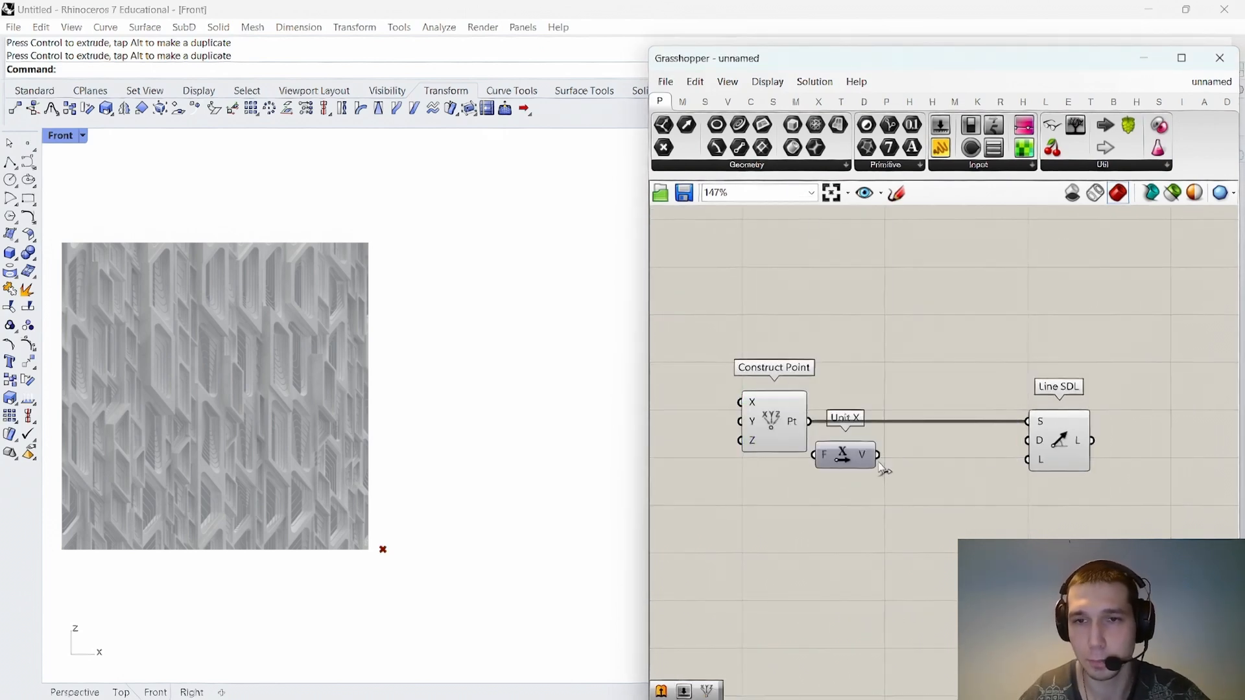
drag(877, 455, 927, 444)
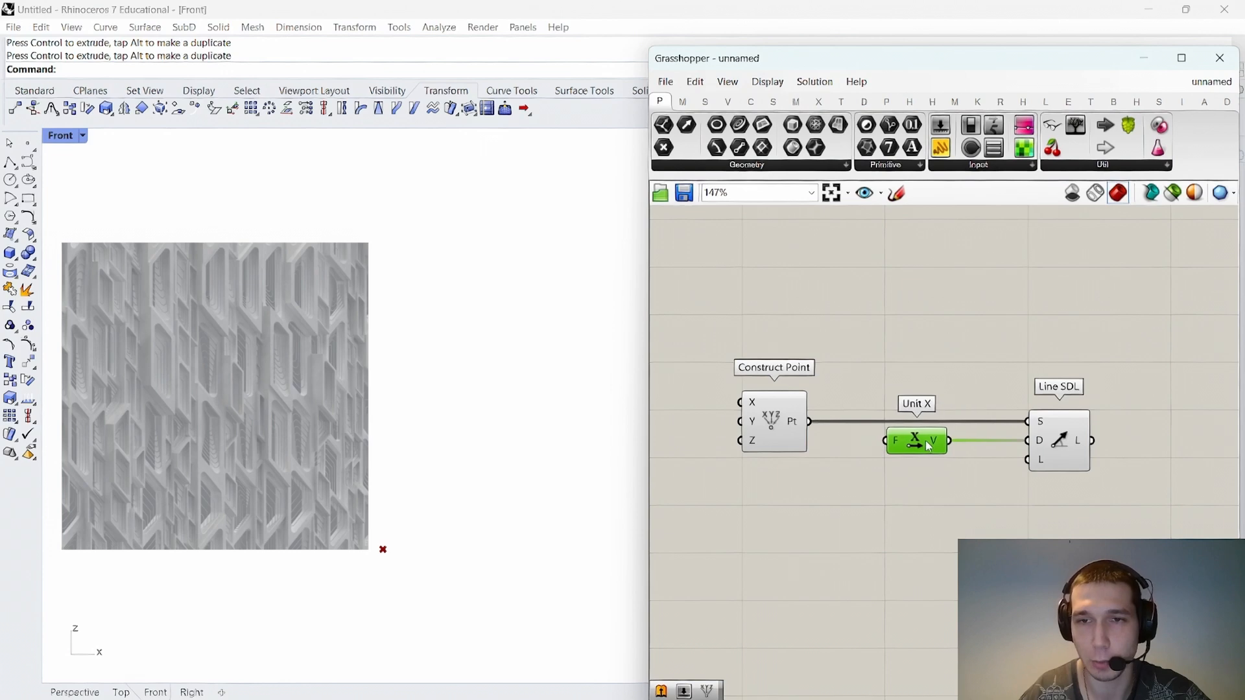
Add a number slider with the value 100 and connect it to the Line SDL's length input.
double_click(926, 501)
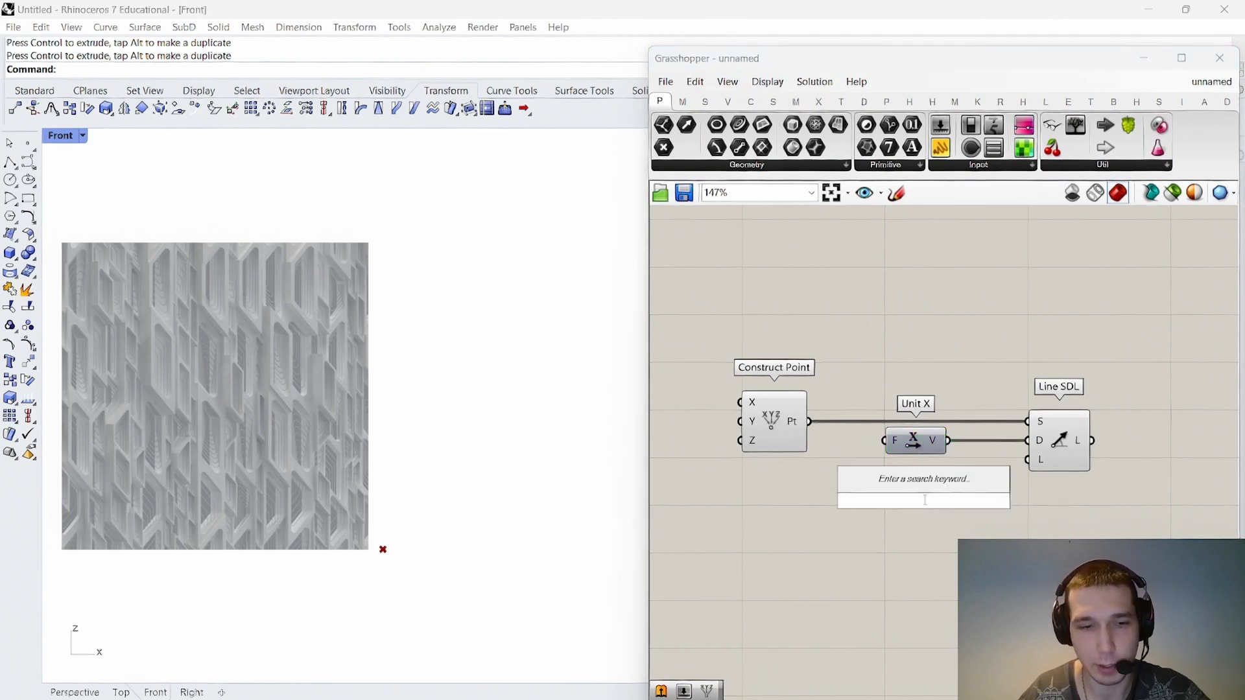
text(100)
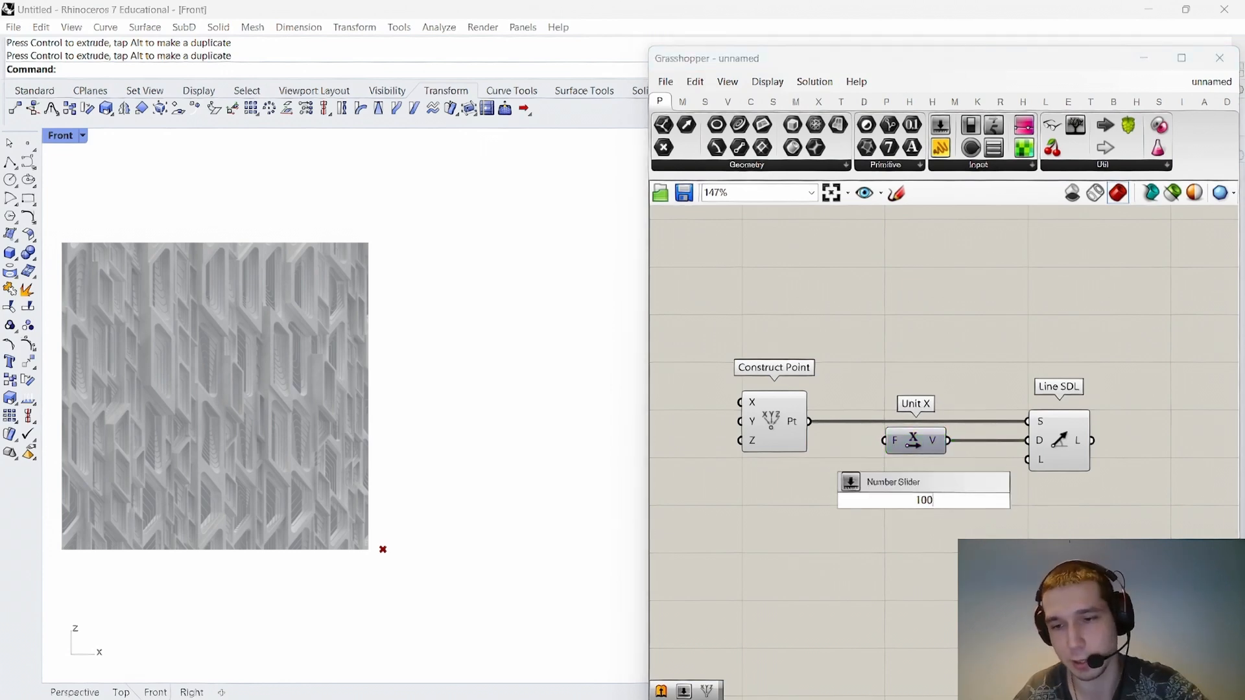
key(Return)
drag(1033, 478, 1031, 475)
drag(948, 502, 932, 461)
scroll(418, 495, down, 12)
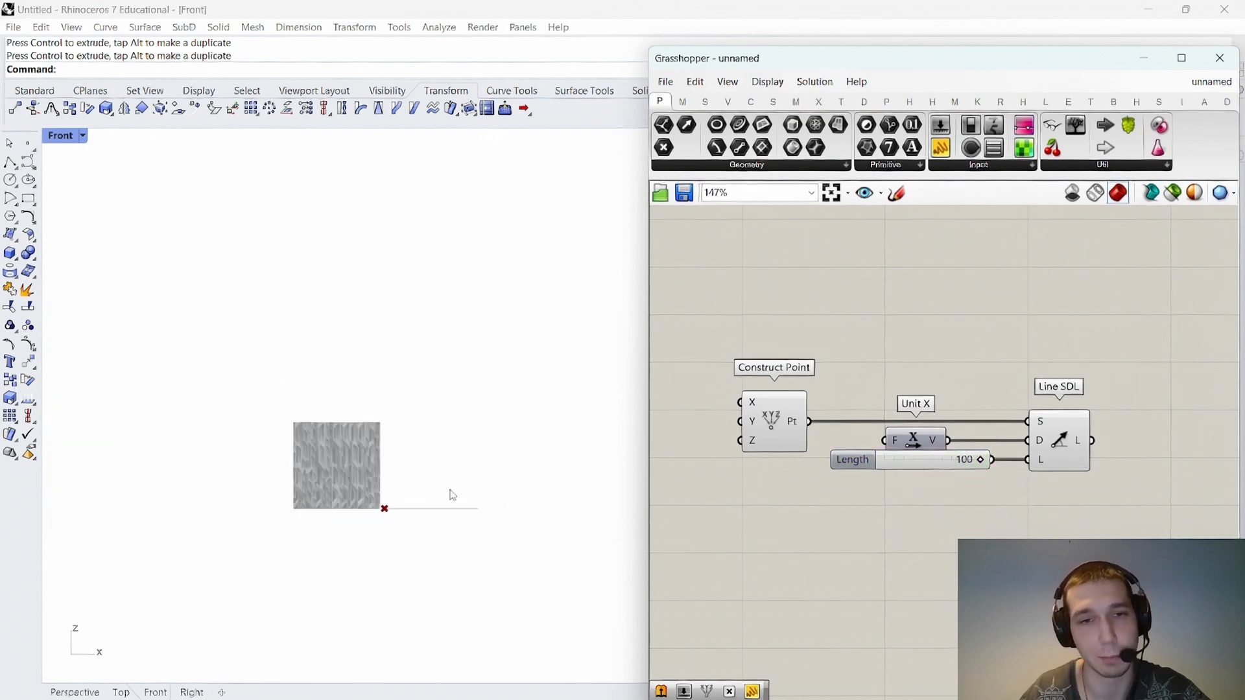
scroll(482, 495, up, 6)
scroll(1051, 479, down, 1)
Add a number slider with the value 120 and place it below the length slider.
right_drag(1051, 478, 1072, 456)
click(906, 468)
click(976, 474)
right_drag(1002, 485, 977, 473)
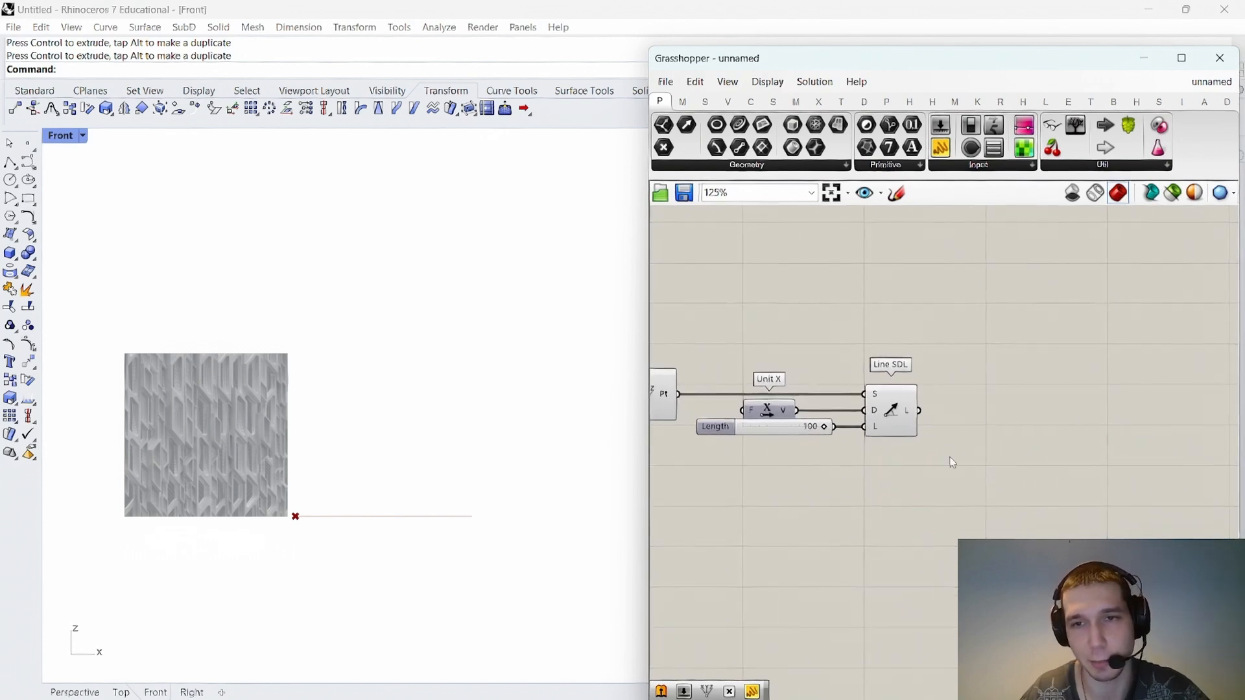
right_drag(1008, 447, 990, 424)
scroll(951, 433, down, 1)
double_click(895, 469)
text(120)
key(Return)
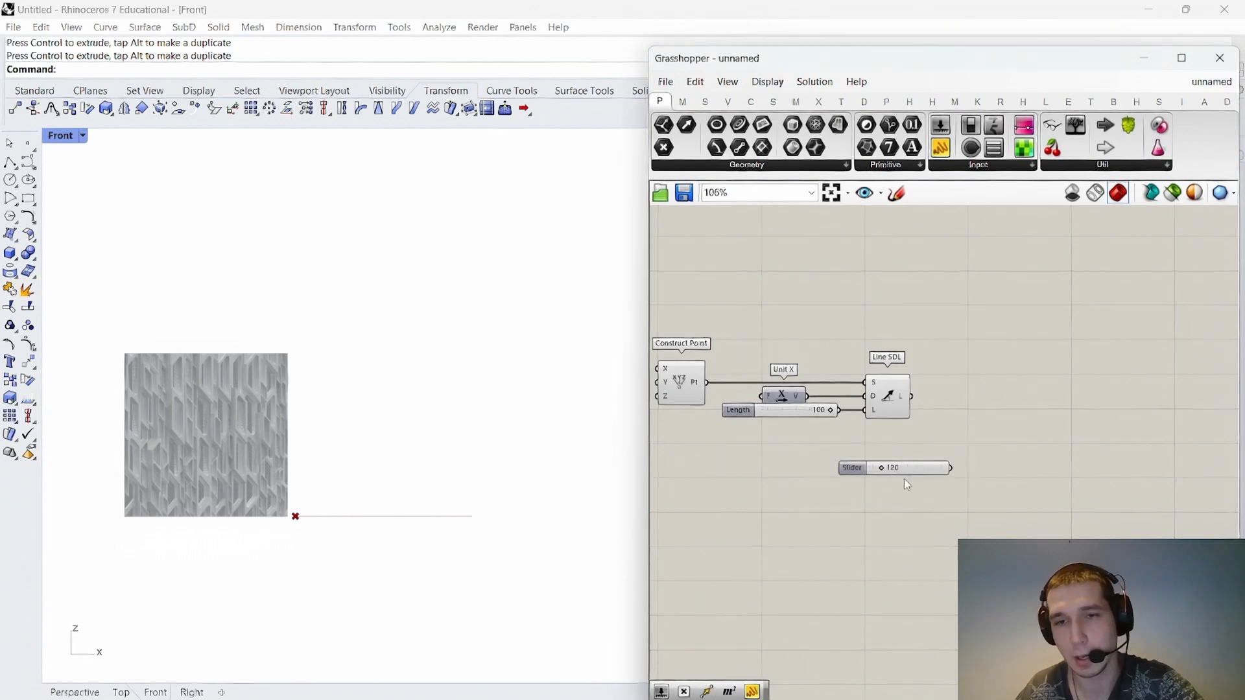
scroll(904, 476, up, 2)
drag(923, 471, 778, 452)
Place a Unit Z vector component beside the 120 slider.
double_click(934, 446)
text(z)
key(Return)
Add an Extrude component with the Line SDL's line as base and the Unit Z vector, driven by the 120 slider, as direction.
double_click(986, 392)
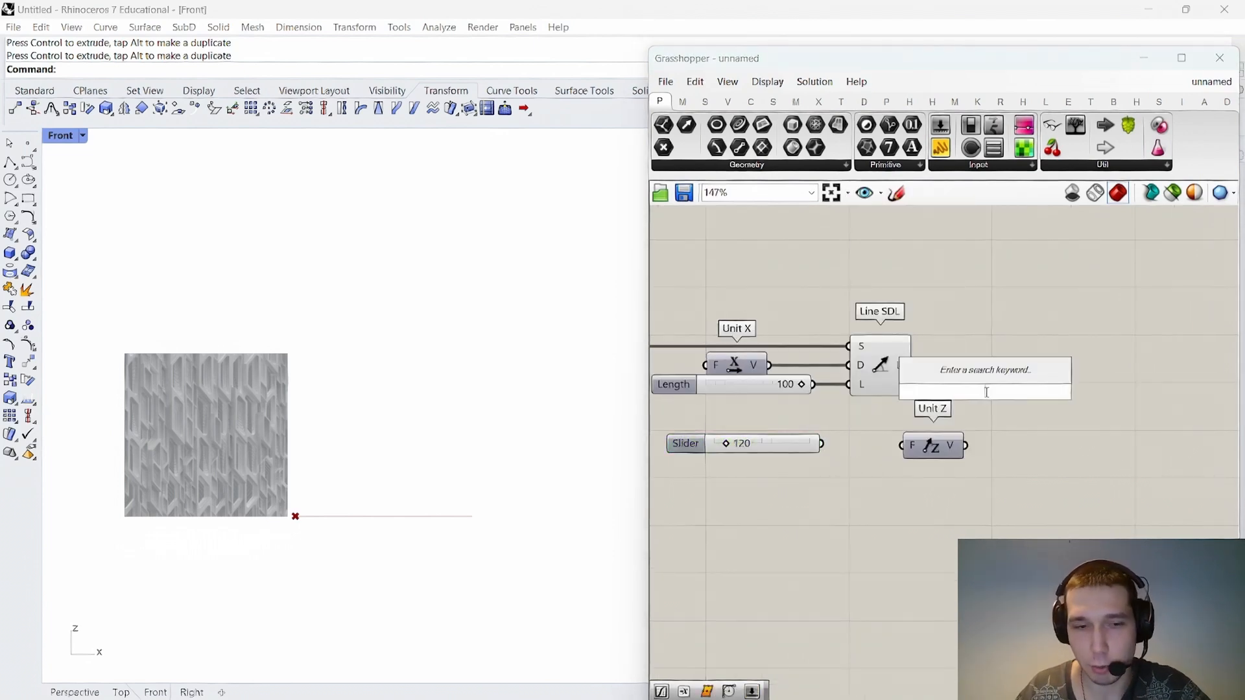
text(extrtude)
key(Return)
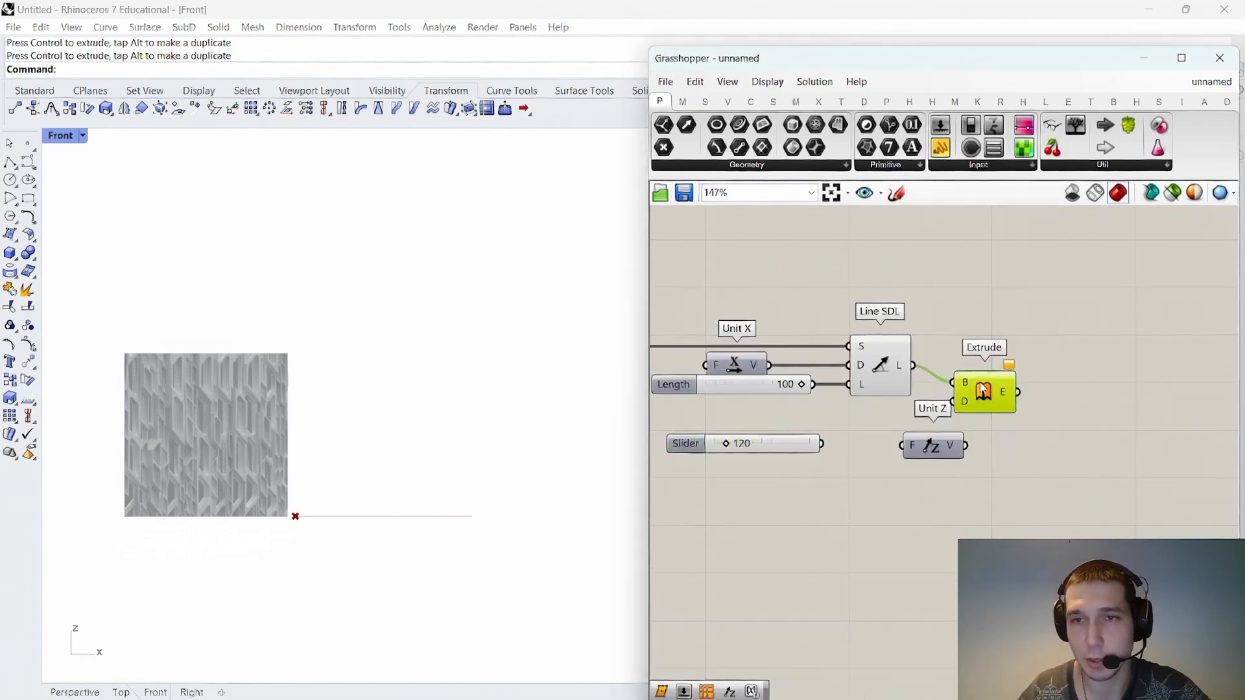
drag(985, 392, 1021, 375)
click(989, 329)
drag(822, 444, 990, 385)
scroll(998, 446, down, 3)
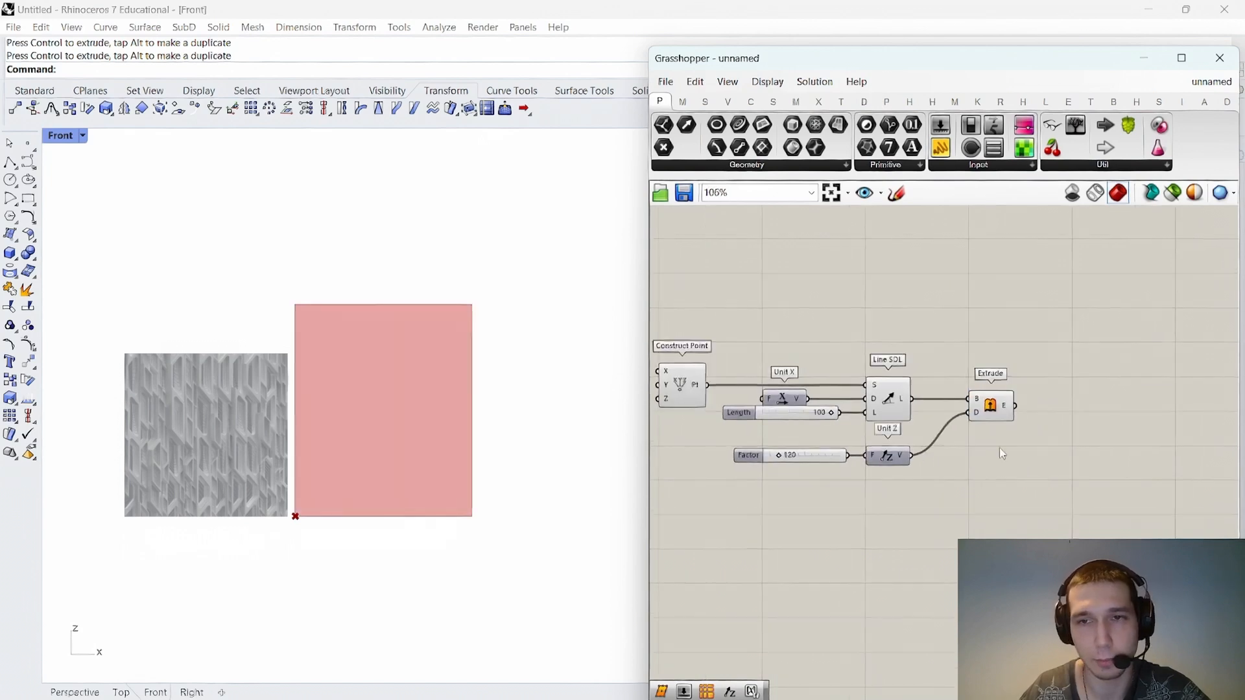
Turn off the preview of the Line SDL and Unit Z components.
drag(938, 479, 869, 337)
right_click(869, 336)
click(919, 360)
right_drag(1009, 349, 901, 364)
click(931, 388)
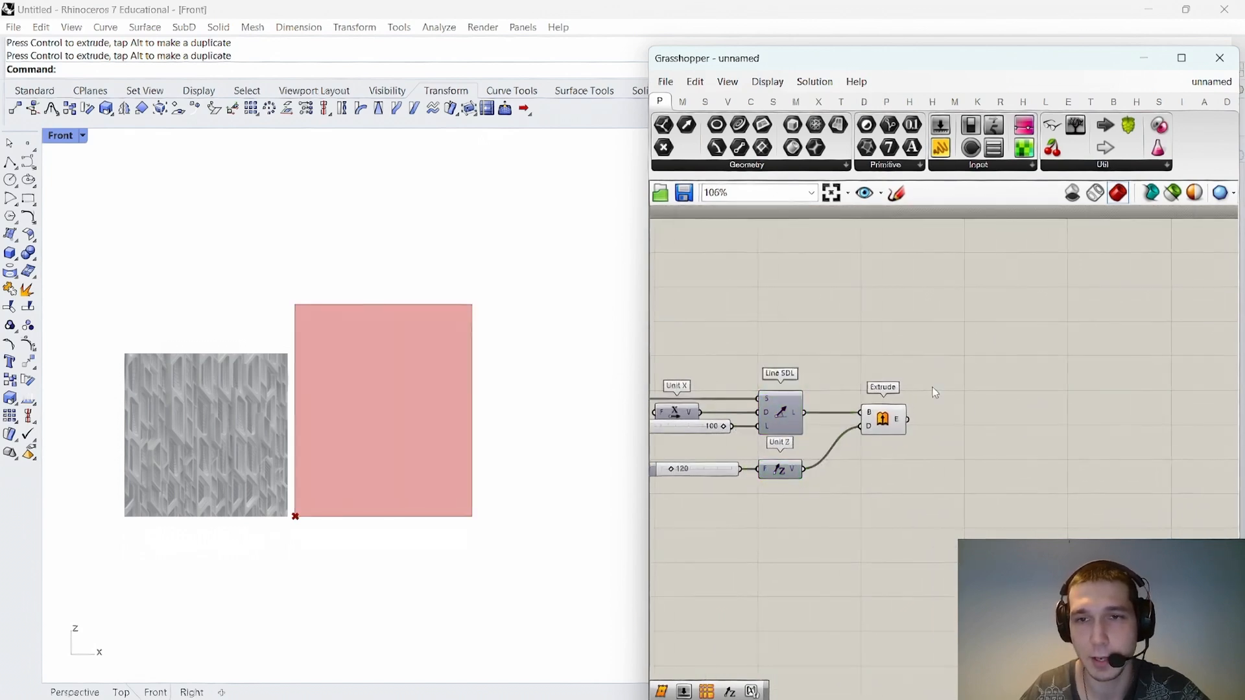
Place a Parameter Subdivide Surface component beside the Extrude component.
scroll(209, 364, up, 4)
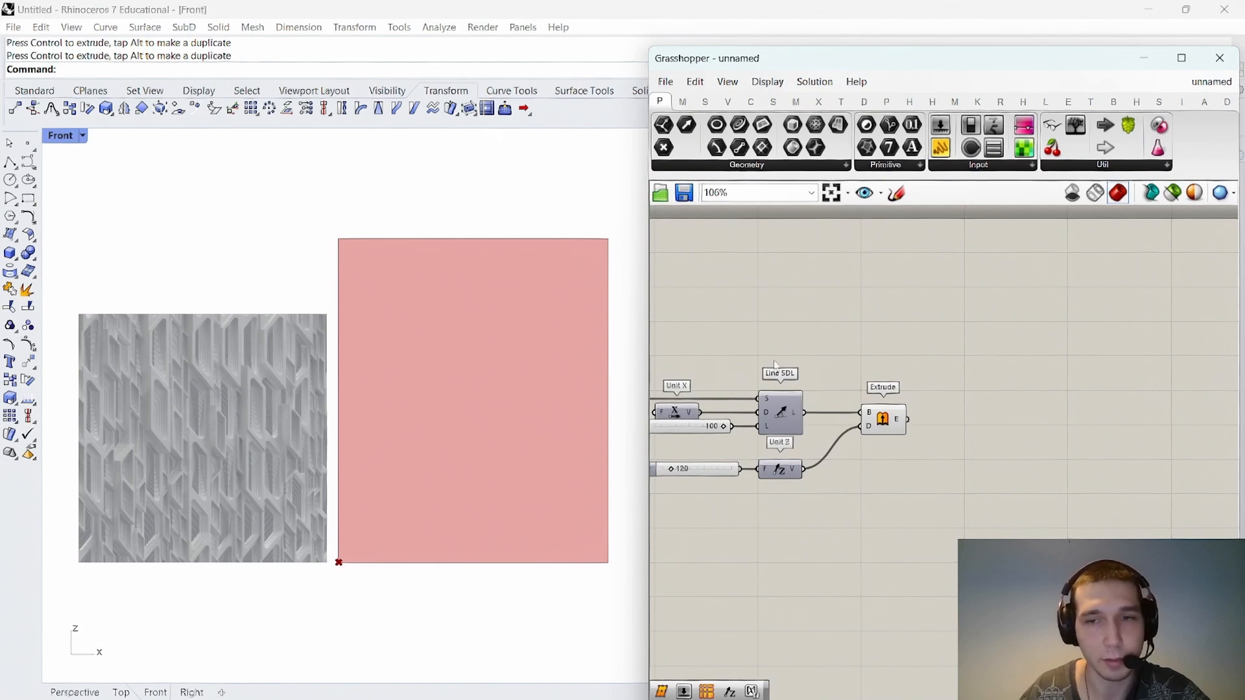
scroll(1196, 329, up, 2)
double_click(963, 409)
text(pa)
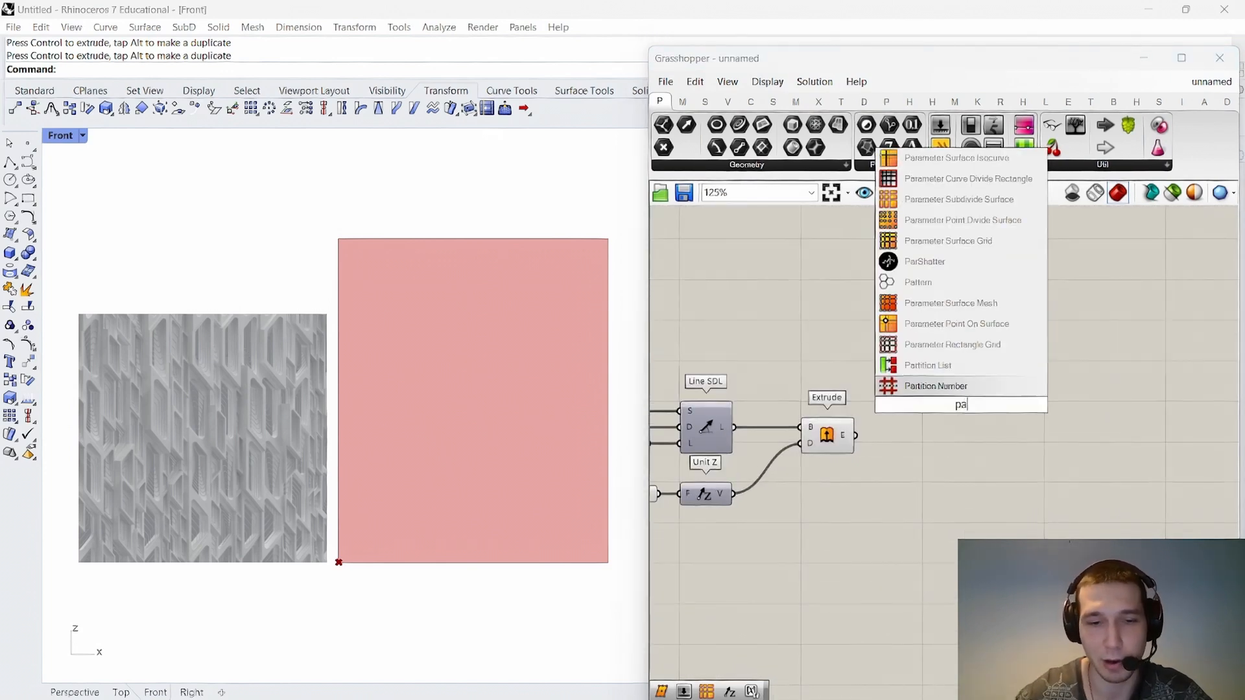
text(rameter sub)
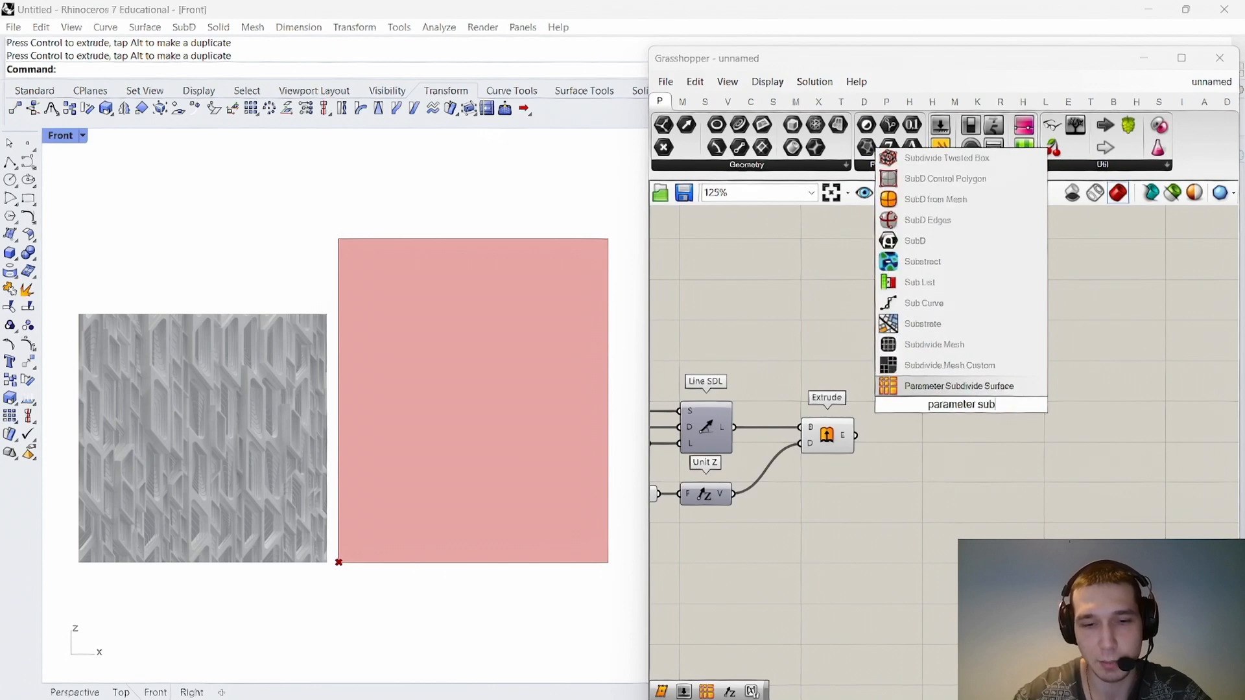
text(di)
key(Return)
scroll(880, 413, up, 4)
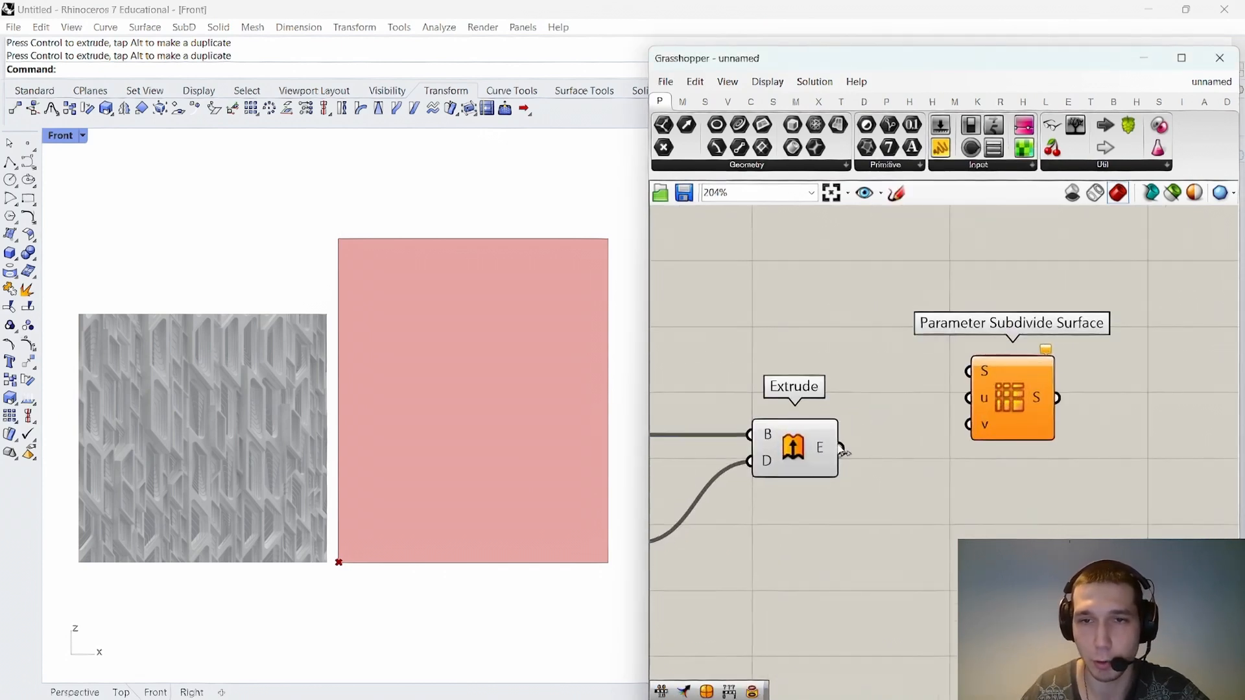
Connect the extrusion to the surface input of Parameter Subdivide Surface and leave space between the two components.
drag(842, 447, 1102, 463)
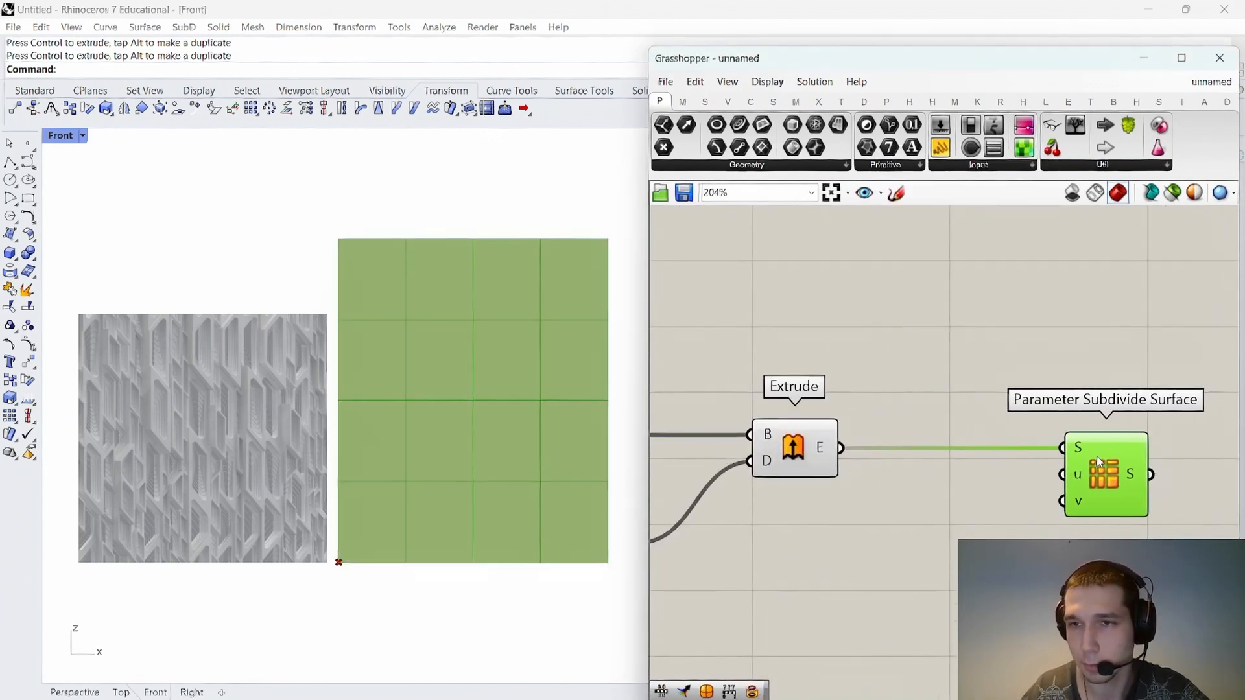
right_drag(1102, 463, 913, 400)
drag(919, 410, 1003, 409)
click(901, 413)
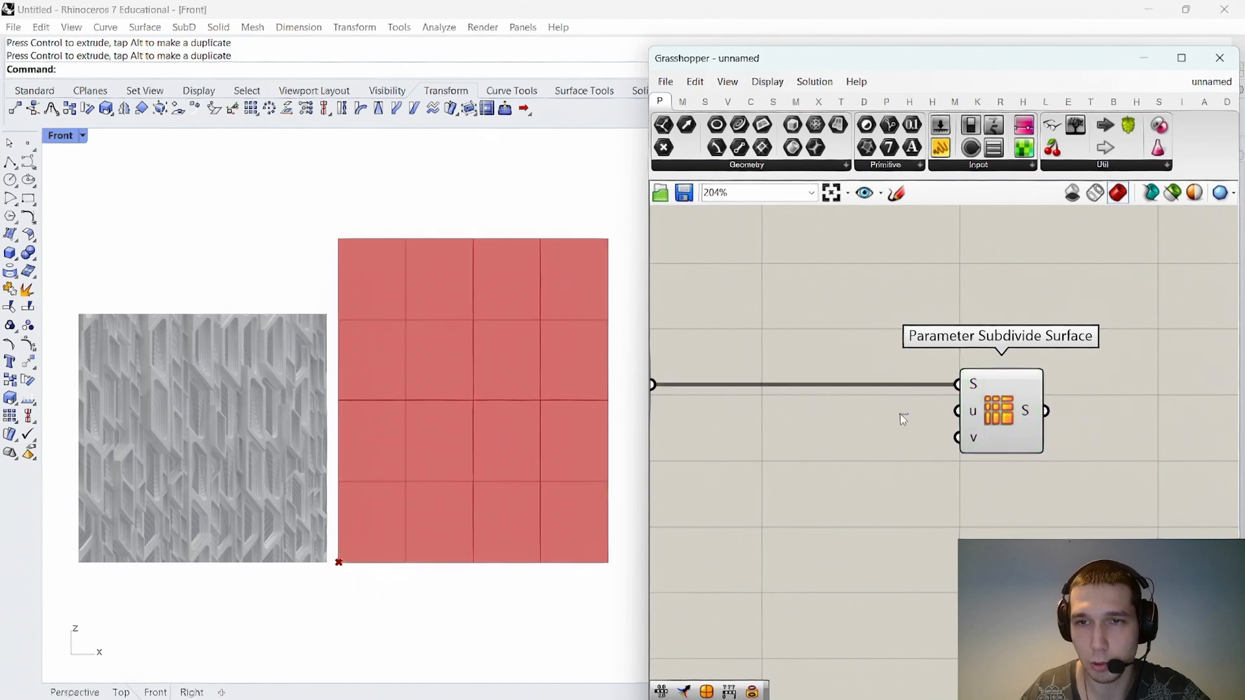
Add a Range component and connect its output to the u input of Parameter Subdivide Surface.
scroll(898, 387, down, 4)
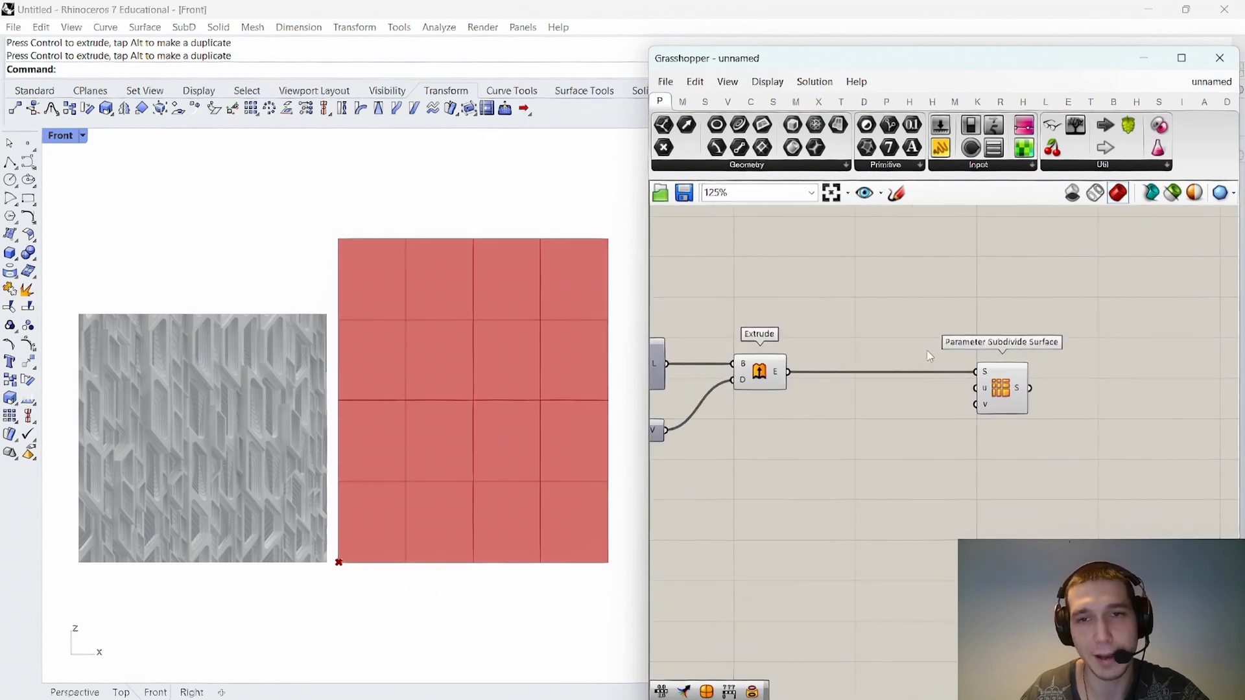
scroll(924, 409, up, 1)
double_click(886, 415)
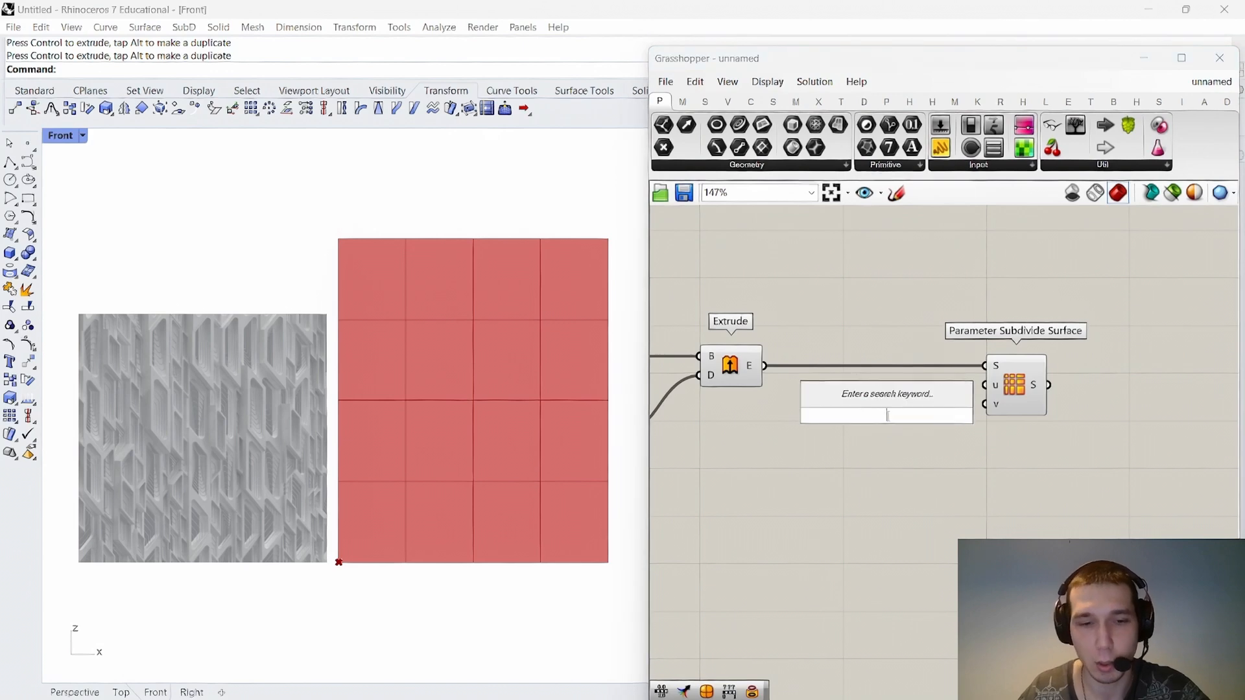
text(rang)
key(Return)
scroll(885, 415, up, 2)
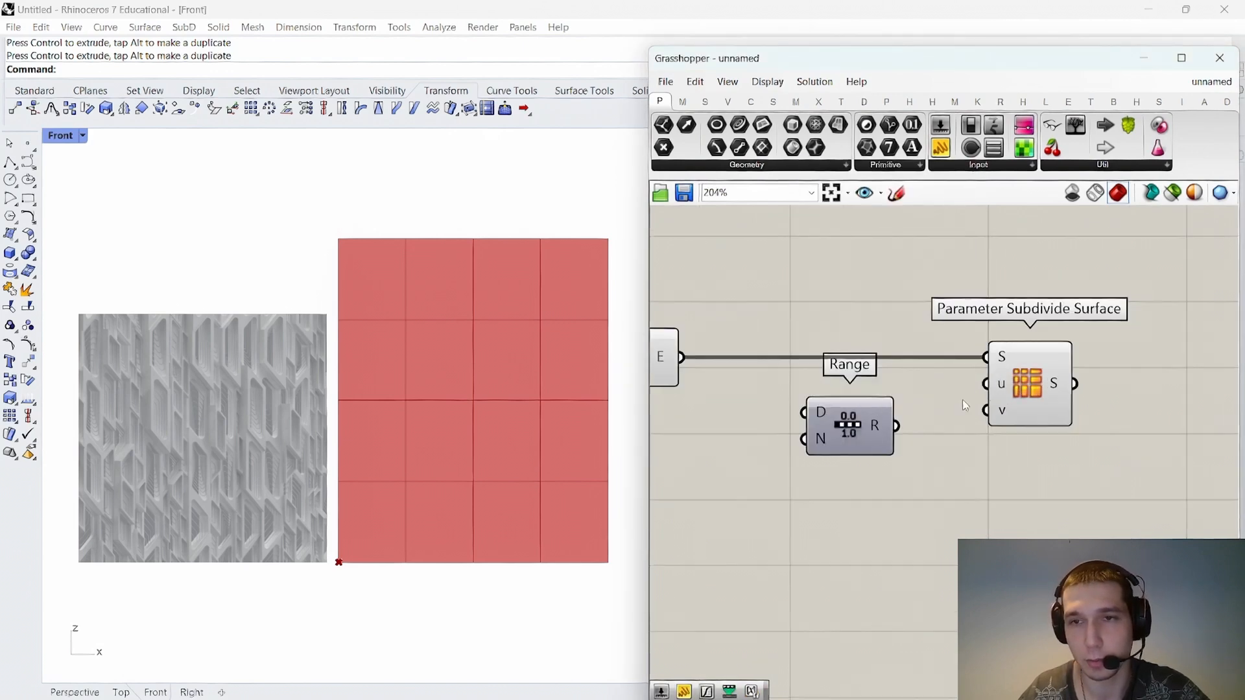
drag(909, 409, 987, 384)
click(851, 409)
drag(851, 408, 867, 384)
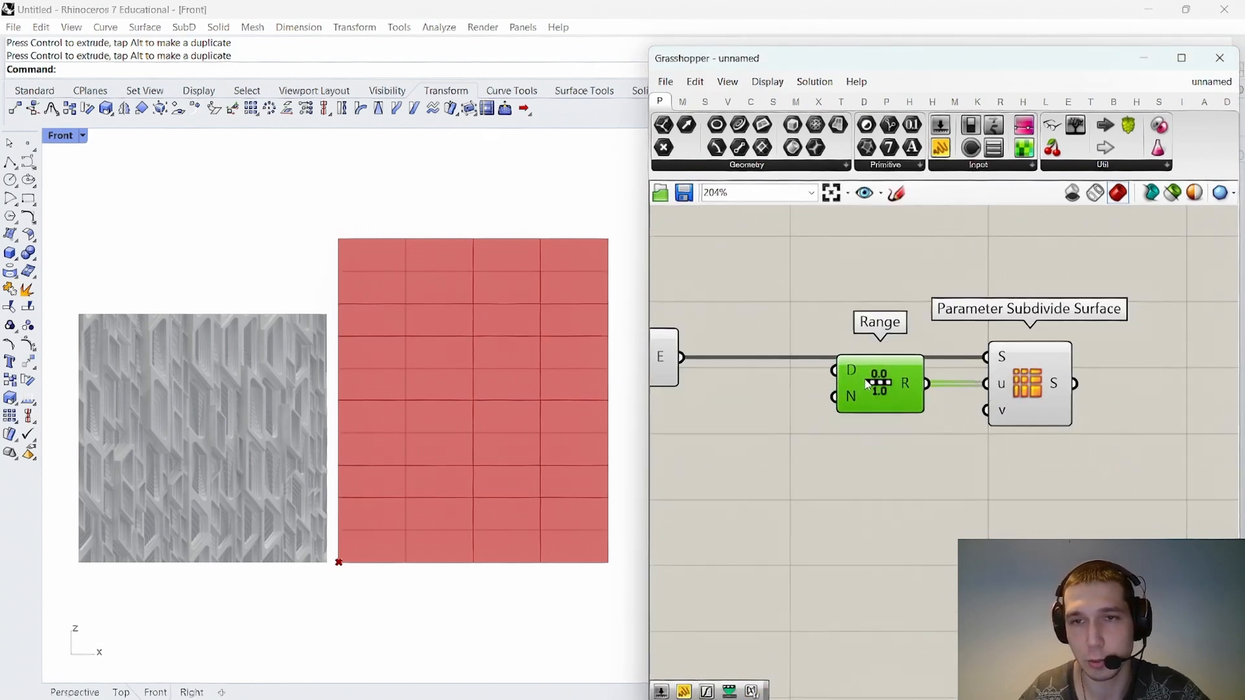
Add a panel containing 1 and connect it to the N input of the Range component.
double_click(809, 423)
text(//1)
key(Return)
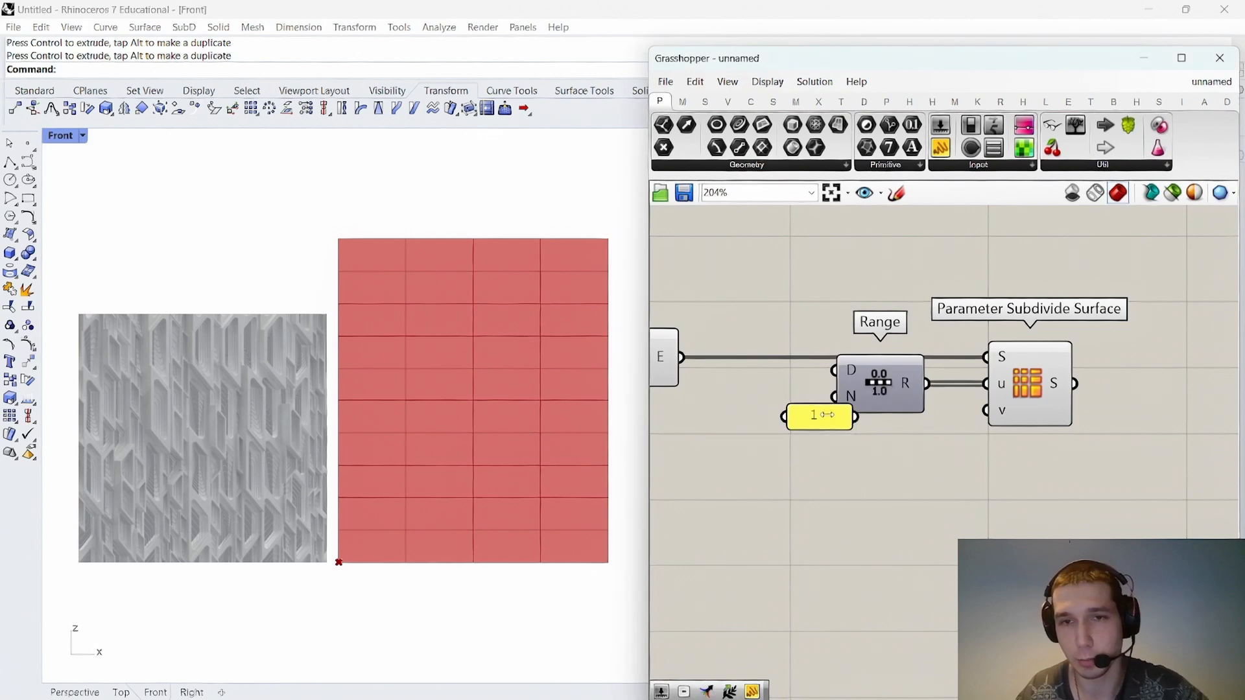
drag(837, 418, 773, 400)
Turn off the preview of the Extrude component.
scroll(992, 353, down, 6)
click(855, 359)
middle_click(835, 283)
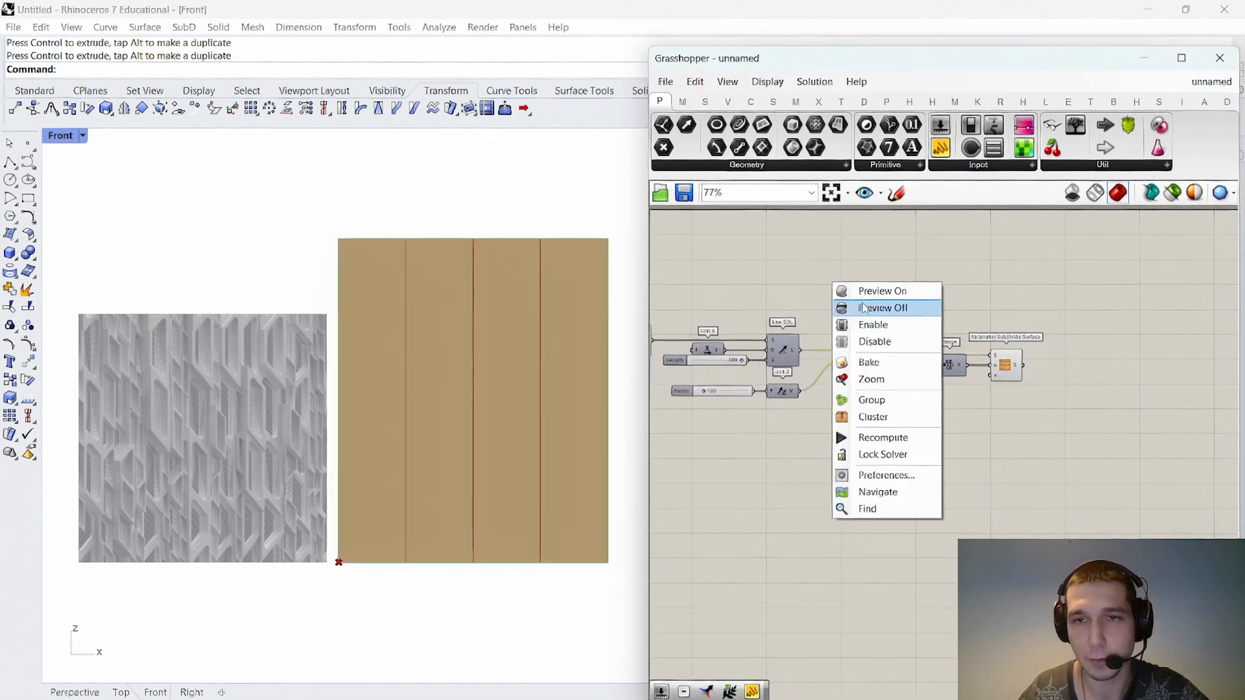
click(866, 309)
click(951, 308)
Add a Careless Range component below Range and connect its R output to the v input of Parameter Subdivide Surface.
scroll(1002, 418, up, 2)
double_click(916, 432)
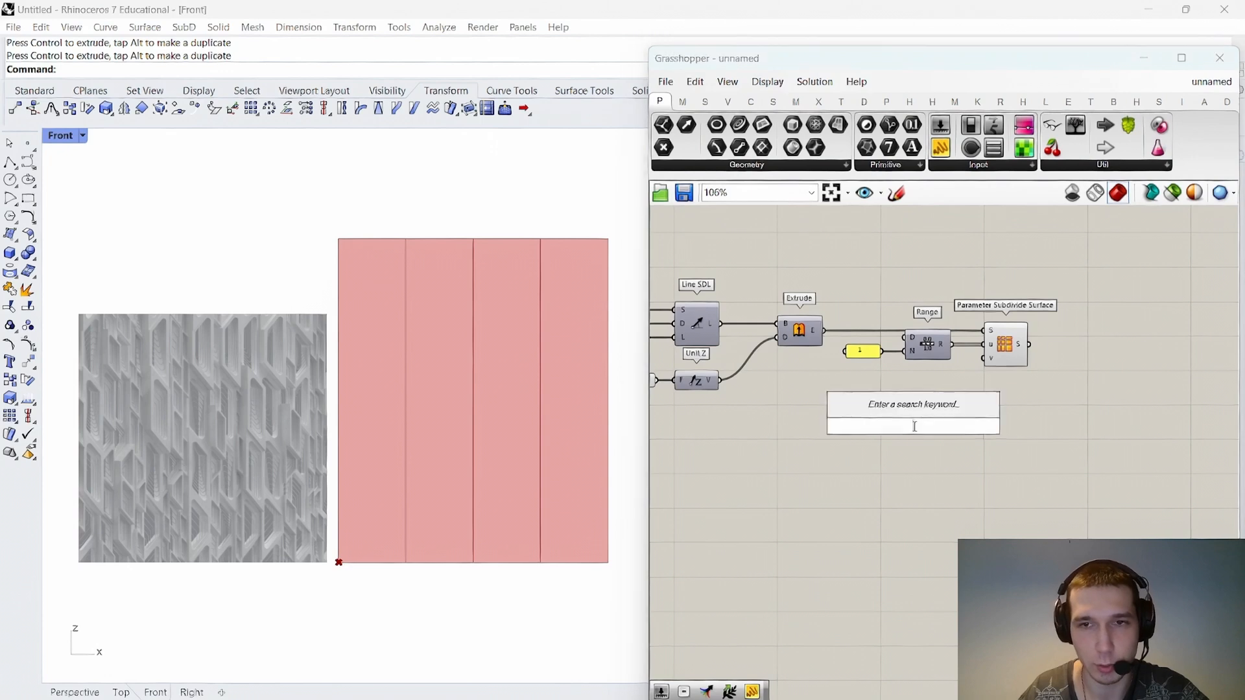
text(careless range)
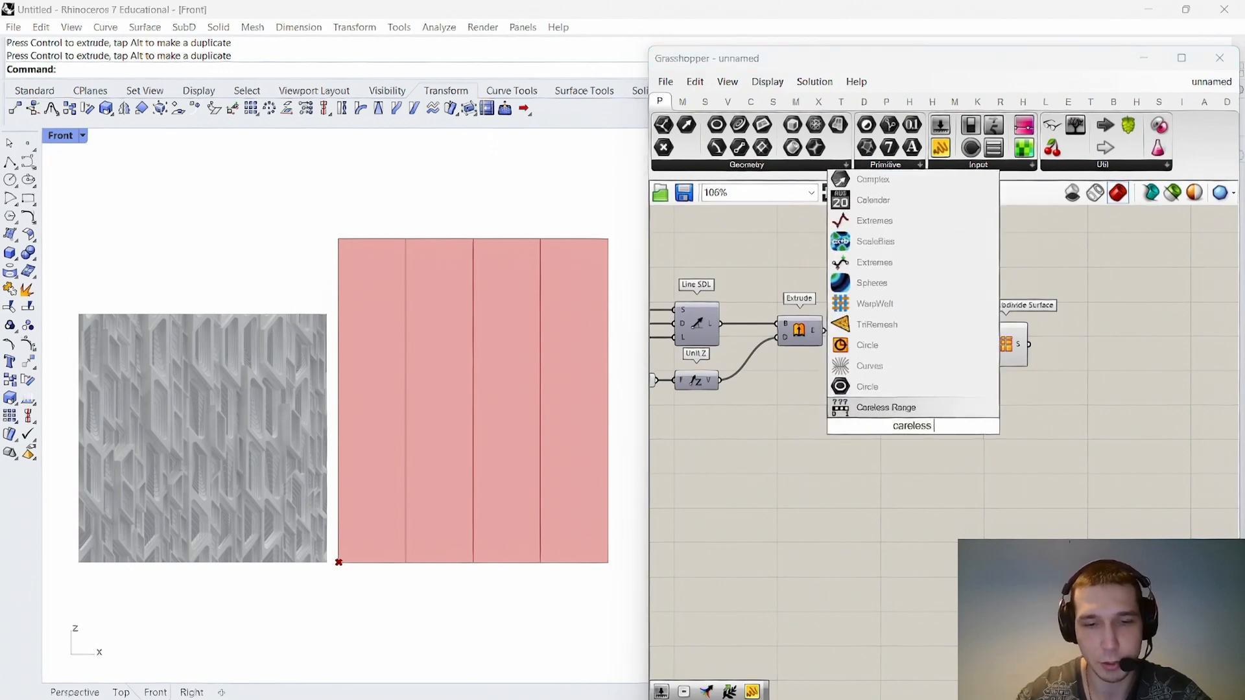
click(885, 388)
scroll(928, 438, up, 3)
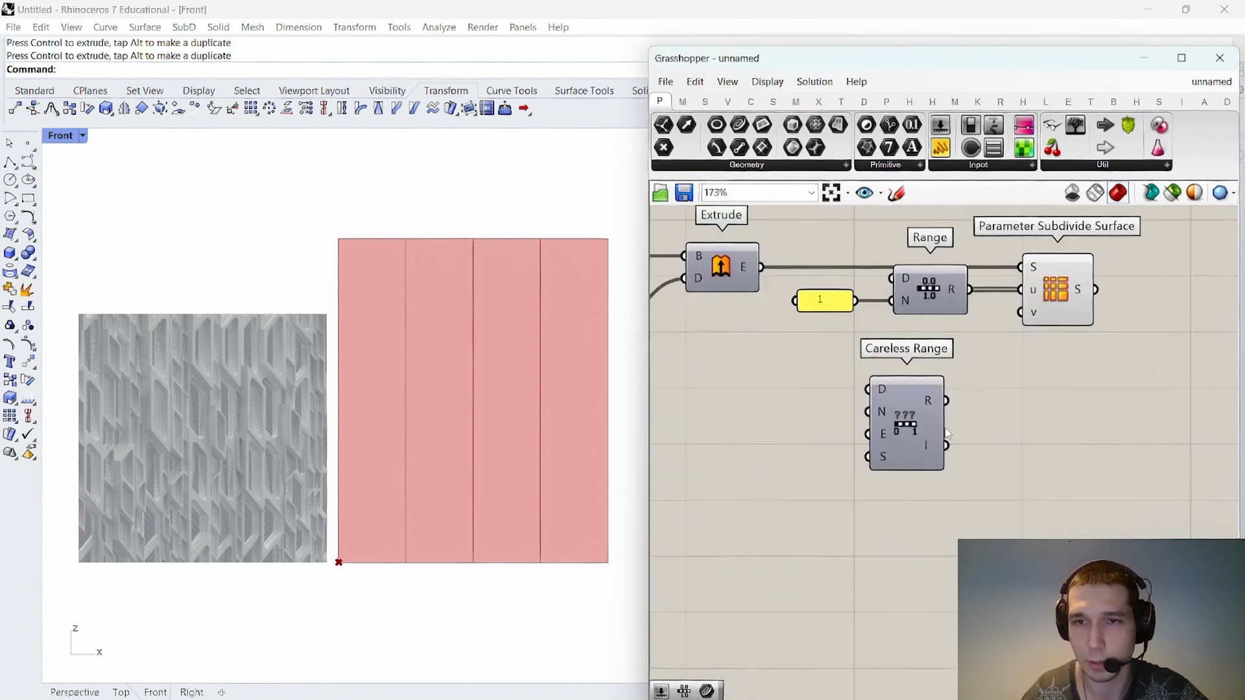
drag(973, 418, 1021, 312)
Add a number slider with the value 16, connect it to the N input of Careless Range and align it with that input.
double_click(857, 462)
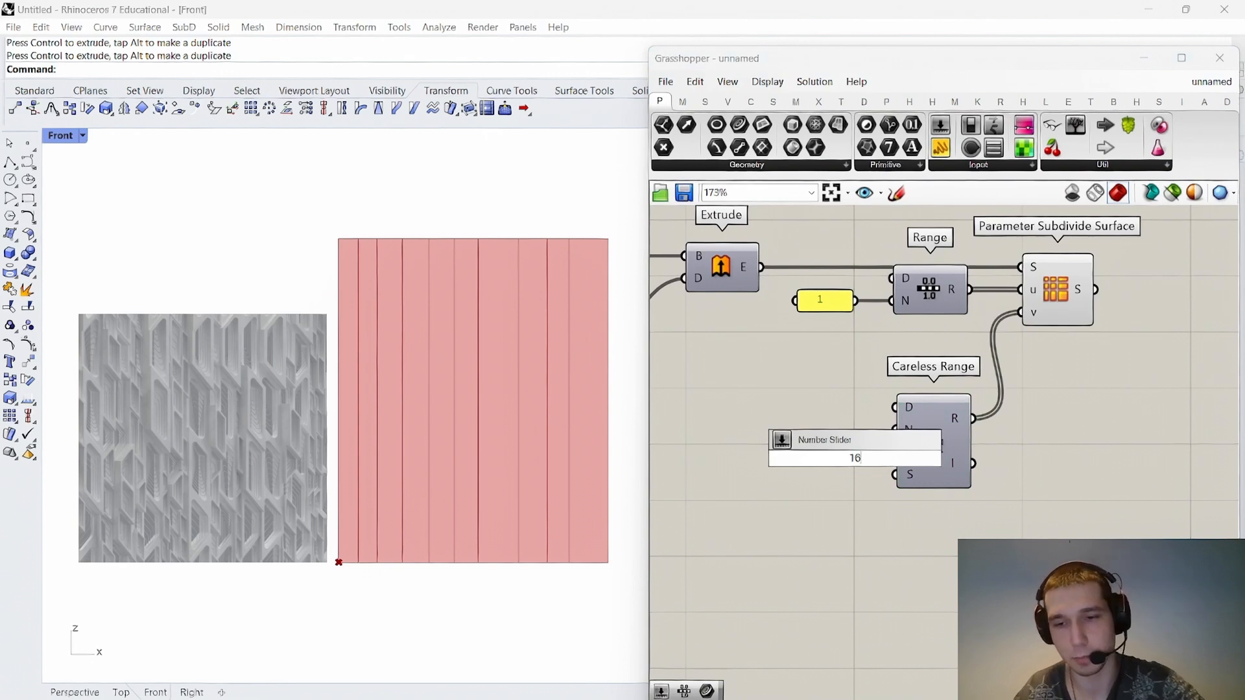
key(Return)
drag(900, 459, 896, 430)
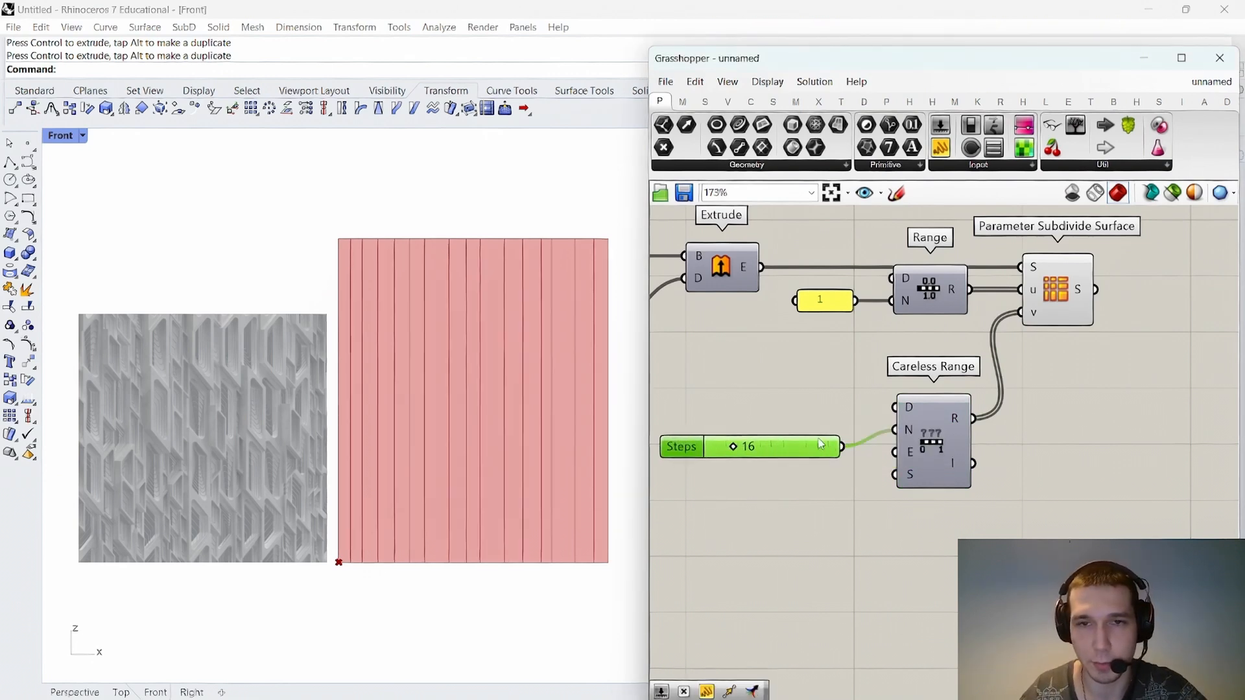
drag(818, 439, 845, 422)
click(844, 406)
right_drag(843, 406, 838, 410)
click(836, 431)
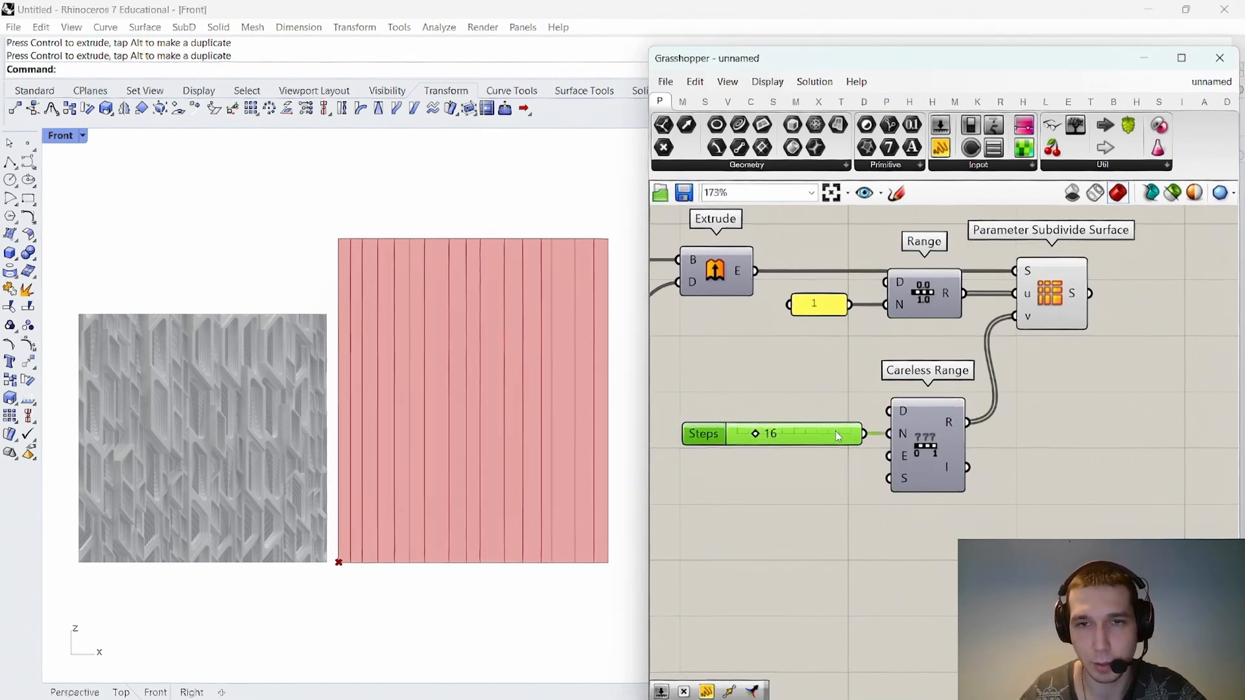
Add a 0.80 number slider, connect it to the E input of Careless Range and place it directly below the Steps slider.
click(801, 493)
double_click(799, 499)
text(0.80)
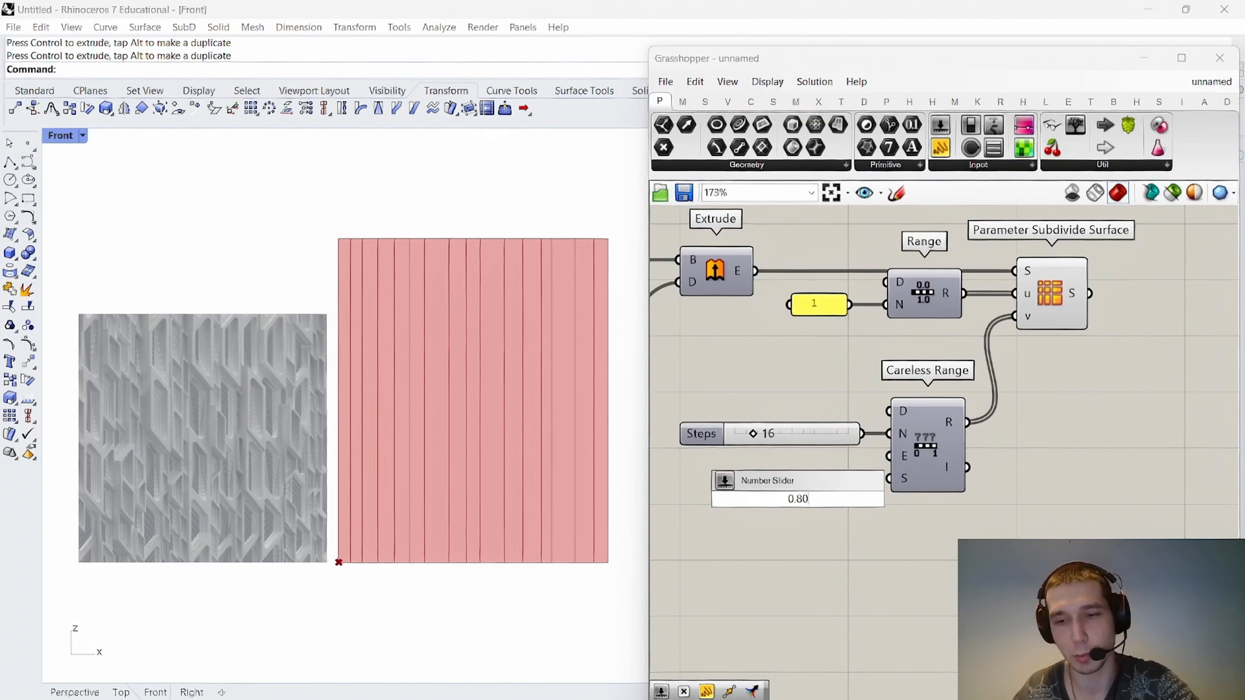
key(Return)
scroll(818, 508, up, 1)
drag(828, 495, 902, 446)
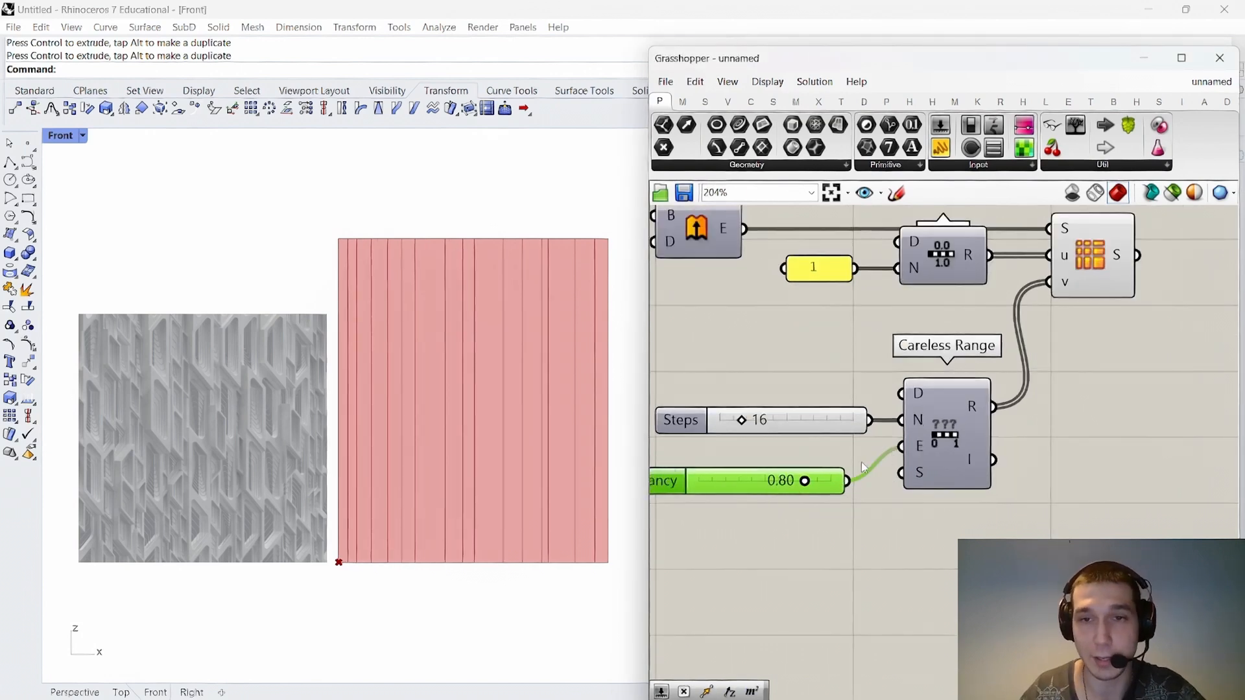
drag(770, 480, 809, 446)
click(807, 506)
scroll(843, 464, down, 1)
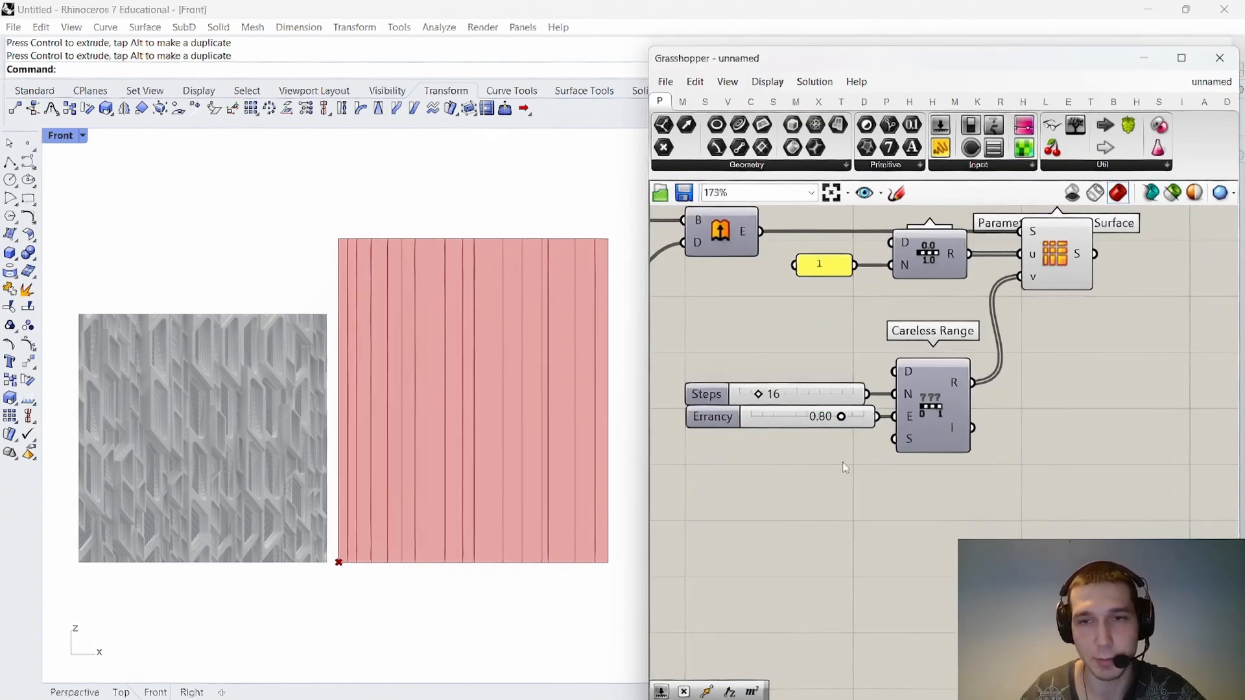
Add a 0 to 100 number slider set to 18, connect it to the S input of Careless Range and place it below the Errancy slider.
double_click(807, 514)
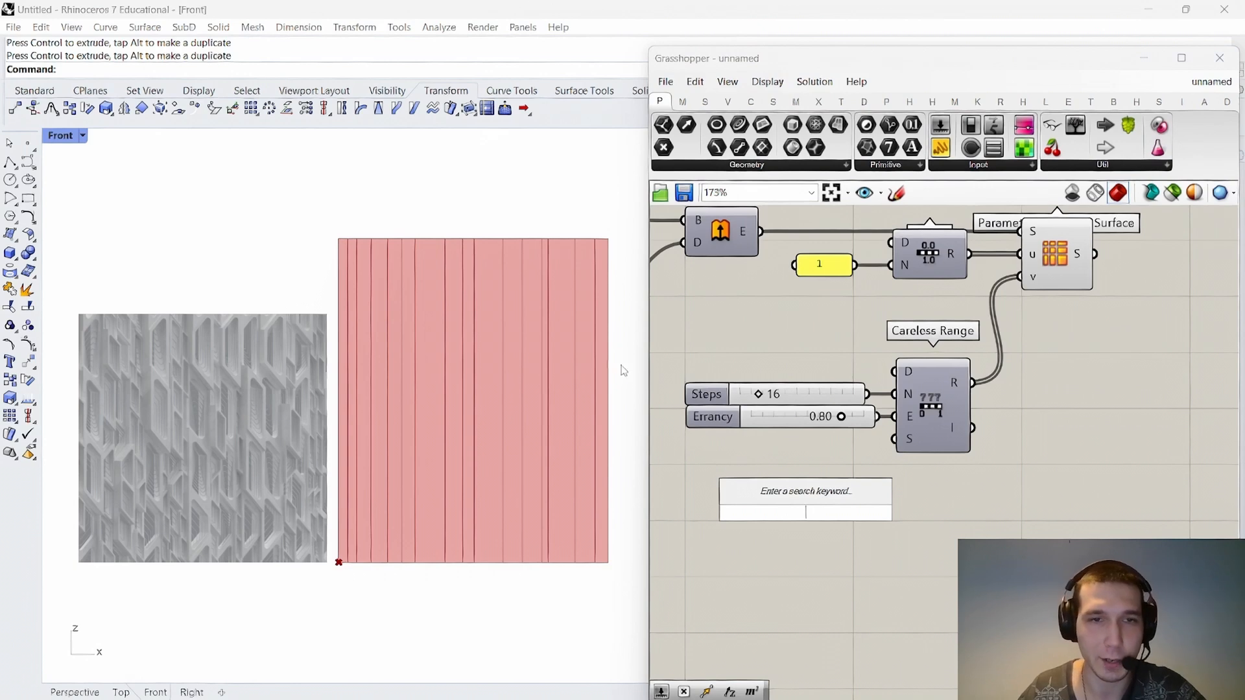
text(0)
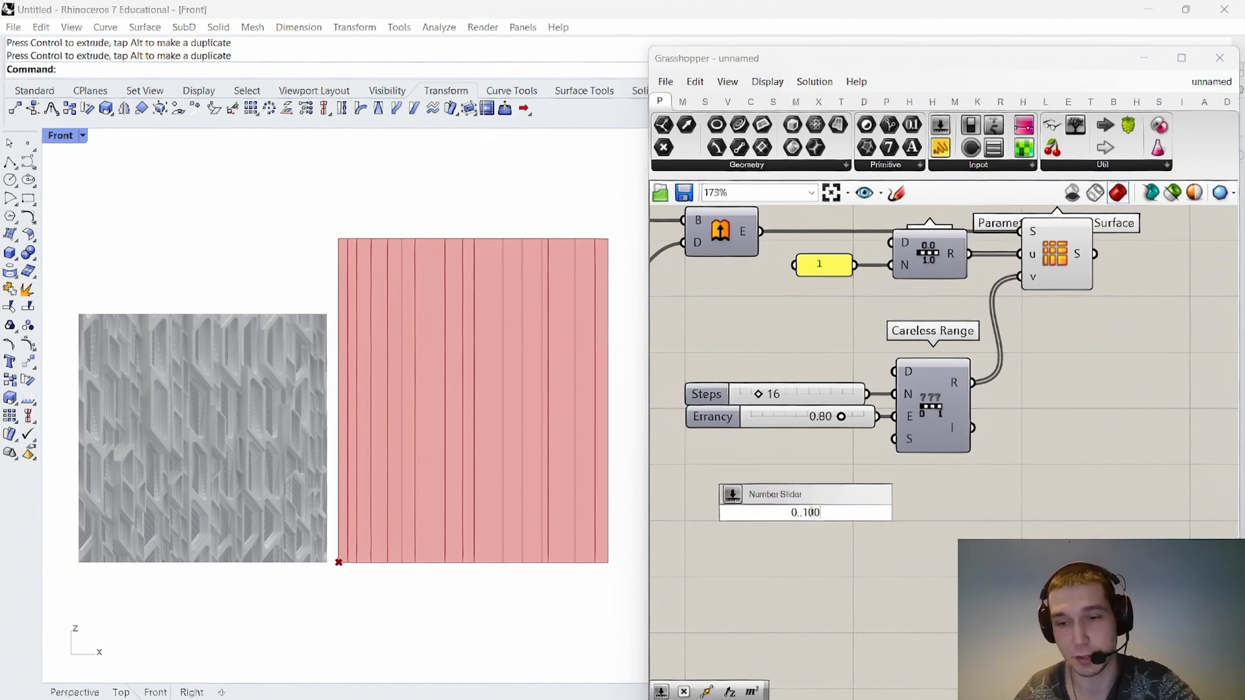
text(..100)
key(Return)
double_click(831, 516)
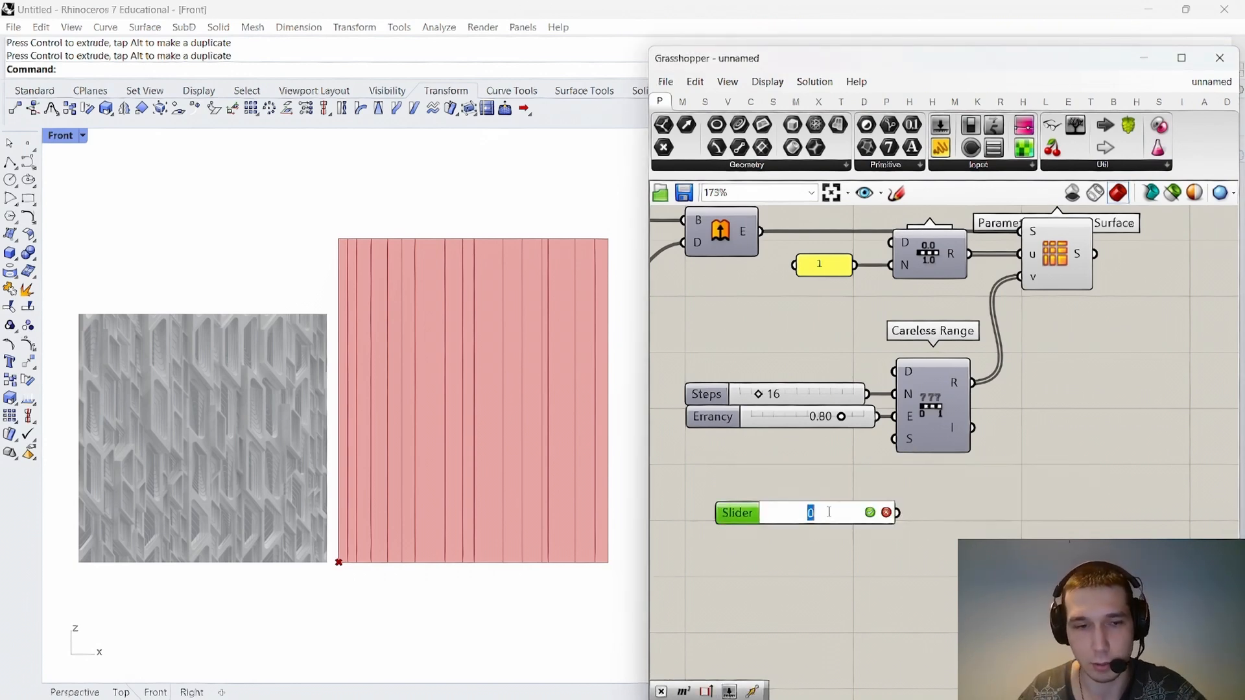
key(Return)
drag(898, 513, 895, 439)
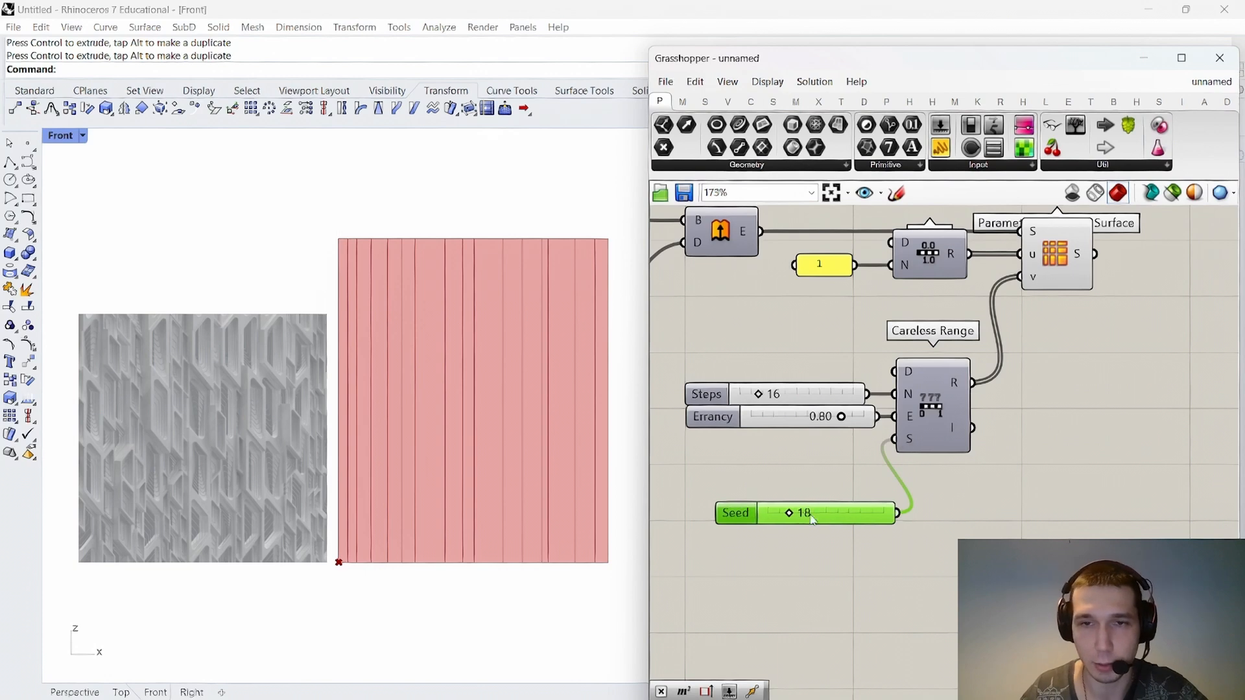
drag(792, 513, 812, 449)
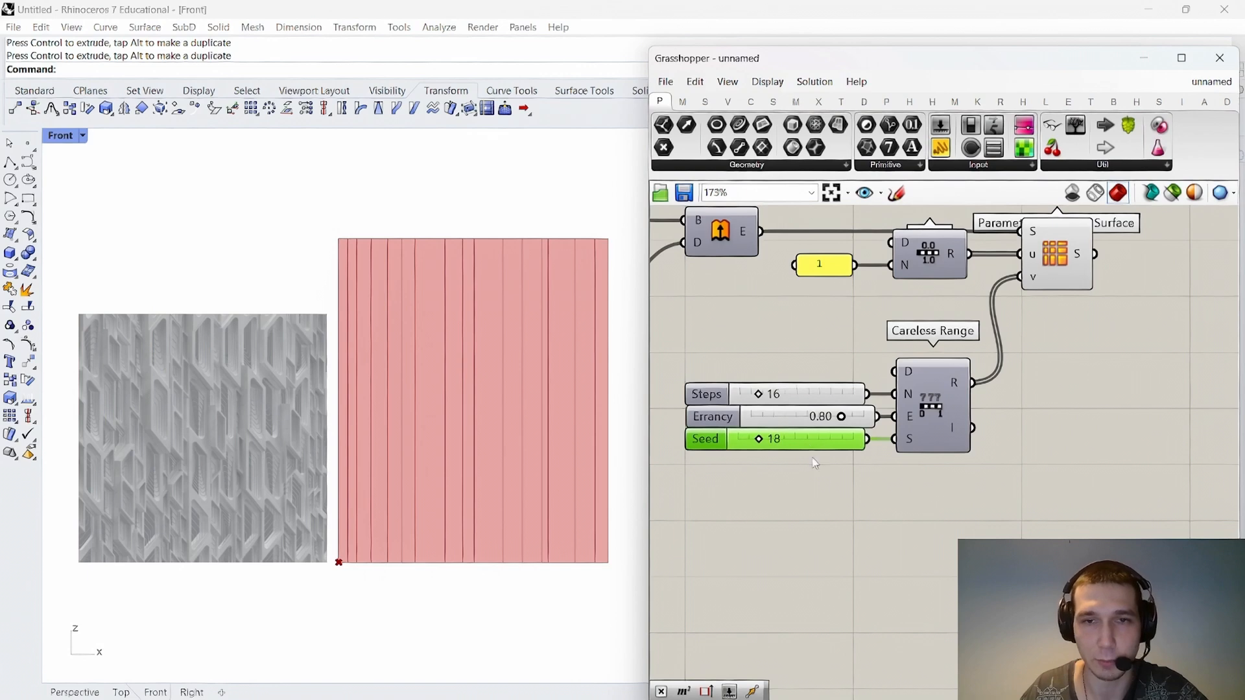
click(815, 462)
Add an Iso Curve component after Parameter Subdivide Surface and connect the subdivided surfaces to its S input.
scroll(878, 372, down, 4)
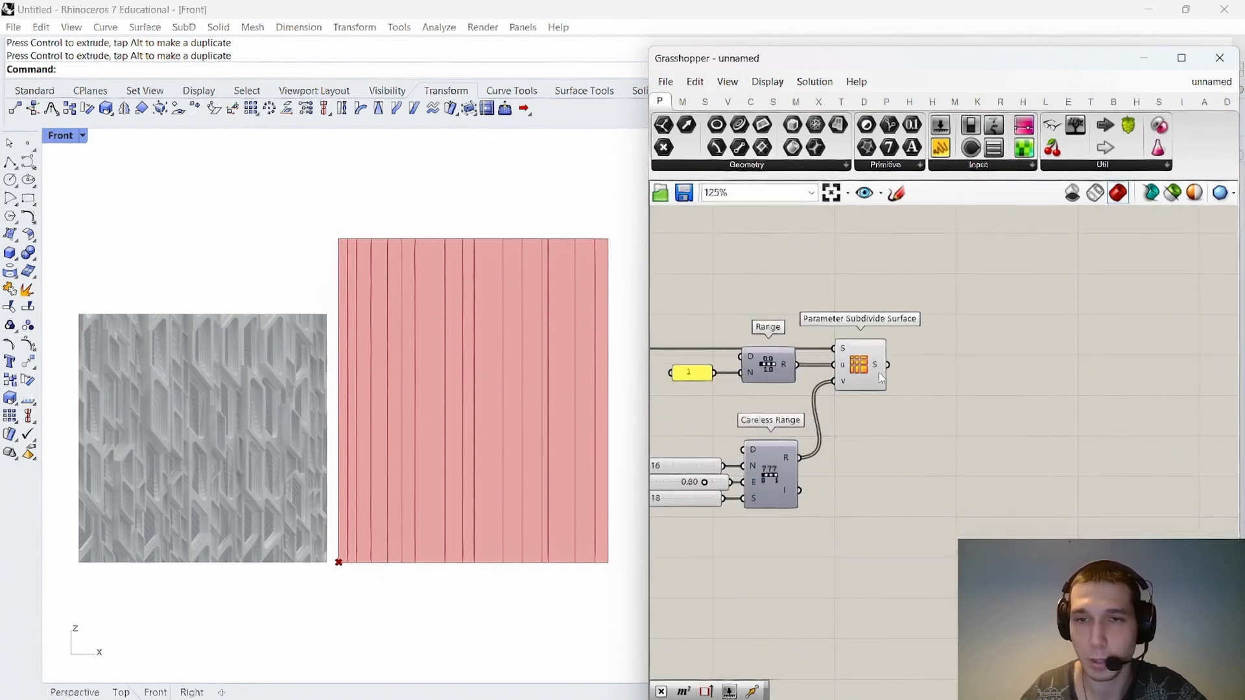
double_click(1012, 389)
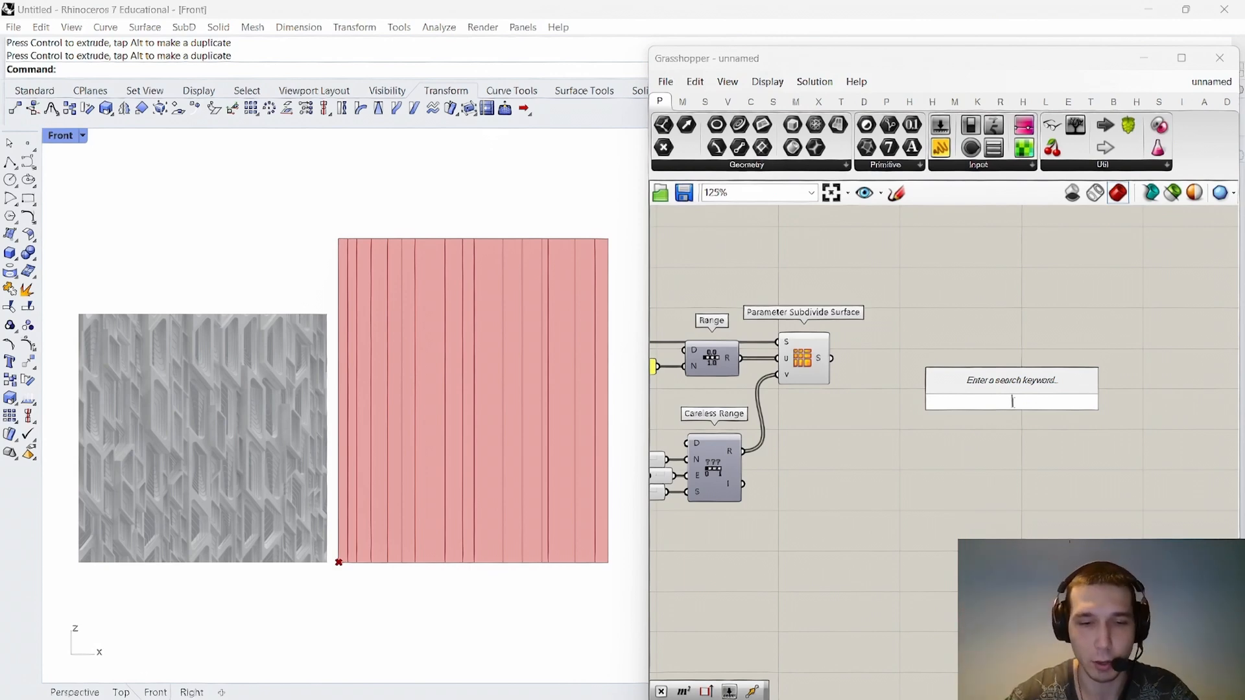
text(isocurve)
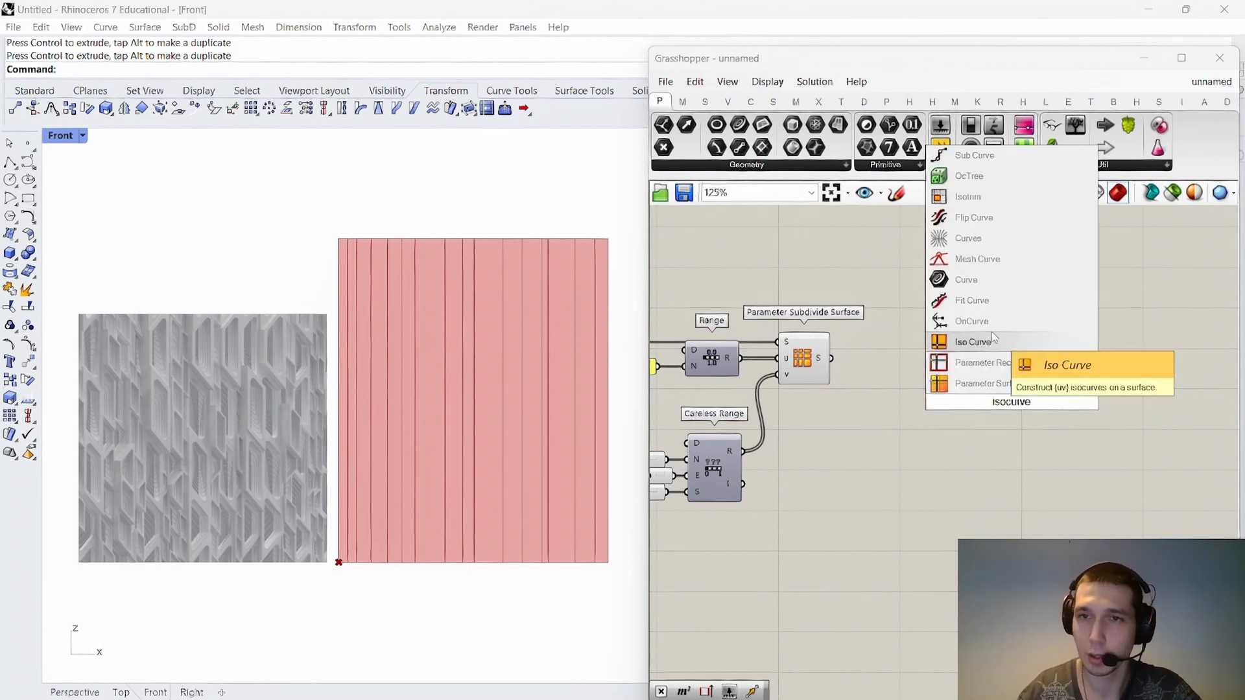
click(979, 341)
scroll(835, 360, up, 3)
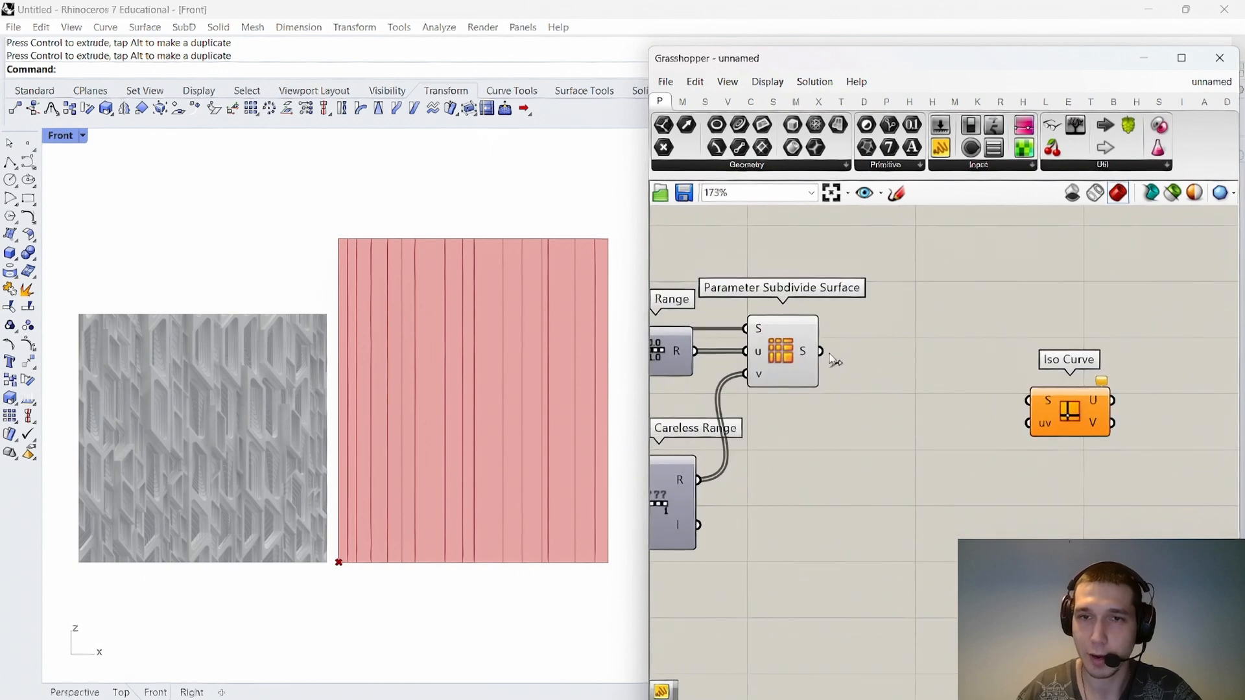
drag(821, 351, 1121, 361)
click(1093, 321)
right_drag(1089, 400, 1013, 394)
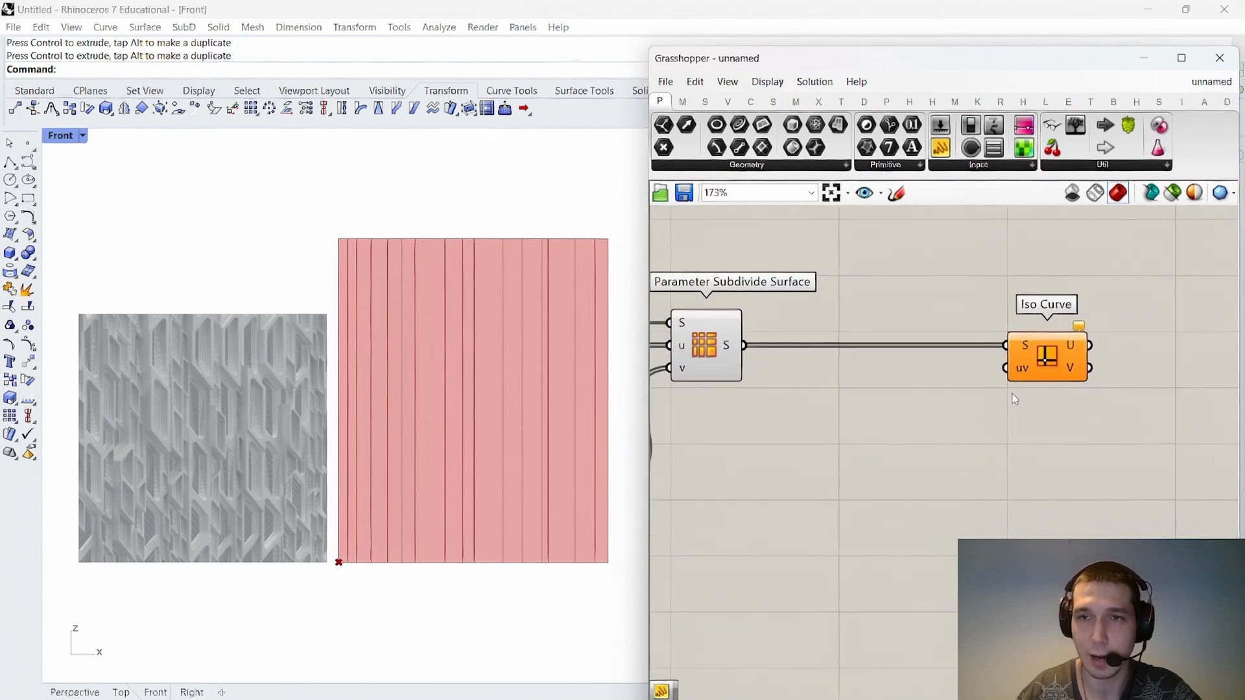
Add a Numbers to Points component below Iso Curve and change the mask of its M input.
double_click(976, 475)
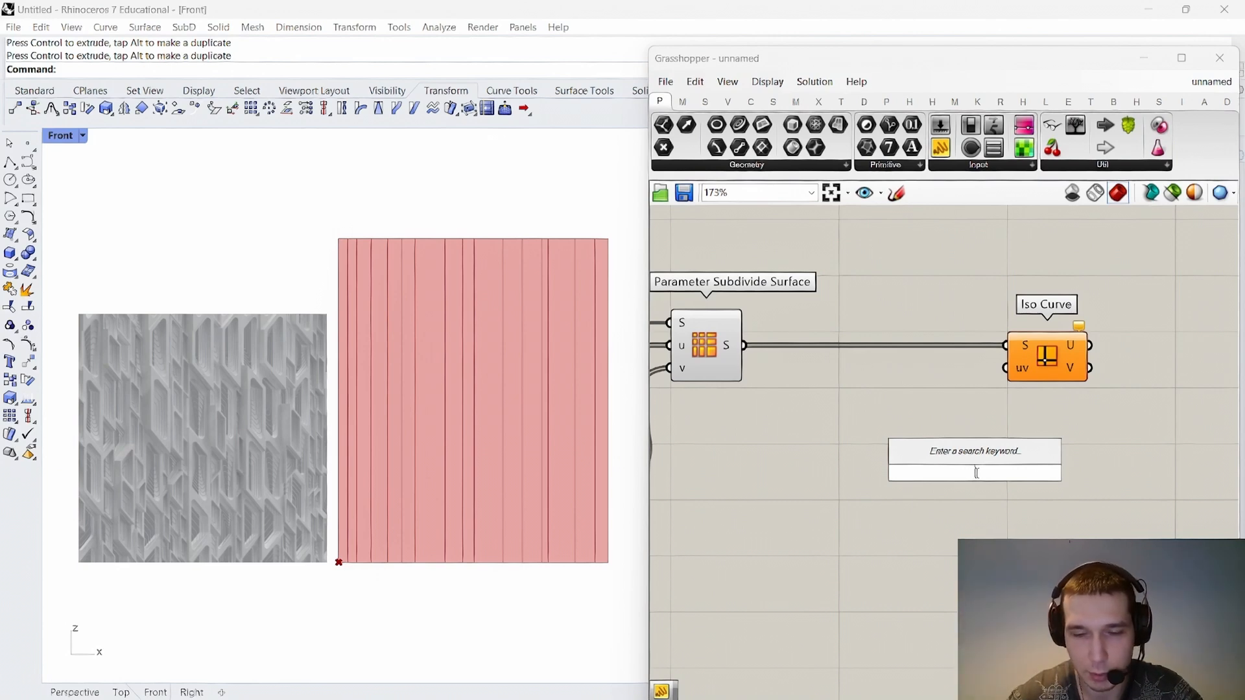
text(panel)
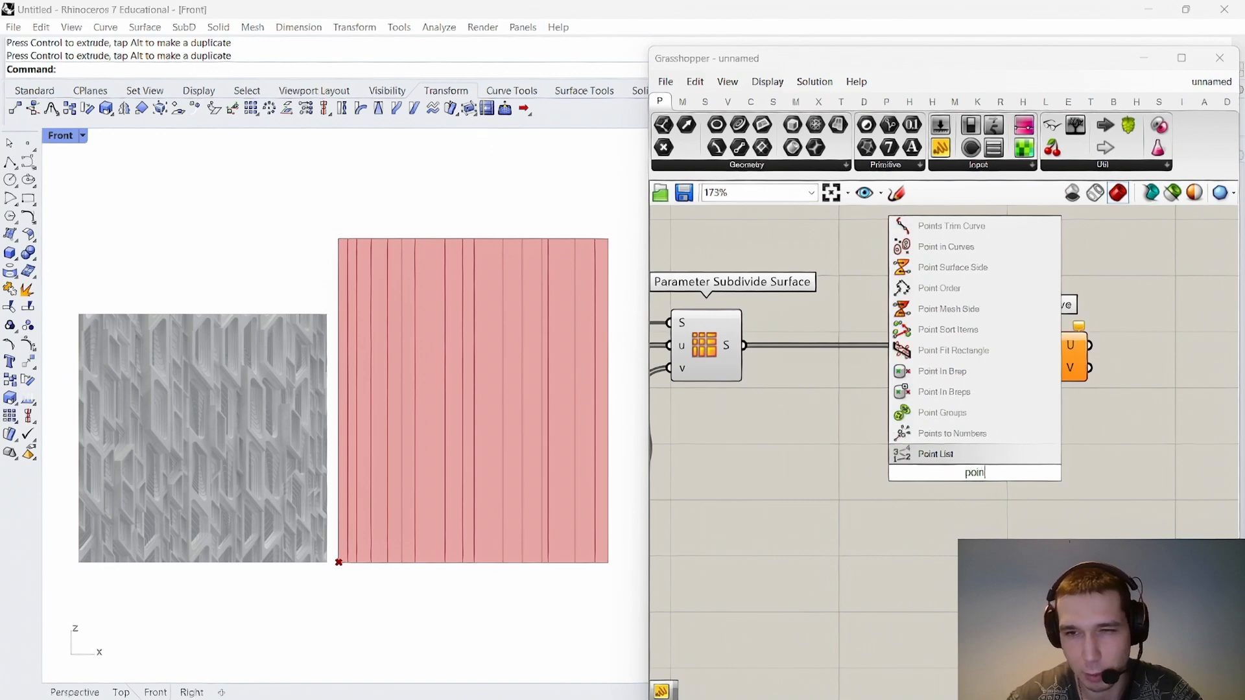
key(Return)
text(number)
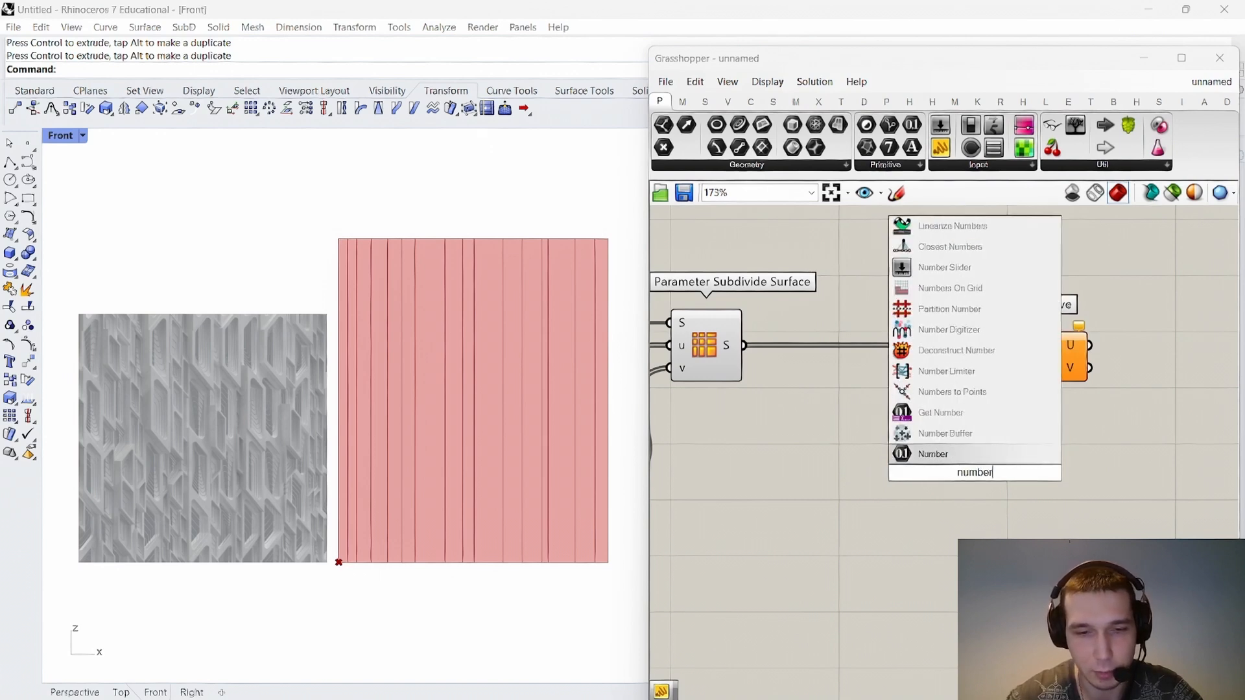
text(s to po)
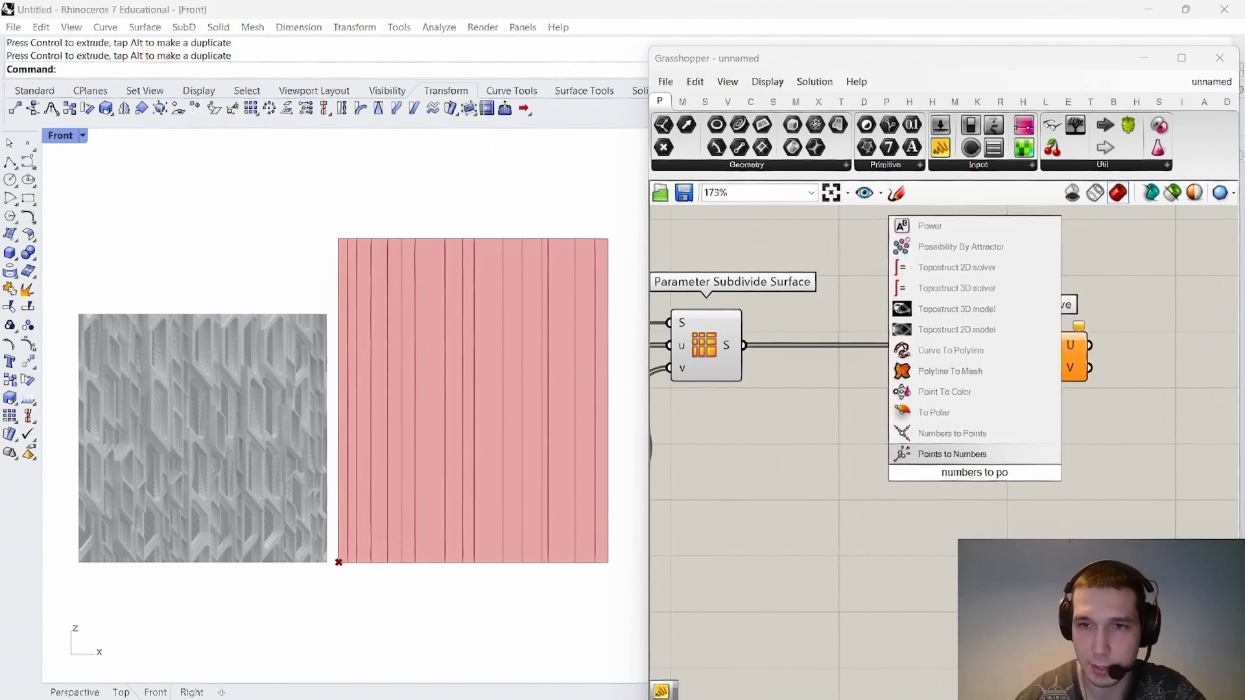
click(952, 433)
double_click(842, 453)
right_click(949, 489)
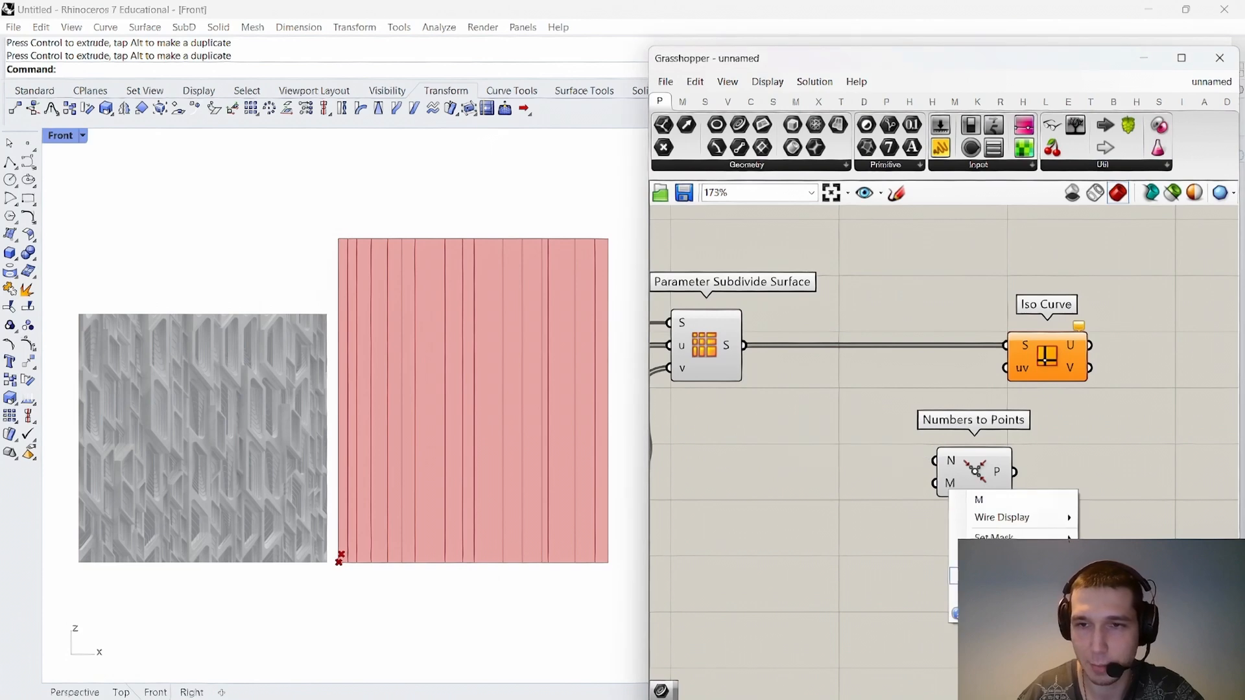
mouse_move(1012, 537)
click(1100, 537)
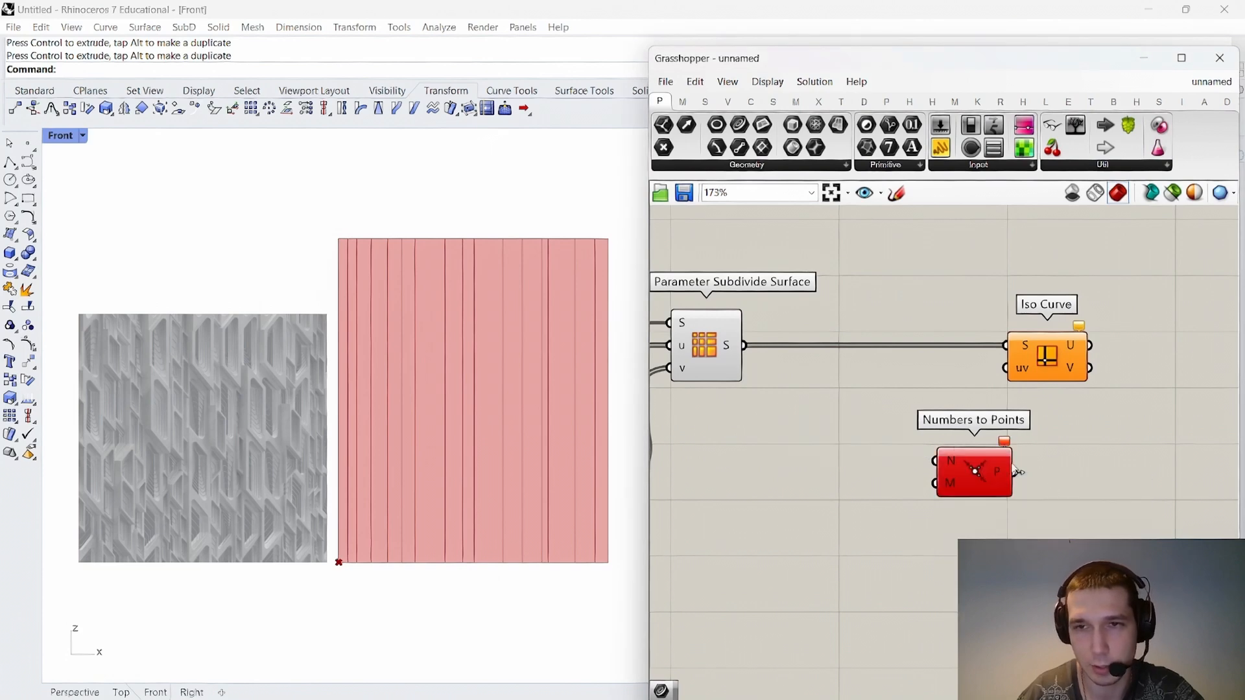
Add a panel beside Numbers to Points containing the values 0, 1, 1 and 0 on separate lines.
double_click(823, 504)
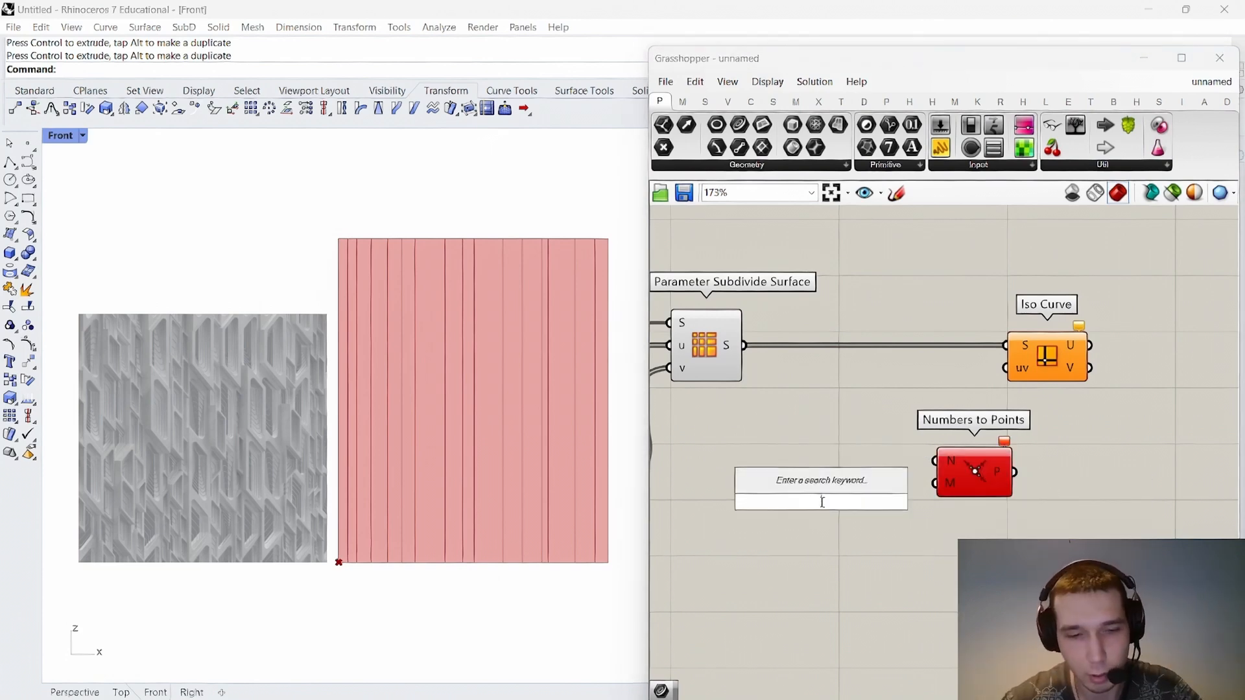
text(//)
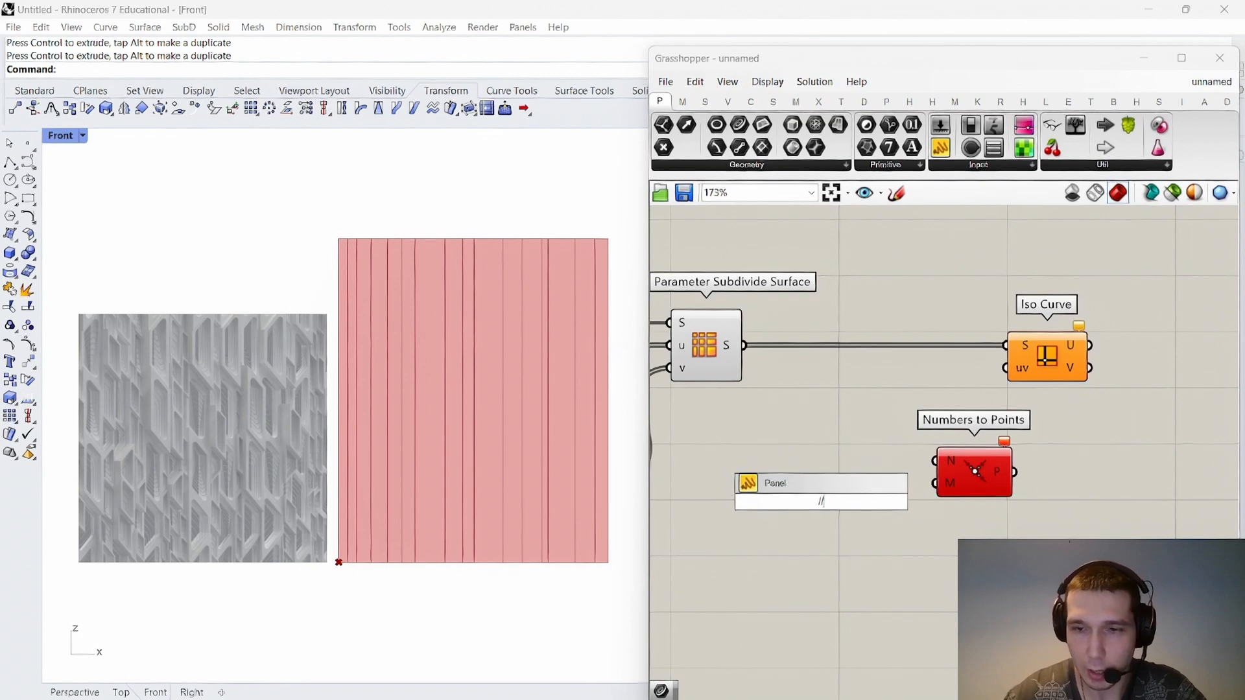
text( 0)
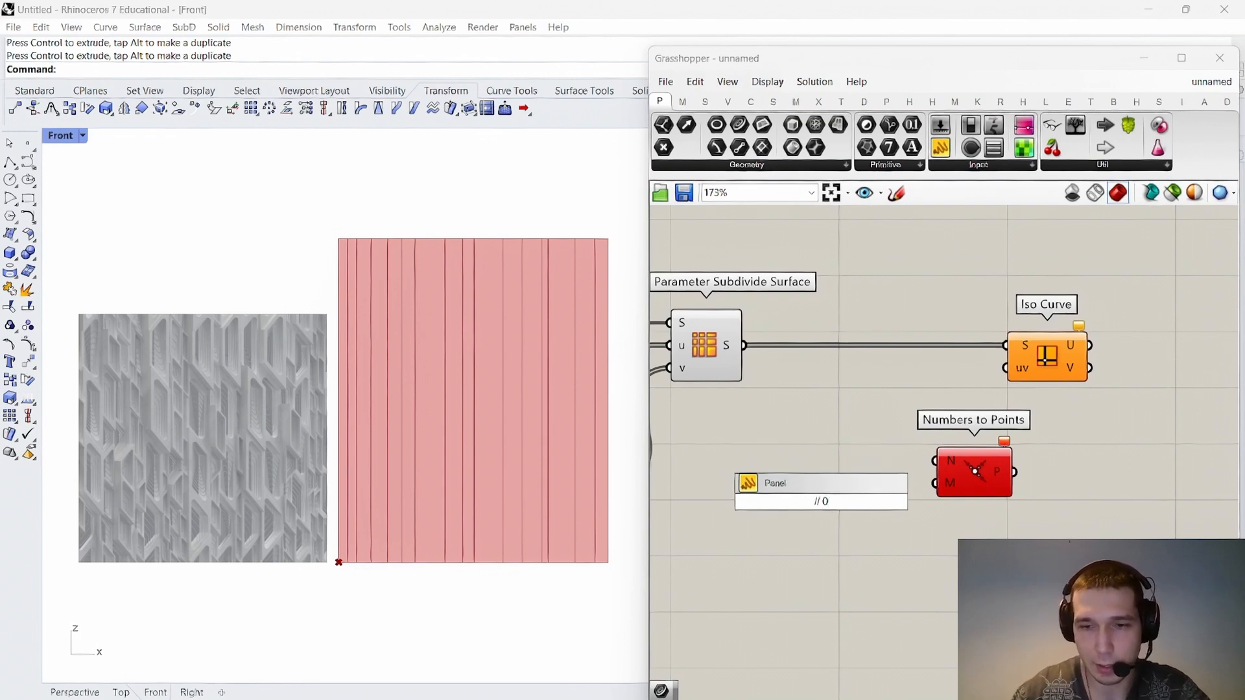
key(Return)
click(823, 517)
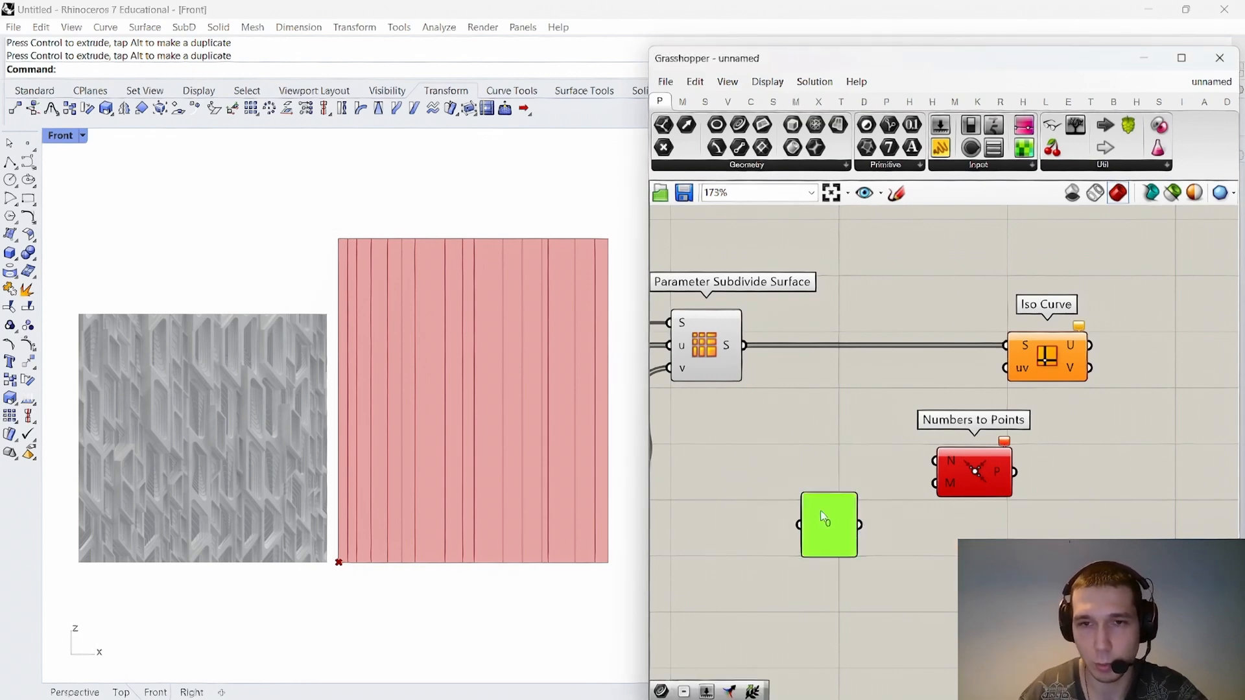
double_click(822, 517)
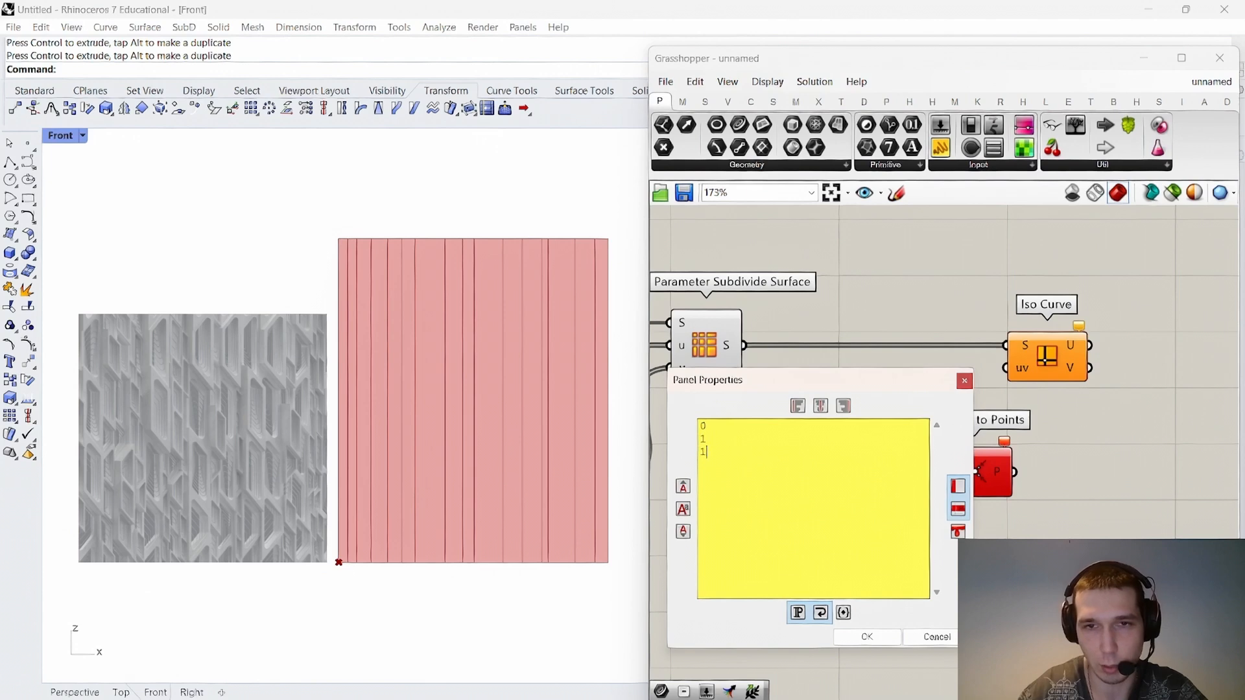
click(867, 637)
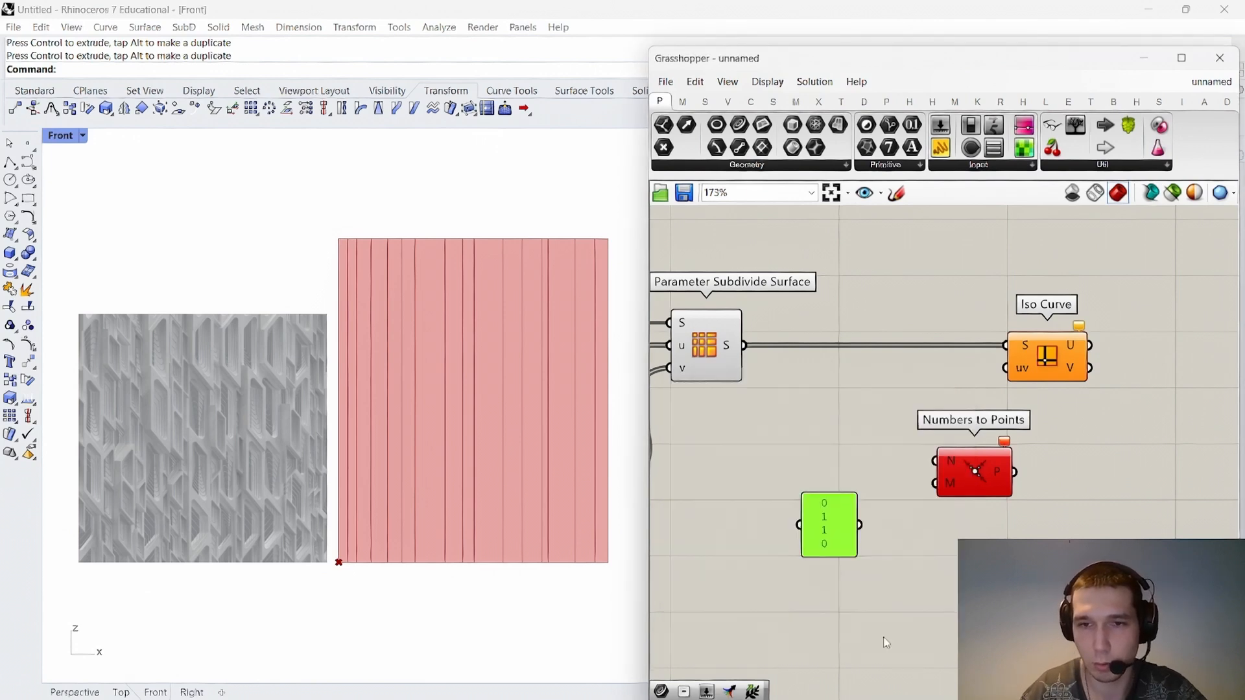
Connect the panel with the four values to the M input of Numbers to Points.
right_click(830, 519)
click(869, 420)
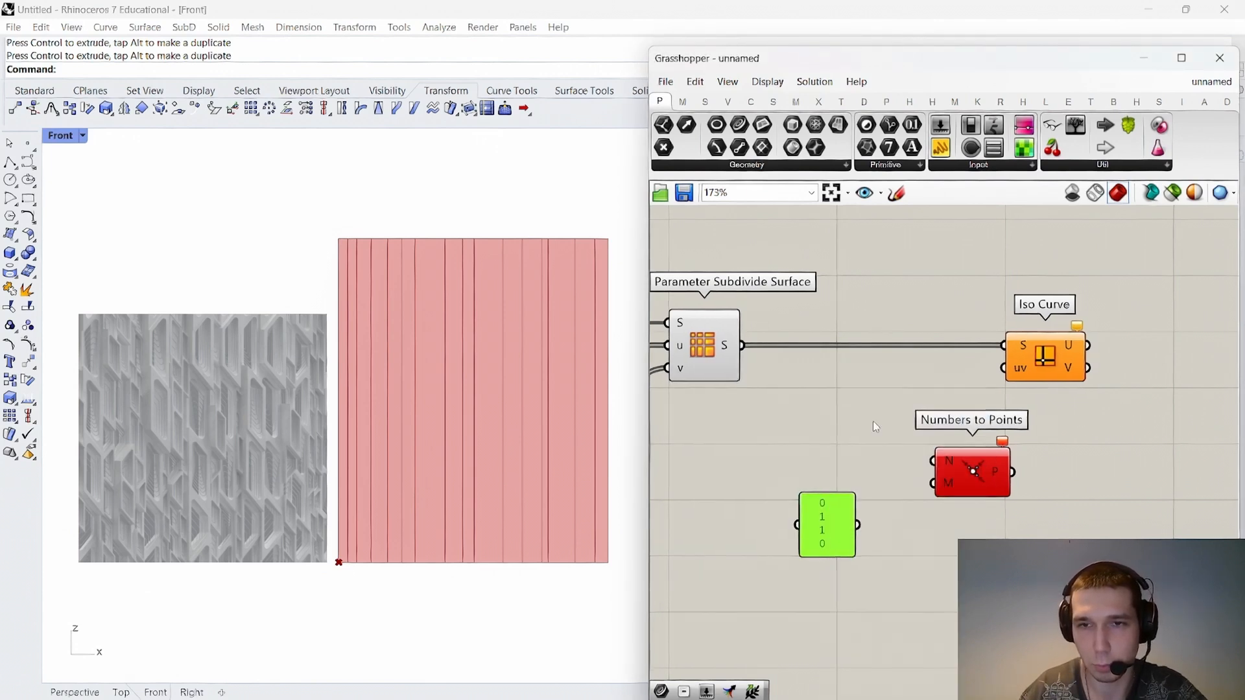
drag(859, 525, 933, 483)
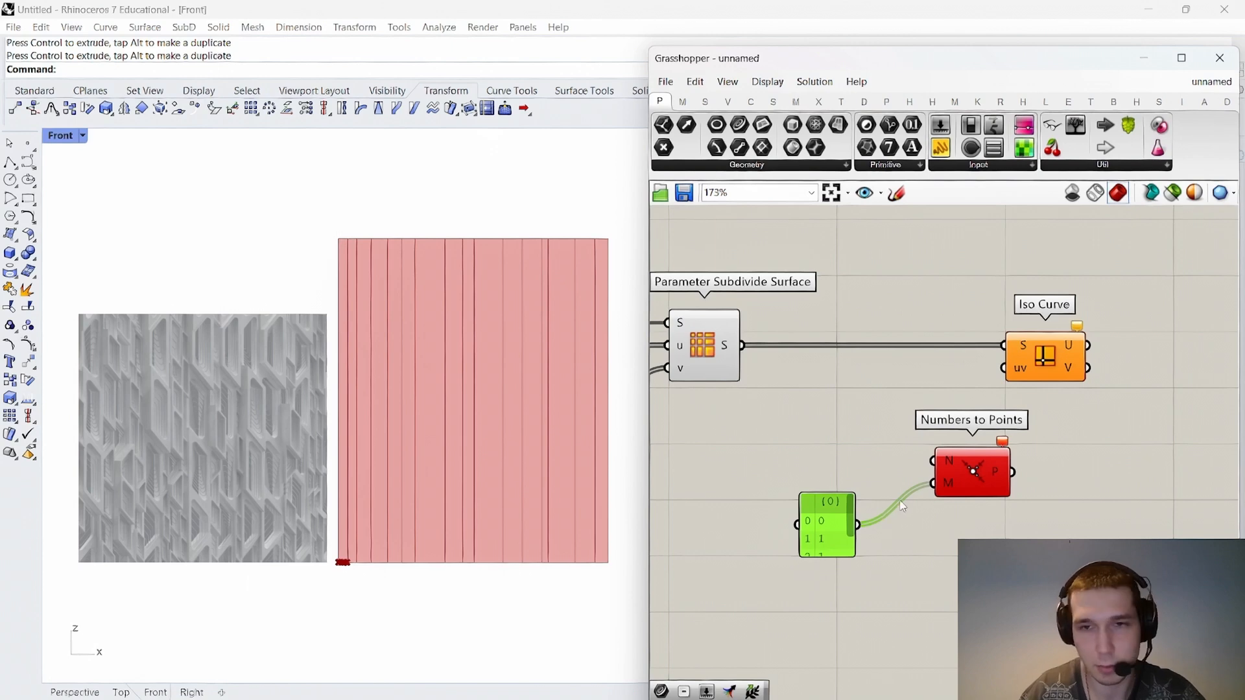
Move the four-value panel's connection to the N input of Numbers to Points and connect its P output to the uv input of Iso Curve.
key(ctrl+z)
drag(858, 526, 787, 476)
right_drag(1012, 489, 934, 511)
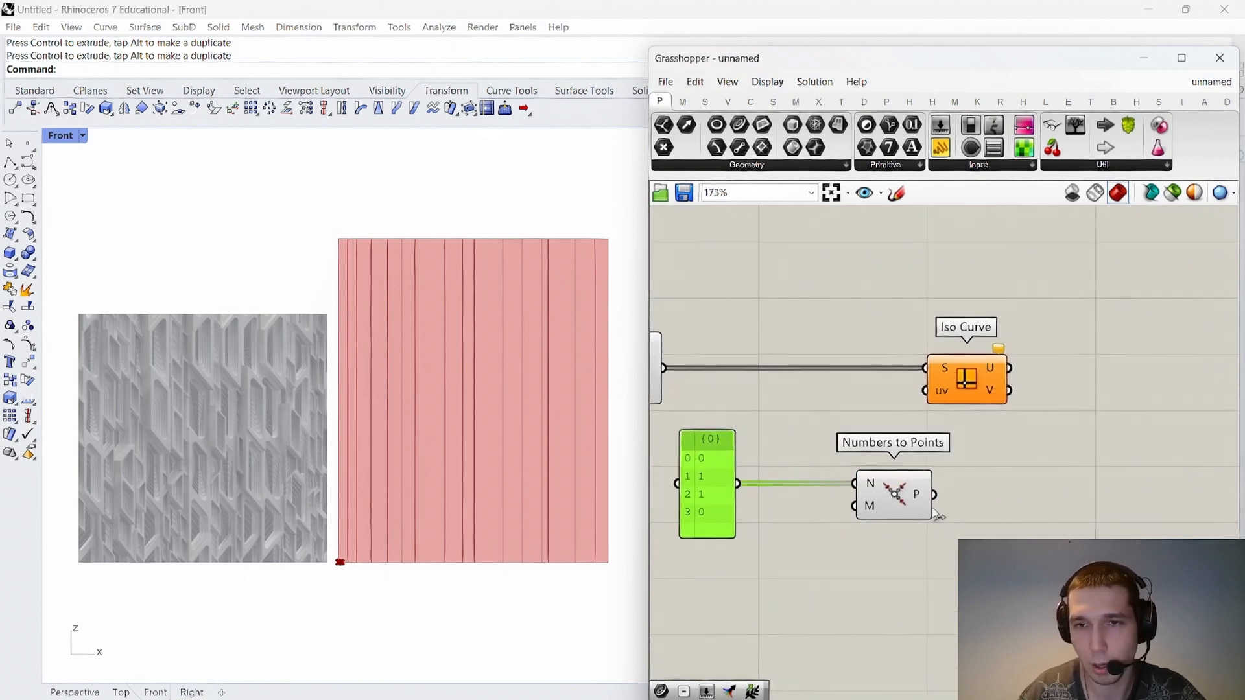
drag(921, 509, 951, 380)
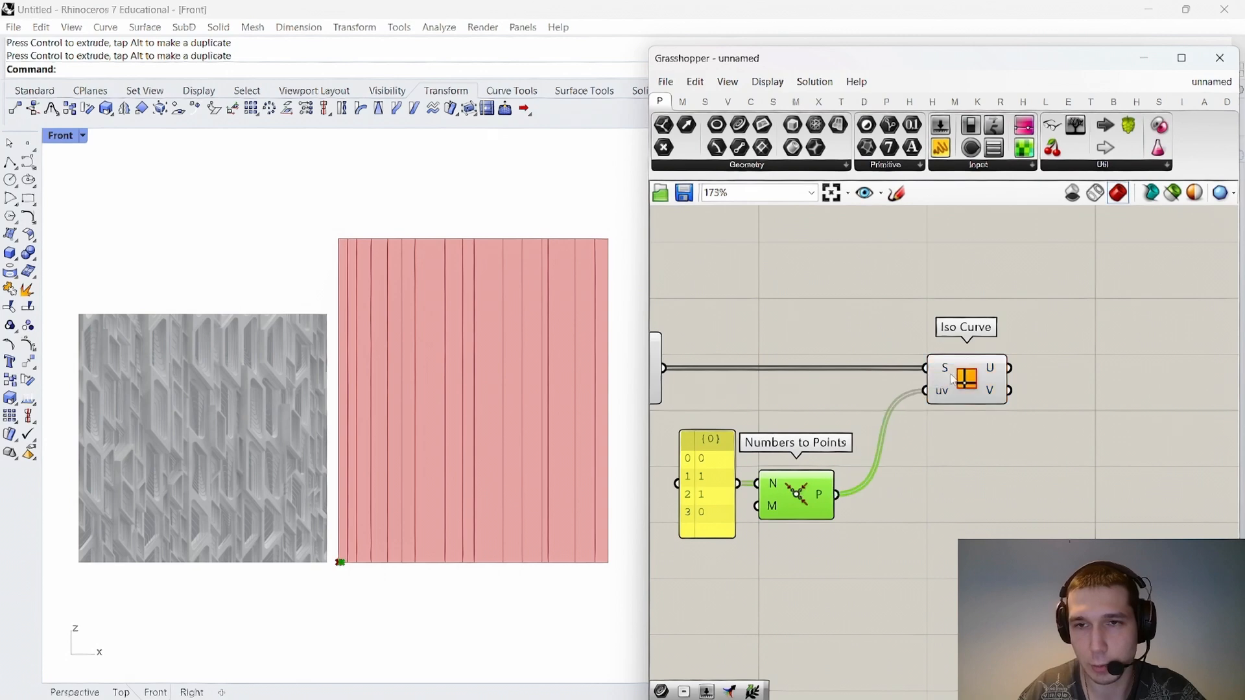
click(953, 383)
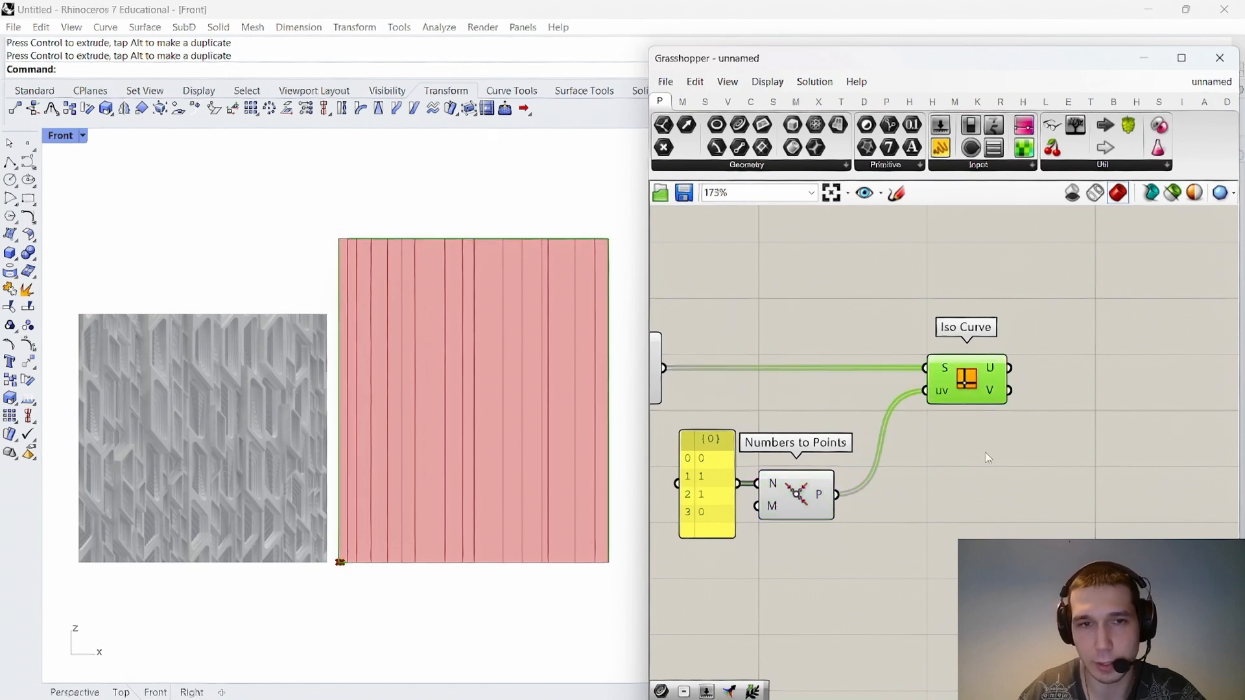
Graft and reparameterize the S input of Iso Curve.
right_click(944, 369)
click(973, 517)
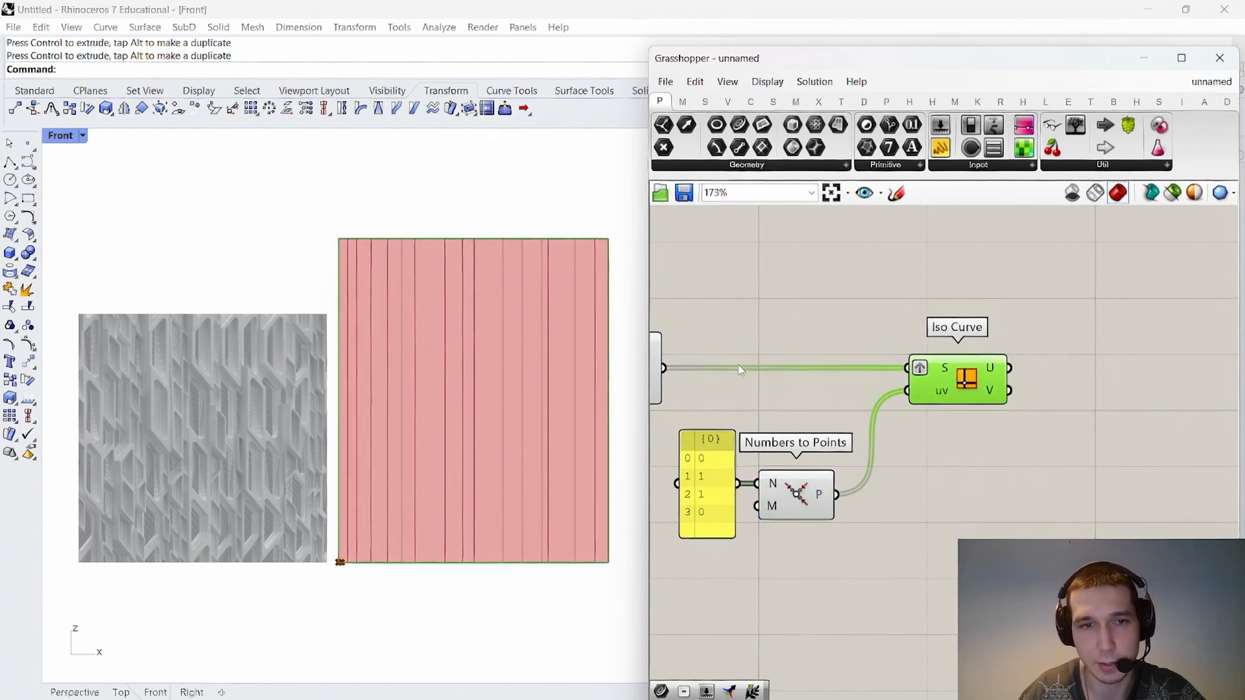
drag(962, 379, 980, 380)
right_click(953, 367)
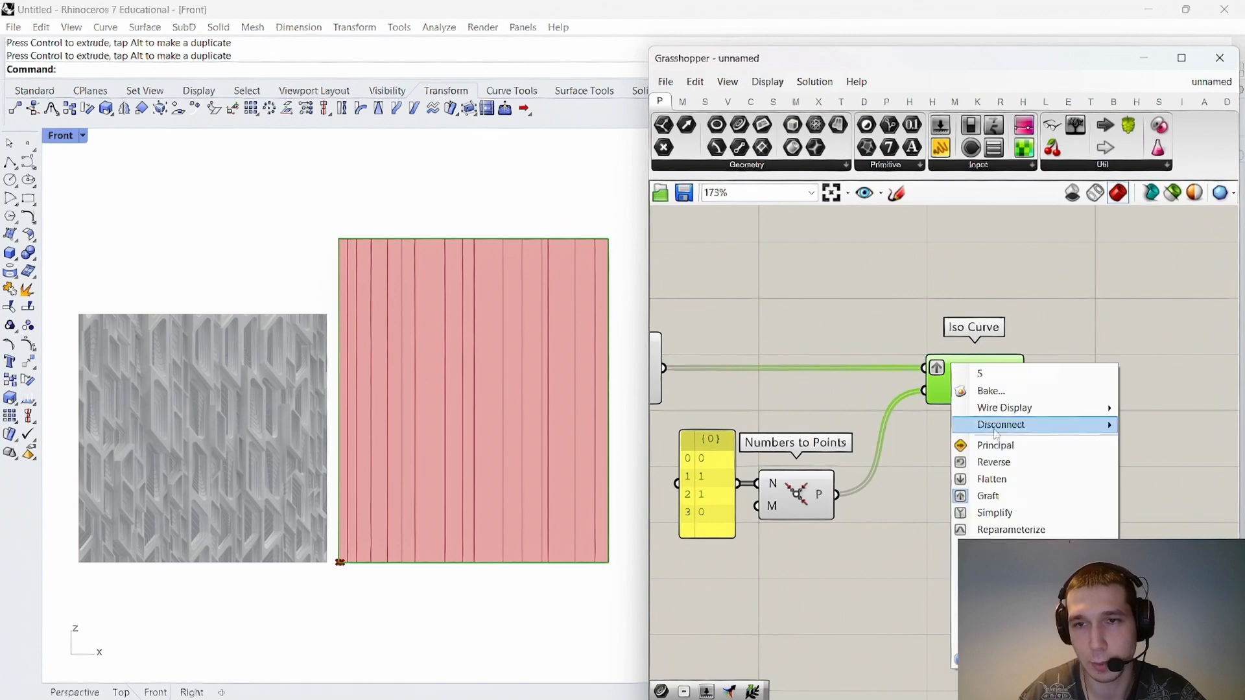
click(1019, 531)
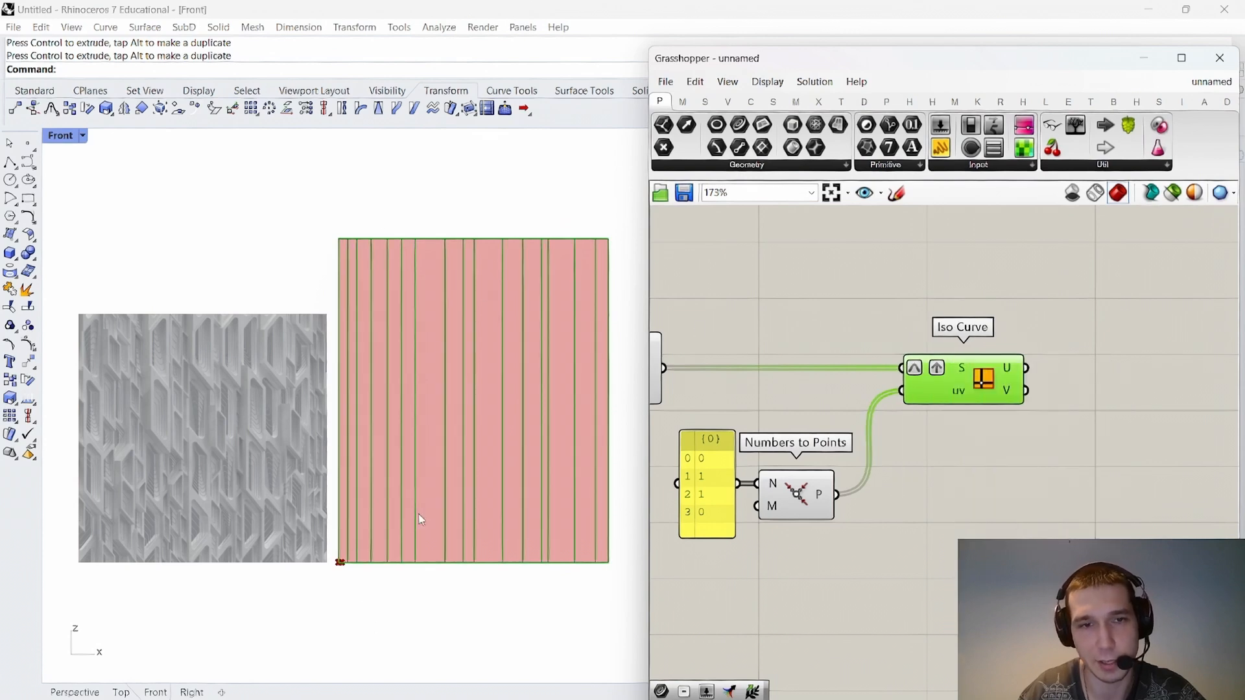
scroll(1003, 371, down, 3)
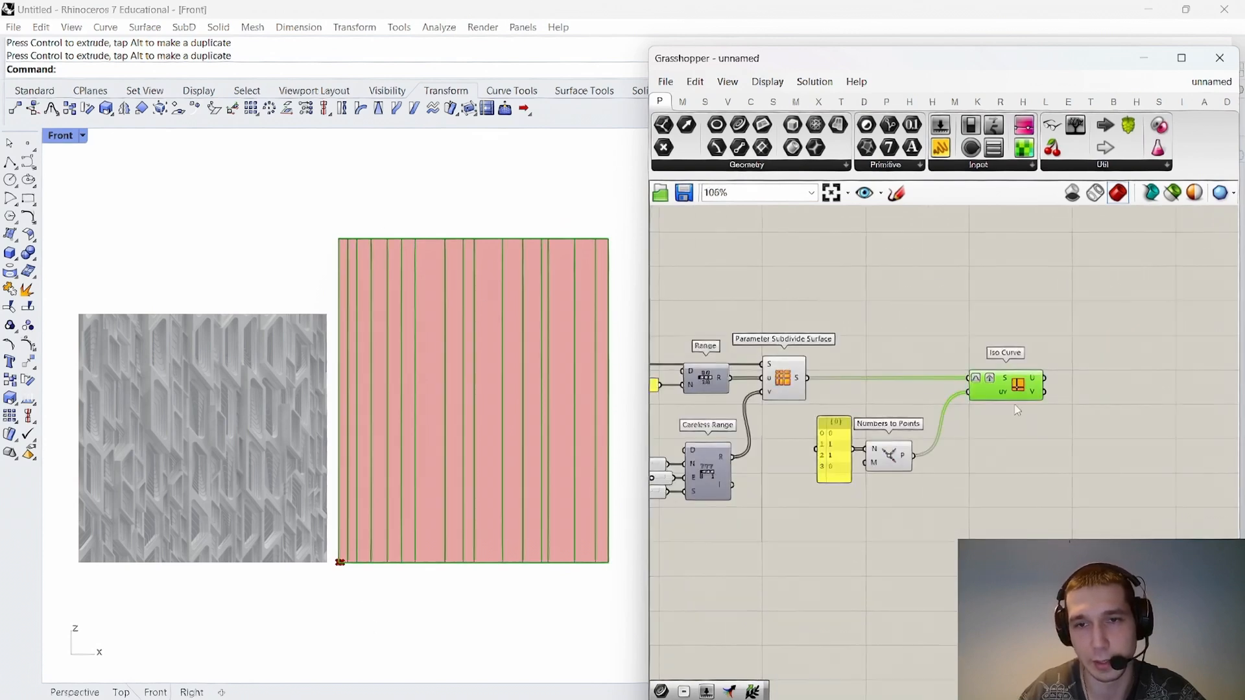
Turn off the preview of Numbers to Points.
right_click(920, 348)
click(946, 368)
click(1006, 334)
Add a Curve parameter after Iso Curve.
right_drag(1008, 334, 858, 342)
scroll(870, 399, up, 2)
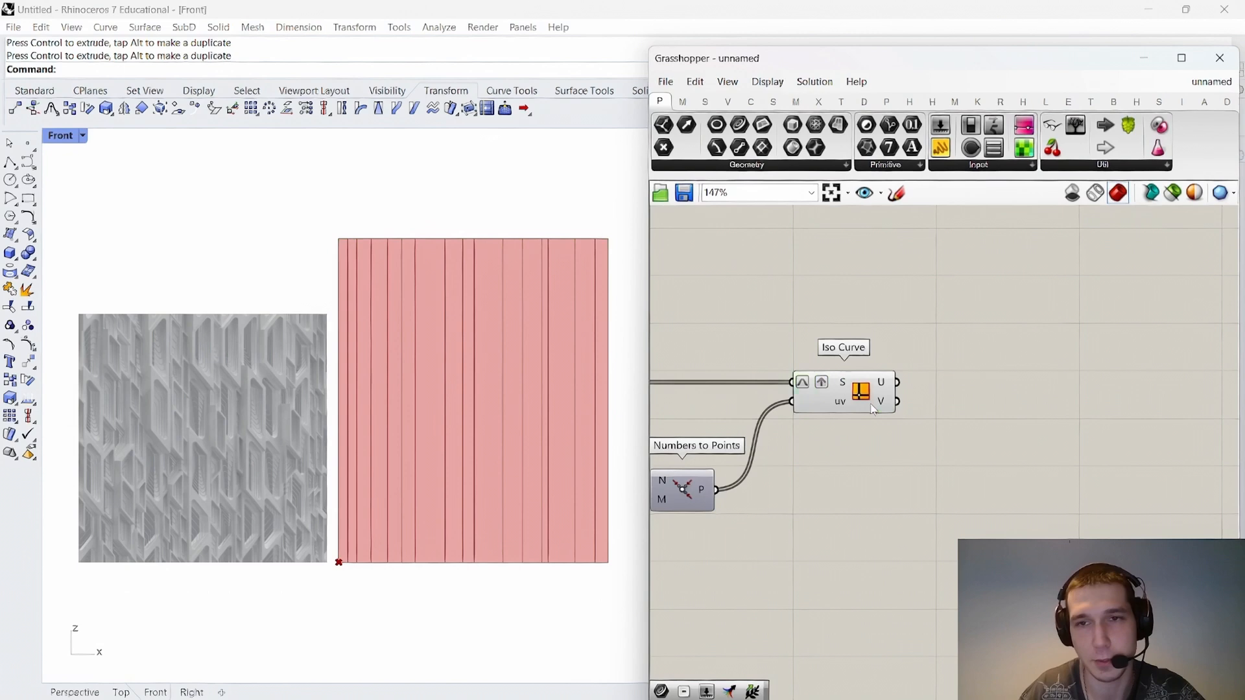
scroll(975, 389, up, 2)
double_click(975, 388)
text(c)
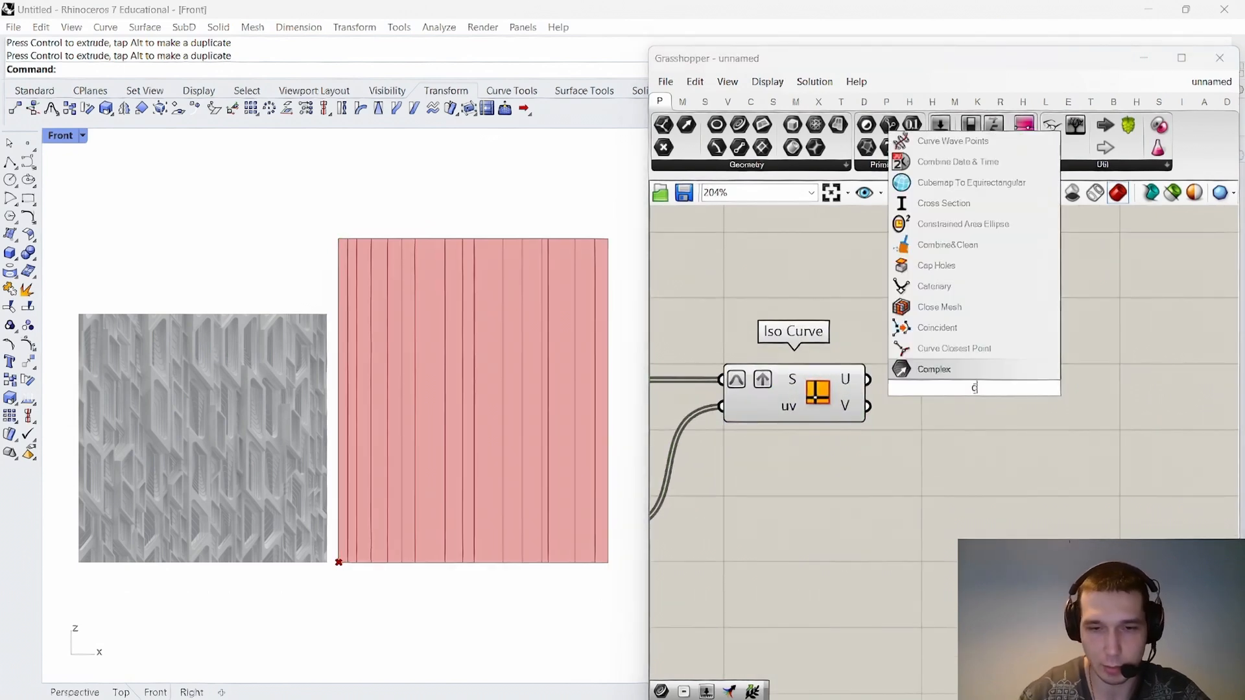
text(urve)
key(Return)
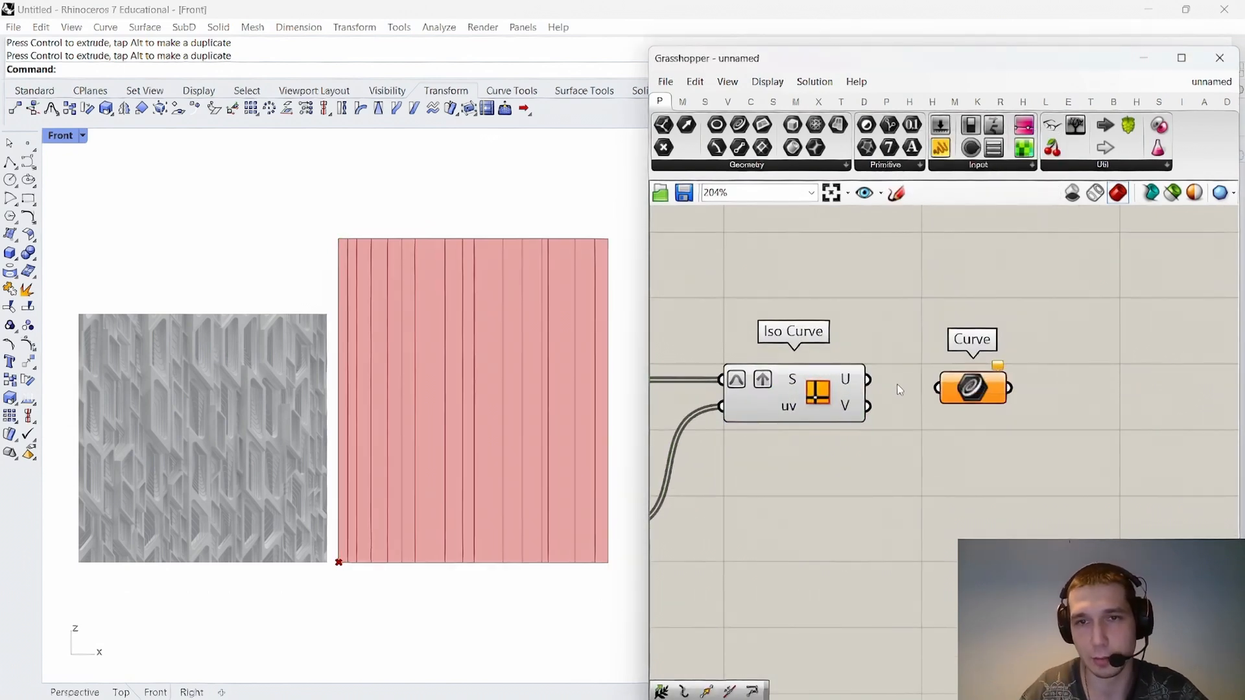
Connect the U output of Iso Curve to the Curve parameter and align the parameter with that output.
scroll(925, 386, down, 6)
scroll(1123, 377, up, 3)
mouse_move(924, 386)
right_down()
mouse_move(1123, 376)
mouse_move(922, 381)
right_up()
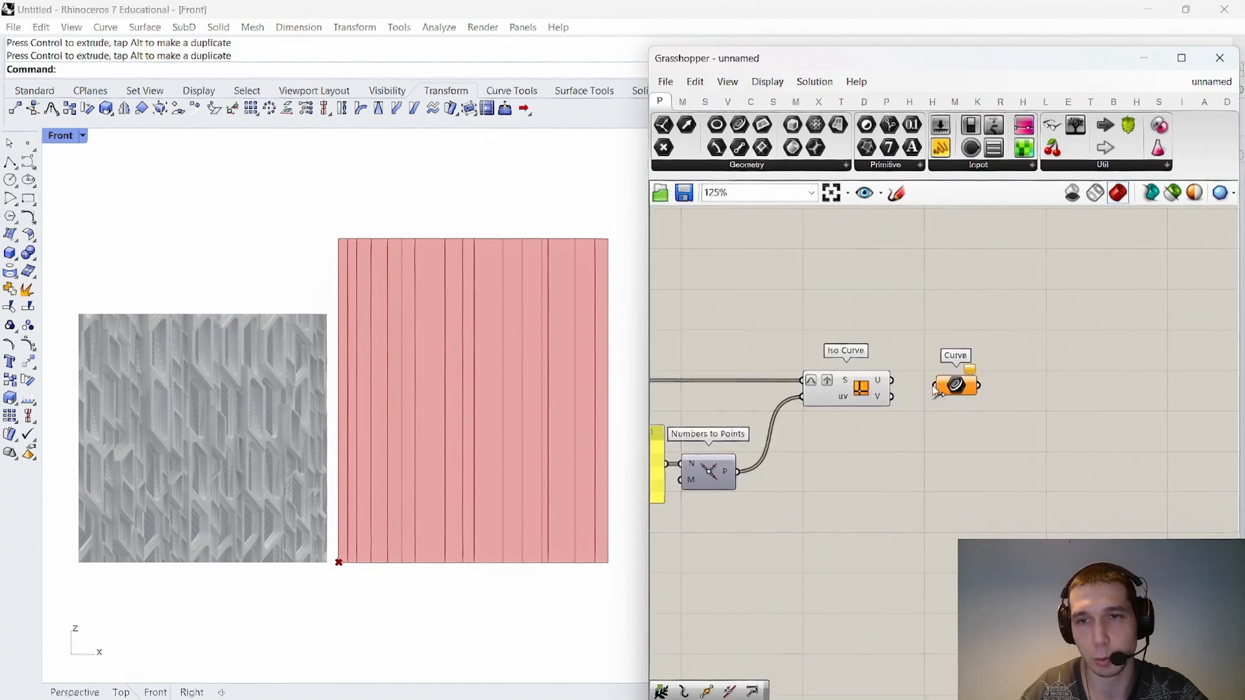
scroll(927, 380, up, 2)
drag(878, 378, 934, 386)
drag(963, 387, 947, 381)
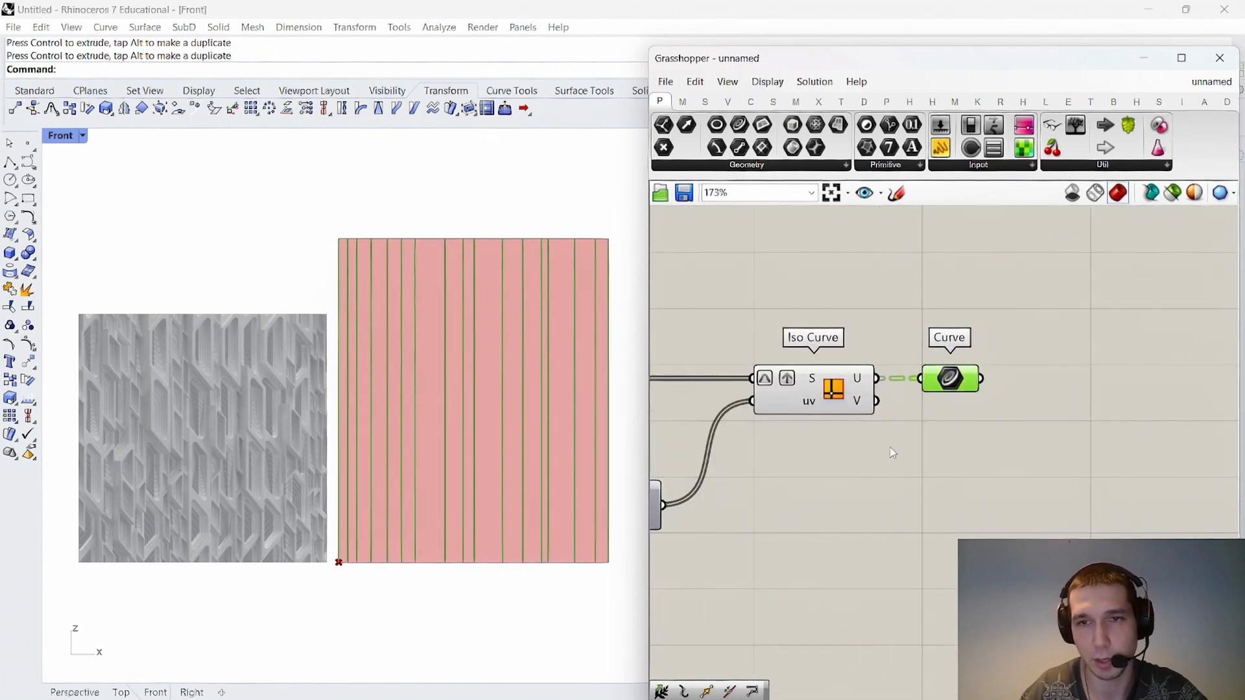
Turn off the previews of Iso Curve and Parameter Subdivide Surface.
drag(887, 447, 803, 317)
middle_click(803, 317)
click(894, 318)
scroll(904, 410, down, 5)
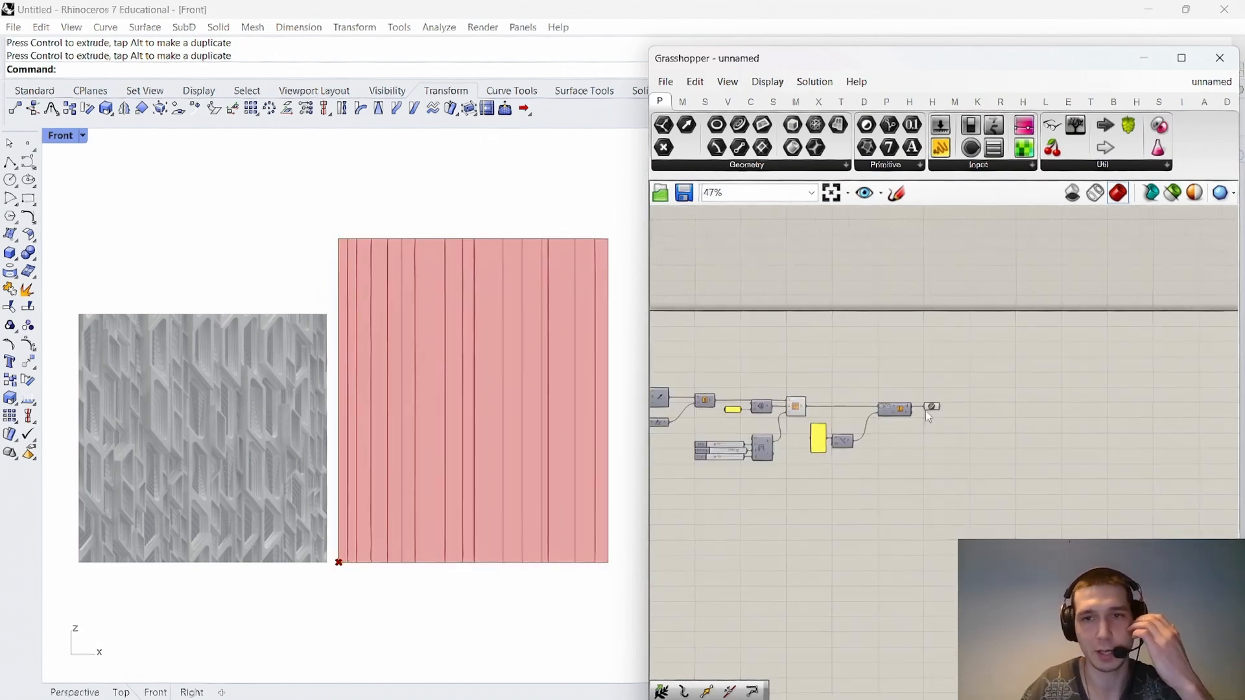
scroll(903, 413, up, 3)
drag(948, 373, 897, 461)
middle_click(896, 462)
click(953, 460)
right_drag(989, 448, 796, 423)
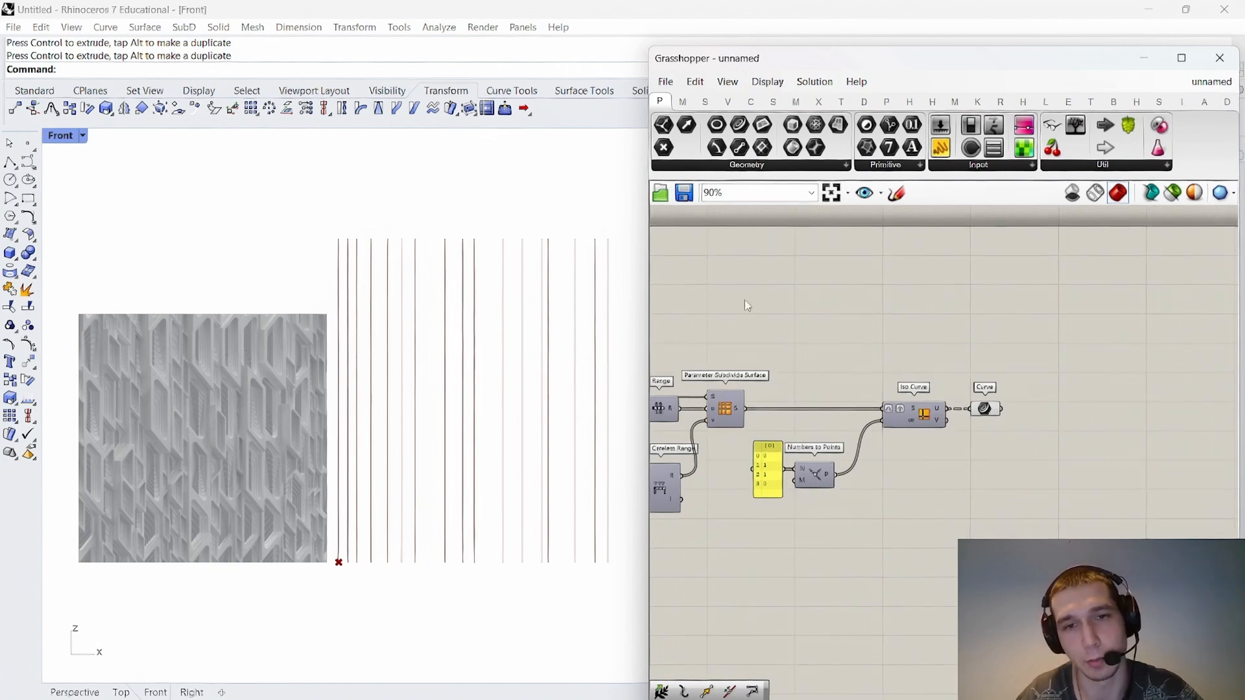
Add a Shift Paths component after the Curve parameter and connect the curves to its D input.
scroll(747, 306, down, 2)
scroll(908, 379, up, 4)
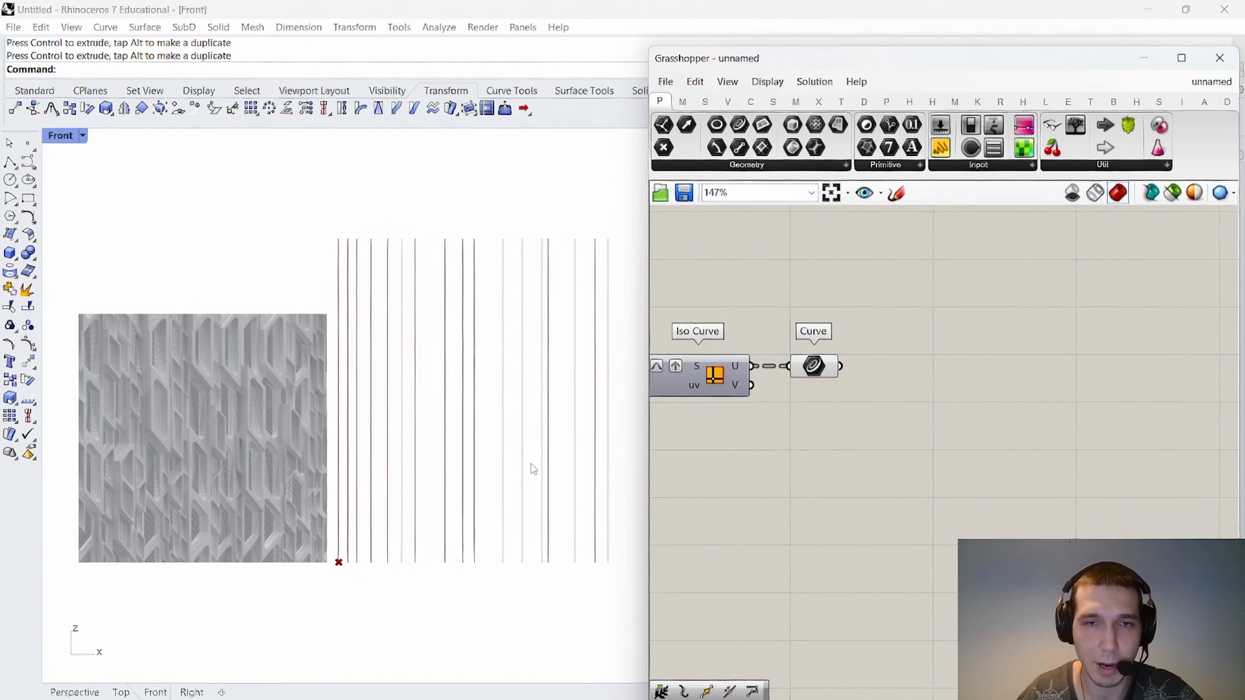
right_drag(849, 383, 813, 370)
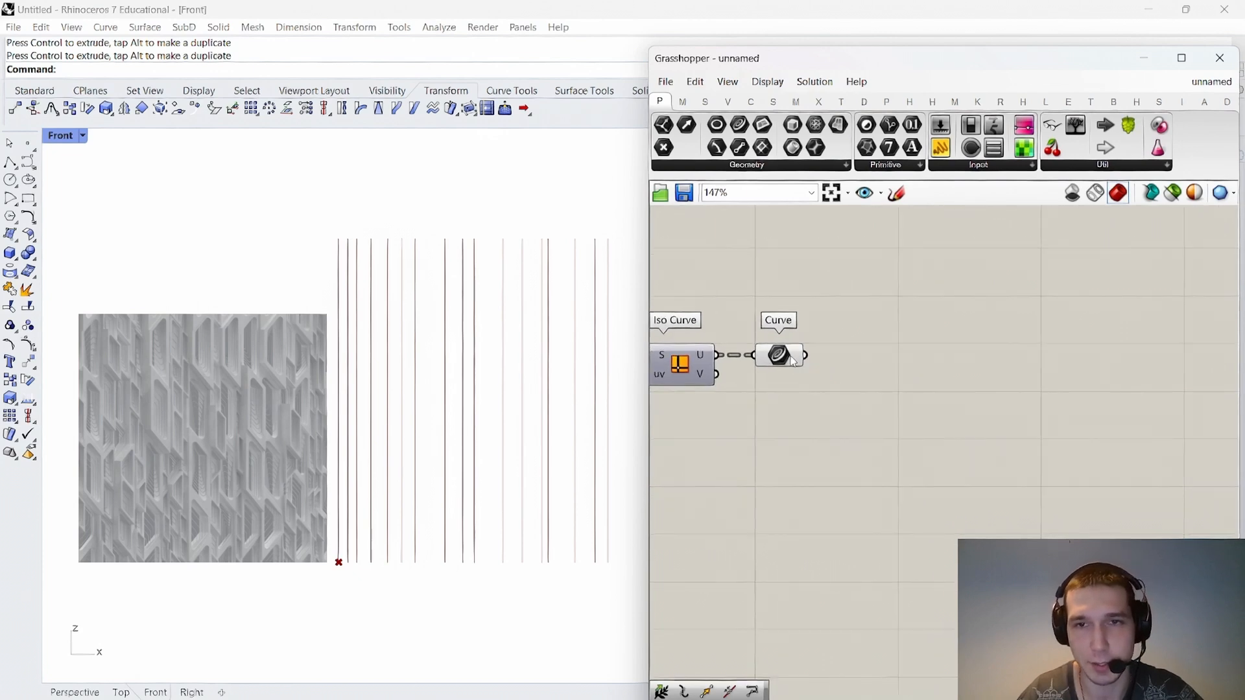
mouse_move(793, 360)
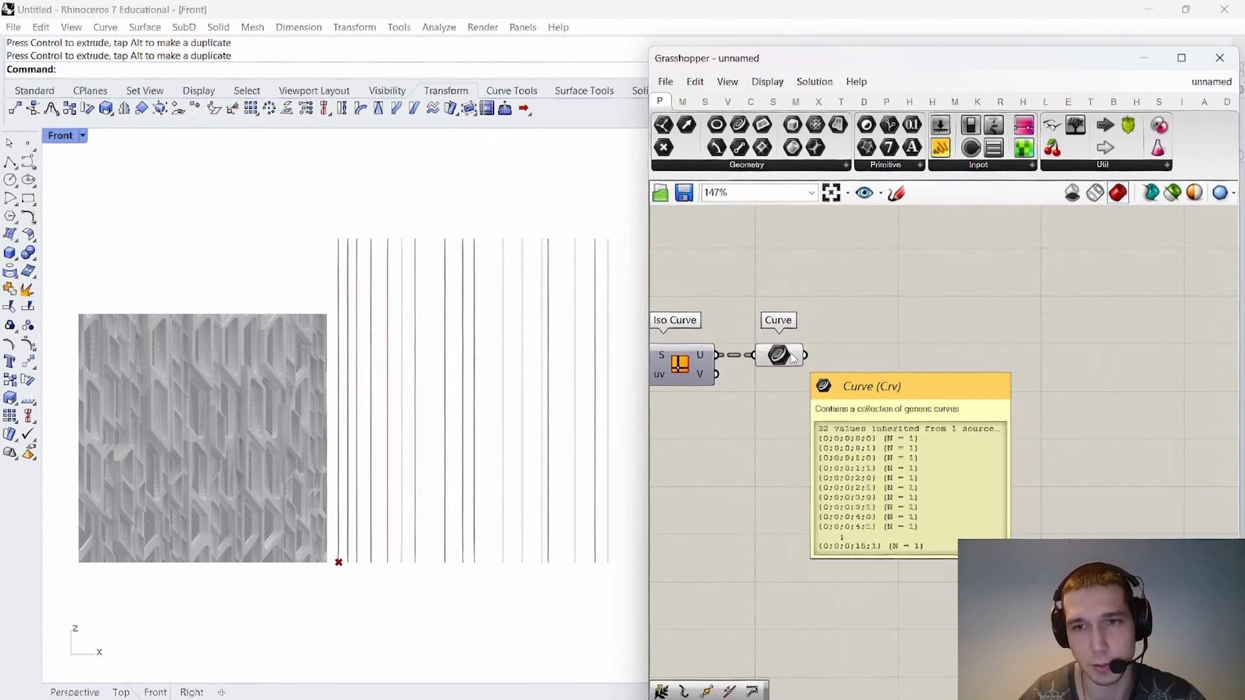
double_click(827, 369)
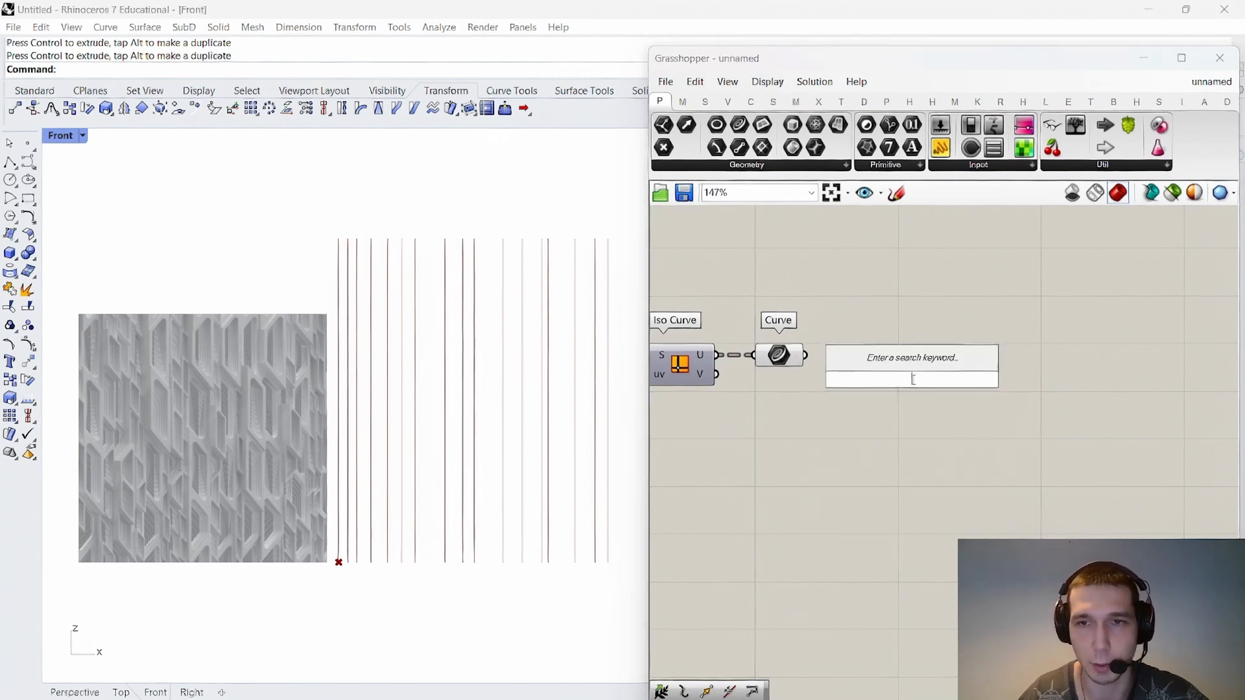
text(shift paths)
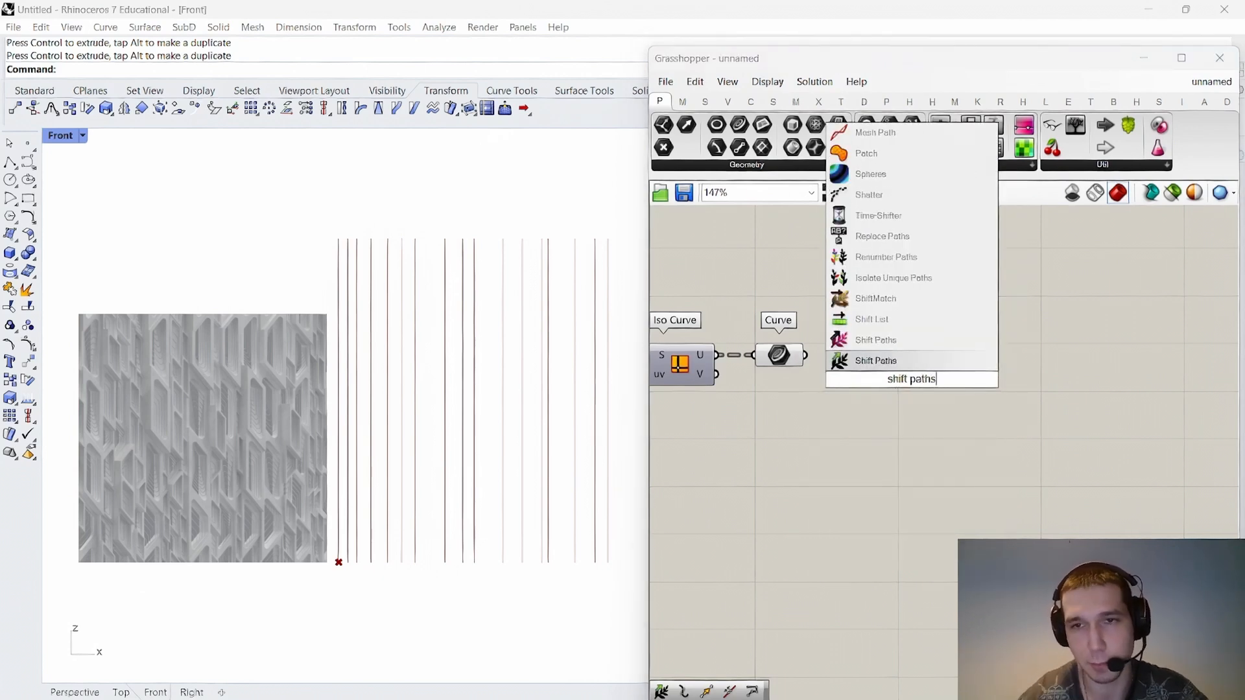
key(Return)
drag(806, 355, 855, 360)
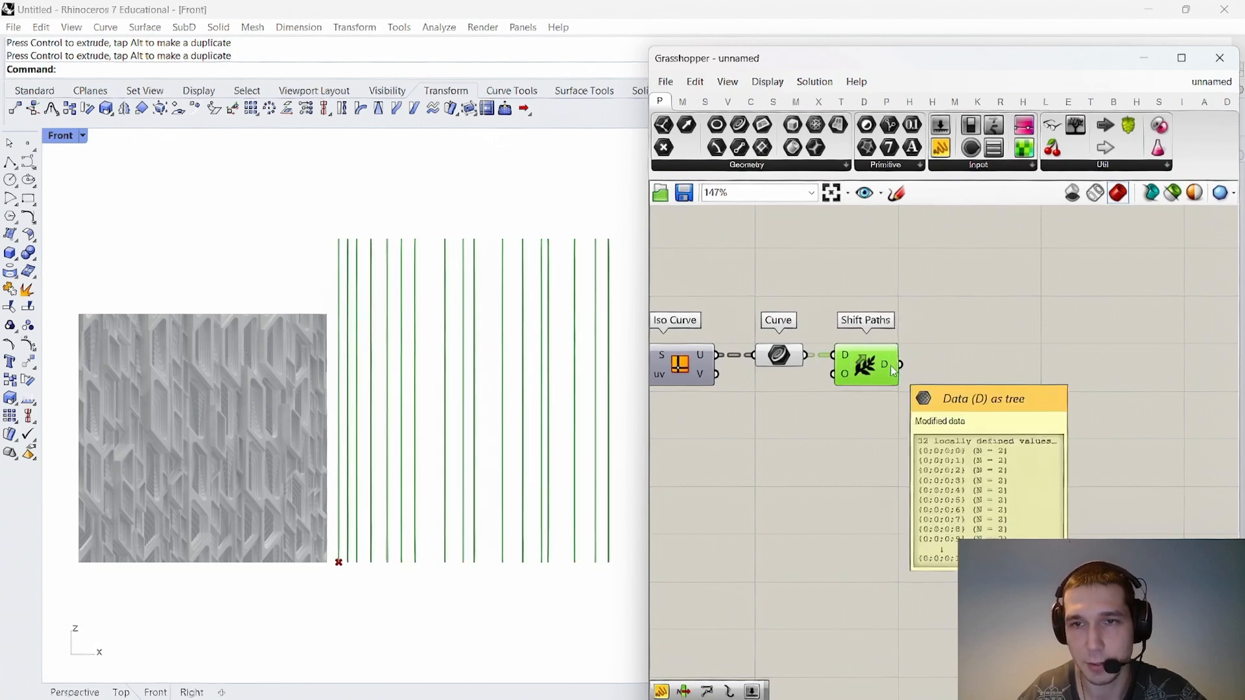
Turn off the preview of the Curve parameter.
click(783, 358)
middle_click(783, 358)
click(812, 329)
click(913, 318)
Add a List Item component after Shift Paths and connect the shifted data to its L input.
right_drag(697, 319, 670, 330)
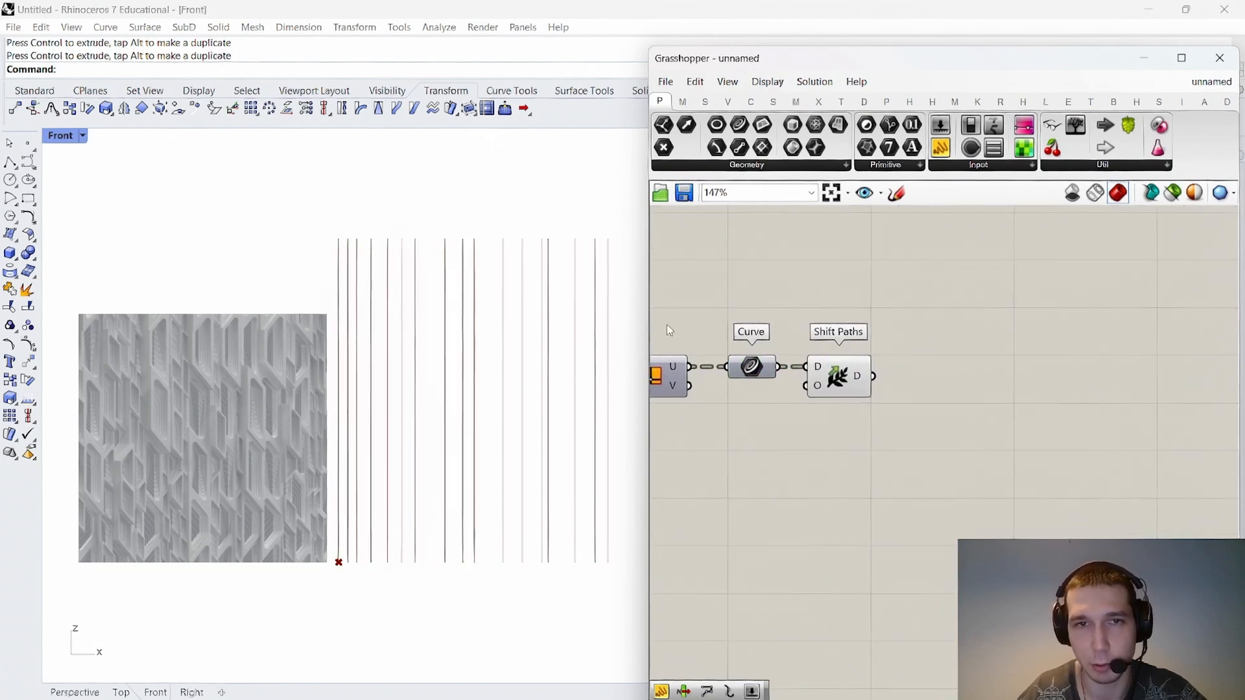
scroll(888, 360, up, 1)
double_click(929, 353)
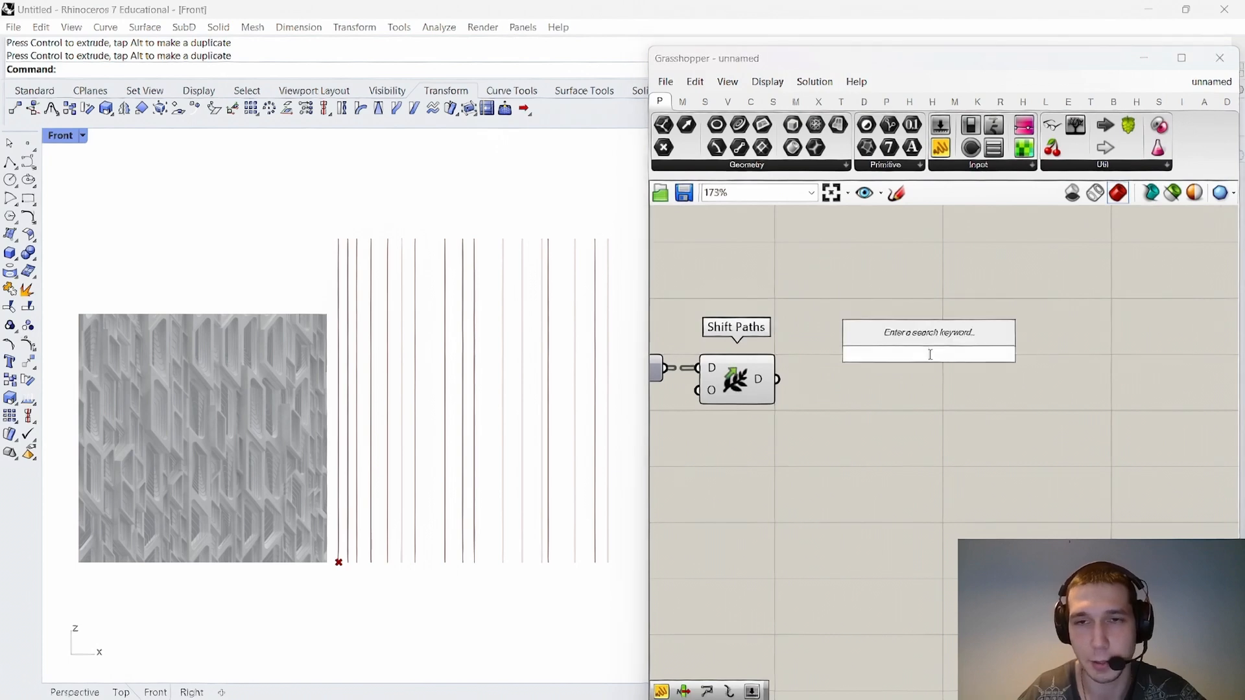
text(list item)
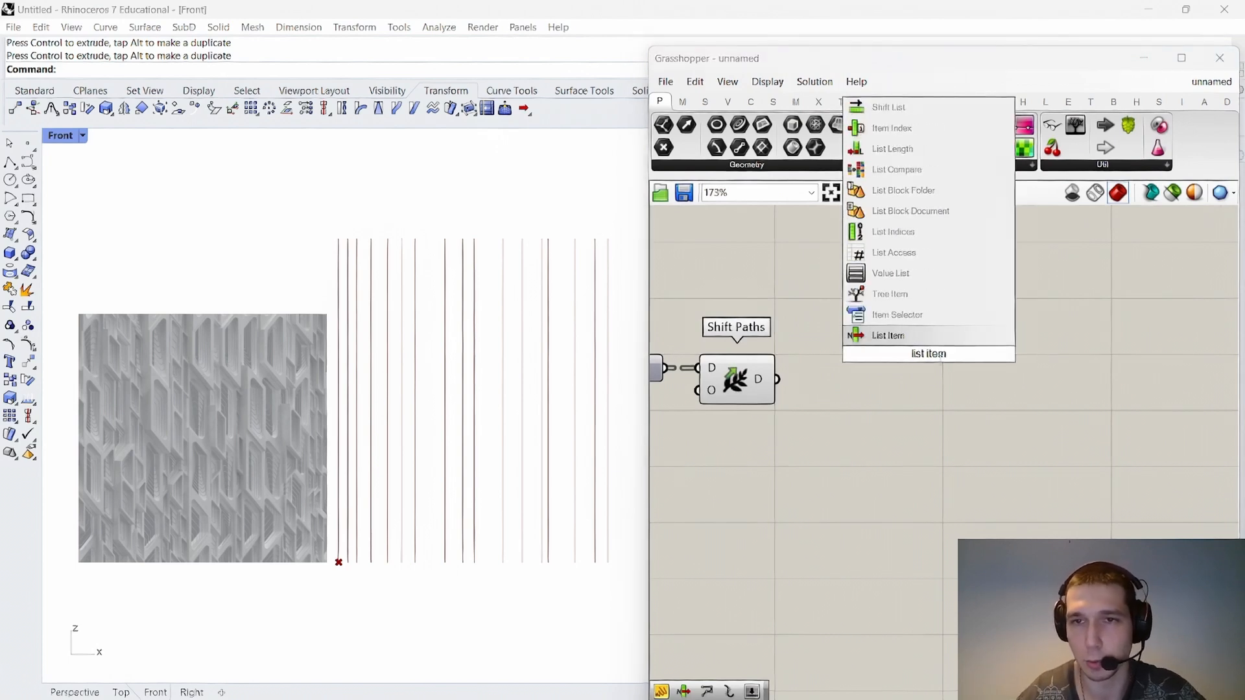
key(Return)
drag(778, 379, 890, 332)
drag(930, 369, 872, 407)
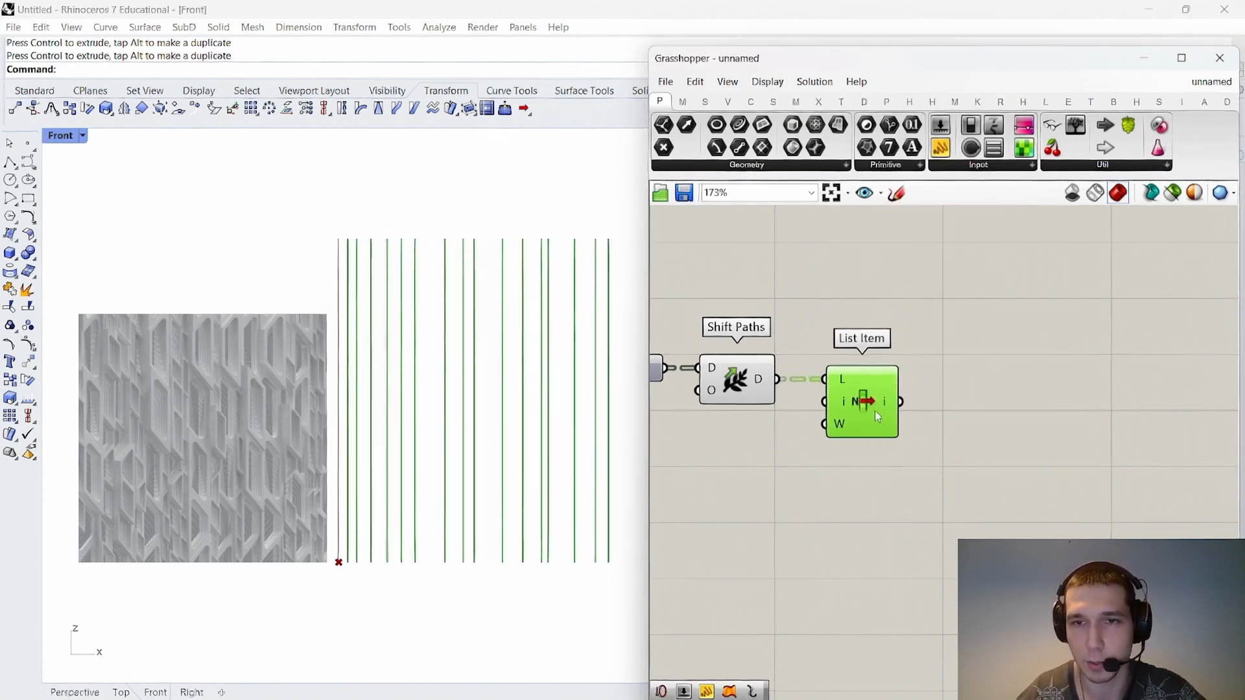
Add a +1 output to the List Item component.
scroll(876, 415, up, 5)
click(879, 448)
scroll(876, 438, down, 7)
right_drag(953, 396, 879, 398)
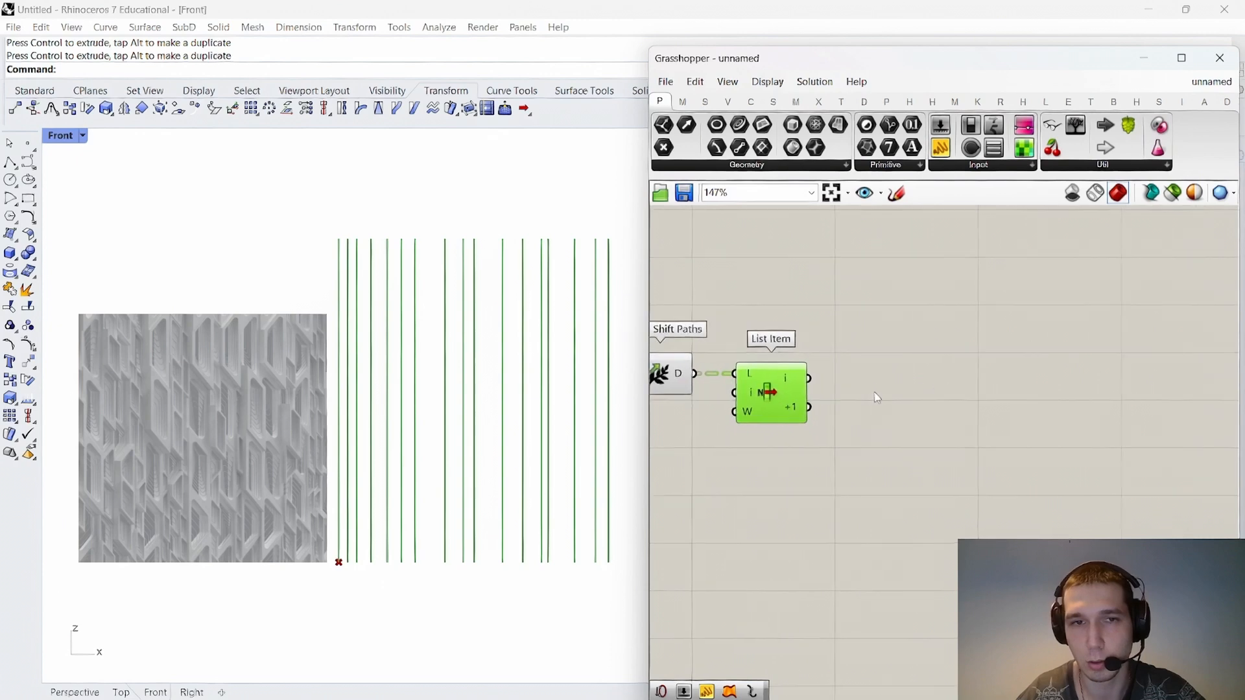
Turn off the preview of Shift Paths.
double_click(927, 374)
click(668, 370)
right_drag(656, 330, 767, 314)
right_click(755, 310)
click(782, 328)
click(932, 330)
Add a Curve Proximity component after List Item and connect the i and +1 outputs to its A and B inputs.
right_drag(932, 329, 812, 336)
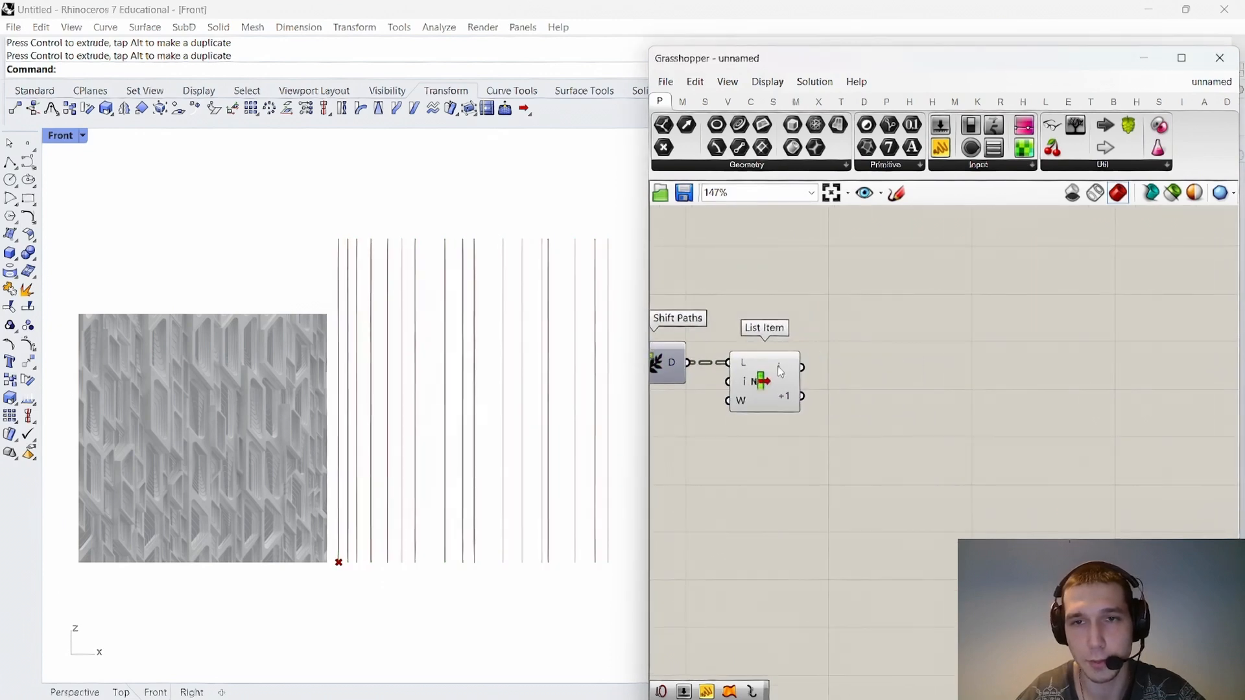
drag(782, 370, 779, 370)
click(803, 383)
right_drag(799, 385, 843, 391)
double_click(899, 378)
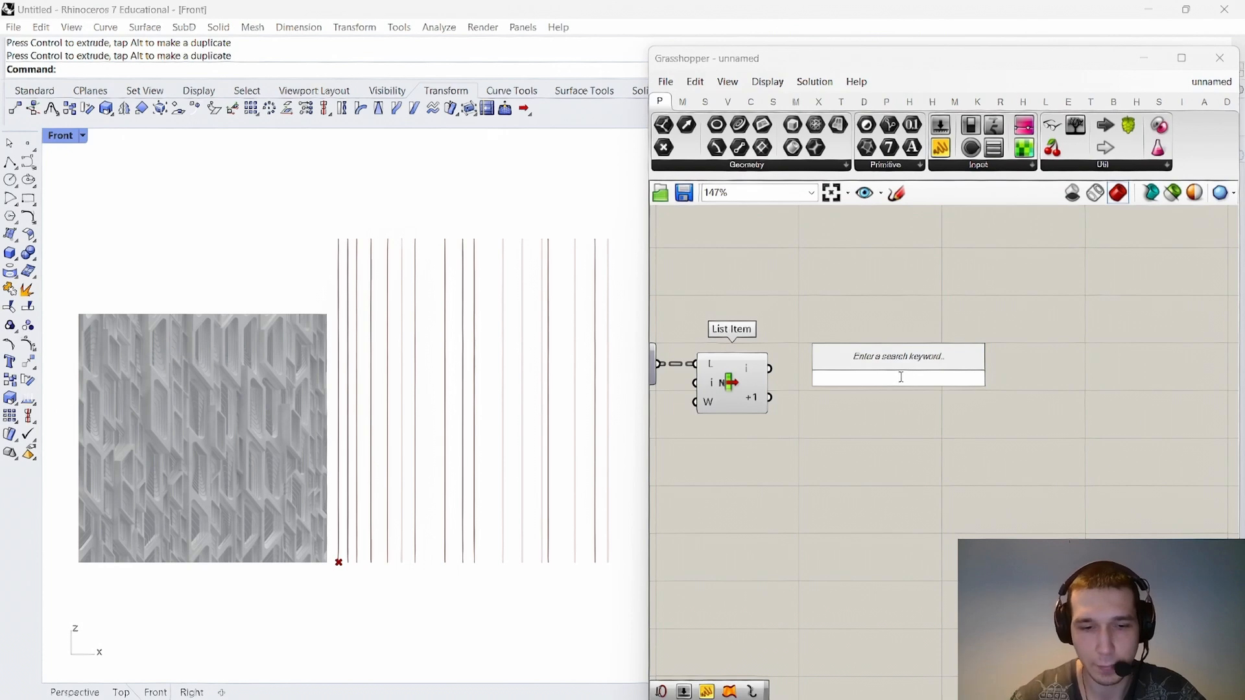
text(proximity)
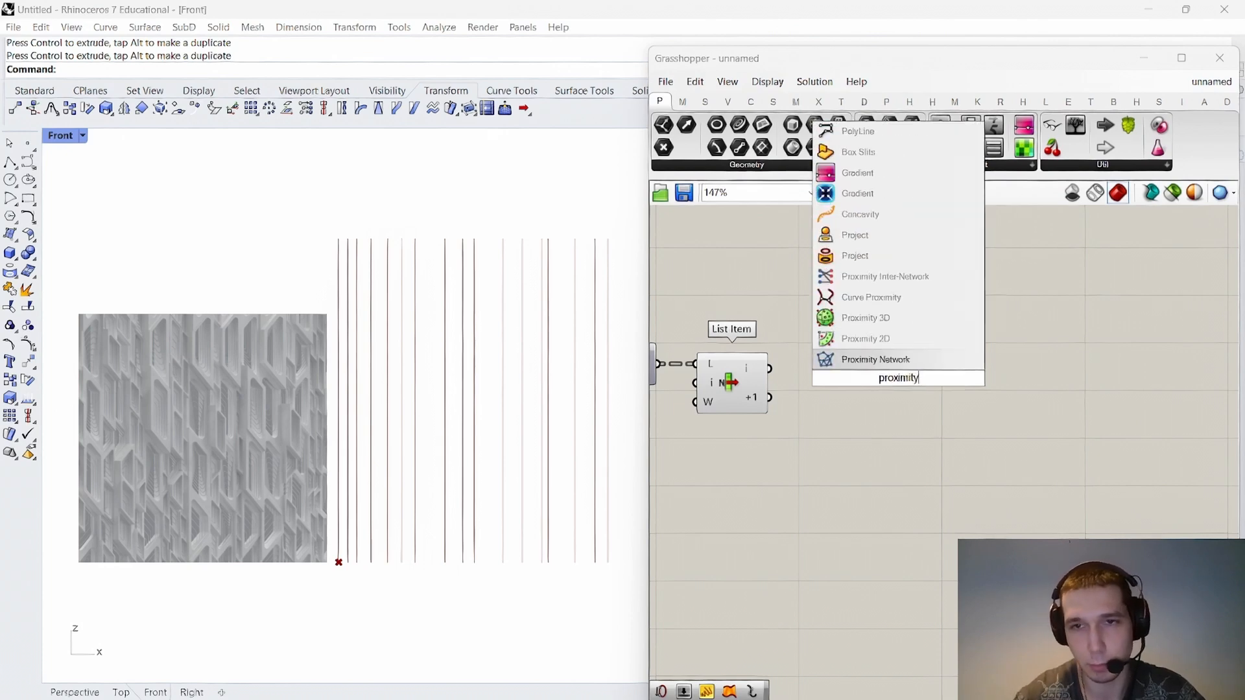
click(865, 297)
drag(770, 367, 866, 365)
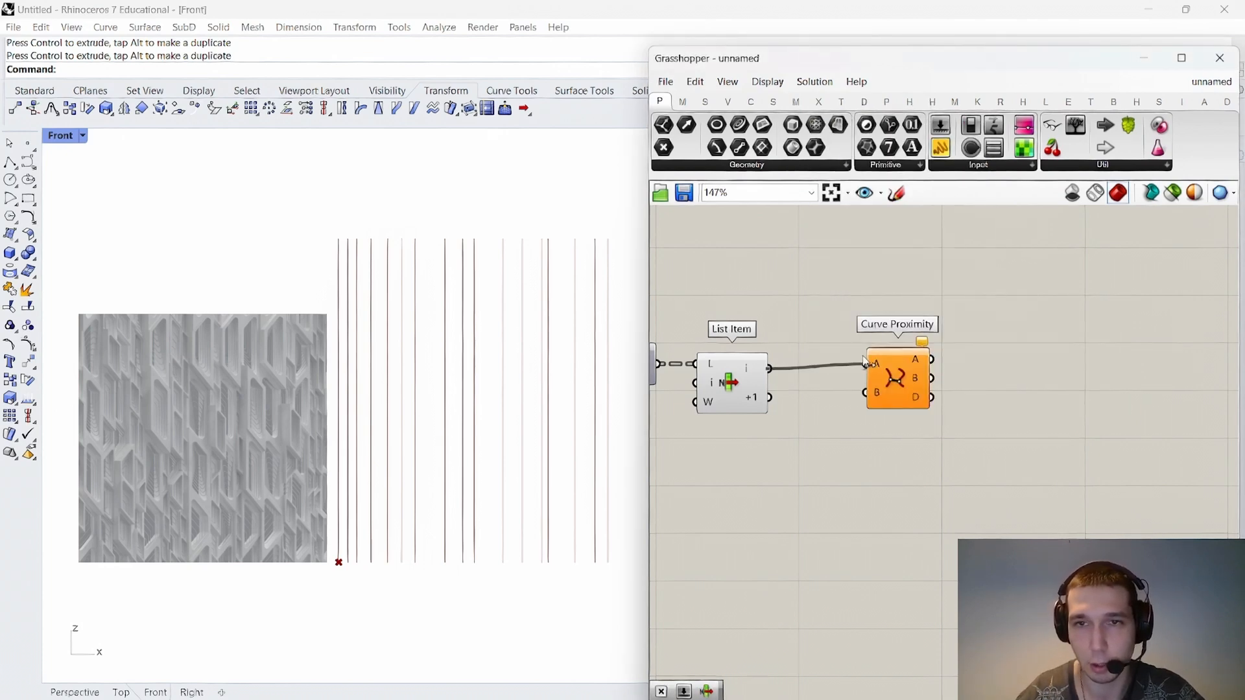
drag(771, 398, 866, 392)
right_drag(1045, 396, 912, 373)
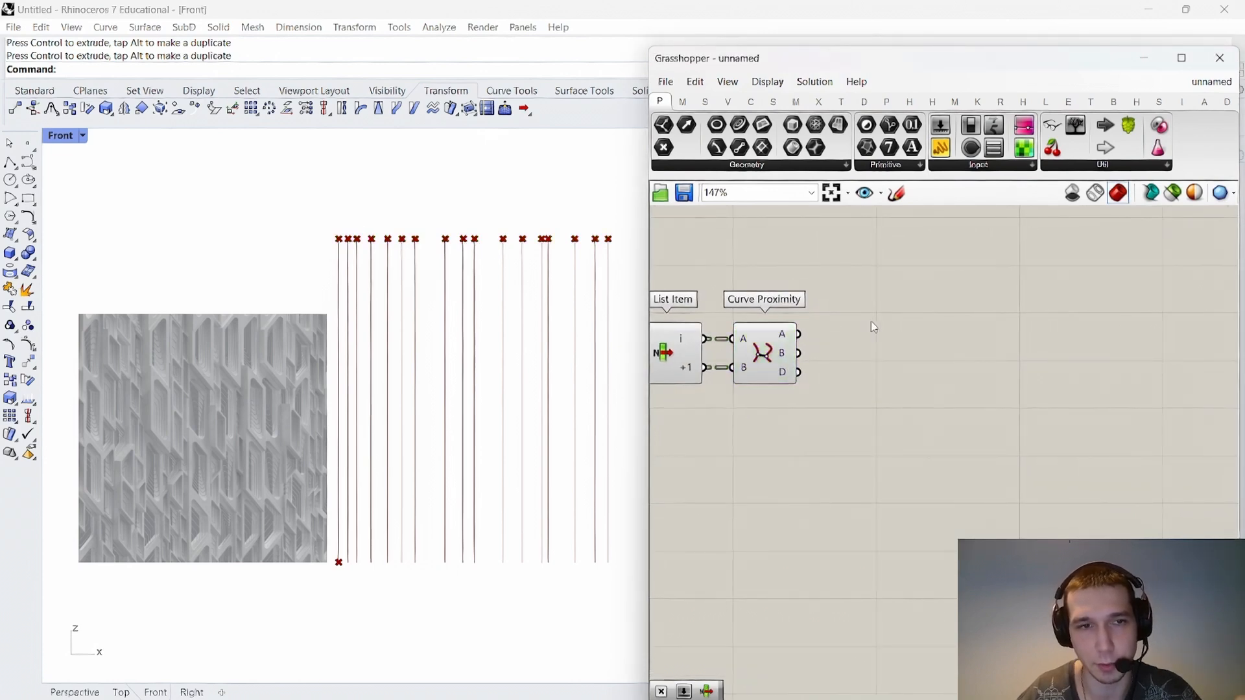
Turn off the preview of all components upstream of Parameter Subdivide Surface.
click(754, 360)
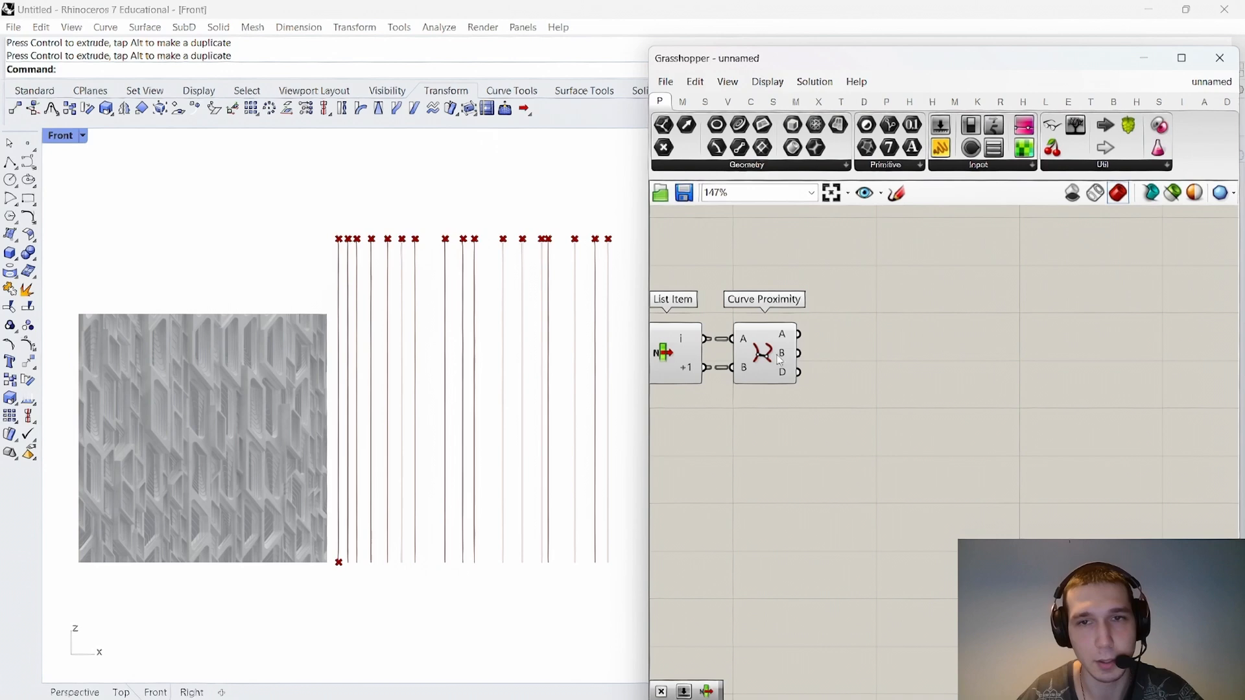
click(859, 345)
scroll(876, 338, down, 5)
scroll(875, 336, down, 3)
right_drag(875, 338, 973, 337)
drag(901, 387, 772, 300)
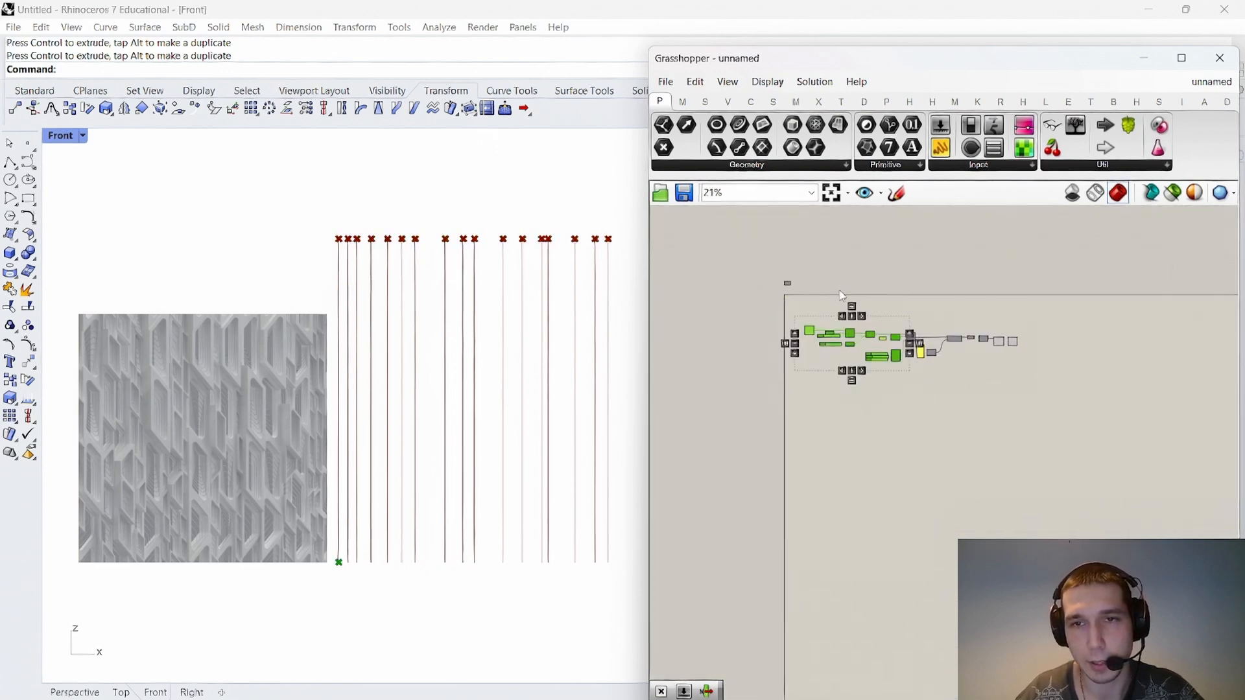
middle_click(840, 292)
click(882, 316)
click(998, 317)
right_drag(998, 316, 866, 319)
Add a Careless Range component beyond Curve Proximity.
scroll(869, 327, up, 10)
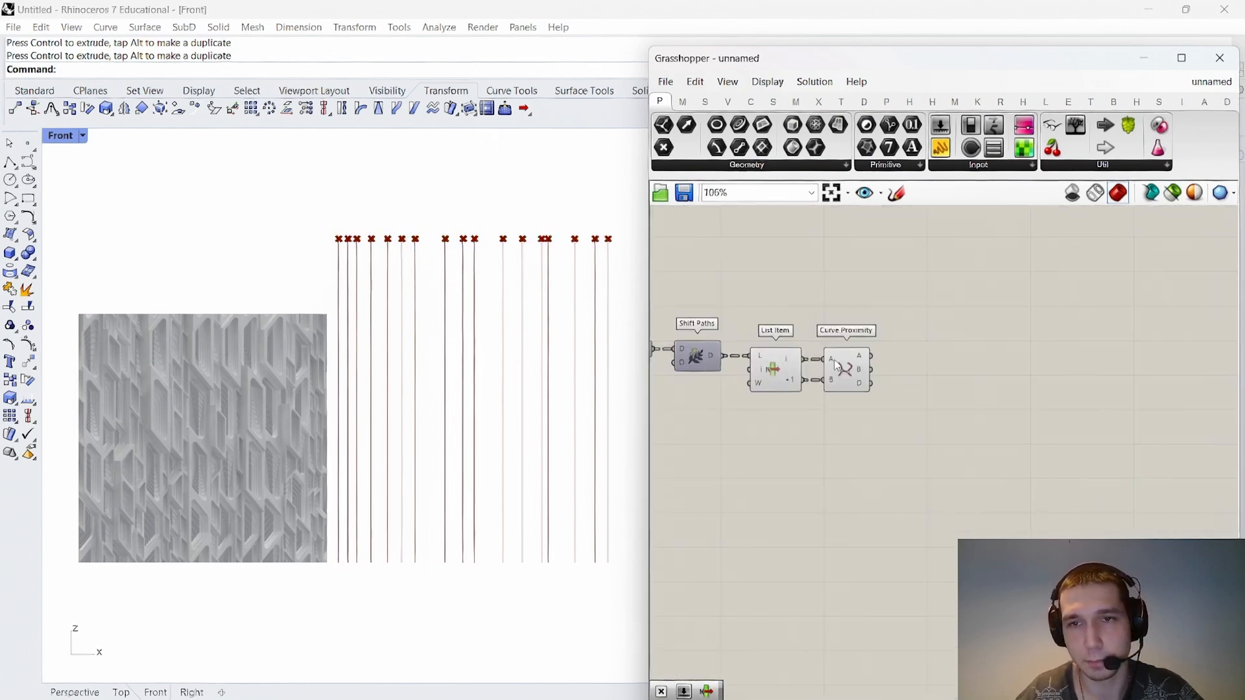
double_click(904, 338)
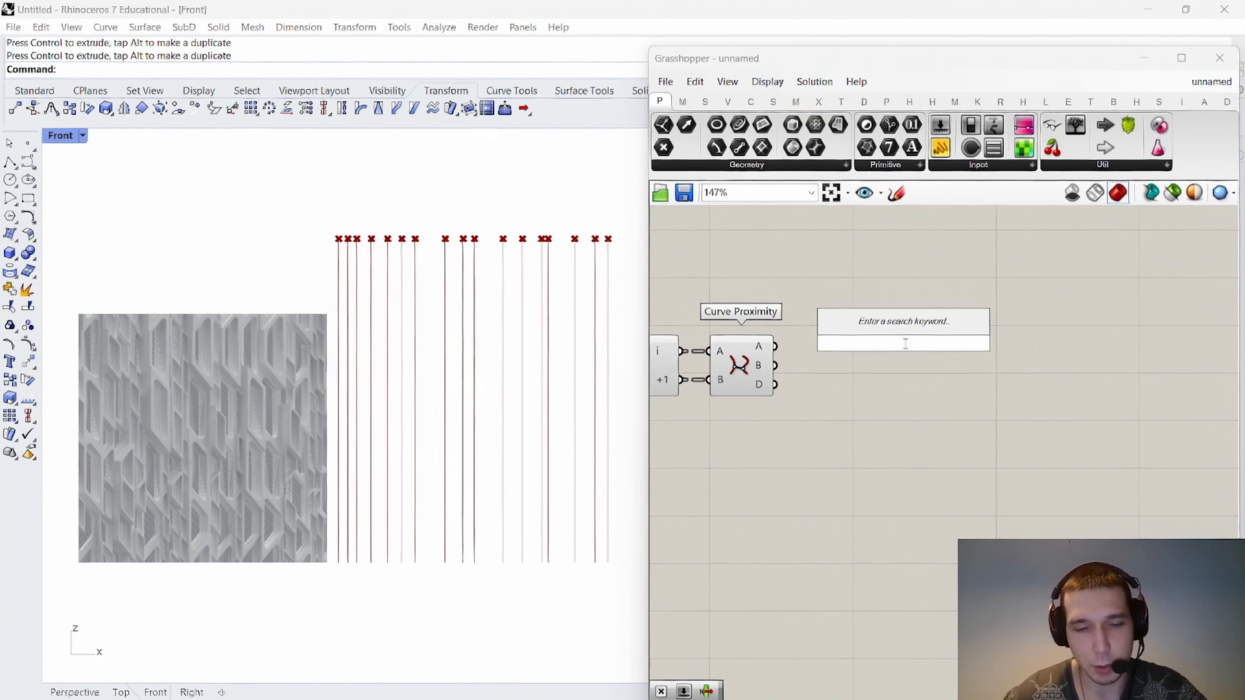
text(carelo)
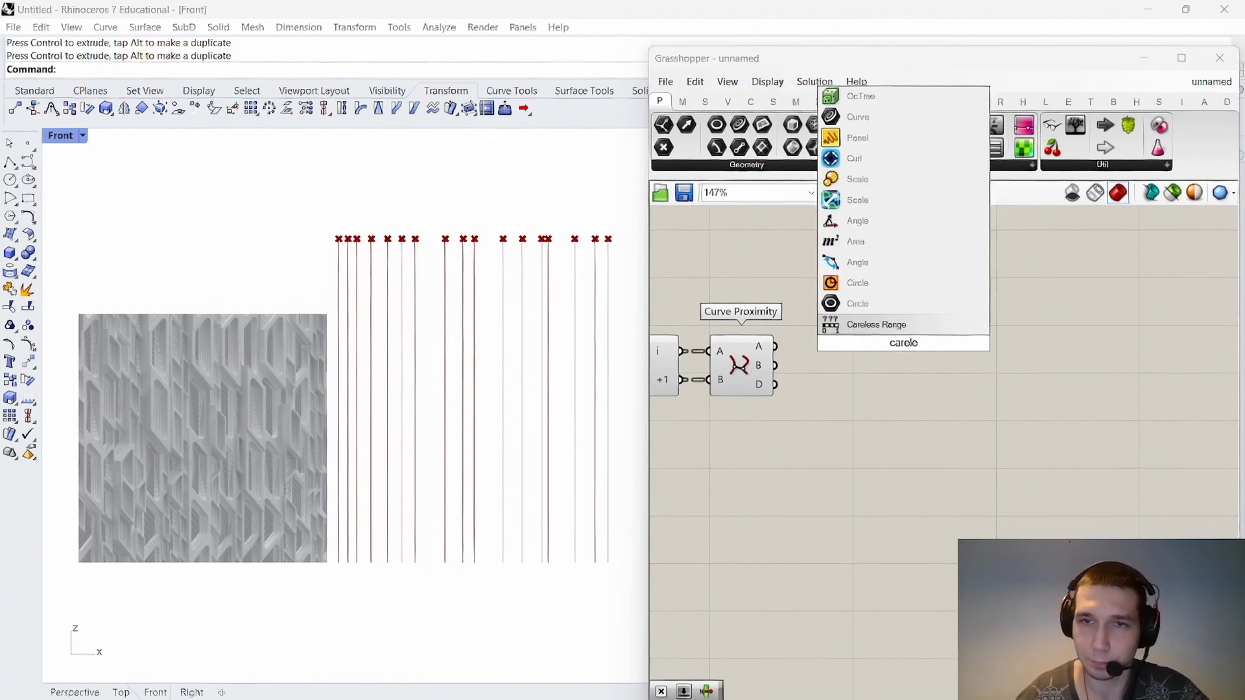
key(Return)
drag(900, 333, 995, 442)
drag(909, 391, 877, 373)
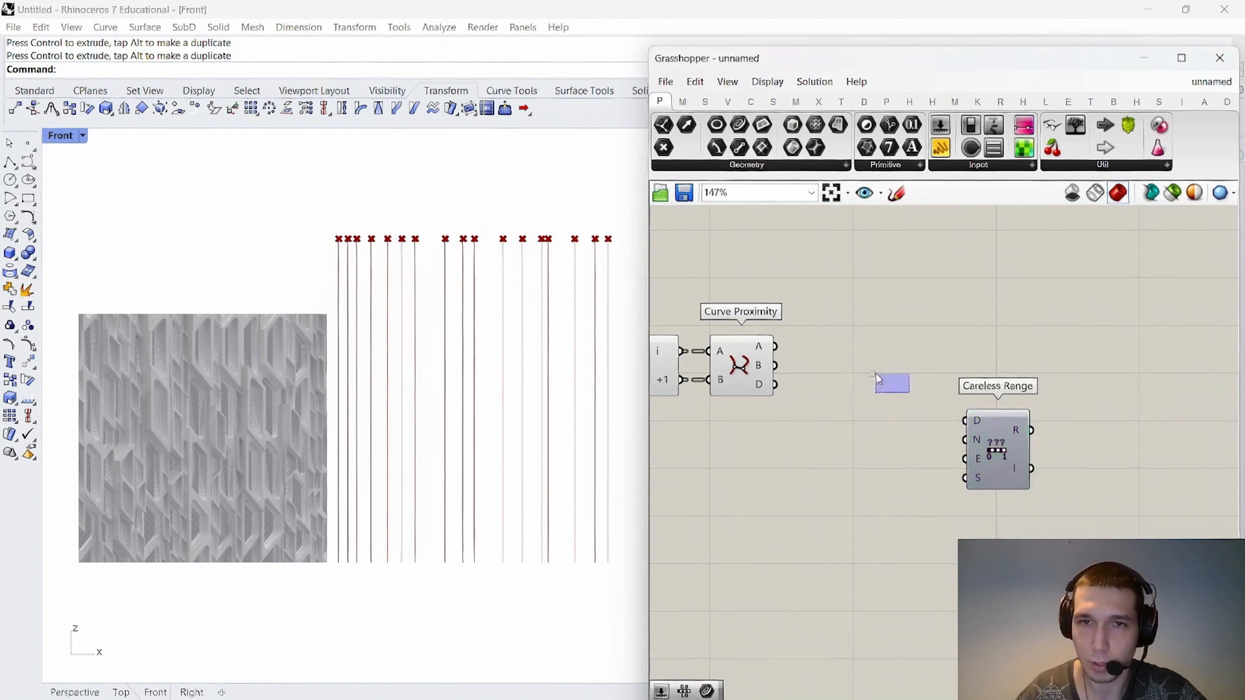
right_drag(866, 383, 853, 342)
Add a Remap Numbers component and connect the D output of Curve Proximity to its V input.
mouse_move(750, 341)
double_click(858, 402)
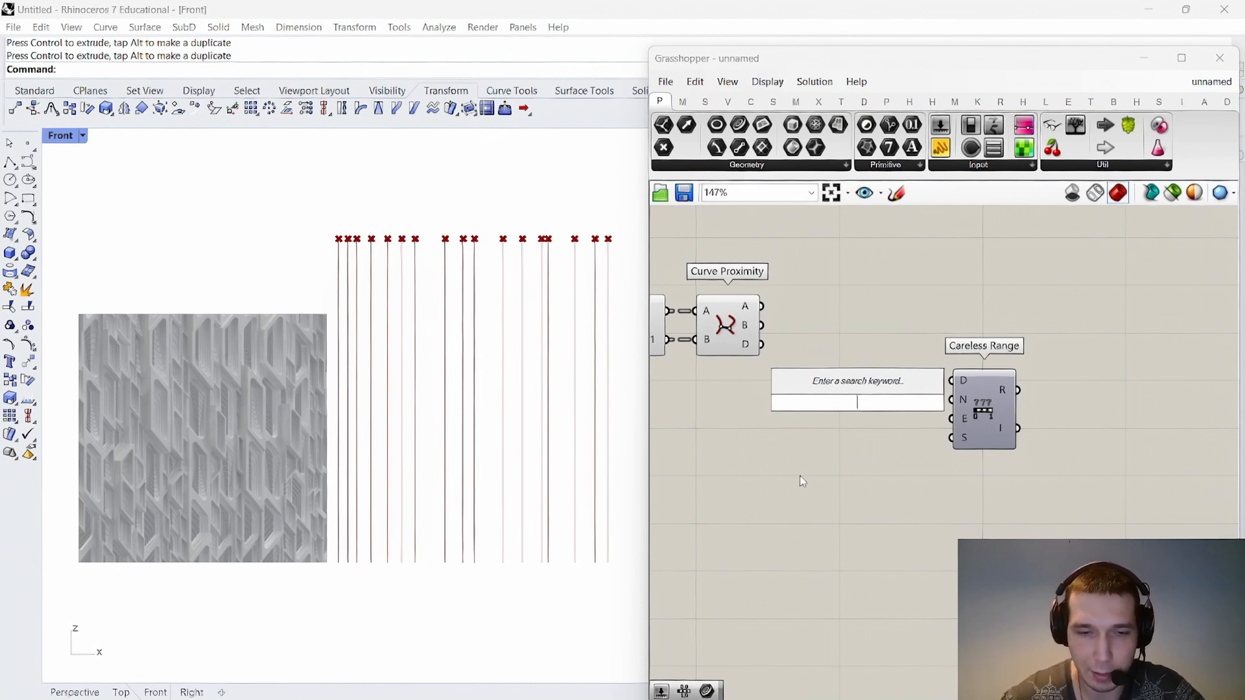
text(rma)
key(BackSpace)
key(BackSpace)
key(BackSpace)
text(remap)
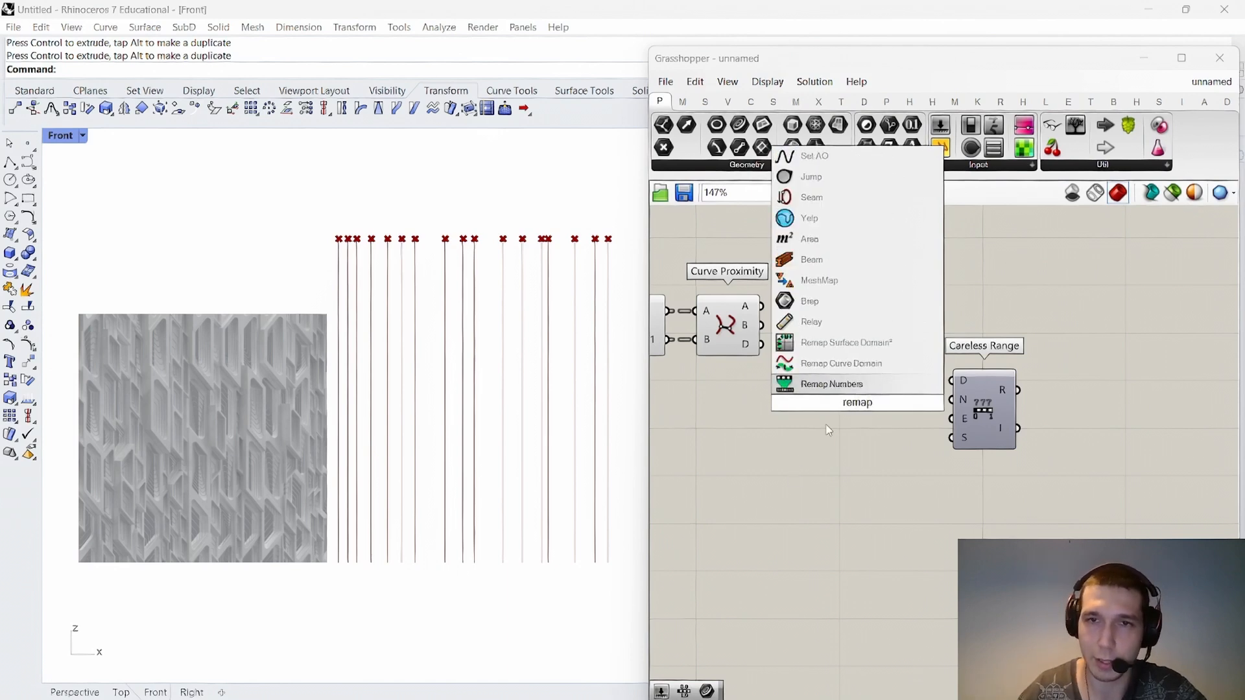
click(844, 386)
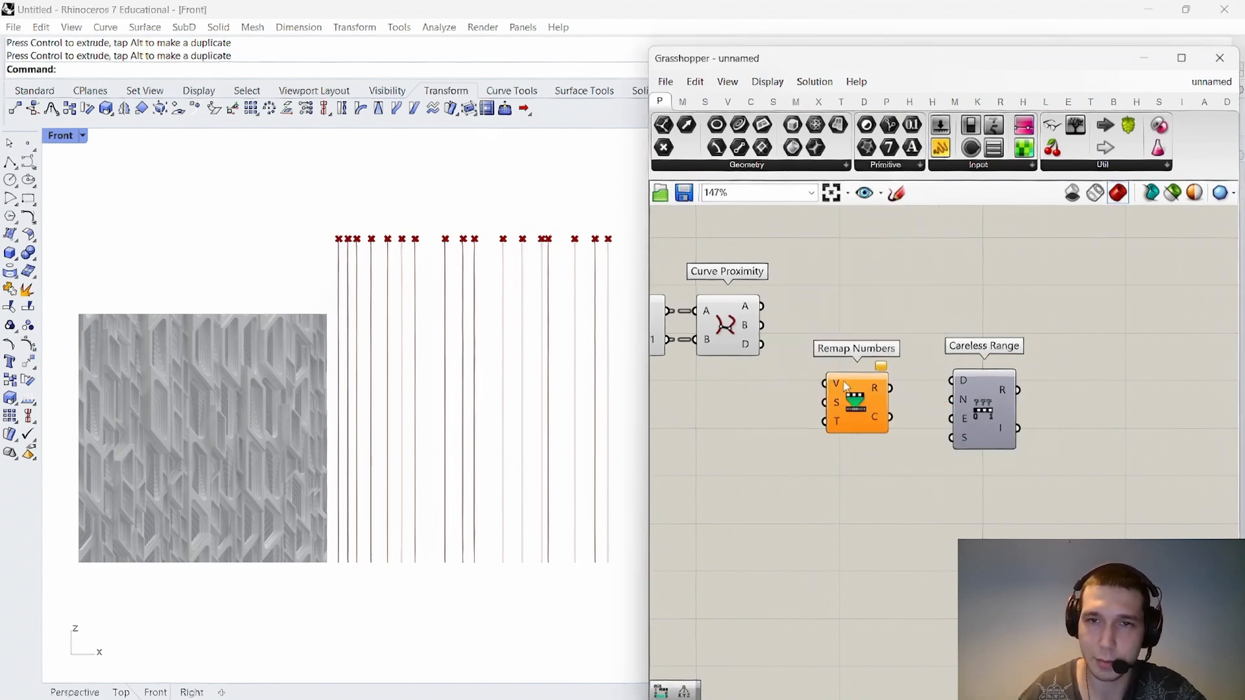
drag(761, 344, 835, 379)
drag(852, 397, 906, 466)
Insert a relay on the wire between Curve Proximity and Remap Numbers, spacing the components apart.
right_drag(888, 344, 842, 344)
drag(941, 411, 752, 482)
double_click(822, 452)
drag(866, 463, 967, 464)
Add a Bounds component with flattened input between the relay and the S input of Remap Numbers.
double_click(886, 417)
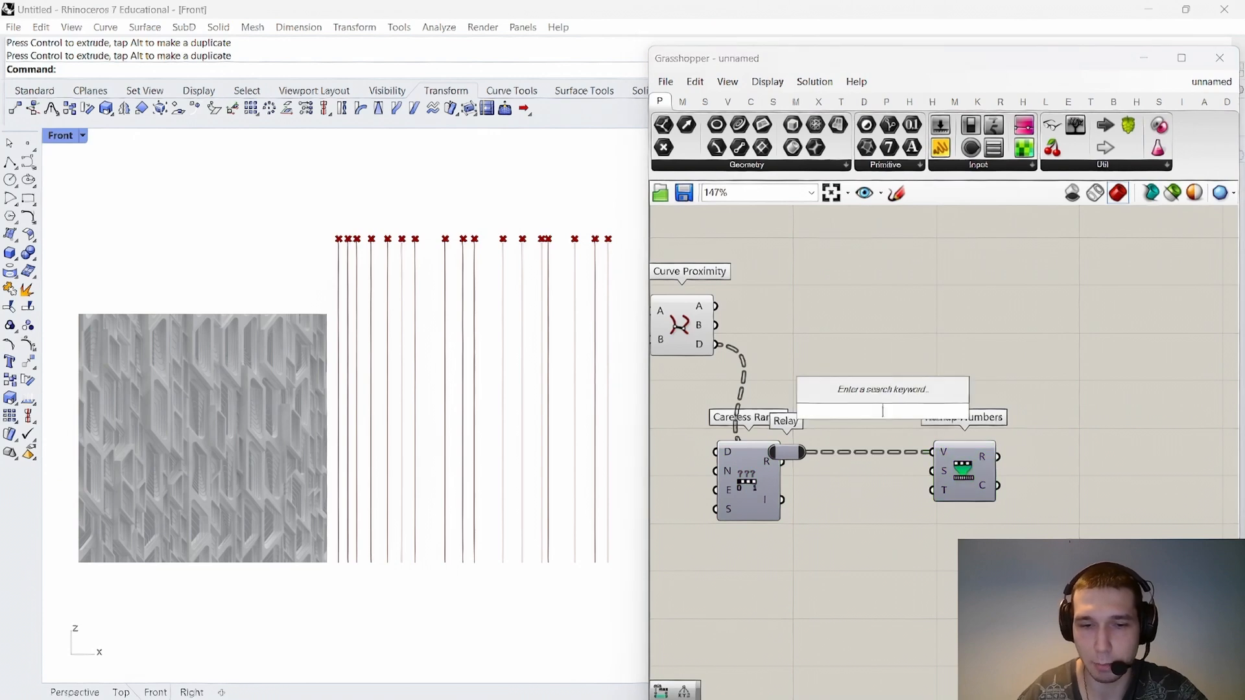
text(bounds)
click(877, 400)
drag(806, 452, 850, 412)
drag(874, 411, 932, 473)
right_click(843, 478)
click(898, 550)
drag(860, 484, 875, 478)
click(851, 408)
right_drag(849, 408, 925, 376)
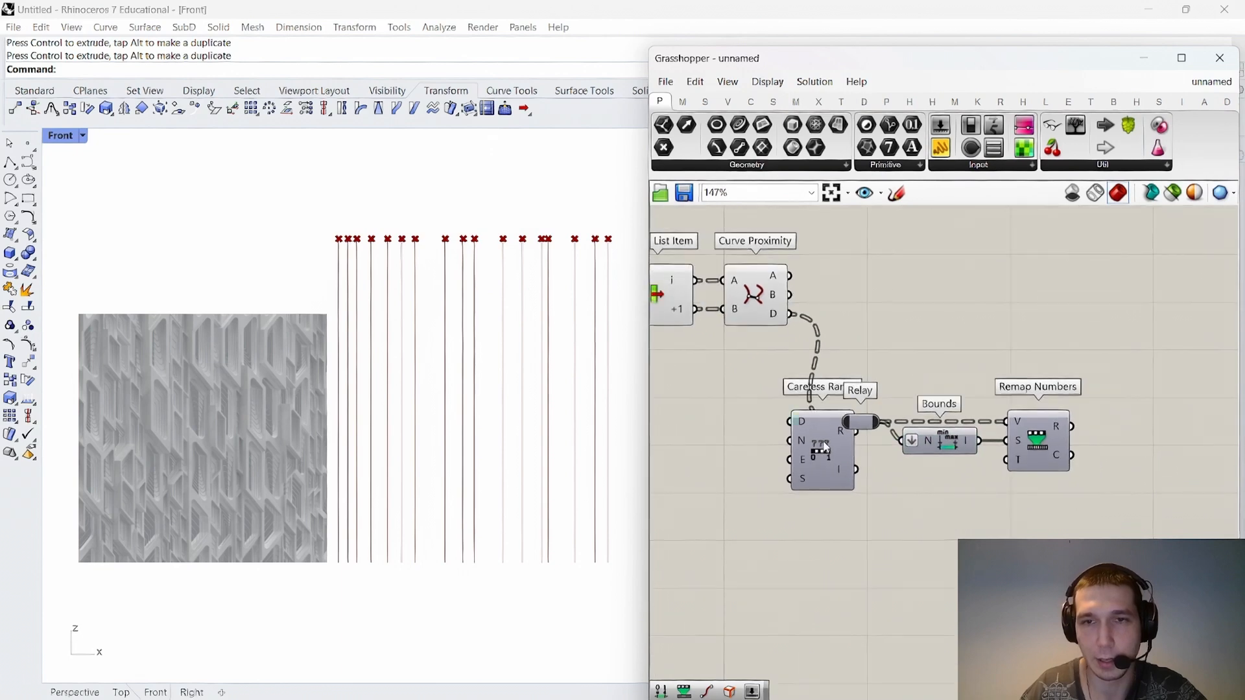
Rearrange the relay and move Careless Range out from under it to beyond Remap Numbers.
drag(822, 442, 916, 538)
drag(862, 421, 849, 421)
click(889, 373)
right_drag(889, 373, 847, 391)
right_drag(859, 350, 820, 305)
drag(855, 493, 1027, 506)
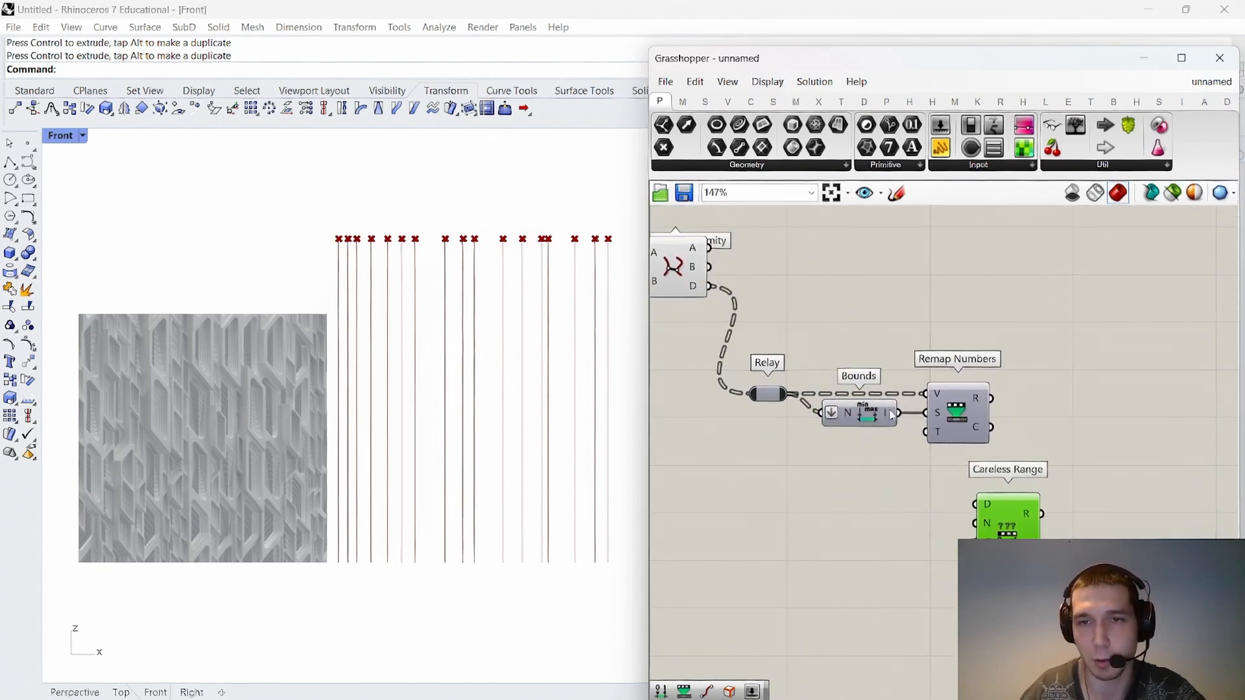
Add a Construct Domain component and connect its output to the T input of Remap Numbers.
mouse_move(892, 417)
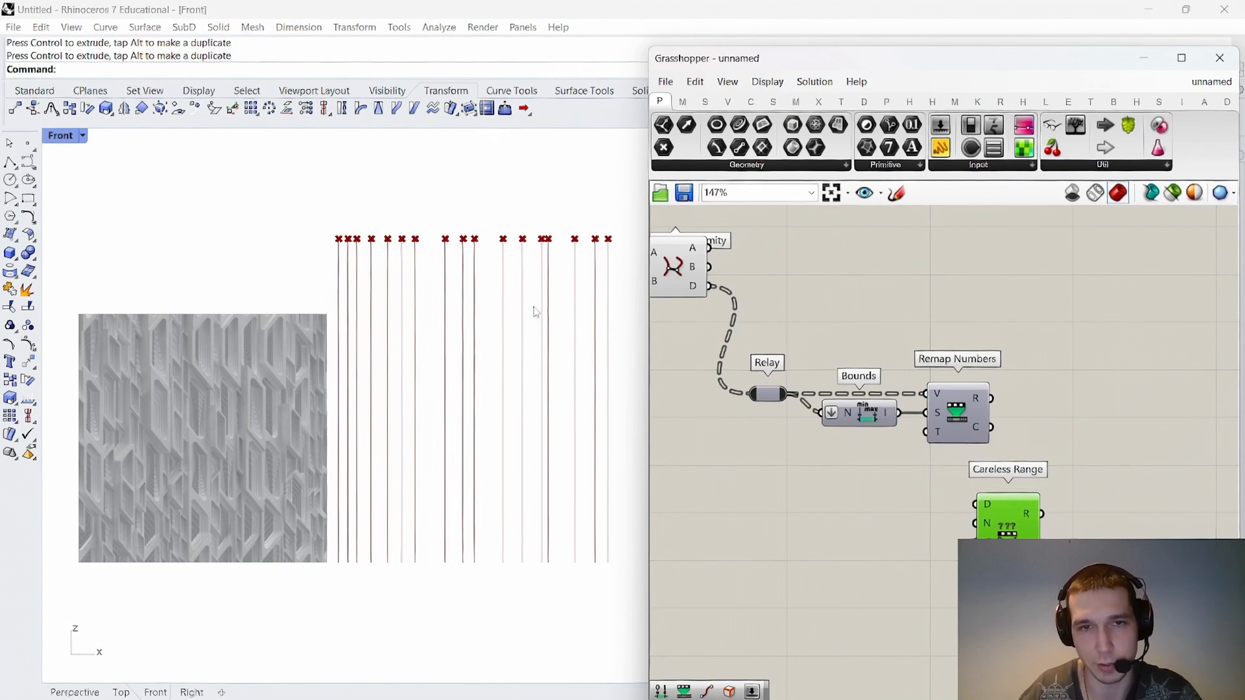
double_click(855, 489)
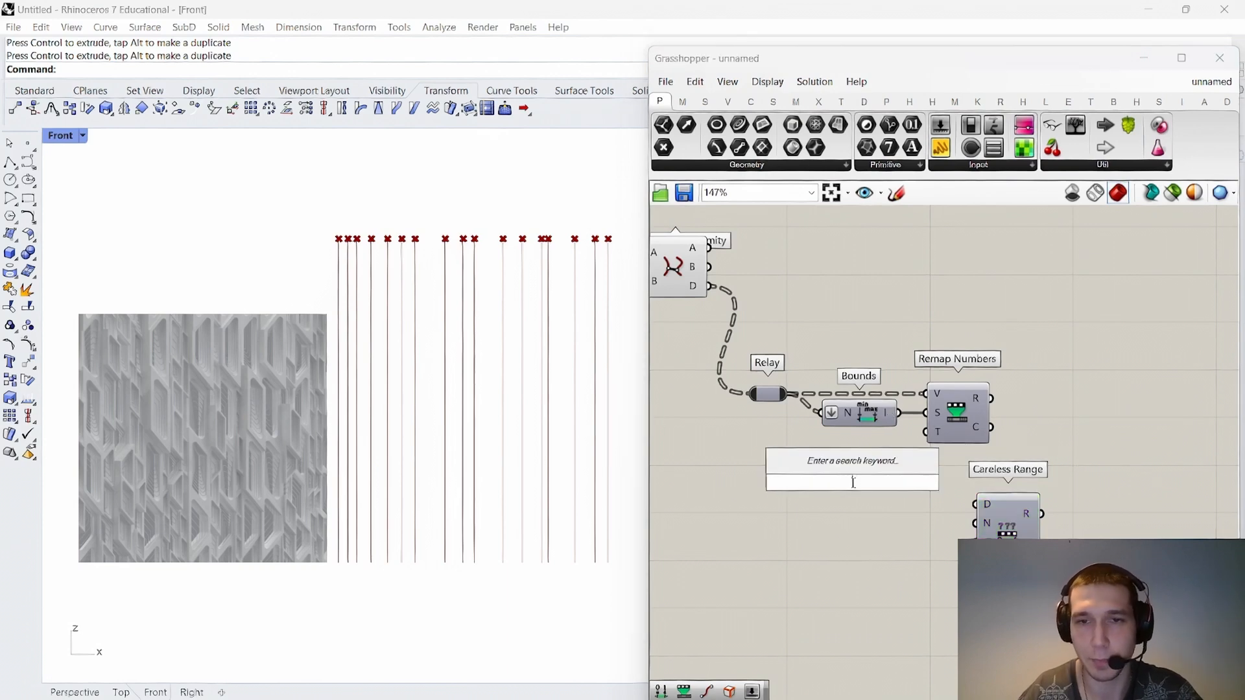
text(construct domain)
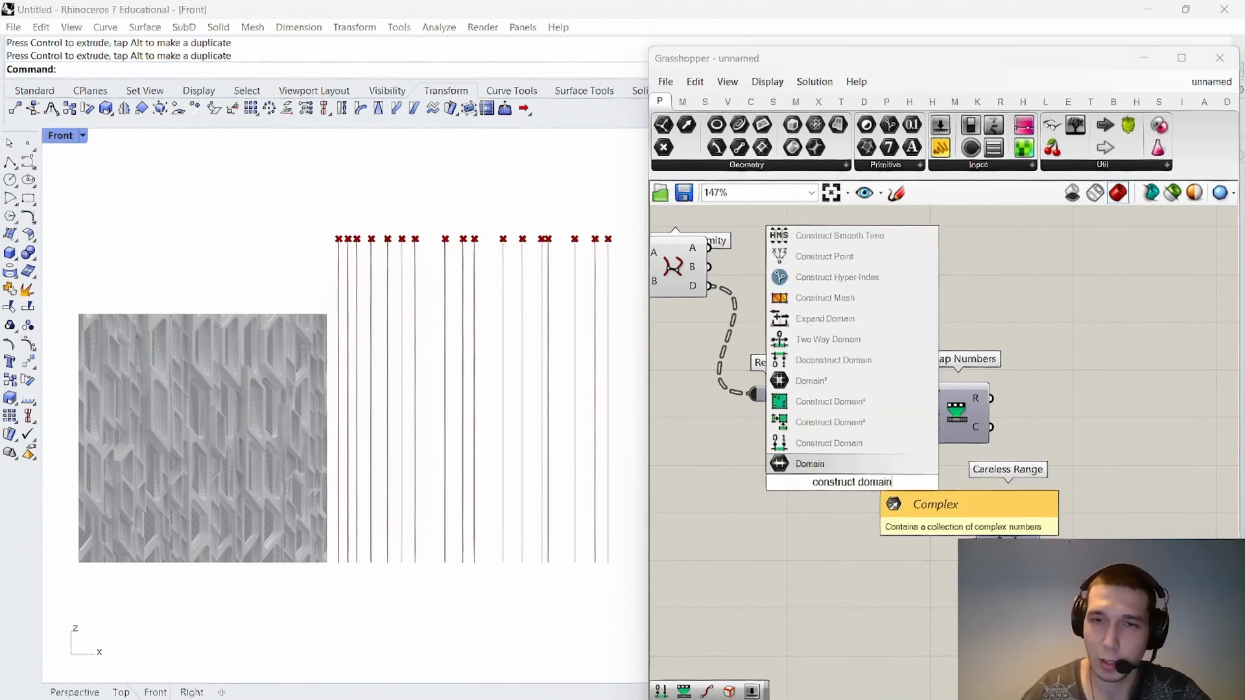
key(Return)
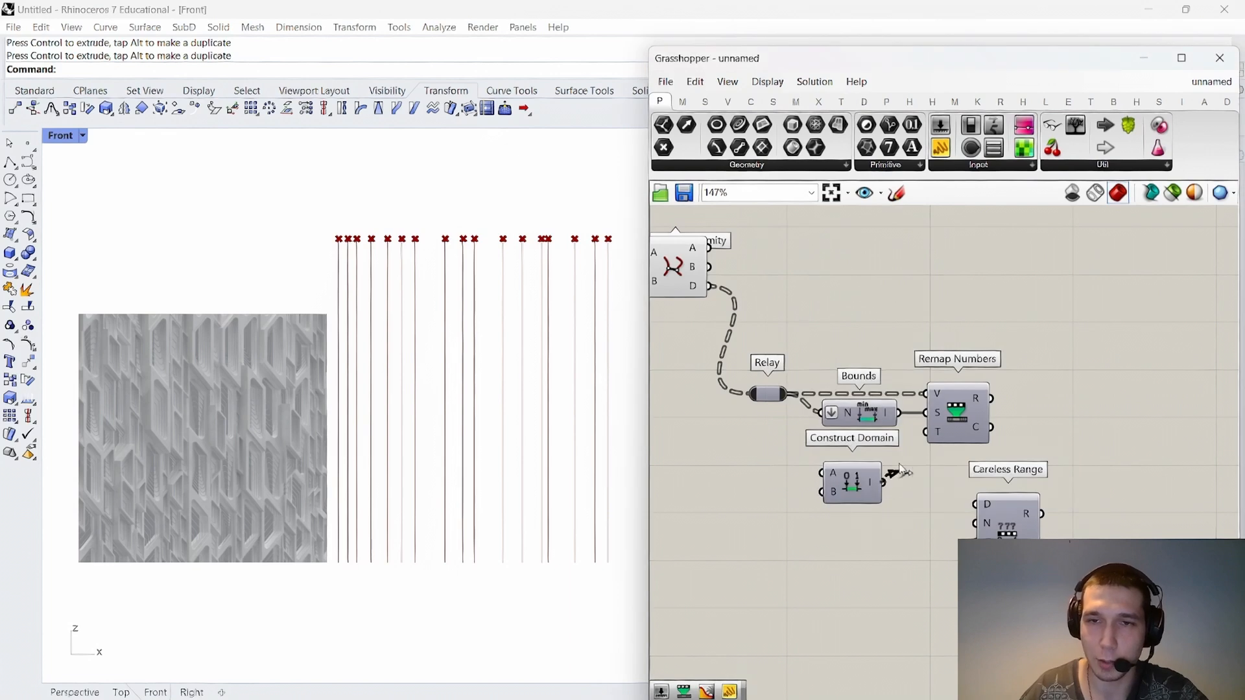
drag(887, 481, 927, 433)
drag(845, 476, 849, 480)
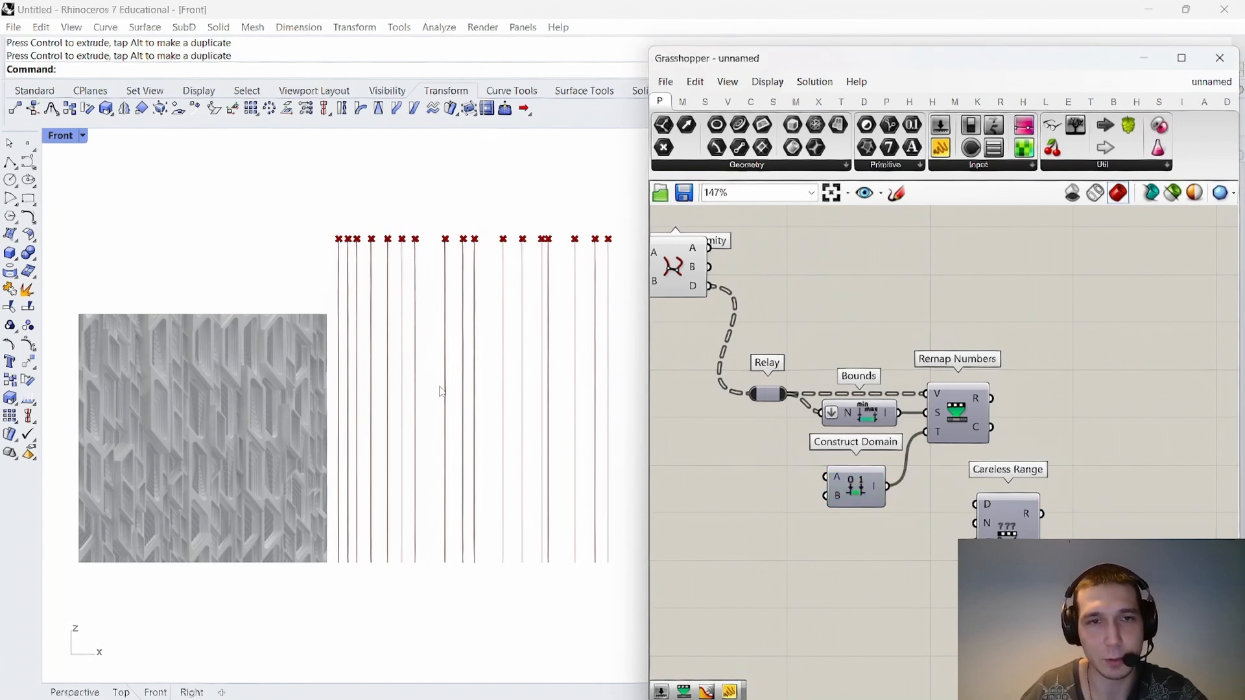
Add a number slider of 3 and connect it to the B input of Construct Domain.
right_drag(794, 495, 821, 476)
double_click(792, 473)
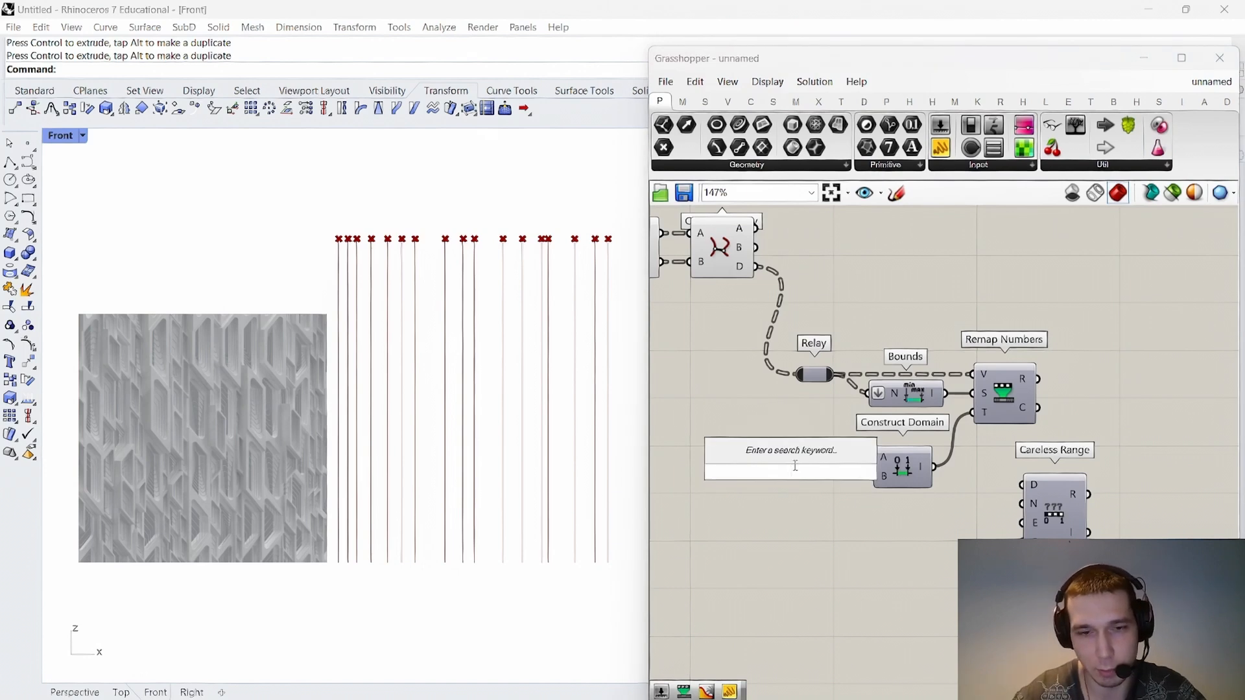
text(3)
key(Return)
drag(843, 475, 810, 486)
Add a number slider of 9, connect it to the A input of Construct Domain and align it with the Domain end slider.
double_click(814, 446)
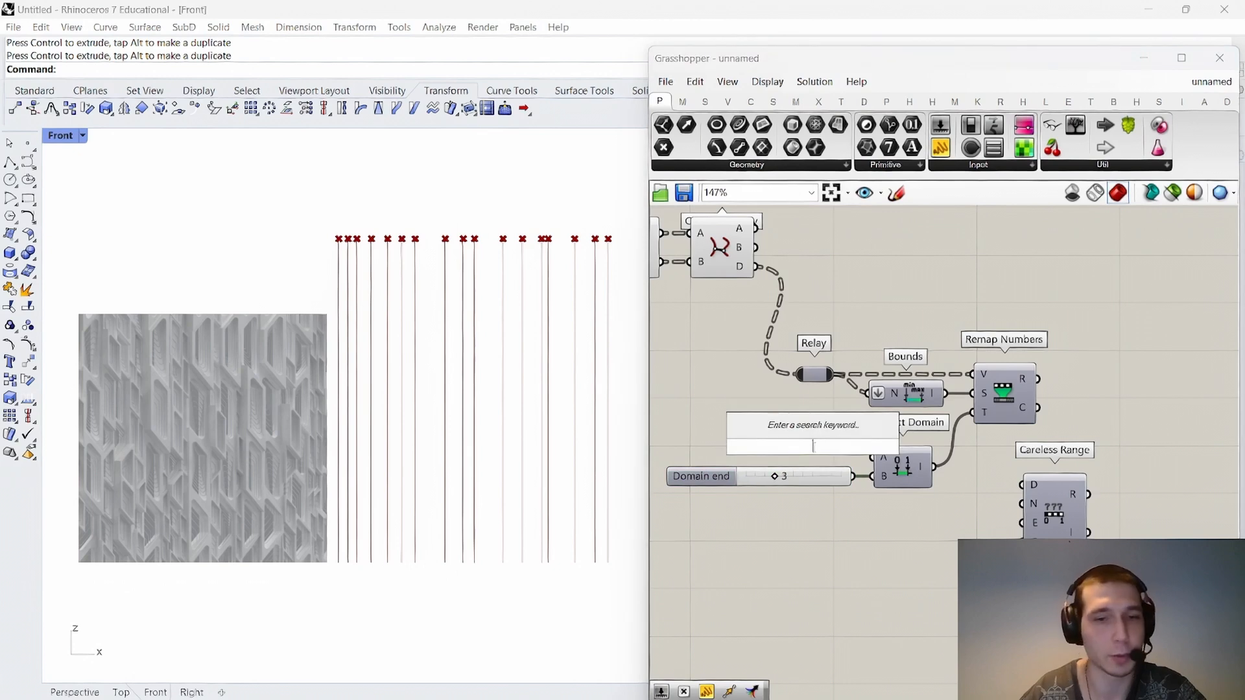
text(12)
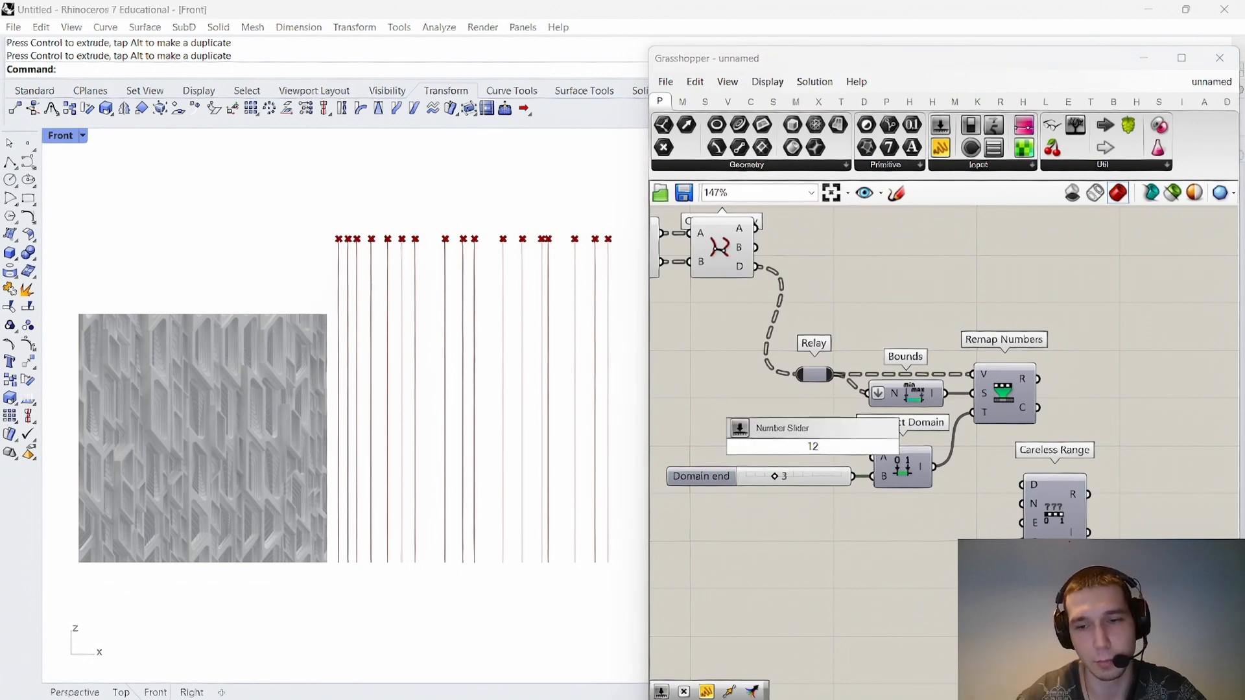
key(BackSpace)
key(BackSpace)
text(9)
key(Return)
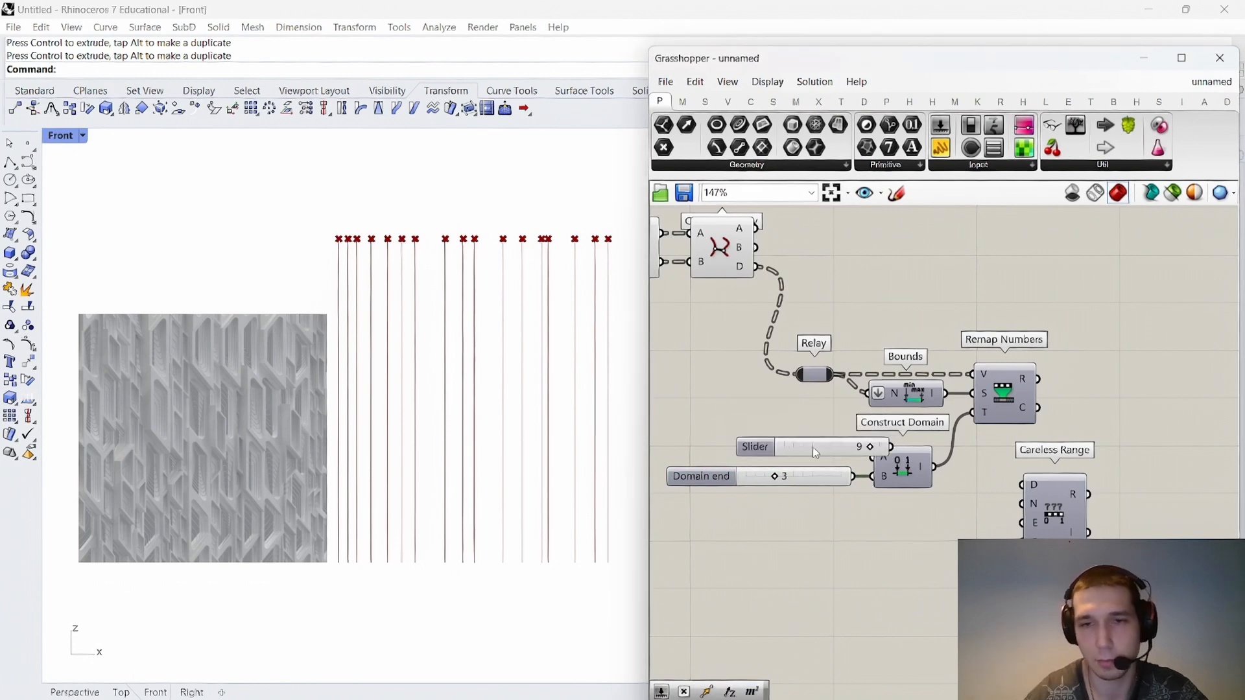
drag(801, 450, 748, 451)
drag(837, 449, 872, 458)
drag(794, 452, 779, 462)
click(803, 428)
Connect the R output of Remap Numbers to the N input of Careless Range.
scroll(803, 428, down, 3)
scroll(918, 458, up, 3)
drag(927, 510, 1020, 434)
right_drag(974, 371, 935, 384)
drag(874, 406, 951, 437)
scroll(973, 437, down, 3)
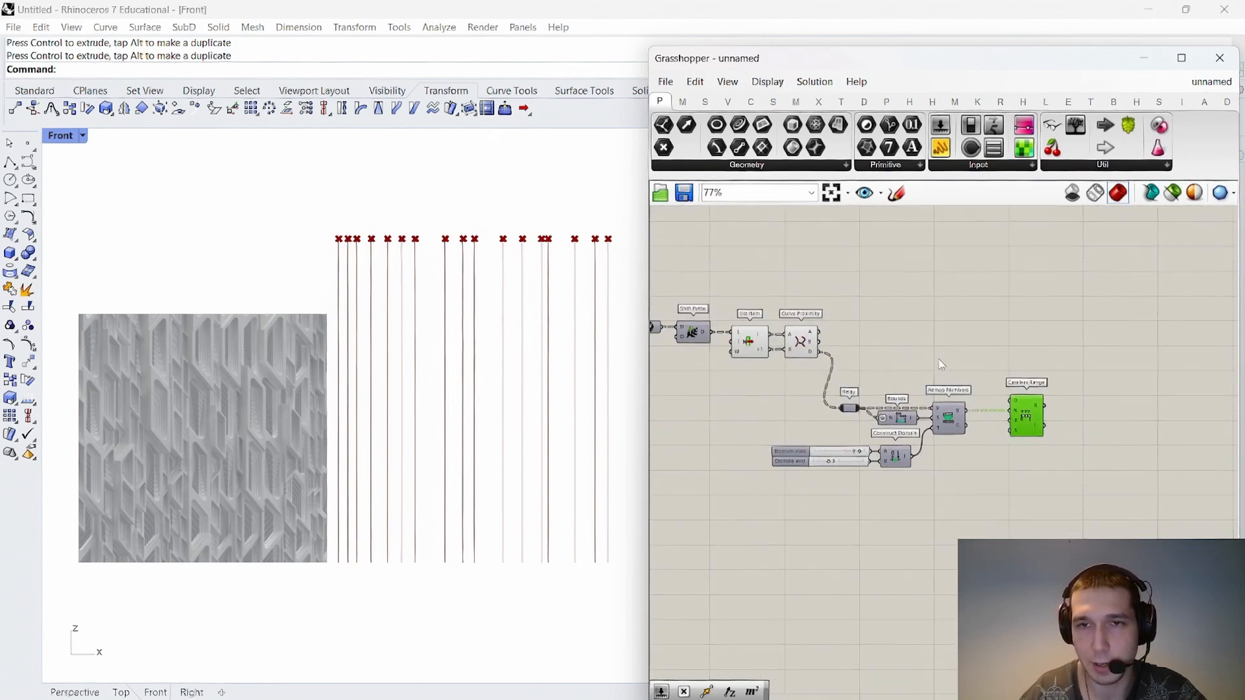
right_drag(750, 298, 816, 296)
click(838, 283)
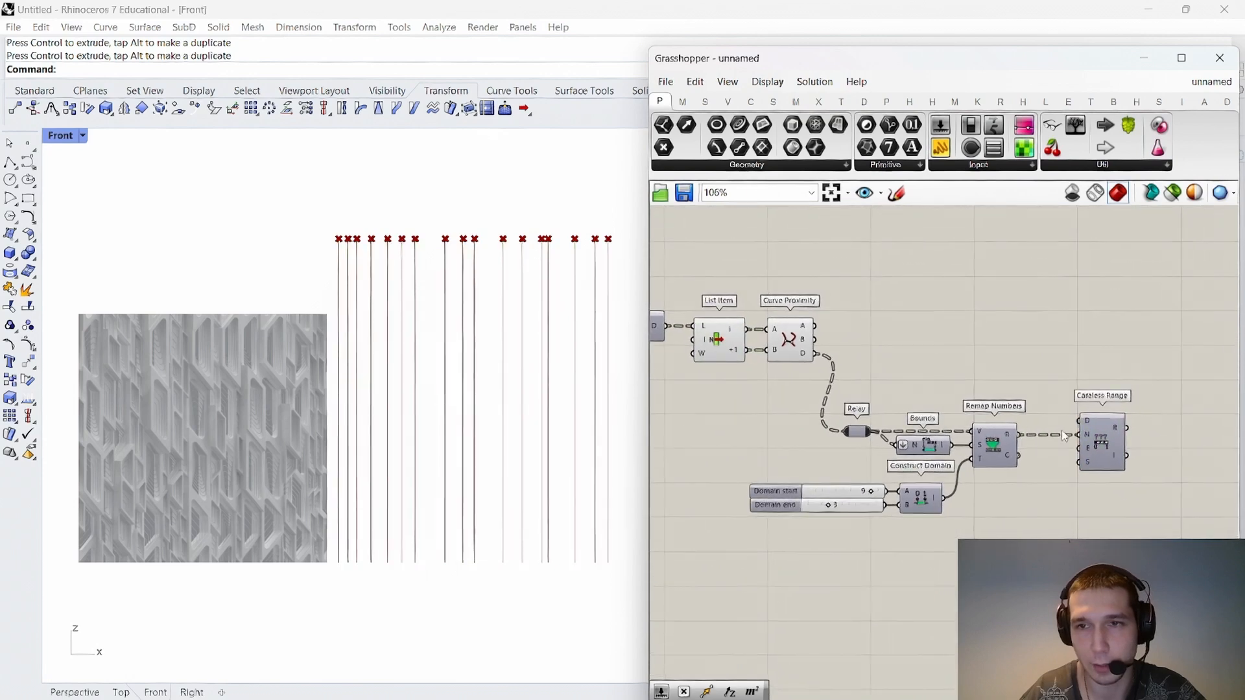
Add an Evaluate Curve component above Careless Range.
double_click(1039, 361)
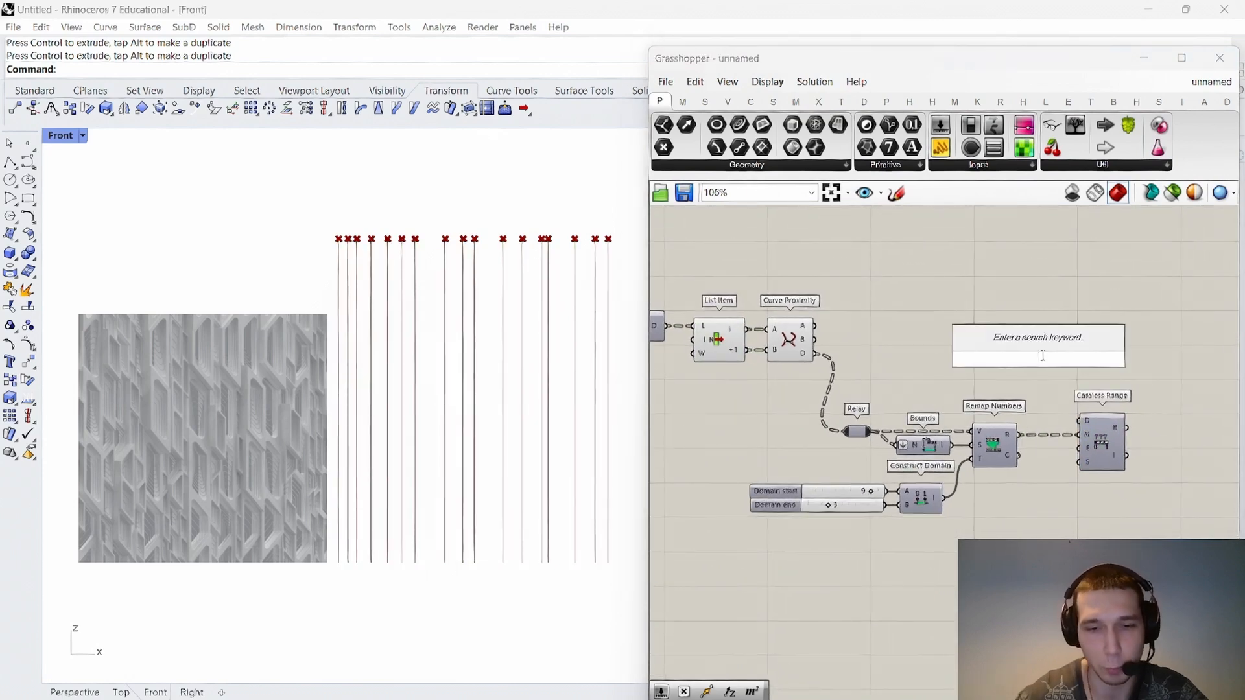
text(evaluat)
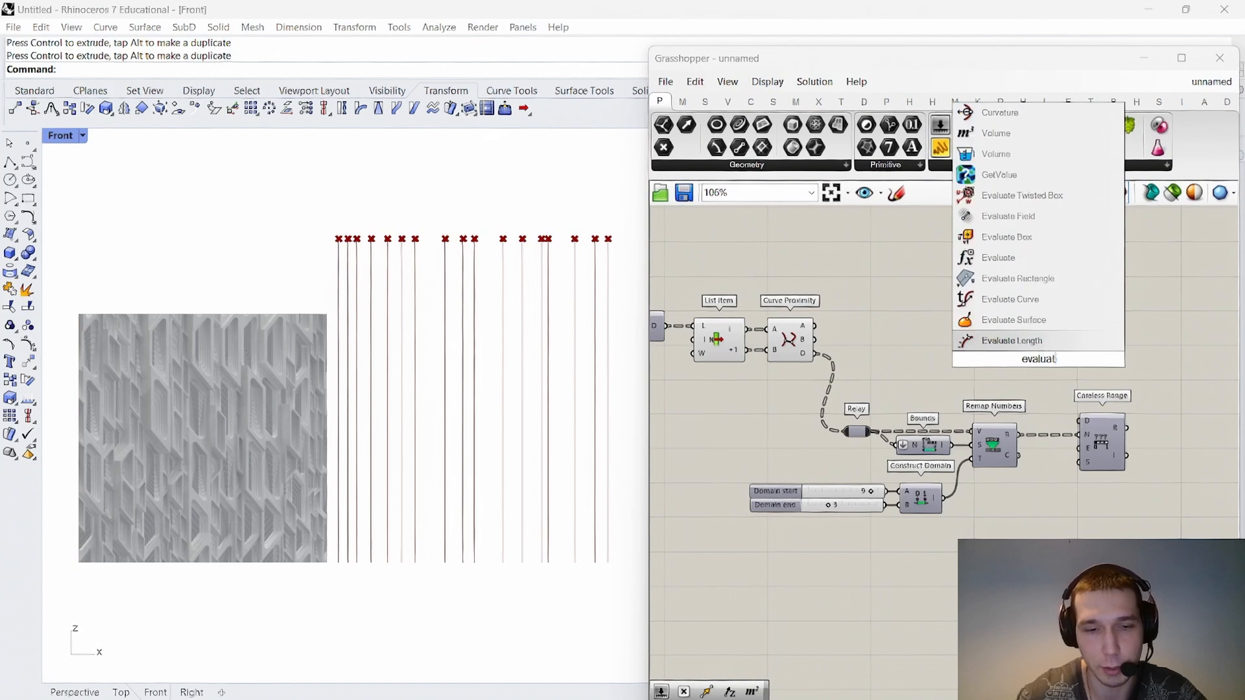
text(e curve)
key(Return)
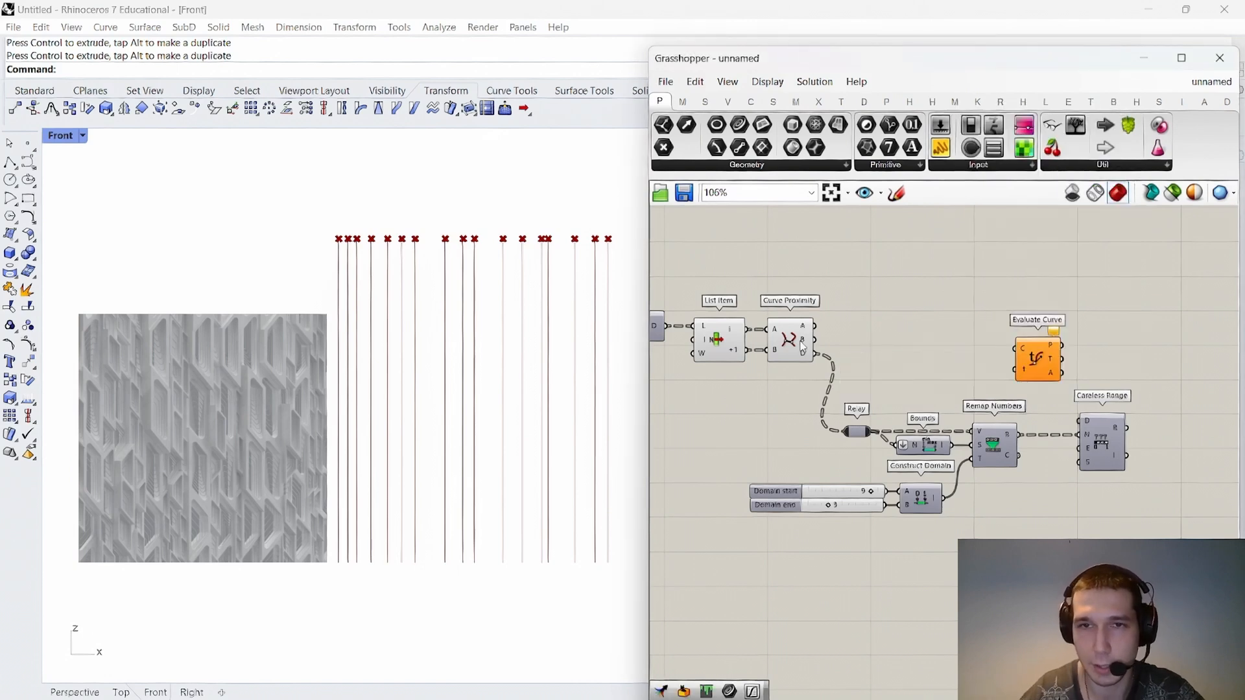
Move List Item and Curve Proximity down in line with the relay.
drag(781, 375, 728, 347)
drag(725, 403, 726, 422)
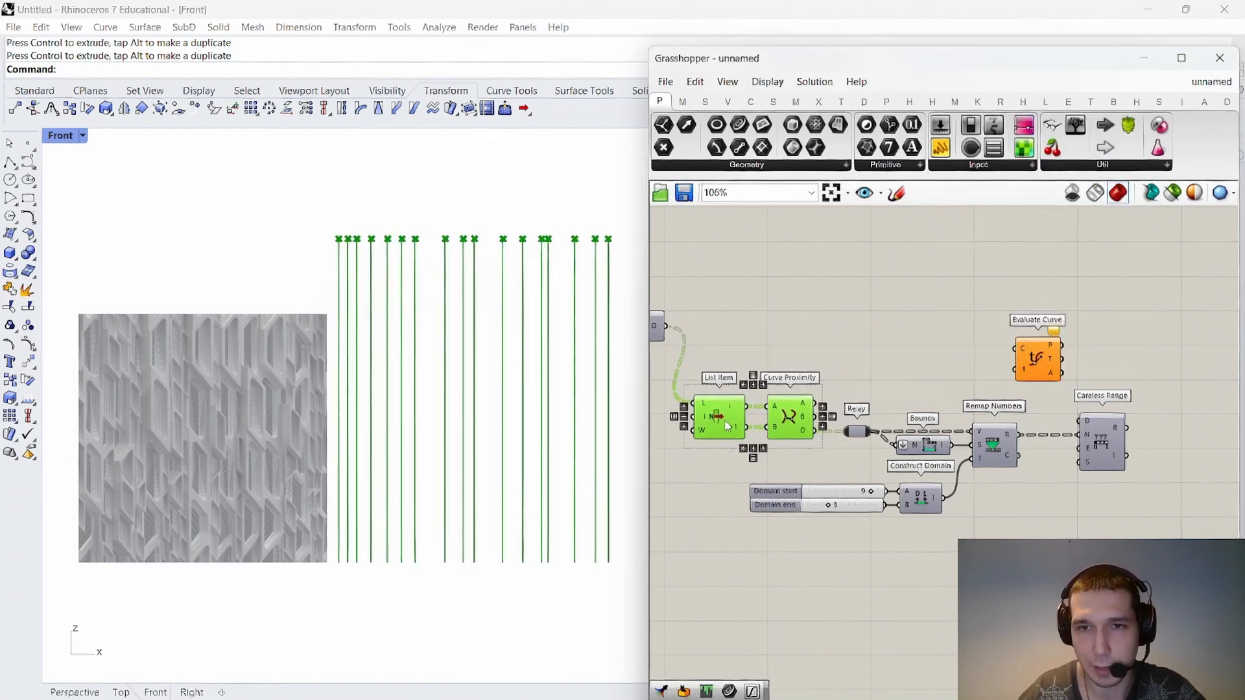
click(782, 389)
scroll(793, 398, up, 3)
click(793, 410)
click(815, 361)
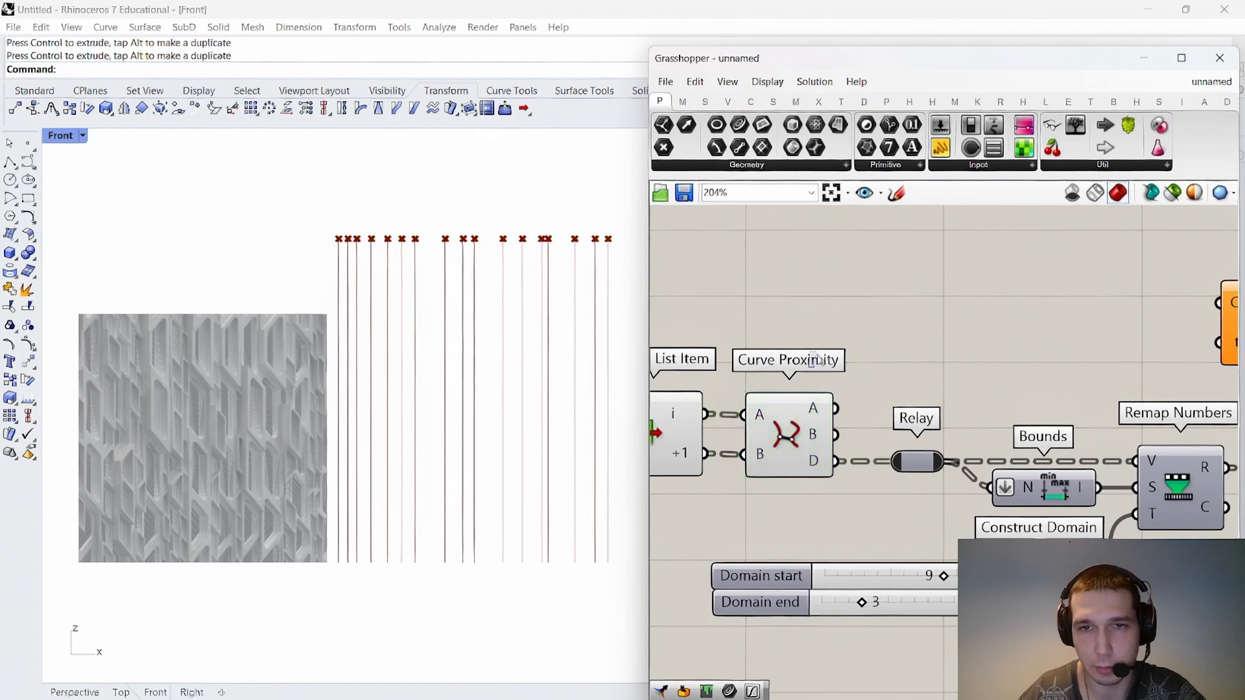
right_drag(815, 360, 881, 316)
click(731, 382)
click(1025, 338)
scroll(1031, 337, down, 4)
right_drag(1032, 338, 888, 368)
Turn off the preview of List Item and Curve Proximity.
drag(851, 356, 746, 426)
right_click(818, 317)
click(846, 333)
right_click(851, 338)
click(881, 362)
click(877, 323)
right_click(877, 323)
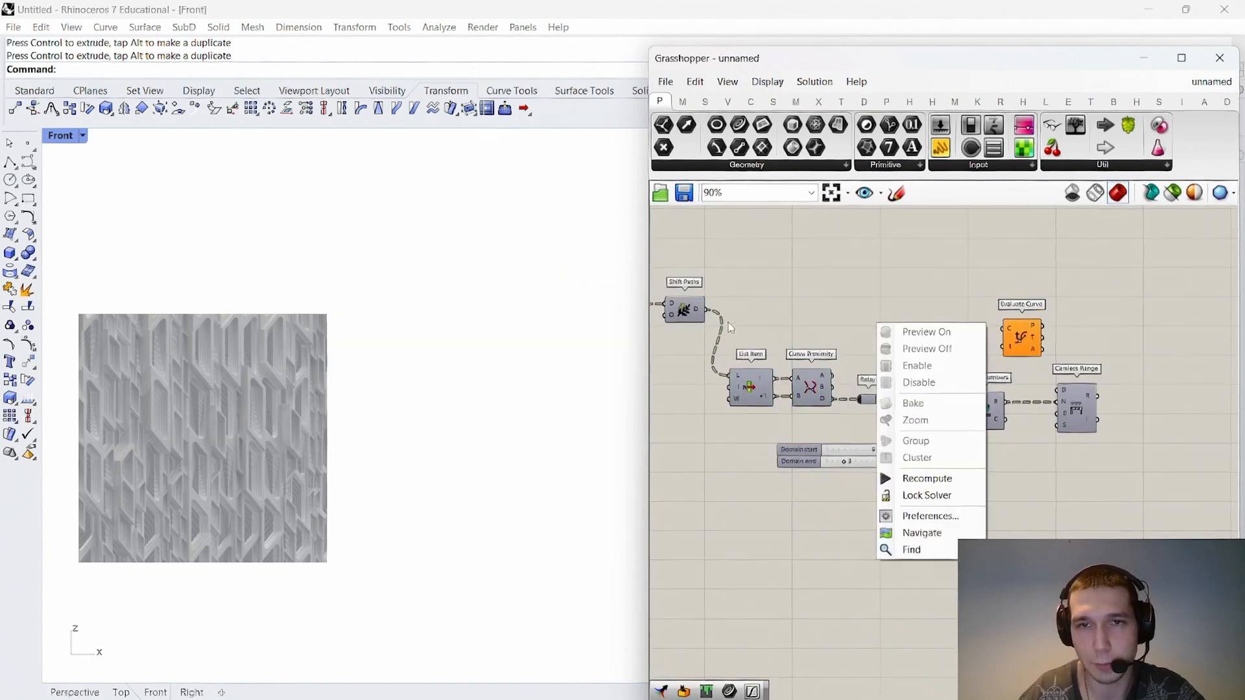
Connect the Shift Paths output to the C input of Evaluate Curve and move Evaluate Curve past Careless Range.
click(710, 317)
drag(703, 314, 1004, 328)
drag(1019, 331, 1159, 311)
right_drag(1159, 311, 960, 351)
mouse_move(1027, 402)
scroll(968, 336, up, 2)
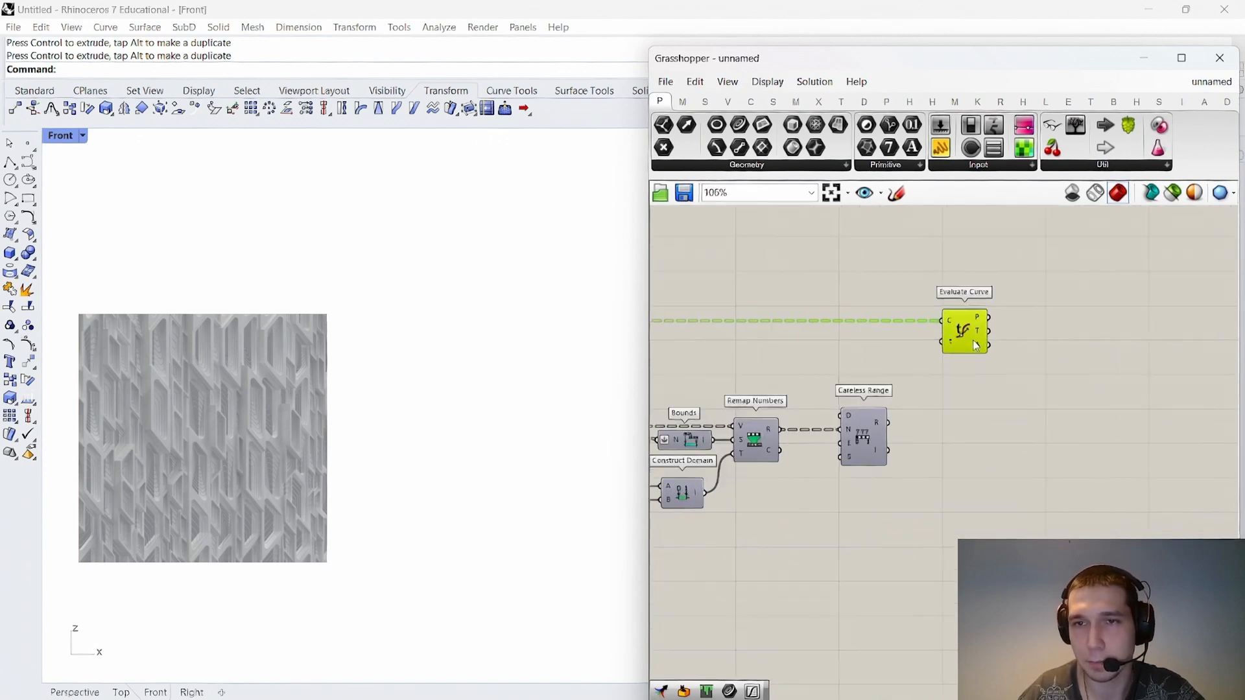
Move Evaluate Curve farther along and graft its C input.
drag(970, 329, 1092, 329)
double_click(987, 401)
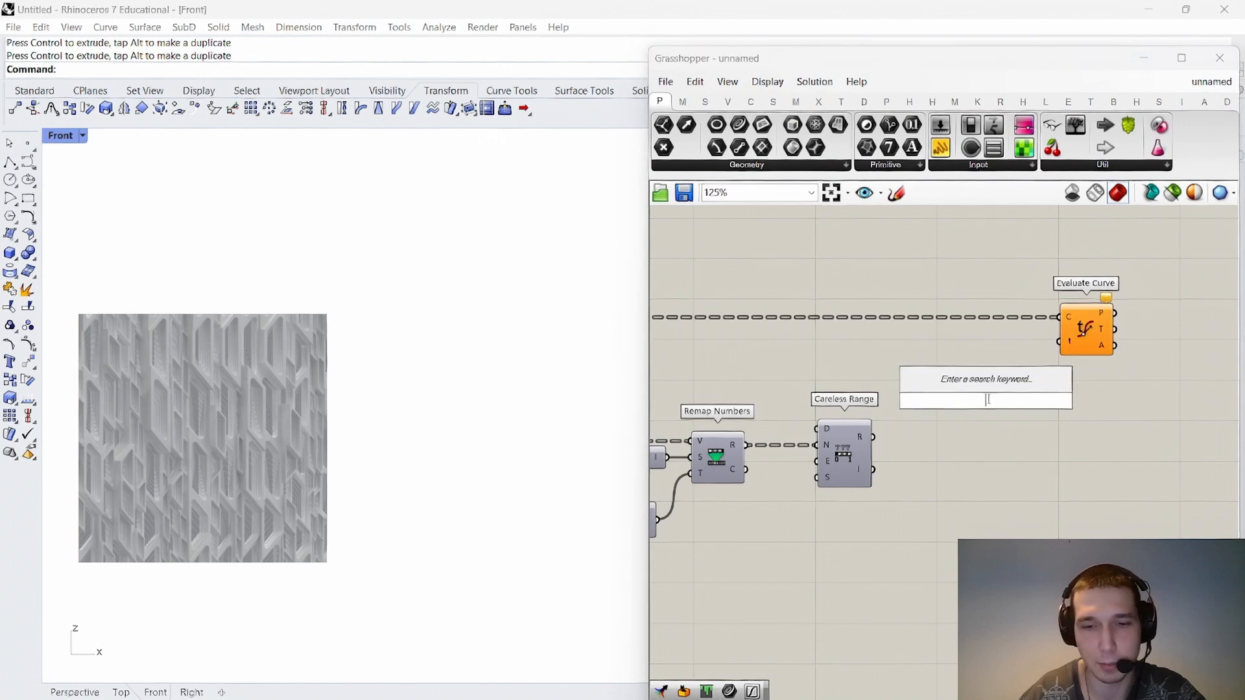
right_click(1067, 318)
click(1096, 442)
drag(1079, 339, 1092, 338)
click(1085, 411)
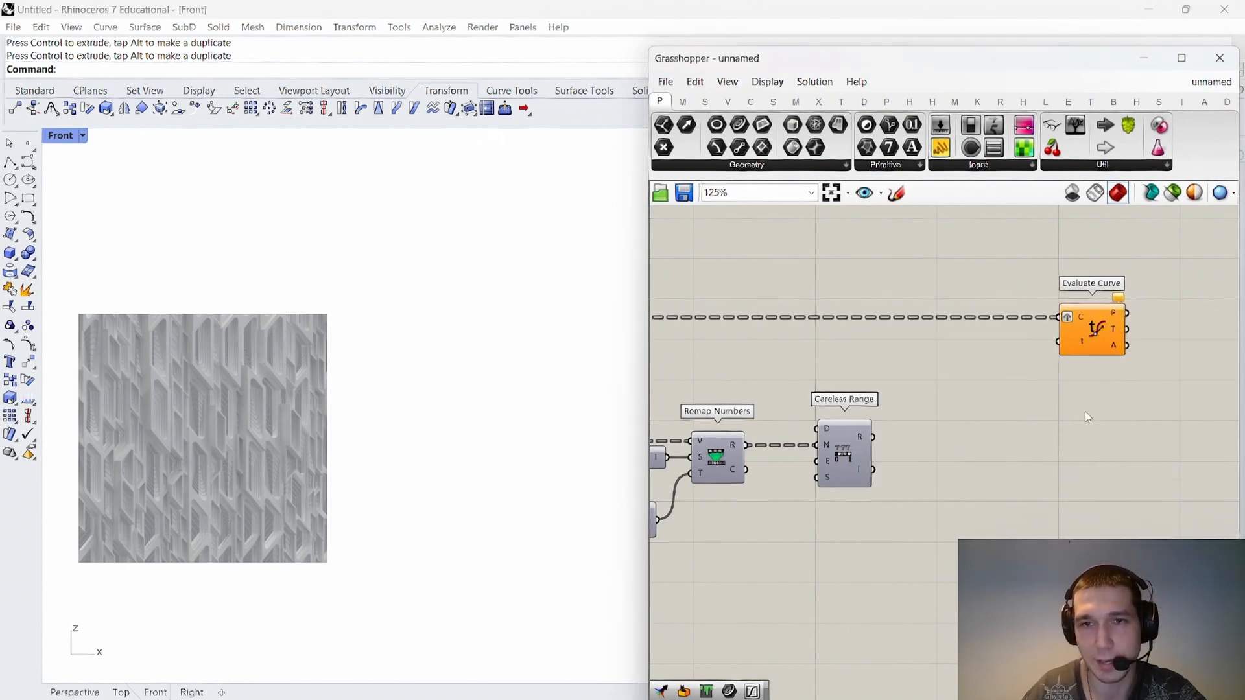
Preview the Shift Paths curves in the viewport to examine the curve pairs, and turn the preview back off.
scroll(1077, 396, down, 4)
scroll(848, 359, up, 5)
click(716, 324)
right_click(793, 275)
click(804, 283)
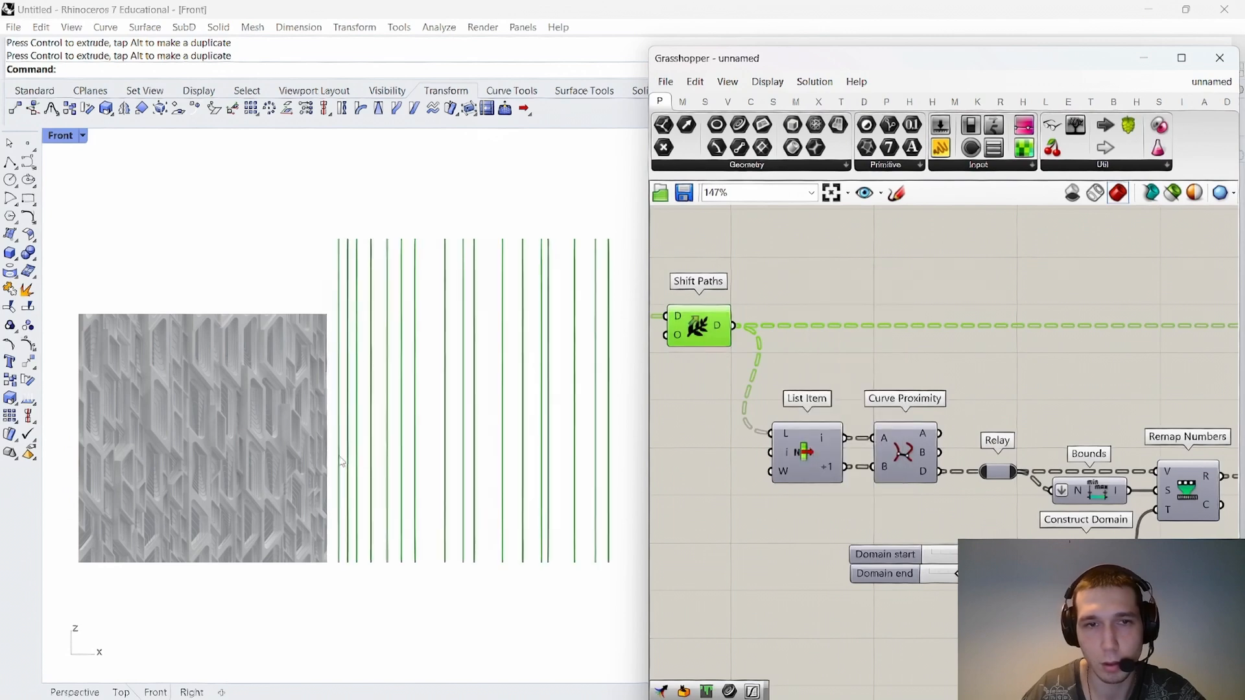
scroll(806, 303, down, 2)
right_click(840, 317)
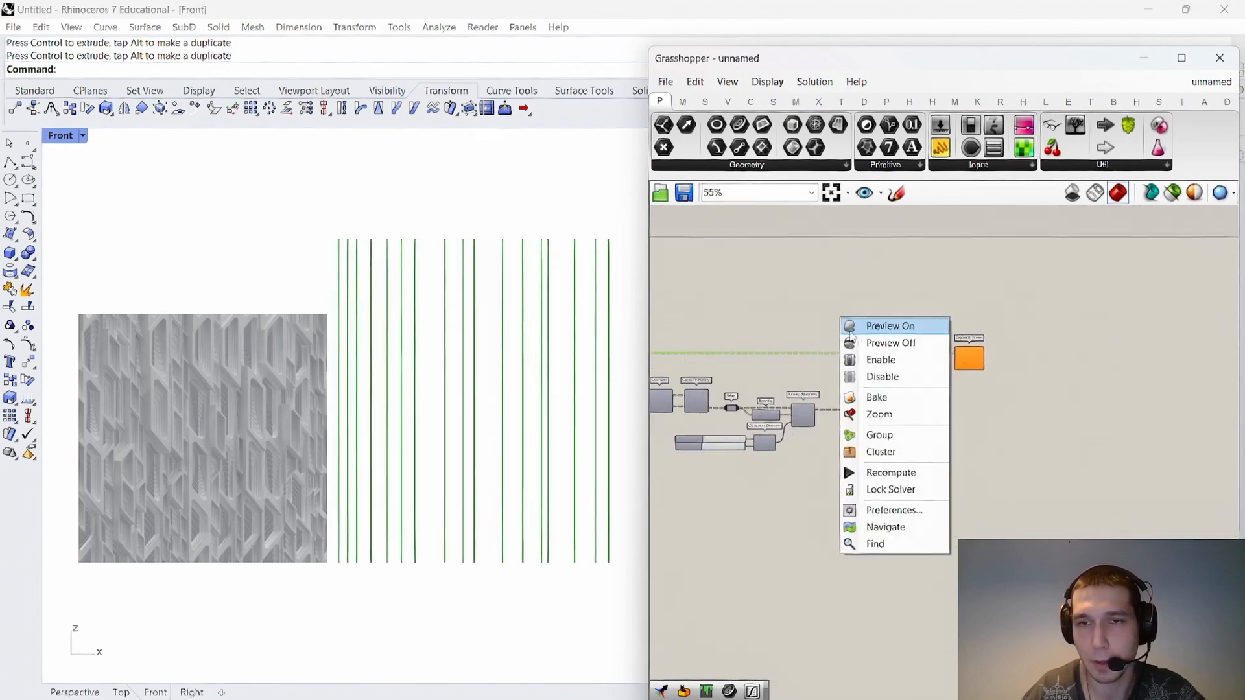
click(869, 339)
Add a Duplicate Data component and connect the R output of Careless Range to its D input.
scroll(863, 402, up, 2)
double_click(870, 402)
text(duplicate data)
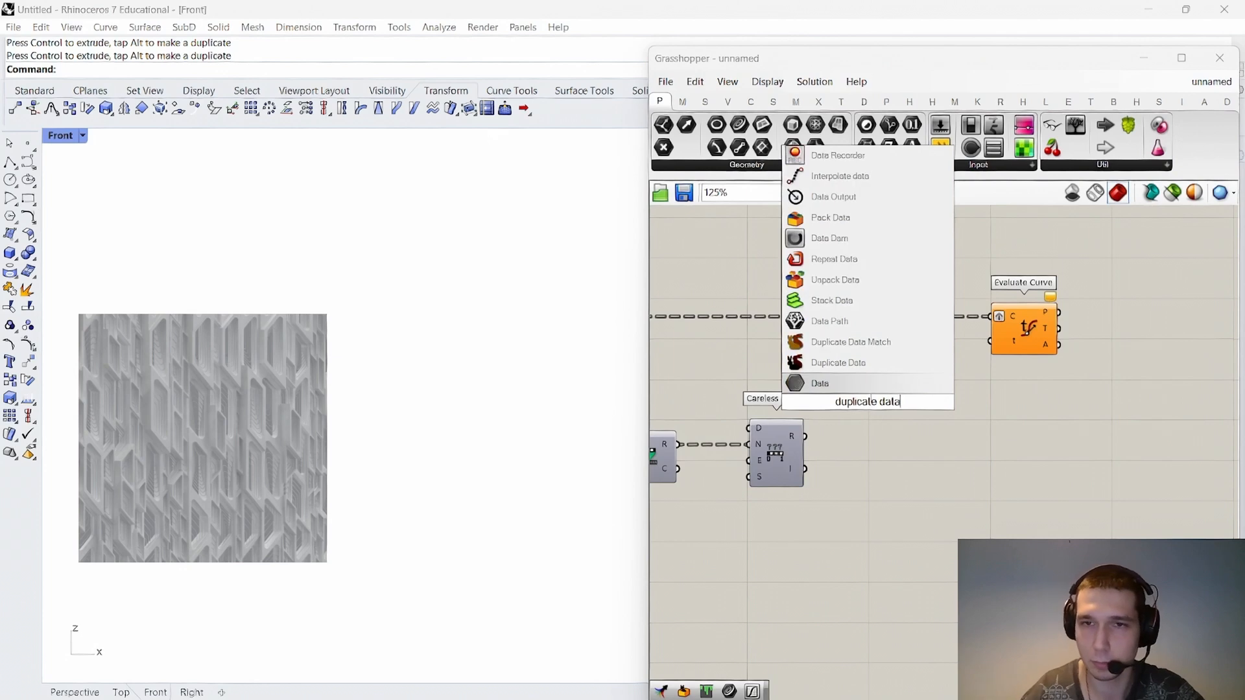
key(Return)
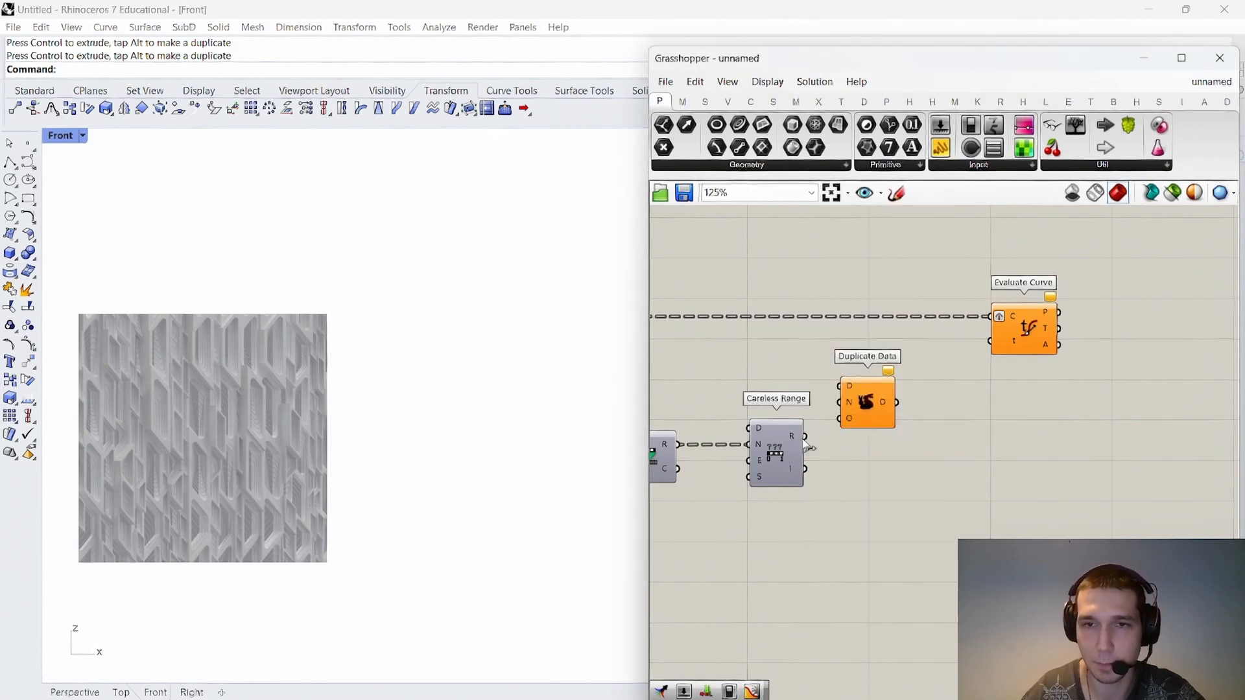
drag(804, 437, 963, 439)
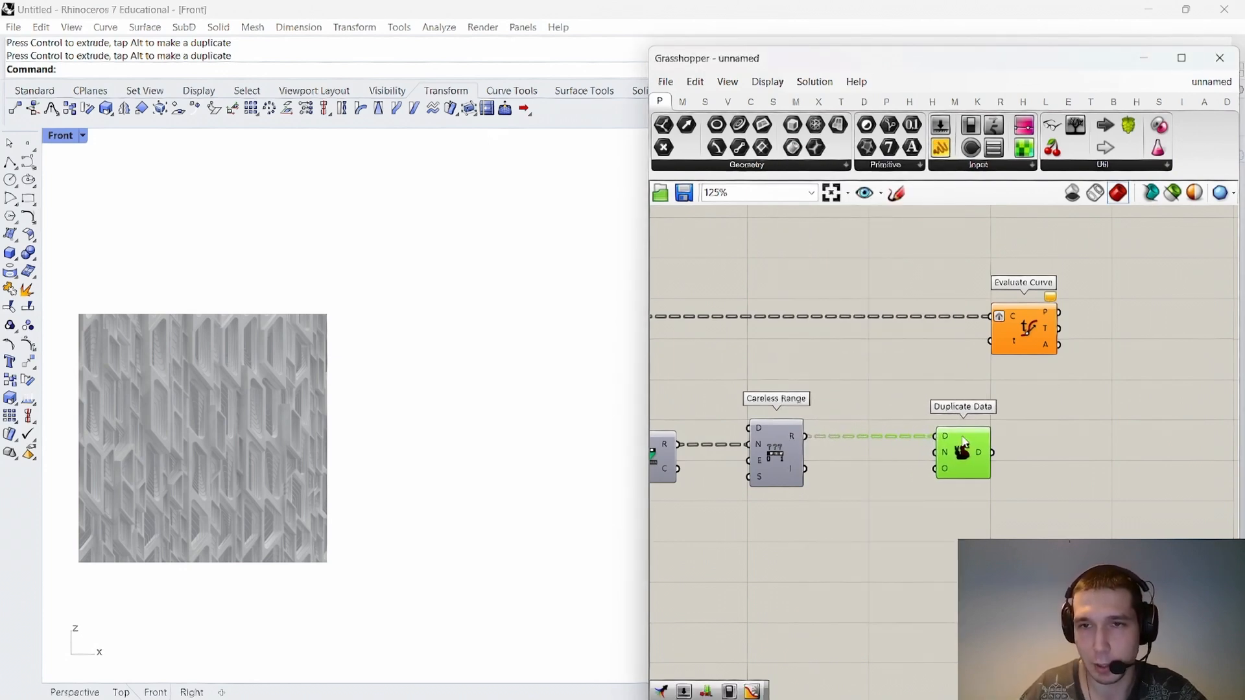
Examine the reference relief image up close to compare how its strips are divided.
click(985, 394)
scroll(986, 396, down, 3)
scroll(972, 431, up, 3)
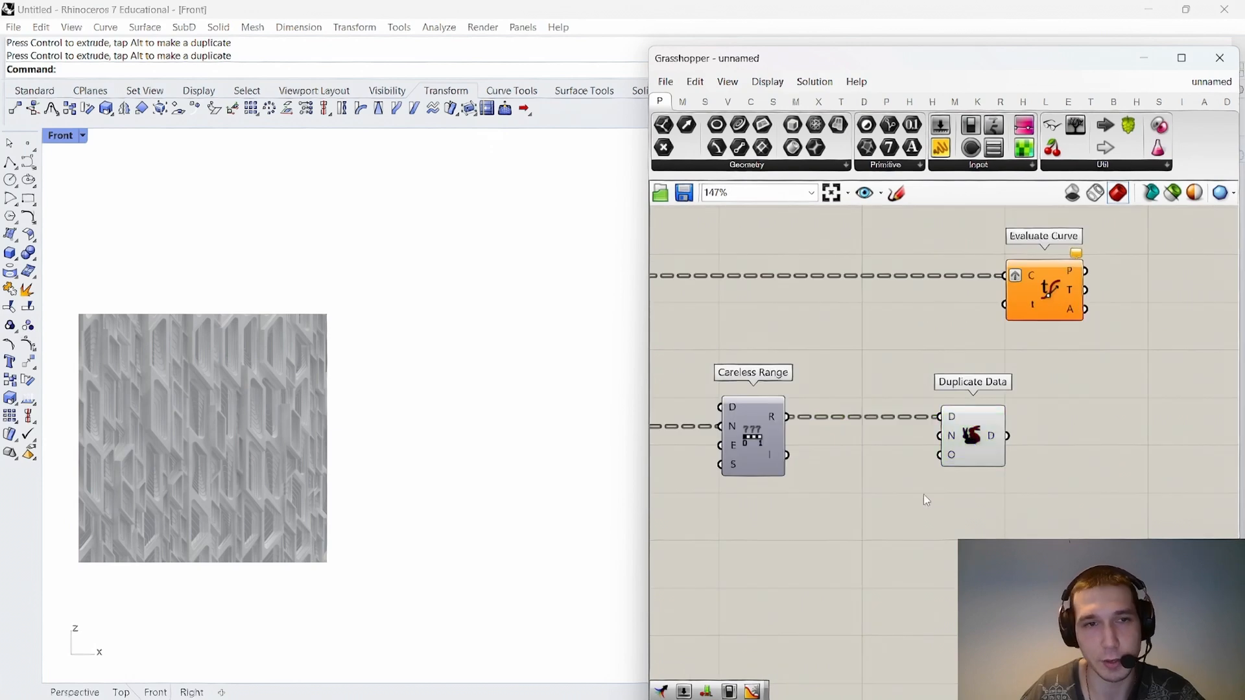
scroll(287, 400, up, 5)
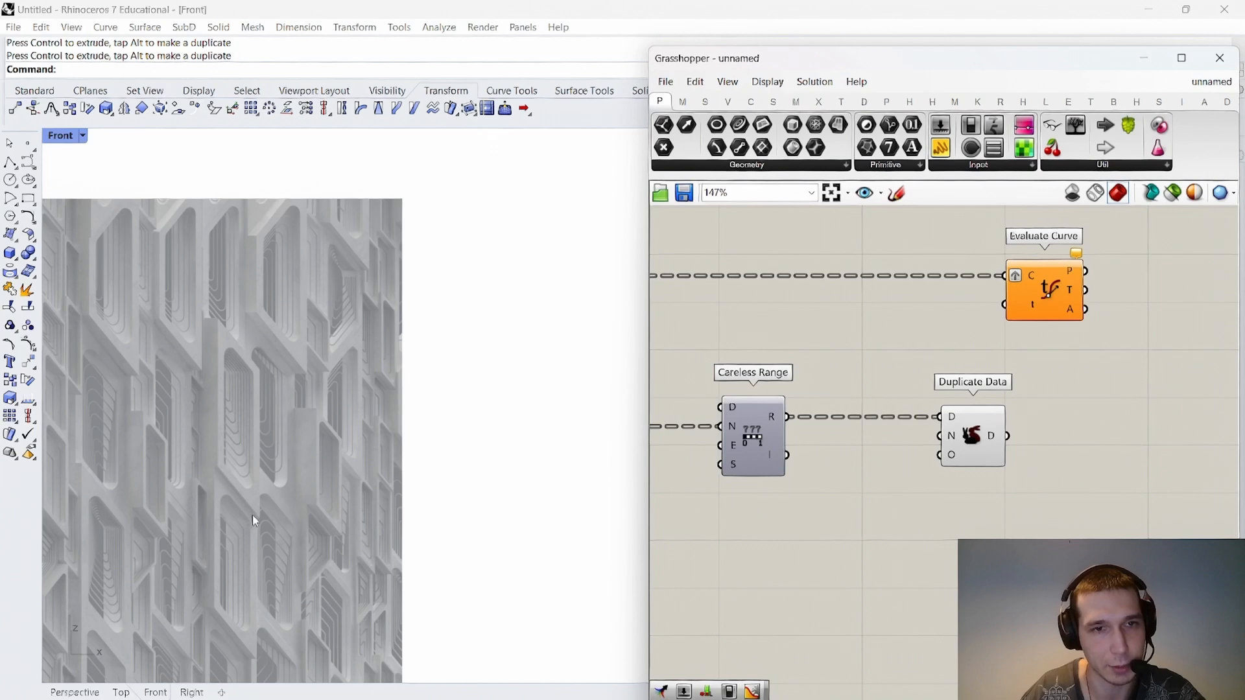
scroll(914, 439, down, 3)
scroll(935, 463, up, 3)
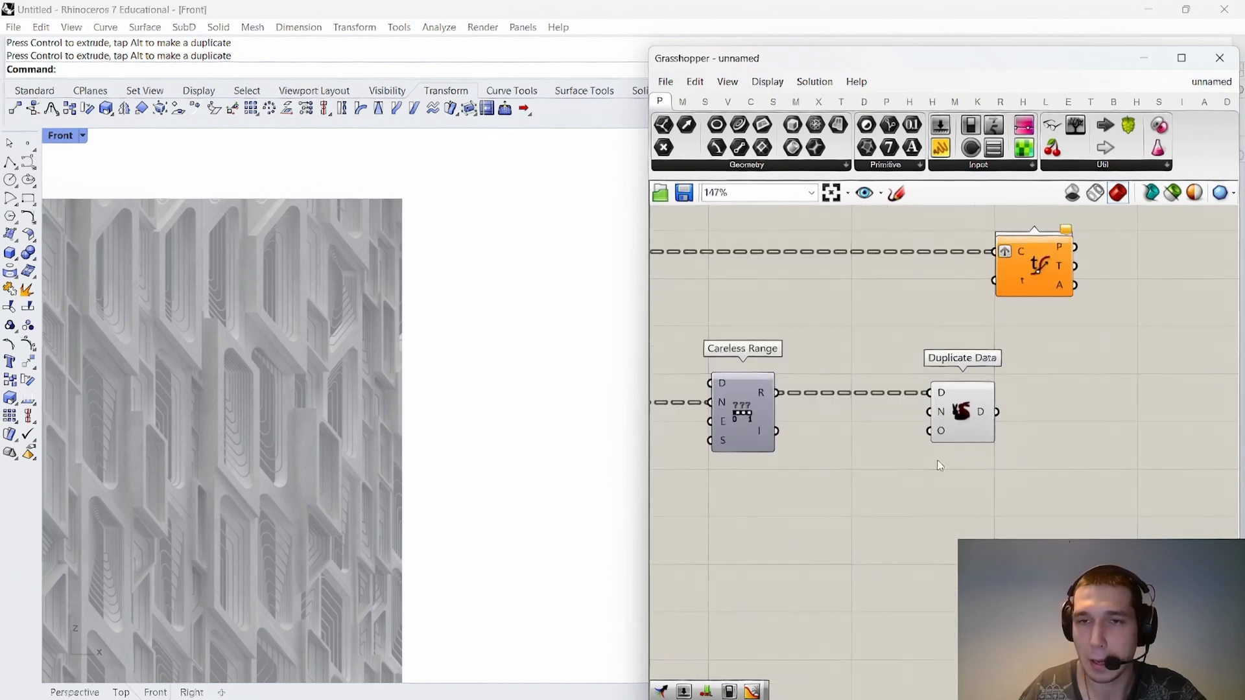
scroll(908, 460, down, 3)
scroll(882, 489, up, 4)
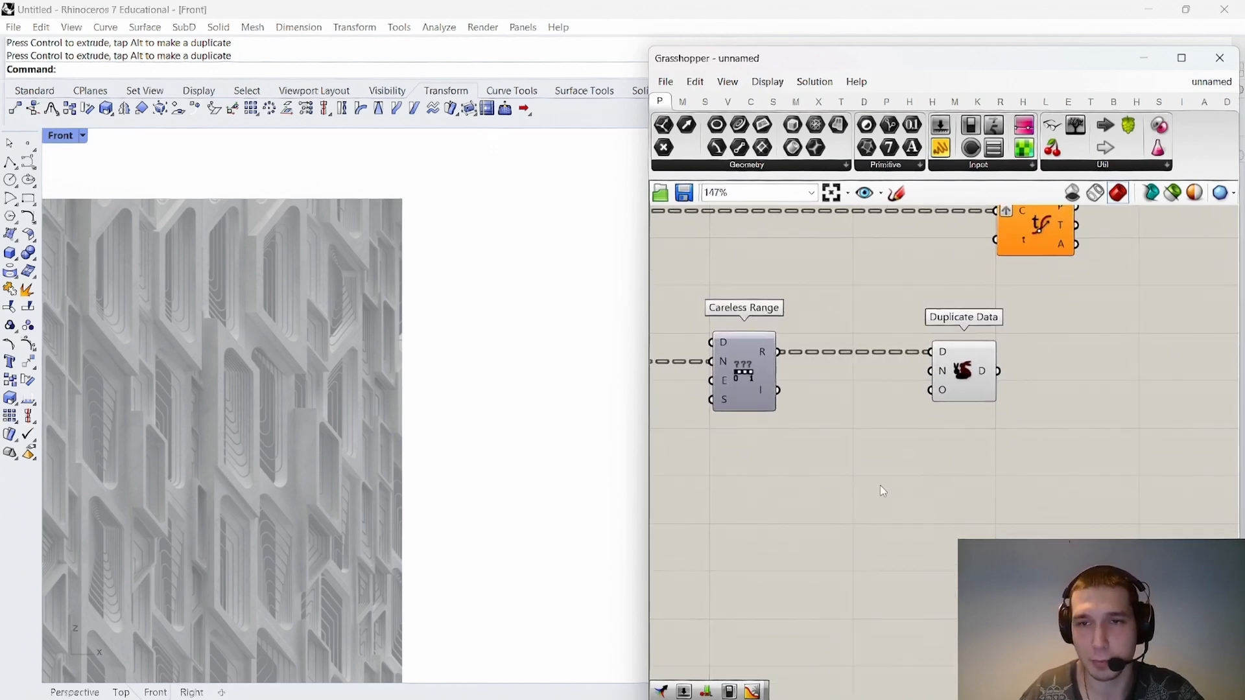
scroll(921, 448, down, 2)
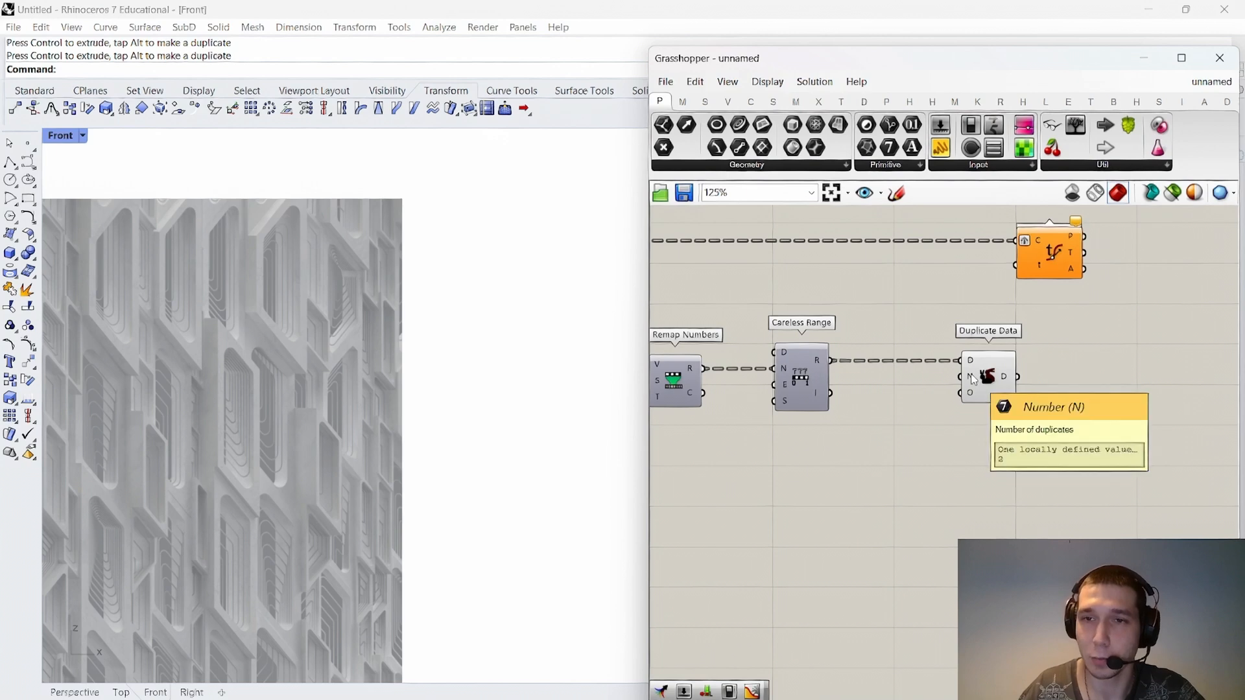
Move Duplicate Data closer to Careless Range and connect its D output to the L input of a new Partition List component.
drag(987, 383, 920, 383)
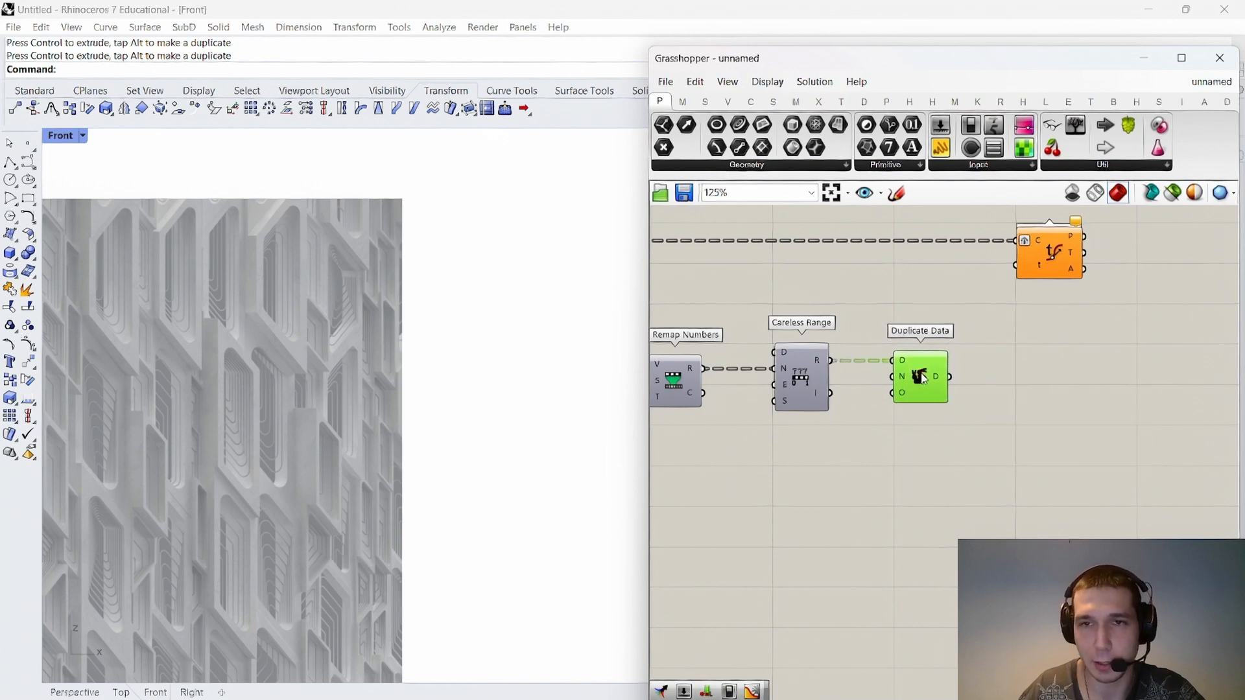
double_click(1035, 382)
text(parti)
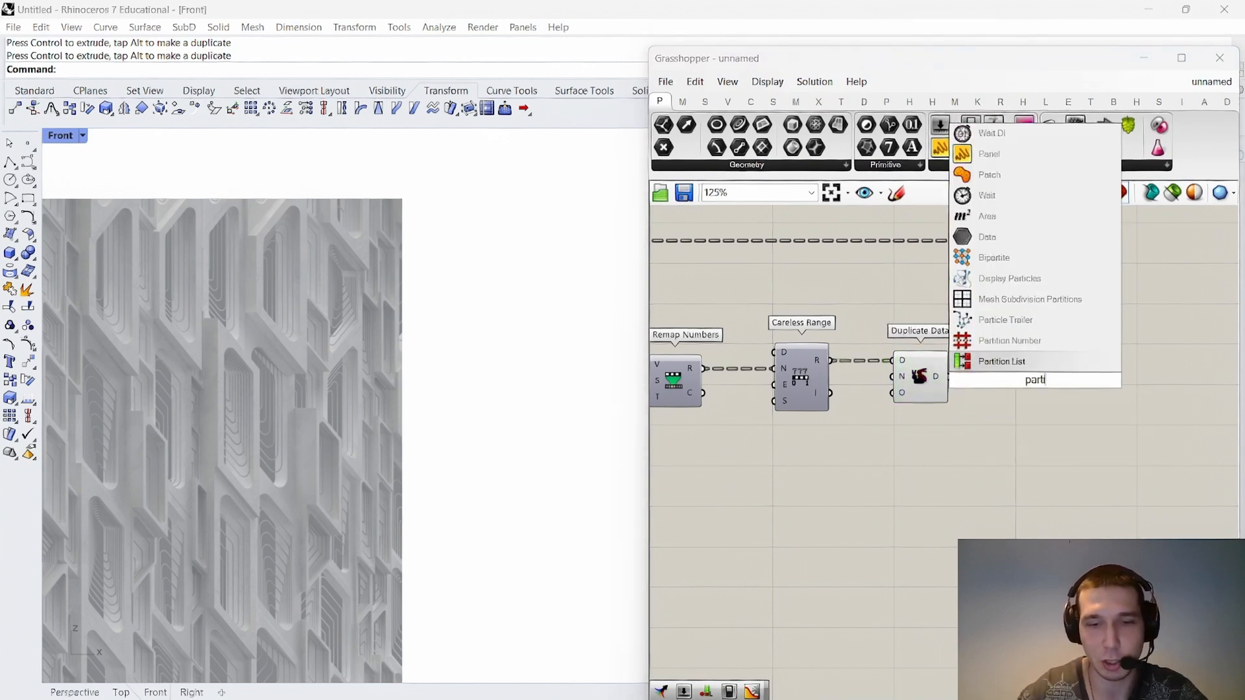
text(tion list)
key(Return)
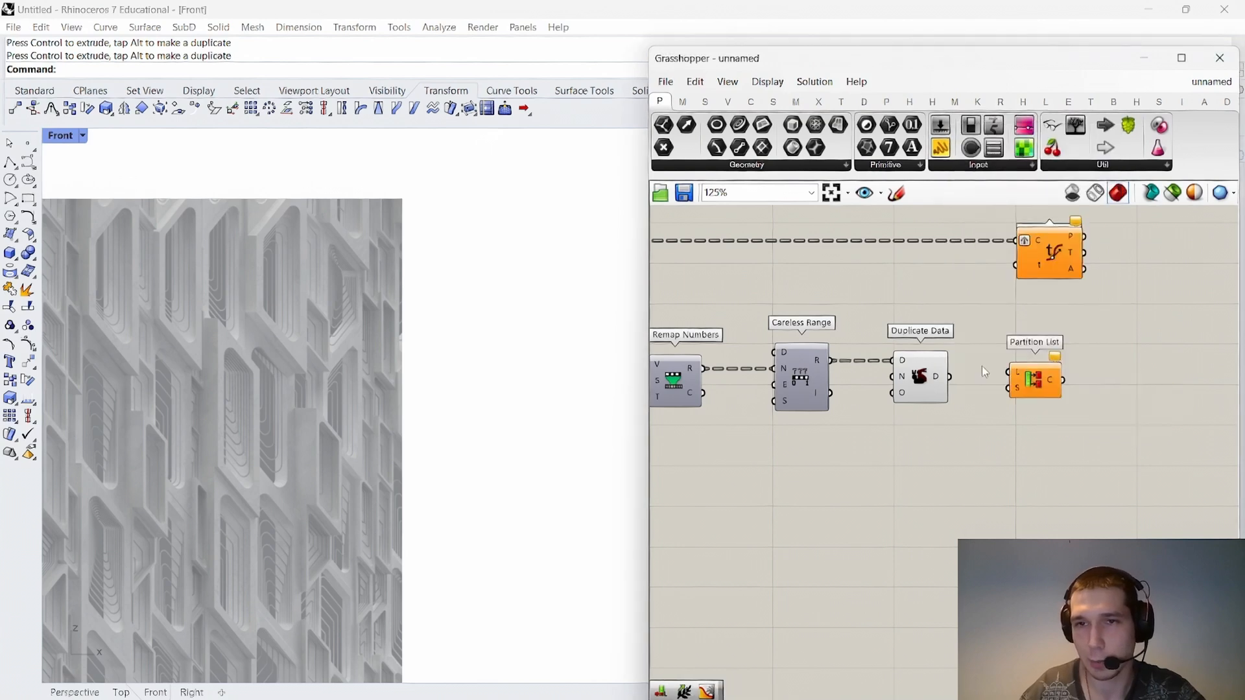
scroll(985, 376, up, 3)
drag(947, 380, 1026, 374)
drag(1065, 381, 1072, 389)
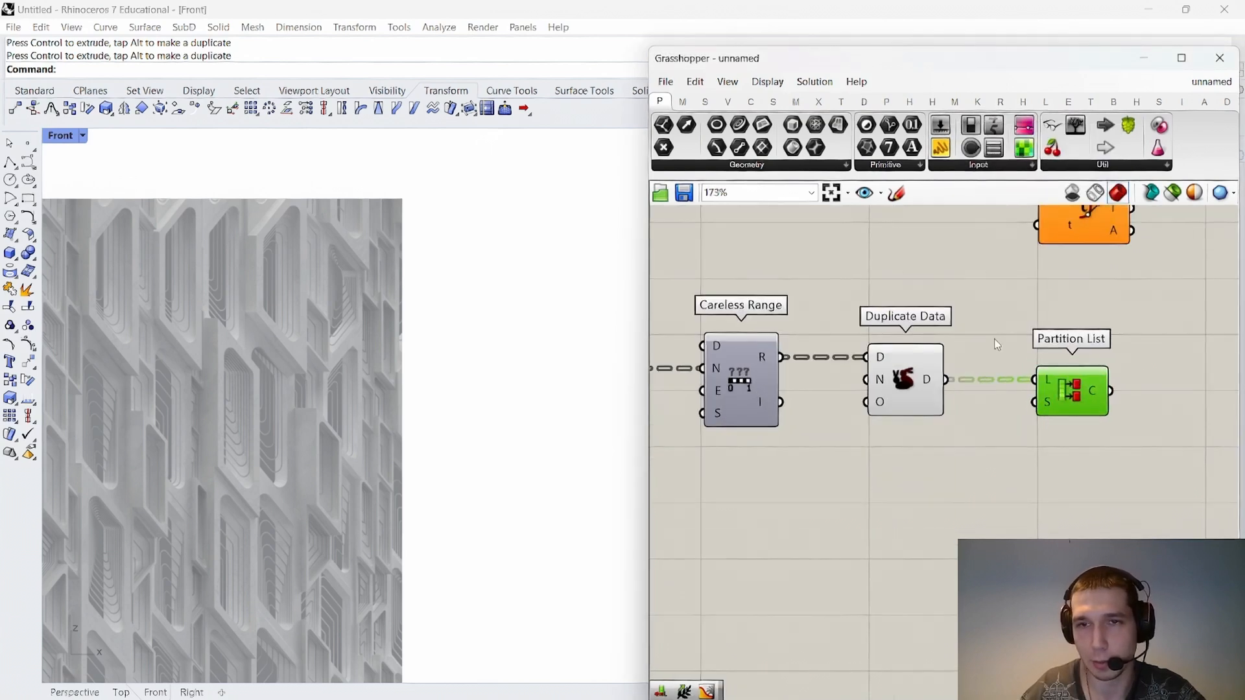
right_drag(957, 341, 975, 300)
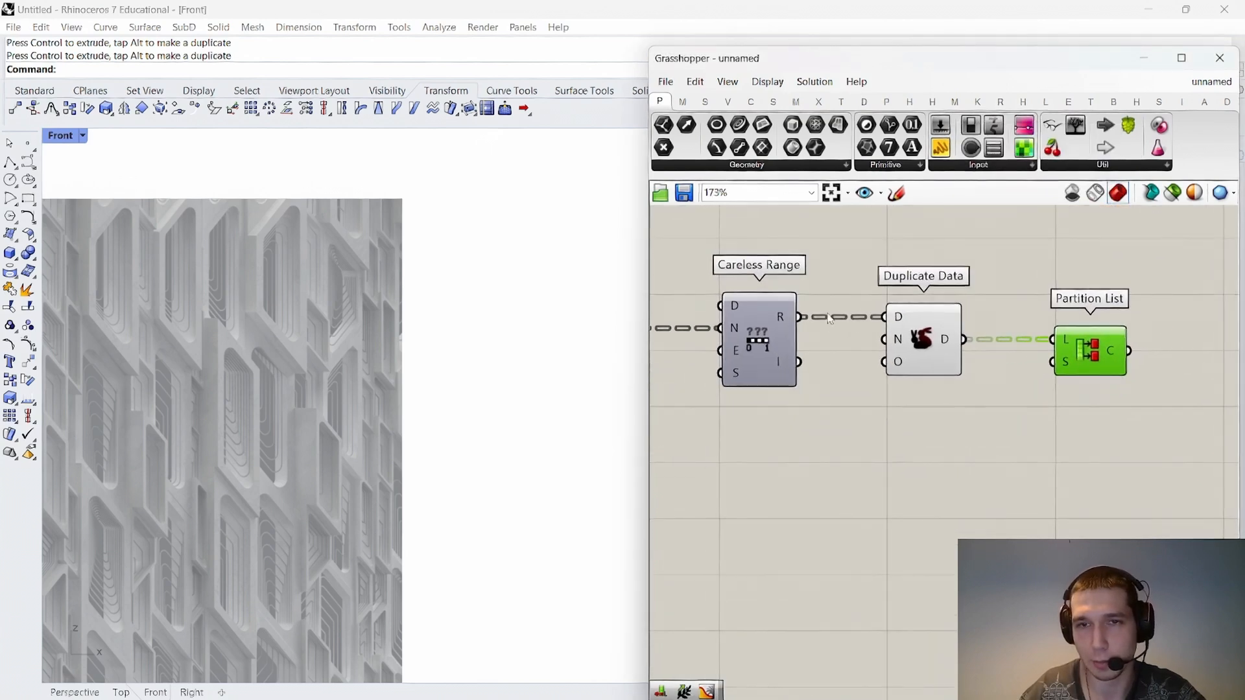
double_click(879, 434)
text(tre)
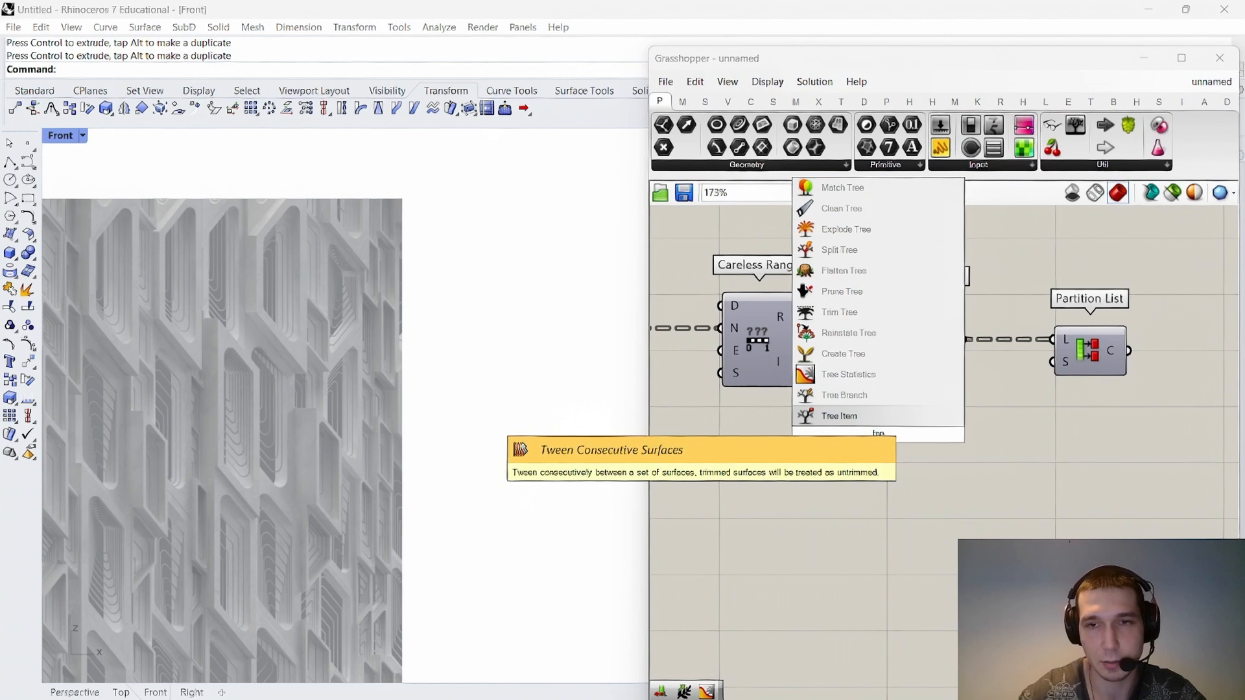
text(e stat)
Add a List Length component below Duplicate Data, feed it Careless Range's R output, and connect its result to Partition List's S input.
double_click(942, 503)
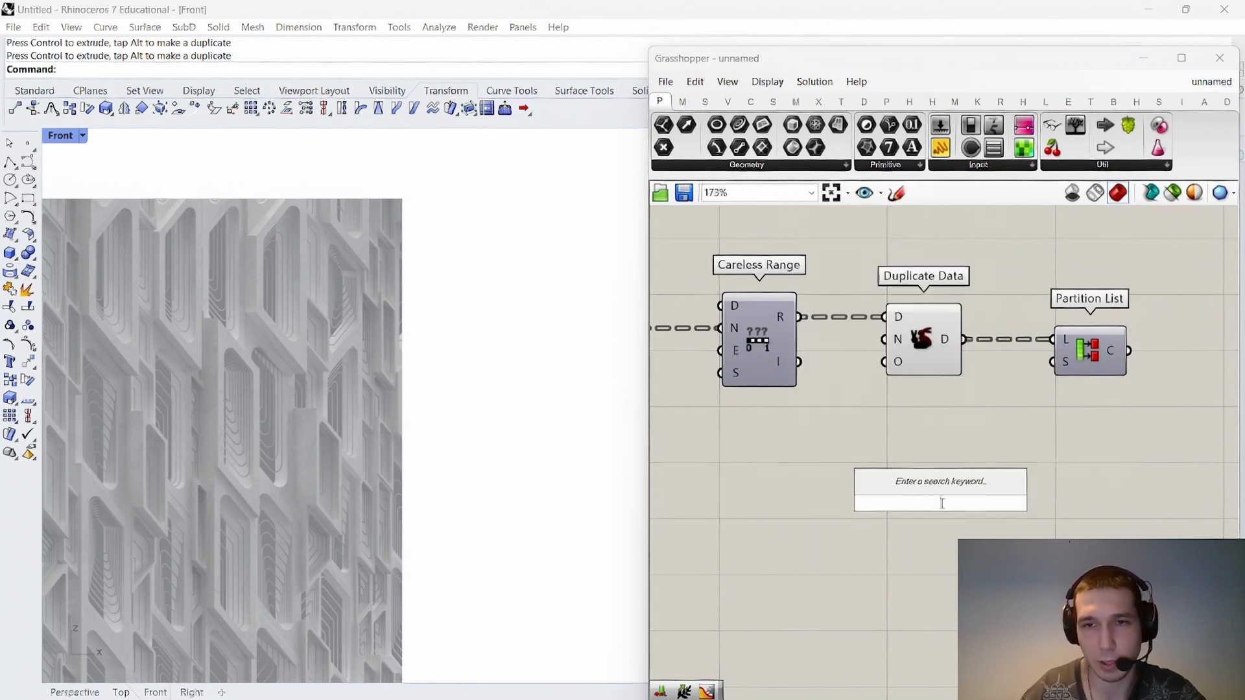
text(list length)
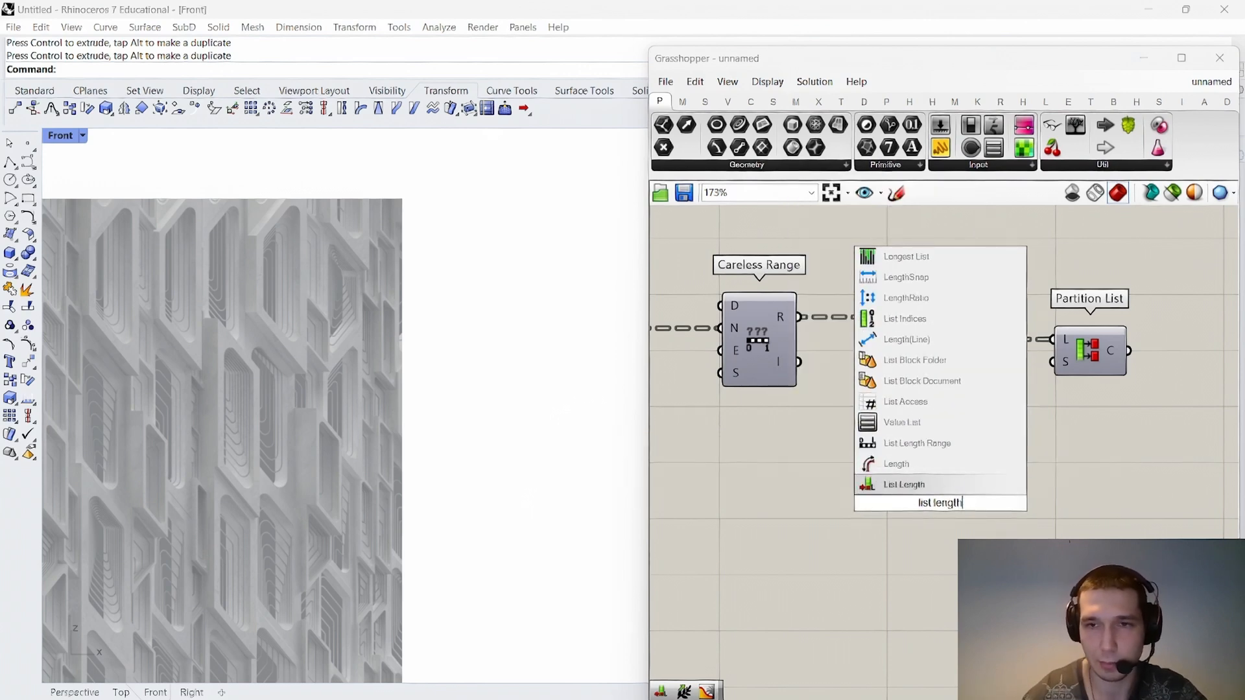
key(Return)
drag(801, 317, 1052, 362)
drag(915, 404, 927, 425)
click(1029, 435)
right_drag(1030, 434, 1017, 456)
drag(988, 462, 902, 313)
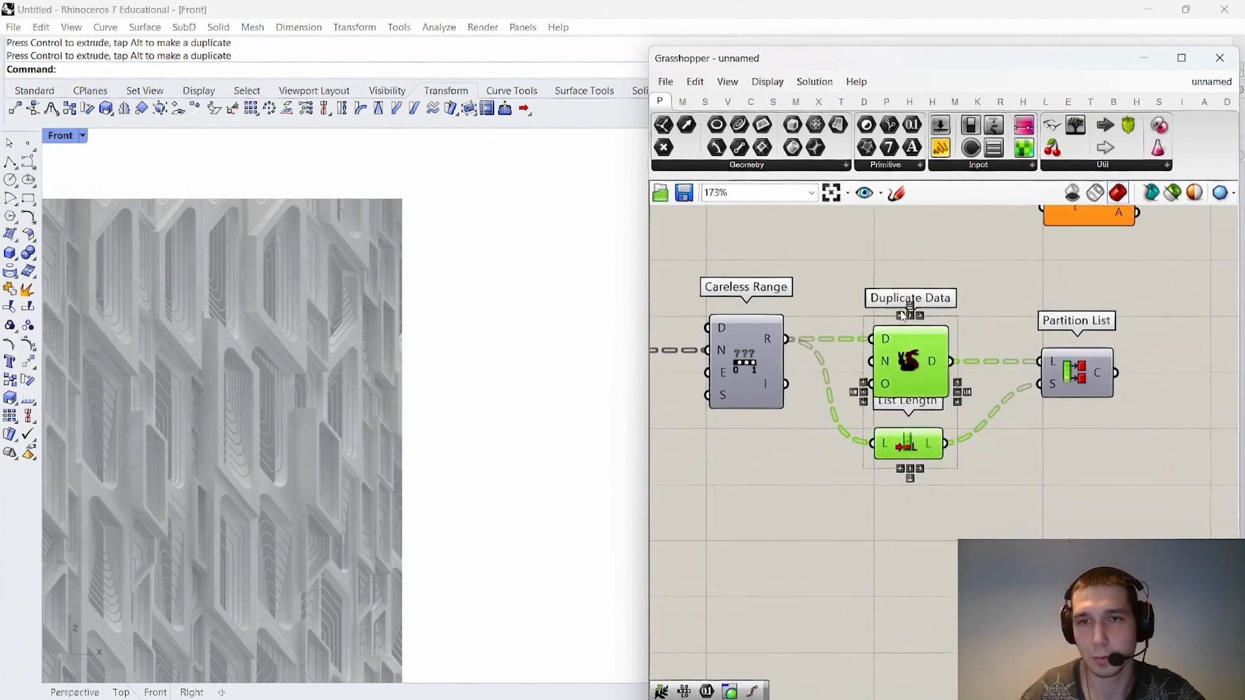
click(1129, 367)
Connect the C output of Partition List to the t input of Evaluate Curve.
right_drag(1129, 368, 1000, 390)
scroll(1005, 281, down, 2)
right_drag(1006, 281, 934, 398)
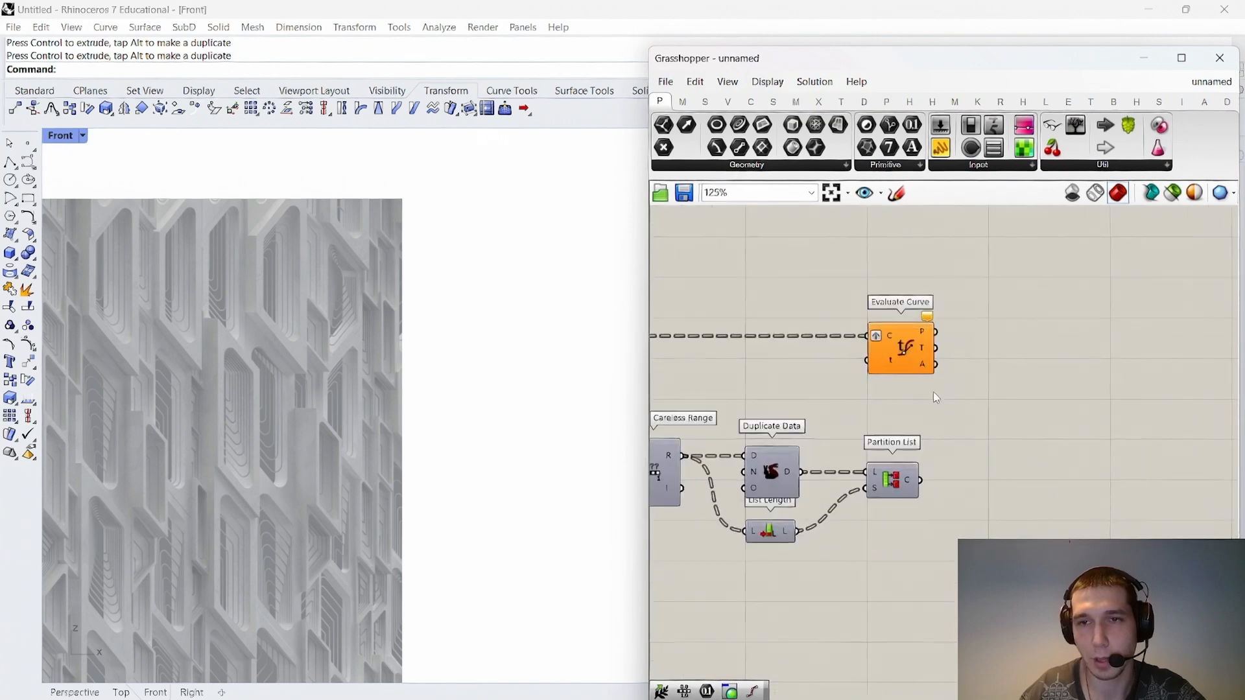
drag(921, 480, 905, 350)
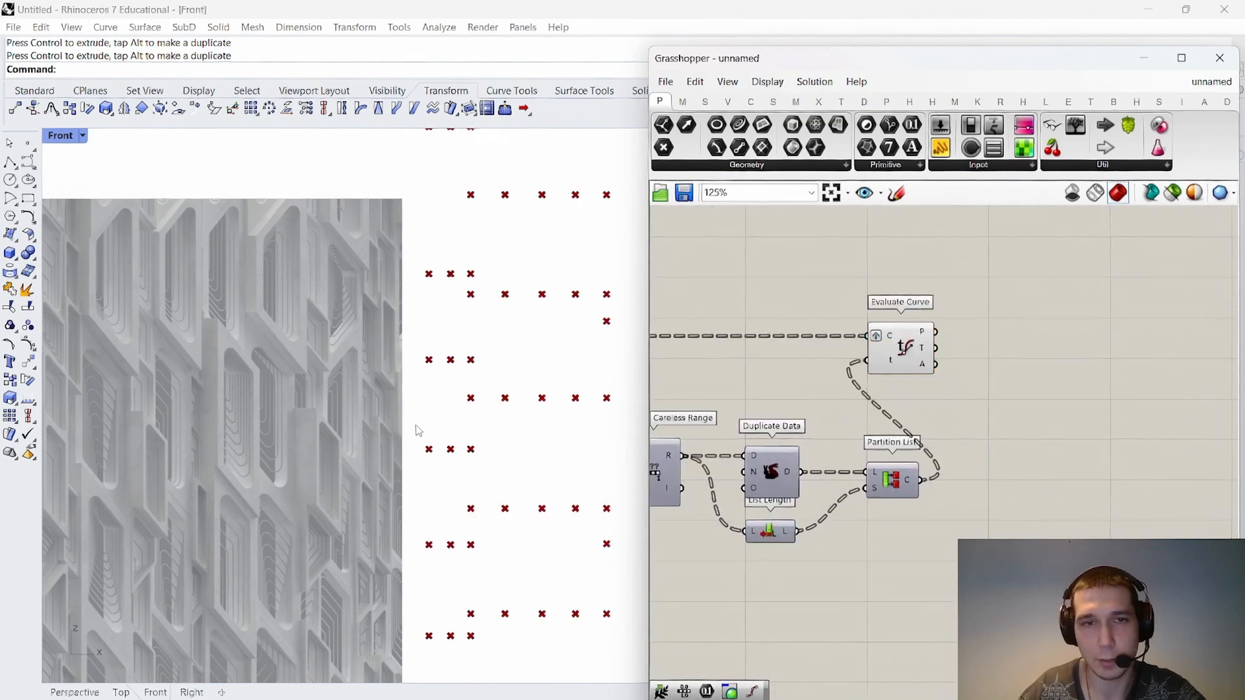
Examine the division points generated beside the reference relief, comparing their heights across neighbouring strips.
scroll(418, 430, down, 5)
scroll(487, 409, up, 3)
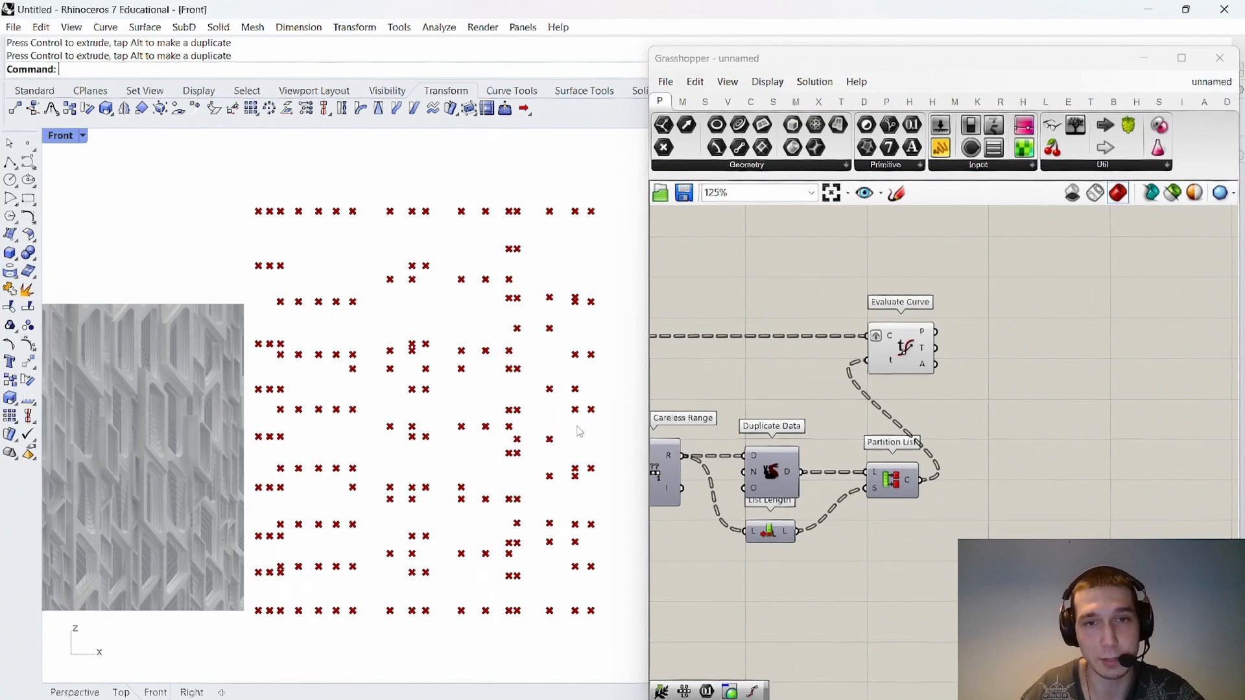
scroll(589, 312, up, 4)
scroll(584, 312, down, 3)
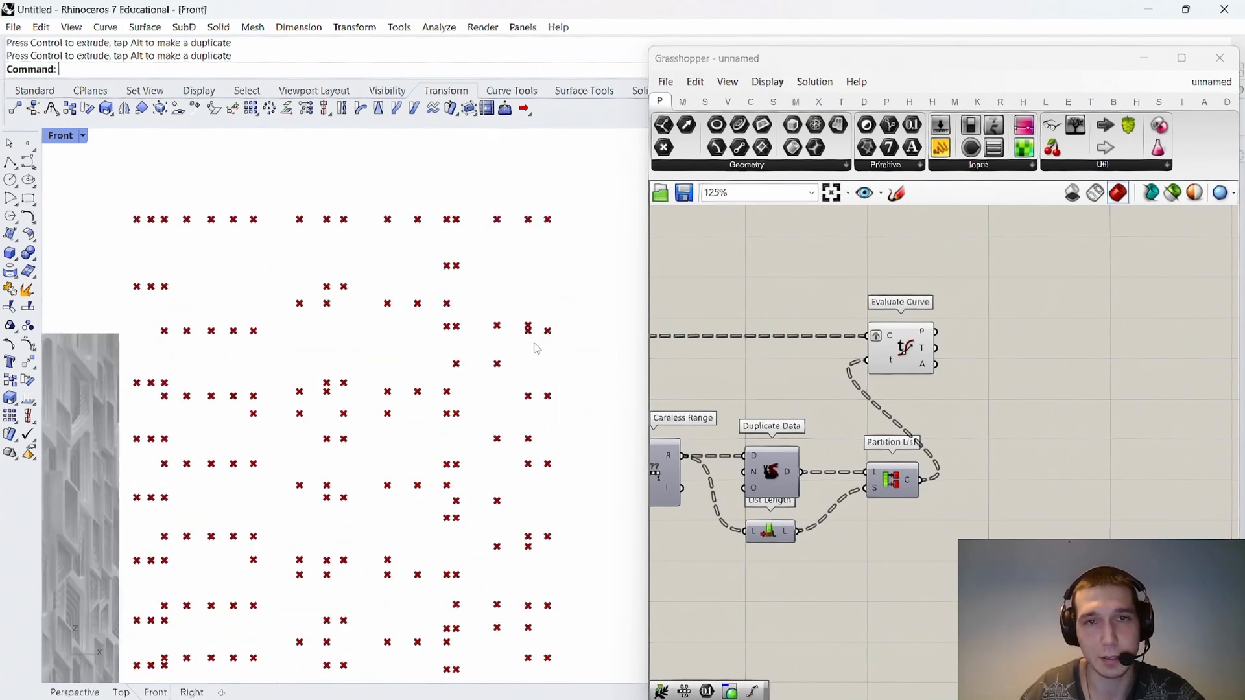
scroll(529, 448, down, 1)
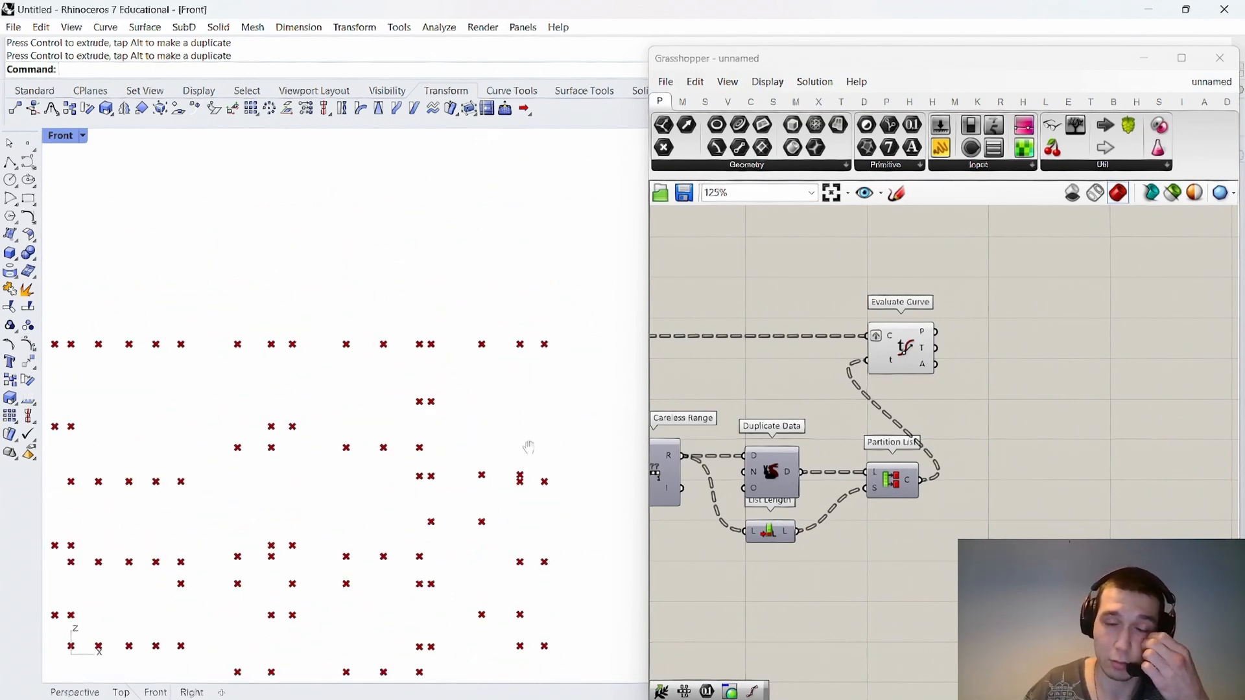
scroll(533, 379, up, 3)
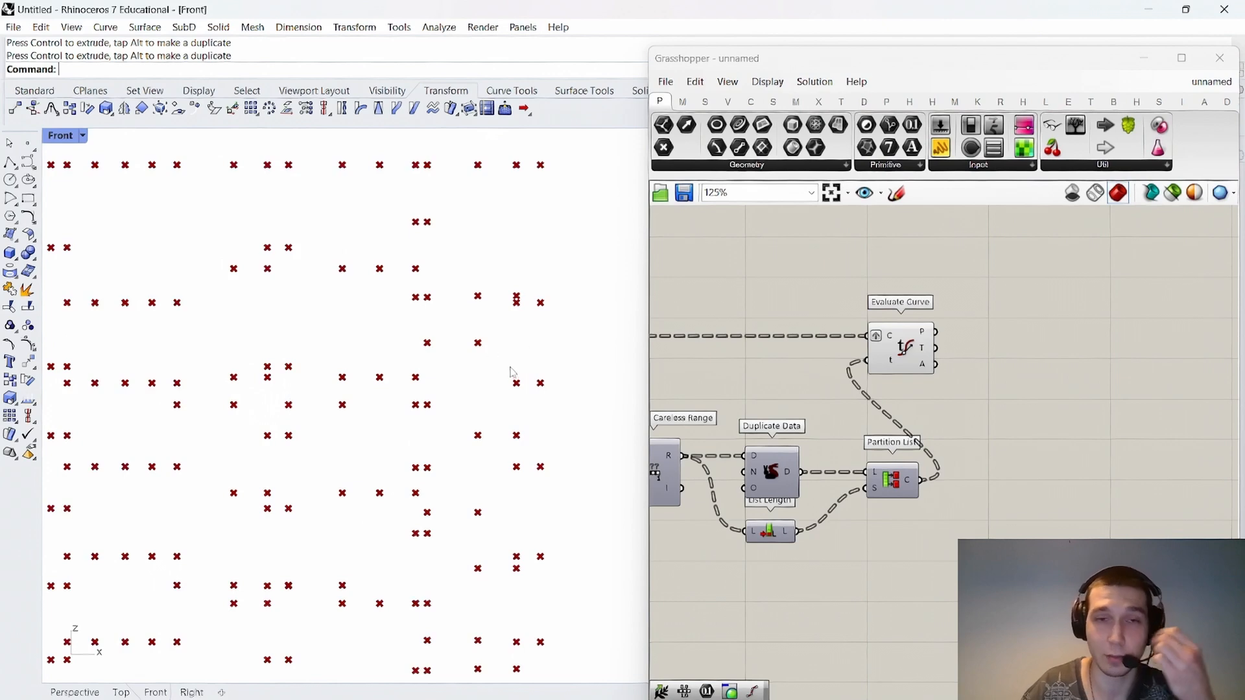
scroll(493, 393, down, 3)
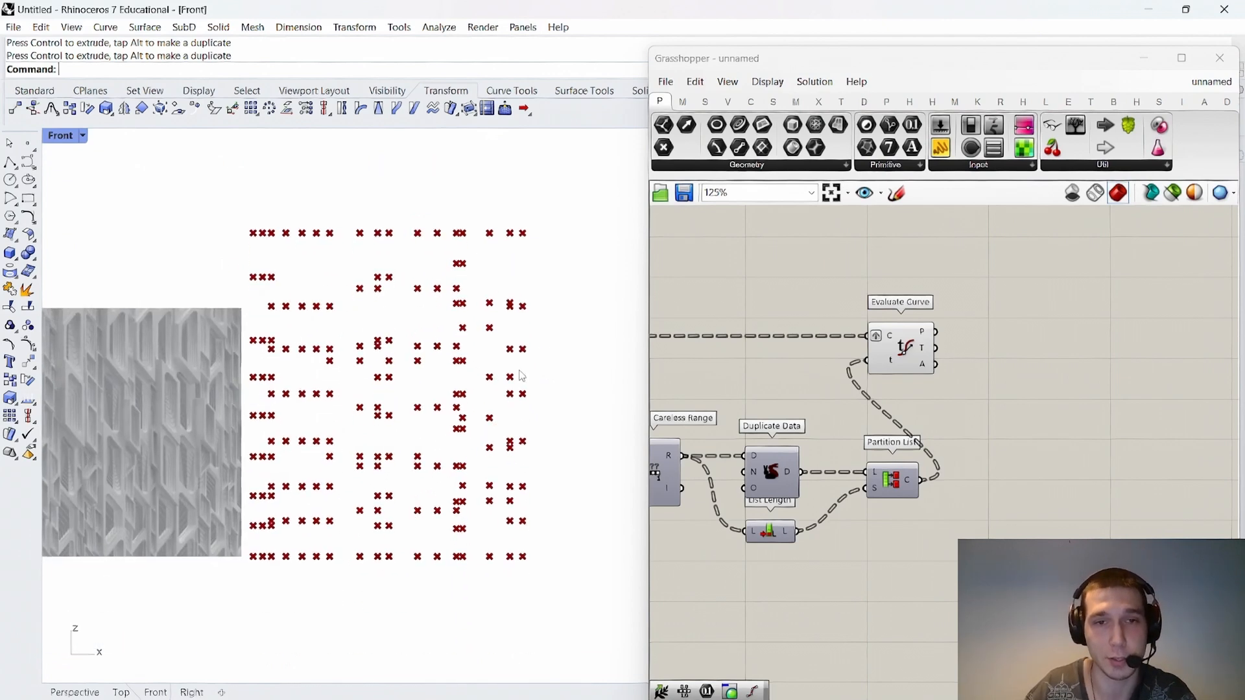
scroll(496, 364, up, 2)
scroll(835, 364, down, 3)
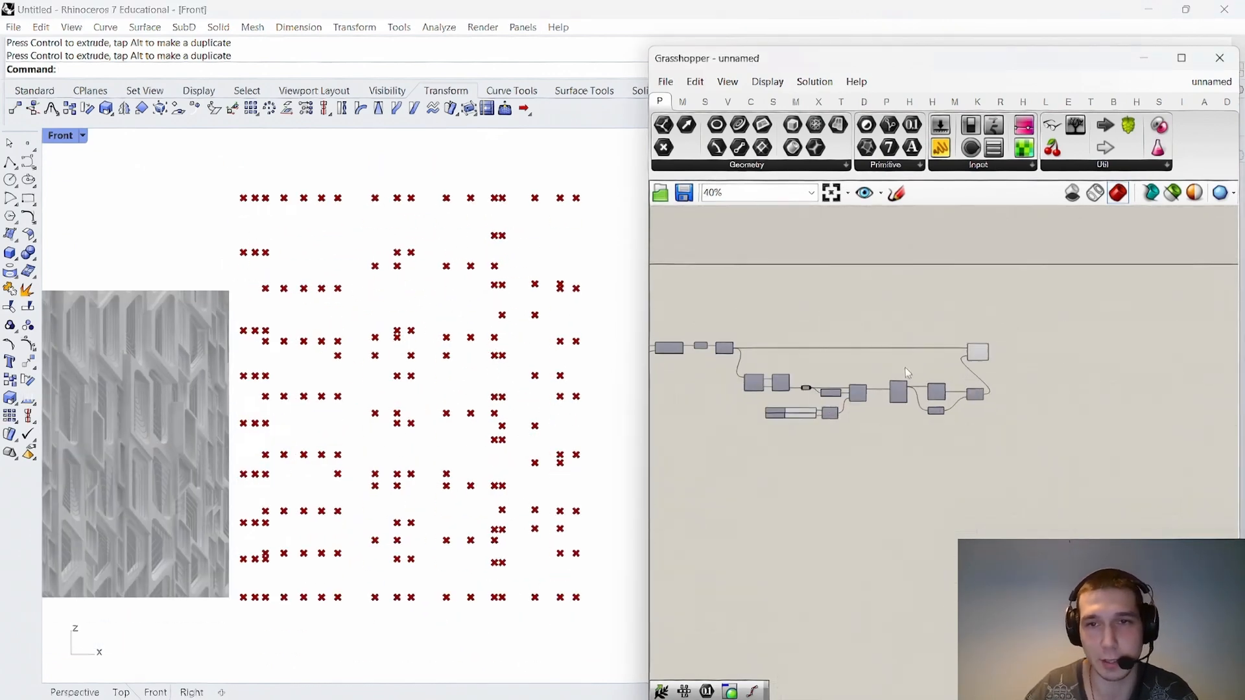
scroll(902, 390, up, 3)
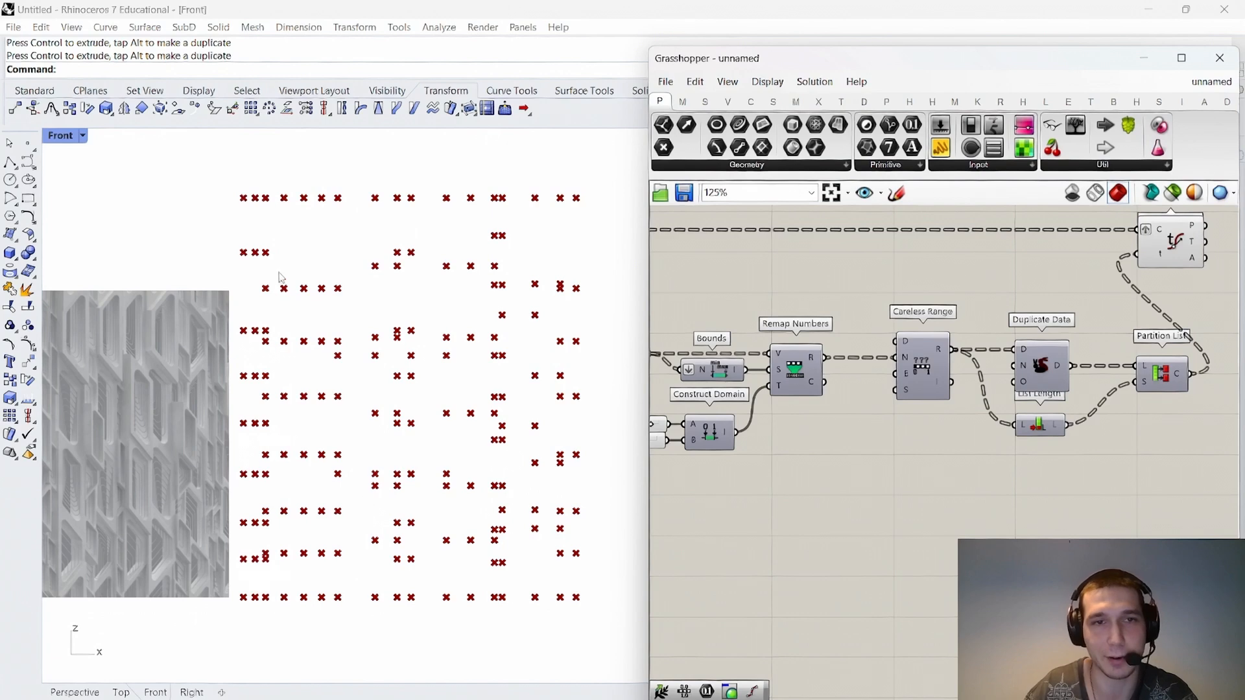
Add a Random component below Remap Numbers.
right_drag(819, 458, 903, 431)
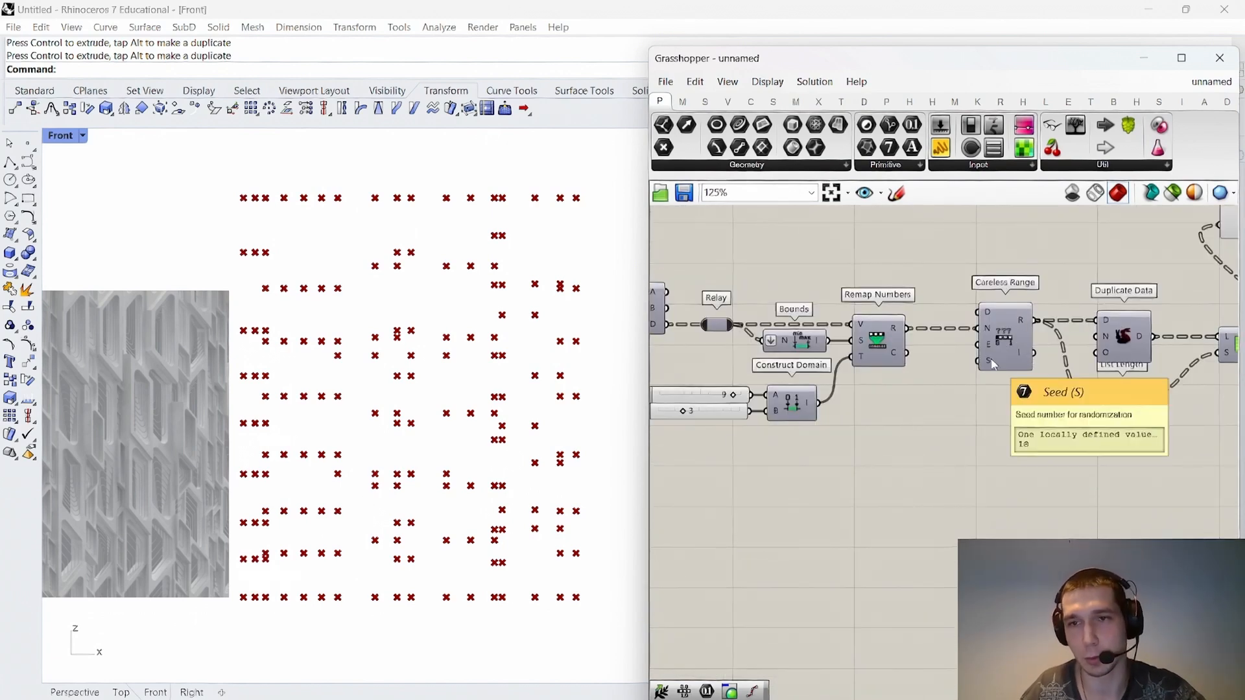
double_click(936, 480)
text(random)
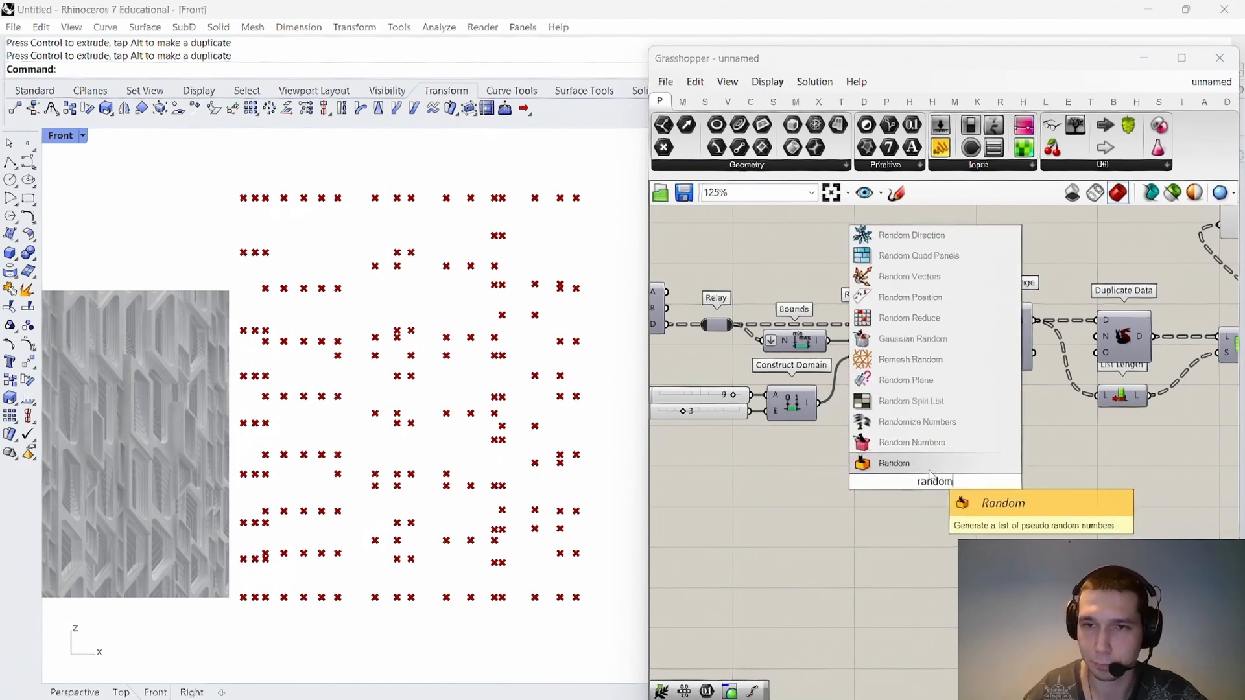
key(Return)
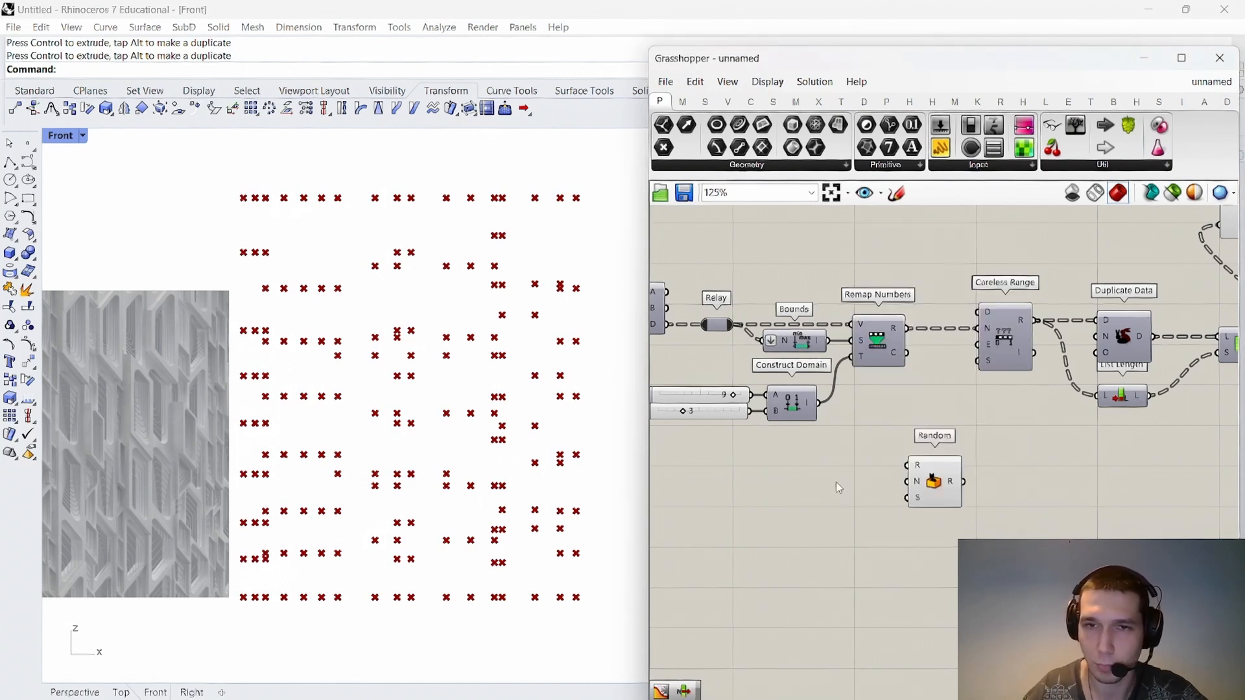
Create a panel containing "0 to 100", connect it to the R input of Random, and shift Random closer to Construct Domain.
double_click(835, 482)
text(//0 to 1)
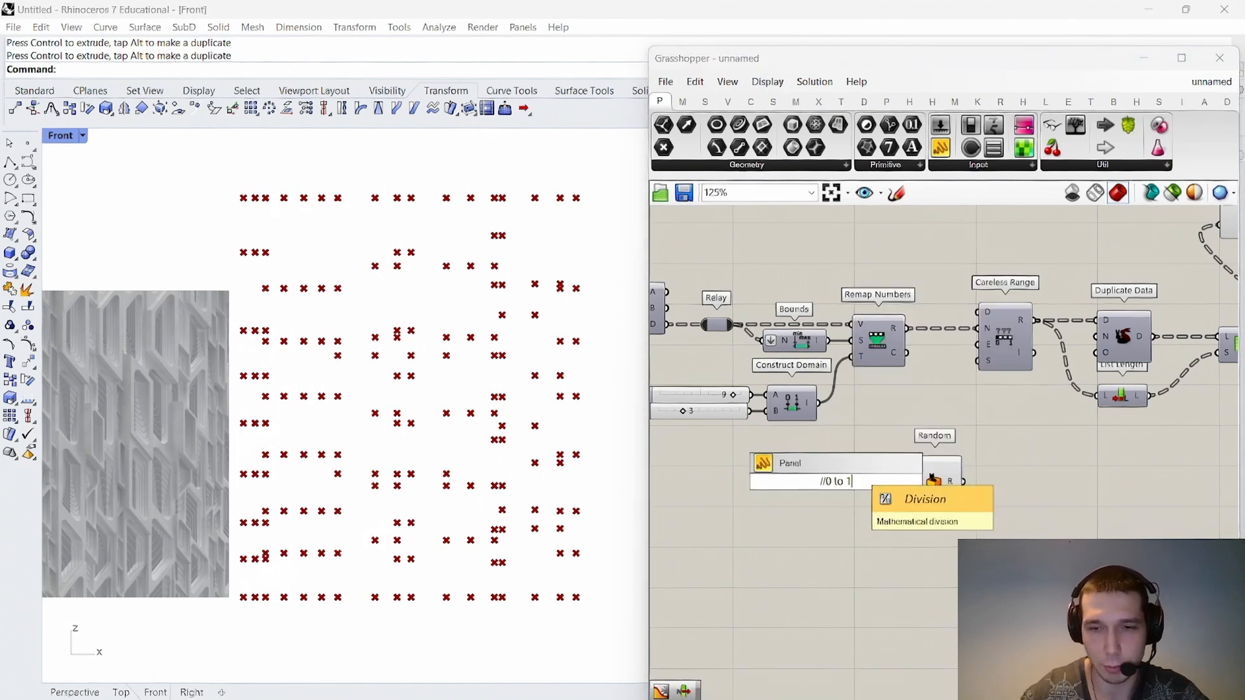
text(00)
key(Return)
click(840, 477)
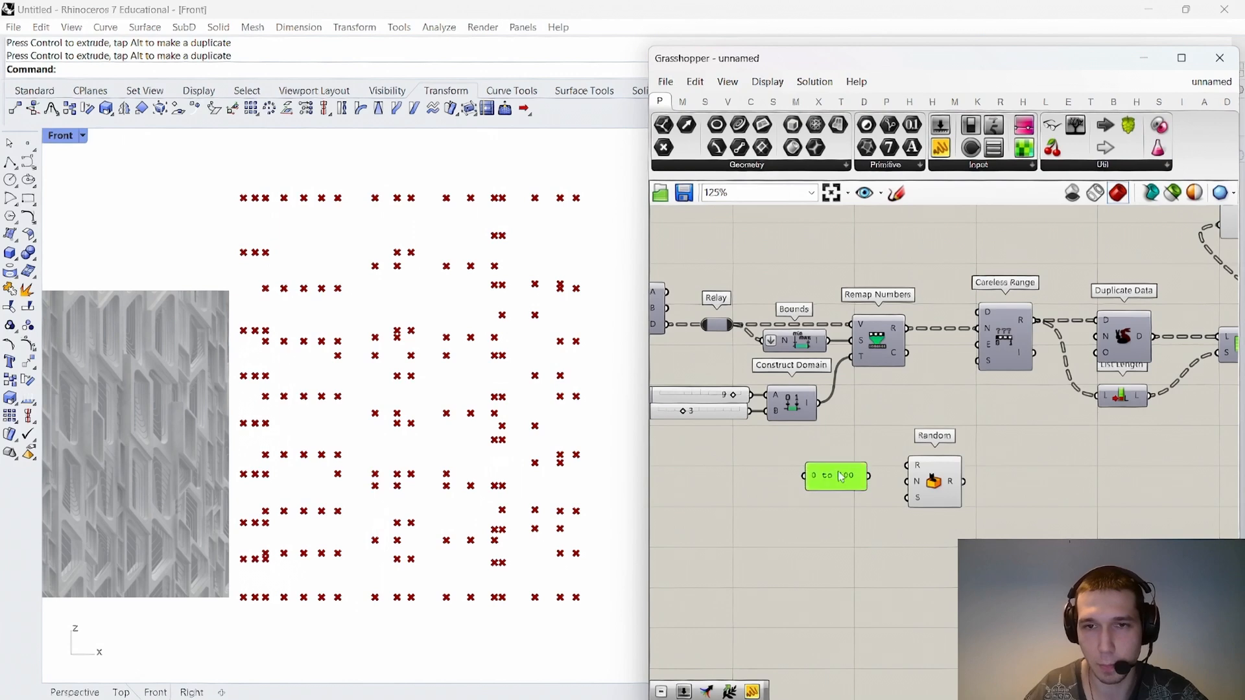
drag(841, 477, 907, 465)
drag(929, 473, 875, 472)
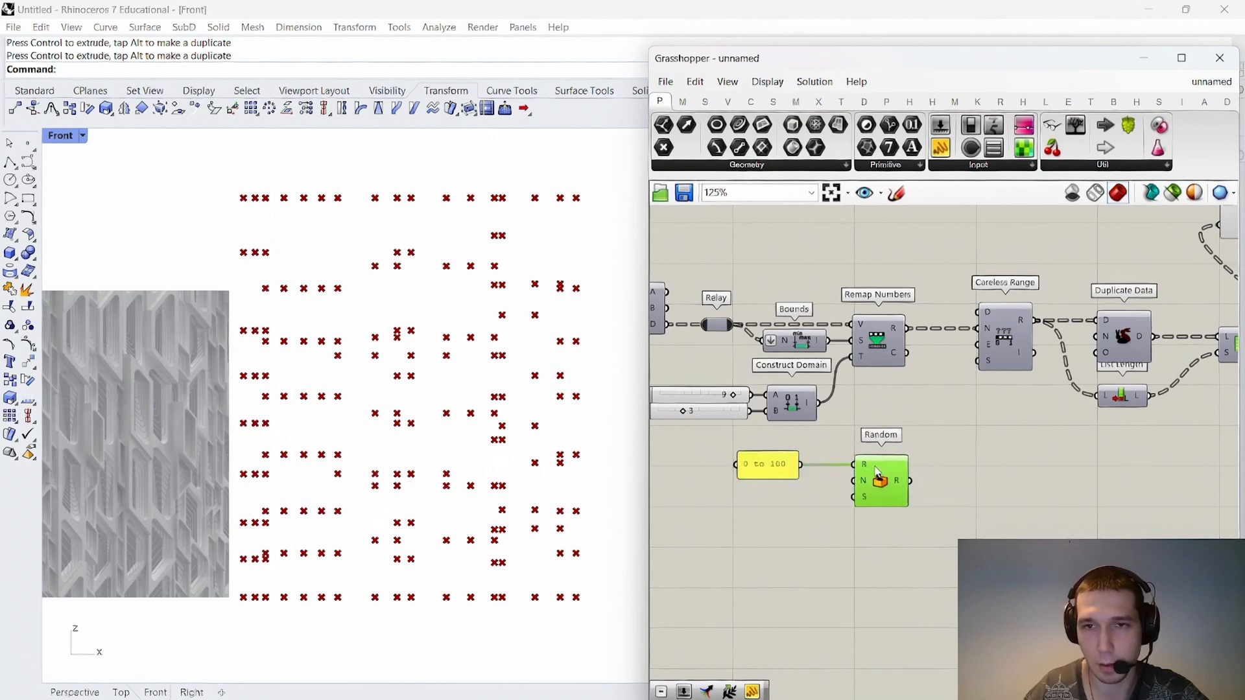
Add a Tree Statistics component below the domain sliders.
right_drag(882, 456, 925, 403)
double_click(836, 493)
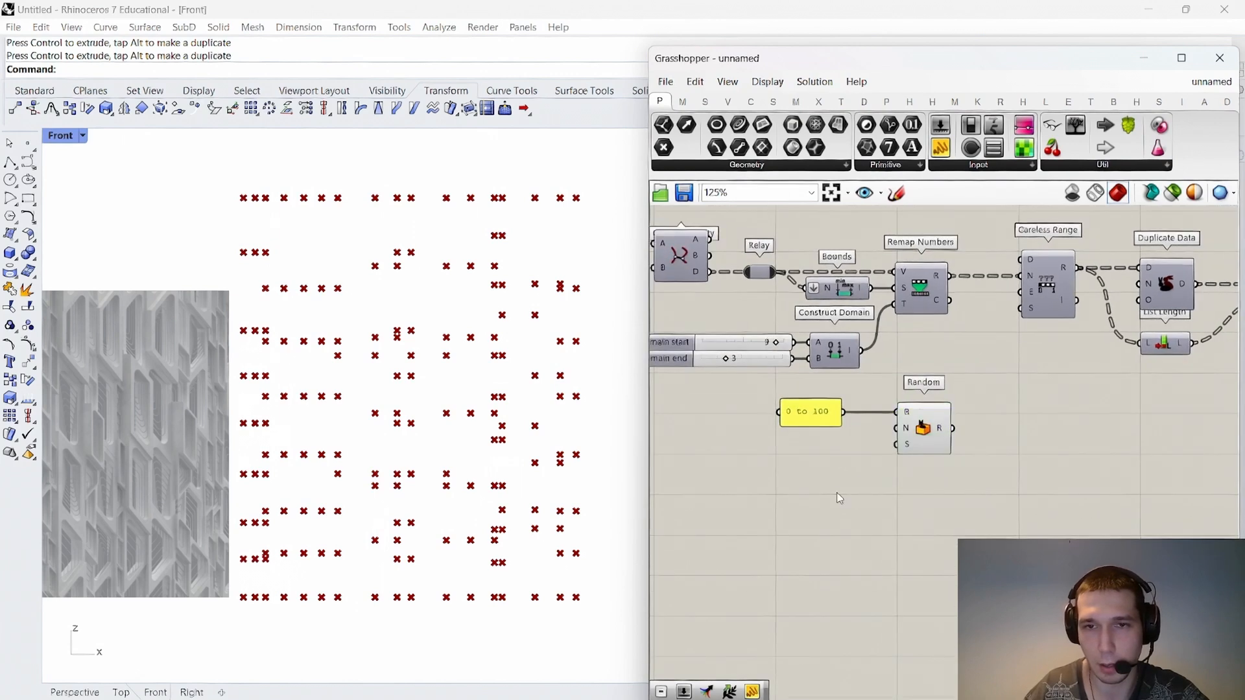
click(925, 401)
scroll(926, 402, down, 3)
scroll(766, 301, up, 3)
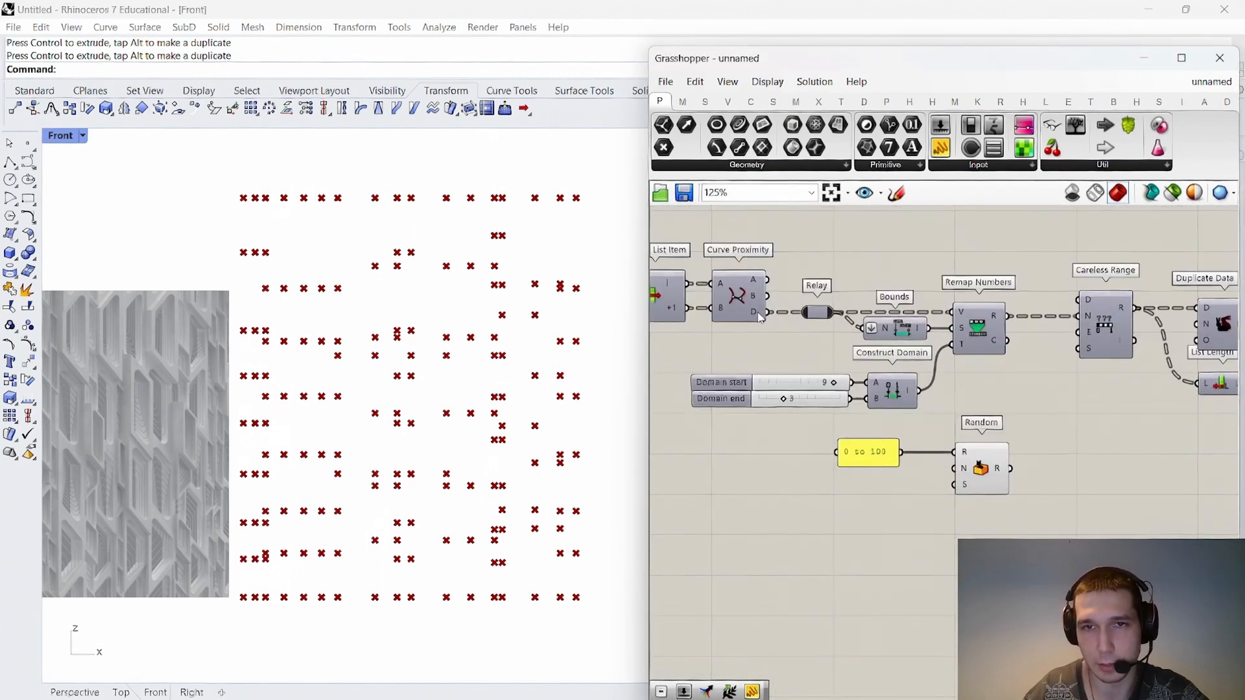
double_click(860, 521)
text(tree sl)
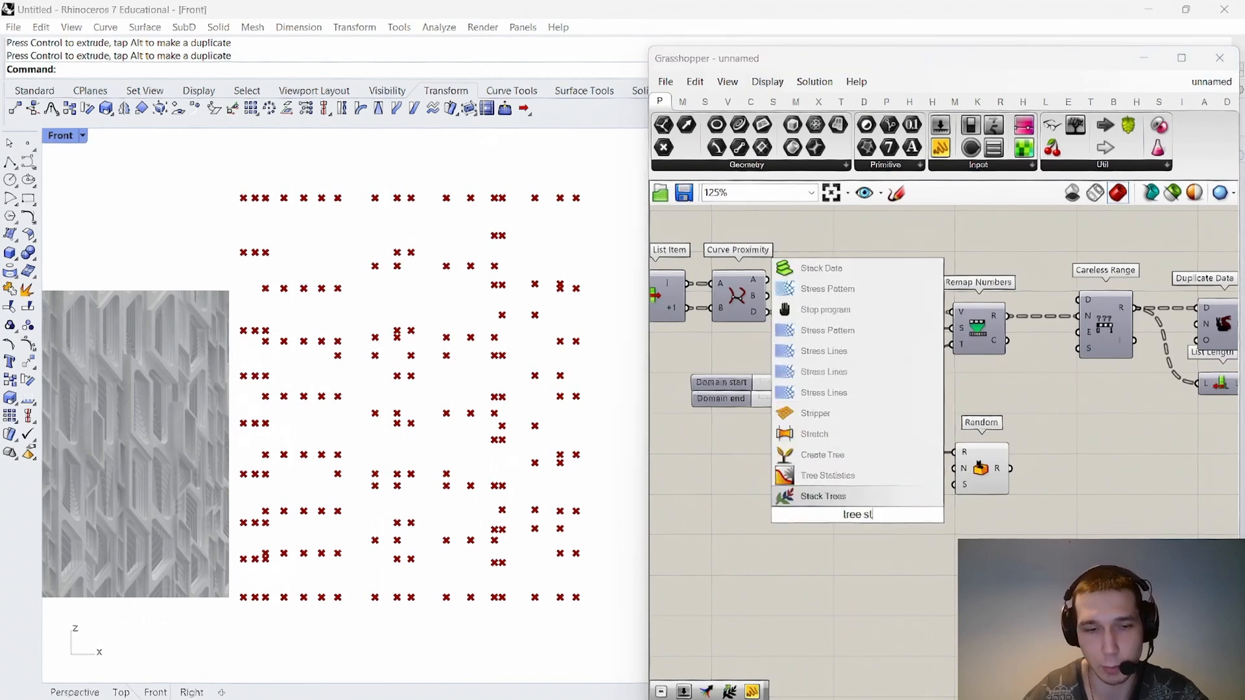
text(at)
key(Return)
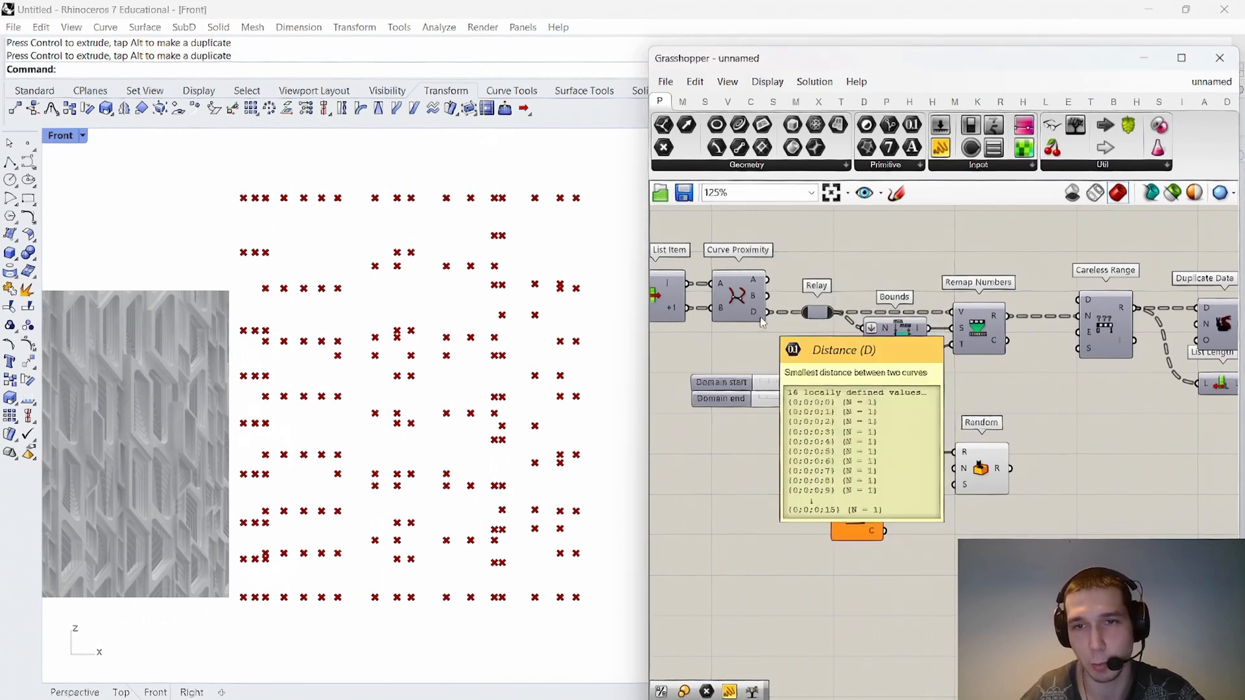
Connect Curve Proximity's D output to Tree Statistics and its C output to Random's N input, then tidy the component positions.
drag(767, 312, 954, 468)
drag(792, 467, 819, 445)
click(945, 504)
right_drag(946, 504, 916, 498)
drag(843, 443, 868, 444)
click(905, 500)
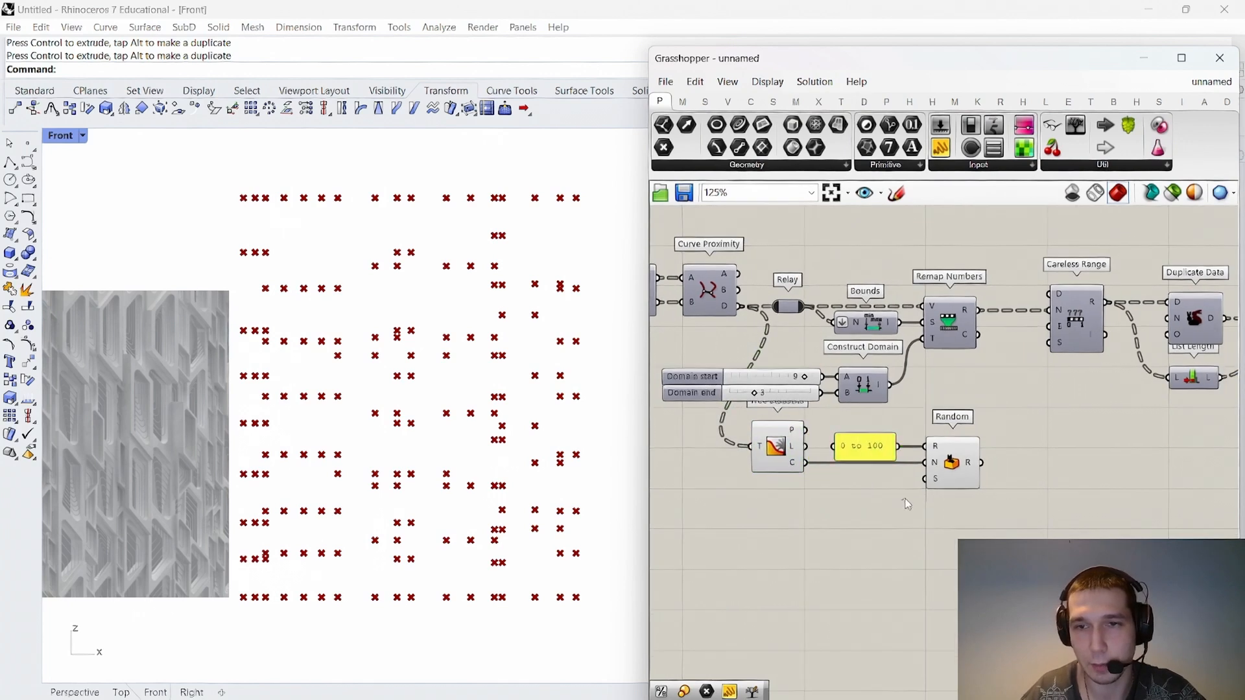
Add a number slider starting at 0 below Random and connect it to Random's S input.
right_drag(966, 467, 834, 507)
double_click(719, 576)
text(0 )
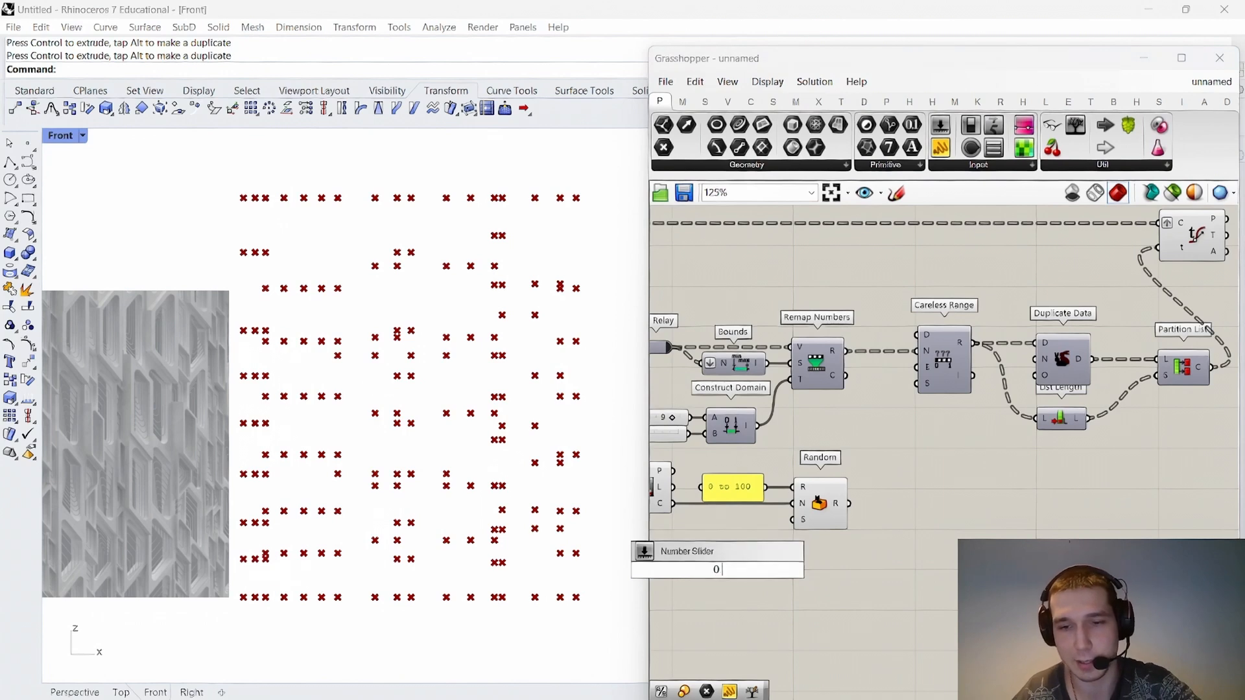
text(to 10)
key(Return)
right_drag(763, 553, 860, 500)
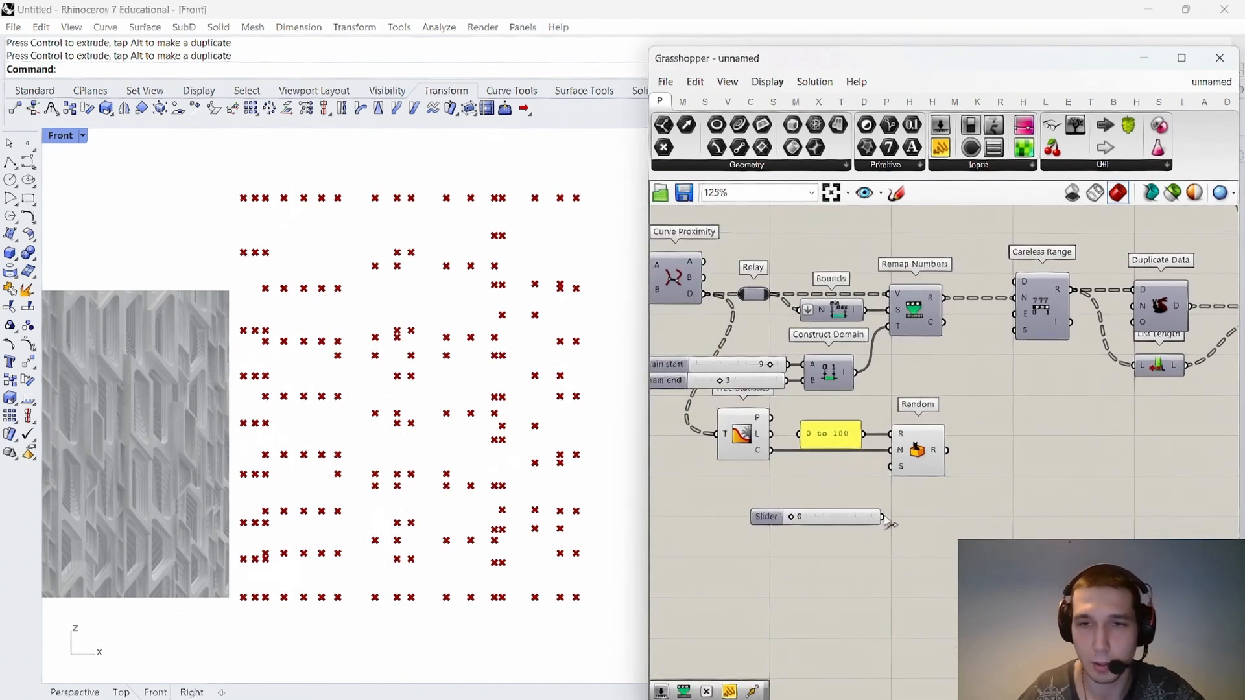
drag(883, 517, 902, 469)
right_drag(905, 473, 869, 530)
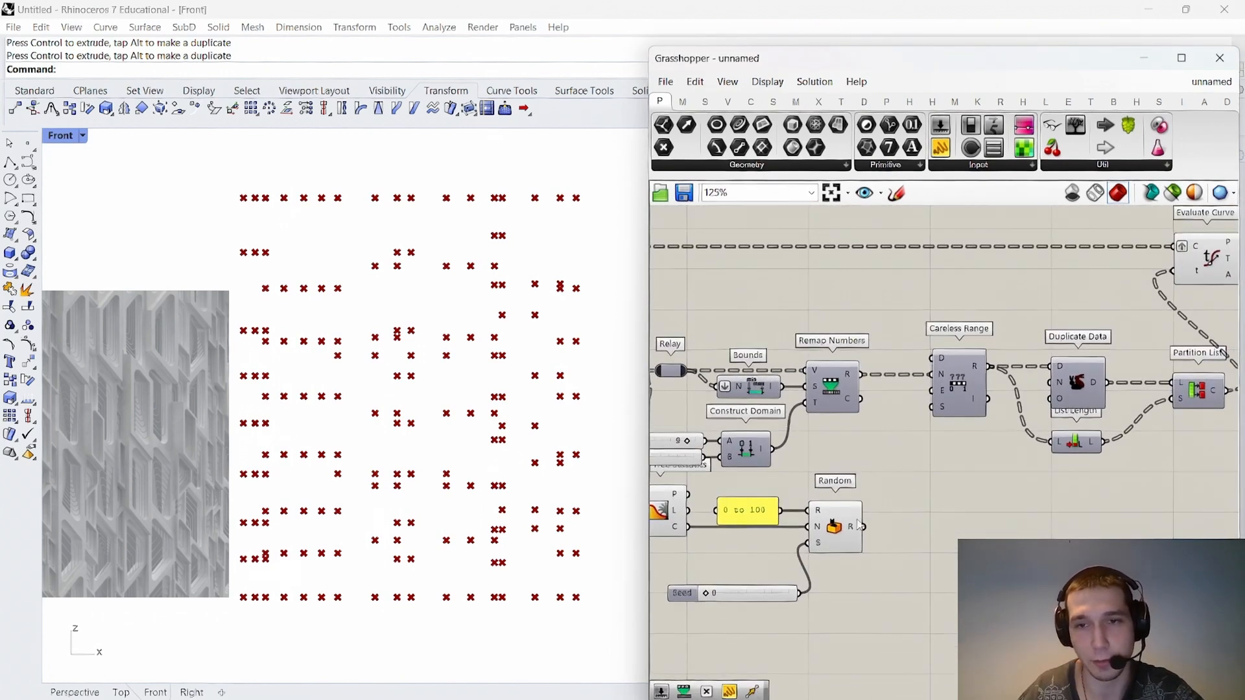
Graft Random's R output and connect it to the S input of Careless Range.
right_click(854, 529)
click(895, 588)
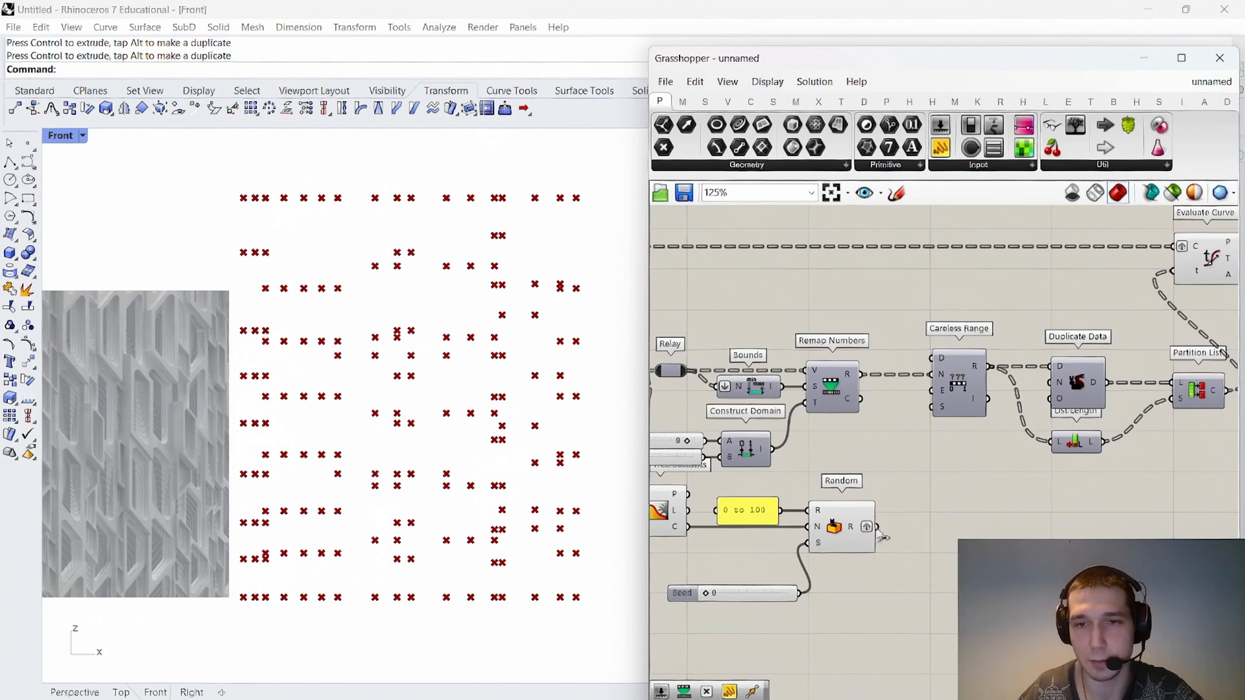
drag(880, 528, 932, 407)
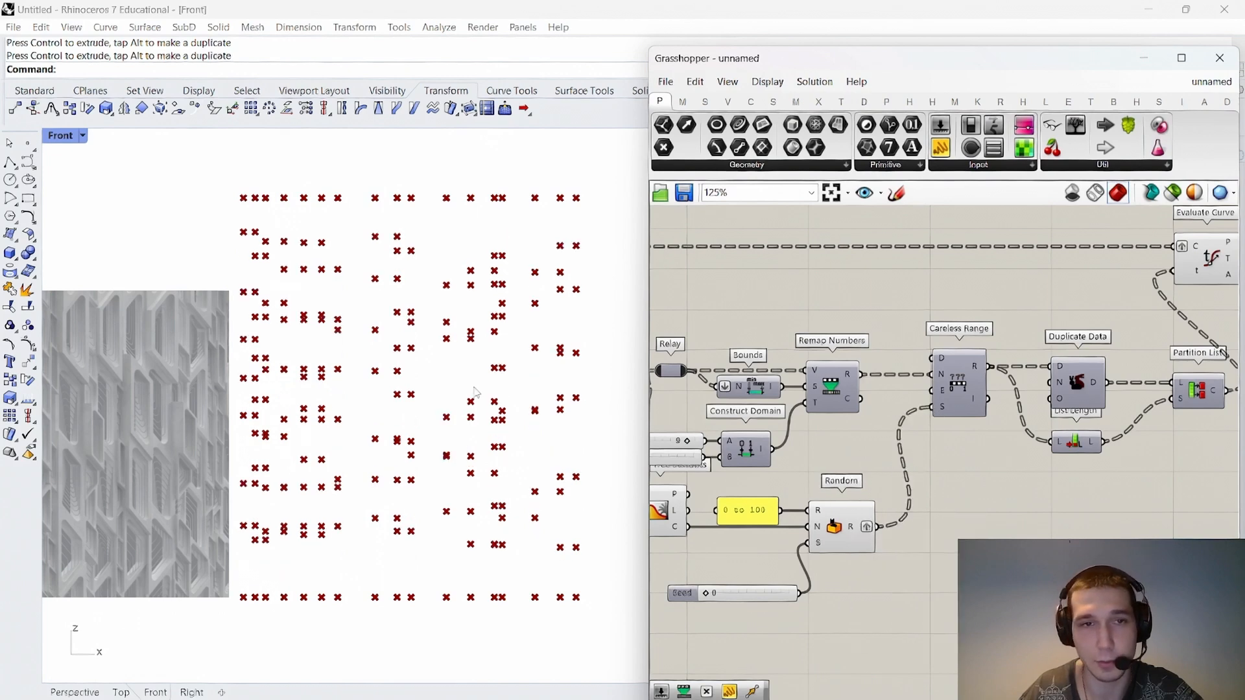
Set the Seed slider feeding Random to 40.
scroll(837, 545, up, 3)
drag(814, 525, 869, 527)
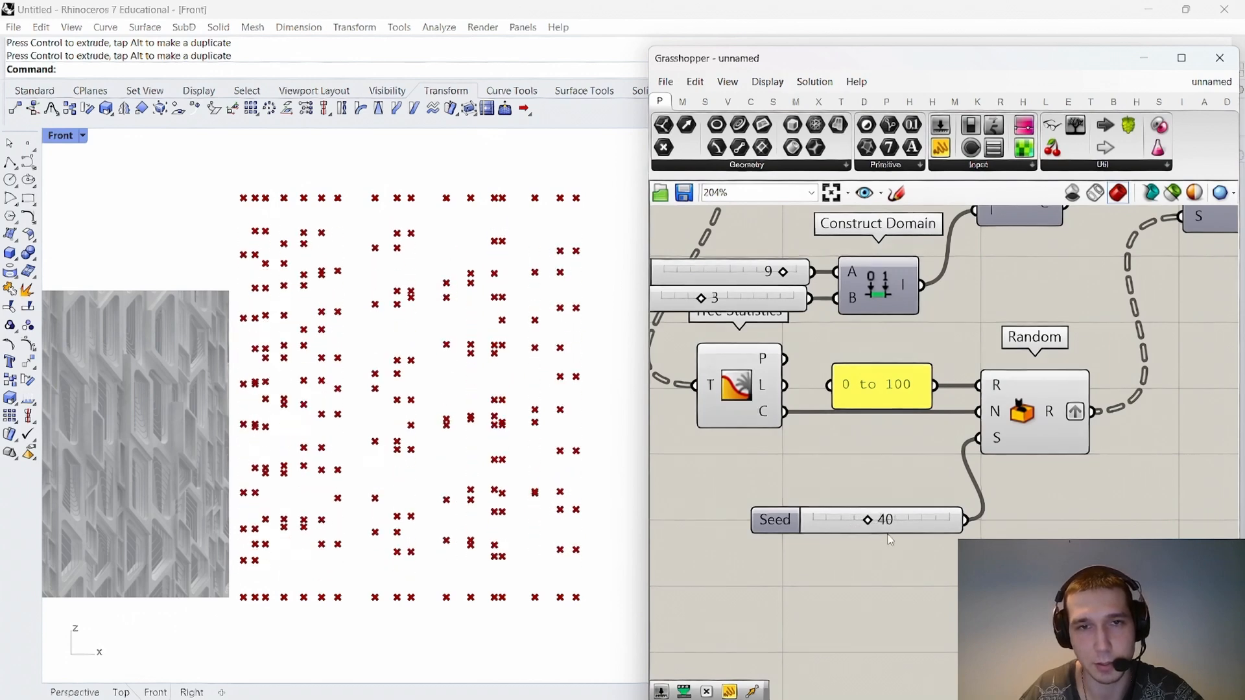
scroll(869, 524, down, 5)
Move Evaluate Curve farther from Partition List and reparameterize its C input.
scroll(879, 415, up, 4)
drag(879, 415, 984, 417)
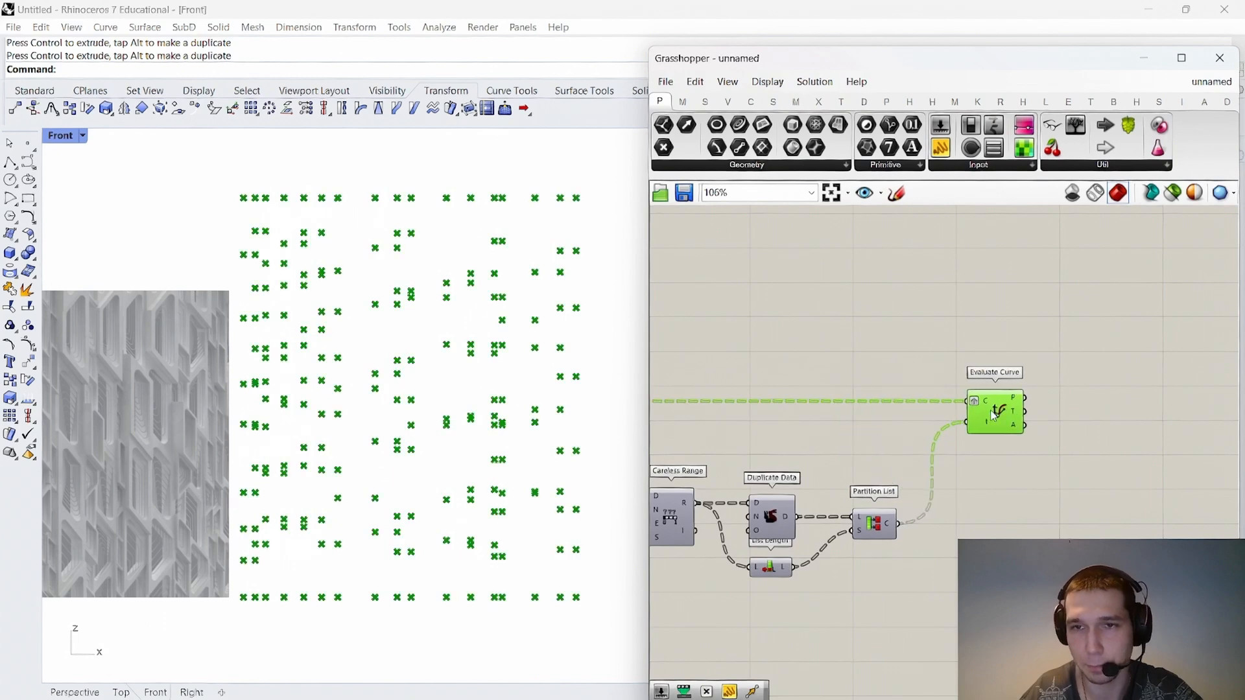
right_drag(1047, 421, 967, 427)
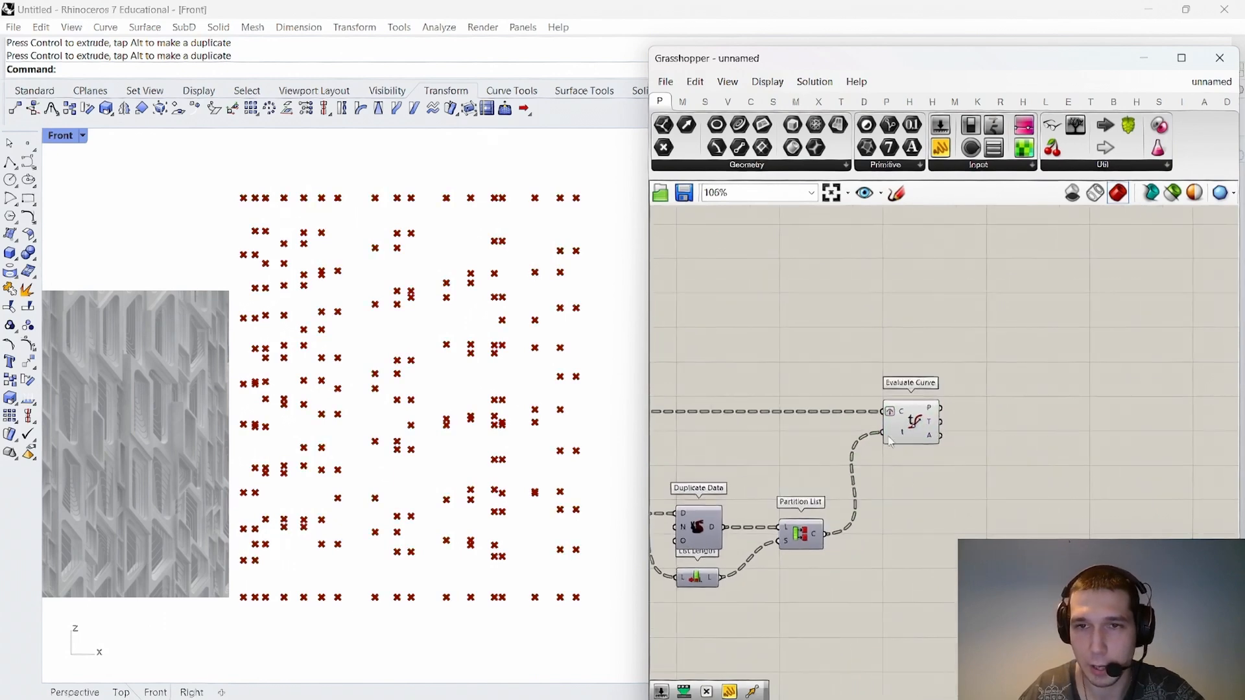
scroll(902, 419, up, 3)
right_click(899, 419)
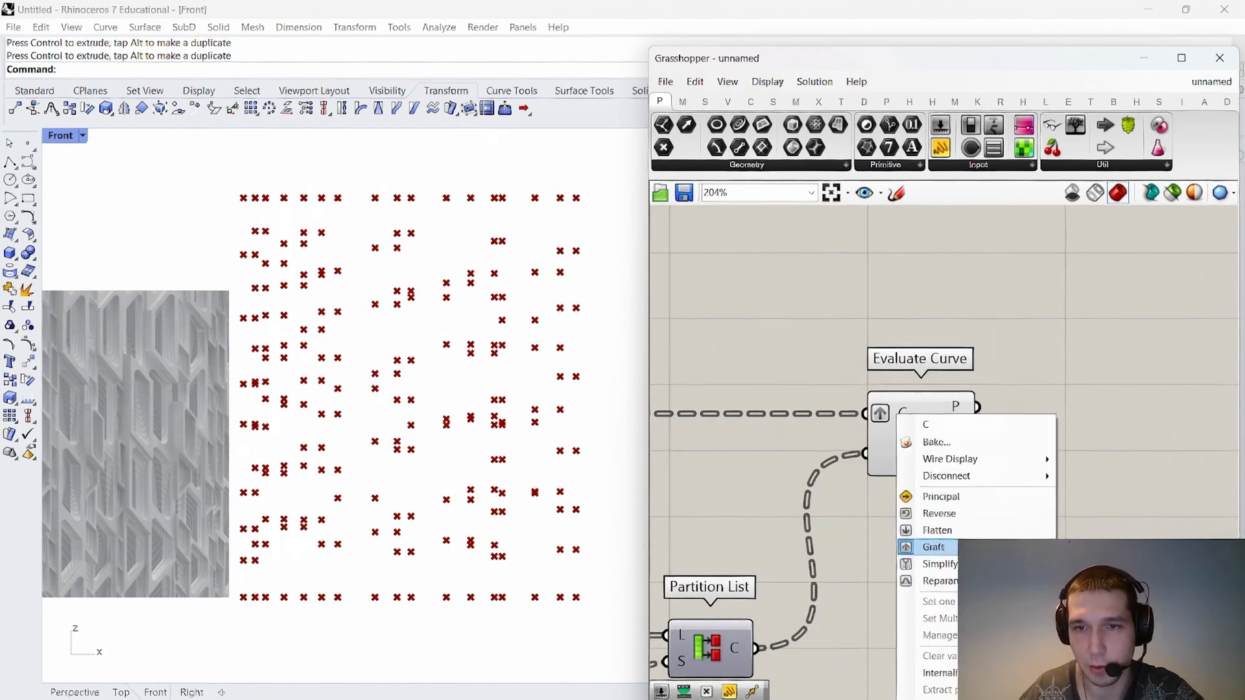
click(924, 580)
drag(925, 431, 952, 431)
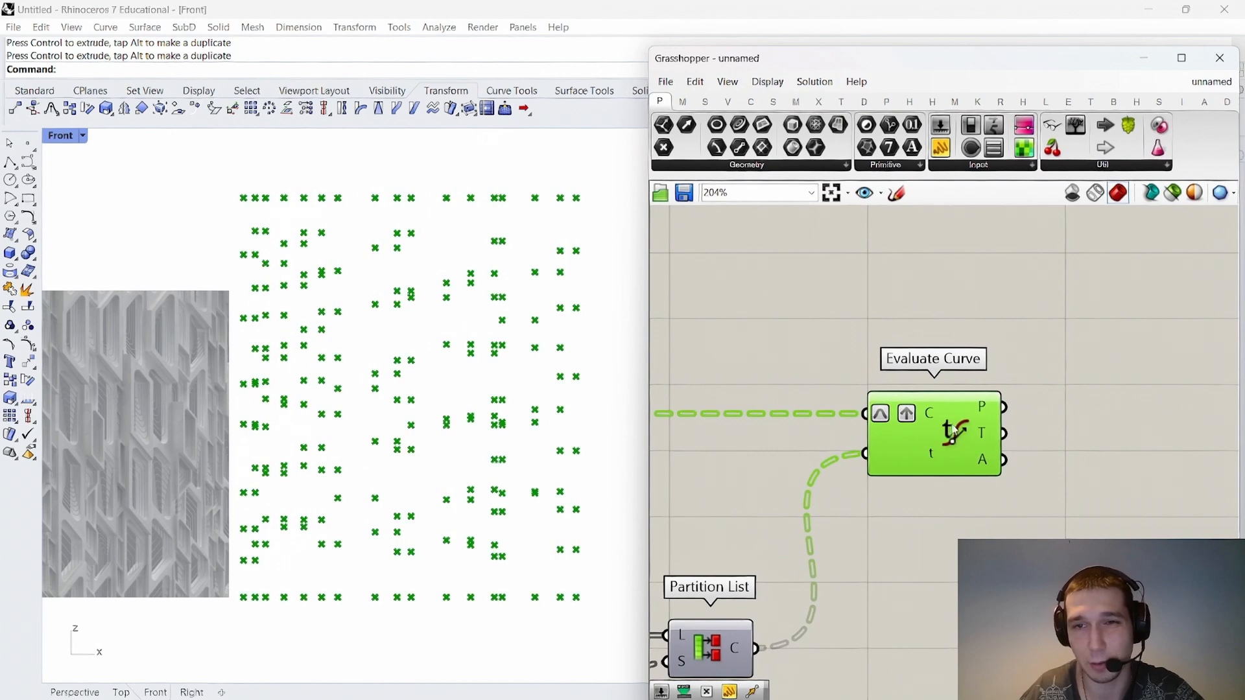
scroll(953, 431, down, 9)
scroll(1076, 409, up, 4)
right_drag(874, 435, 892, 399)
right_drag(1161, 403, 968, 398)
scroll(968, 397, up, 3)
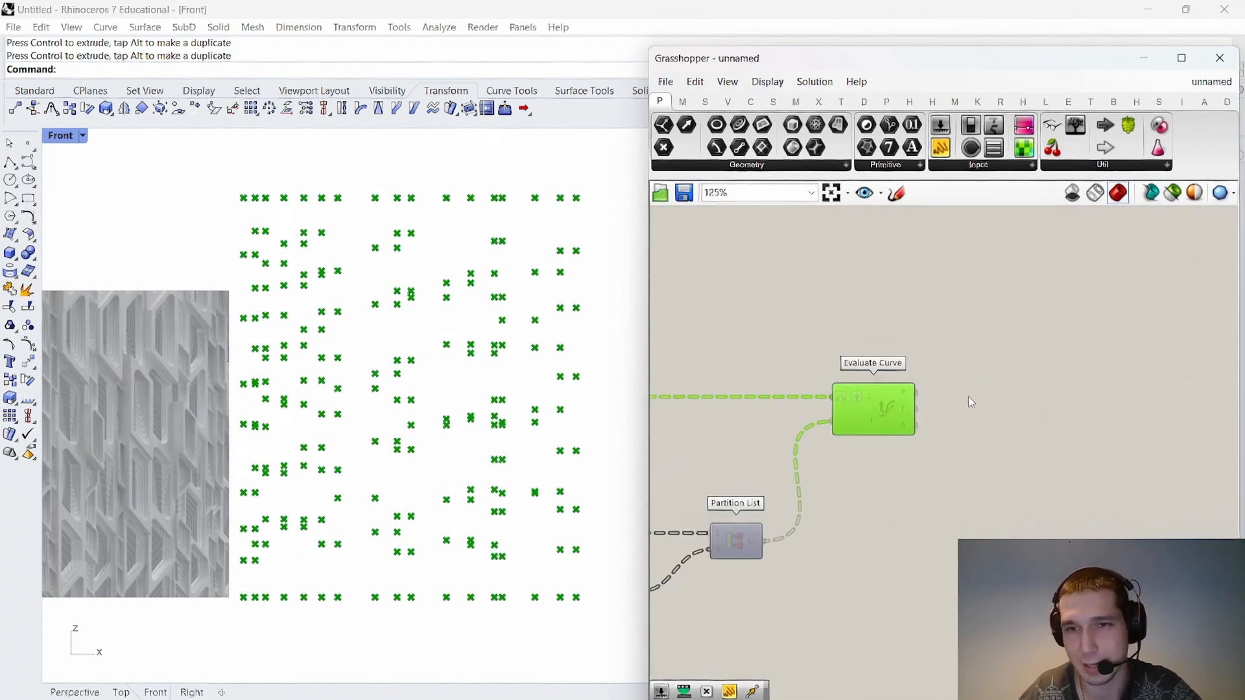
scroll(971, 402, up, 1)
scroll(928, 438, down, 5)
scroll(907, 422, up, 8)
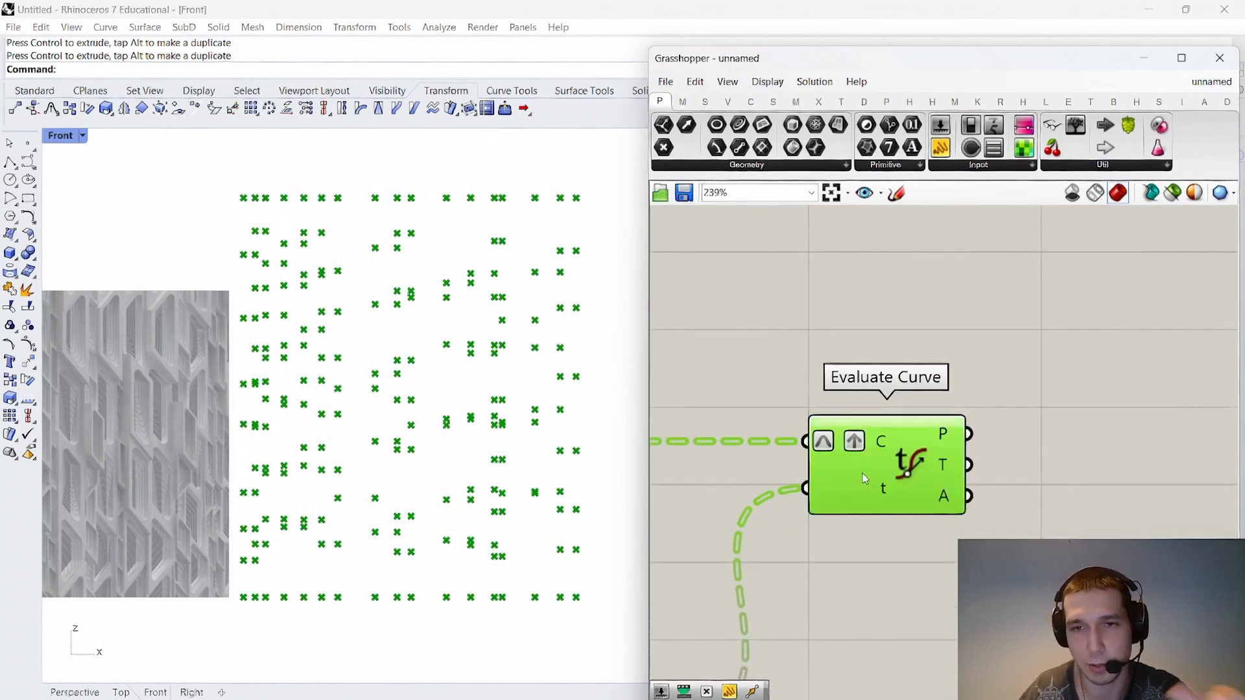
mouse_move(860, 472)
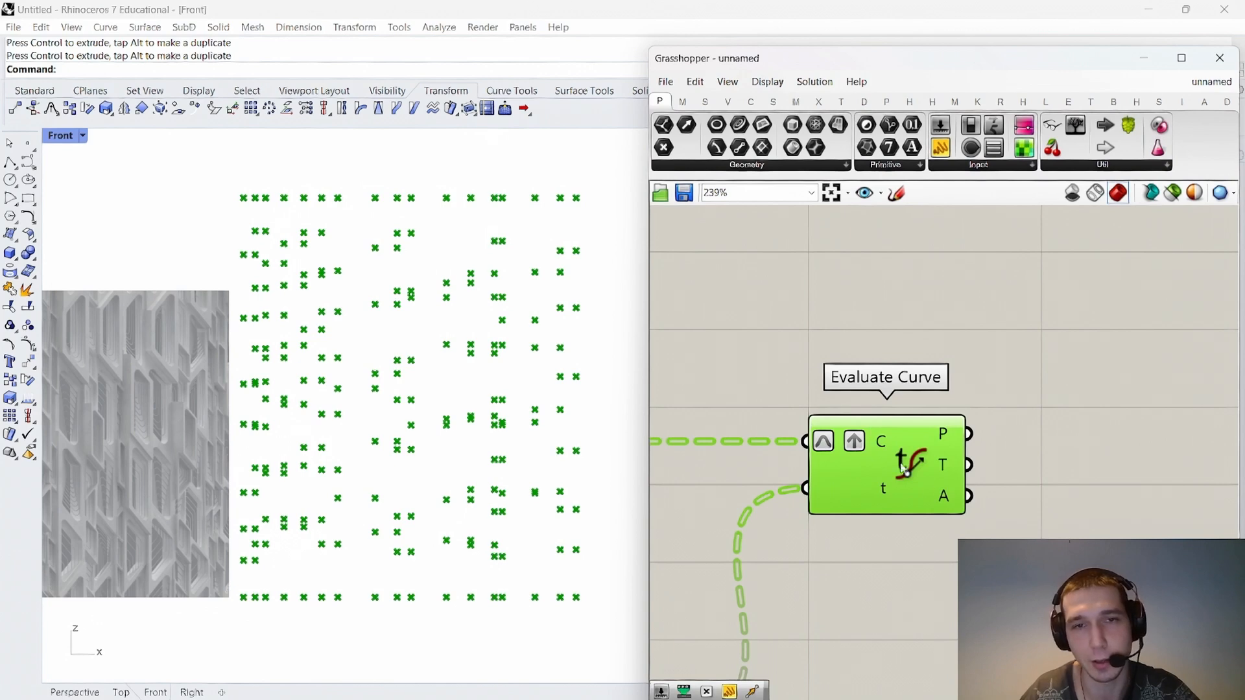
scroll(815, 437, down, 10)
scroll(814, 437, up, 6)
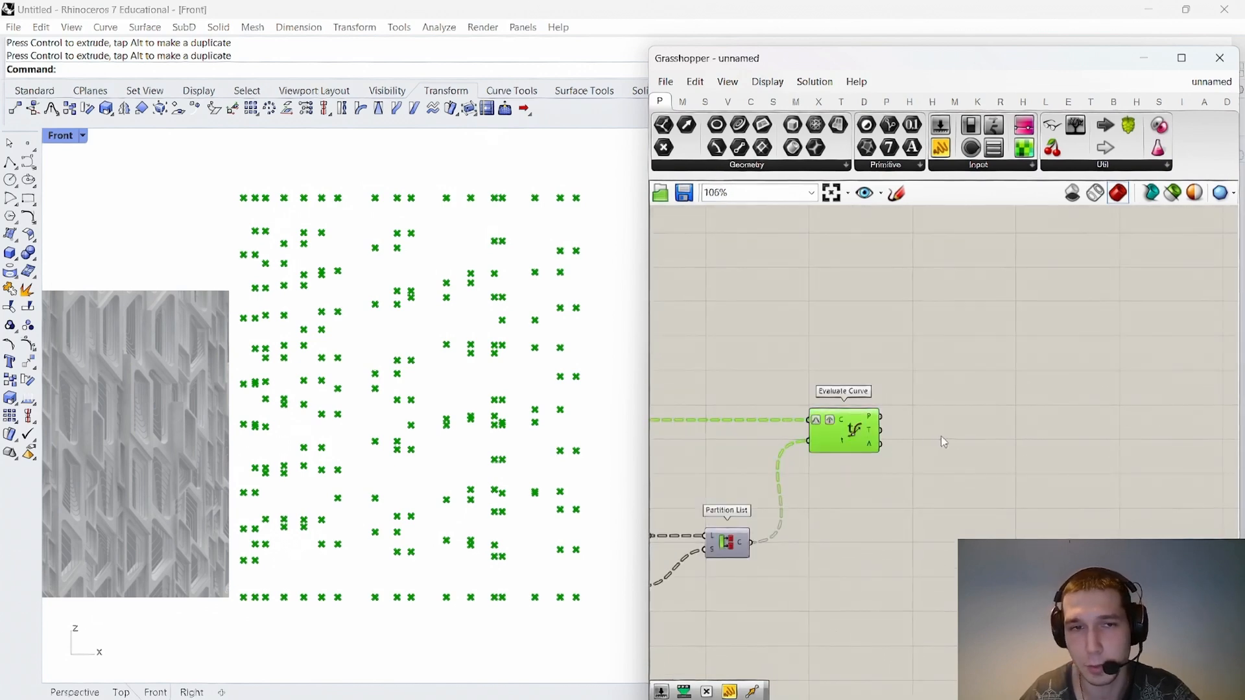
scroll(940, 436, down, 2)
scroll(934, 442, up, 2)
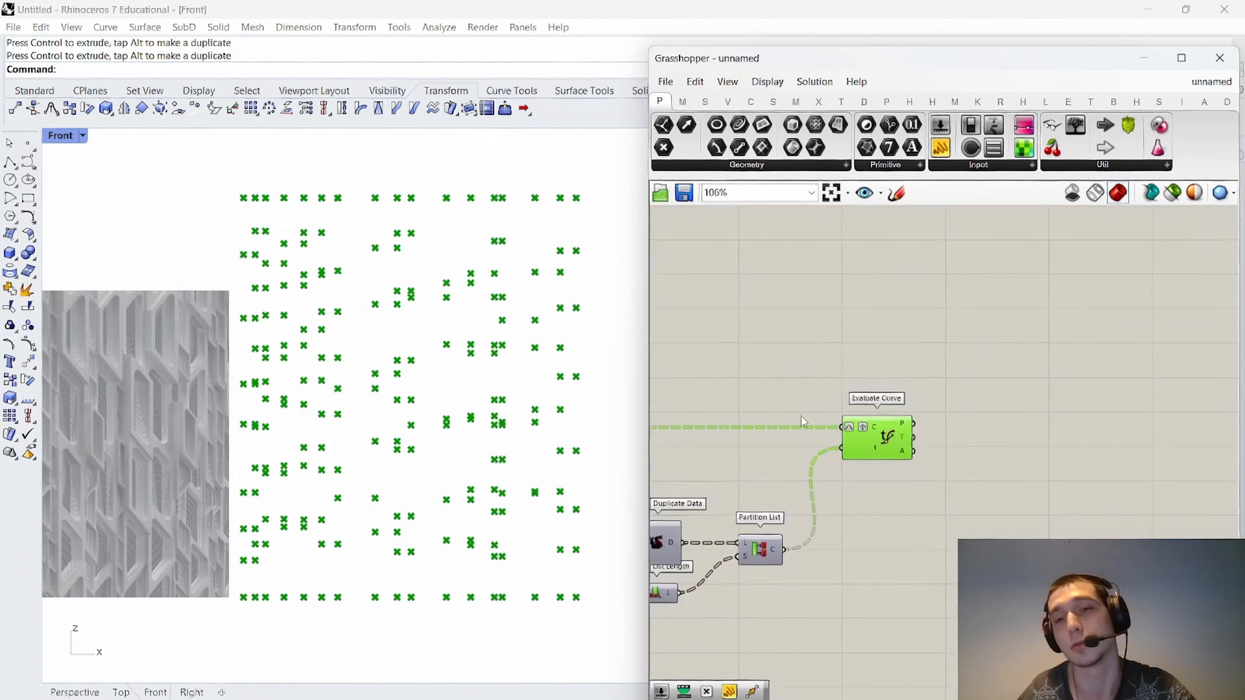
scroll(947, 447, down, 1)
right_drag(1008, 443, 910, 438)
scroll(909, 440, up, 2)
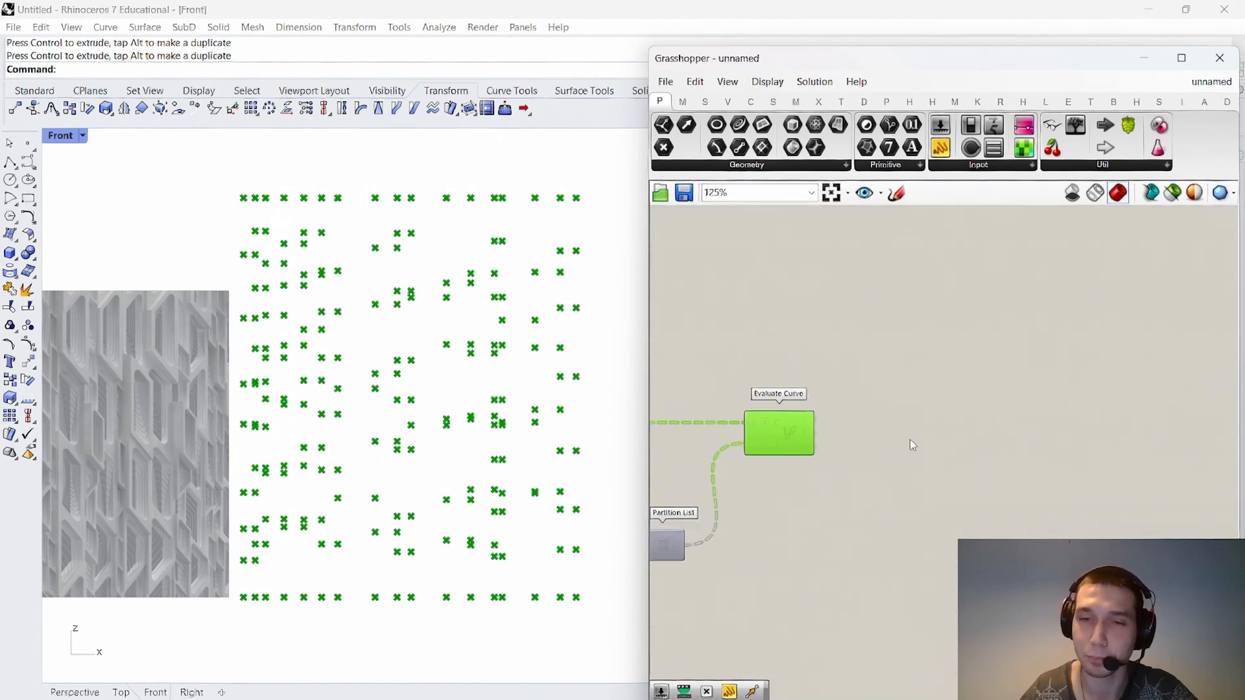
click(910, 440)
scroll(909, 441, down, 1)
mouse_move(805, 420)
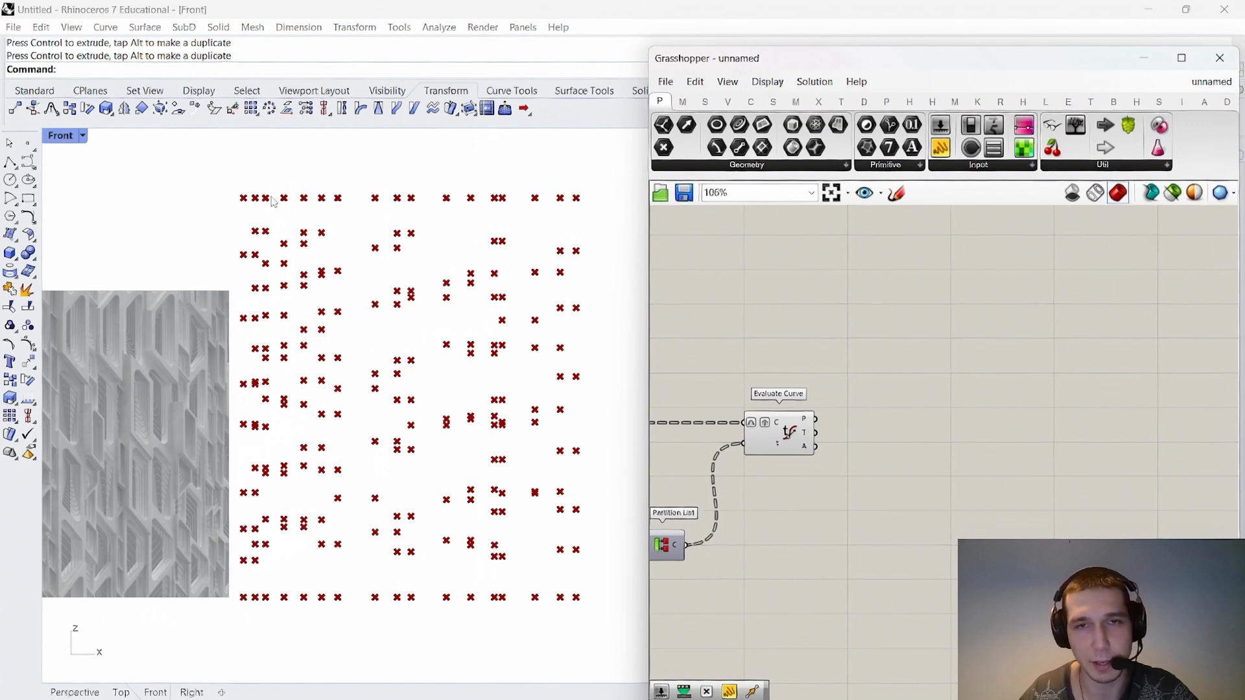
Examine the reference relief image up close and compare it with the Evaluate Curve points in the Front viewport.
right_drag(72, 444, 375, 378)
scroll(425, 395, up, 2)
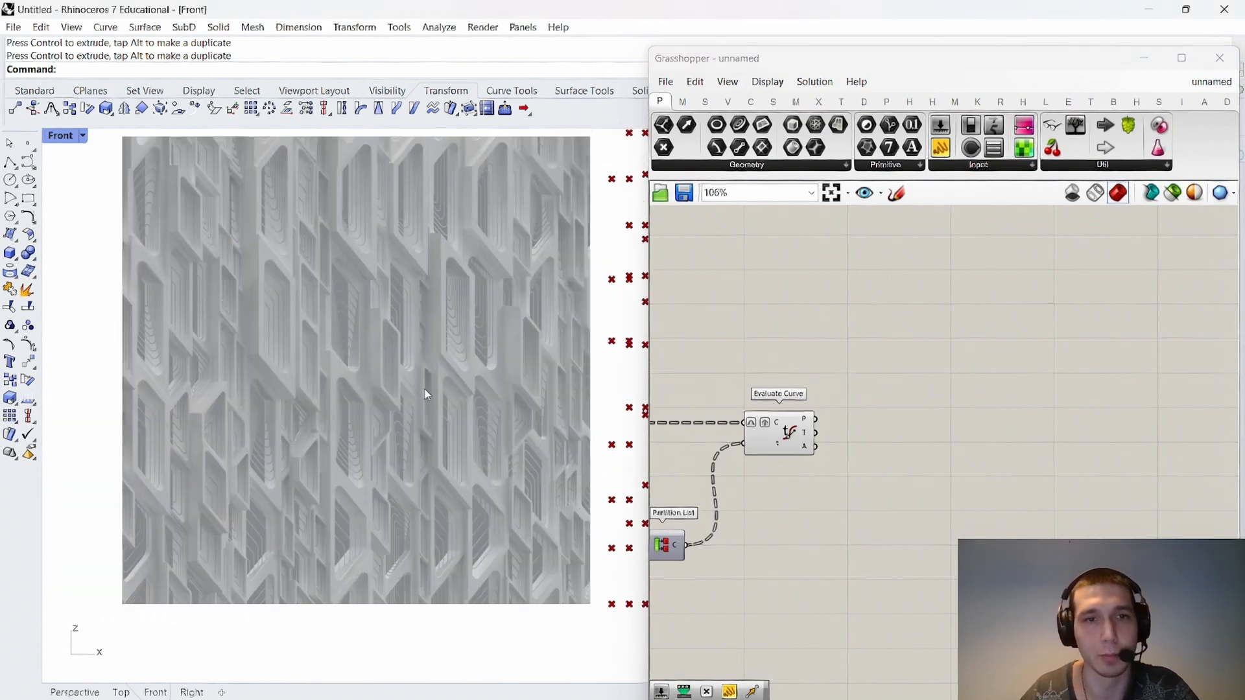
scroll(384, 246, up, 2)
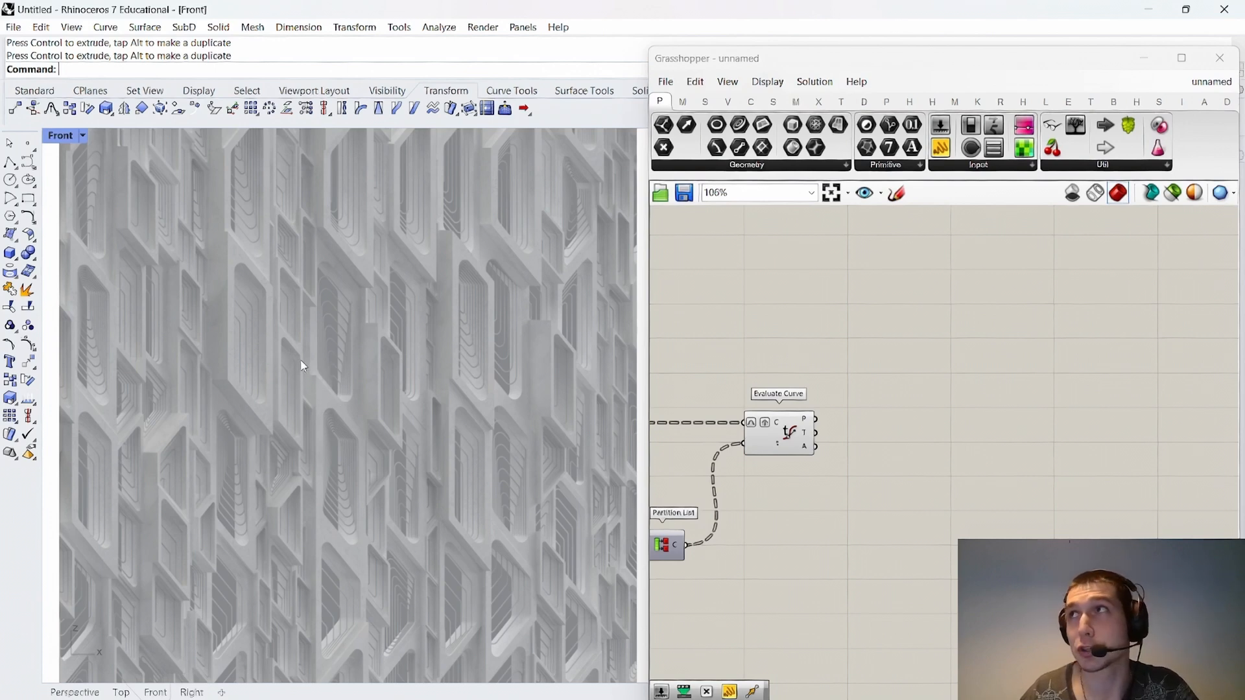
scroll(333, 339, down, 5)
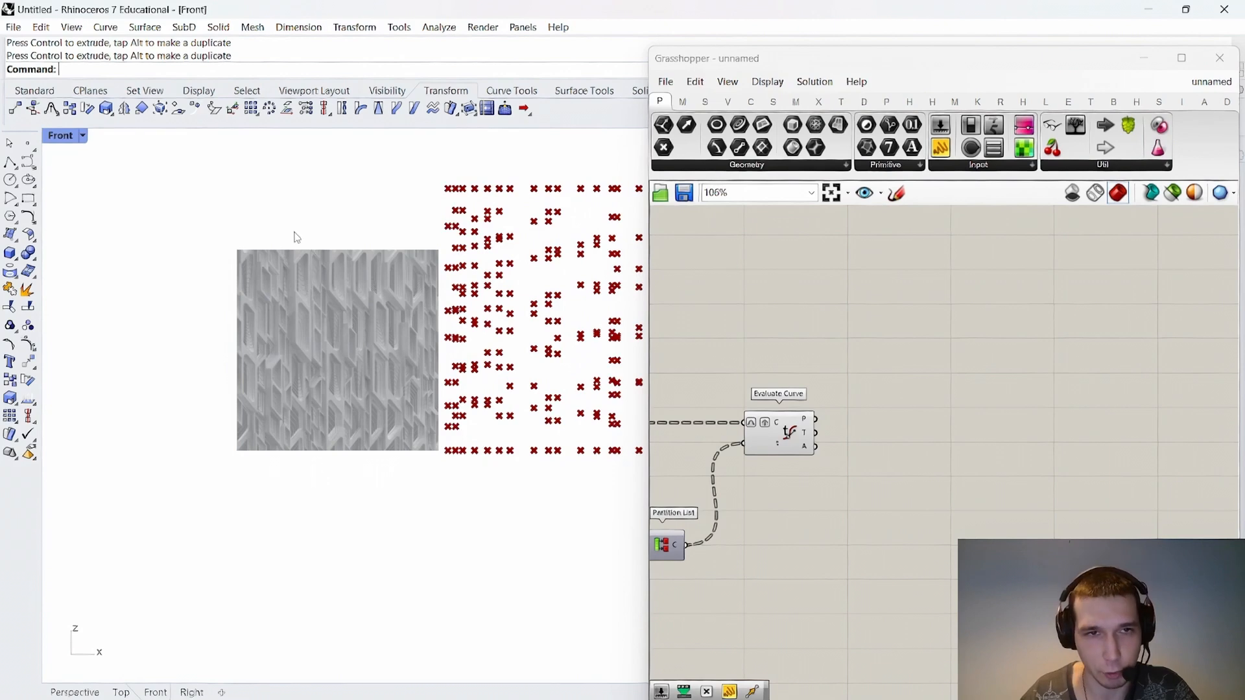
scroll(843, 442, up, 2)
click(785, 426)
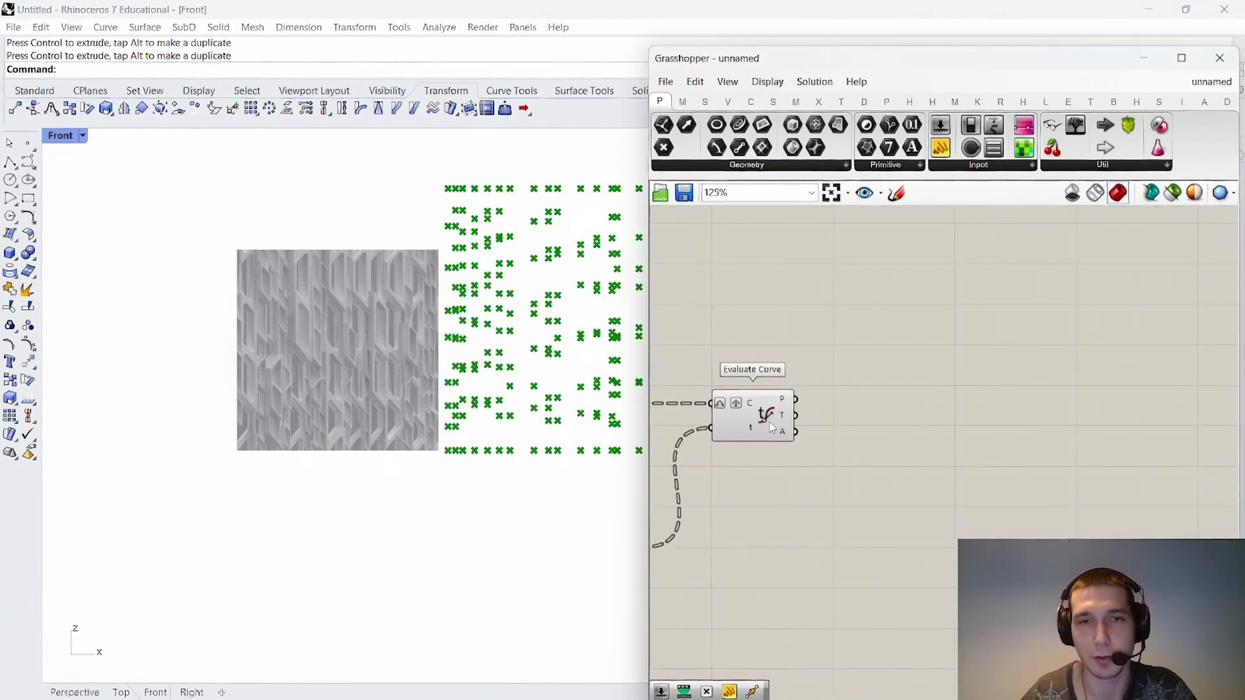
click(893, 445)
scroll(483, 402, down, 6)
right_drag(551, 378, 491, 383)
scroll(491, 383, up, 8)
right_drag(908, 400, 883, 408)
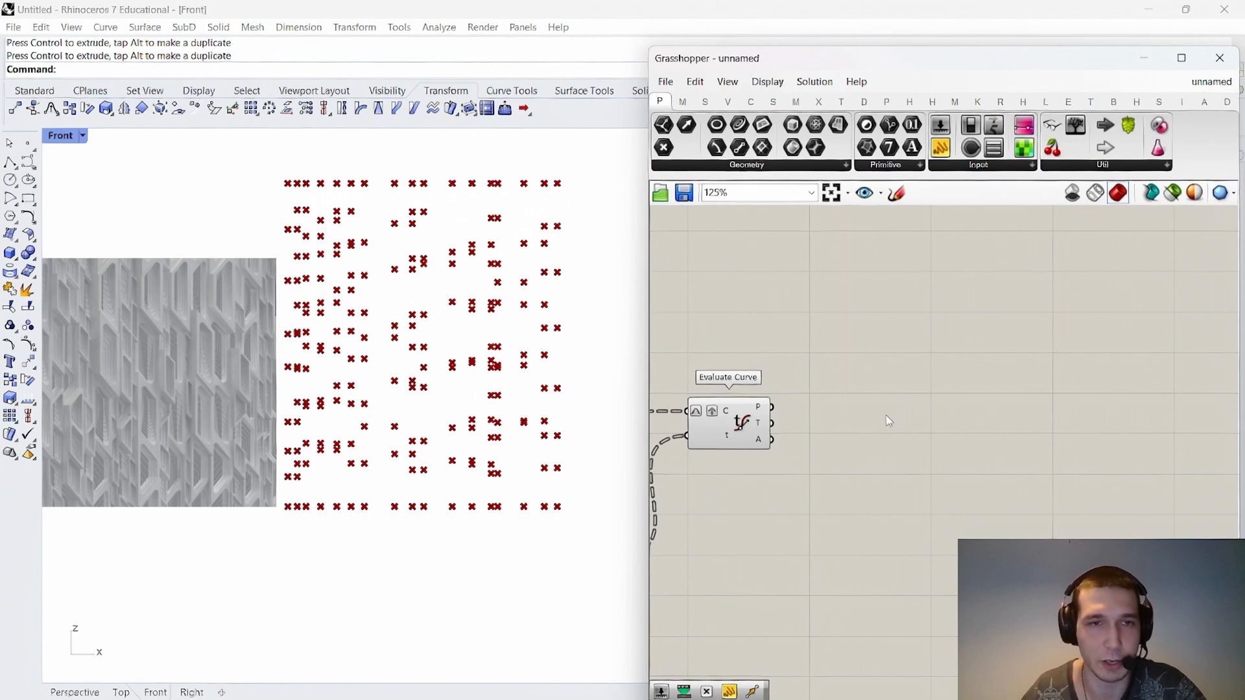
scroll(793, 411, up, 1)
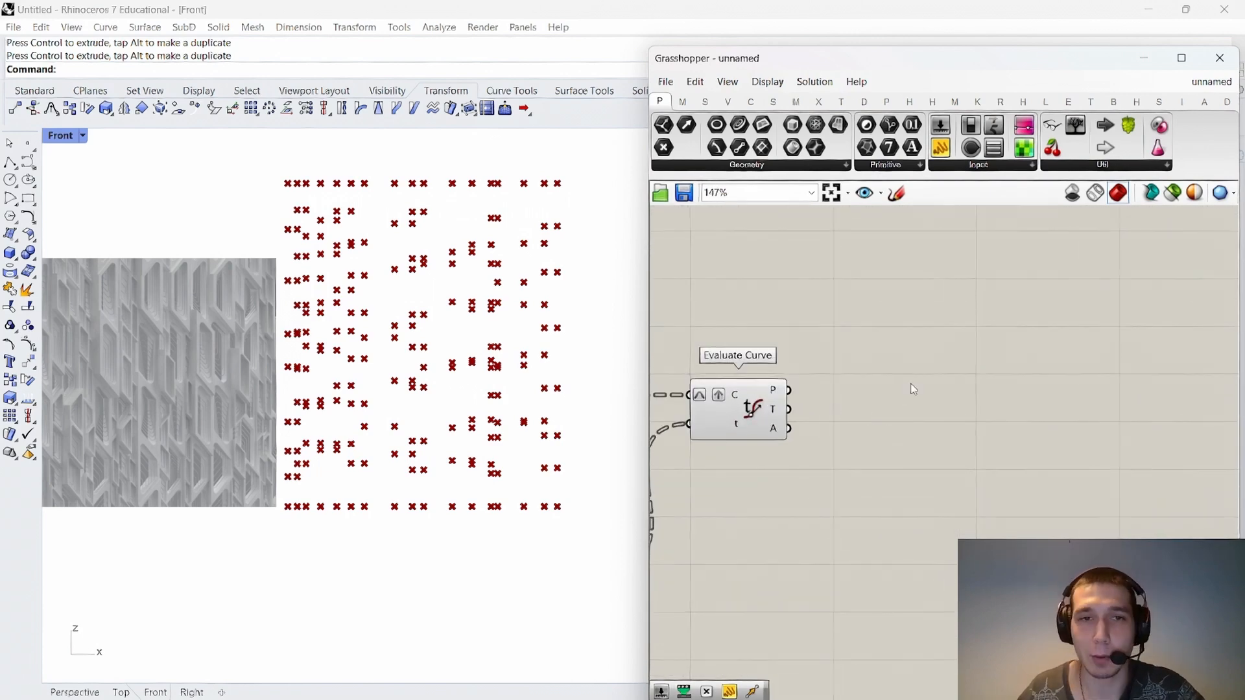
Add a number slider with the value 30 and place it below Evaluate Curve.
right_drag(971, 454, 935, 401)
double_click(946, 432)
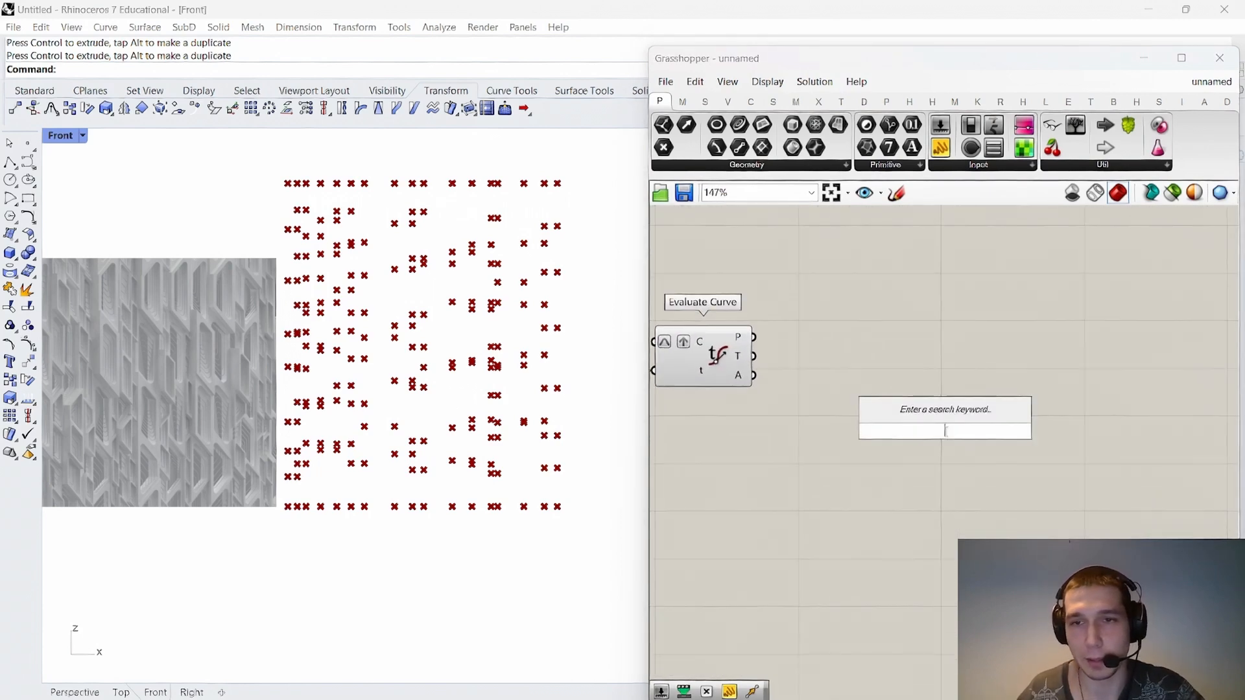
text(30)
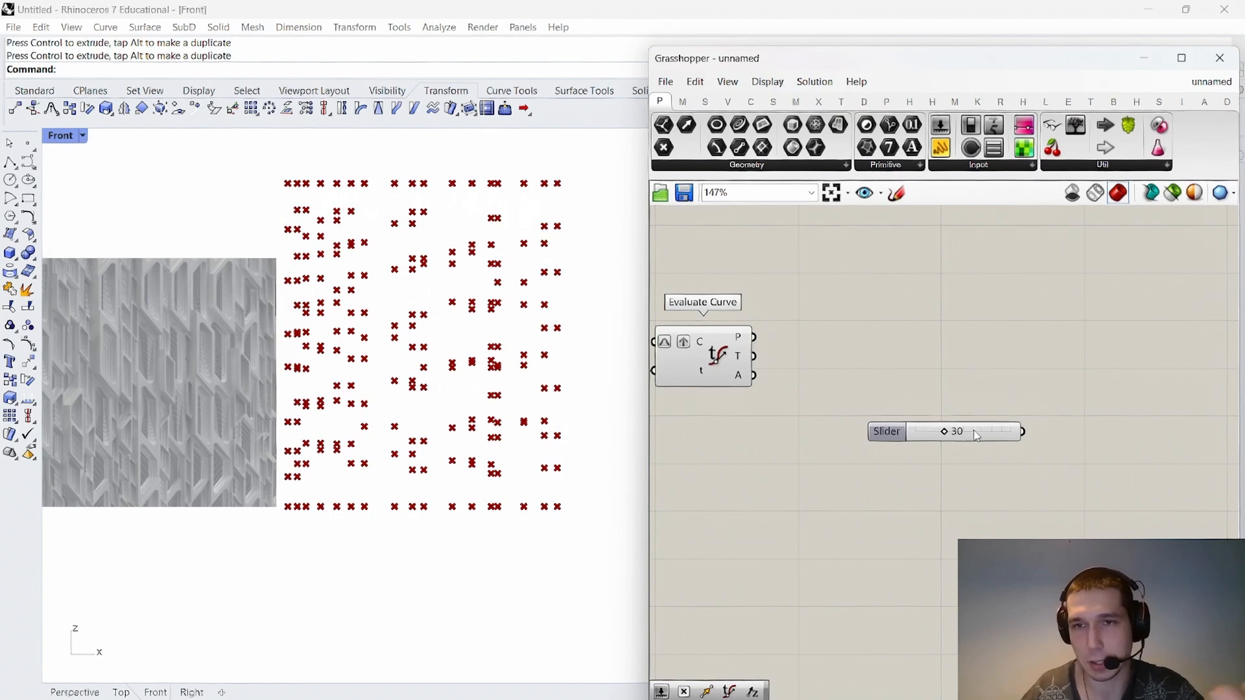
drag(975, 437, 813, 503)
right_drag(830, 467, 872, 437)
Add a Radians component and feed its D input from the slider set to 30.
double_click(933, 436)
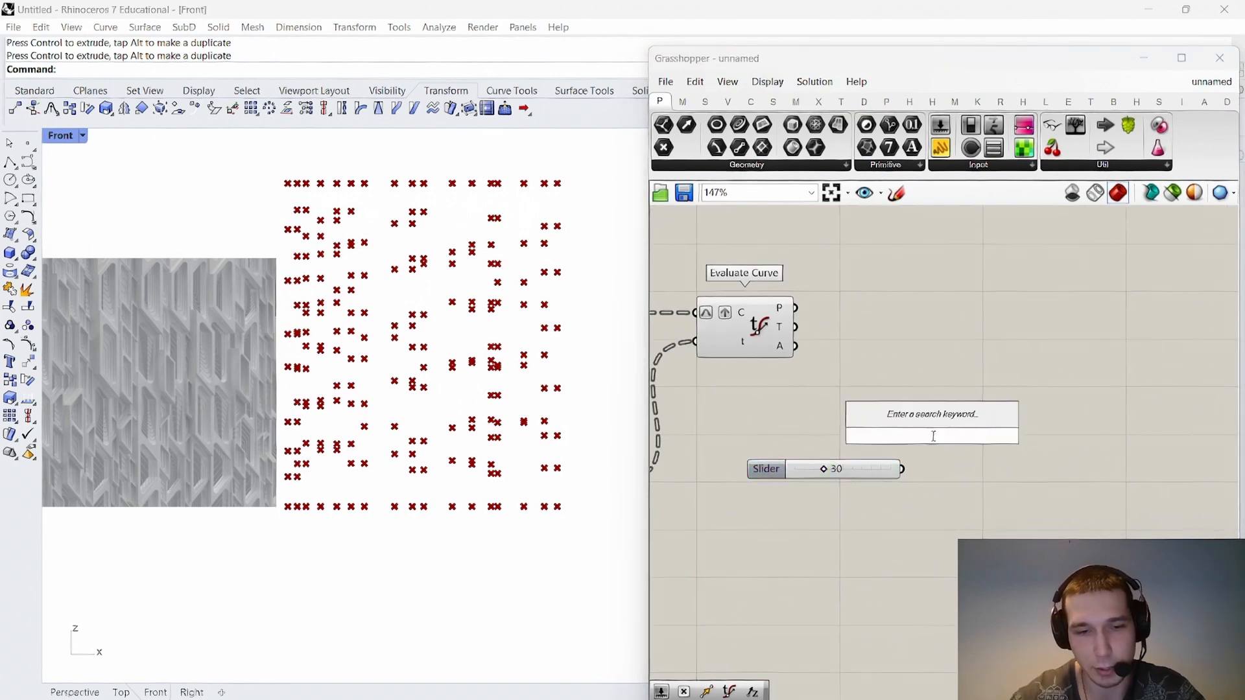
text(radian)
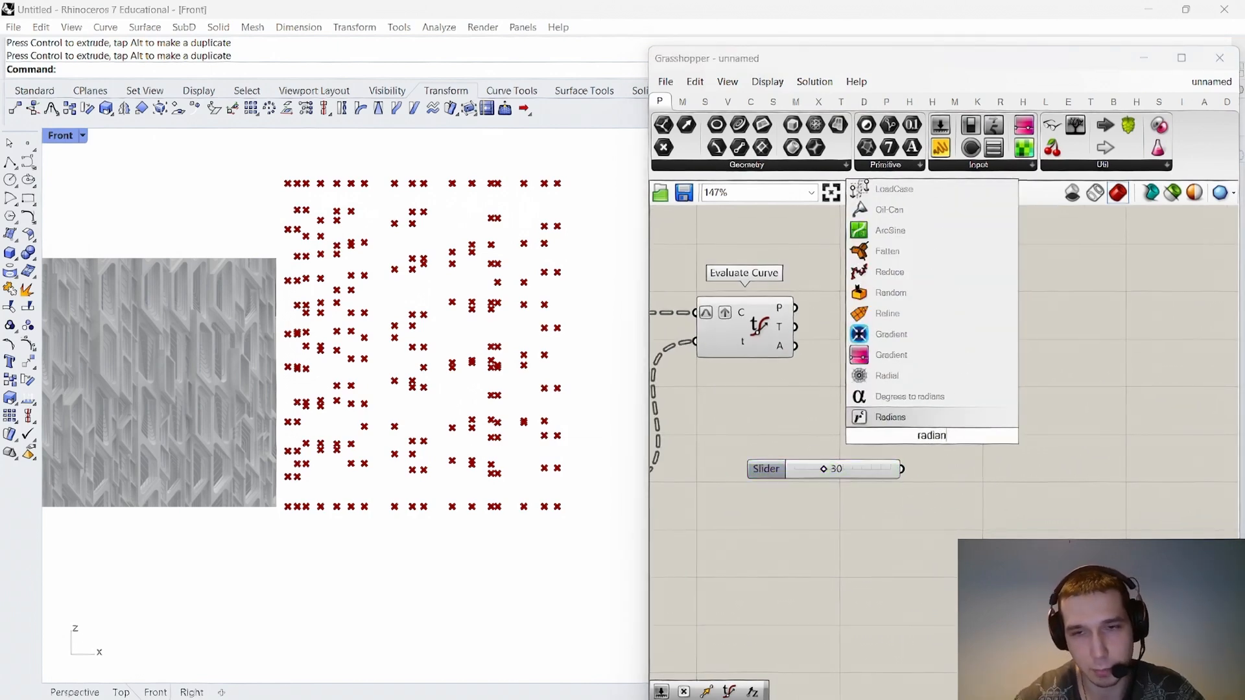
key(Return)
drag(886, 470, 917, 473)
Add a Tangent component fed by Radians' R output and inspect its y result.
double_click(1021, 454)
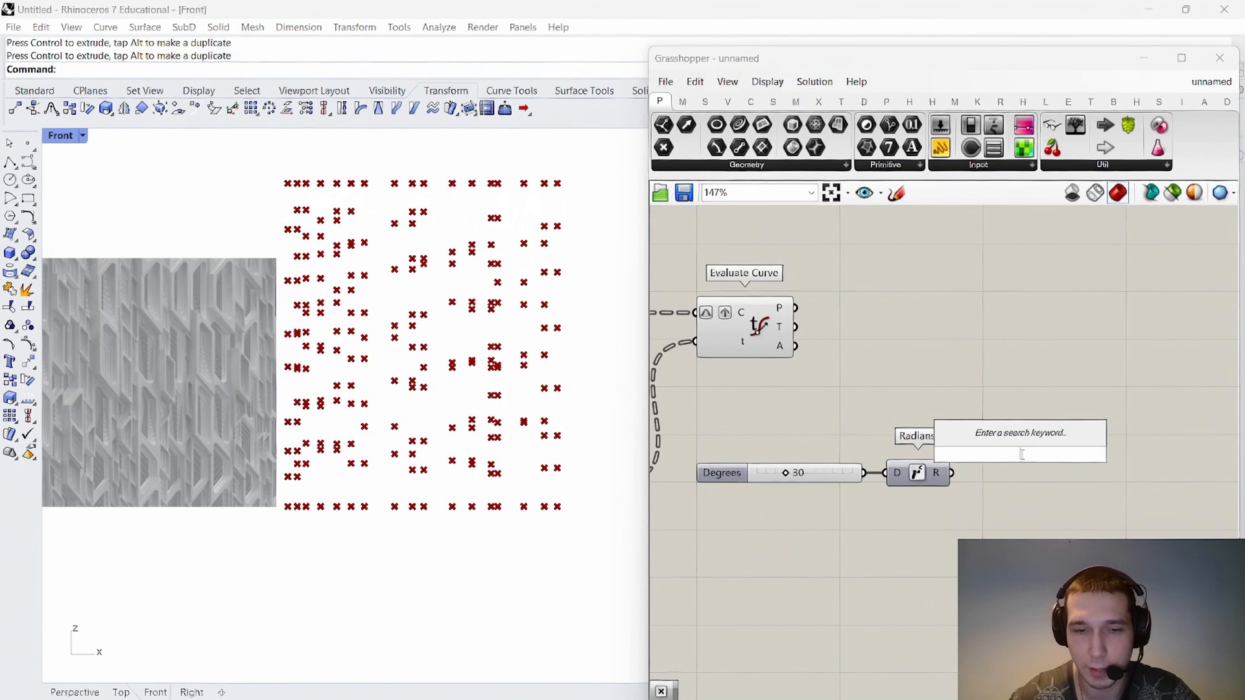
text(tangent)
key(Return)
scroll(1002, 415, down, 4)
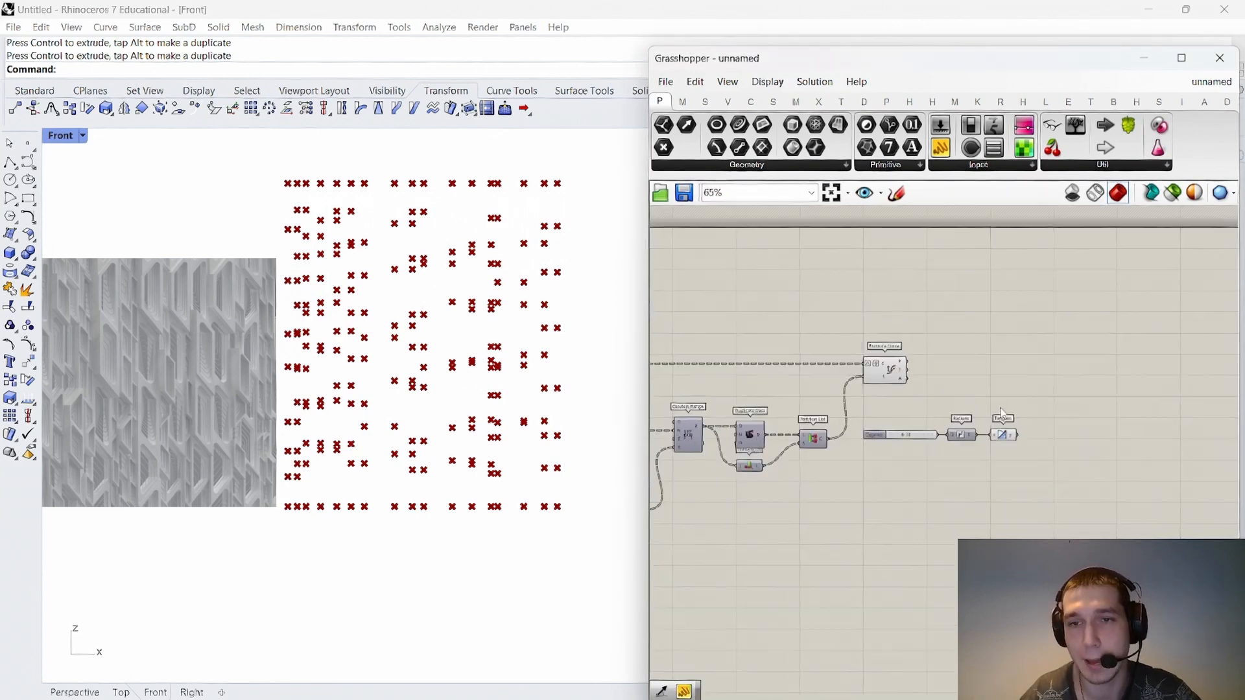
scroll(963, 448, up, 5)
mouse_move(960, 443)
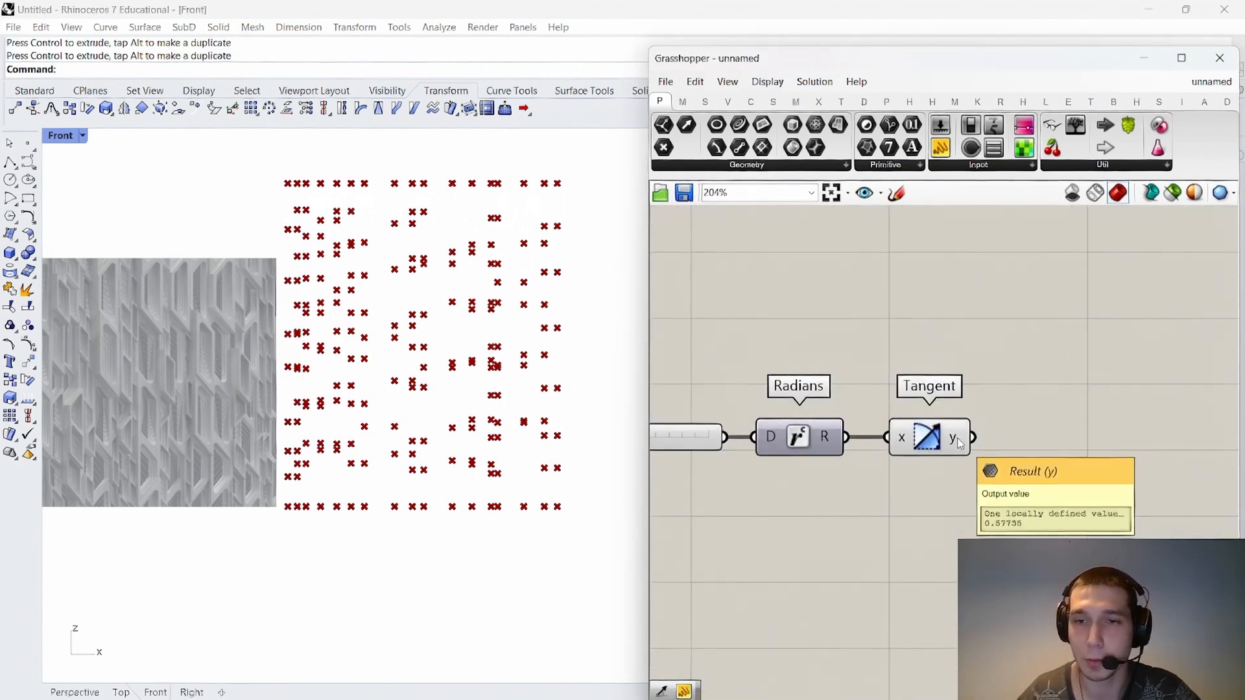
Sketch a right triangle above Evaluate Curve with a 30° angle at its apex and labels b and l on its legs.
scroll(960, 443, down, 6)
right_drag(892, 352, 940, 473)
scroll(921, 445, up, 4)
click(897, 194)
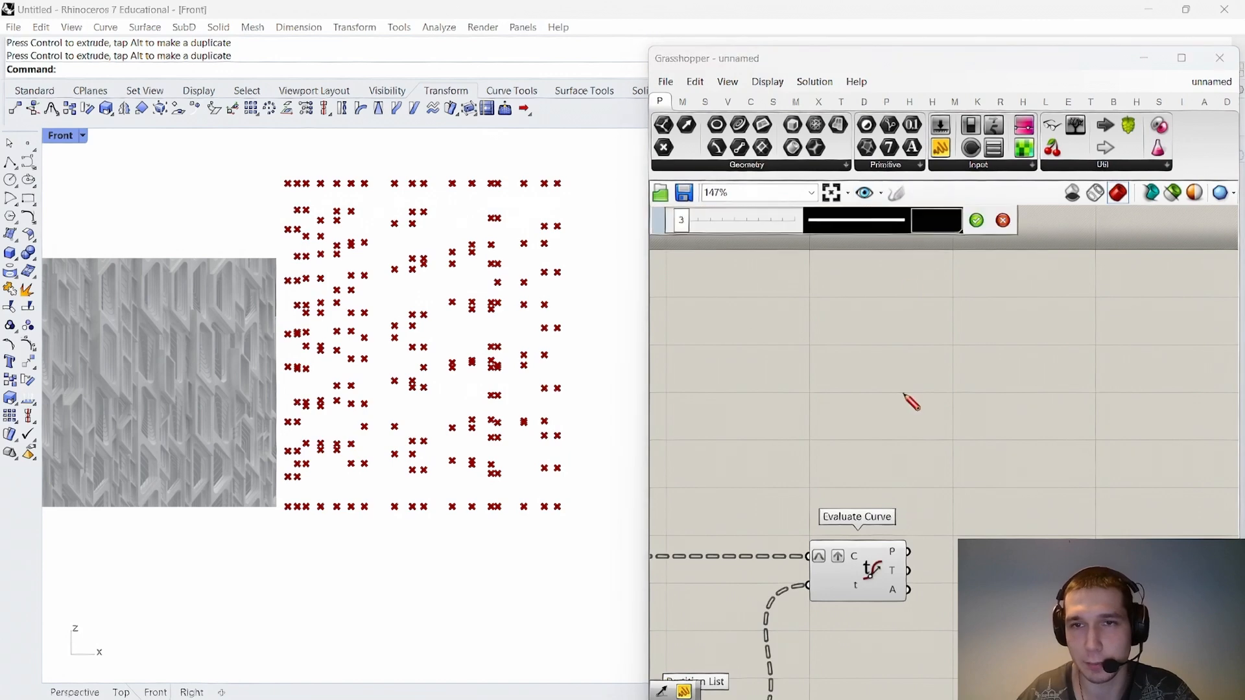
mouse_move(875, 313)
mouse_down()
mouse_move(882, 472)
mouse_move(881, 324)
mouse_move(959, 447)
mouse_up()
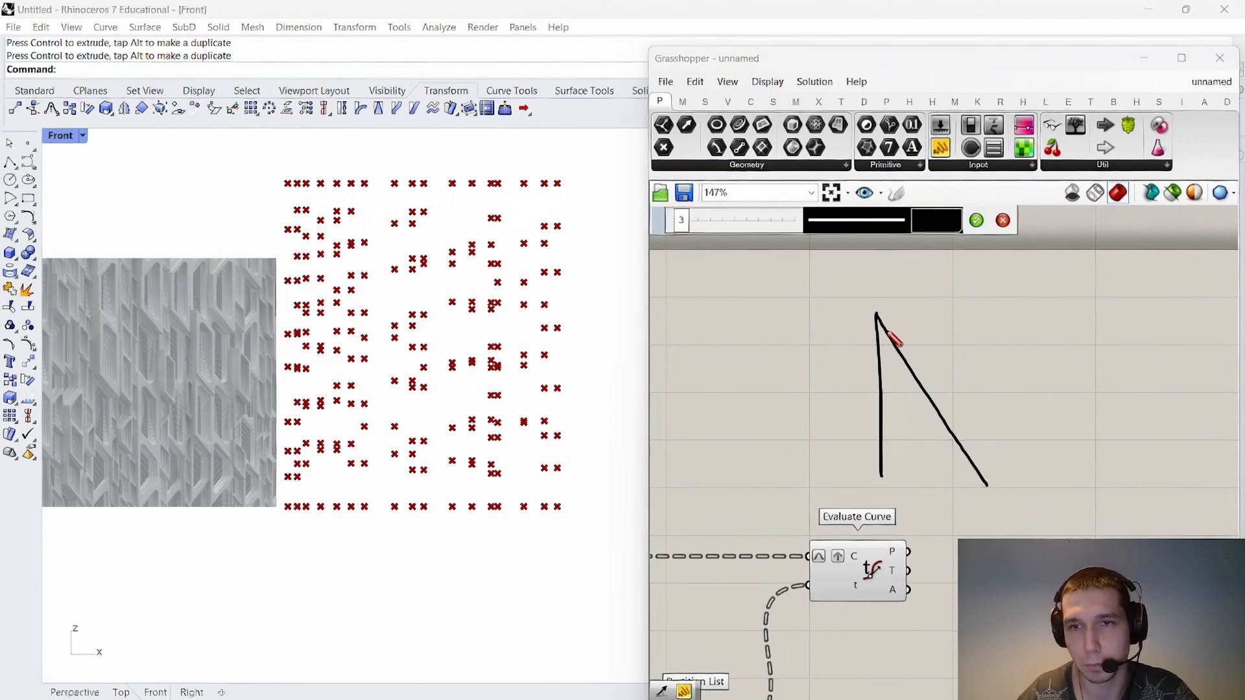
drag(881, 378, 957, 349)
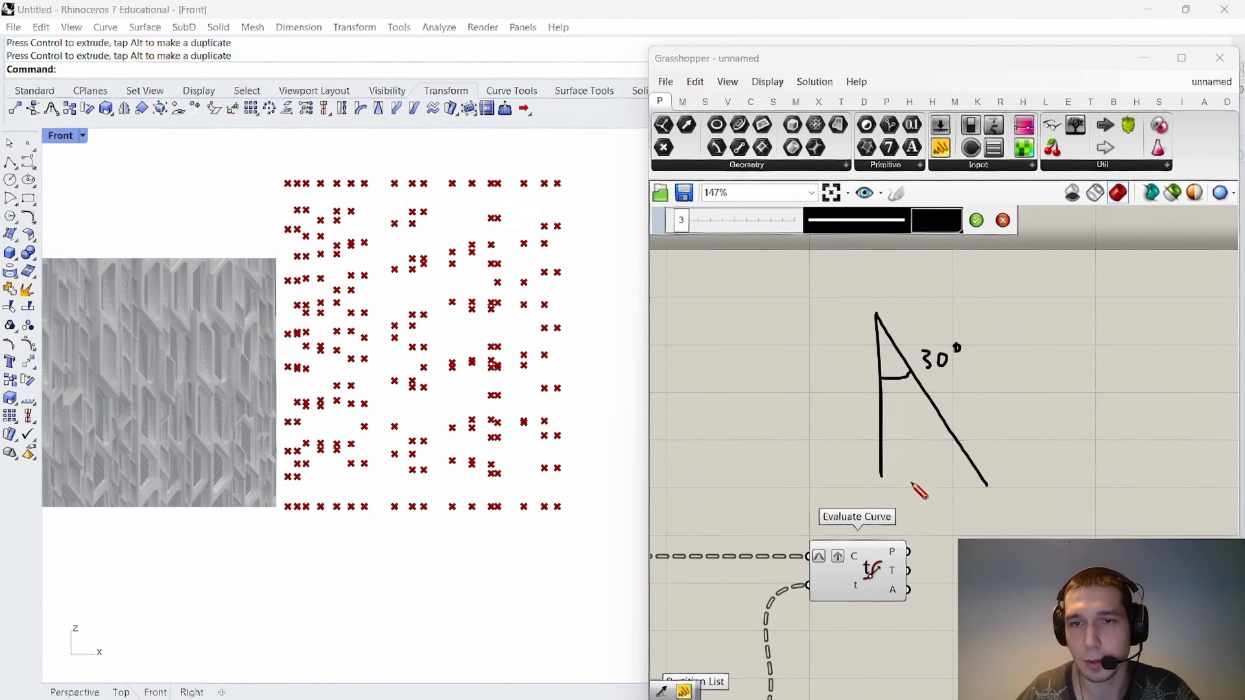
mouse_move(883, 481)
mouse_down()
mouse_move(985, 482)
mouse_move(930, 470)
mouse_up()
drag(860, 388, 863, 420)
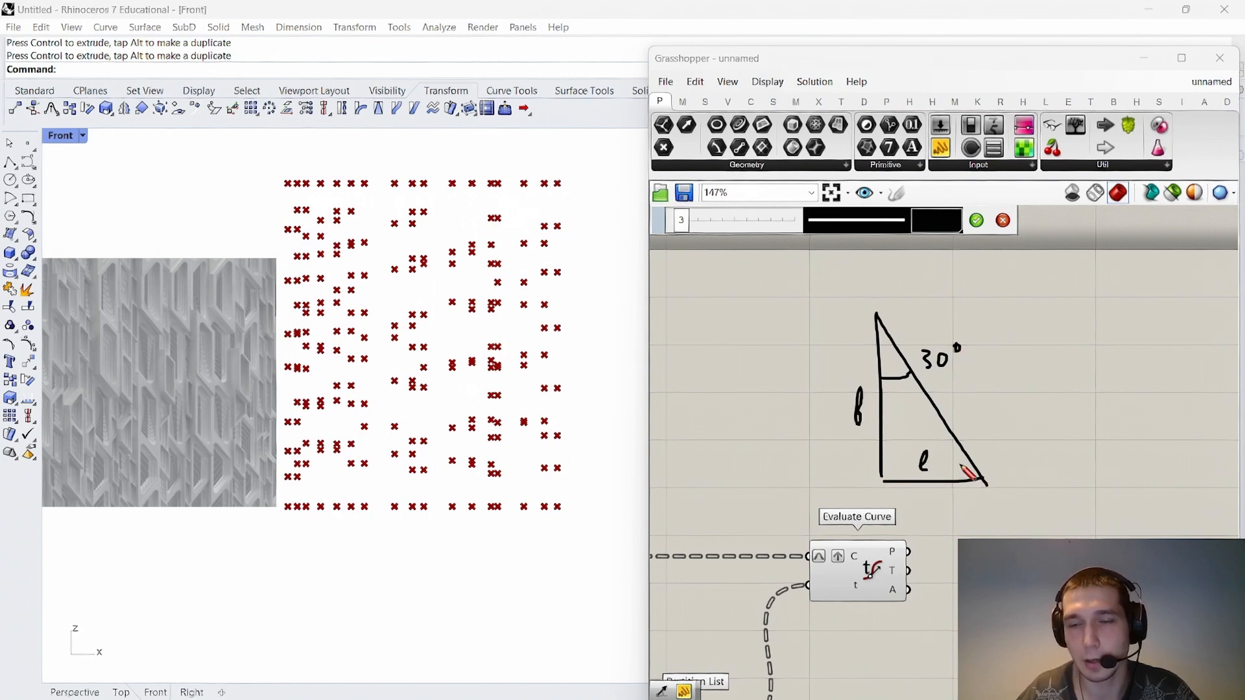
Write the handwritten formula b/l = tg30° beside the triangle sketch.
mouse_move(1028, 397)
mouse_down()
mouse_move(1037, 391)
mouse_move(1032, 408)
mouse_move(1059, 423)
mouse_move(1054, 448)
mouse_move(1071, 415)
mouse_up()
mouse_move(1063, 424)
mouse_down()
mouse_move(1096, 431)
mouse_move(1104, 418)
mouse_move(1094, 440)
mouse_move(1126, 428)
mouse_move(1120, 414)
mouse_up()
drag(1127, 404, 1130, 407)
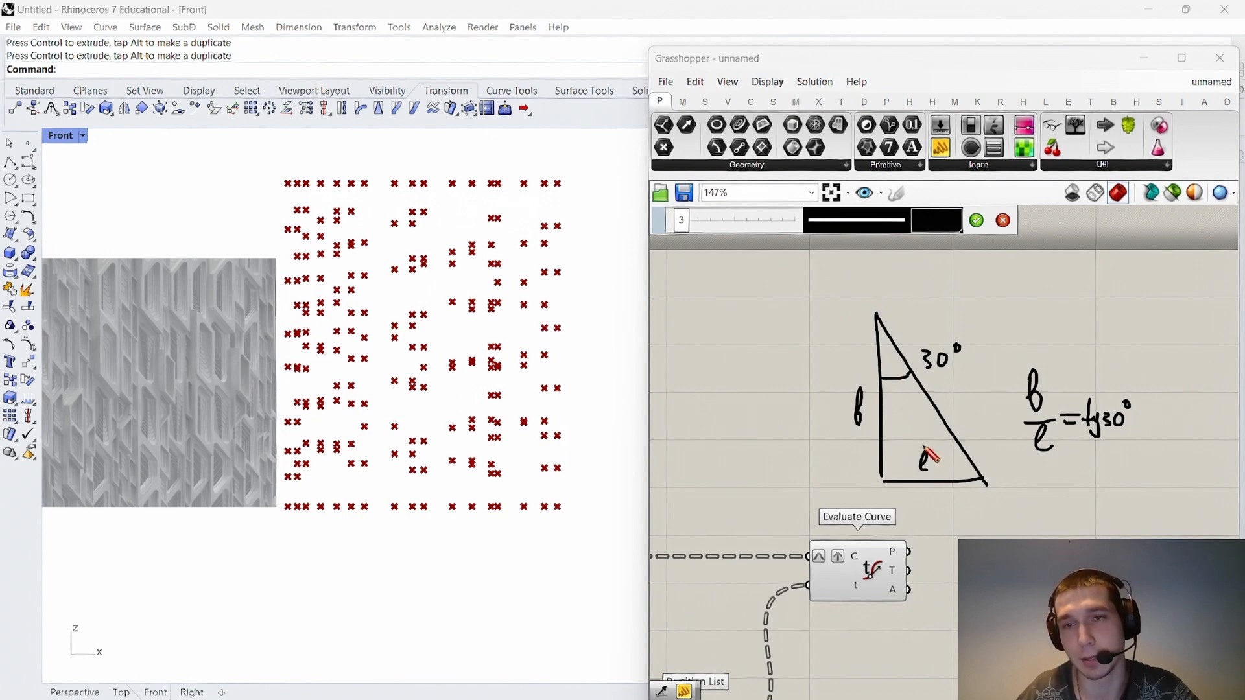
Mark the right angle with a small square in the sketched triangle's corner between legs b and l.
click(976, 221)
scroll(979, 357, down, 6)
scroll(997, 431, up, 3)
mouse_move(997, 430)
right_down()
mouse_move(936, 324)
mouse_move(939, 445)
right_up()
scroll(939, 445, up, 3)
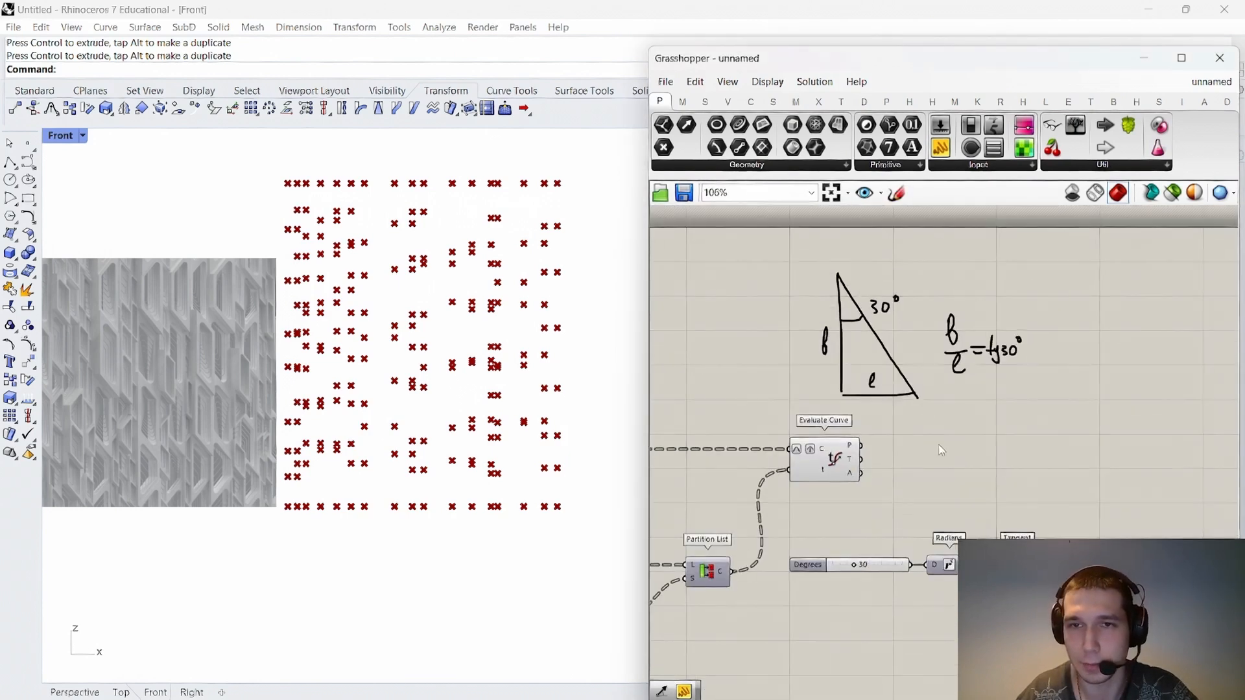
scroll(878, 330, up, 3)
click(897, 193)
drag(819, 413, 836, 428)
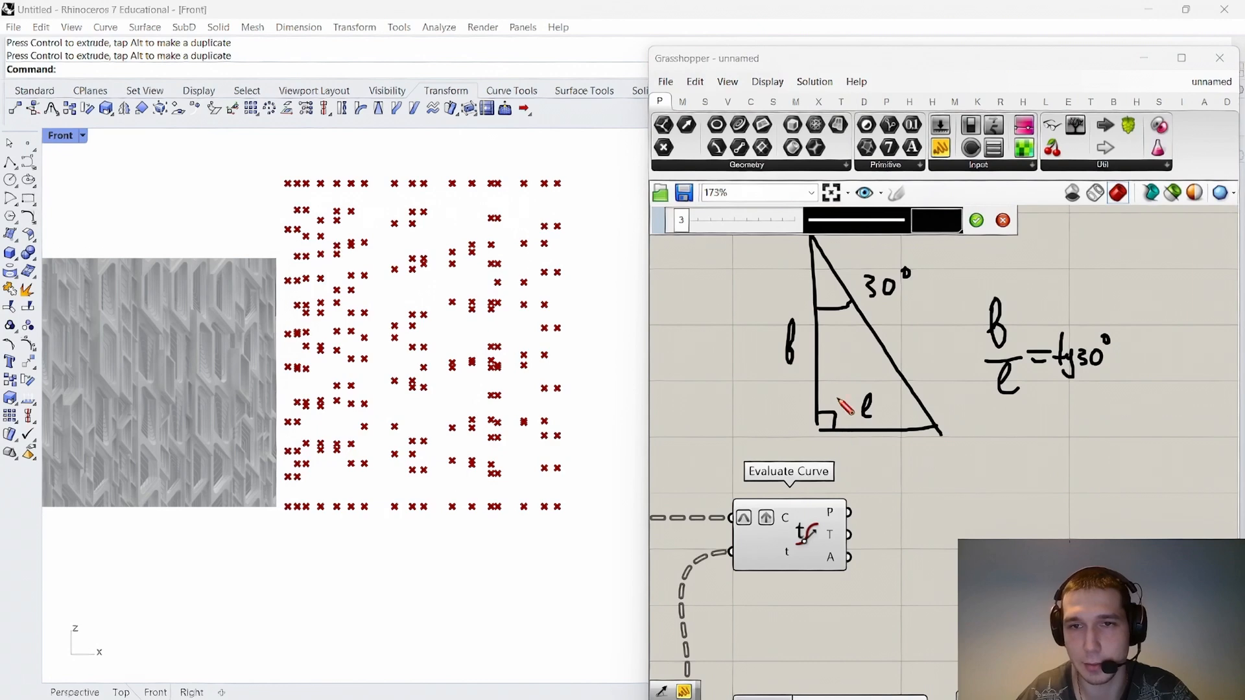
click(976, 220)
scroll(939, 436, down, 5)
scroll(939, 435, up, 3)
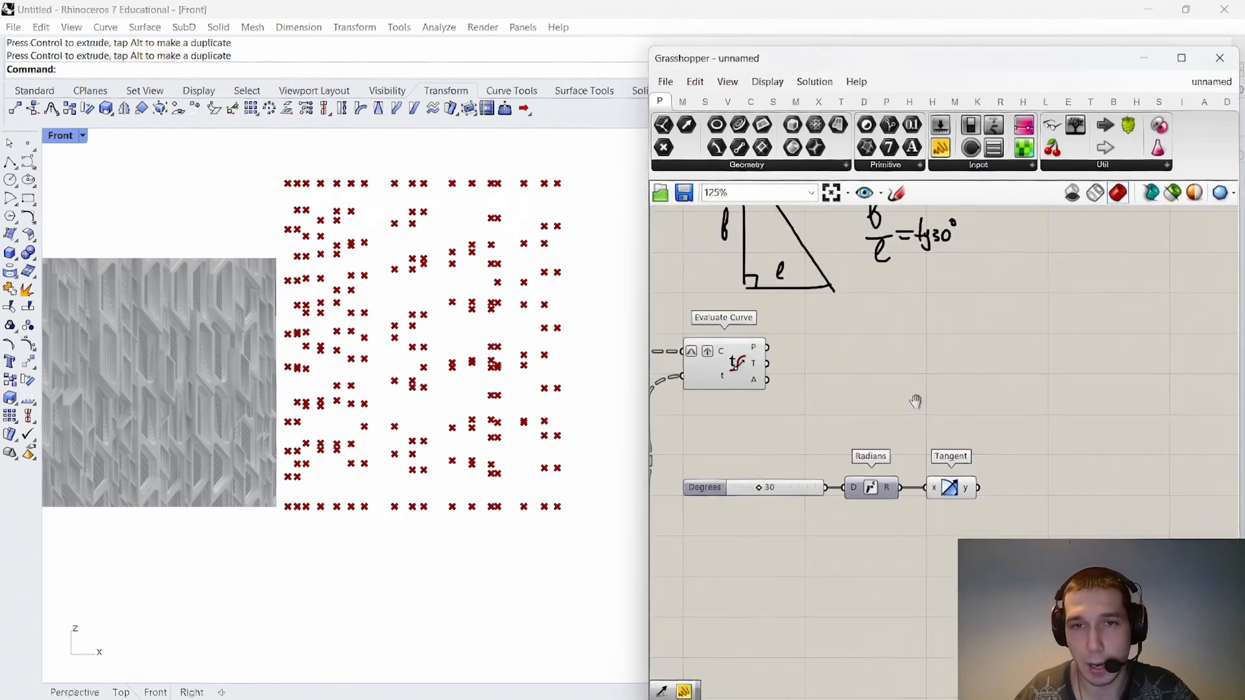
Examine the spacing between the point columns in the Front viewport and trace it back to Curve Proximity's D output.
mouse_move(911, 491)
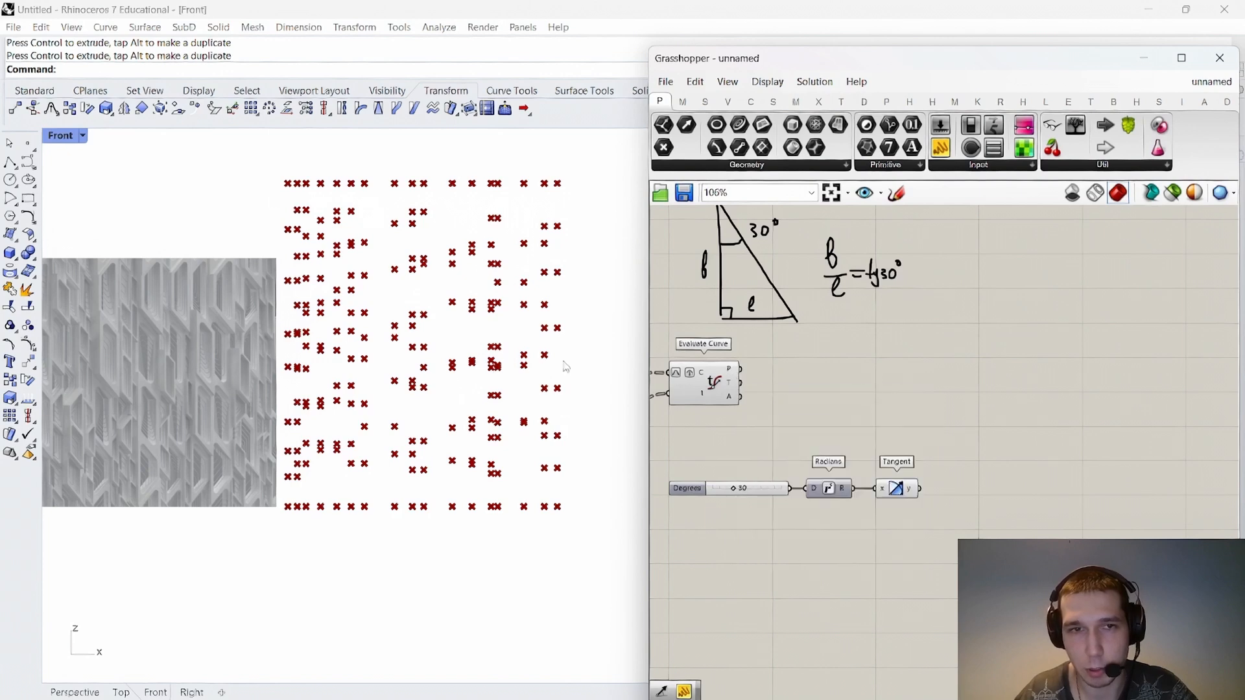
scroll(333, 214, up, 5)
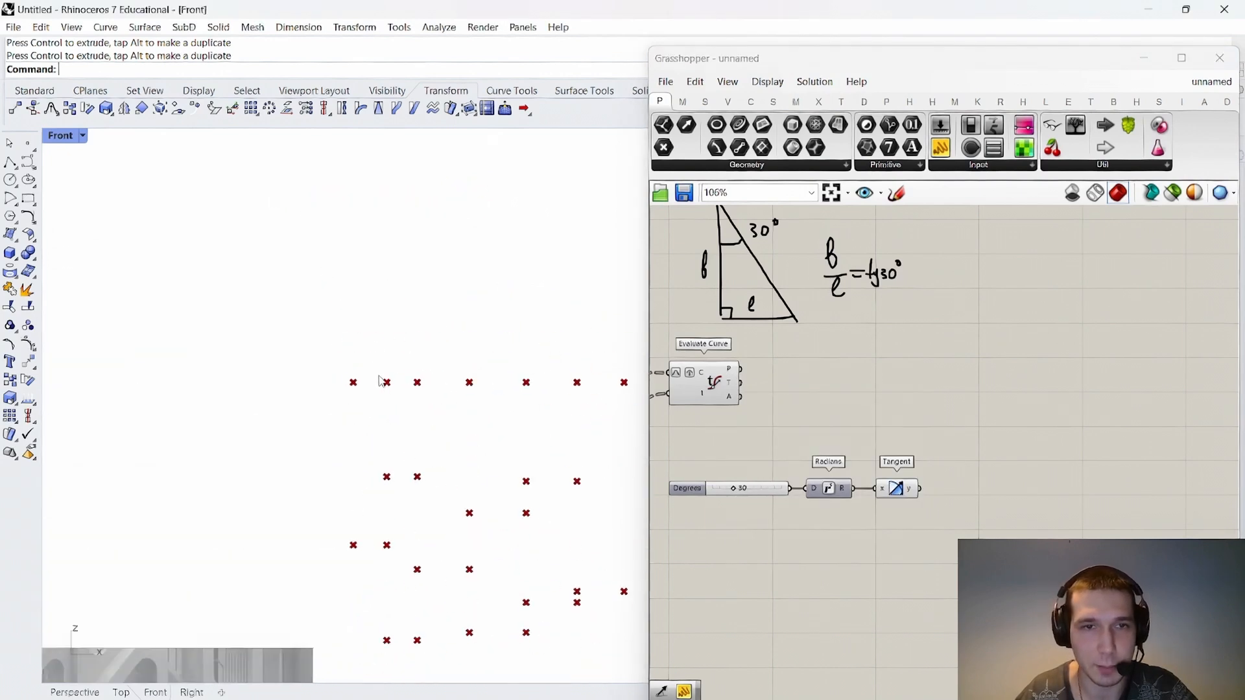
scroll(381, 382, up, 5)
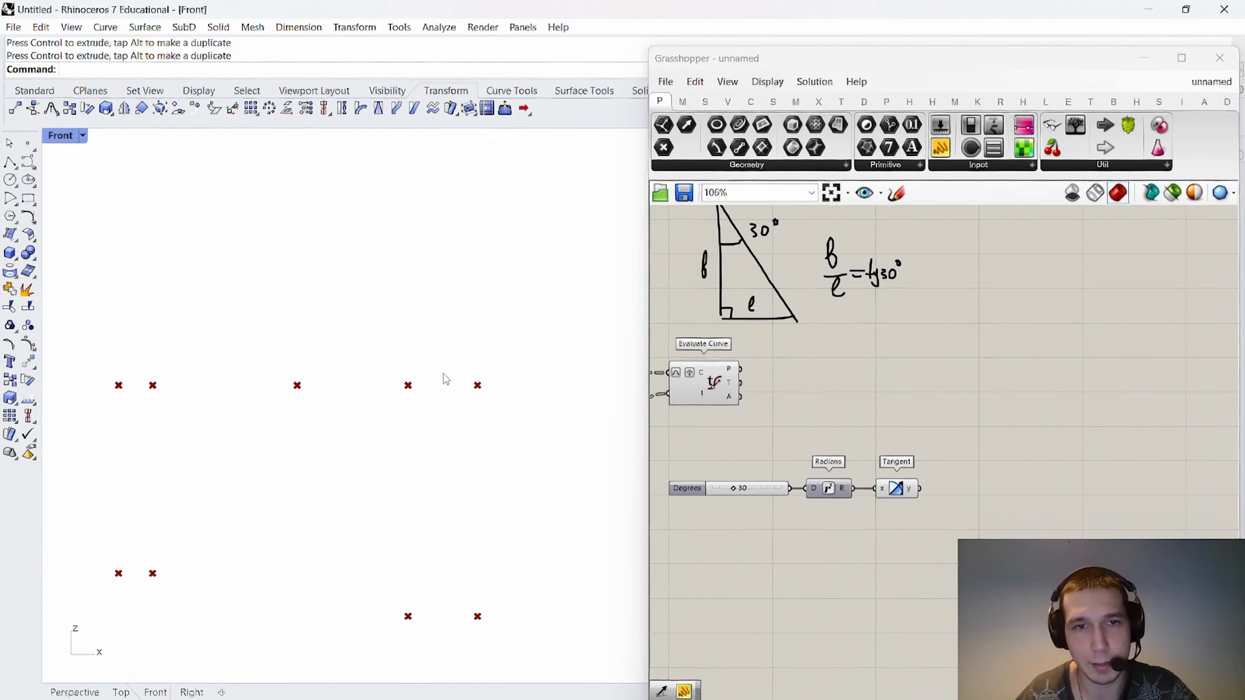
scroll(791, 384, down, 2)
right_drag(792, 384, 1060, 366)
scroll(973, 381, down, 4)
scroll(743, 400, up, 4)
scroll(844, 425, down, 3)
scroll(772, 418, up, 5)
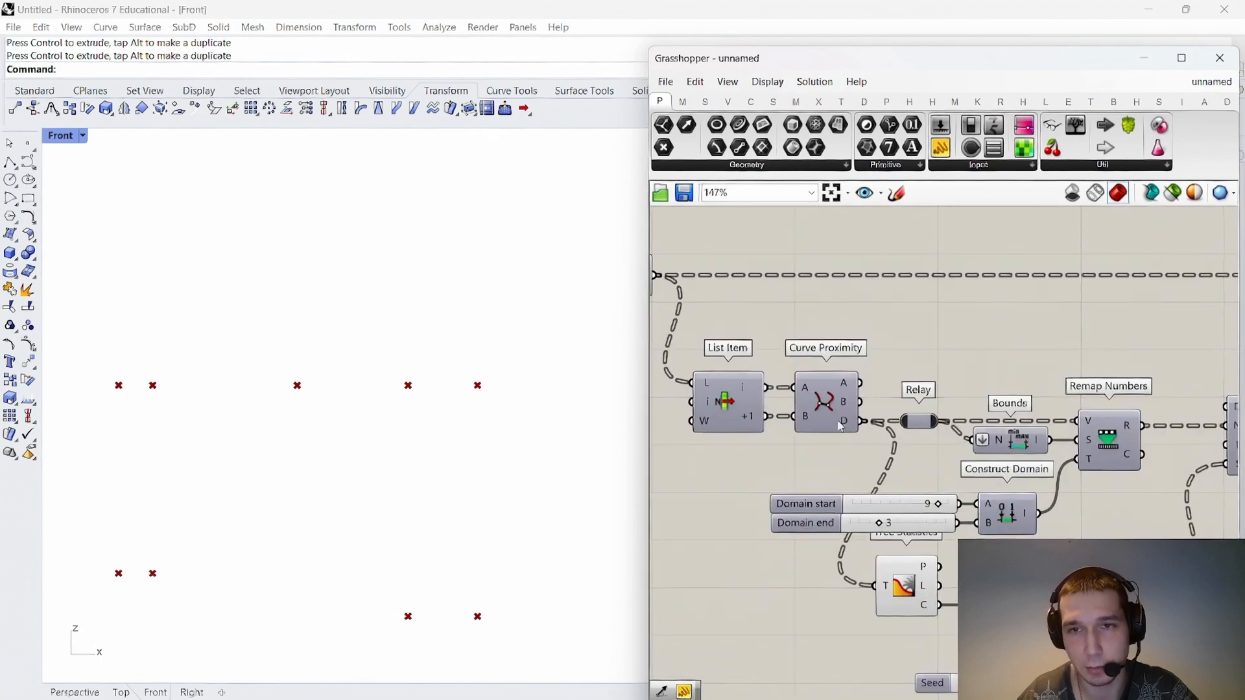
scroll(772, 418, down, 5)
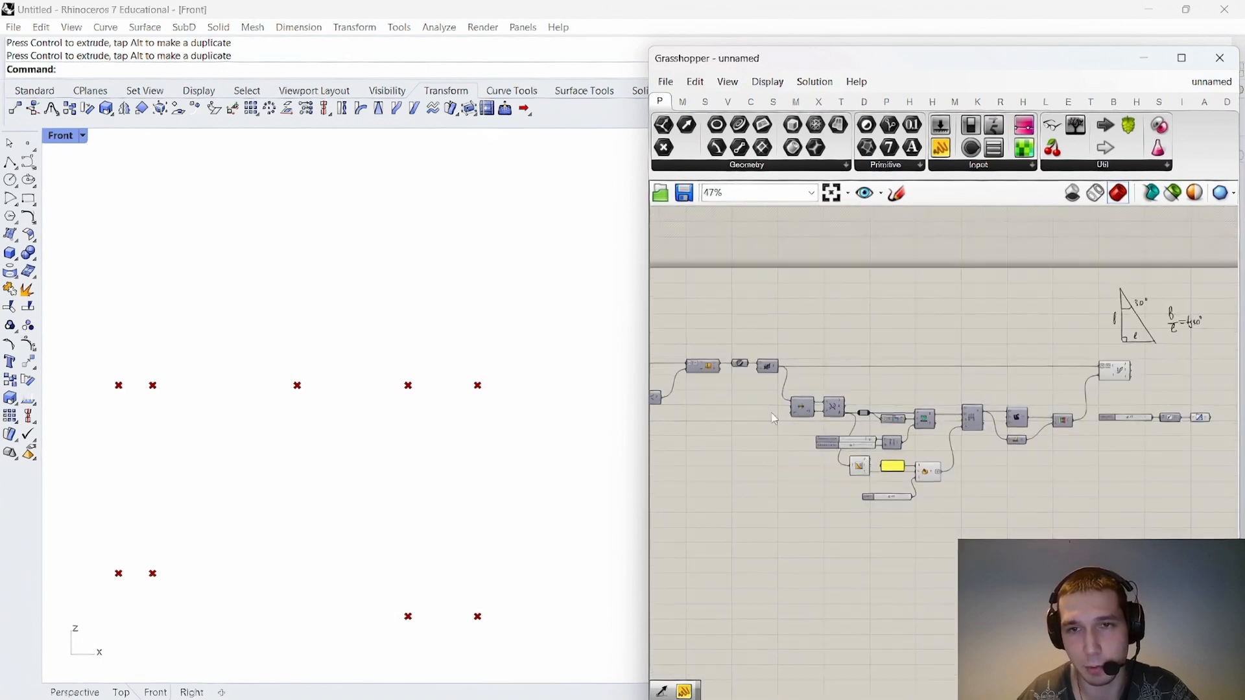
Add a Number parameter above Remap Numbers and feed it from Curve Proximity's D output through a new relay.
scroll(904, 407, up, 4)
double_click(905, 398)
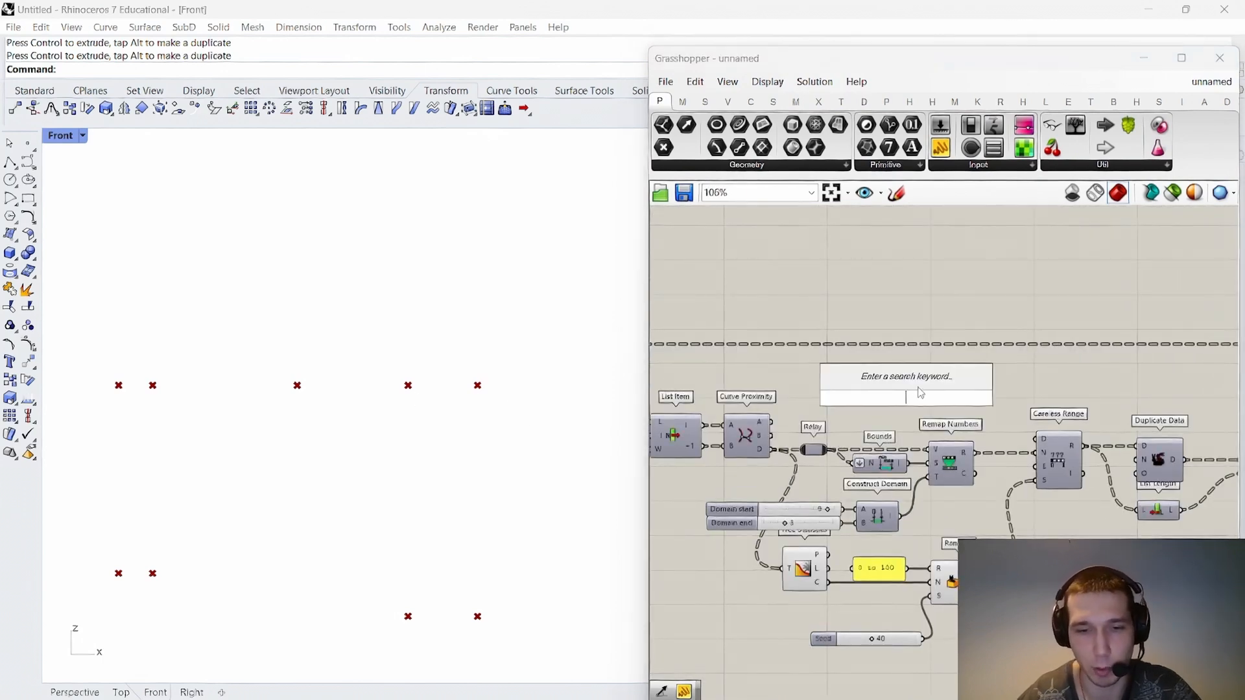
text(number)
click(917, 379)
scroll(813, 421, up, 2)
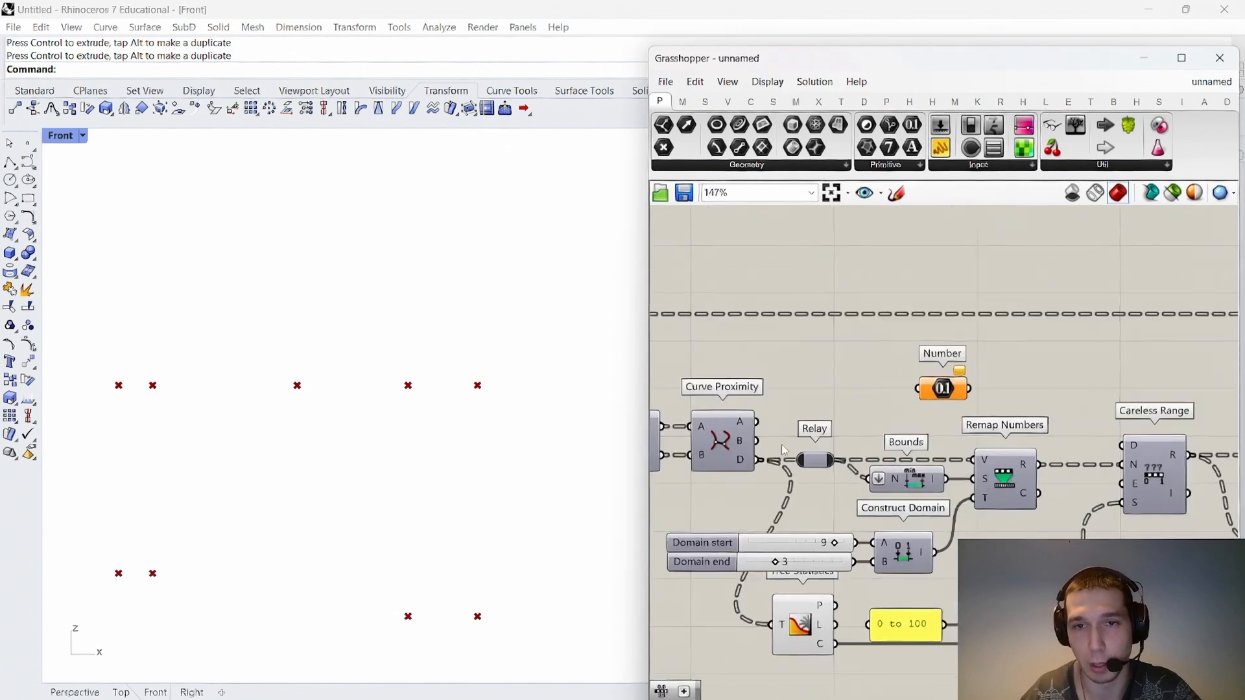
drag(759, 460, 817, 388)
double_click(907, 392)
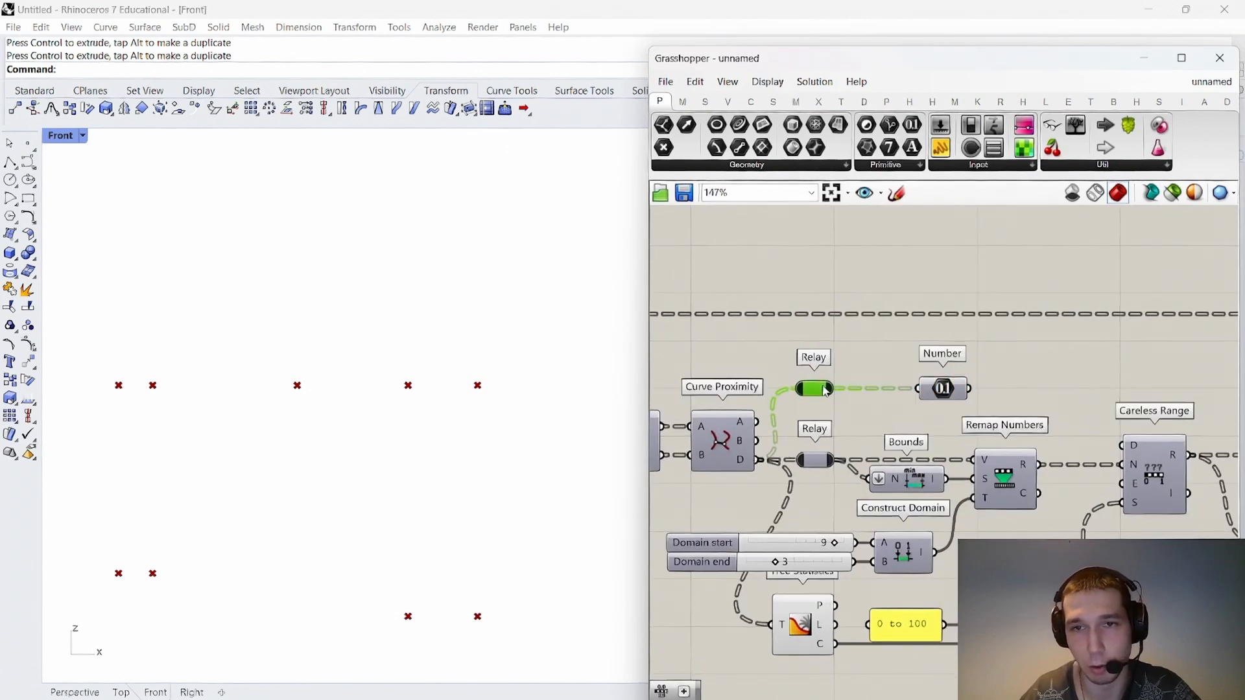
Move the Number parameter across the definition to sit between Evaluate Curve and Radians.
right_drag(963, 387, 853, 391)
scroll(758, 397, down, 3)
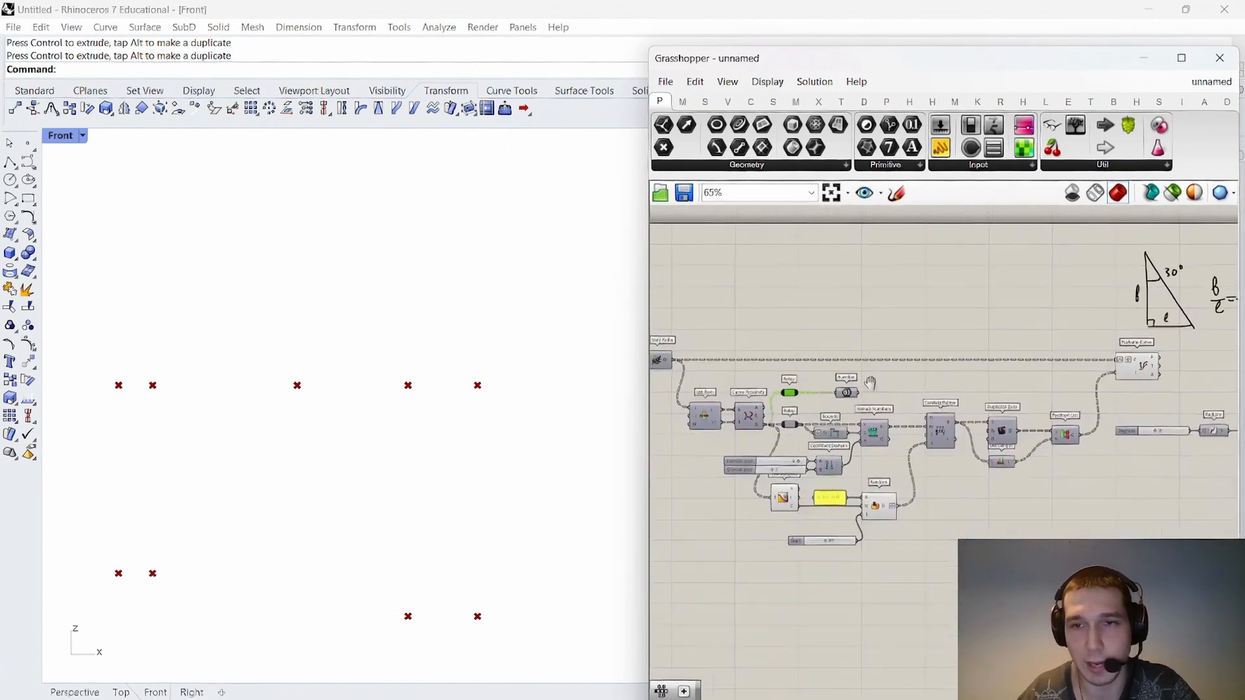
drag(758, 397, 1144, 398)
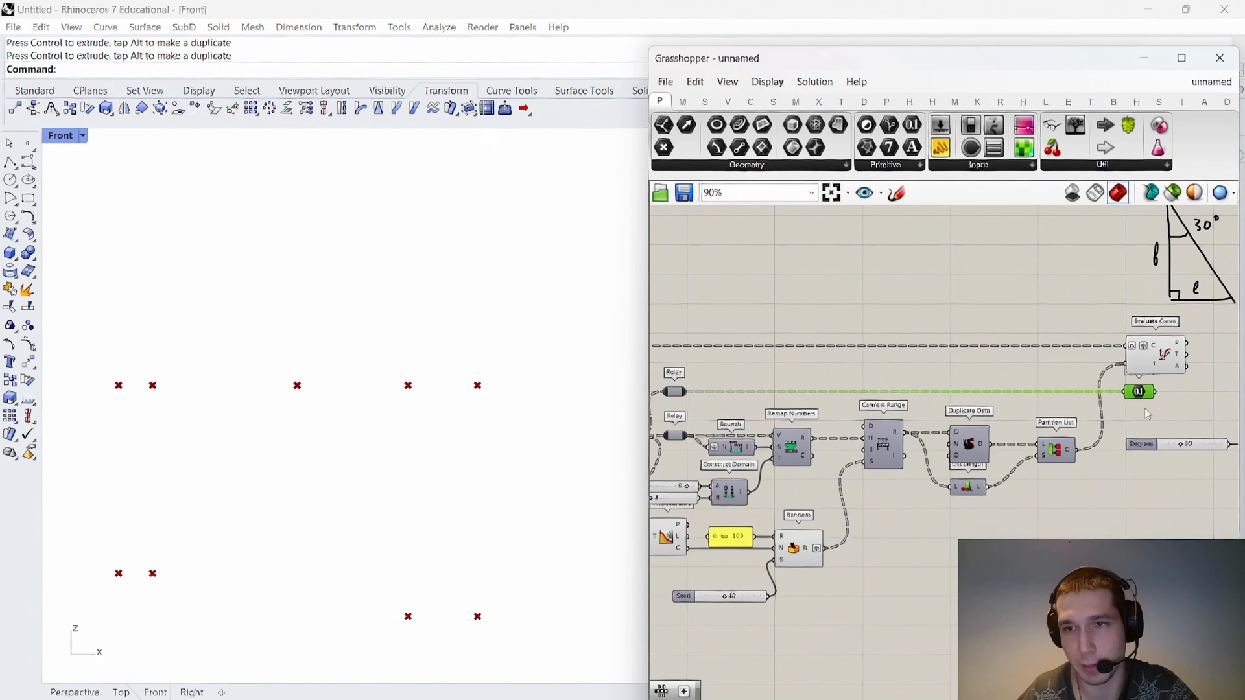
right_drag(1147, 398, 946, 392)
scroll(946, 392, up, 3)
drag(947, 395, 1084, 395)
click(1074, 415)
right_drag(1073, 415, 855, 406)
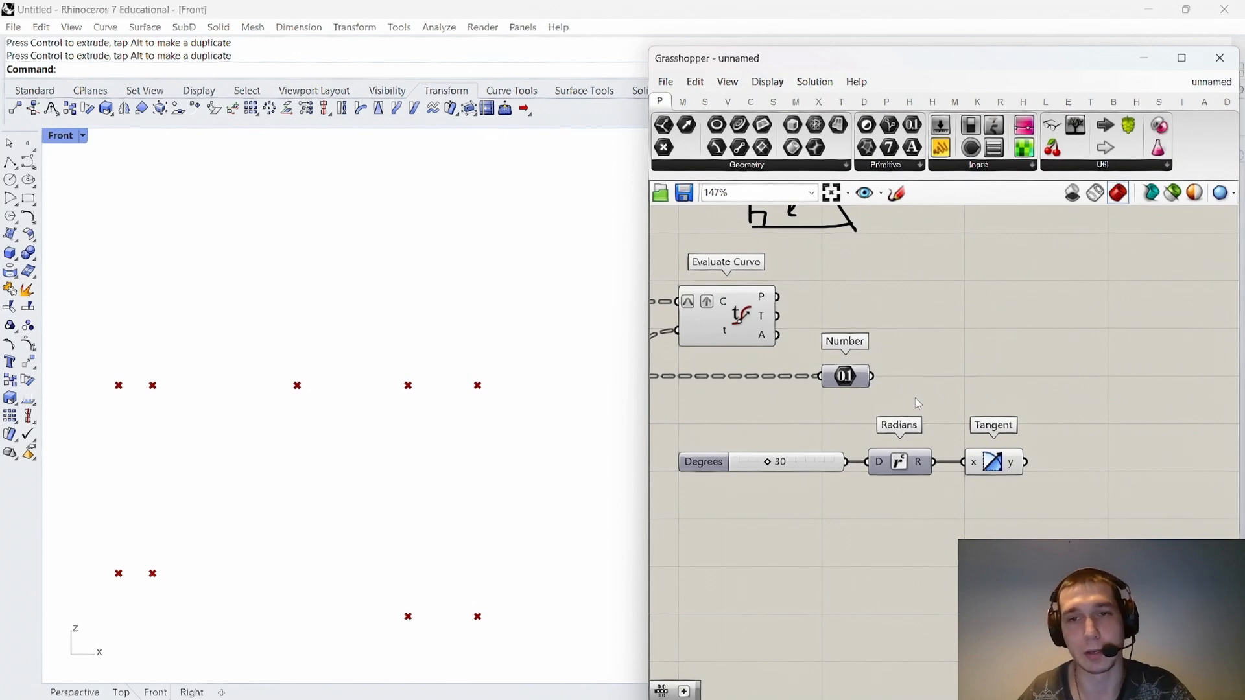
Compare the point spacing in the Front viewport with legs b and l in the triangle sketch and its formula.
scroll(372, 404, down, 2)
scroll(372, 403, down, 2)
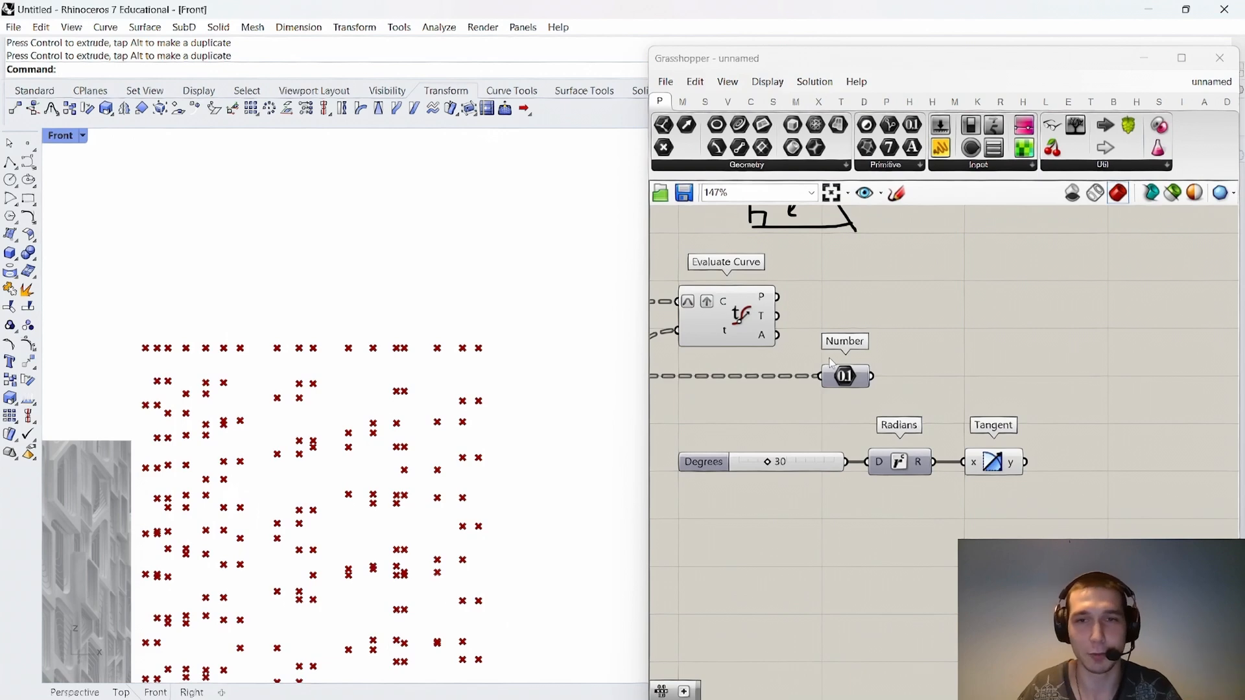
scroll(829, 364, down, 3)
scroll(941, 397, up, 2)
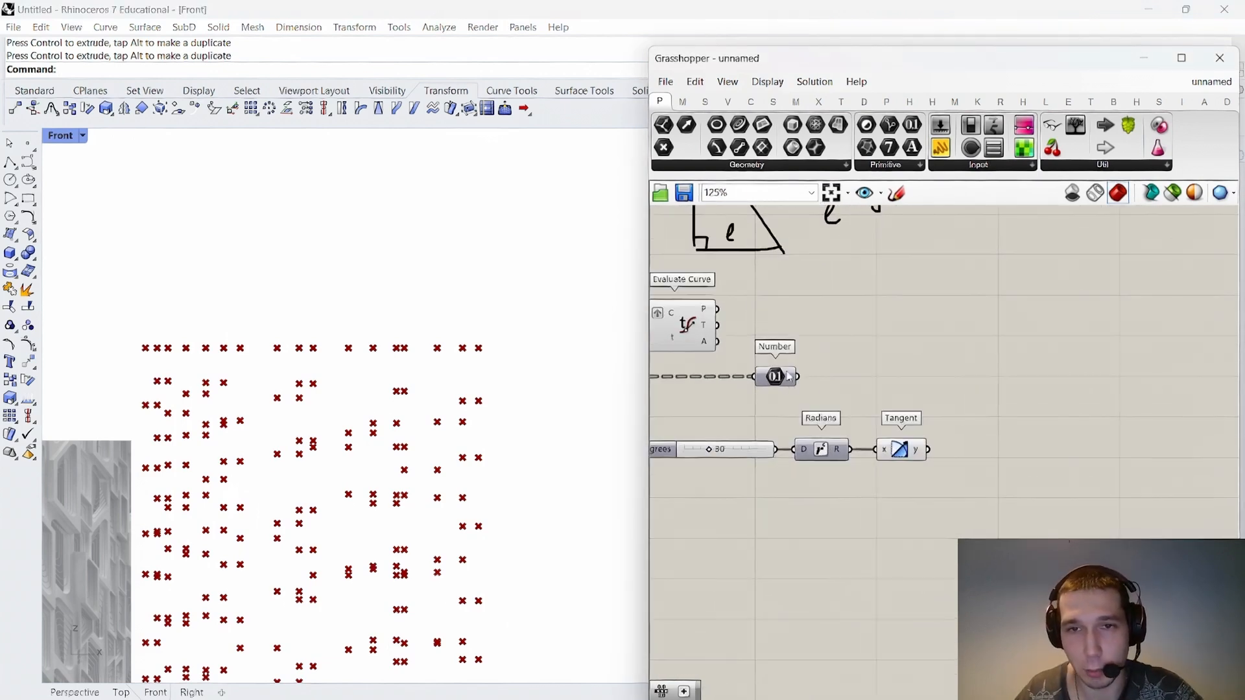
scroll(783, 382, down, 3)
scroll(771, 291, up, 3)
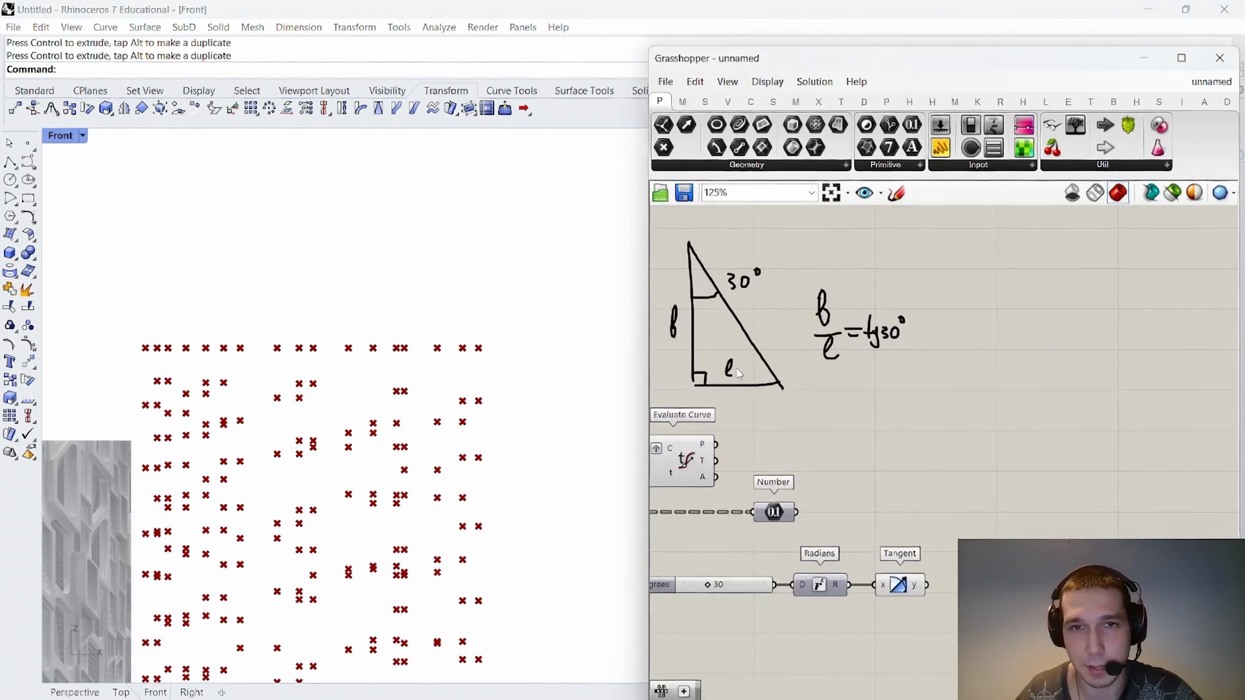
scroll(488, 351, up, 5)
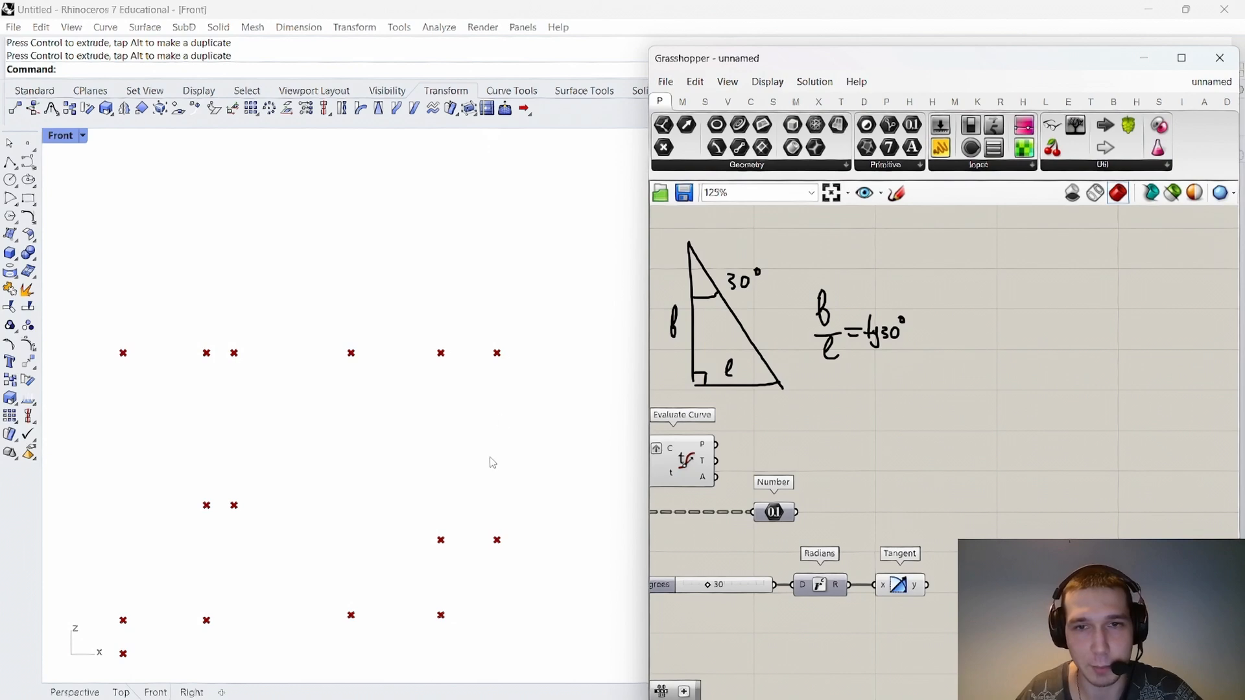
right_drag(816, 509, 816, 471)
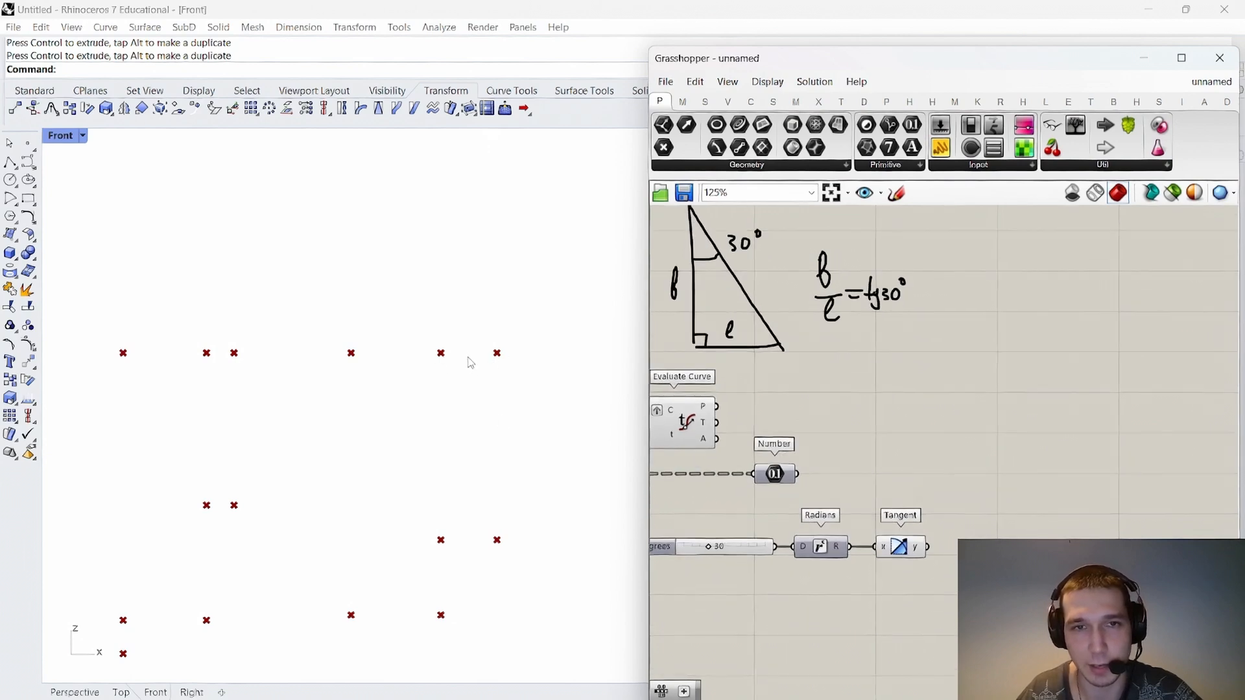
scroll(907, 402, up, 2)
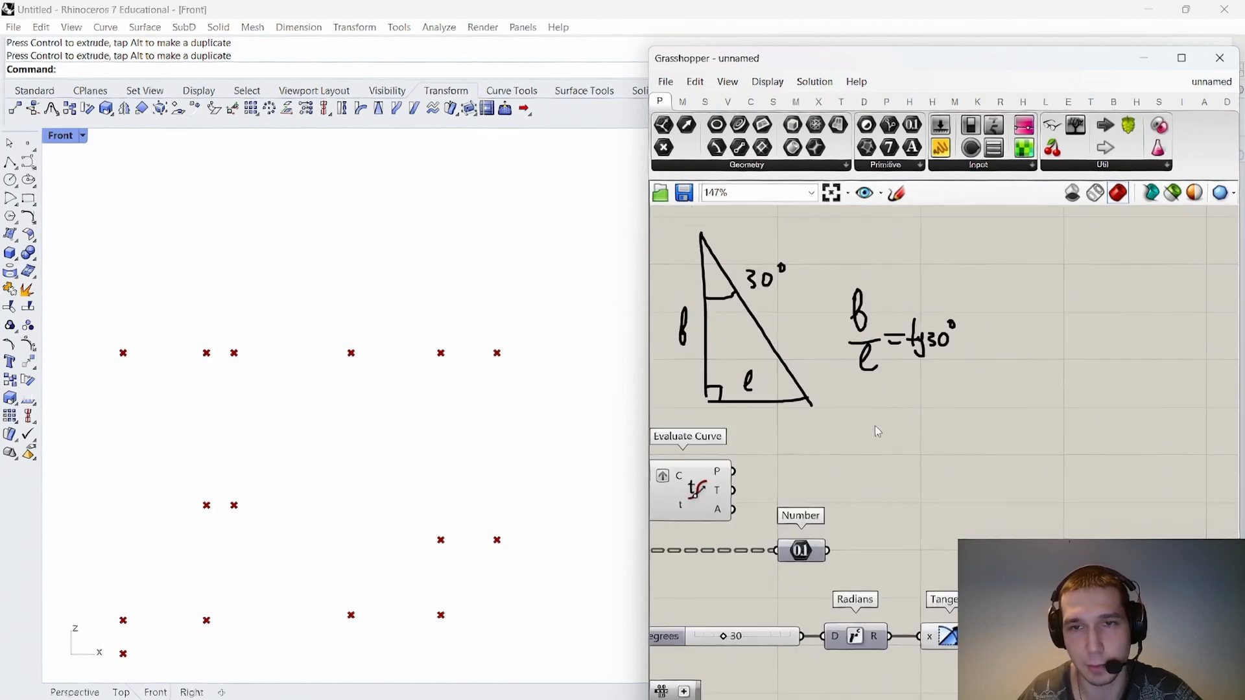
scroll(1010, 528, down, 2)
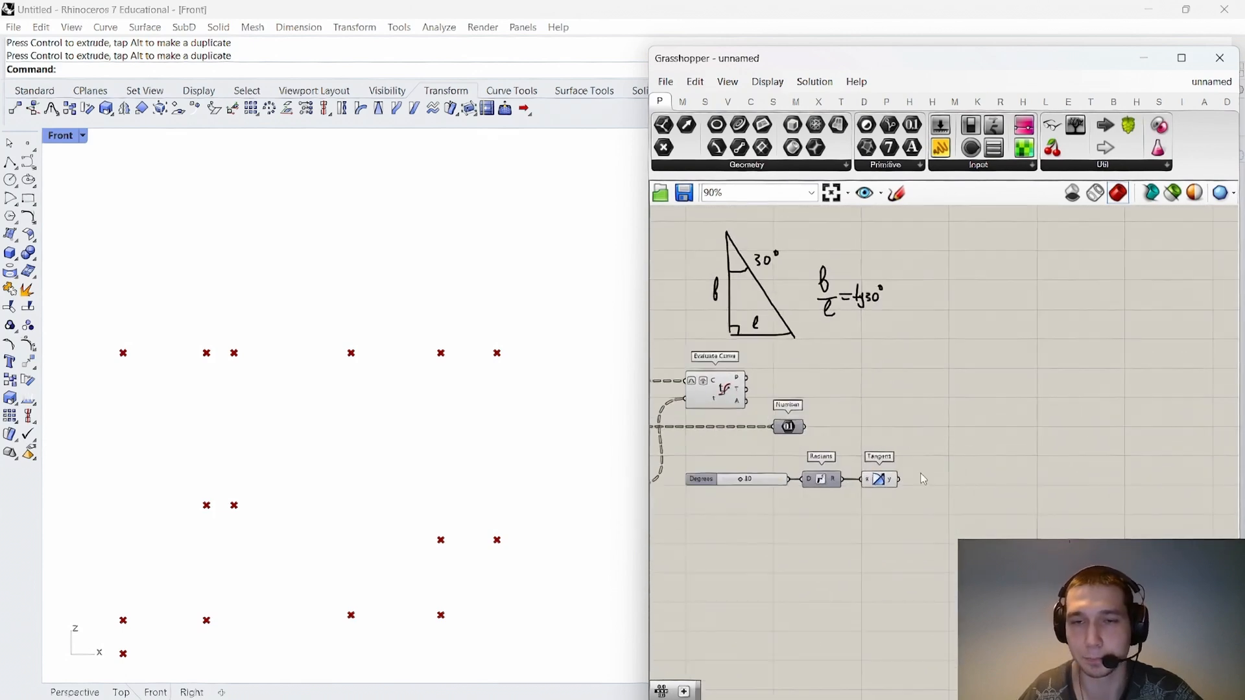
Add a Division component and feed its A input from the Number parameter.
double_click(954, 395)
text(divio)
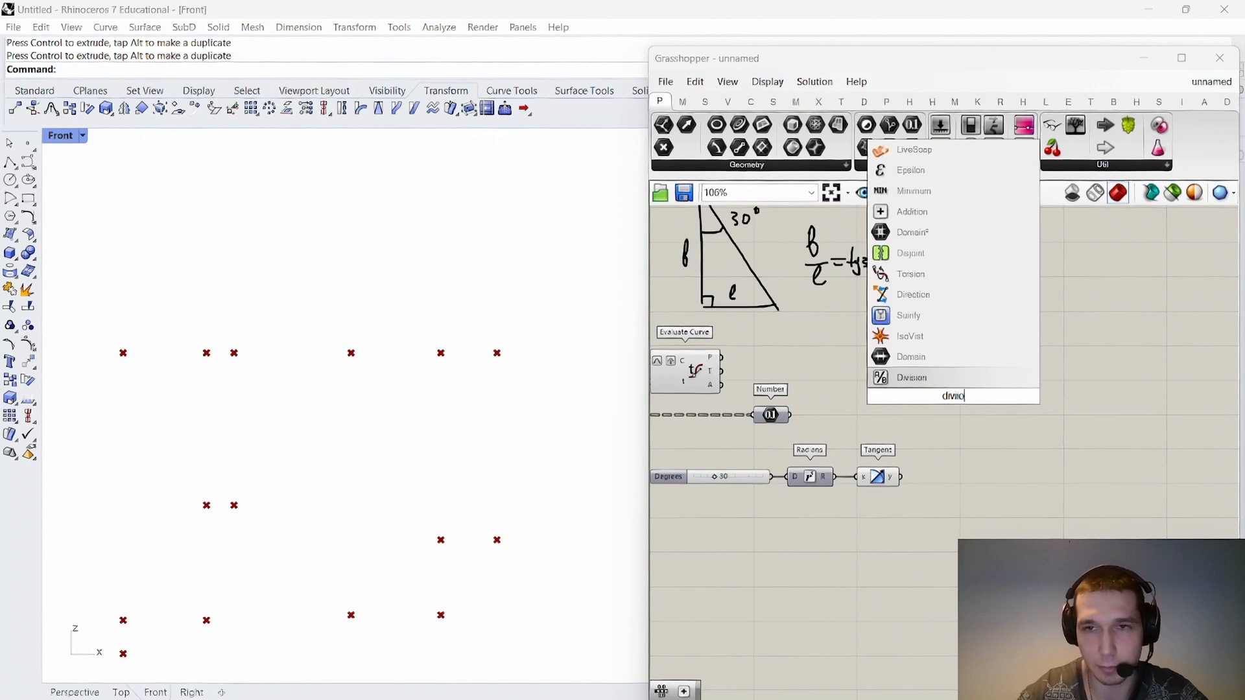
key(Return)
scroll(842, 414, up, 2)
drag(769, 416, 938, 424)
Add a panel containing 2, connect it to Division's B input and place it just before Division.
double_click(913, 366)
text(2)
key(Return)
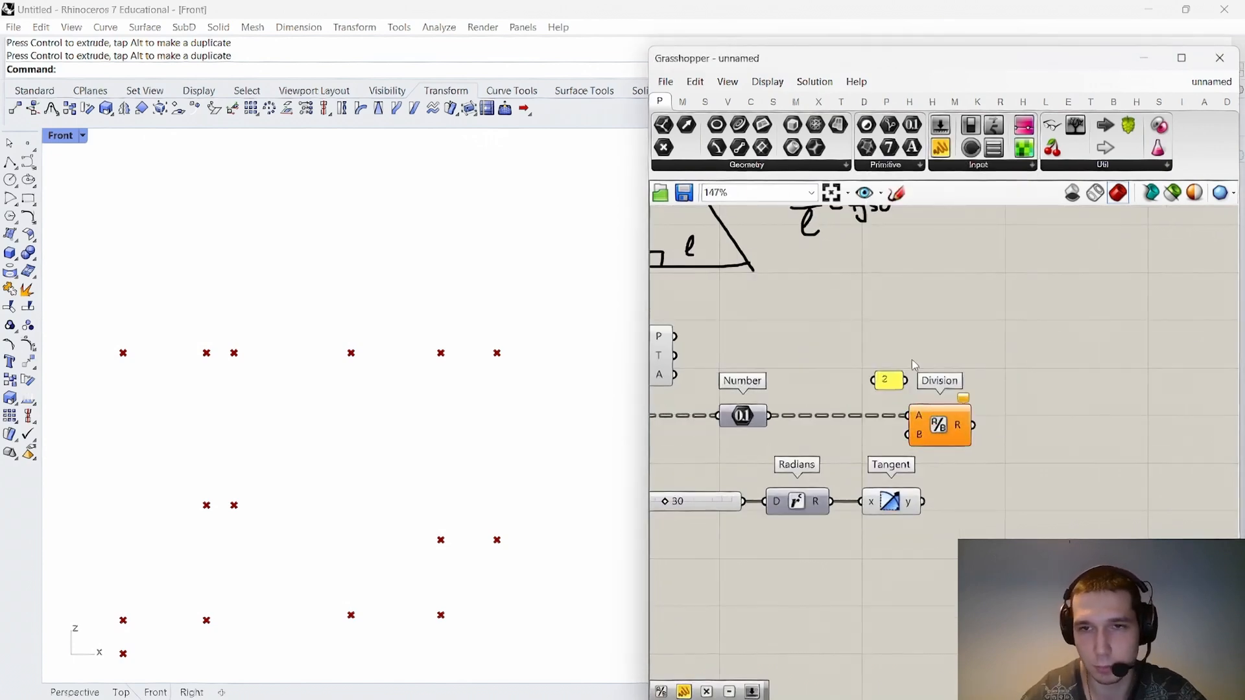
drag(906, 381, 908, 434)
drag(890, 382, 850, 436)
right_drag(979, 421, 864, 396)
click(864, 396)
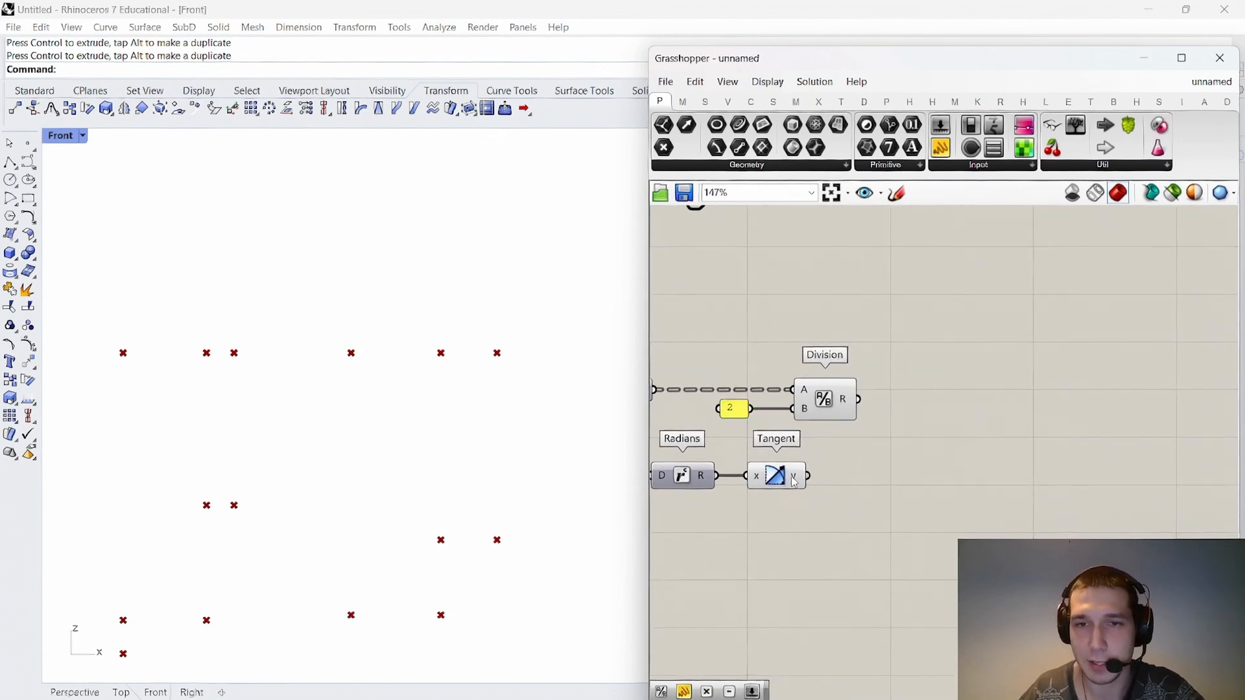
Inspect Tangent's y result and move Division with its 2 panel into line above Tangent.
mouse_move(796, 479)
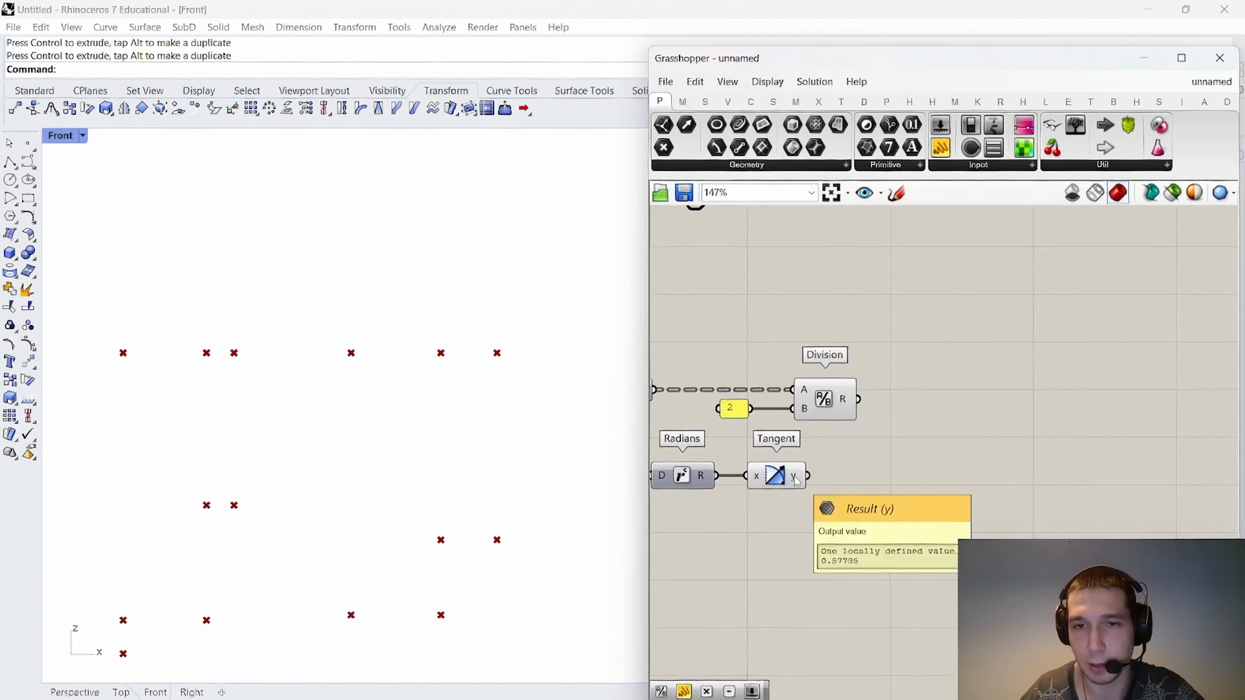
scroll(796, 479, down, 3)
mouse_move(767, 386)
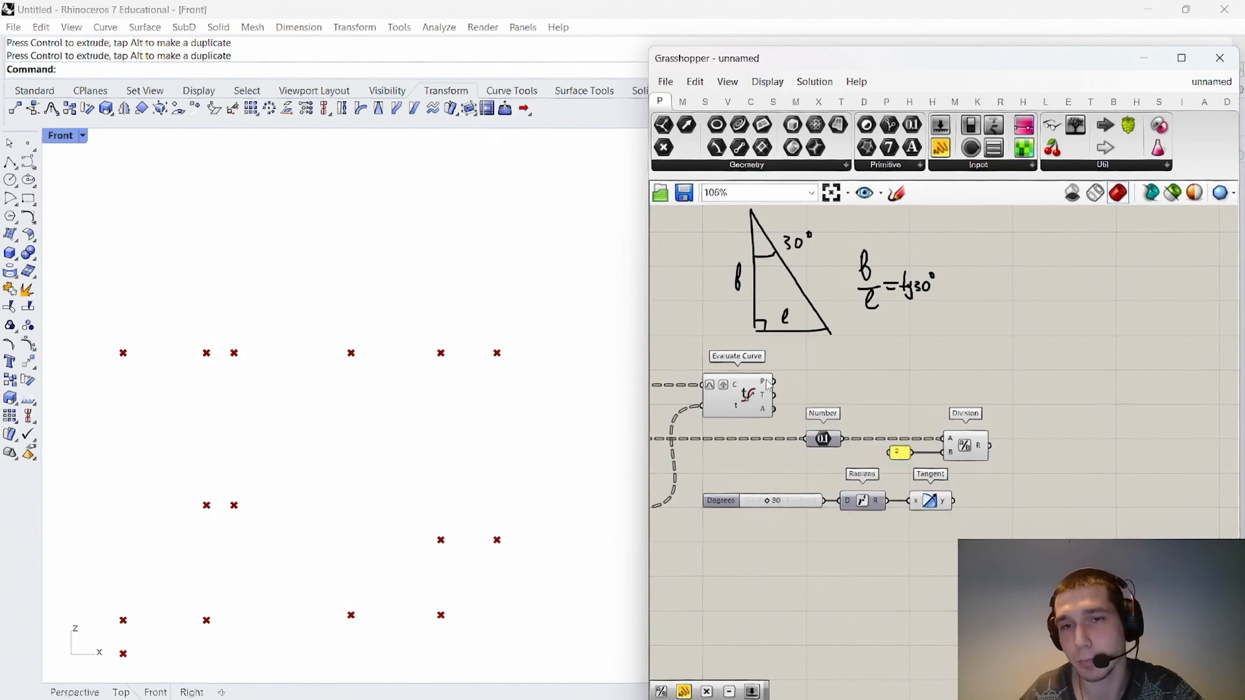
right_drag(769, 385, 678, 384)
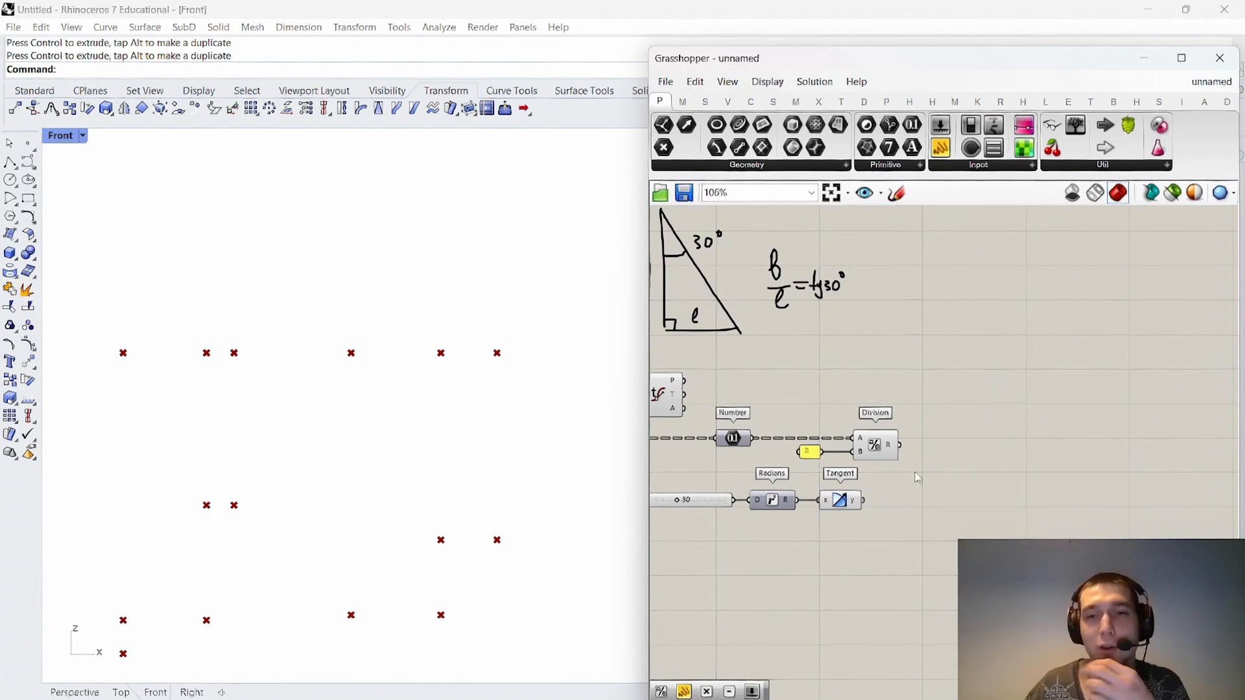
scroll(954, 447, down, 3)
scroll(920, 462, up, 3)
drag(945, 475, 784, 417)
scroll(897, 444, up, 2)
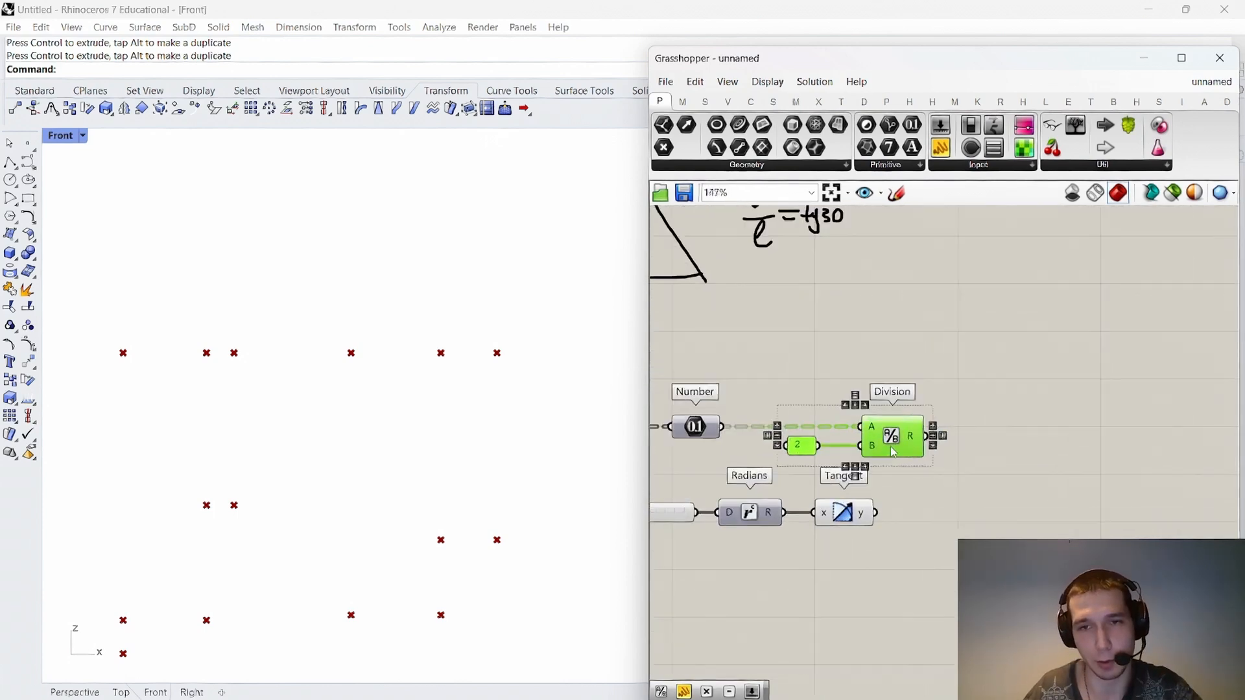
drag(897, 444, 844, 445)
click(974, 416)
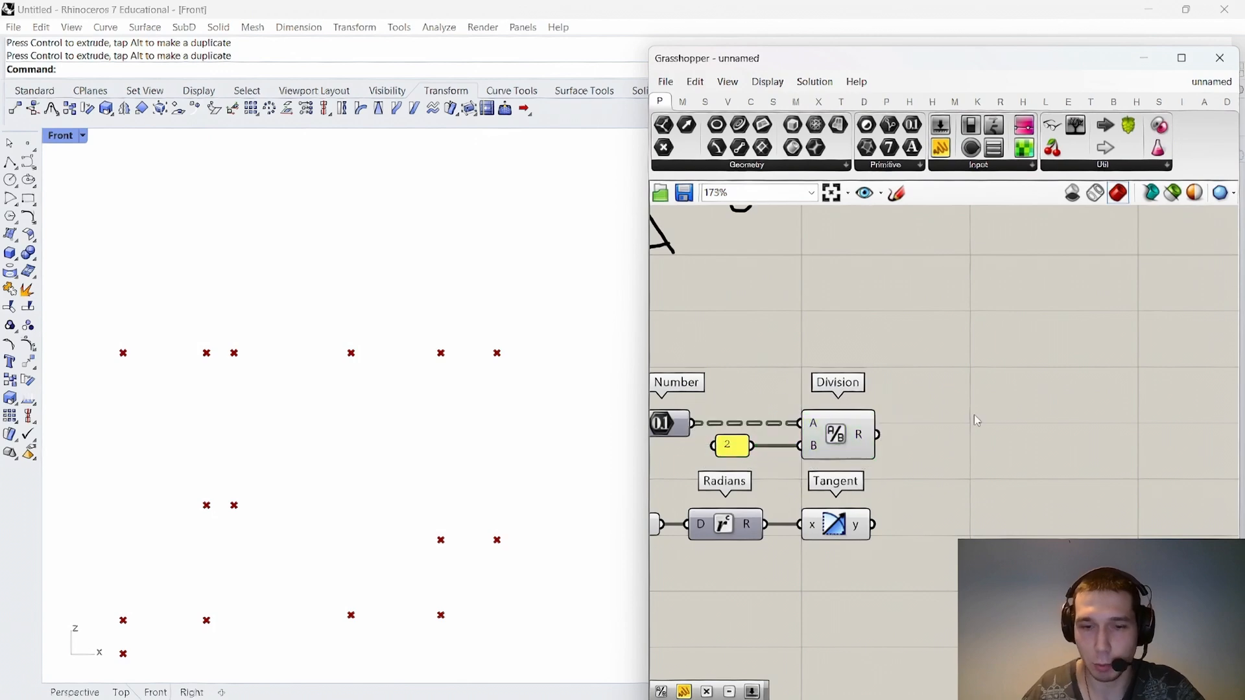
Add a Multiplication component and feed A from Division's R output and B from Tangent's y output.
double_click(976, 414)
text(multipli)
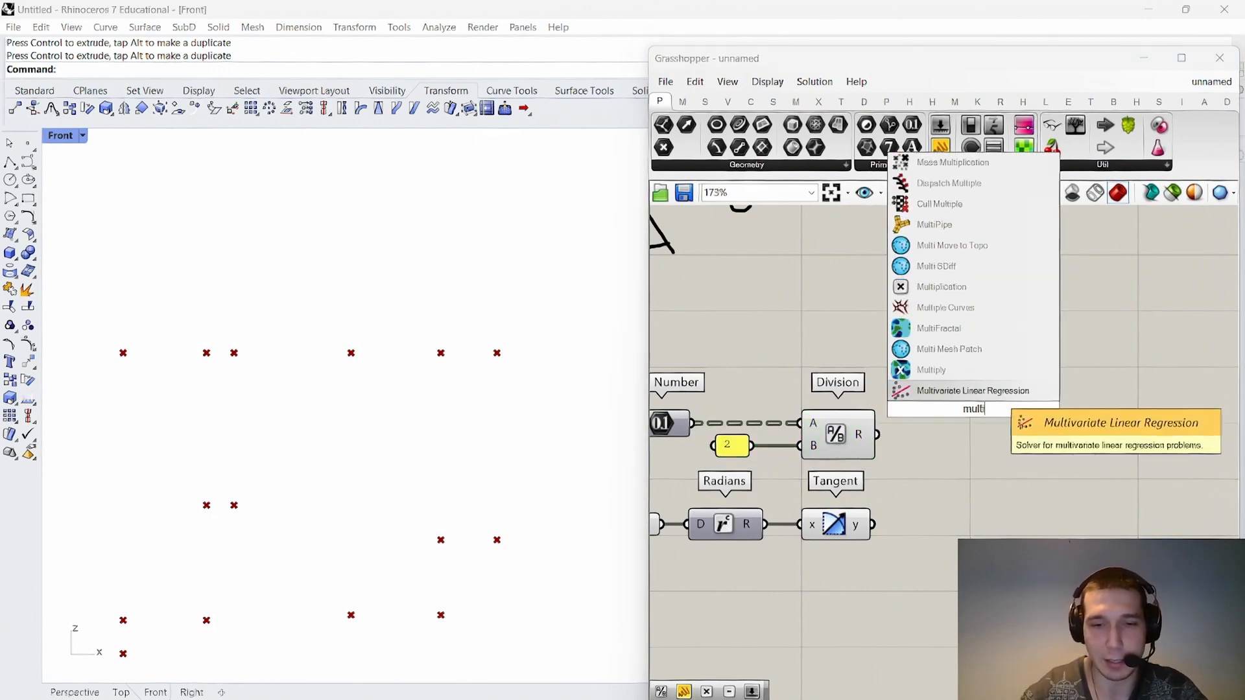
text(c)
click(982, 390)
drag(878, 435, 1000, 435)
drag(873, 524, 997, 453)
right_drag(999, 452, 890, 452)
scroll(821, 504, down, 2)
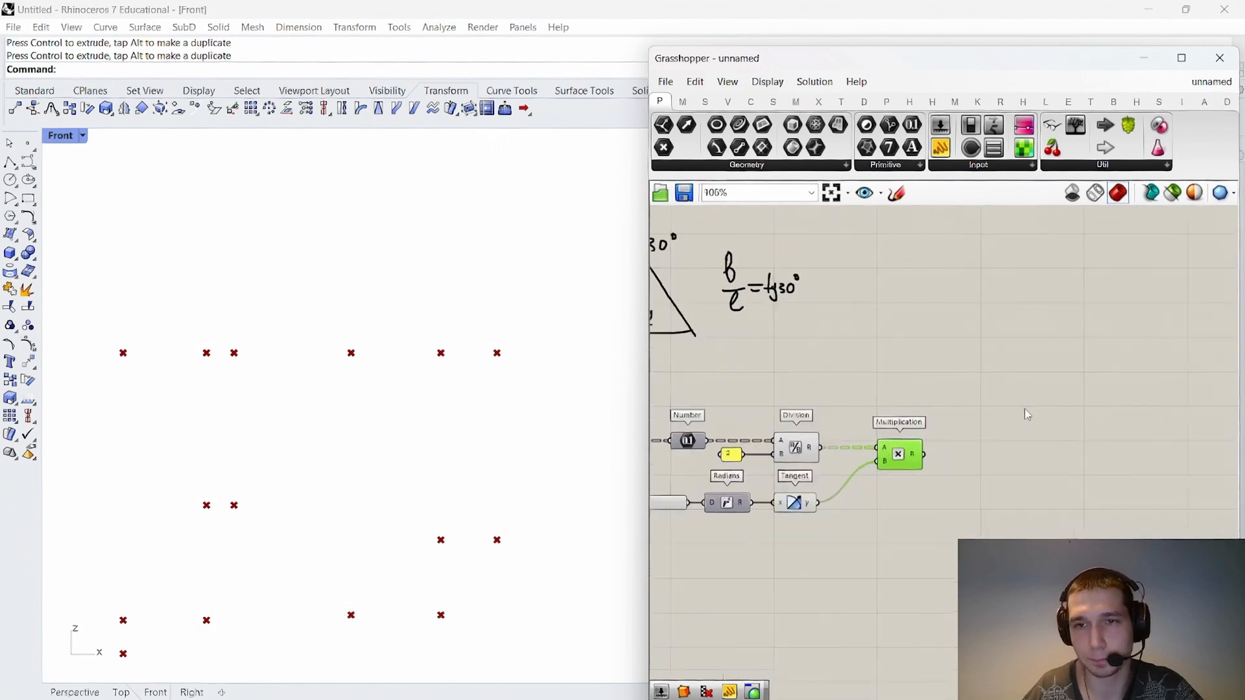
Add a second Multiplication component and feed its A input from the first Multiplication's R output.
double_click(1025, 409)
text(mu)
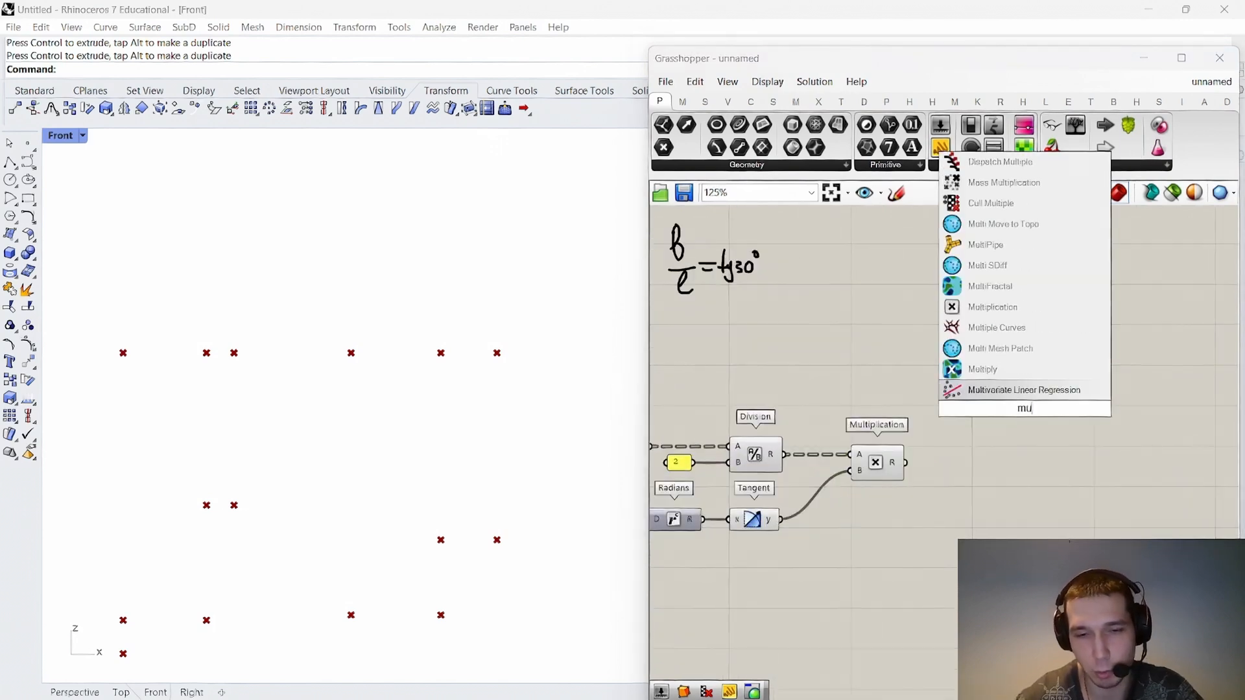
text(ltiplicat)
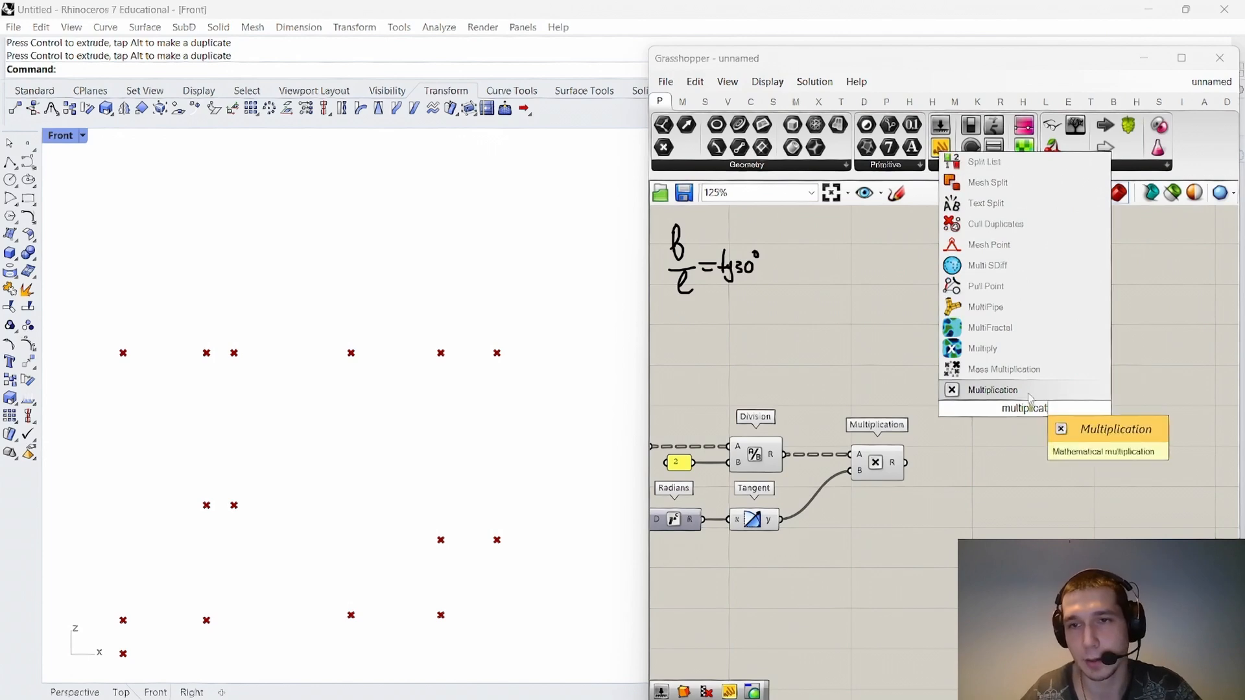
click(1038, 392)
drag(905, 462, 1046, 471)
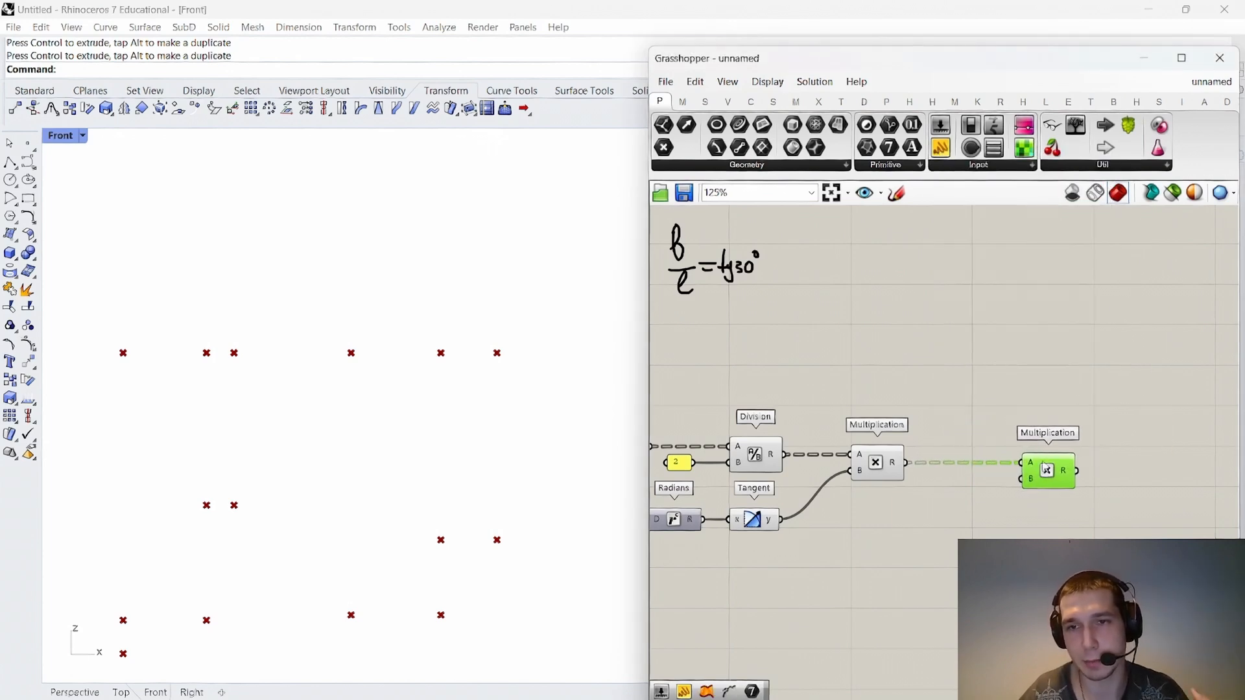
click(1012, 417)
scroll(1012, 416, down, 4)
scroll(752, 393, up, 3)
right_drag(784, 411, 1054, 390)
scroll(1054, 389, down, 3)
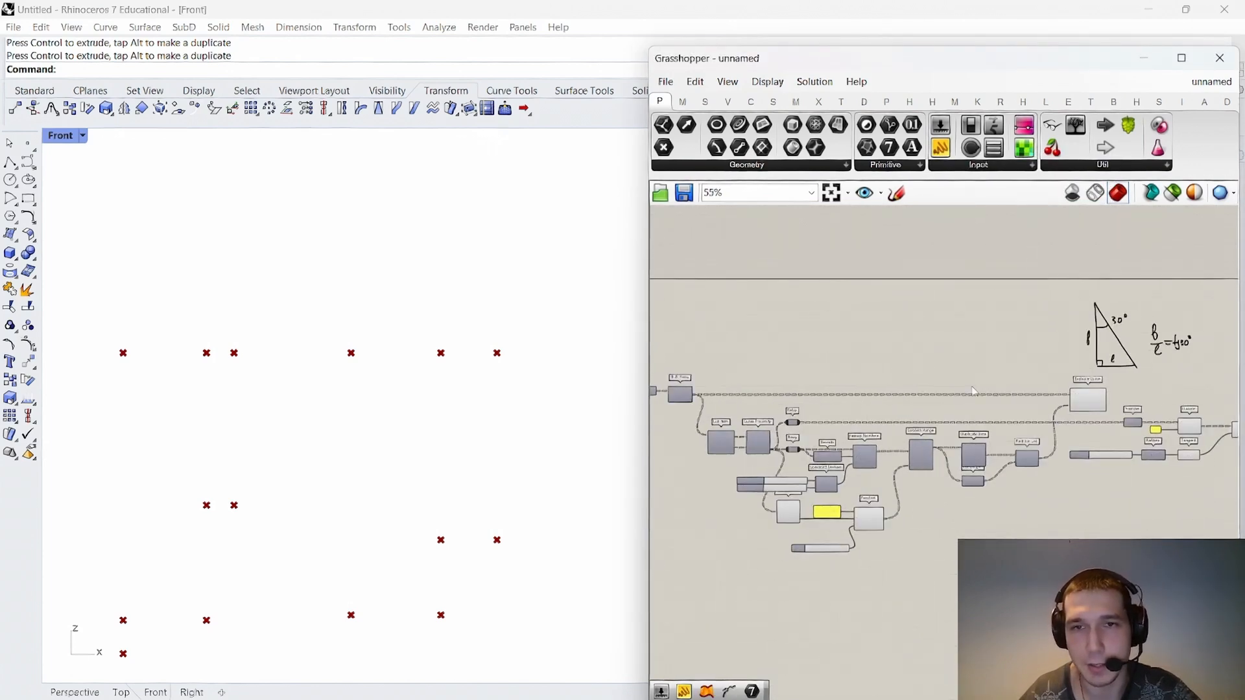
Inspect the data tree of Shift Paths' D output and review the chain leading to the last Multiplication.
right_drag(689, 392, 804, 384)
scroll(804, 383, up, 5)
mouse_move(806, 384)
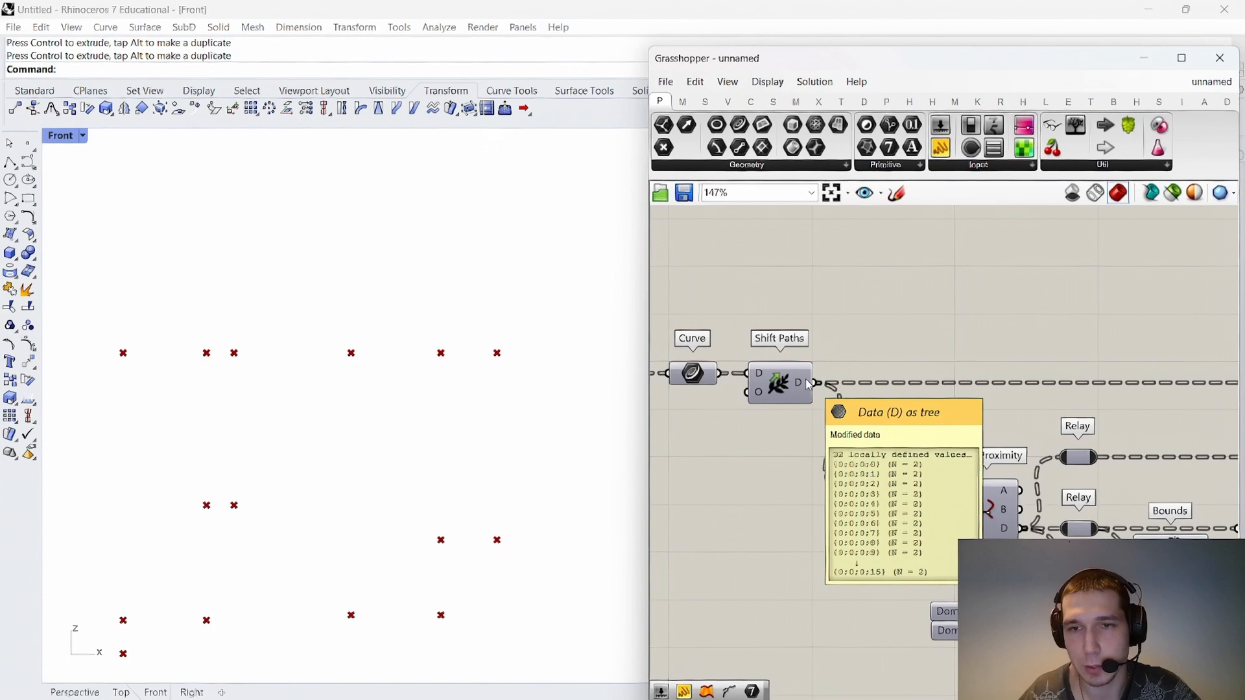
scroll(806, 384, down, 5)
mouse_move(1102, 384)
right_down()
mouse_move(795, 420)
mouse_move(1061, 402)
mouse_move(1054, 431)
right_up()
scroll(795, 419, up, 3)
scroll(796, 422, down, 3)
scroll(1064, 407, down, 6)
scroll(1031, 398, up, 7)
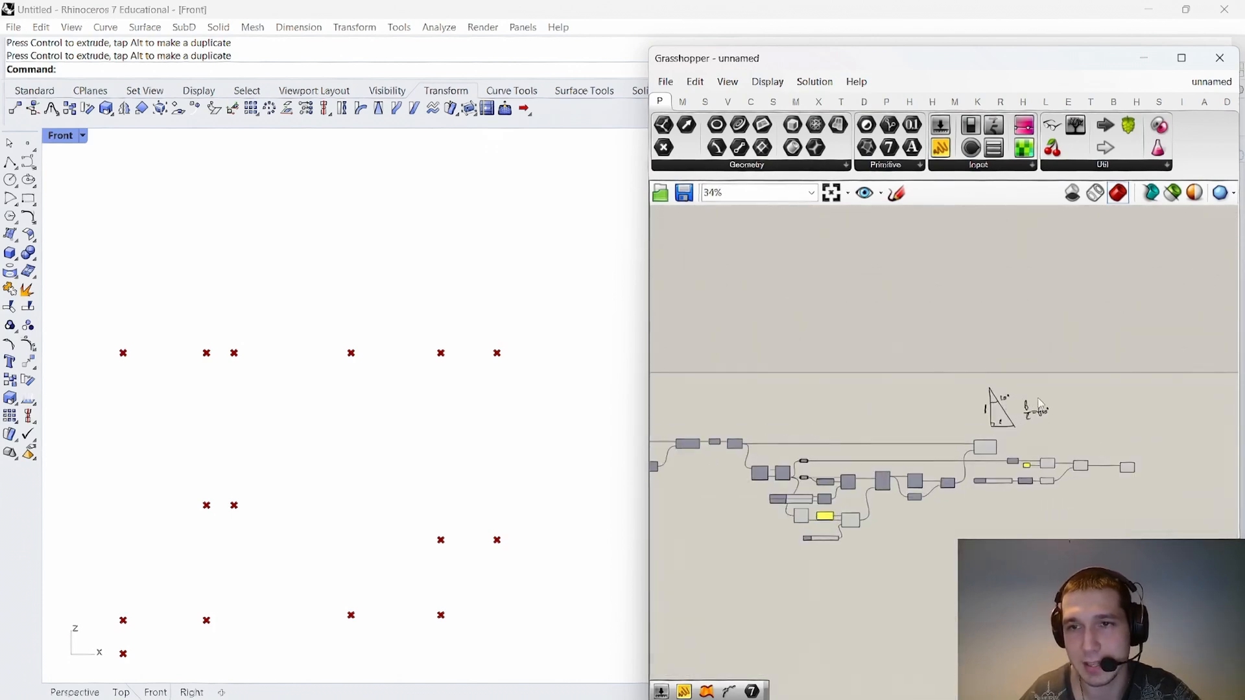
Move the tan 30° triangle sketch farther up, away from the Evaluate Curve component.
mouse_move(1116, 438)
mouse_down()
mouse_move(974, 396)
mouse_move(942, 415)
mouse_move(945, 391)
mouse_up()
key(ctrl+z)
drag(1096, 480, 873, 372)
drag(938, 415, 940, 385)
click(1060, 363)
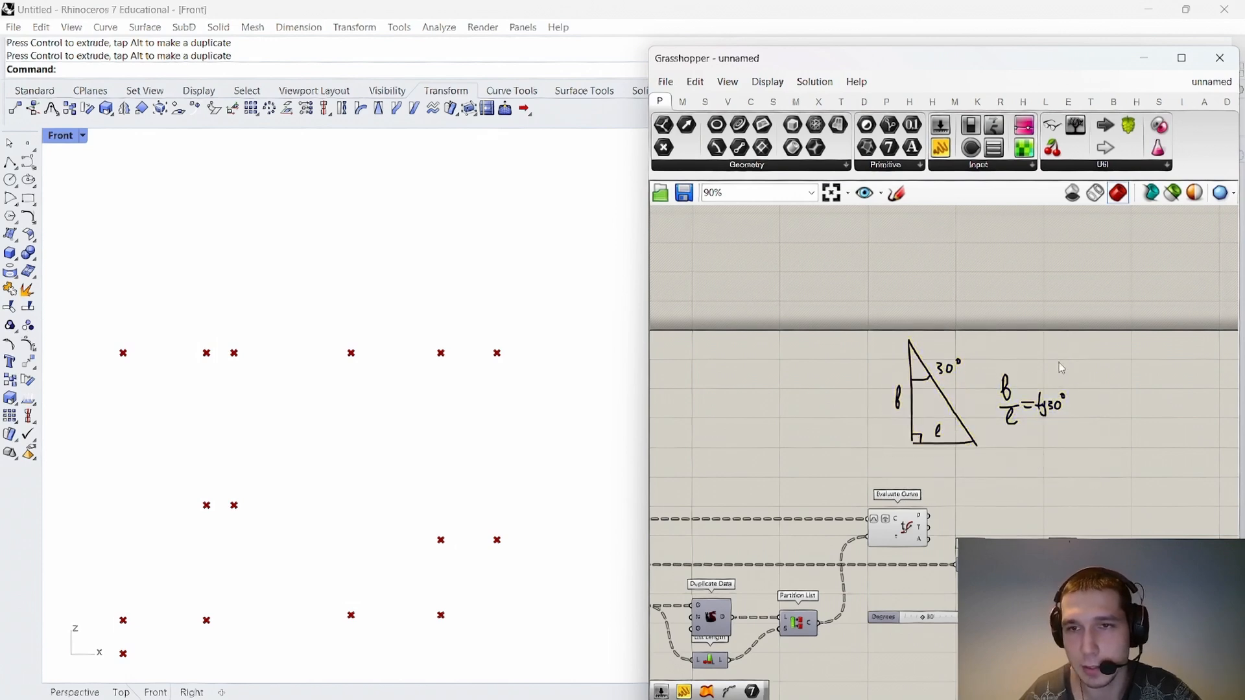
Select the row of components below the triangle sketch and shift them down to make more room around Evaluate Curve.
scroll(1059, 362, down, 4)
scroll(995, 413, up, 4)
scroll(1046, 379, down, 8)
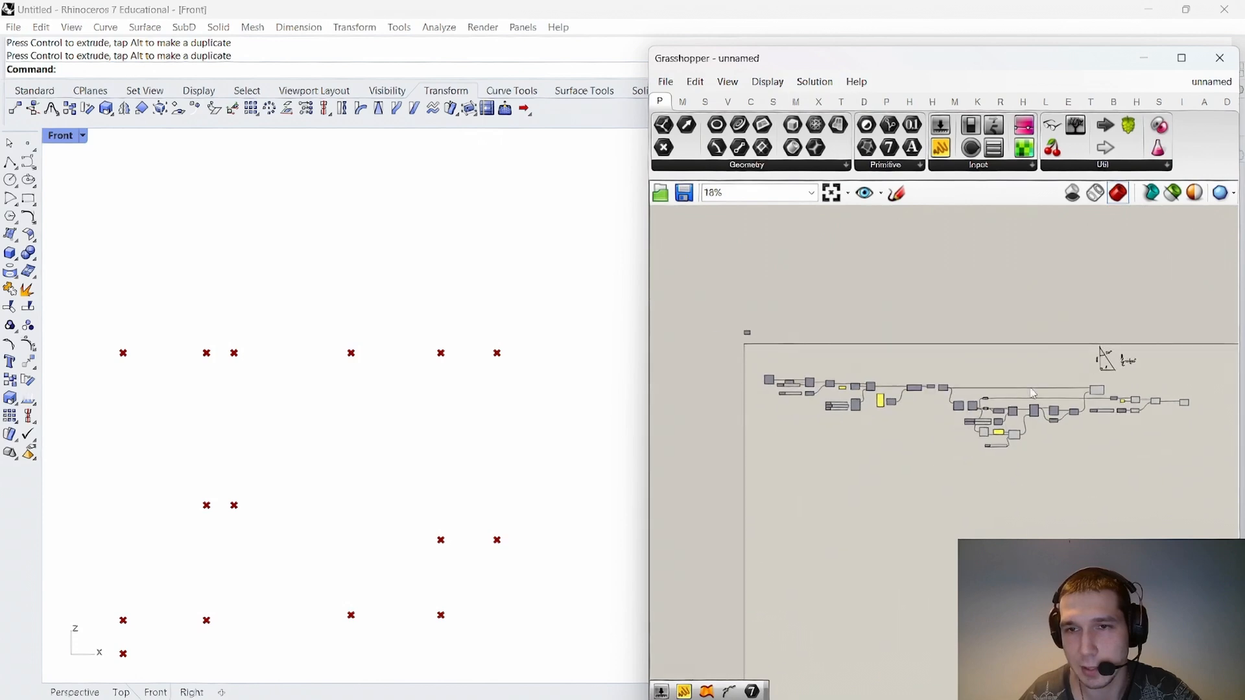
drag(1163, 462, 802, 375)
scroll(1143, 441, up, 9)
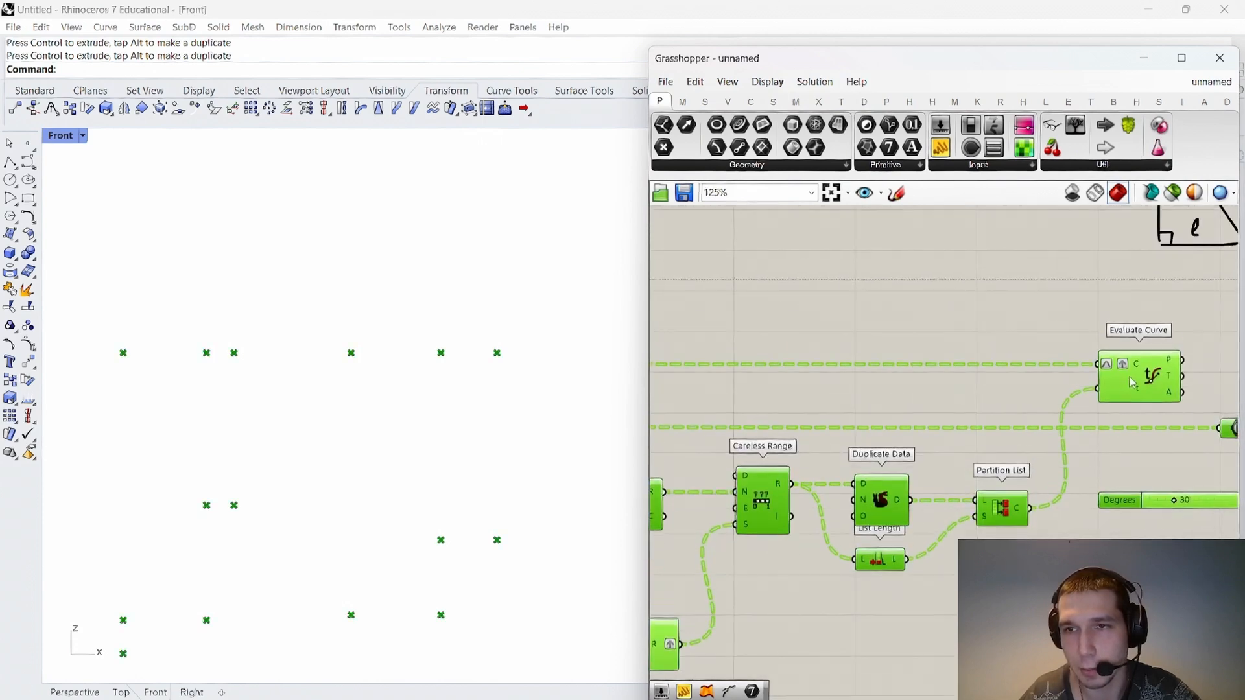
click(1111, 377)
scroll(1110, 376, down, 1)
right_drag(1110, 376, 1059, 383)
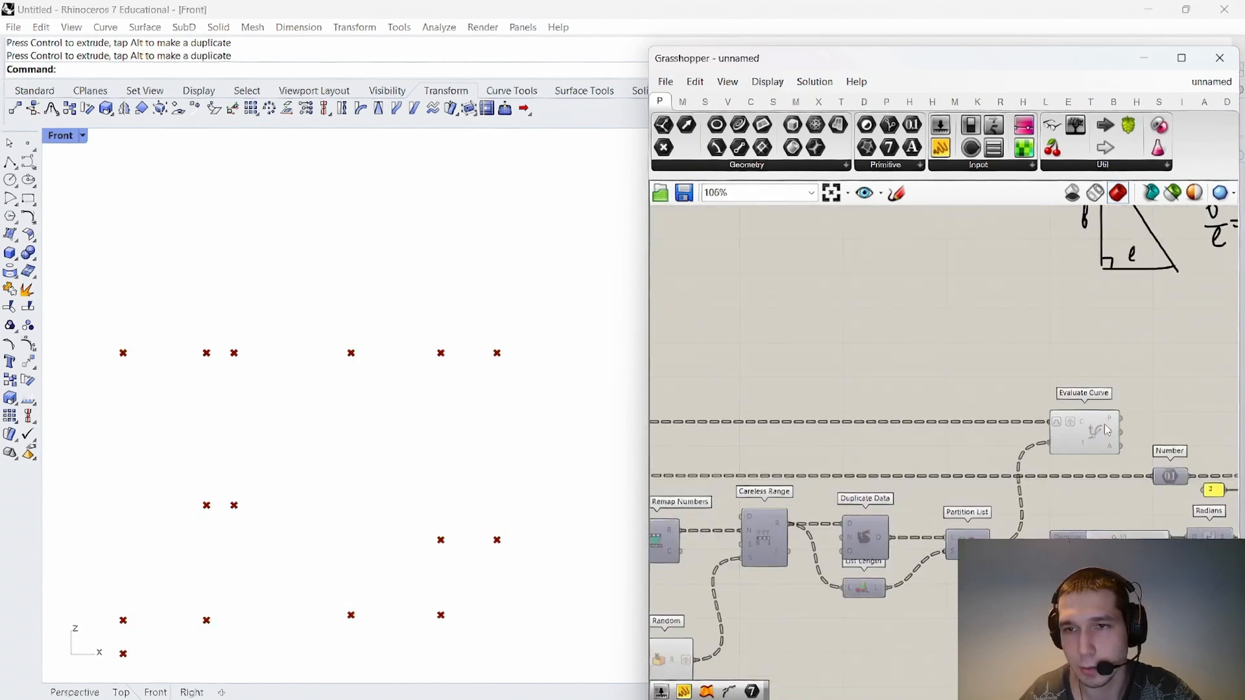
alt+drag(1085, 436, 1085, 396)
click(1012, 364)
scroll(1011, 367, down, 3)
right_drag(888, 379, 1020, 374)
scroll(835, 404, up, 2)
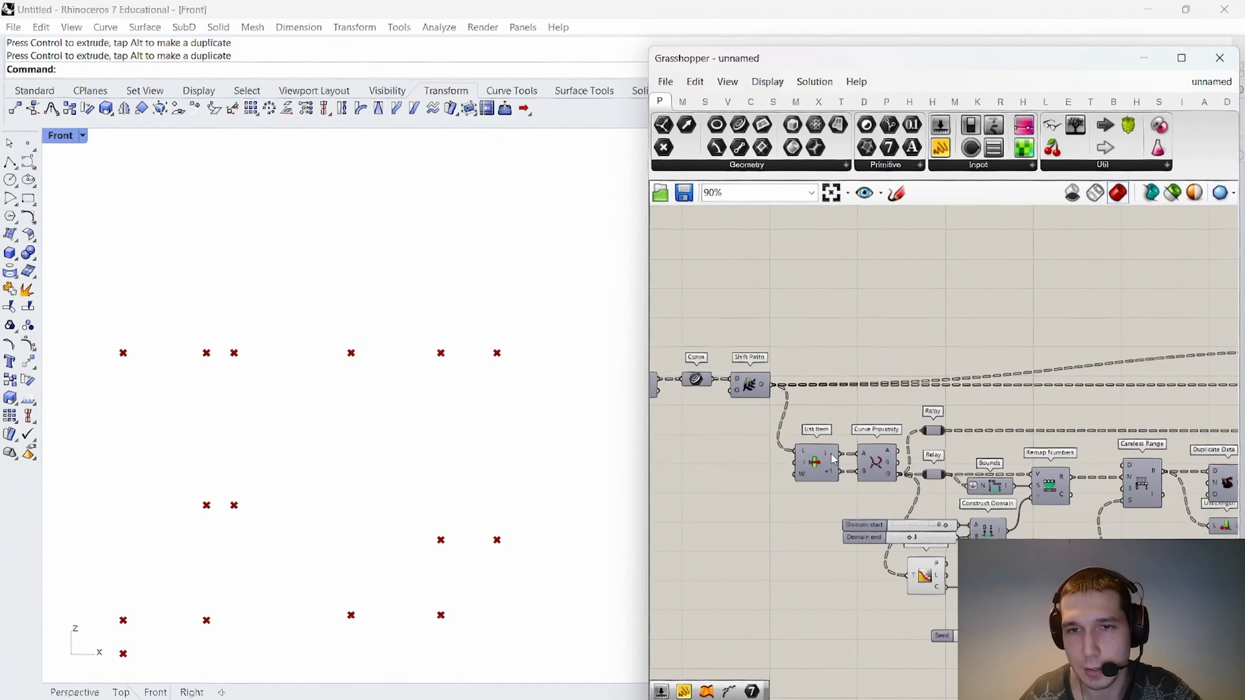
right_drag(1196, 444, 829, 459)
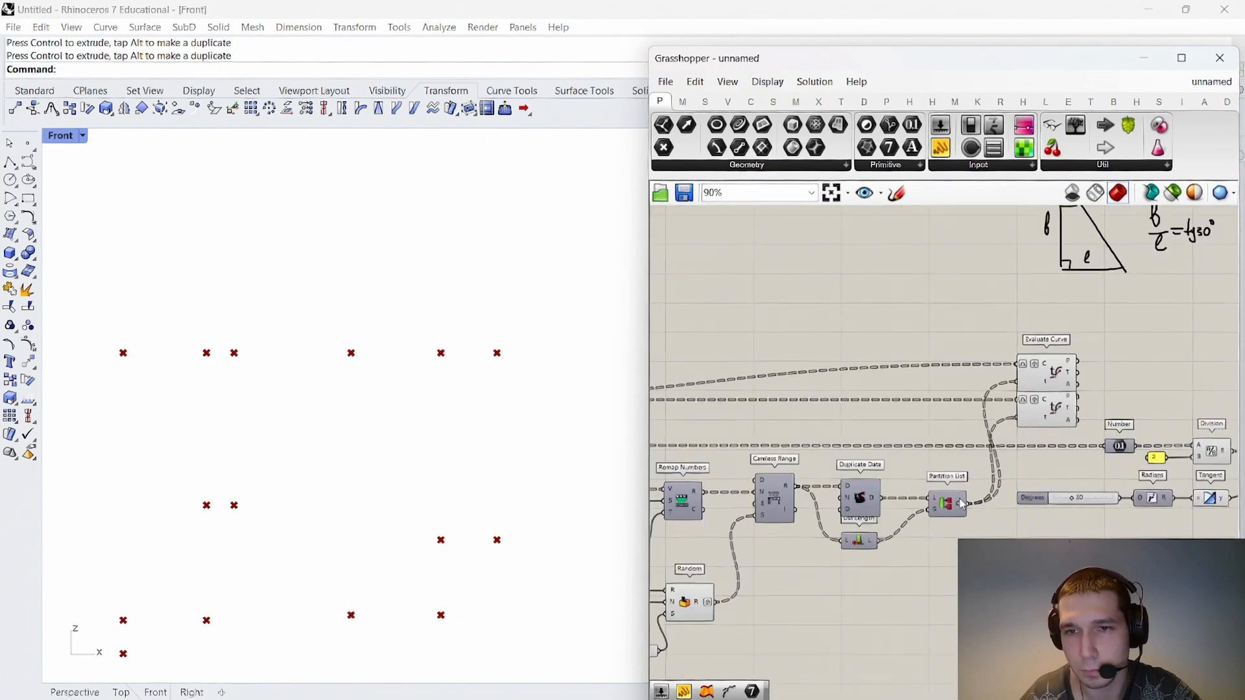
key(ctrl+z)
Add a Split Tree component beyond Evaluate Curve and feed its D input from Evaluate Curve's P output.
scroll(1067, 362, down, 3)
right_drag(1110, 379, 974, 378)
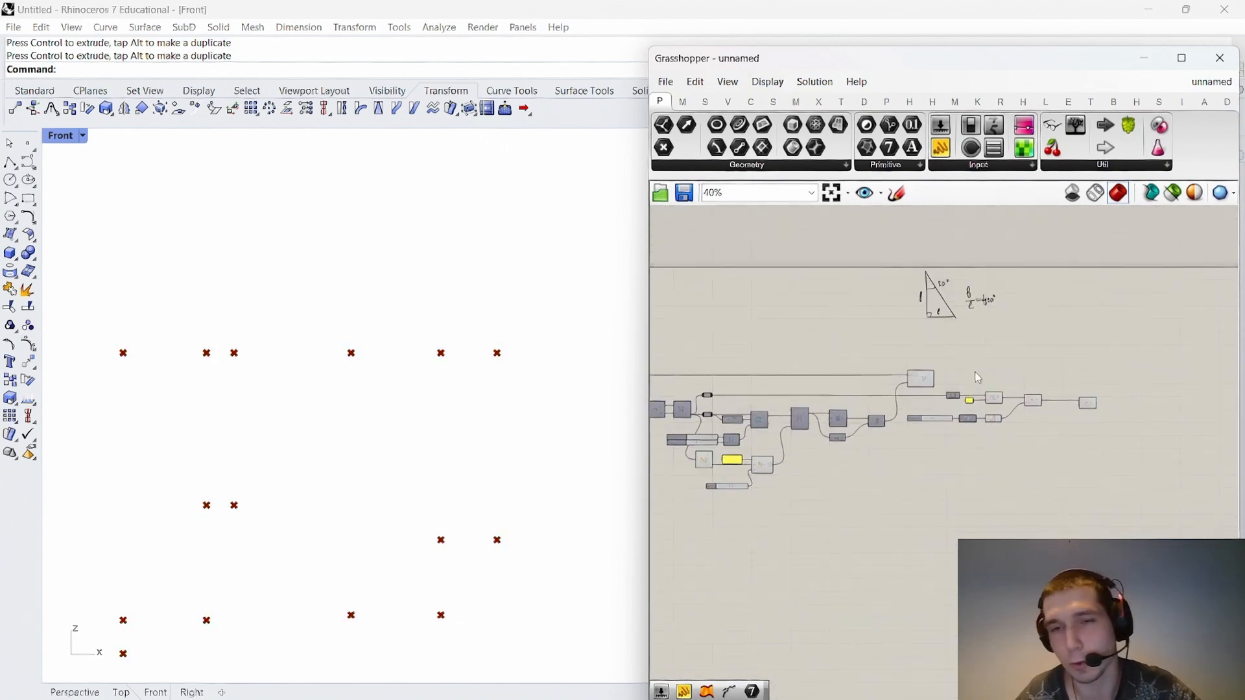
scroll(973, 378, up, 3)
mouse_move(887, 375)
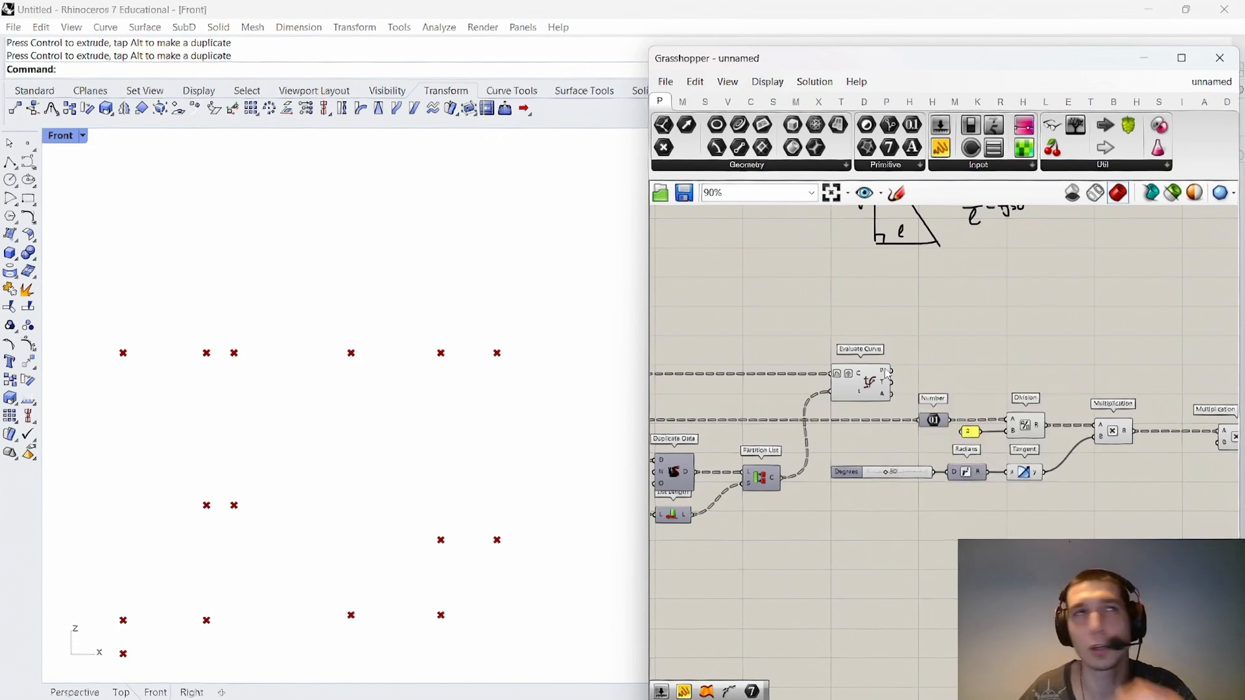
scroll(887, 375, down, 3)
scroll(862, 355, up, 4)
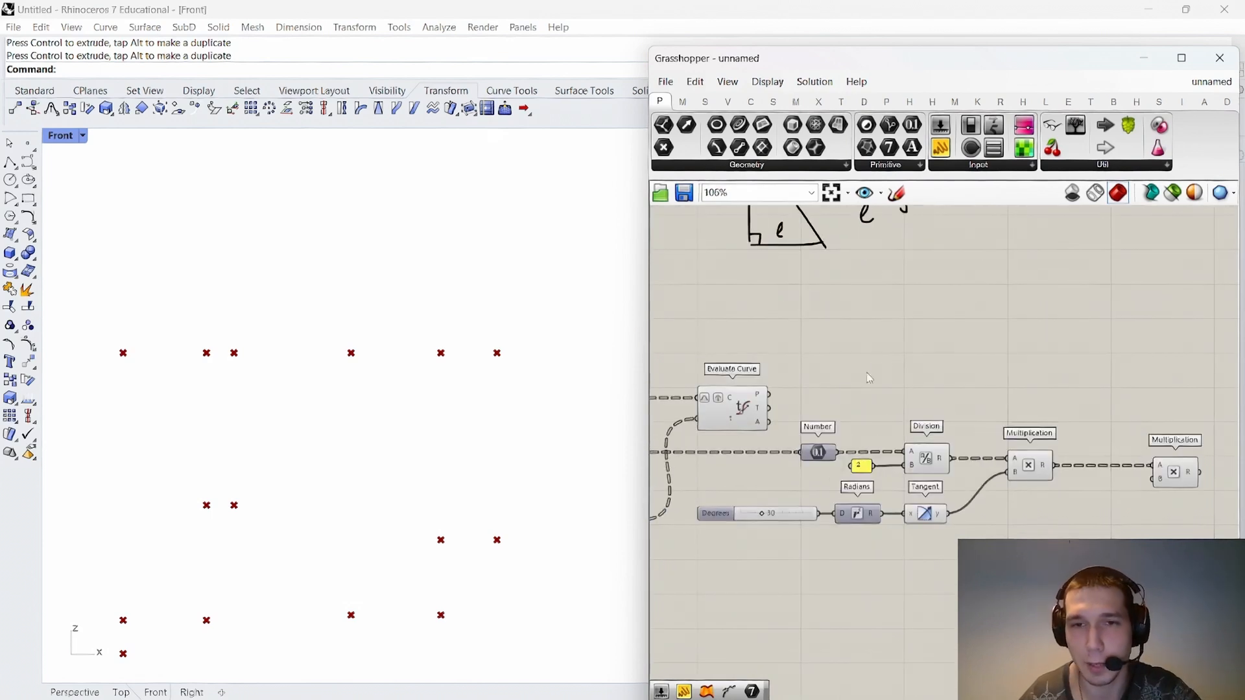
double_click(902, 344)
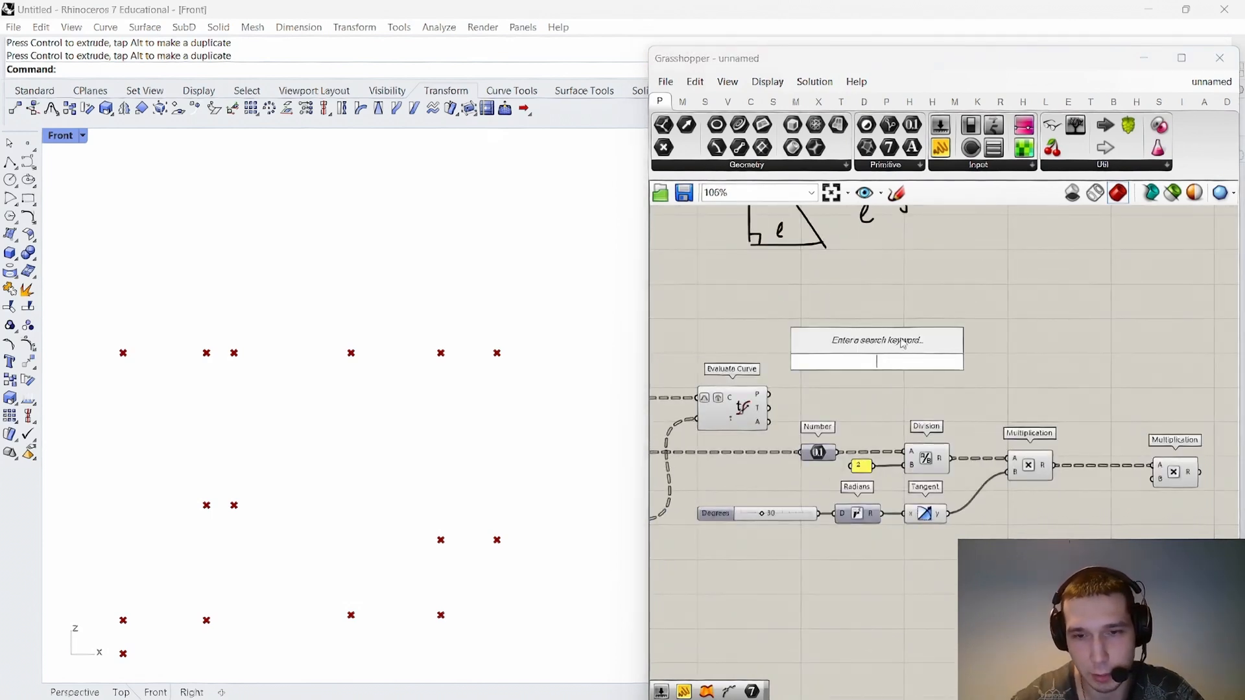
text(split tree)
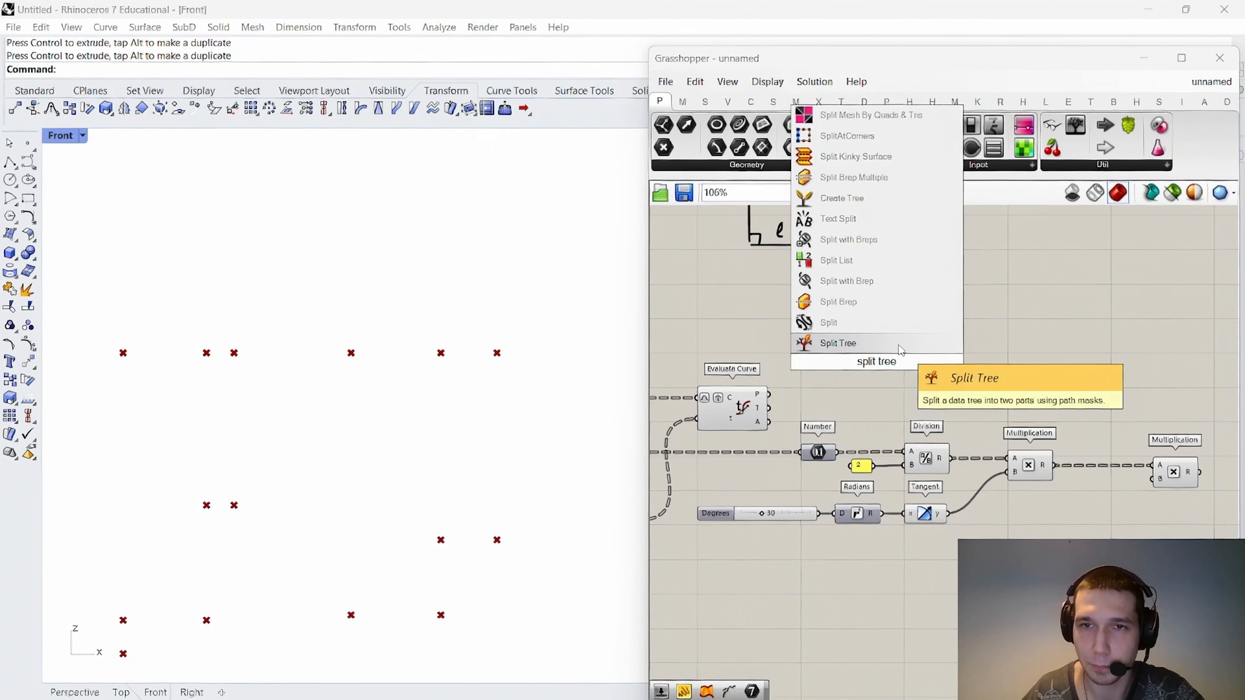
click(899, 346)
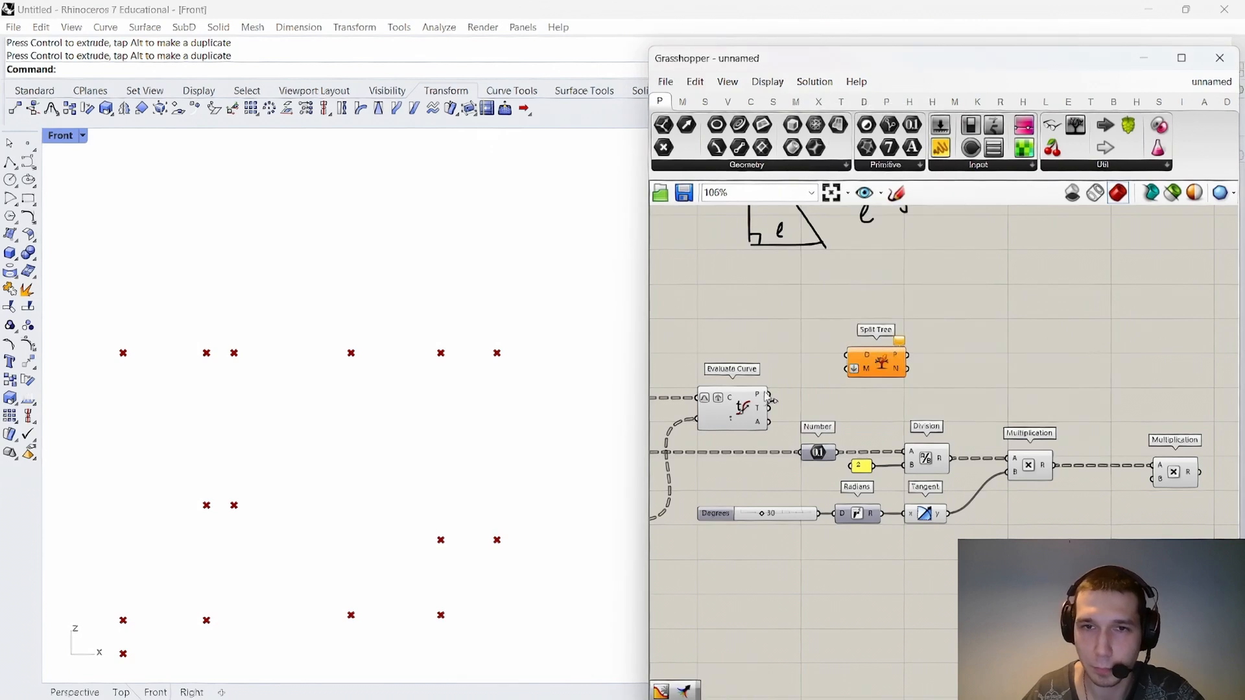
drag(769, 395, 1002, 362)
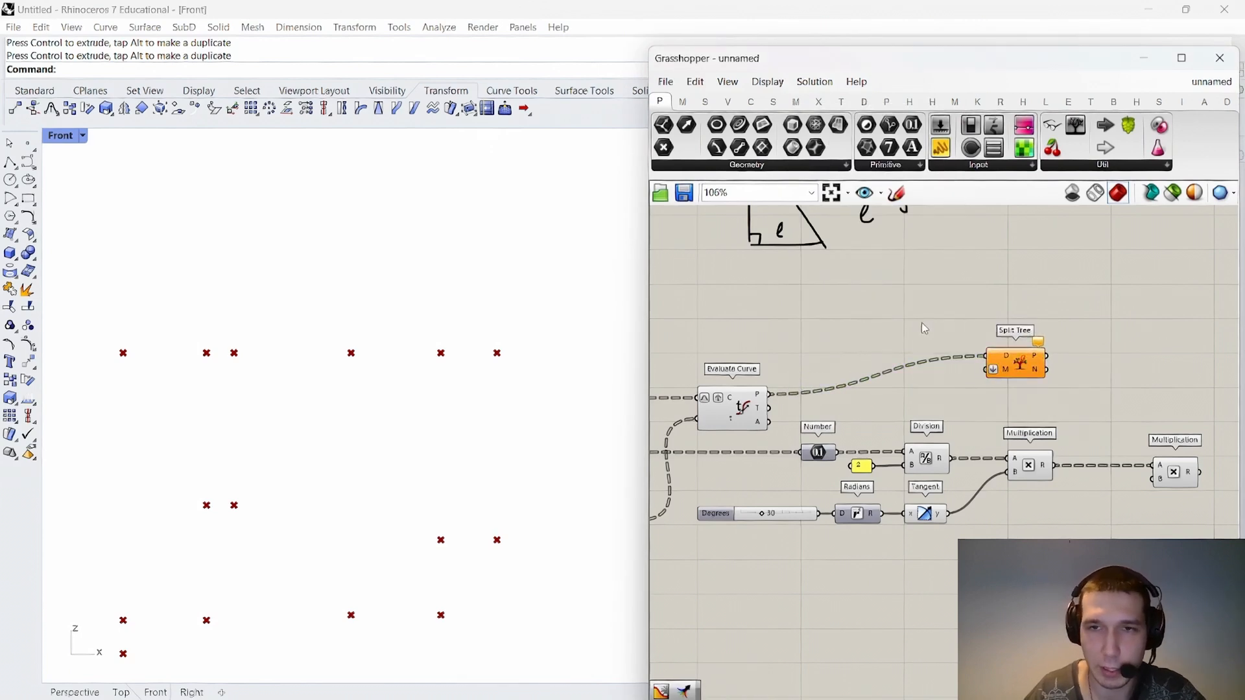
Add Tree Statistics below the Split Tree wire, feeding its T input through a Relay on Evaluate Curve's P wire.
double_click(923, 324)
text(tree sta)
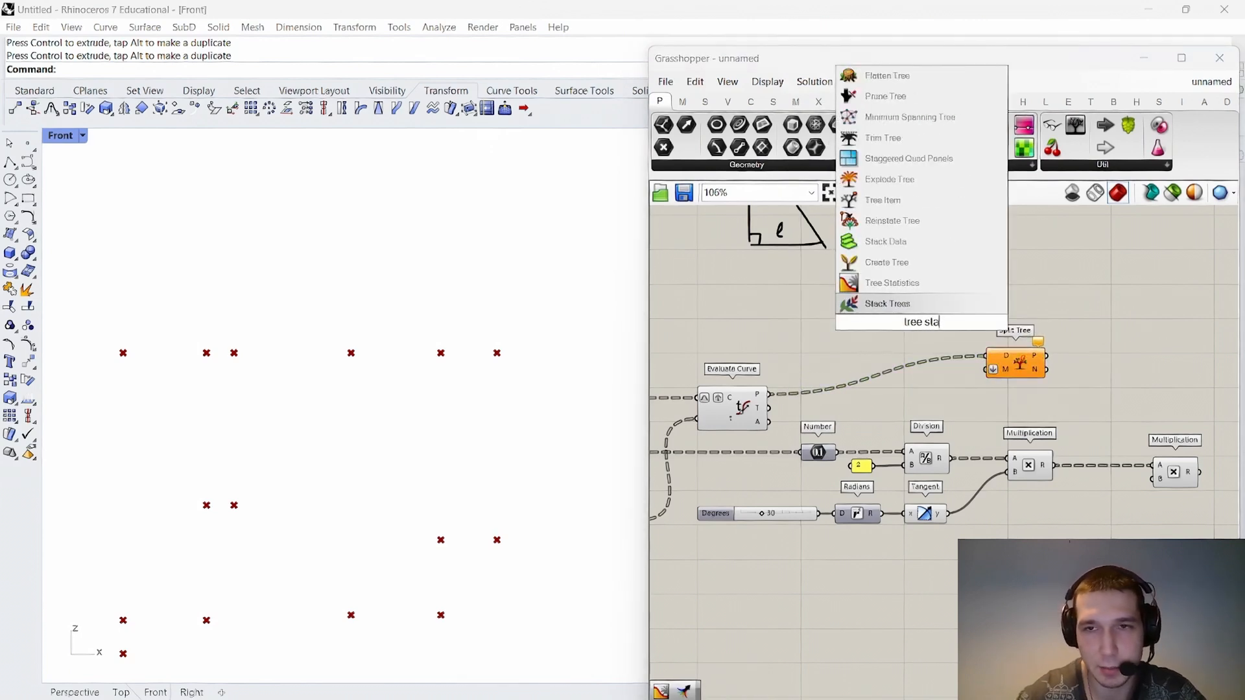
text(t)
key(Return)
drag(771, 394, 1033, 363)
double_click(824, 337)
click(973, 332)
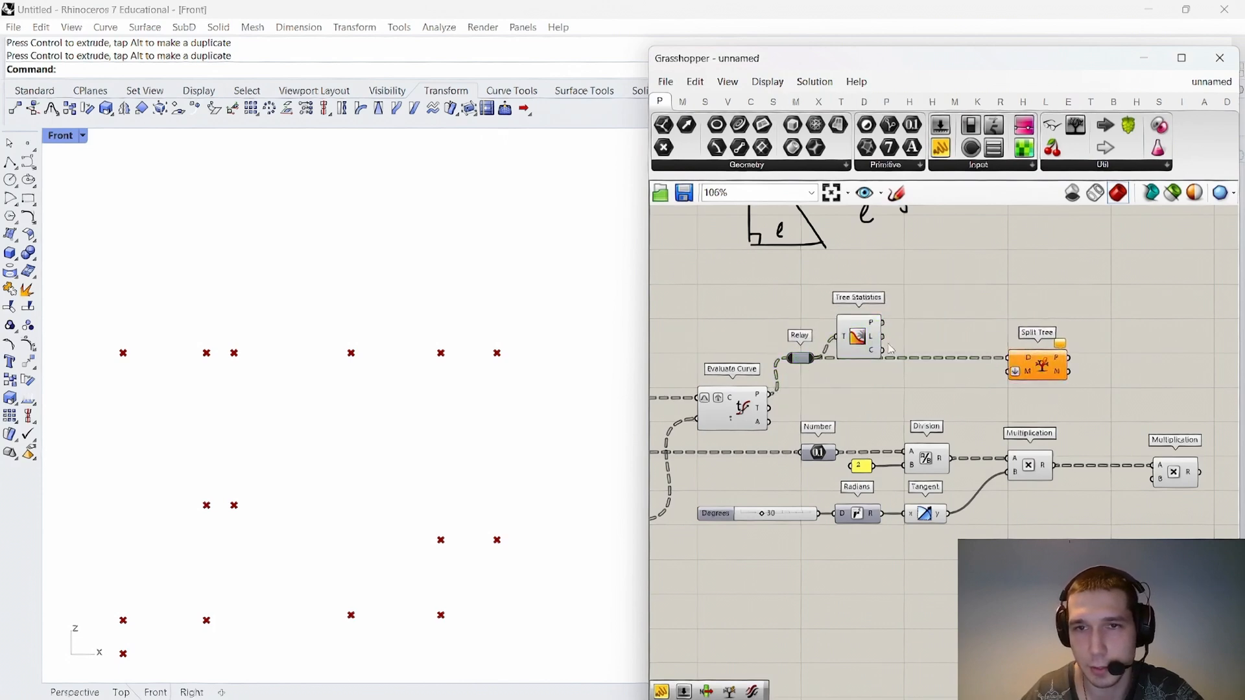
drag(859, 340, 859, 396)
click(919, 329)
right_drag(952, 311, 940, 316)
double_click(944, 315)
text(dispatch)
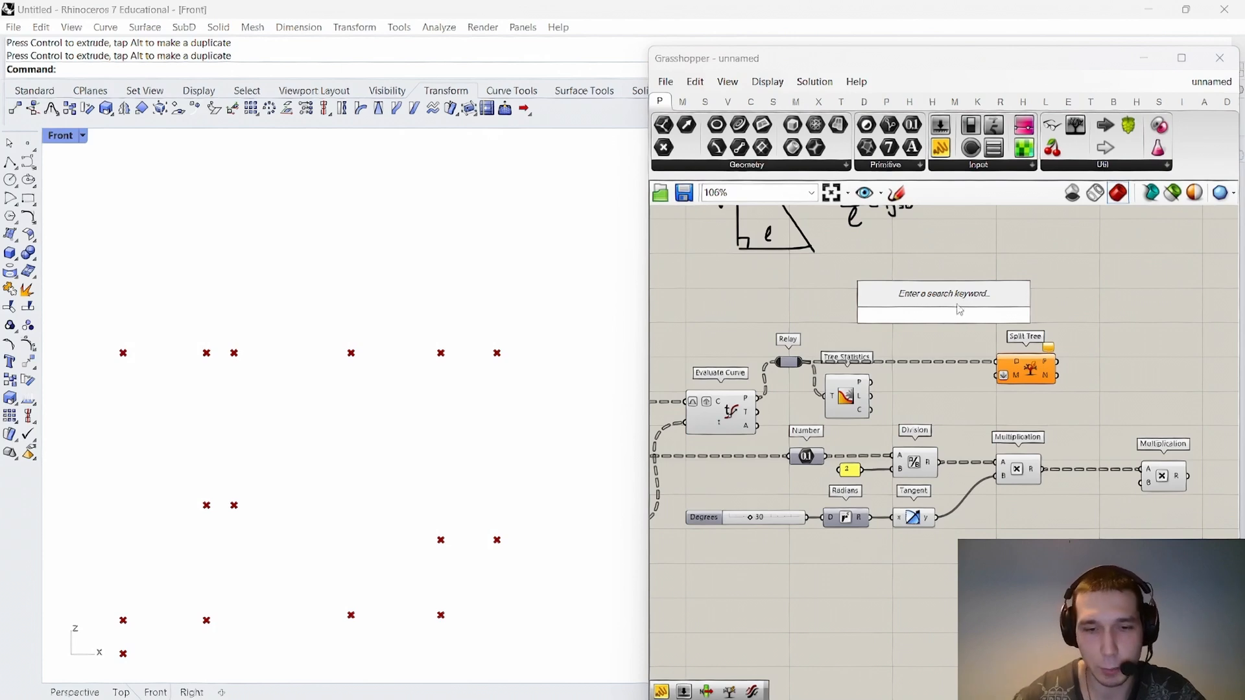
click(919, 276)
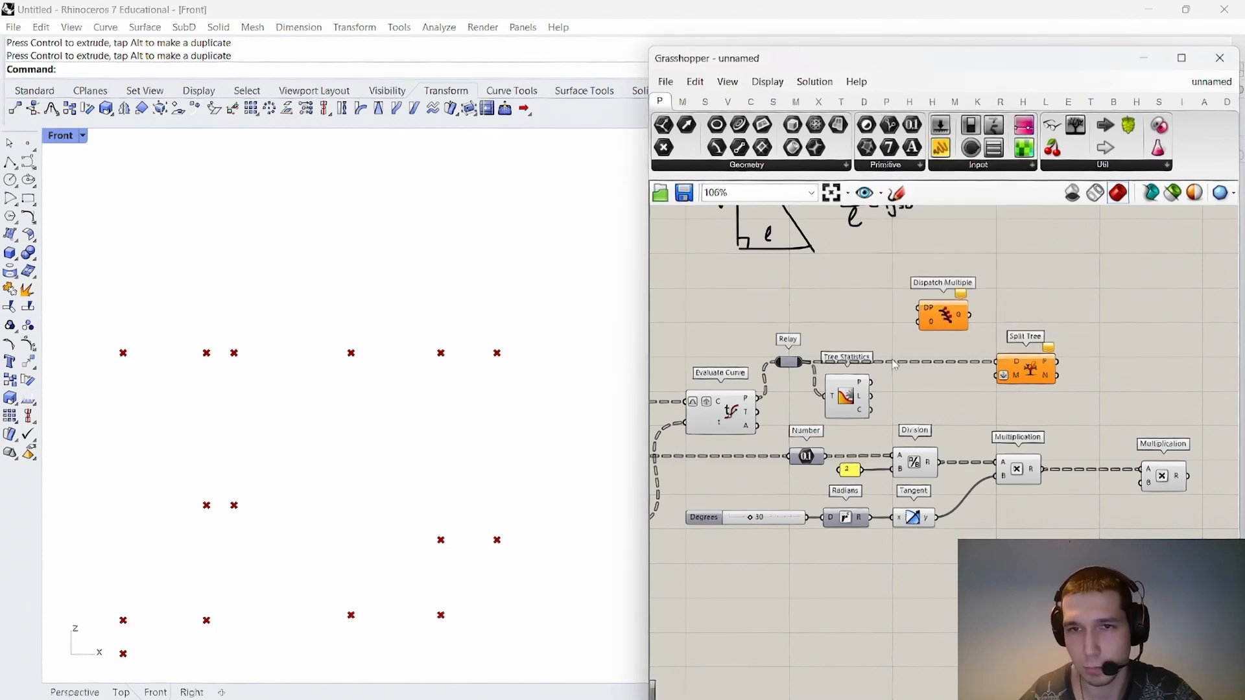
scroll(887, 361, up, 1)
drag(868, 385, 927, 310)
key(Delete)
Add a Dispatch component near Tree Statistics and Split Tree.
double_click(965, 320)
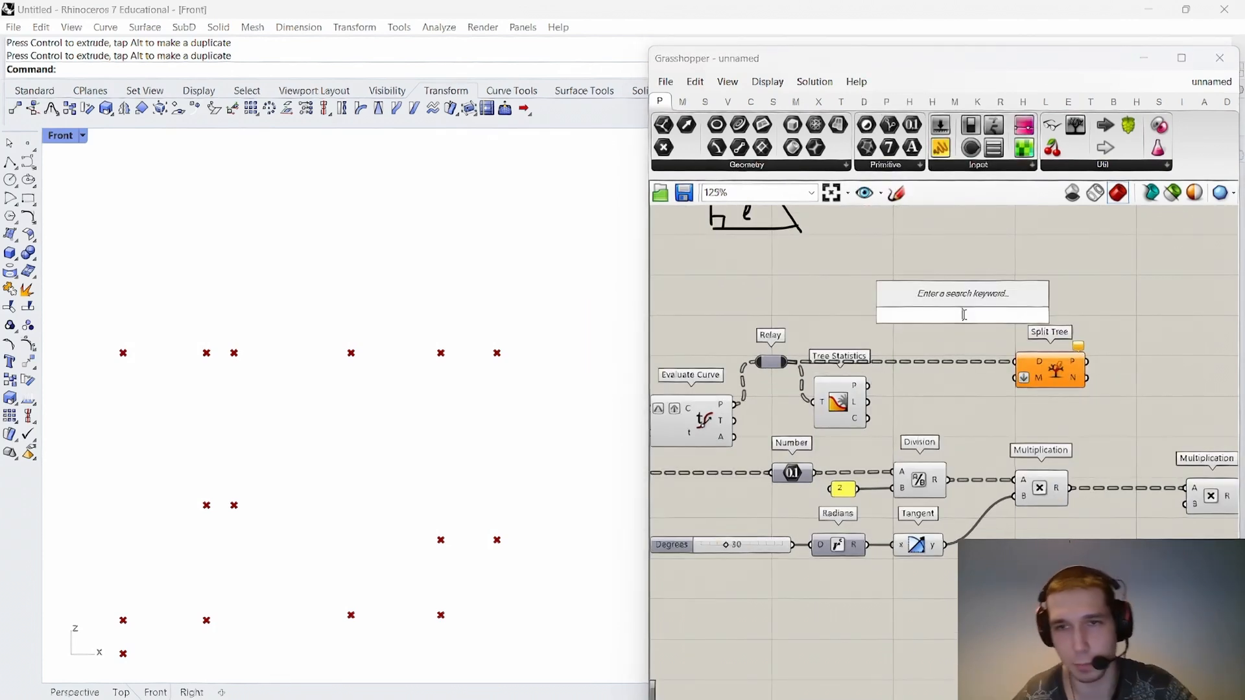
text(sis)
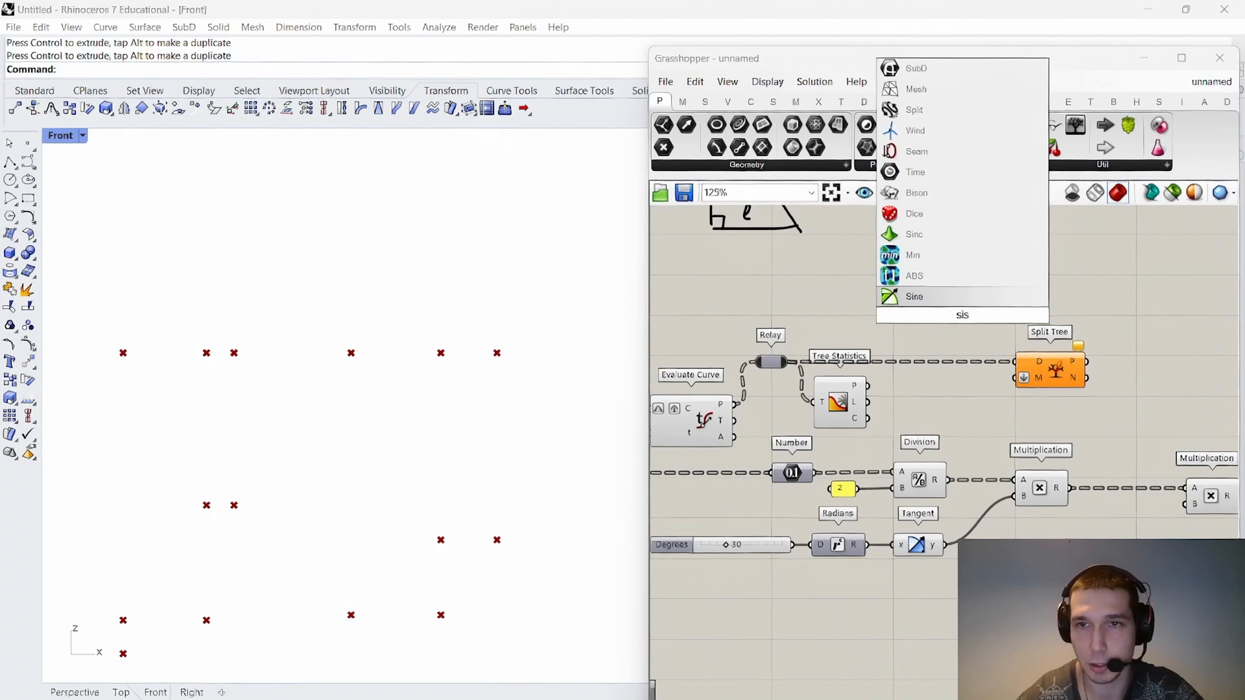
key(BackSpace)
key(BackSpace)
key(BackSpace)
text(dis)
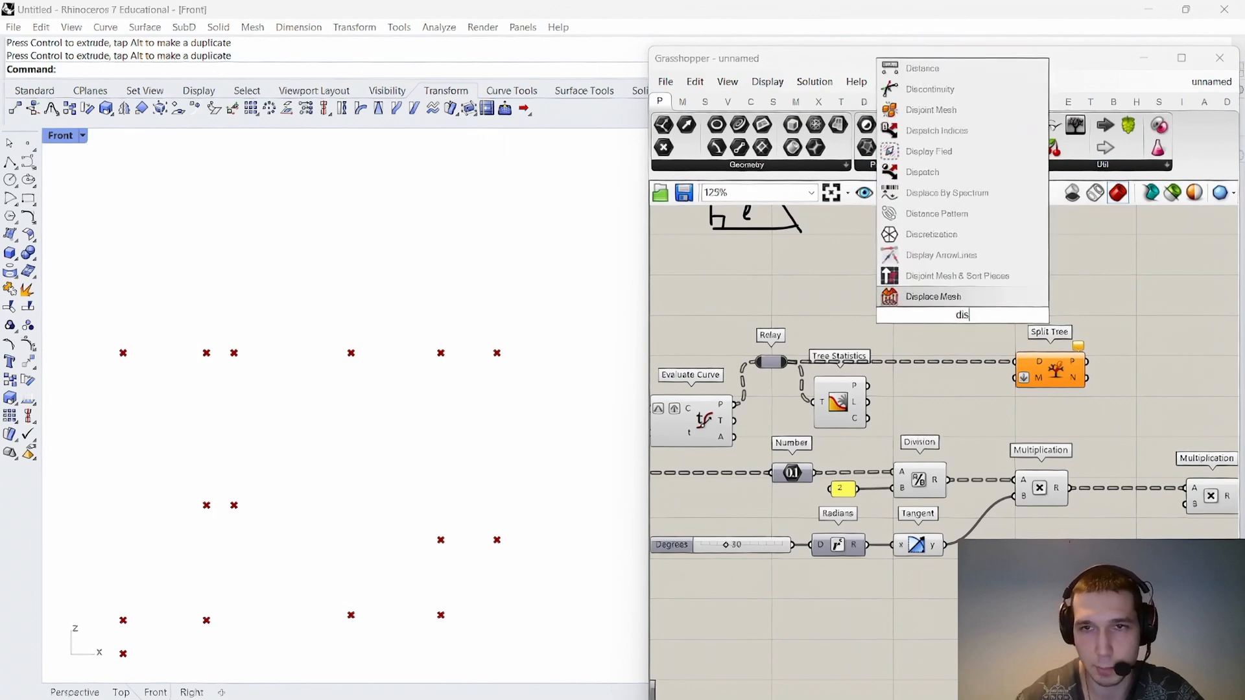
click(923, 172)
scroll(881, 345, up, 2)
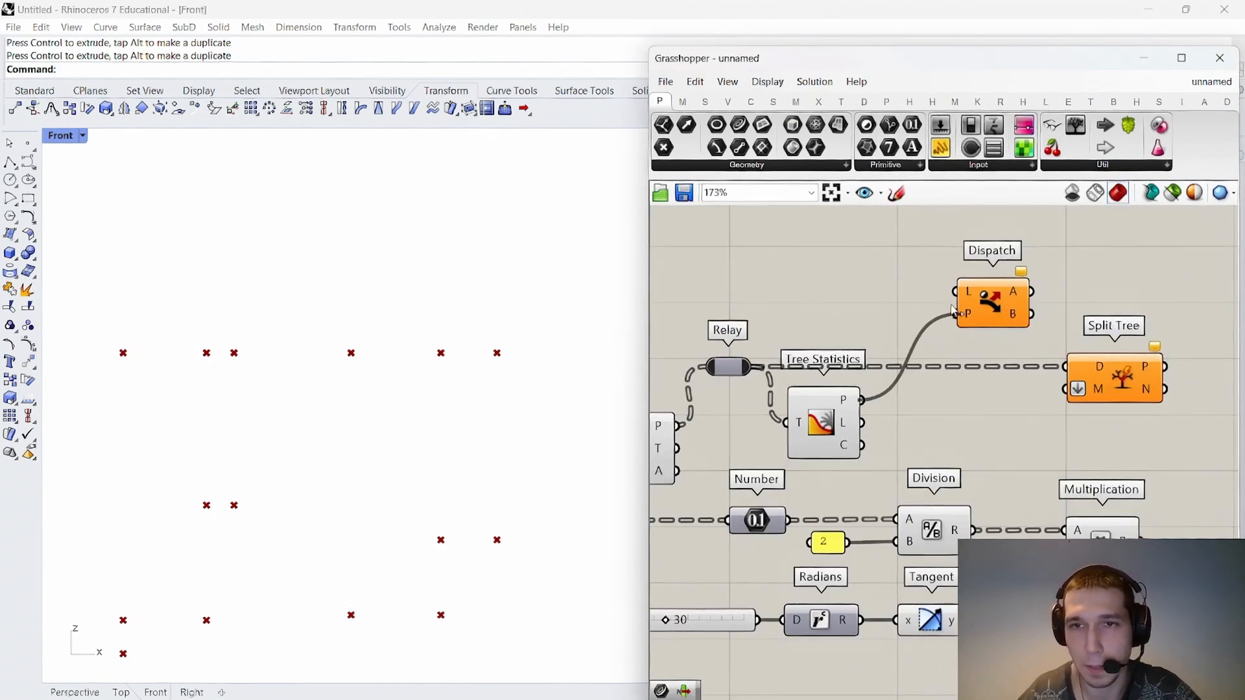
Place Dispatch before Split Tree in line with Tree Statistics, connecting Tree Statistics' P to its L and its A to Split Tree's M.
drag(863, 400, 909, 414)
drag(969, 389, 1066, 389)
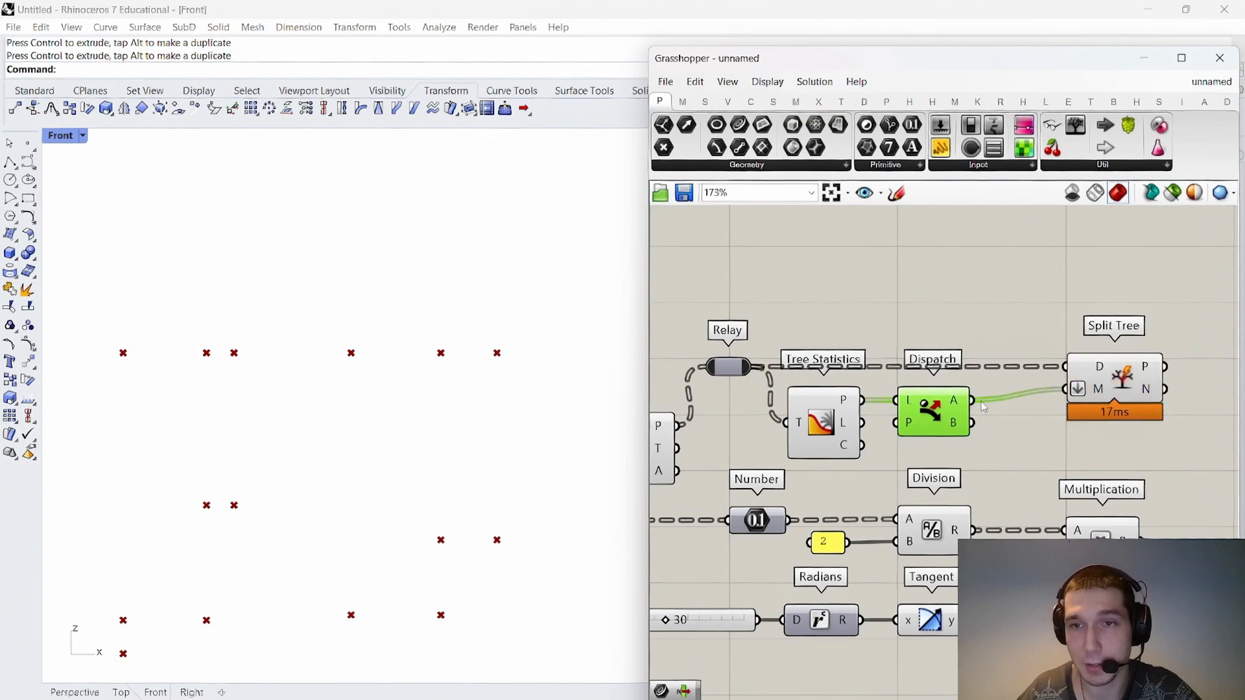
drag(941, 397, 944, 397)
click(937, 332)
drag(841, 423, 836, 411)
click(884, 331)
Highlight Split Tree's points in the viewport and add a Move component beyond Split Tree.
scroll(886, 336, down, 3)
right_drag(887, 336, 739, 338)
click(884, 363)
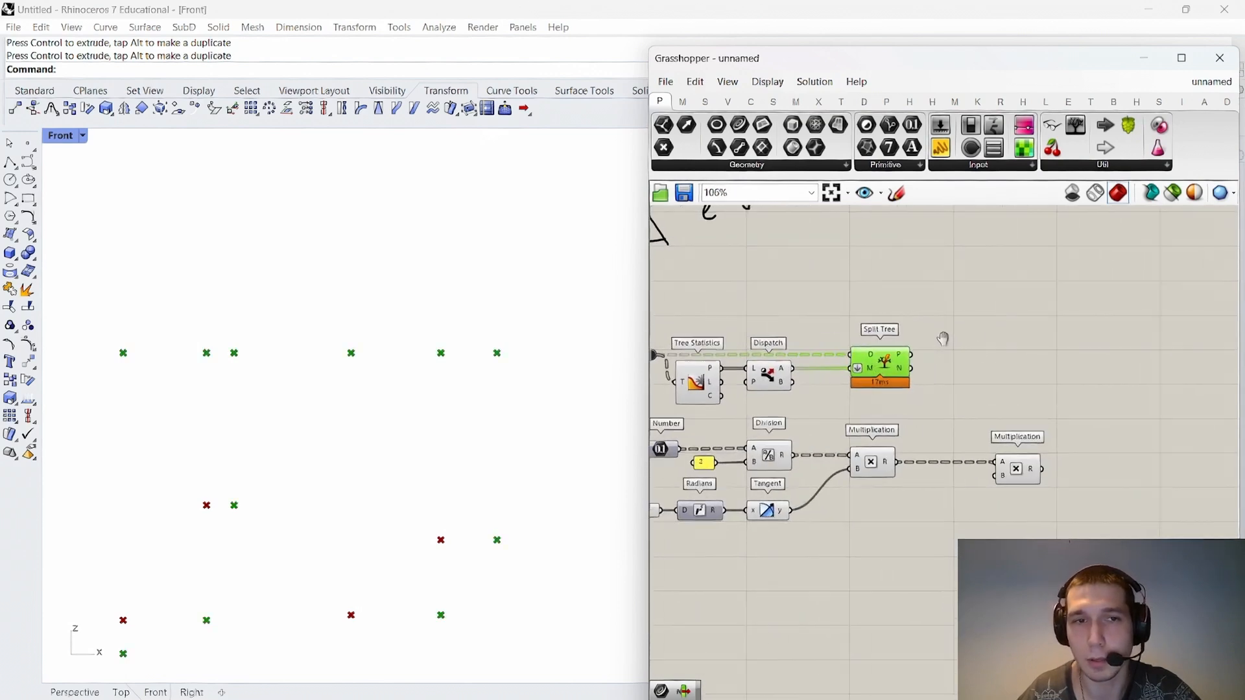
double_click(1007, 339)
text(move)
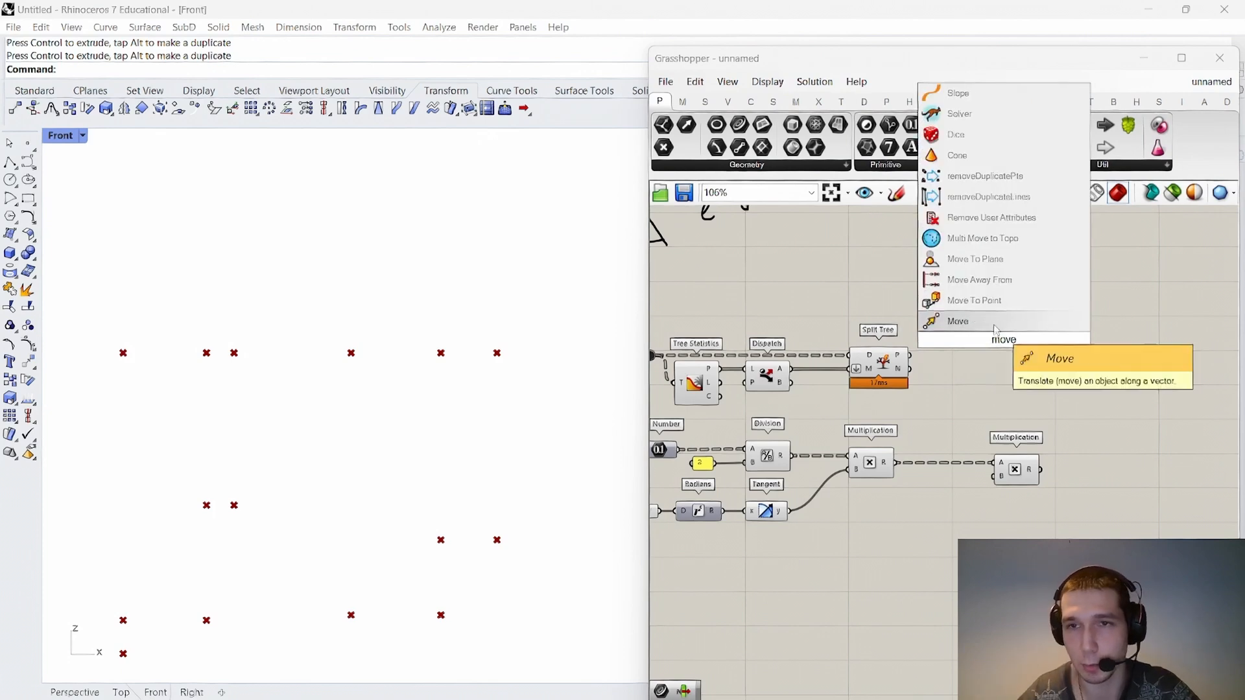
key(Return)
right_drag(999, 334, 954, 322)
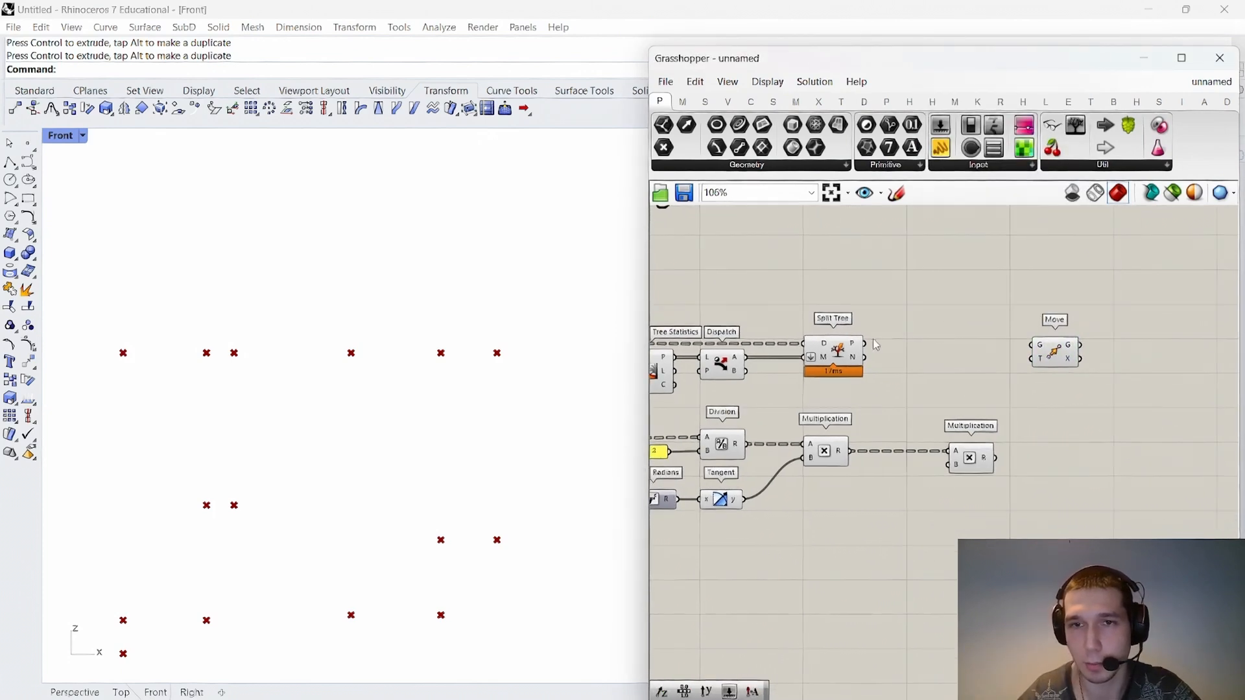
Inspect Split Tree's P output and compare the divided points with the reference relief image in the viewport.
mouse_move(860, 347)
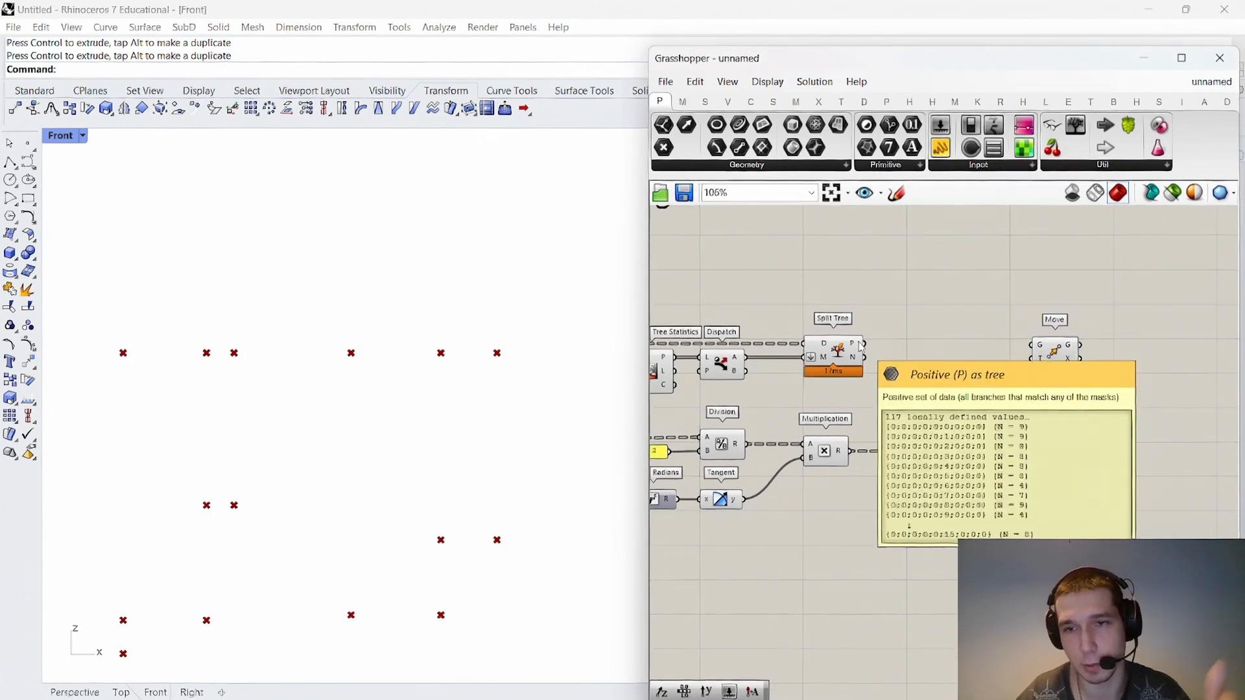
scroll(441, 404, down, 5)
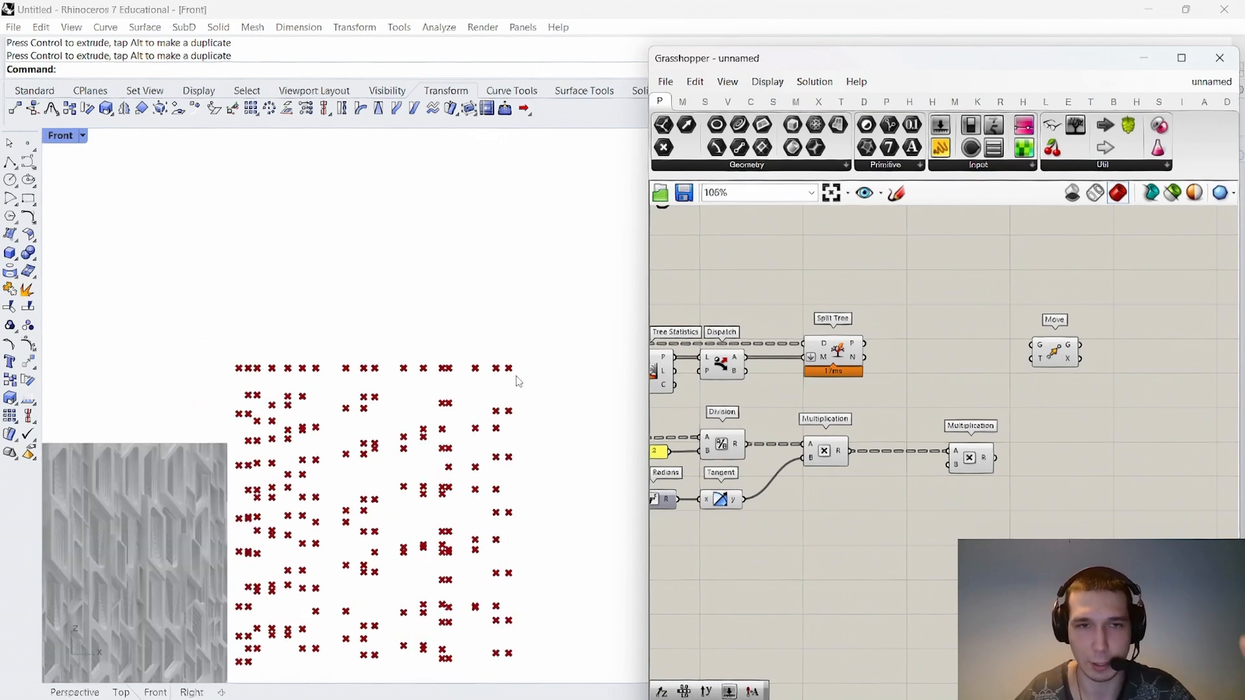
scroll(898, 474, up, 2)
scroll(898, 473, down, 2)
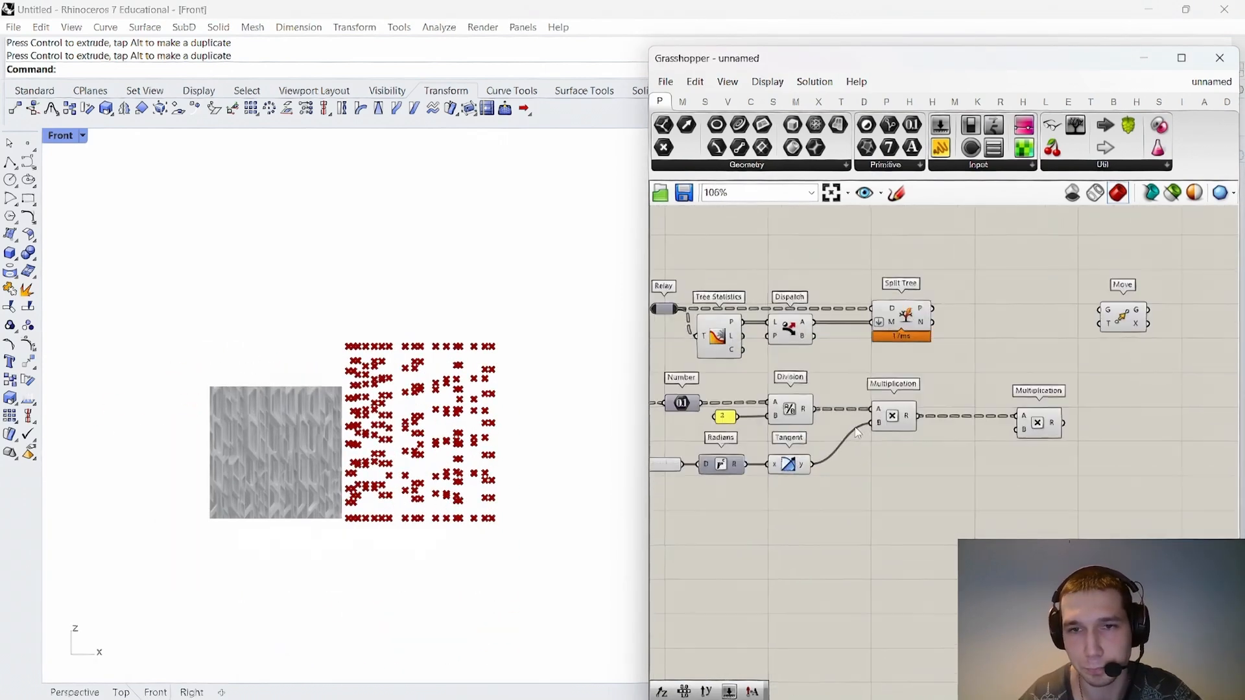
mouse_move(1055, 426)
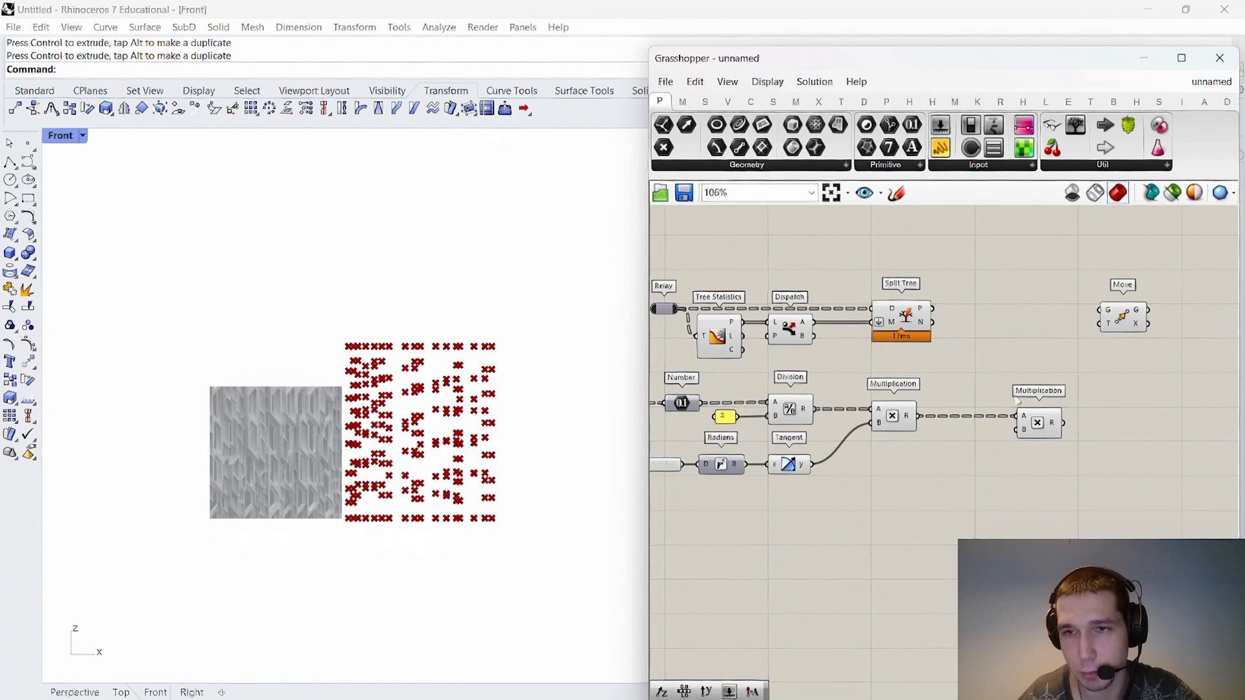
Add a panel containing 1 below the two Multiplication components and edit its contents.
double_click(973, 518)
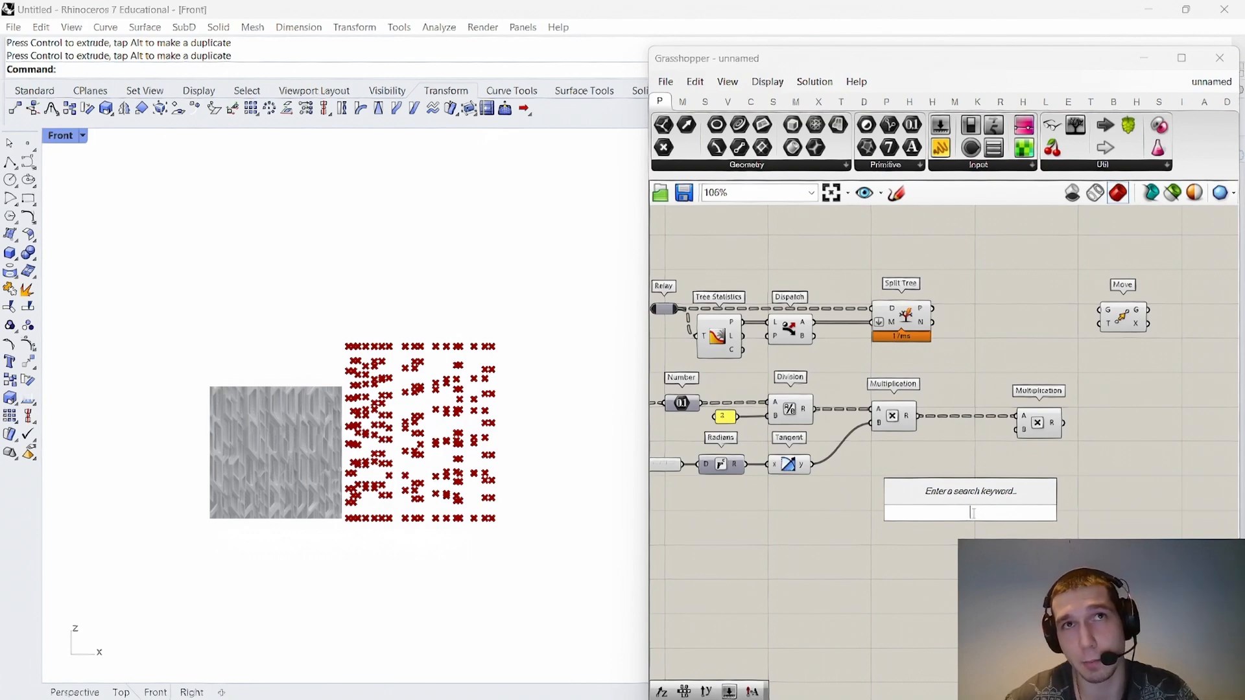
text(1)
key(Return)
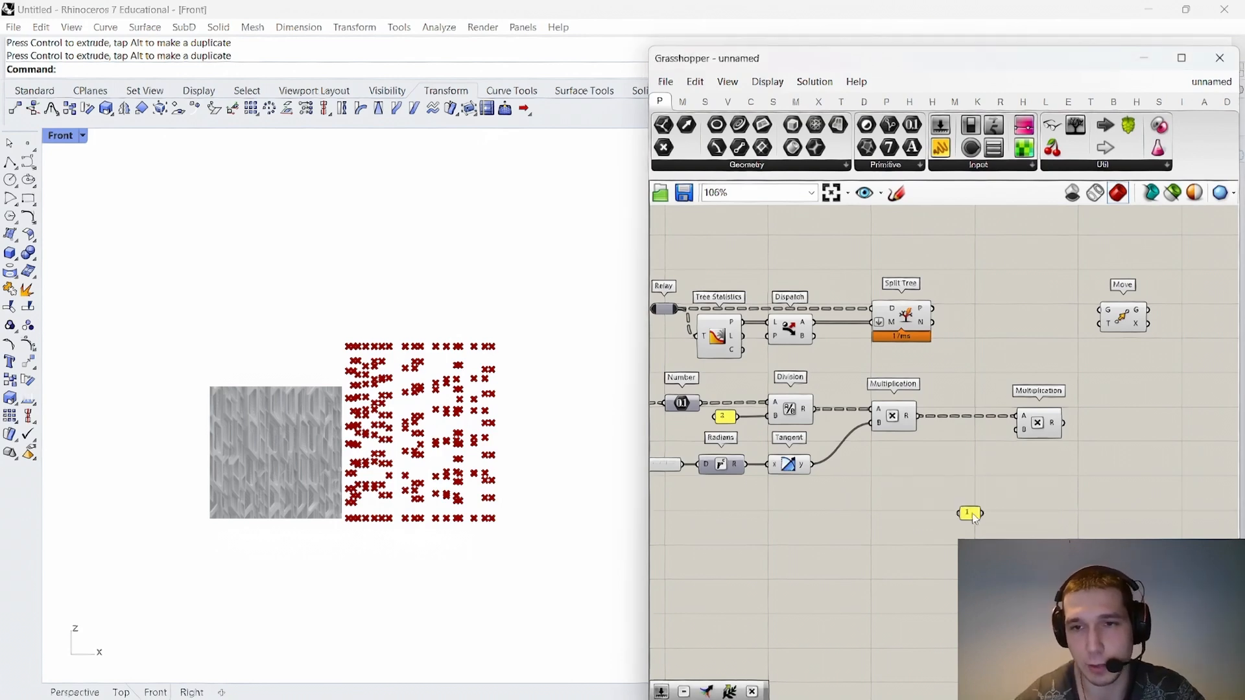
scroll(991, 518, up, 3)
double_click(973, 528)
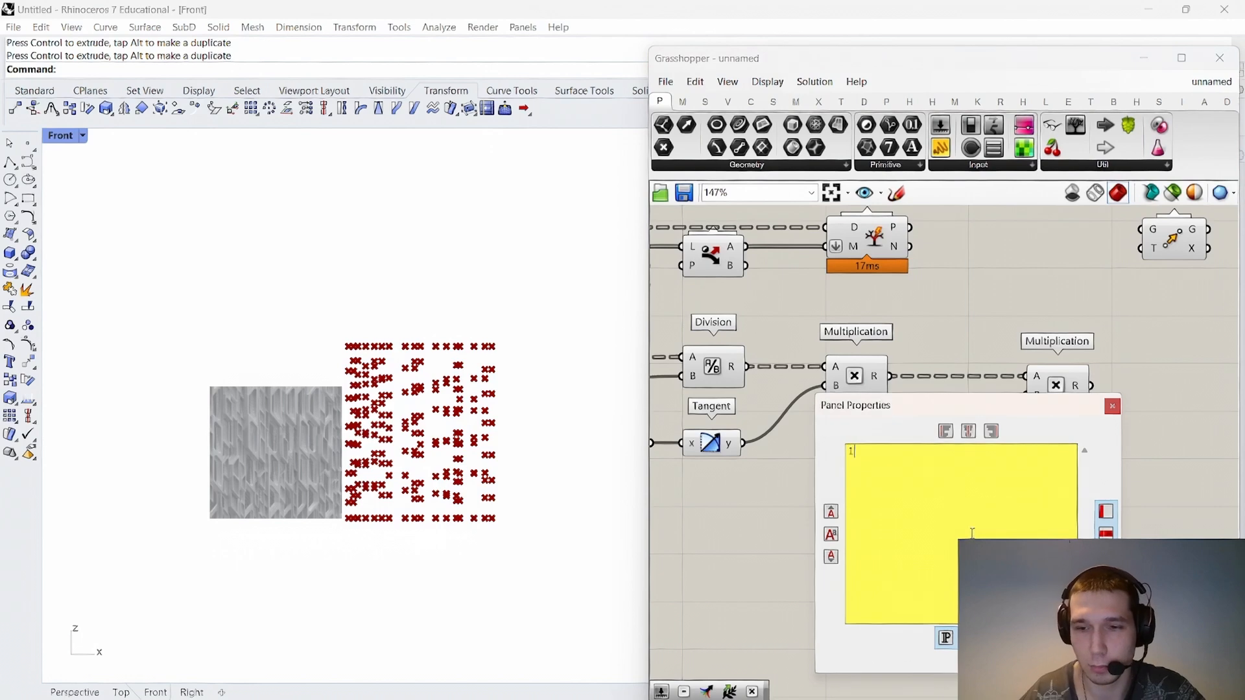
click(1011, 660)
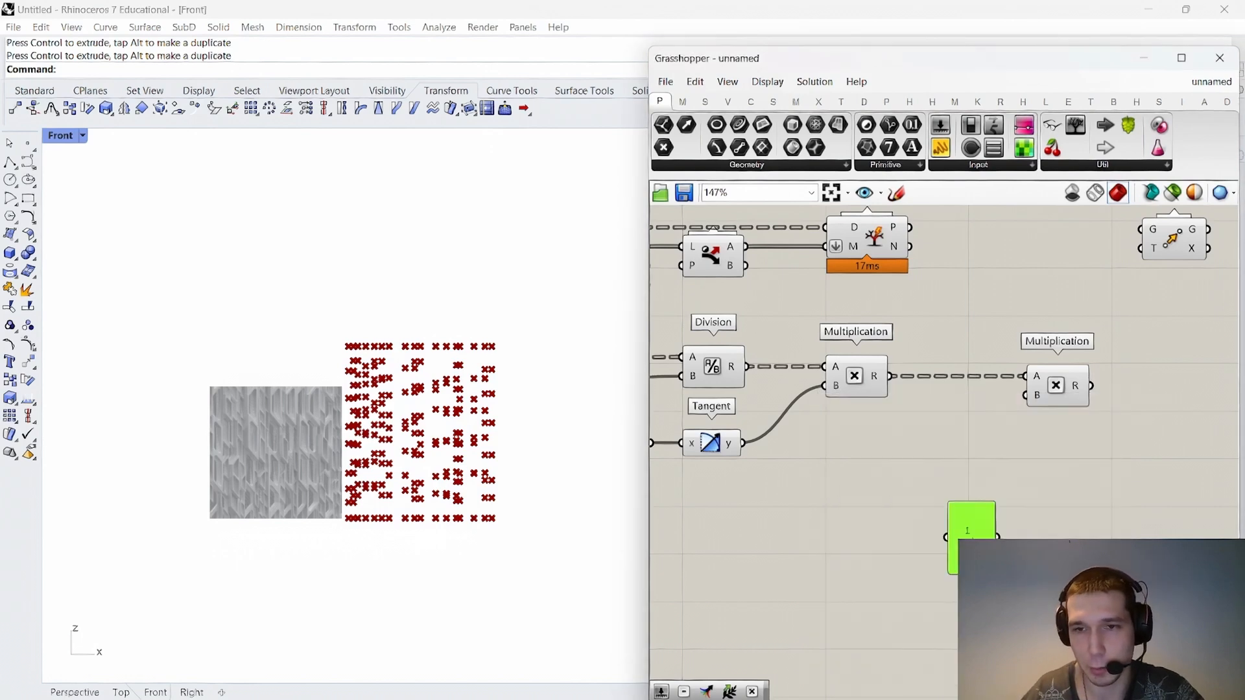
Turn off multiline data so the panel outputs 1 and -1 as separate items, and move it below the first Multiplication.
right_click(972, 529)
click(1031, 419)
drag(973, 537, 876, 501)
click(991, 488)
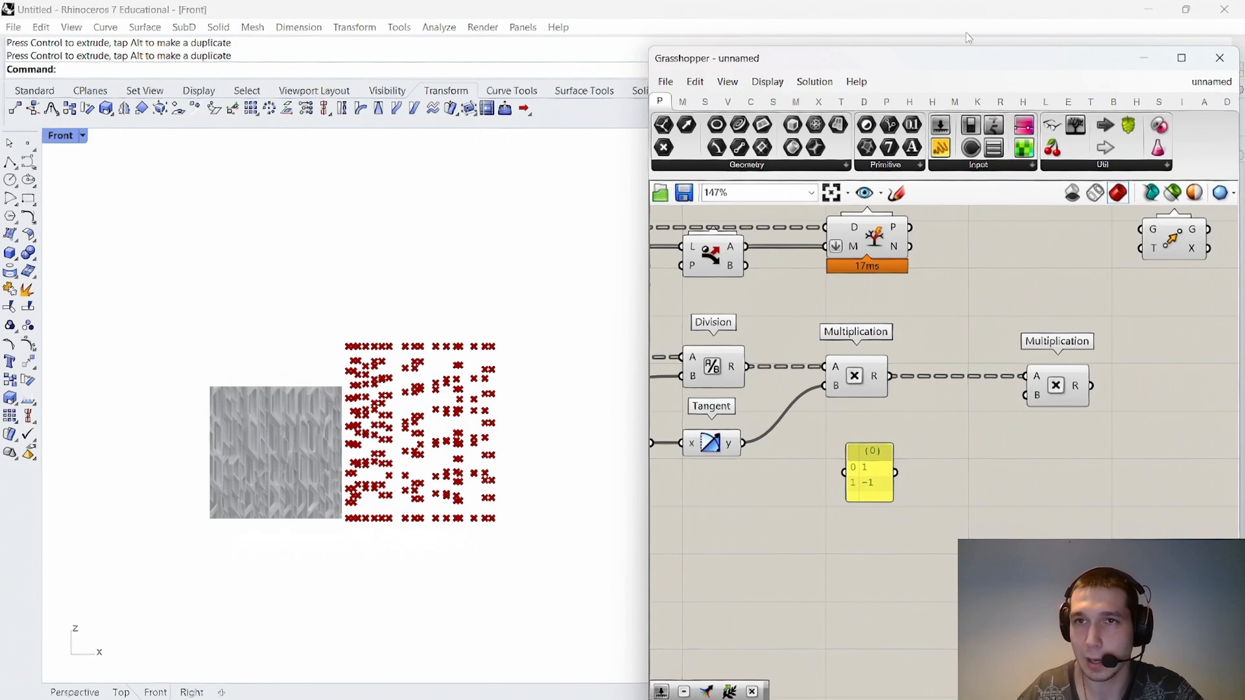
Add a Dice component from the Uncertainty category below the second Multiplication component.
click(1025, 104)
click(934, 107)
click(911, 104)
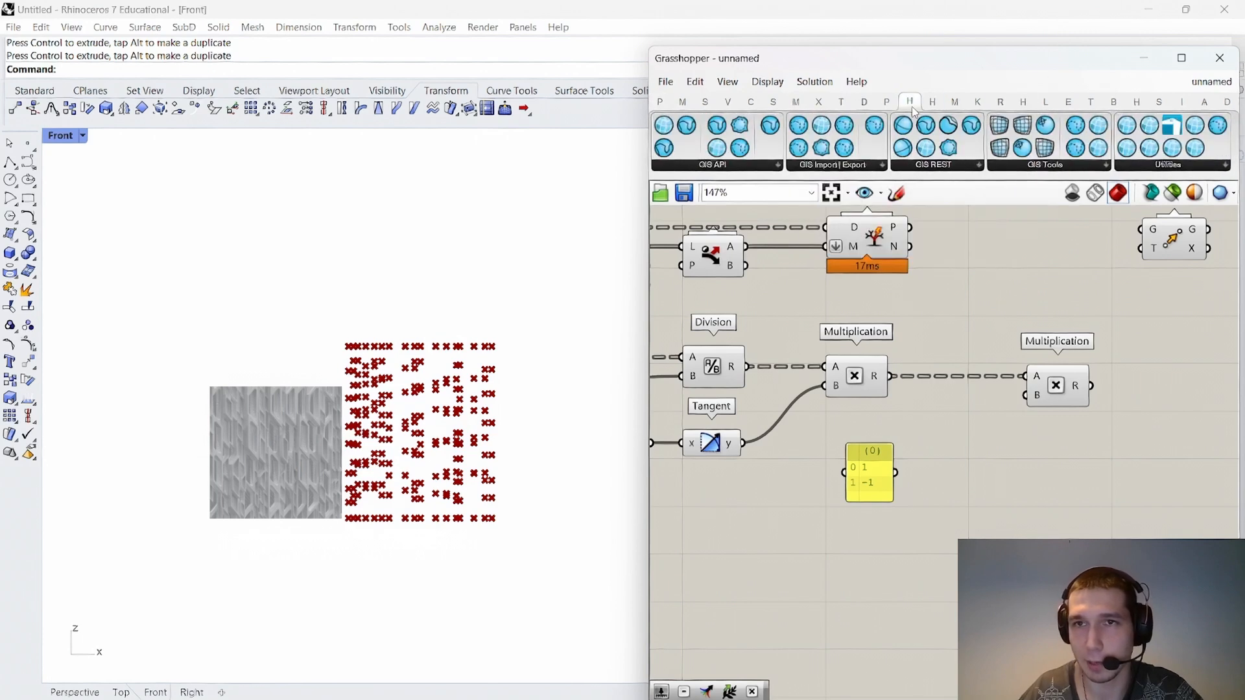
click(932, 103)
click(1025, 168)
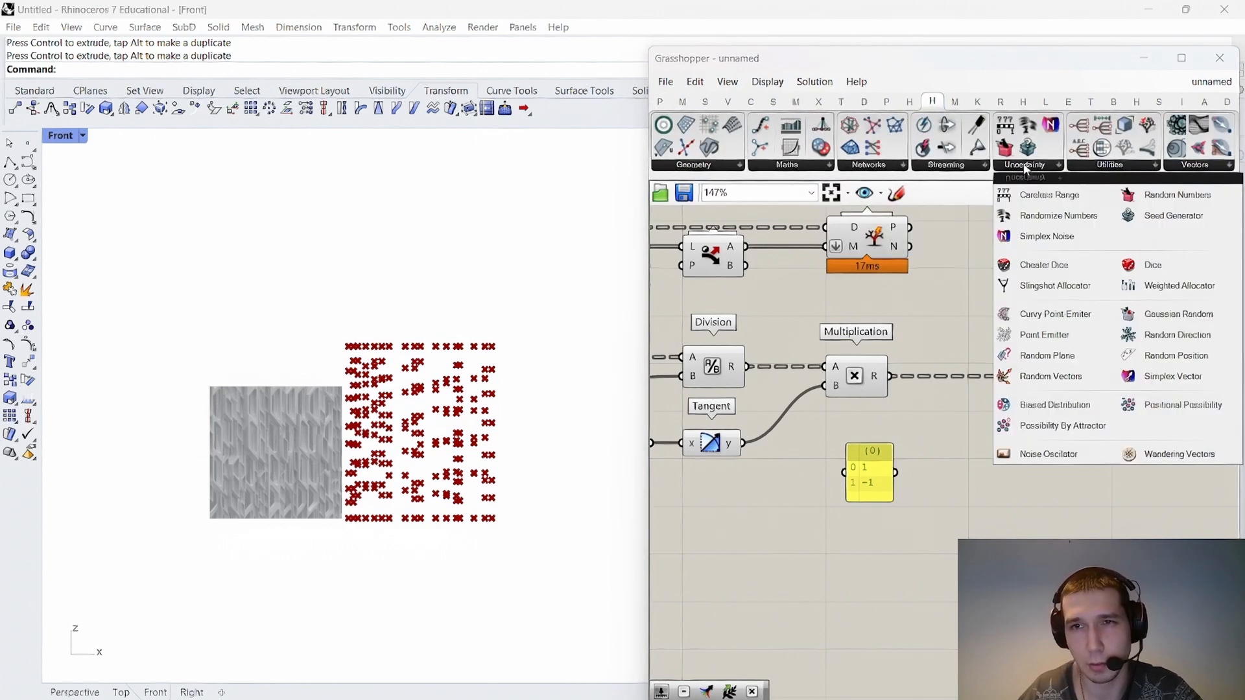
click(1157, 276)
click(1013, 473)
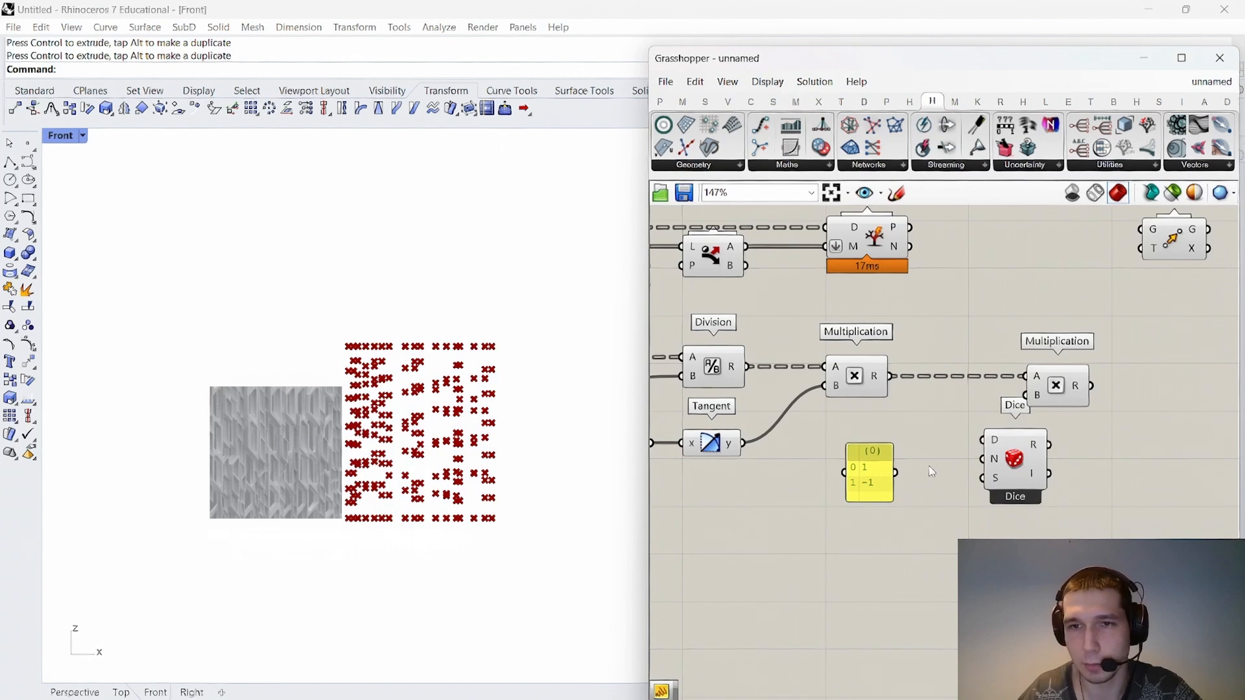
Connect the 1 and -1 panel to Dice's D input and shift Dice slightly to line up with the panel.
drag(897, 473, 982, 441)
drag(1003, 434, 988, 466)
click(978, 414)
right_drag(978, 412, 976, 390)
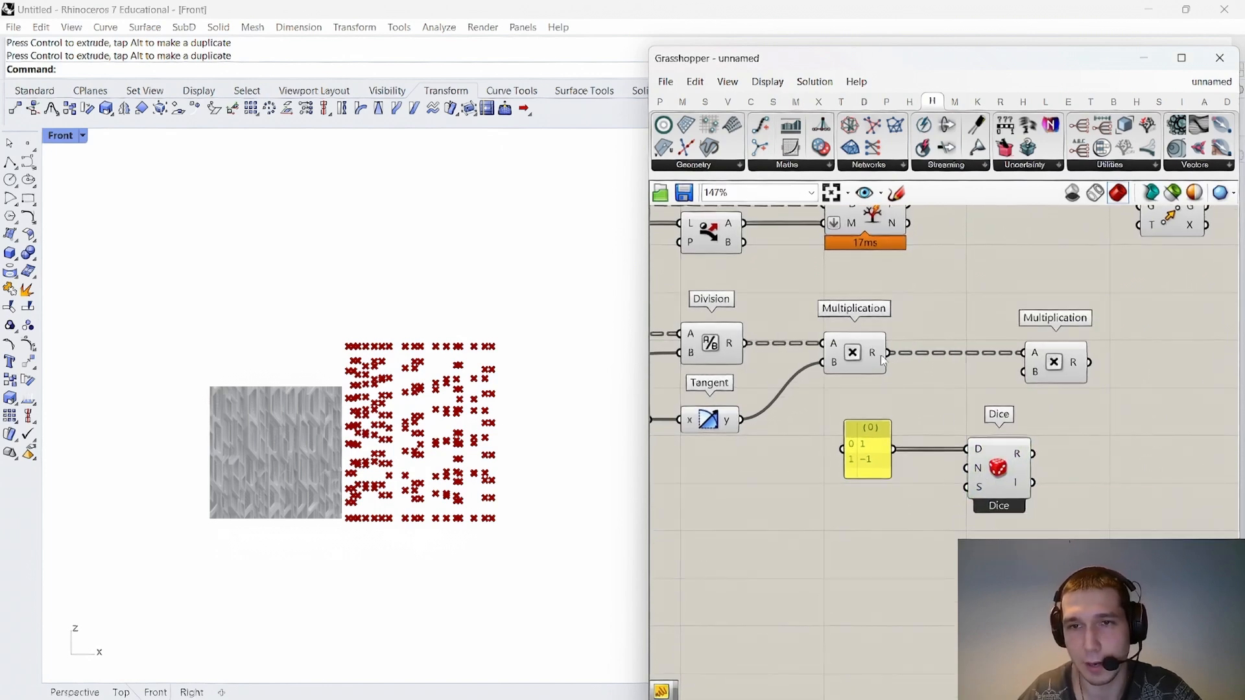
Add a List Length component below the panel and connect Split Tree's P output to its L input.
double_click(913, 510)
text(list lent)
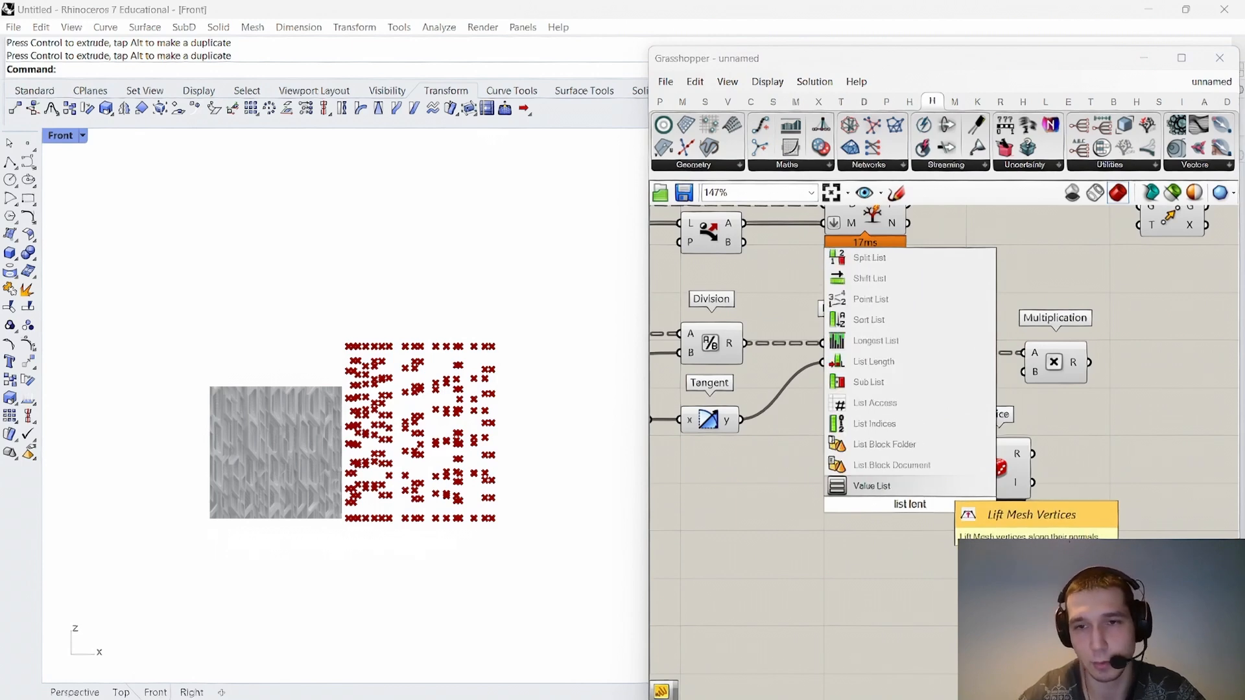
click(897, 365)
right_drag(895, 364, 897, 415)
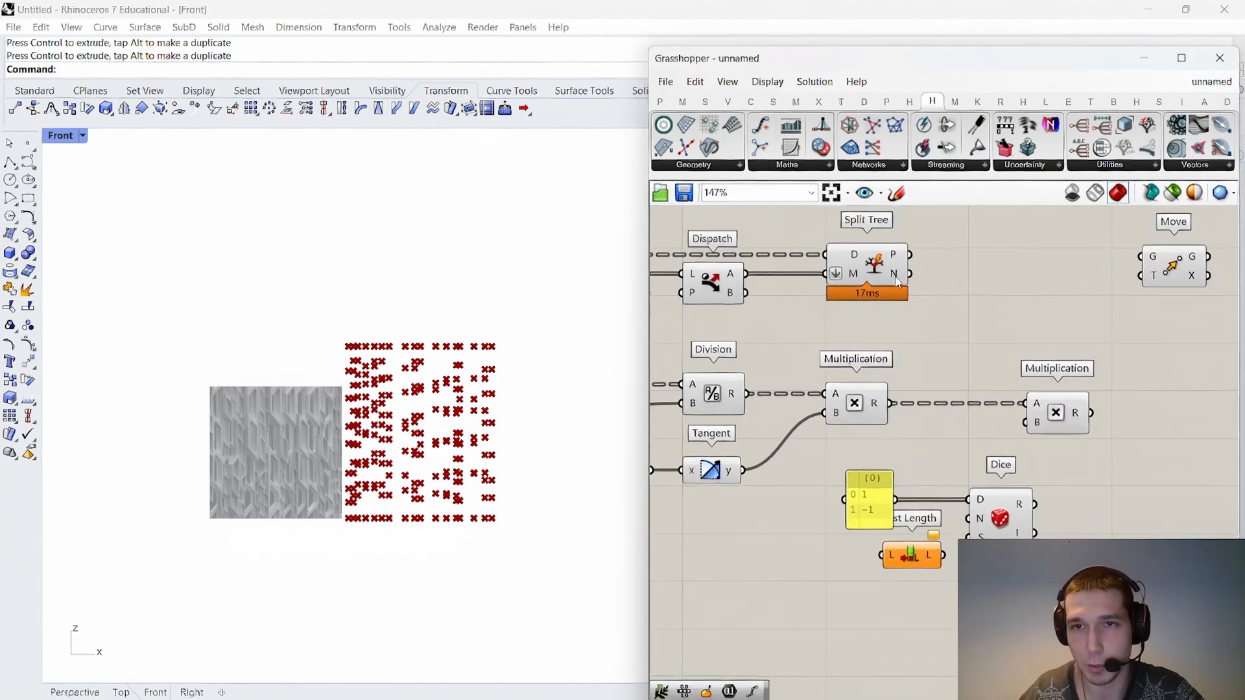
drag(910, 255, 882, 556)
scroll(863, 390, down, 3)
scroll(827, 387, up, 3)
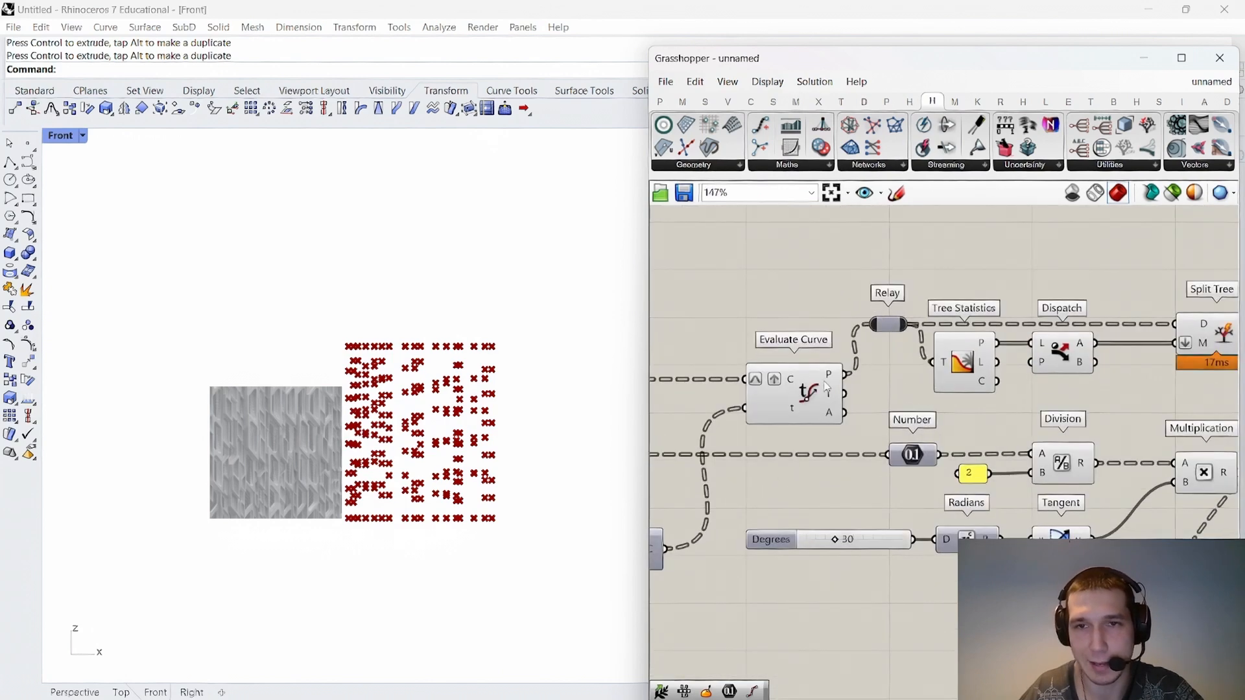
Examine the points produced by Evaluate Curve in the Front viewport and the positive output of Split Tree.
click(826, 388)
scroll(495, 389, up, 3)
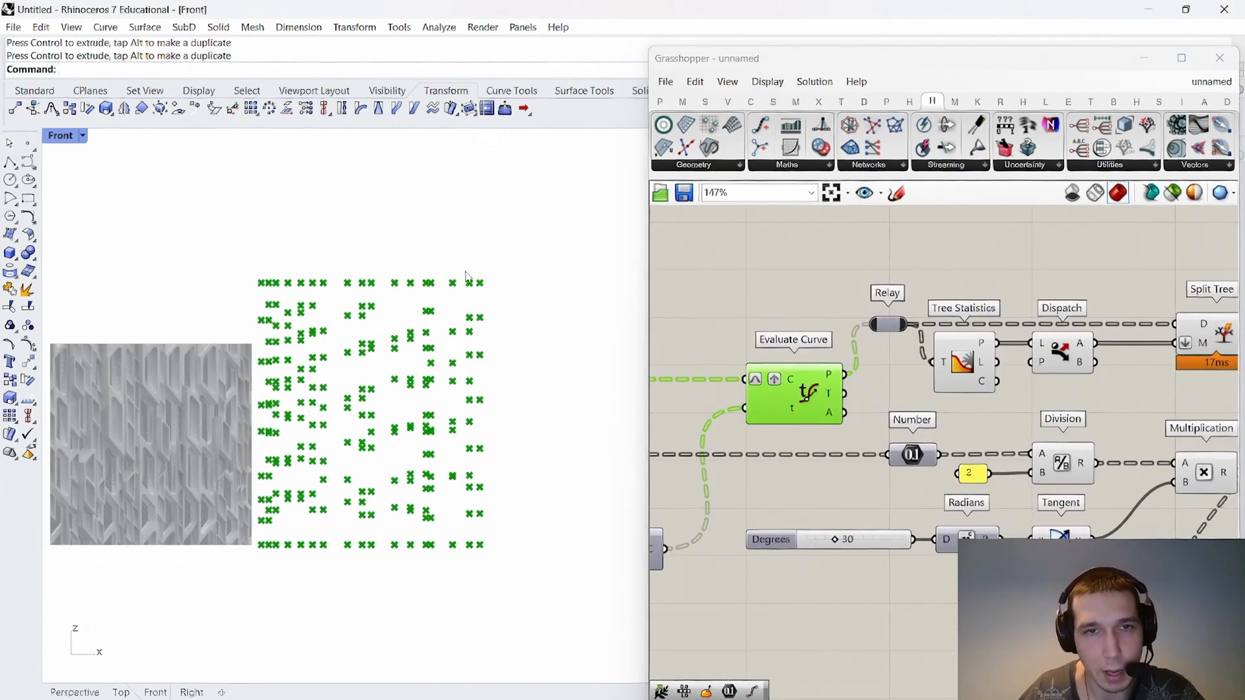
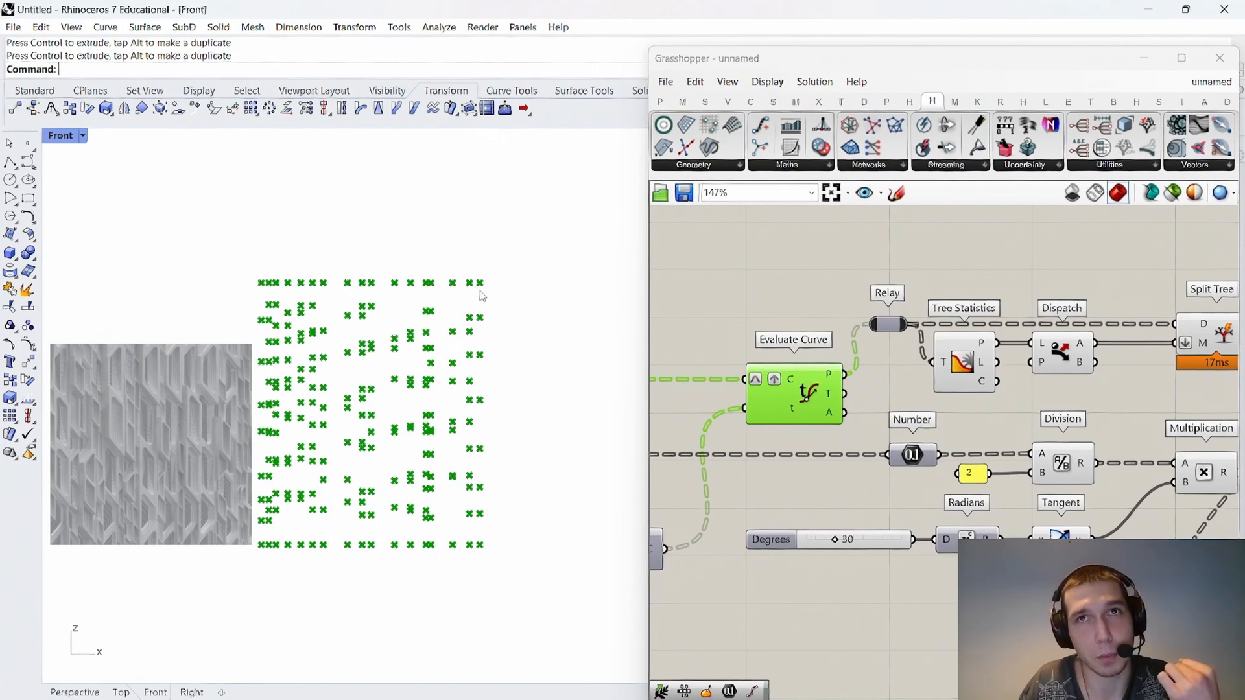
scroll(480, 296, up, 3)
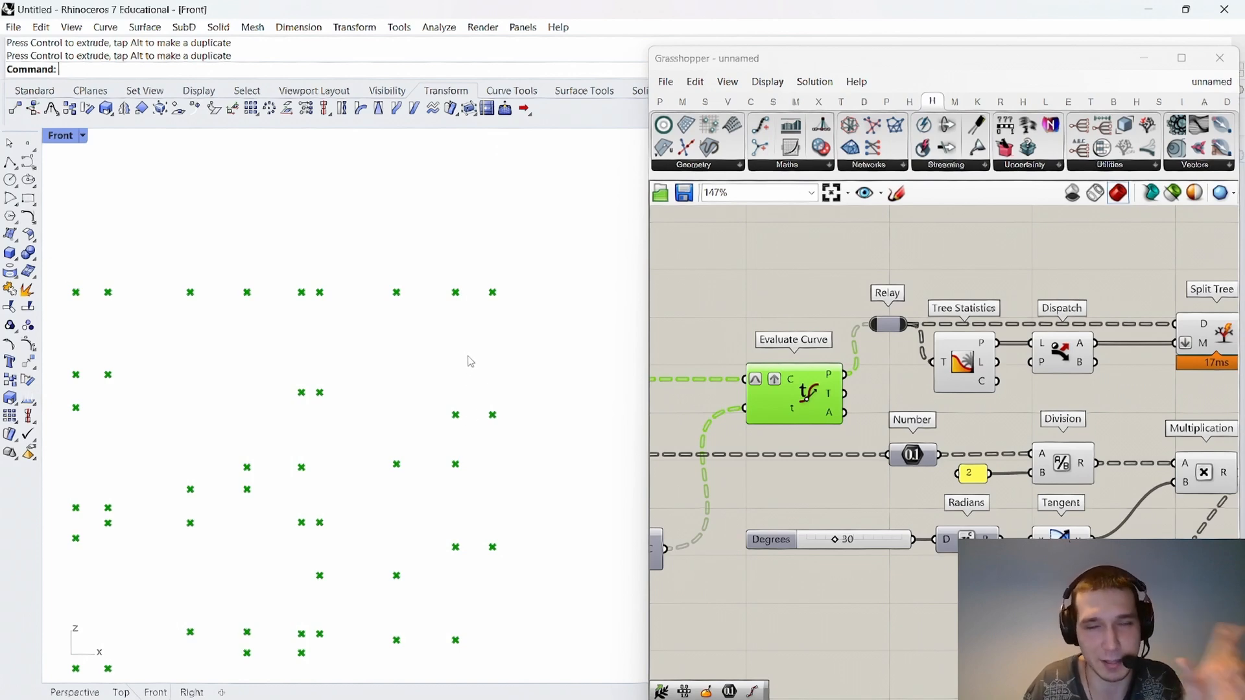
scroll(469, 358, down, 4)
scroll(320, 420, up, 2)
scroll(320, 420, down, 2)
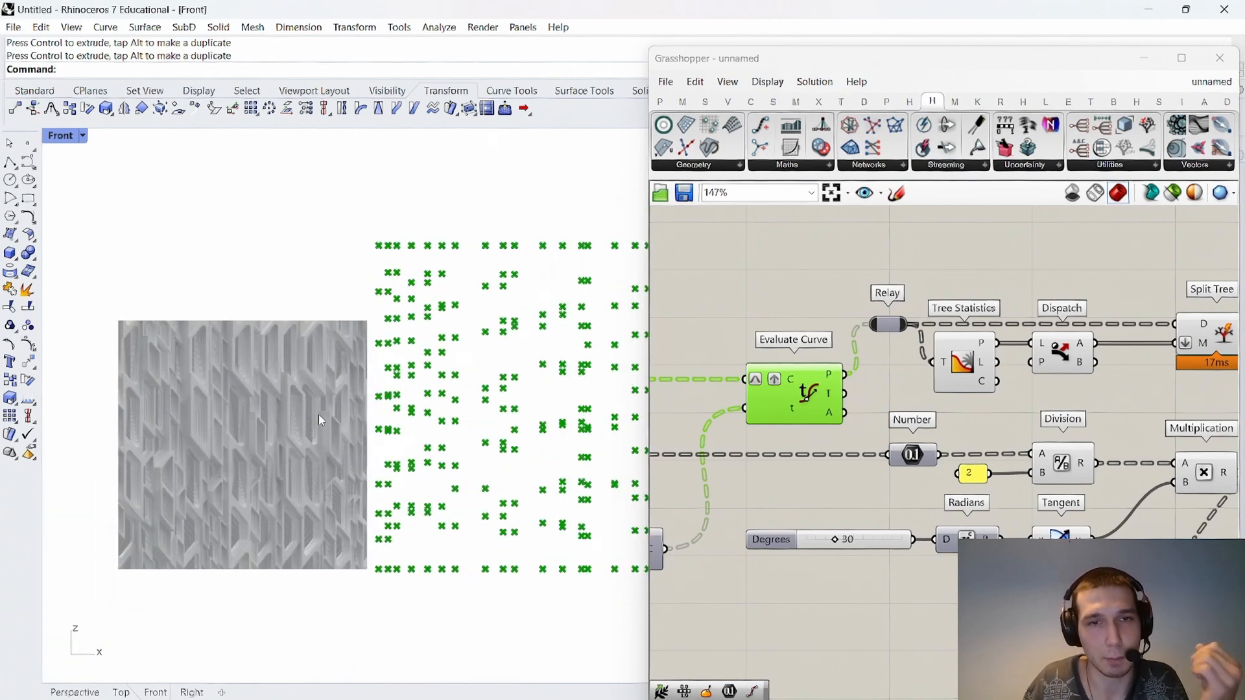
scroll(886, 397, down, 5)
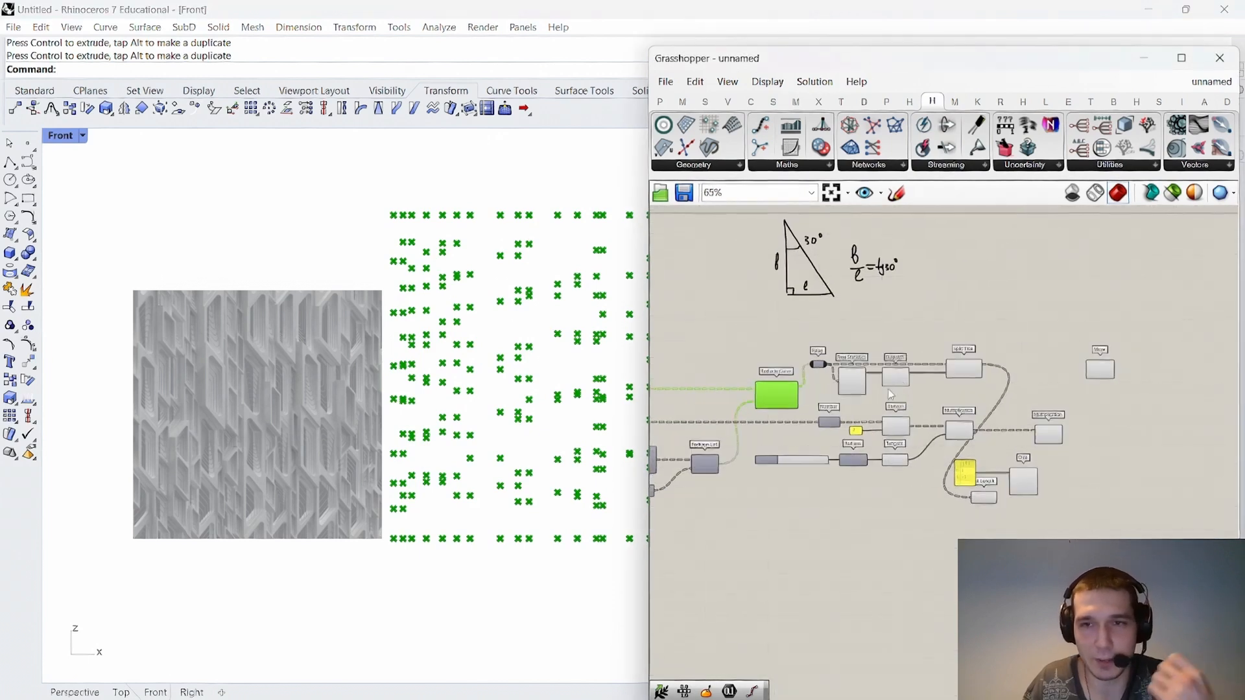
scroll(983, 387, up, 5)
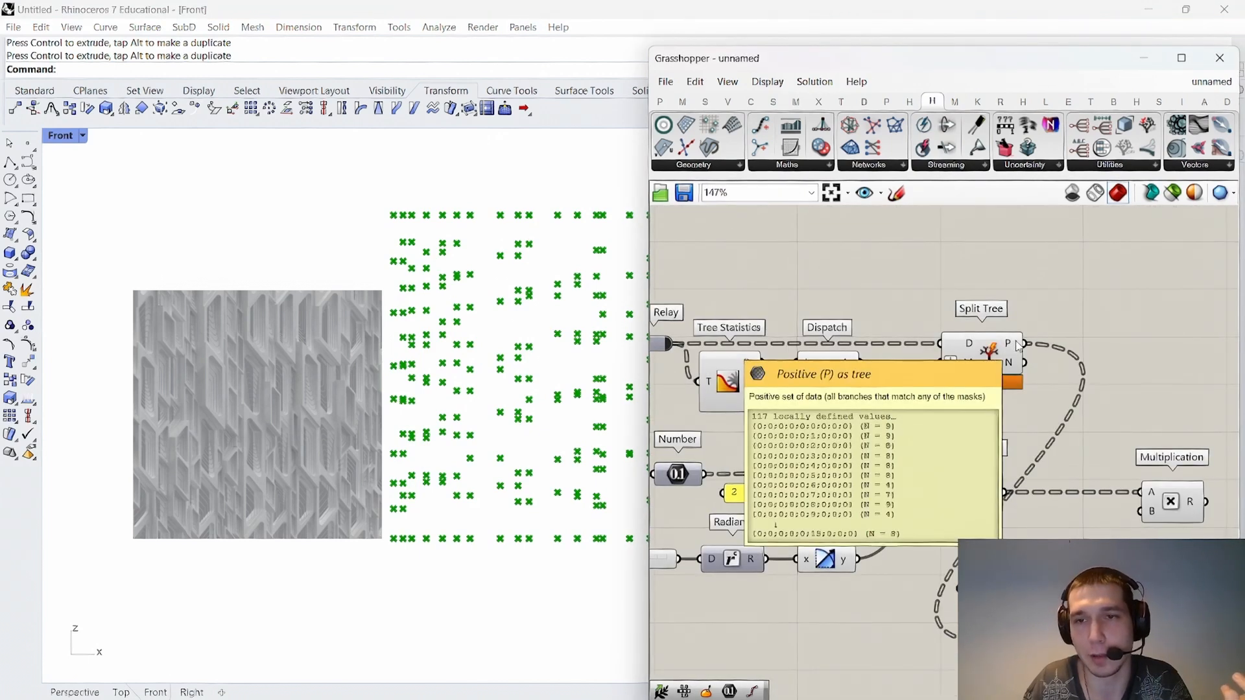
mouse_move(1017, 374)
scroll(943, 379, down, 5)
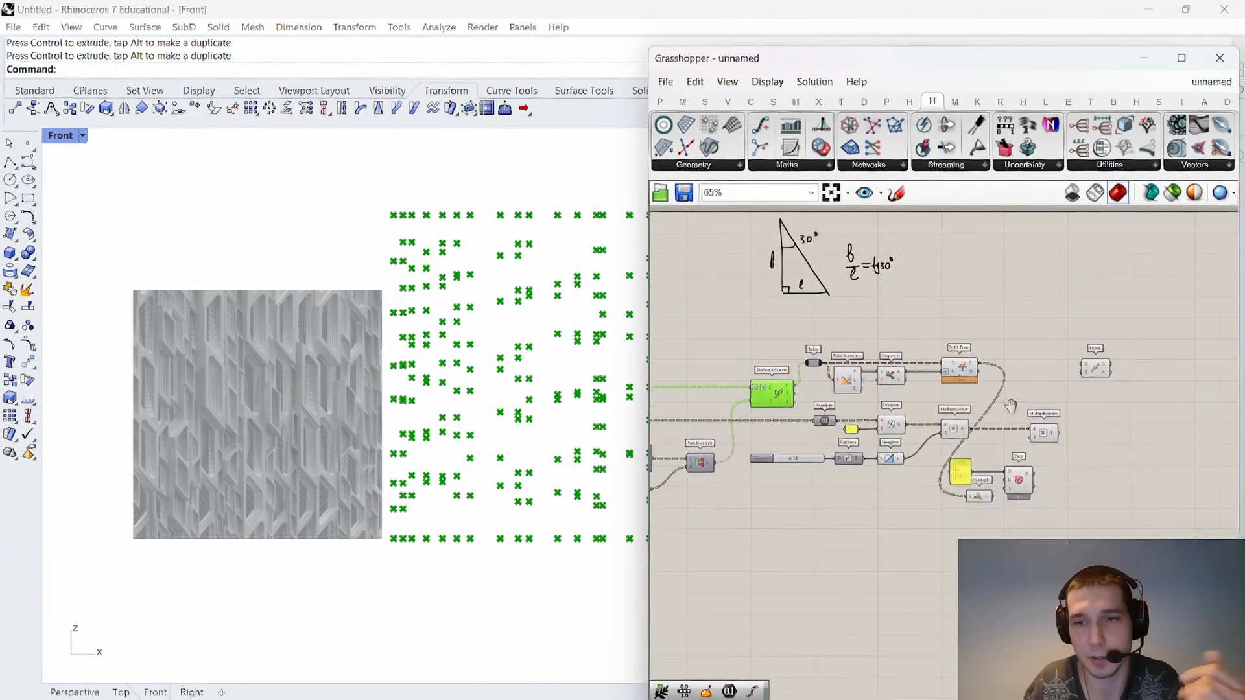
Line up List Length with Dice, and connect the Dice result to the B input of the second Multiplication.
scroll(1081, 431, up, 4)
click(922, 533)
drag(912, 552, 899, 519)
click(1007, 484)
right_drag(1007, 483, 938, 482)
mouse_move(913, 513)
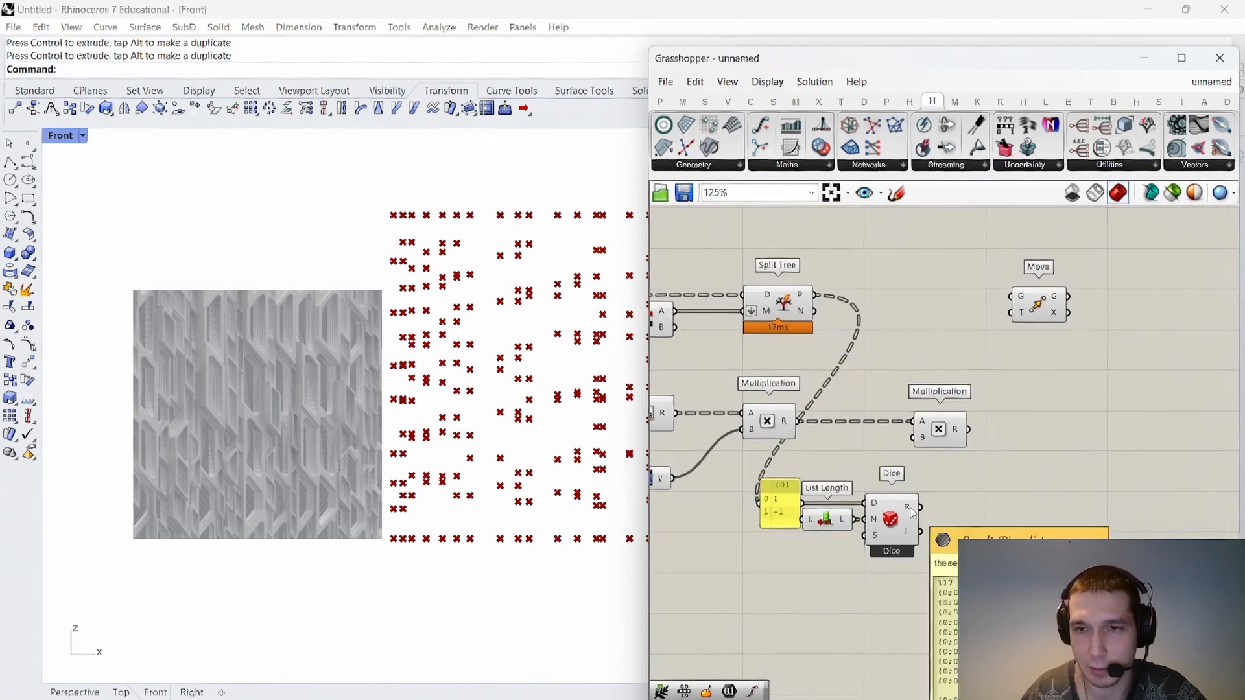
scroll(883, 339, down, 2)
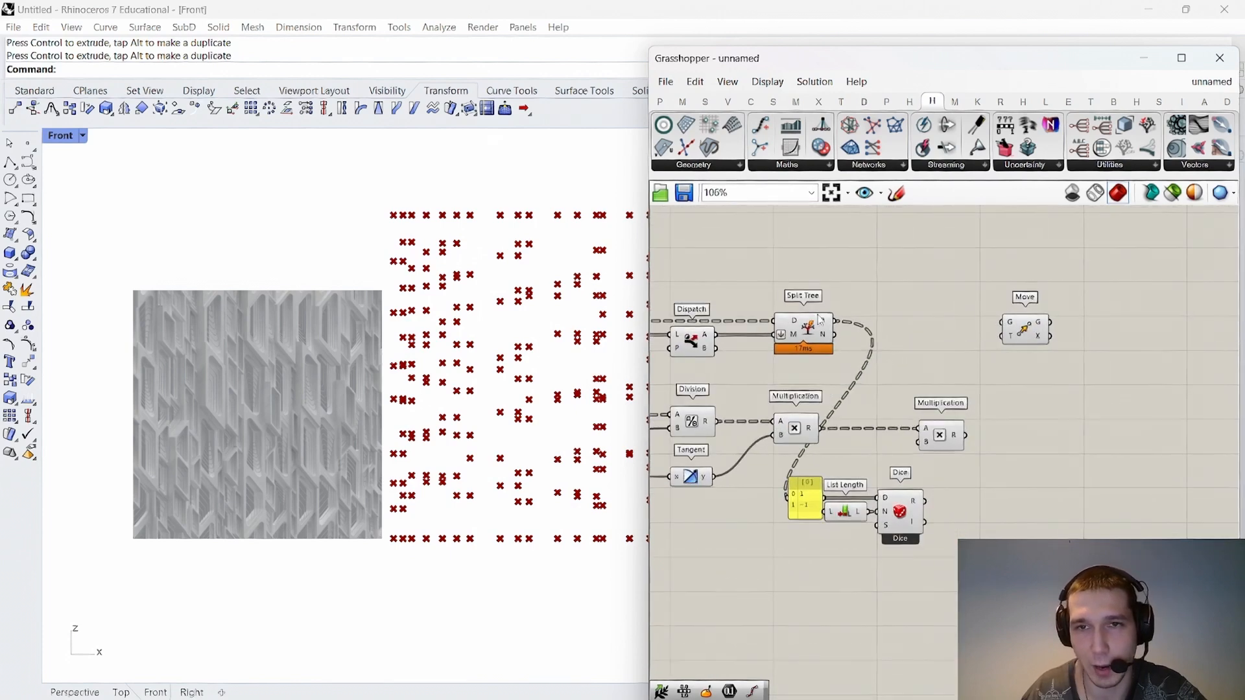
drag(947, 445, 1006, 445)
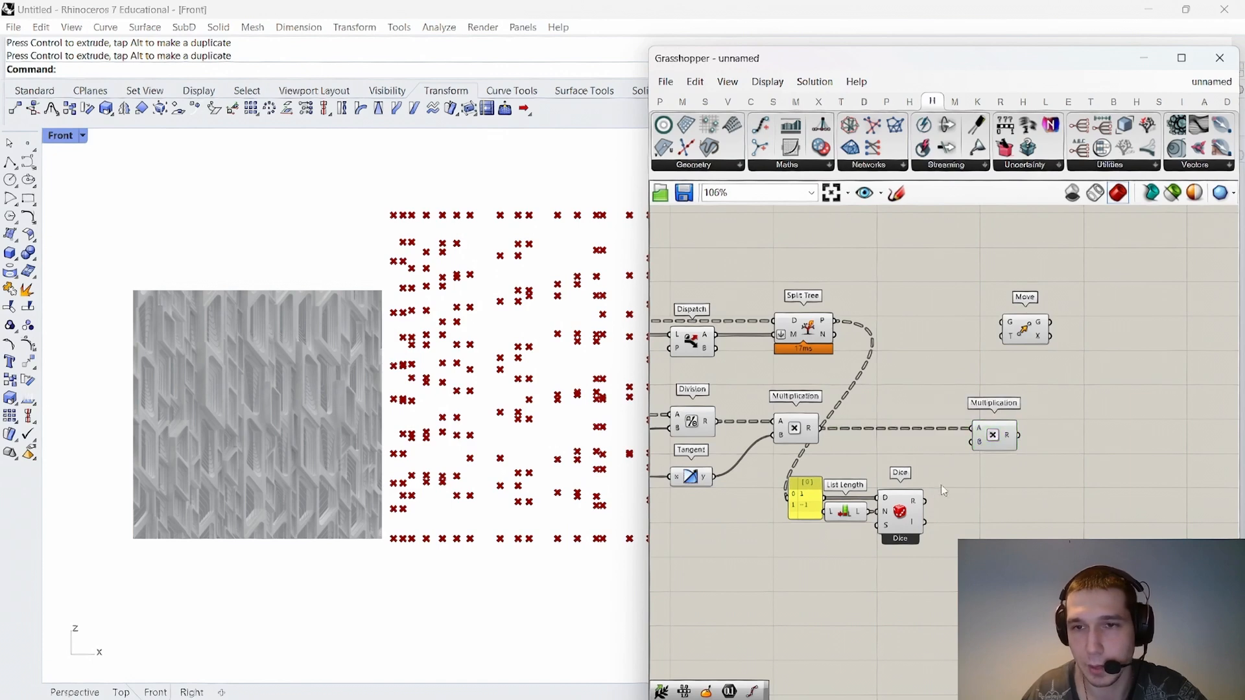
drag(926, 500, 998, 441)
Connect Split Tree's positive output to Move's geometry input and place Move farther along the graph.
right_drag(902, 365, 849, 395)
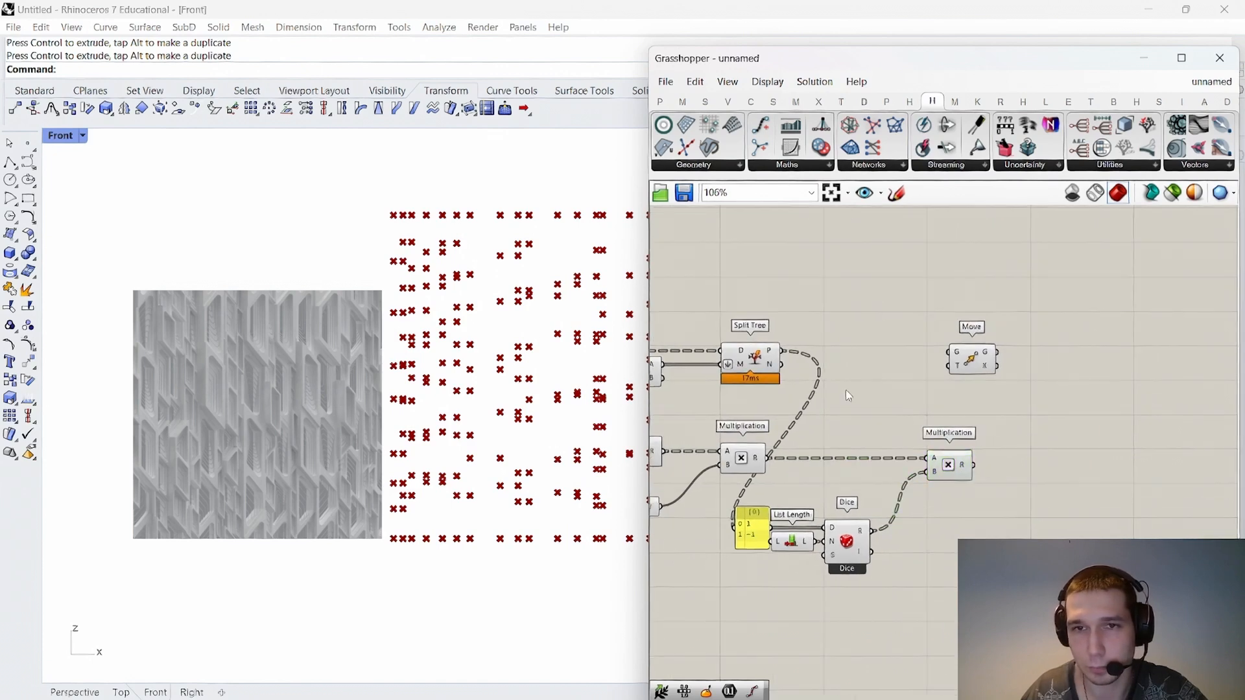
drag(781, 351, 1054, 358)
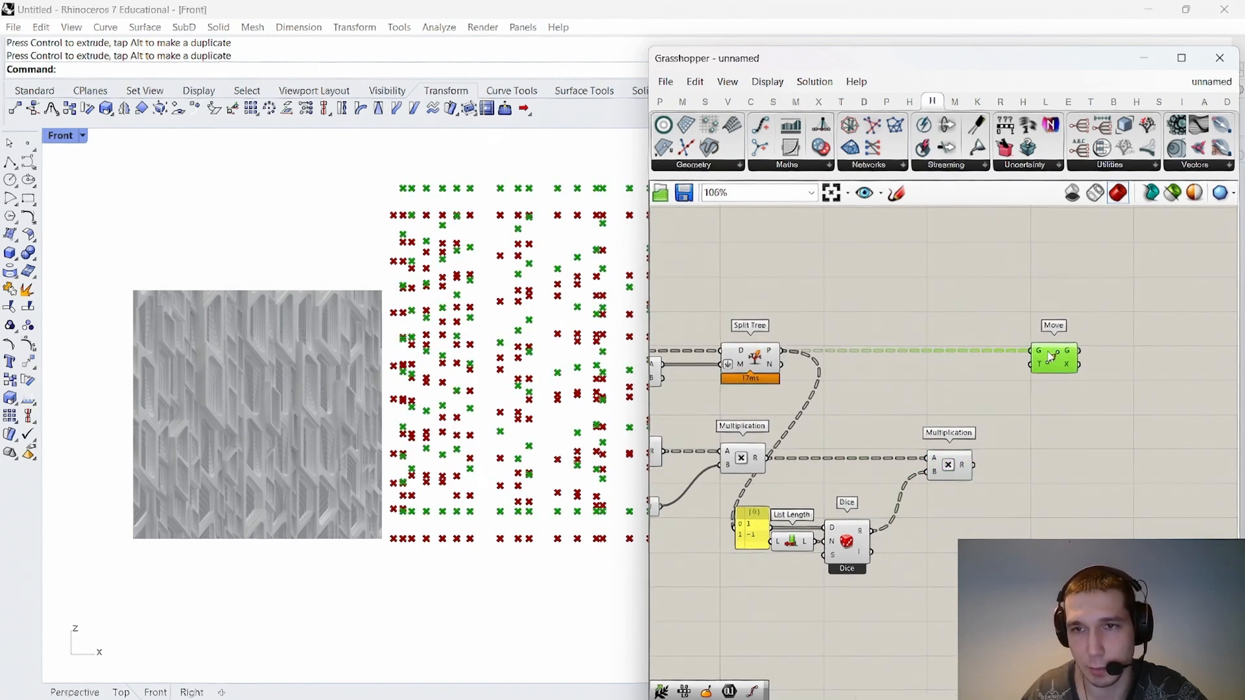
click(1022, 412)
double_click(1022, 412)
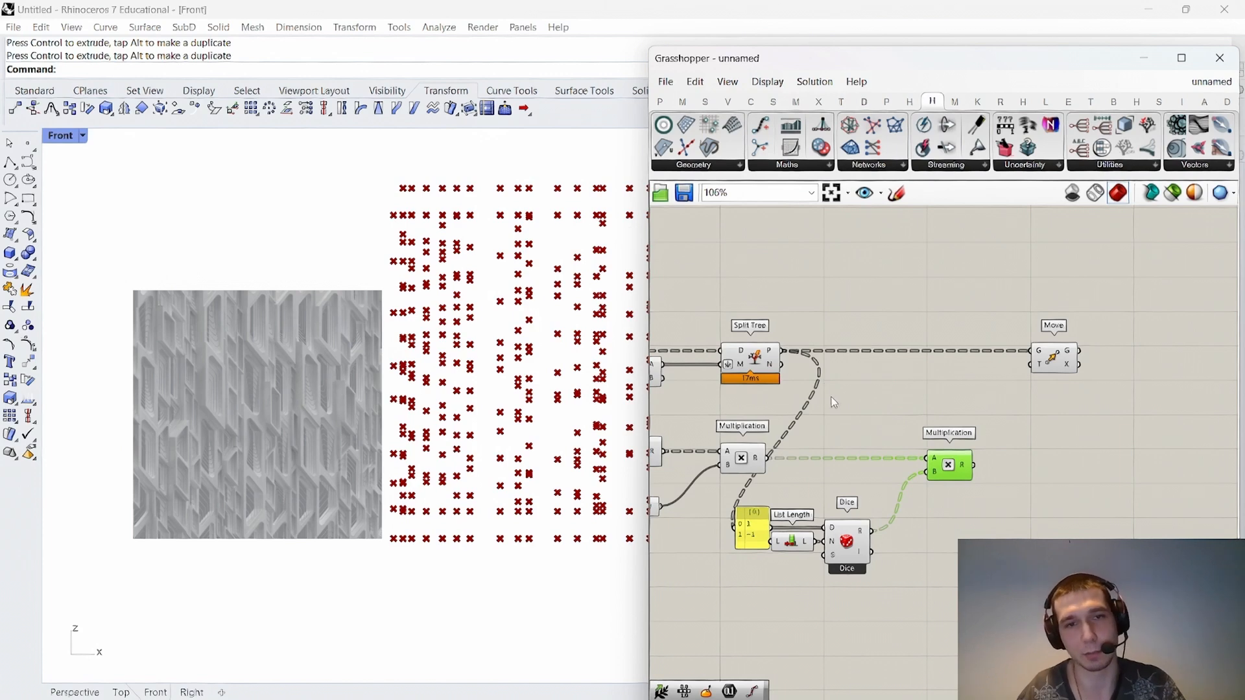
Duplicate Split Tree just below the original and feed Evaluate Curve's tangent output into the copy's data input.
scroll(1001, 400, down, 4)
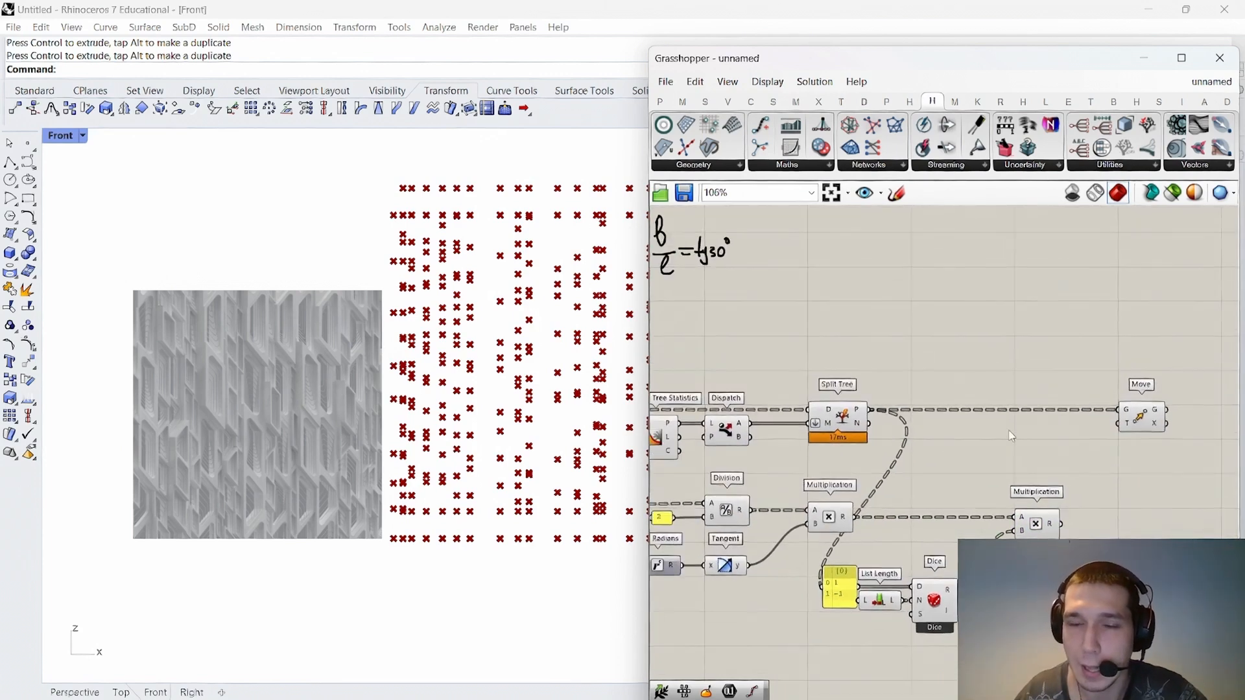
scroll(872, 380, up, 5)
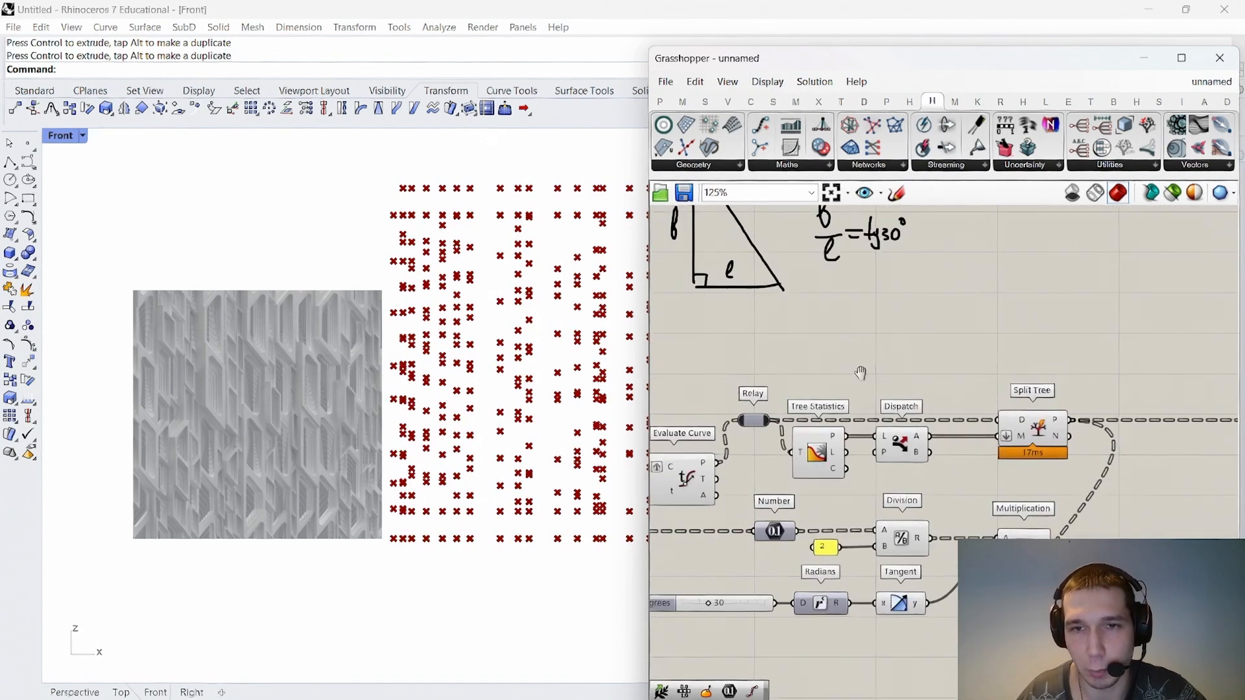
mouse_move(766, 486)
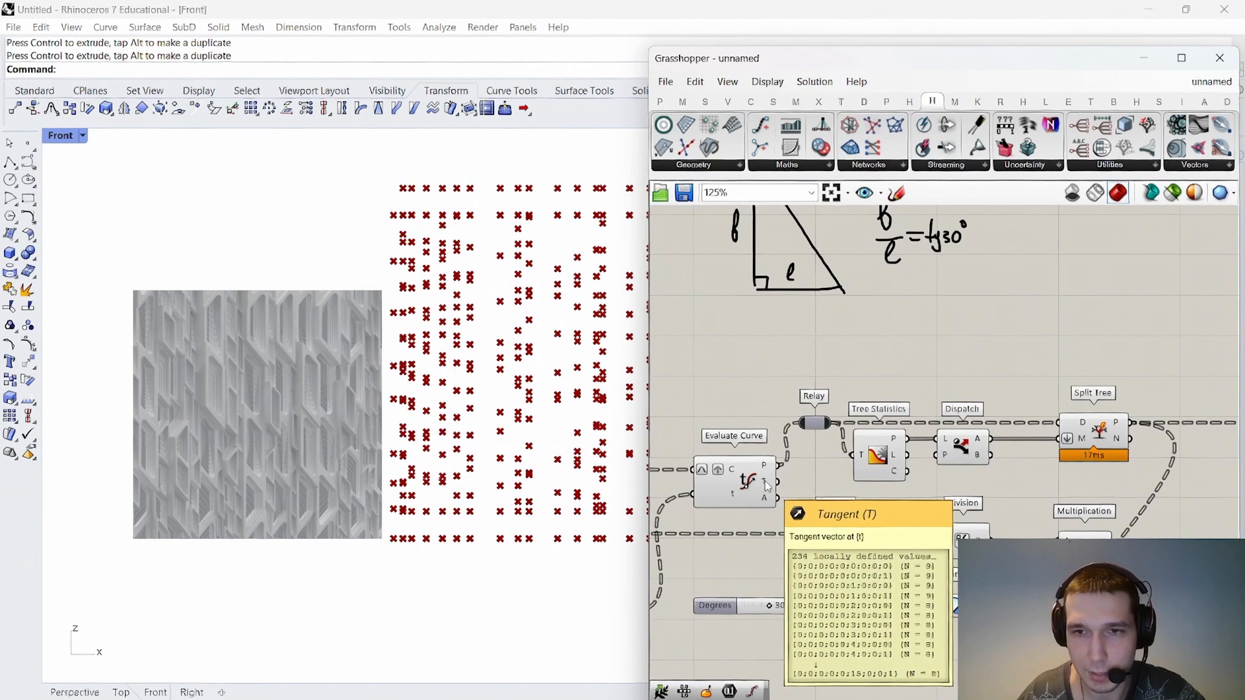
scroll(780, 480, down, 3)
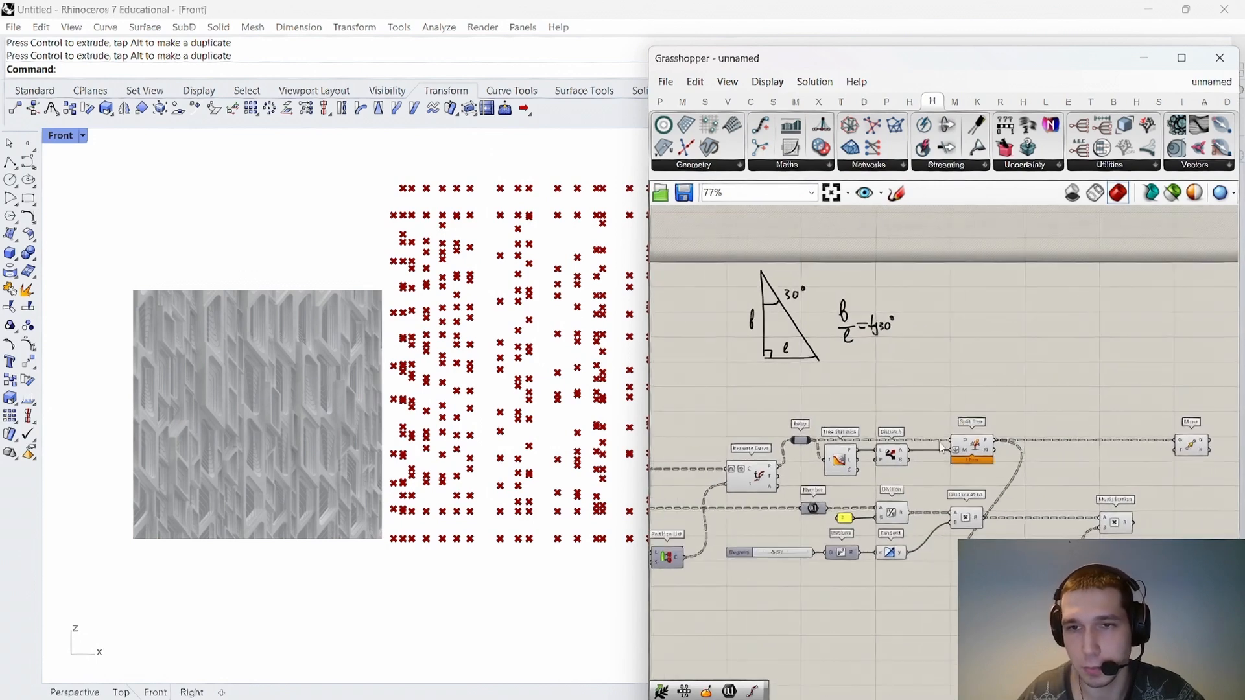
scroll(940, 449, up, 2)
alt+drag(978, 448, 981, 497)
drag(717, 483, 978, 497)
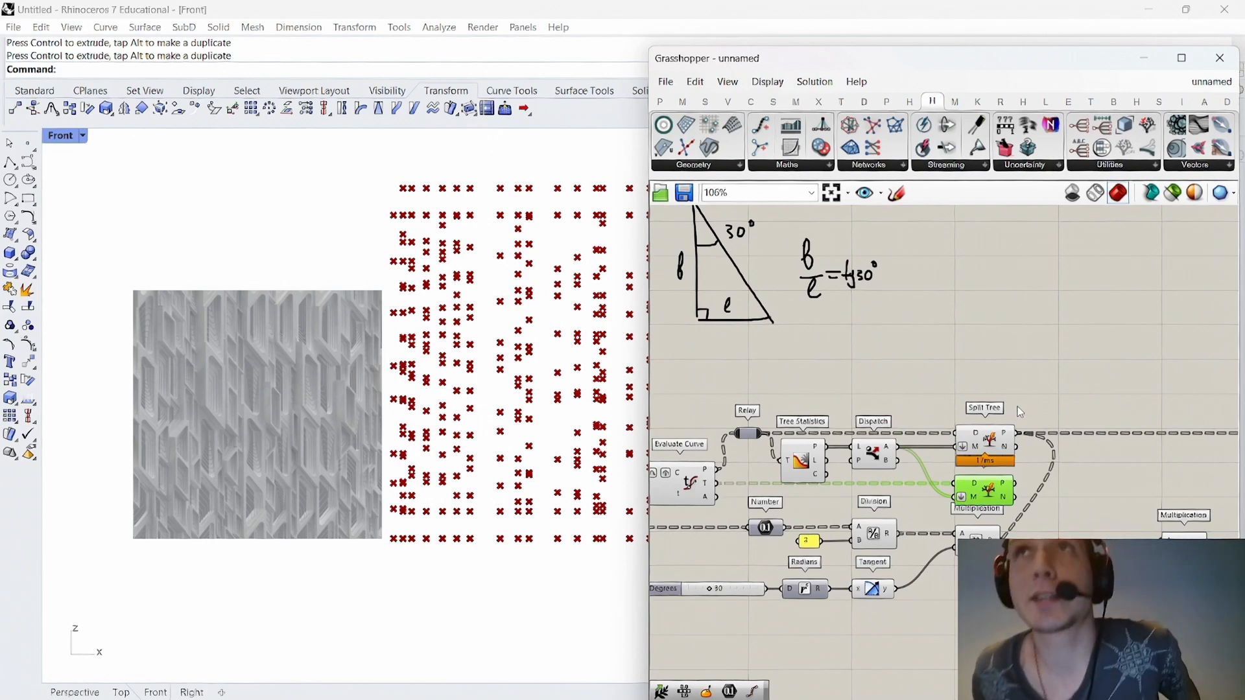
Turn off the preview of Evaluate Curve, Relay, Tree Statistics and Dispatch.
scroll(1049, 445, down, 3)
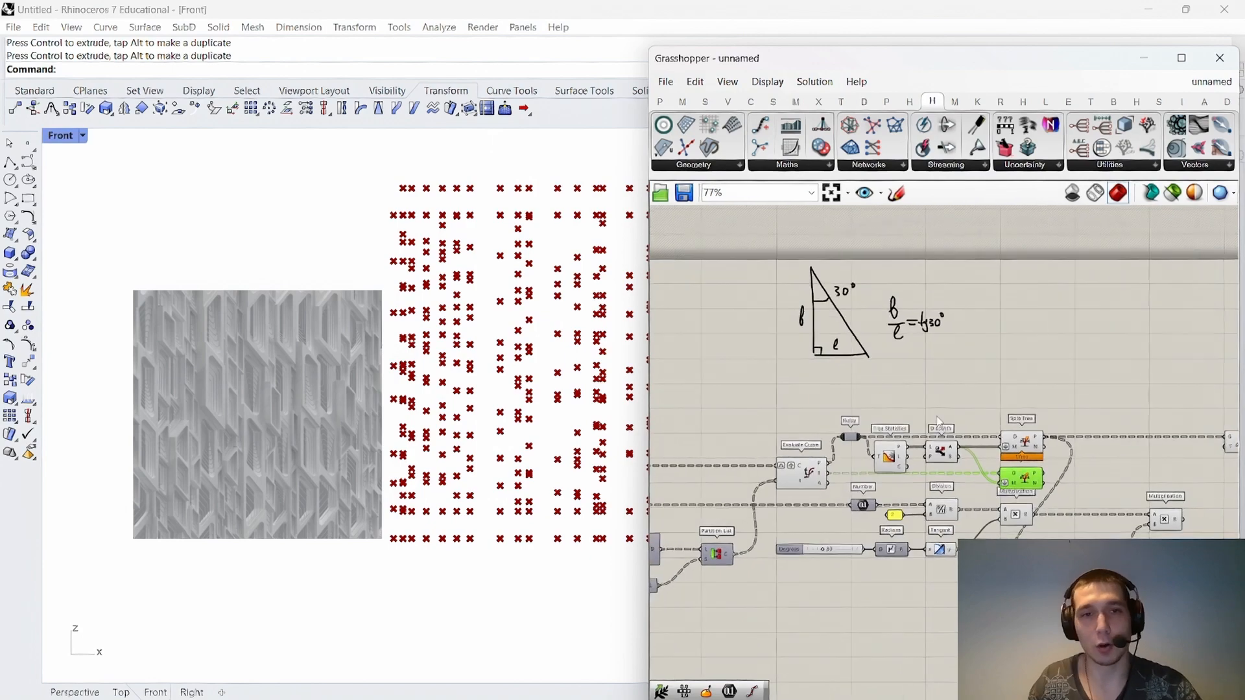
scroll(850, 447, up, 3)
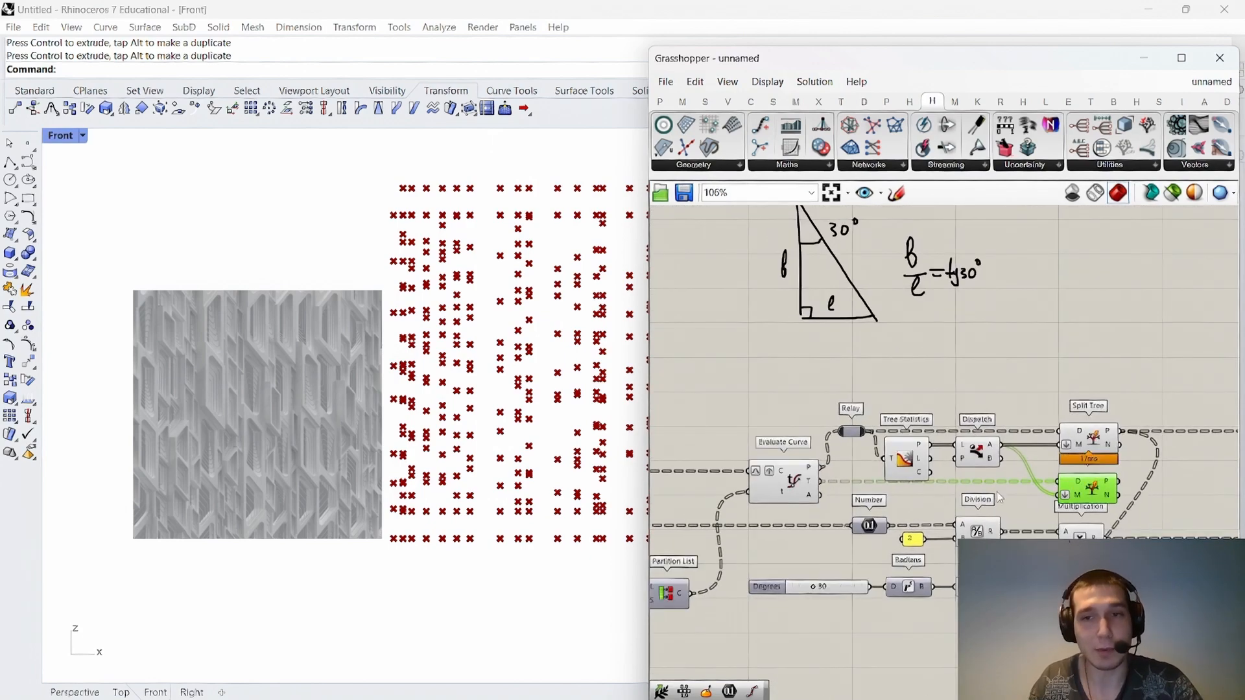
drag(997, 492, 807, 381)
right_click(846, 377)
click(886, 403)
click(948, 369)
scroll(948, 368, down, 4)
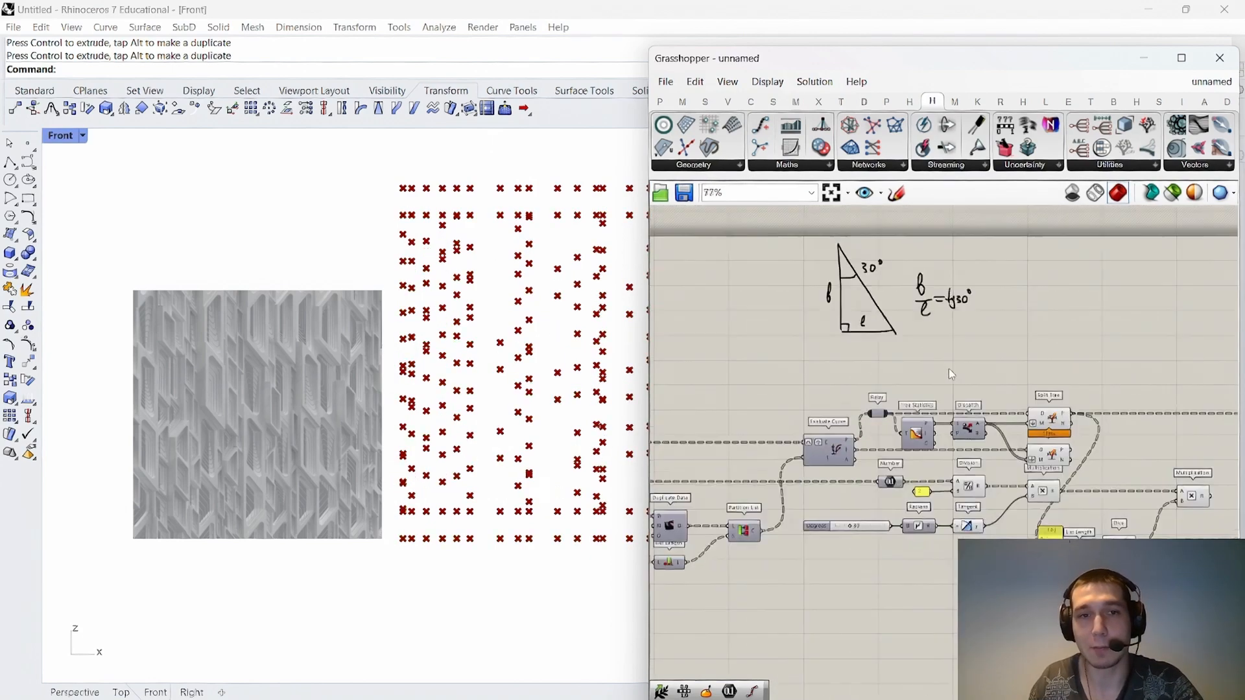
right_drag(1081, 419, 1015, 426)
scroll(1015, 426, up, 4)
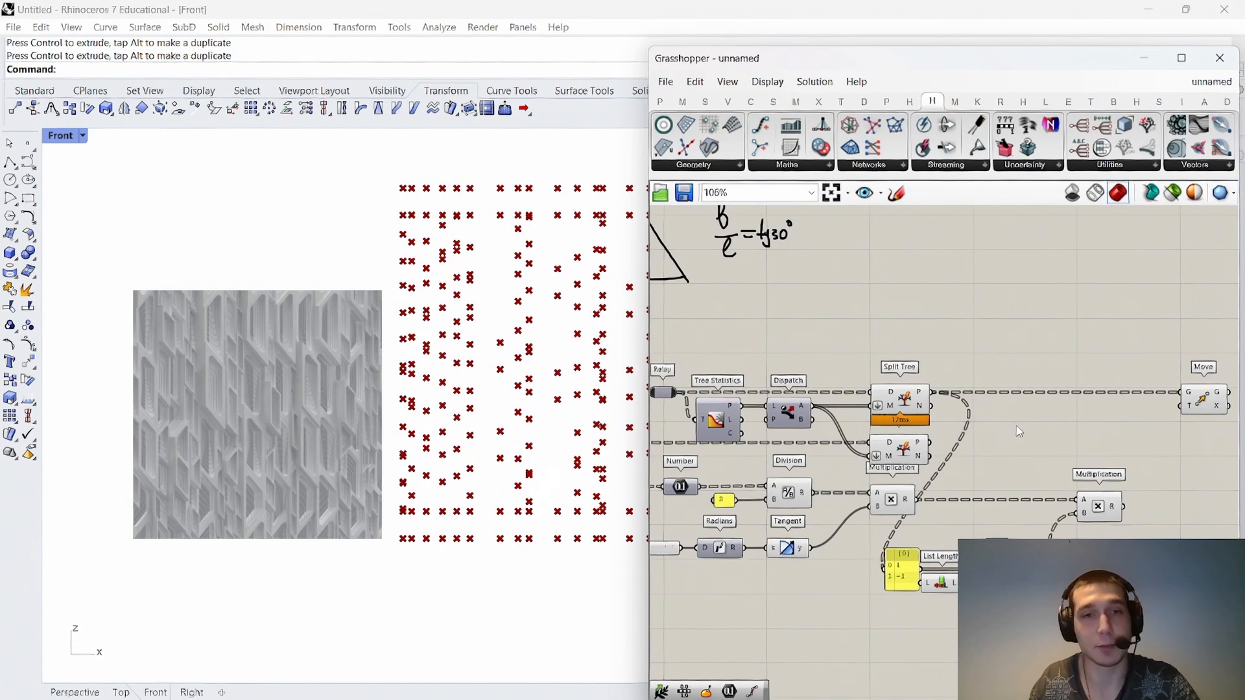
scroll(1017, 426, down, 2)
right_drag(1017, 425, 937, 415)
scroll(867, 425, up, 3)
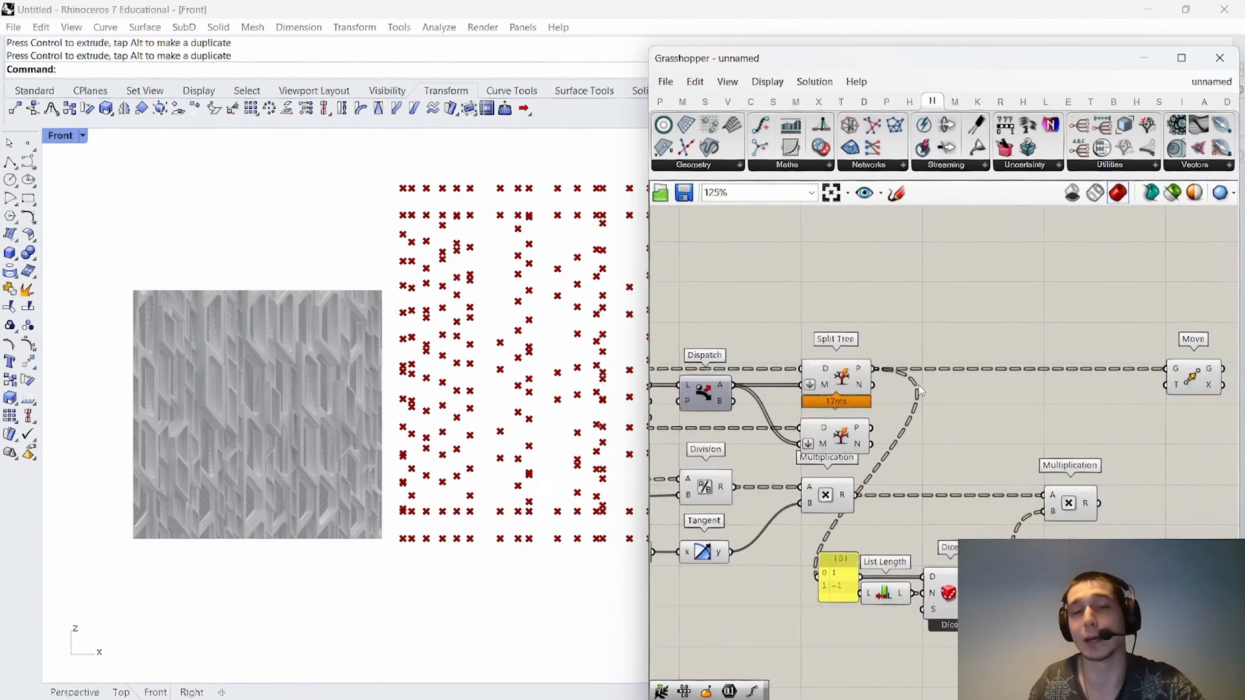
double_click(1016, 427)
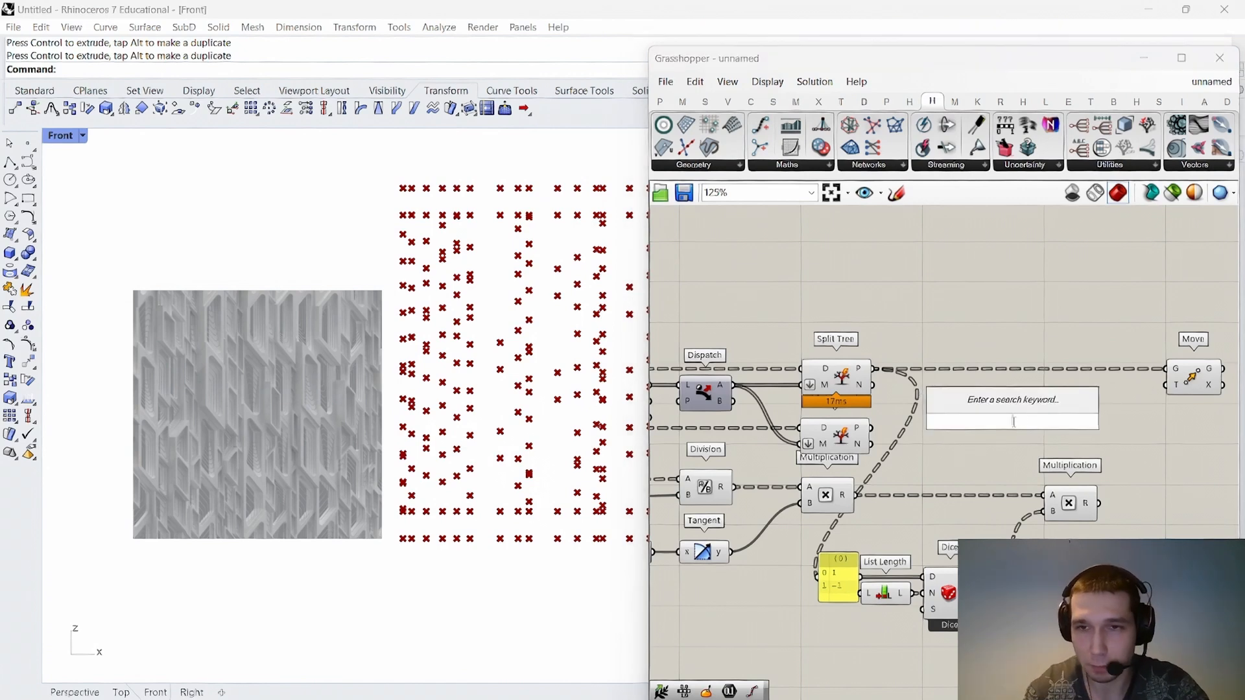
click(993, 456)
scroll(994, 454, down, 3)
right_drag(993, 454, 937, 420)
scroll(841, 431, up, 3)
mouse_move(712, 420)
scroll(917, 421, down, 2)
scroll(938, 420, up, 3)
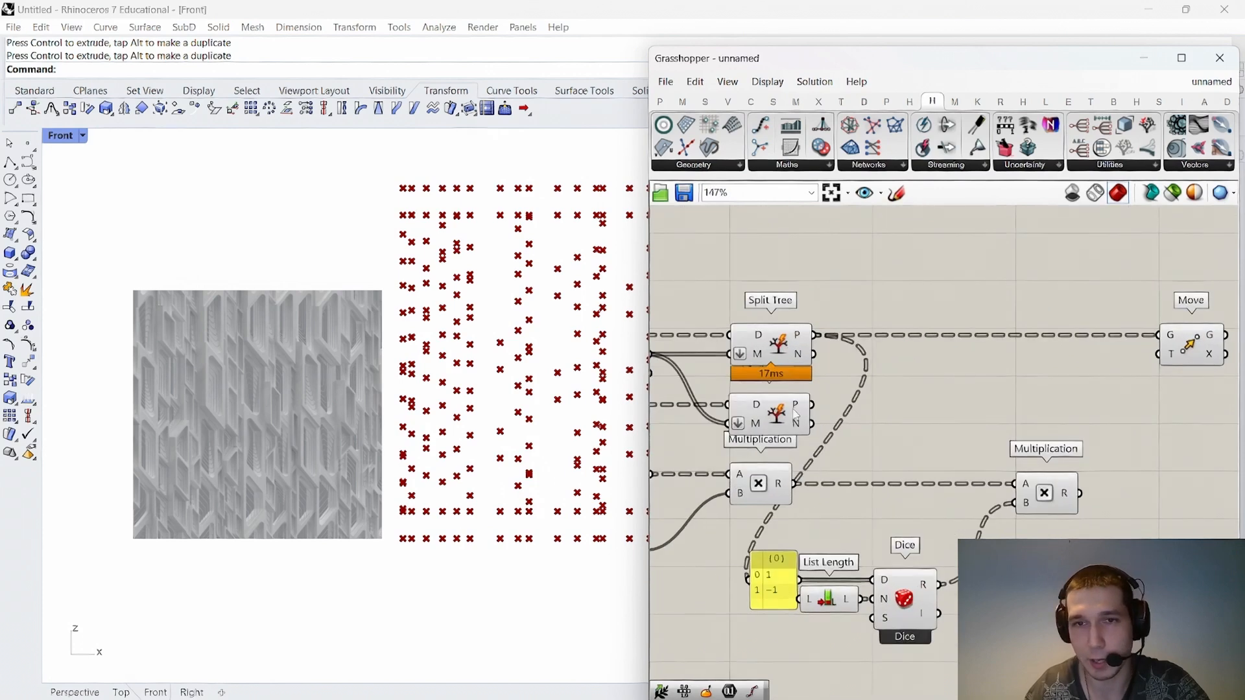
Add an Amplitude component below Move, with its vector input fed by the duplicated Split Tree's positive output.
double_click(974, 411)
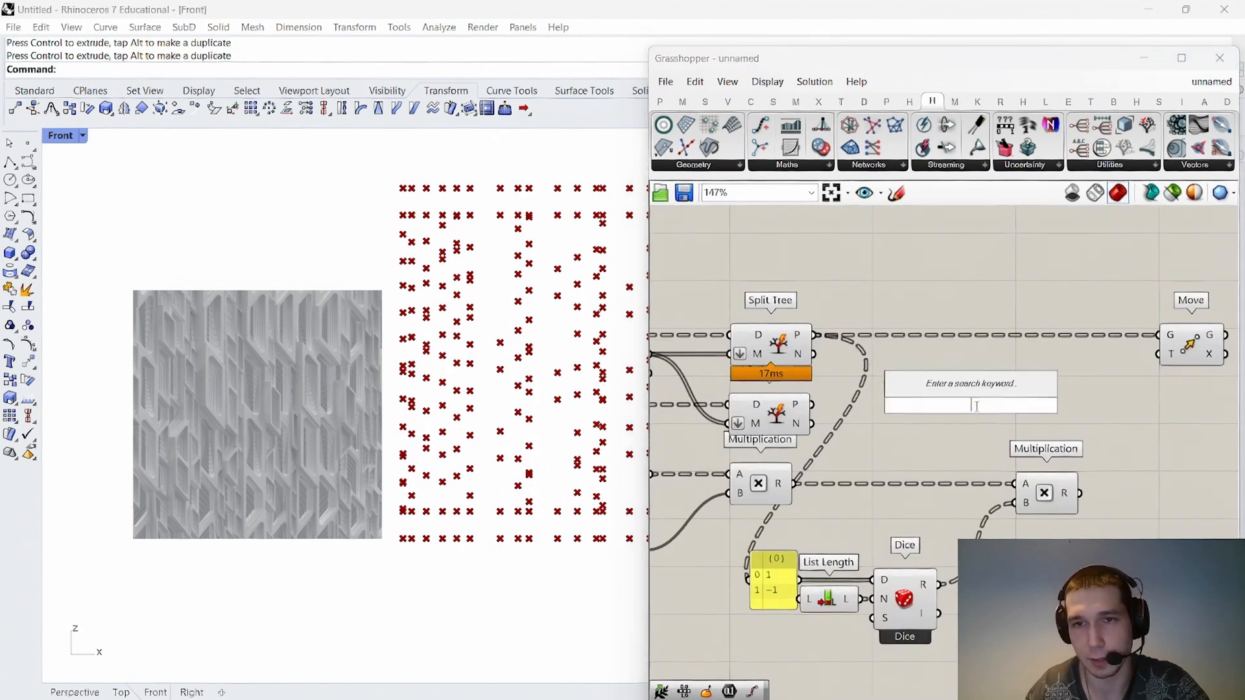
text(amplitude)
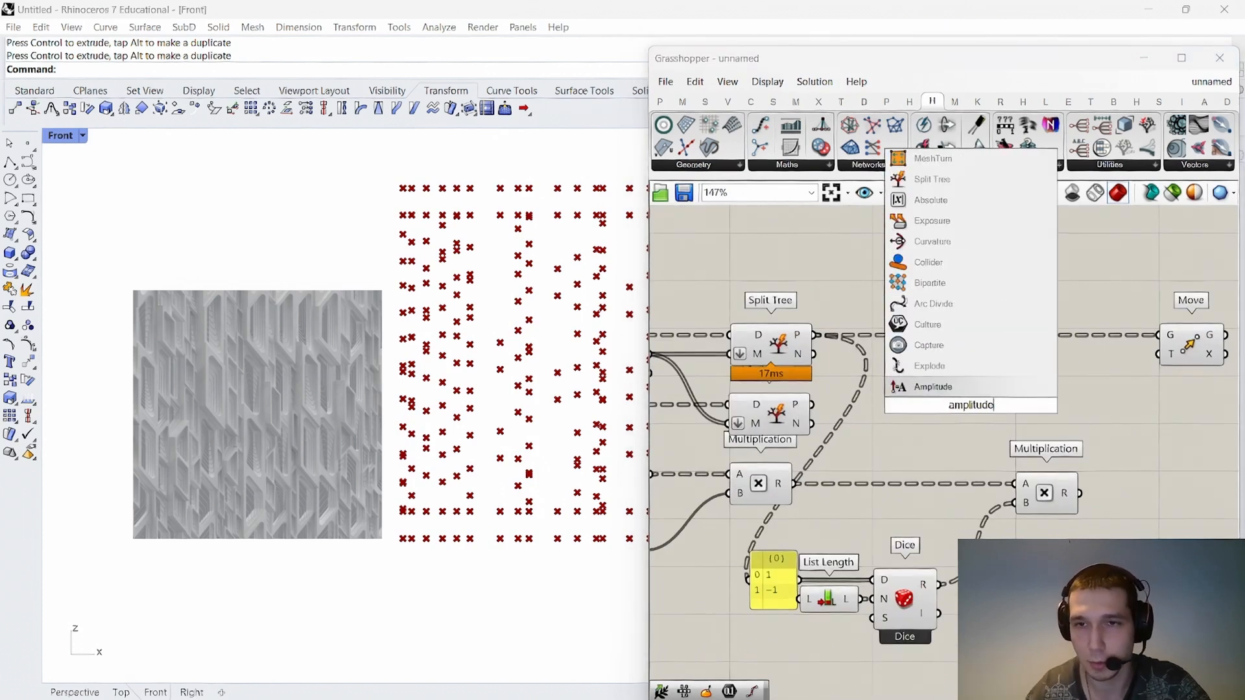
key(Return)
drag(812, 405, 940, 396)
drag(969, 407, 1151, 416)
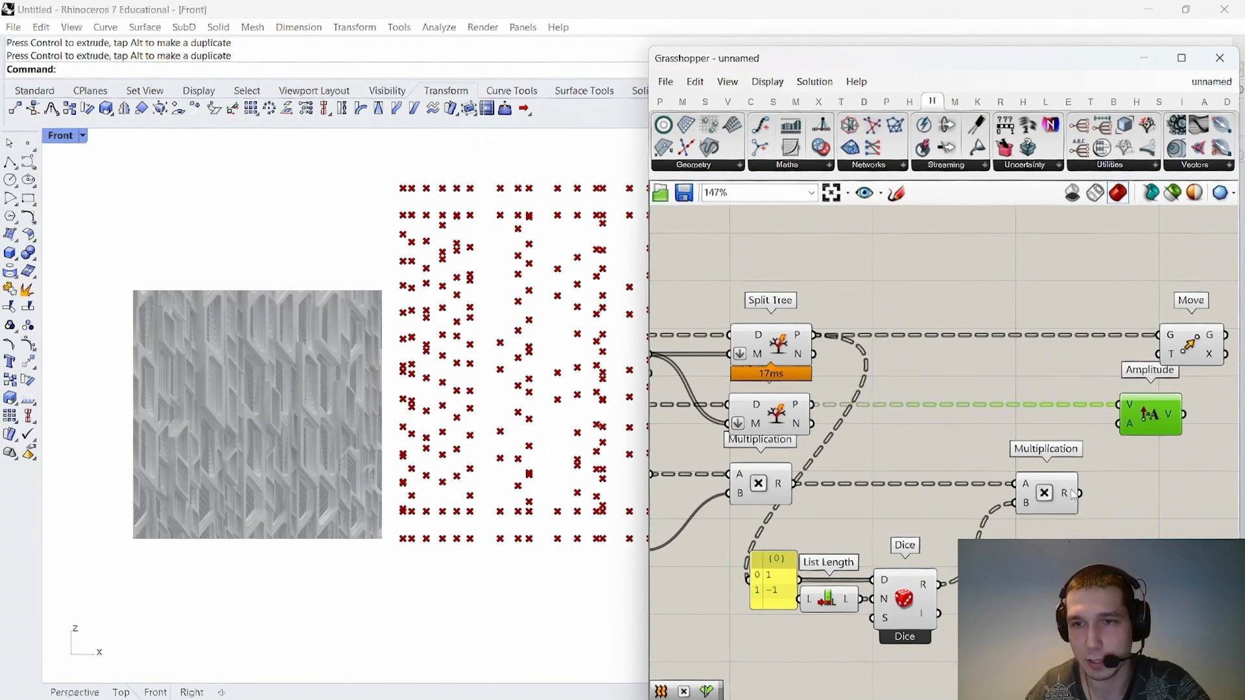
Connect the second Multiplication's result to Amplitude's A input and adjust Amplitude's placement under Move.
drag(1081, 496, 1117, 424)
right_drag(1143, 419, 960, 422)
drag(963, 422, 1001, 421)
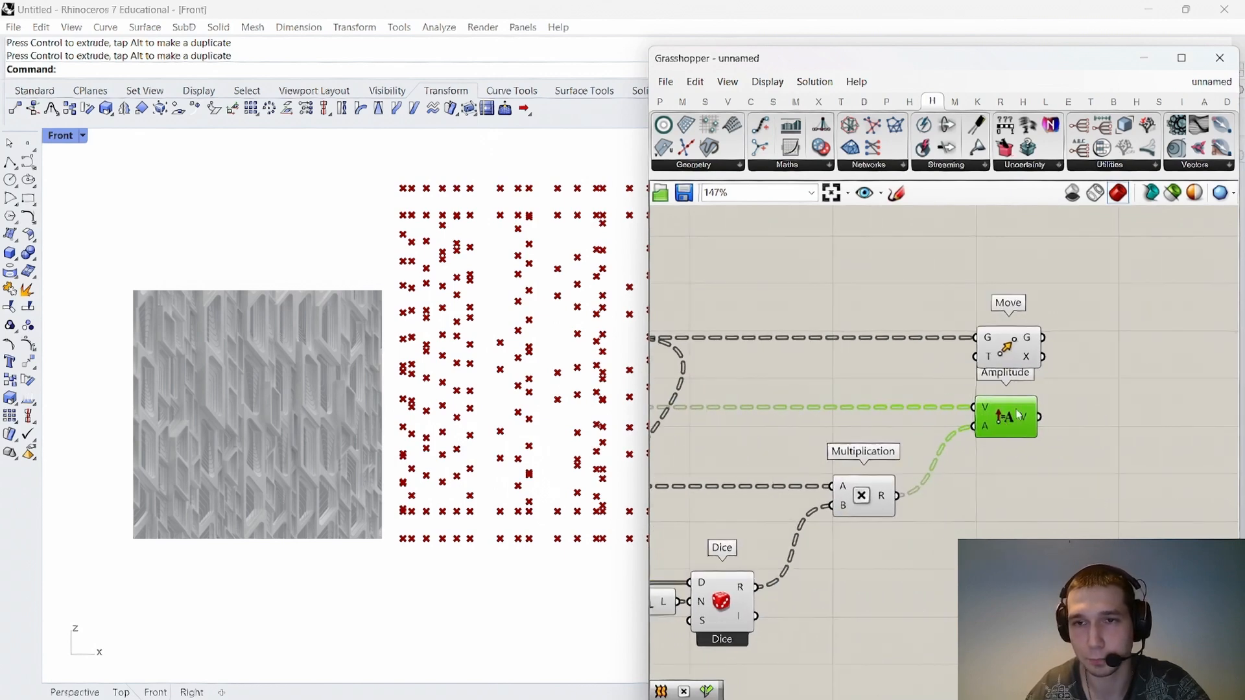
Place Move beyond Amplitude and connect Amplitude's vector output to Move's T input.
right_drag(1017, 416, 903, 431)
click(904, 368)
drag(904, 368, 1046, 369)
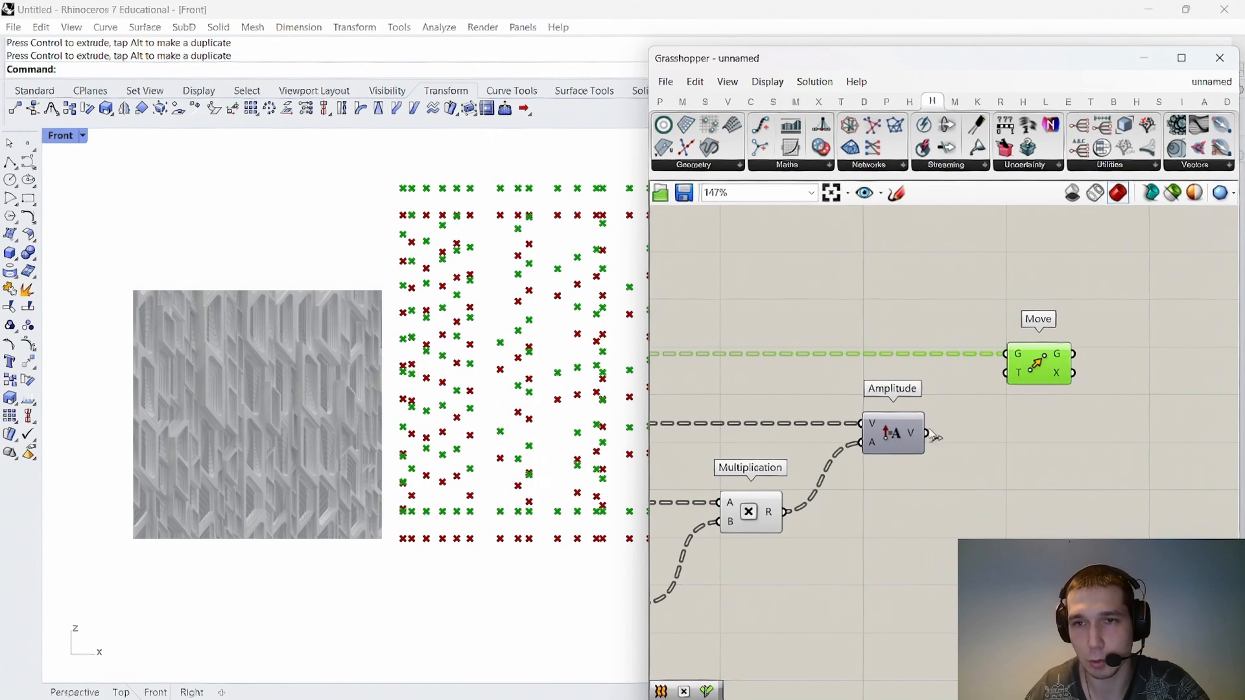
drag(934, 437, 1008, 373)
Compare the moved points with the original points in the Front viewport, and review the triangle sketch with its tangent formula.
scroll(1136, 398, down, 4)
scroll(509, 427, down, 2)
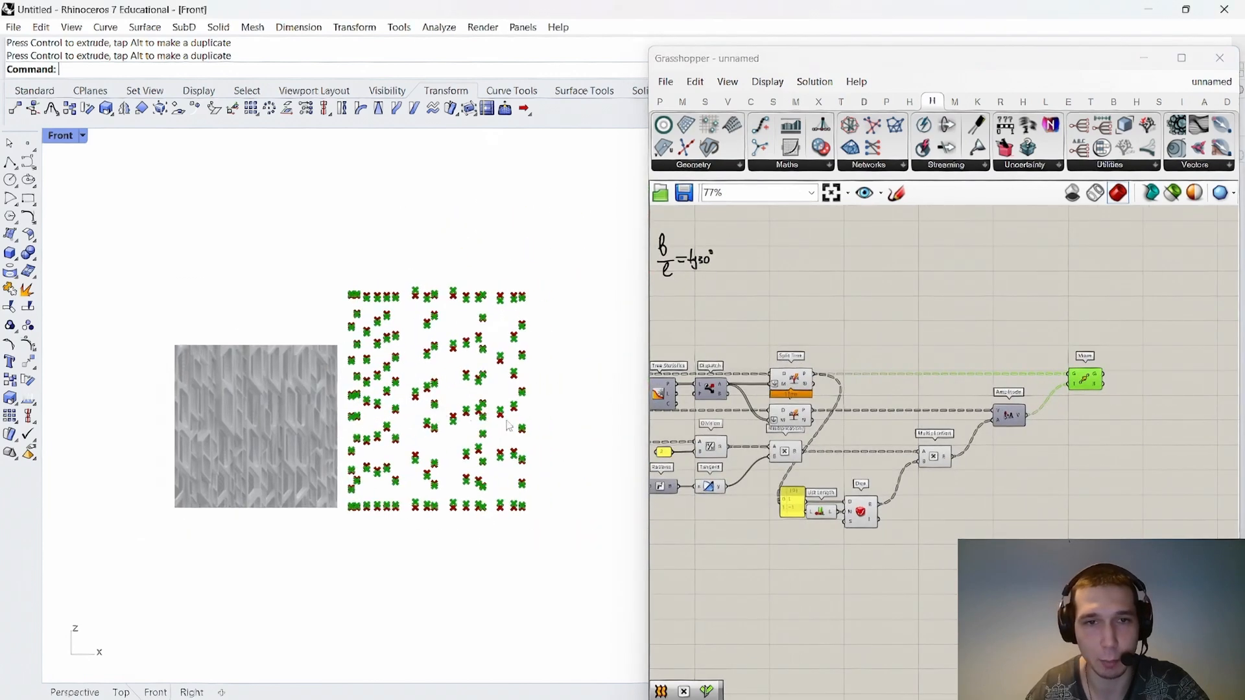
scroll(519, 489, up, 4)
scroll(519, 402, up, 3)
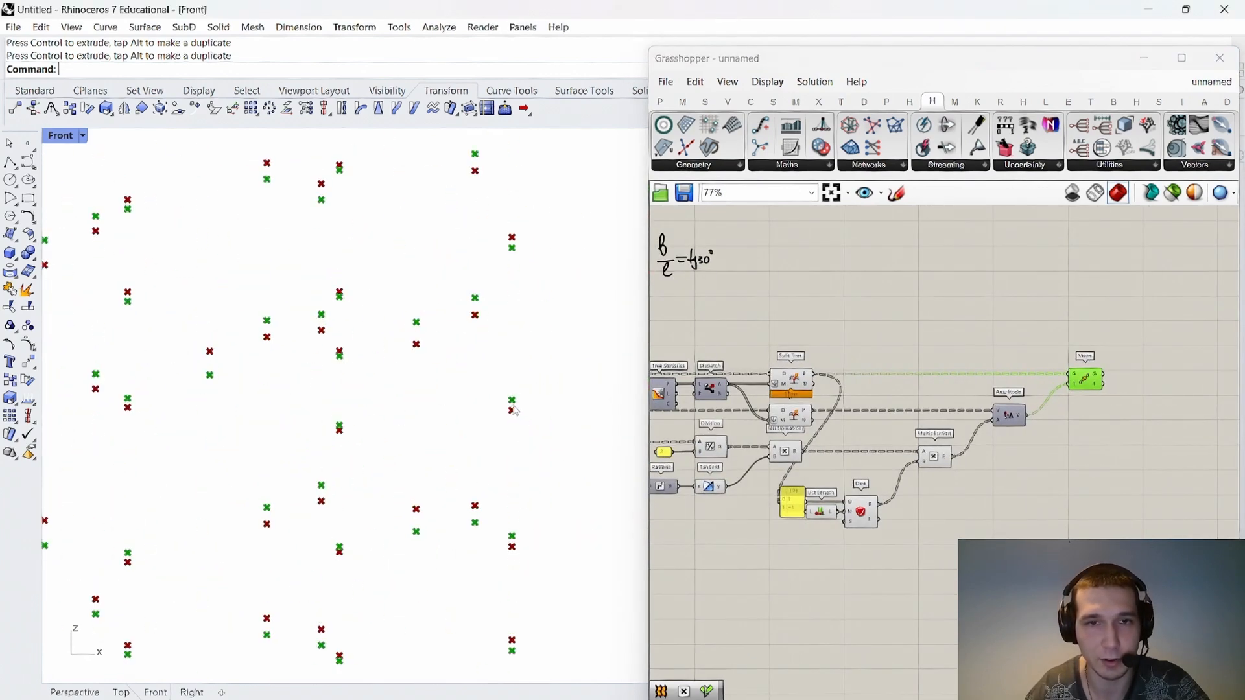
scroll(508, 498, down, 3)
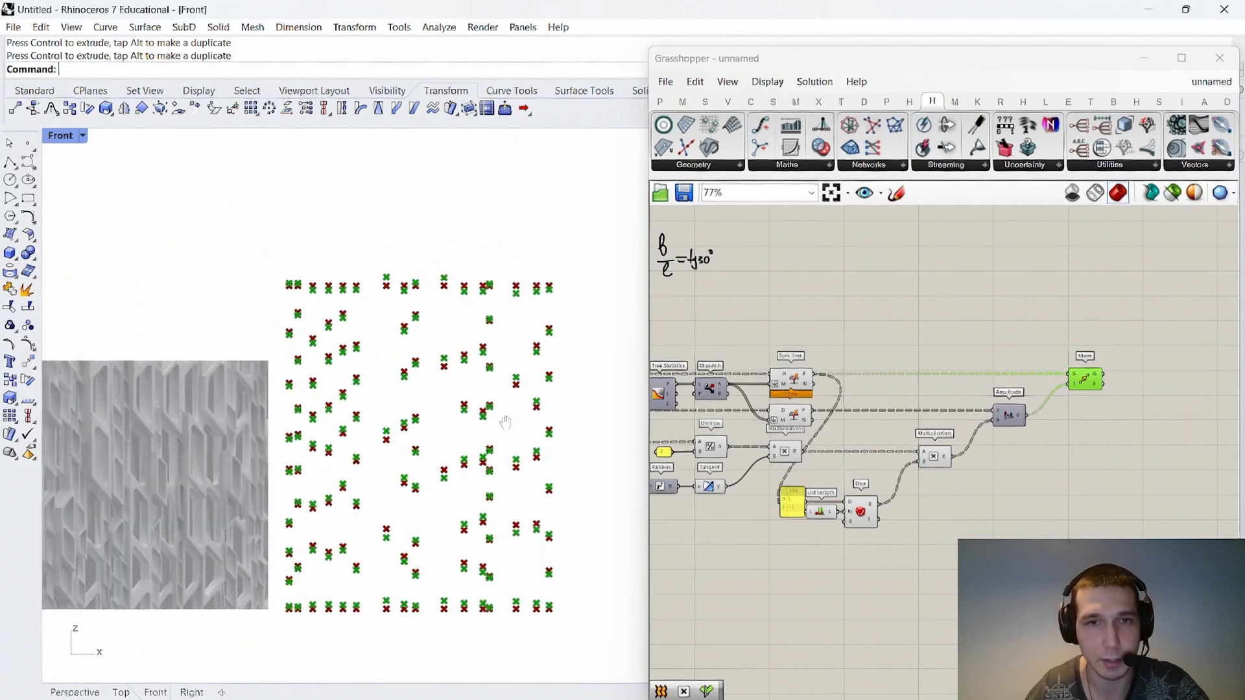
scroll(467, 454, up, 3)
scroll(433, 416, down, 2)
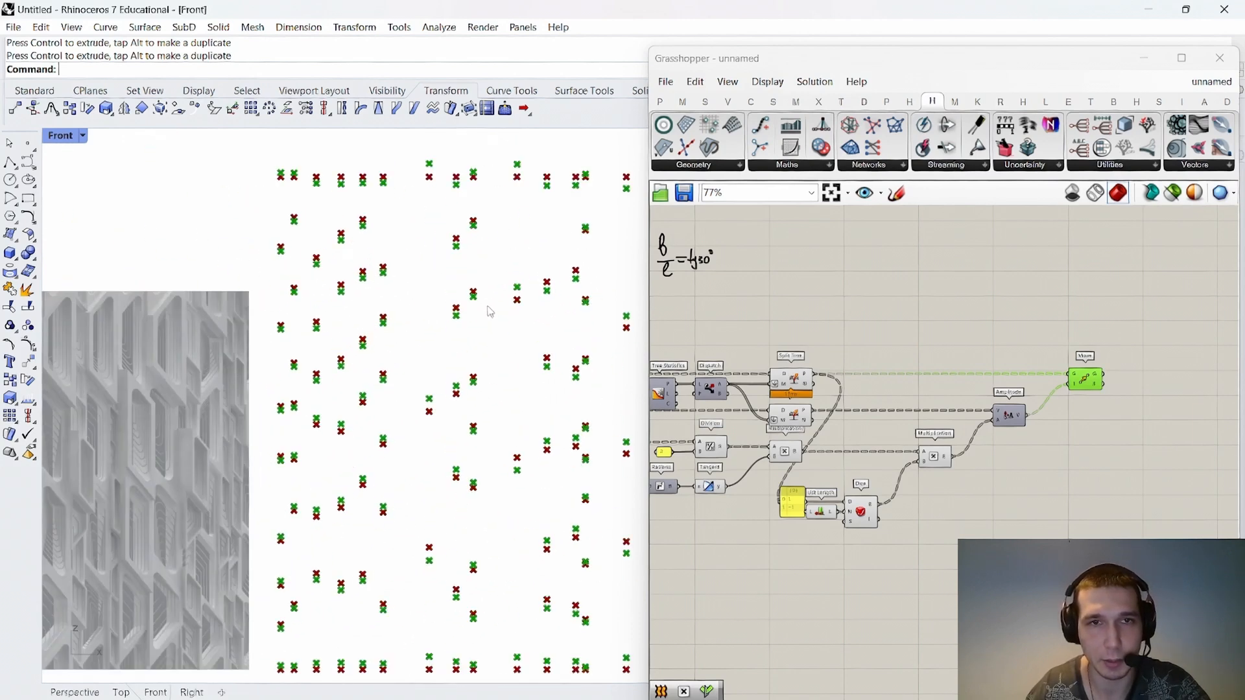
scroll(452, 316, down, 6)
right_drag(488, 306, 445, 330)
scroll(436, 393, up, 2)
right_drag(431, 212, 433, 251)
scroll(433, 251, up, 4)
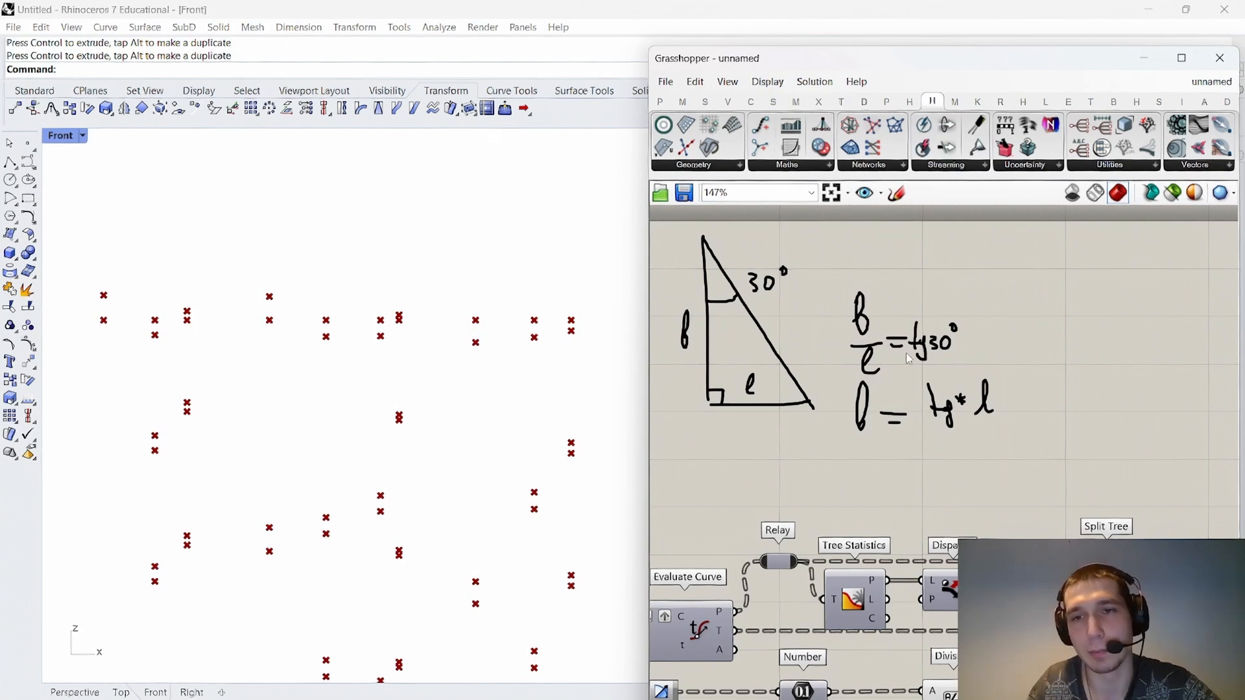
Review the triangle sketch and trace the Division, Tangent and Multiplication chain through Dice to Amplitude and Move.
scroll(909, 358, down, 1)
drag(1012, 426, 939, 373)
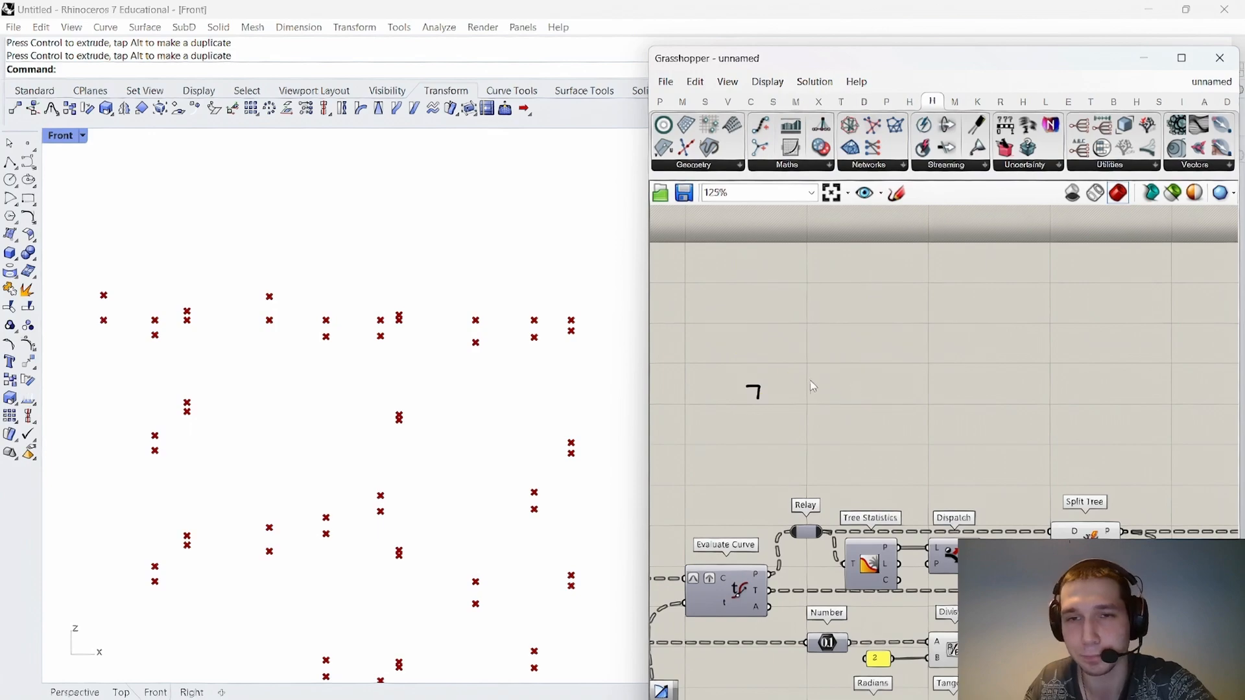
scroll(912, 385, down, 6)
scroll(926, 447, up, 7)
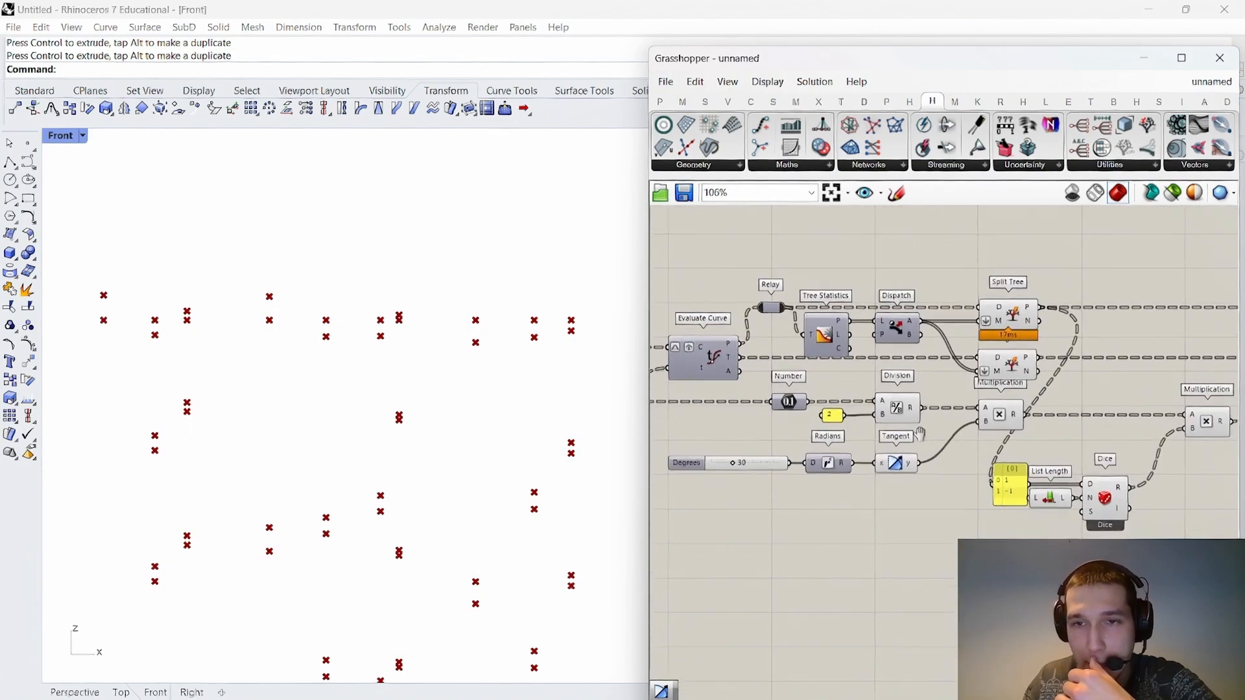
click(895, 404)
click(1038, 401)
click(989, 368)
scroll(940, 404, down, 6)
scroll(1070, 405, up, 6)
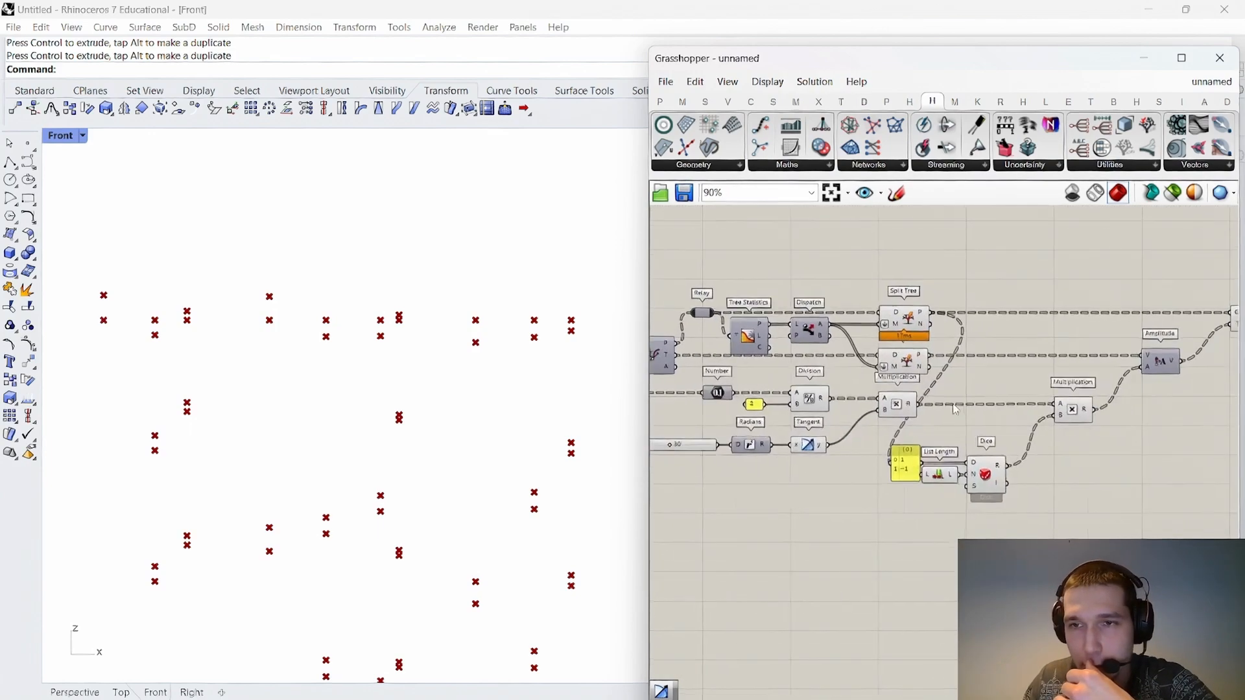
click(1060, 406)
Add a Division component dividing the halved distances by the Tangent output, and feed its result to the second Multiplication's A input.
right_drag(690, 510, 899, 488)
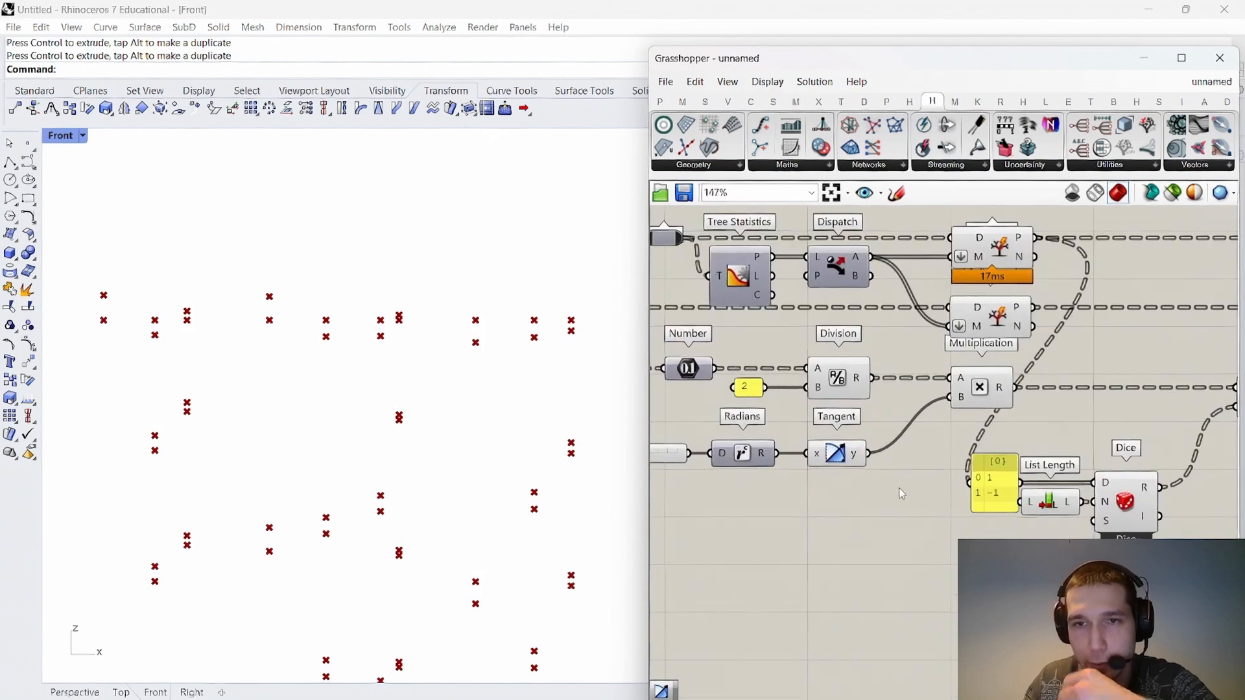
double_click(894, 491)
text(divisio)
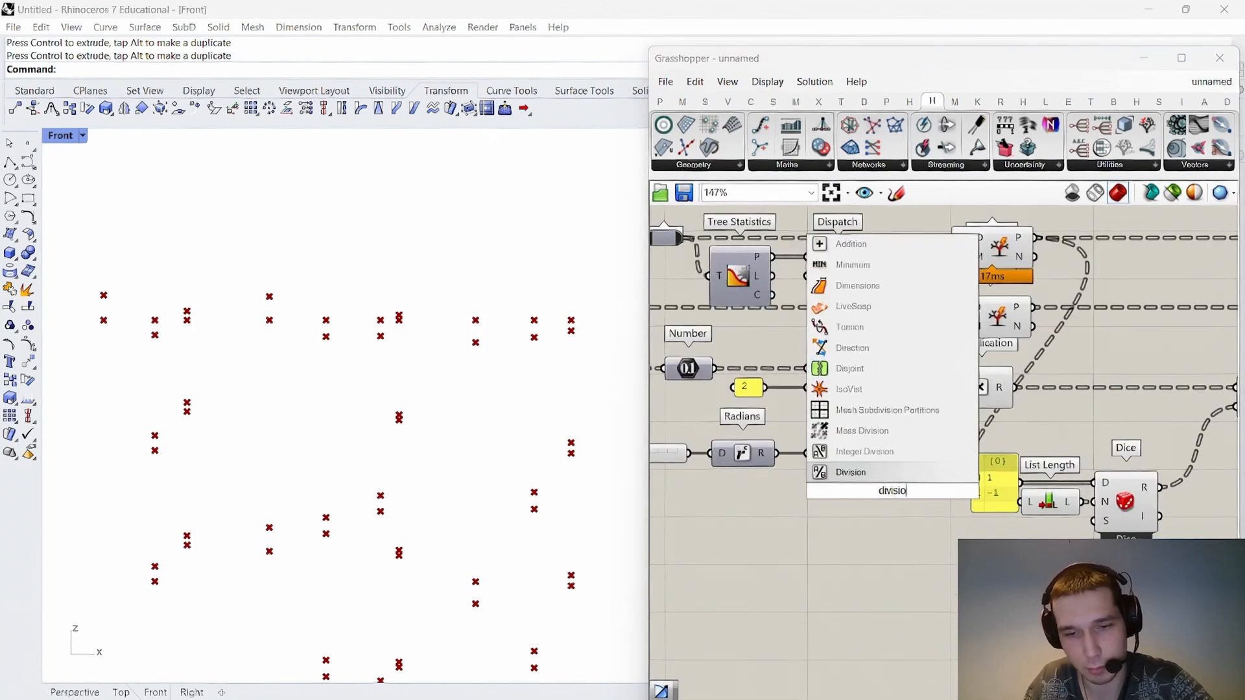
key(Return)
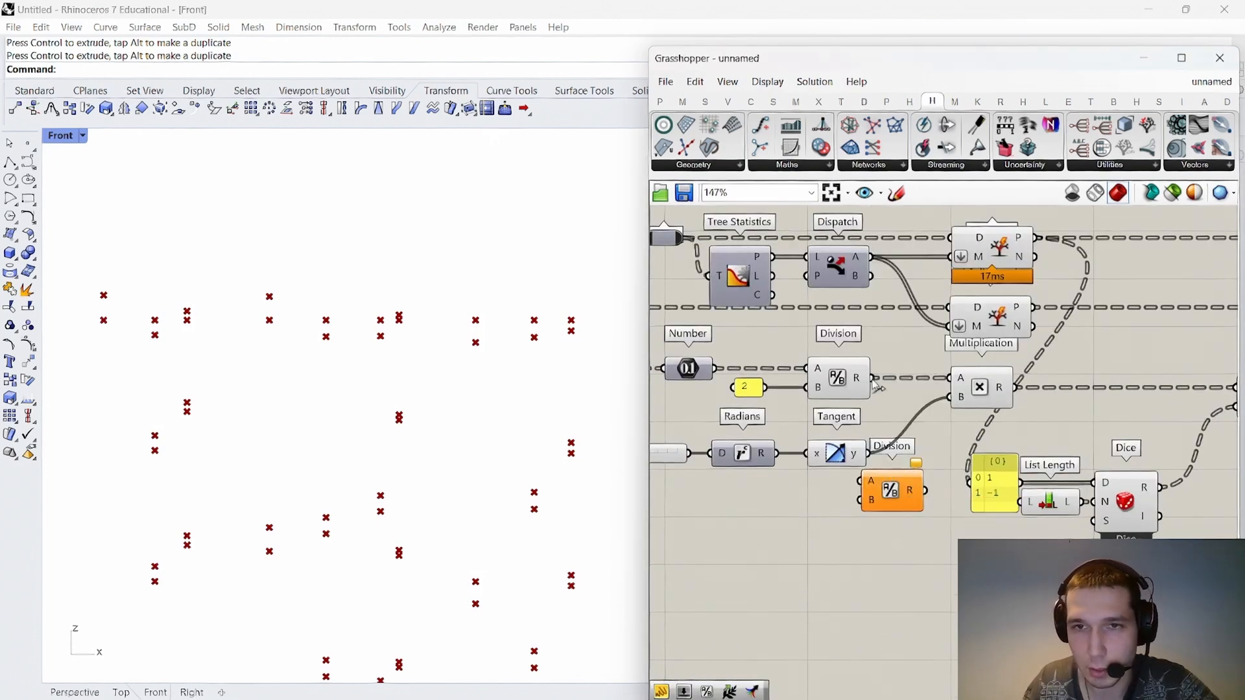
drag(873, 379, 862, 499)
drag(898, 494, 1023, 384)
Delete the first Multiplication and place the new Division in its spot beside the original Division.
scroll(955, 414, down, 2)
scroll(1069, 414, up, 3)
right_drag(764, 404, 906, 412)
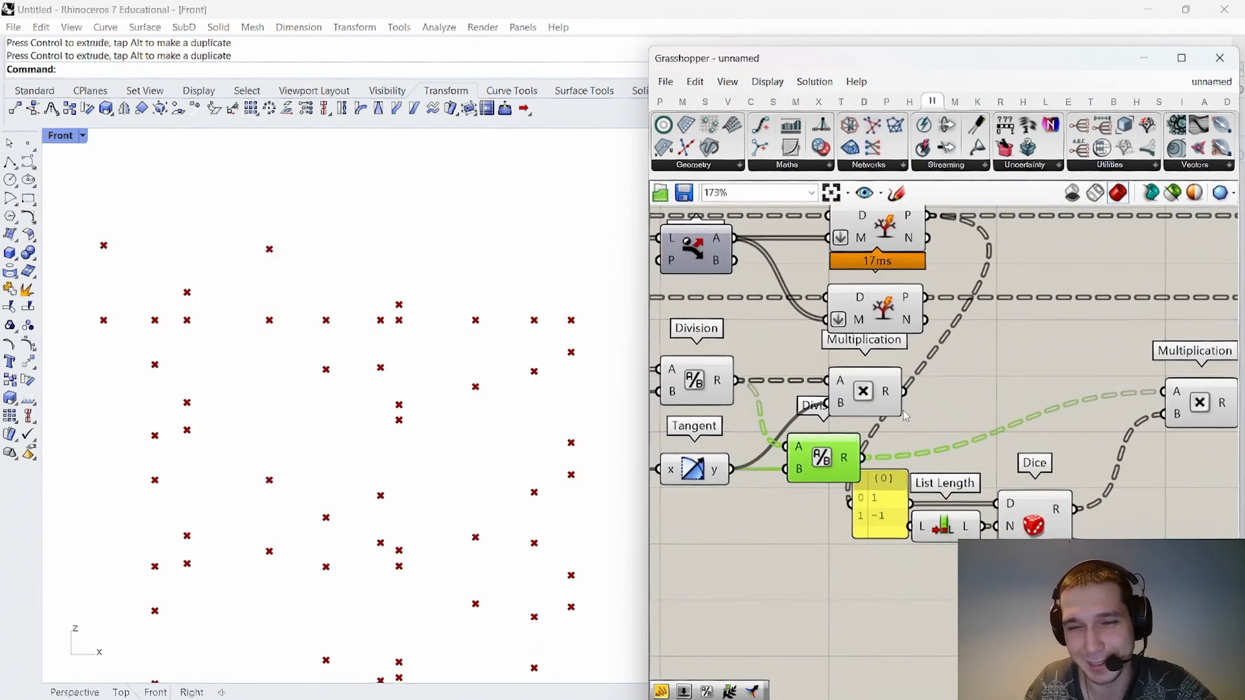
click(882, 393)
key(Delete)
drag(822, 457, 868, 395)
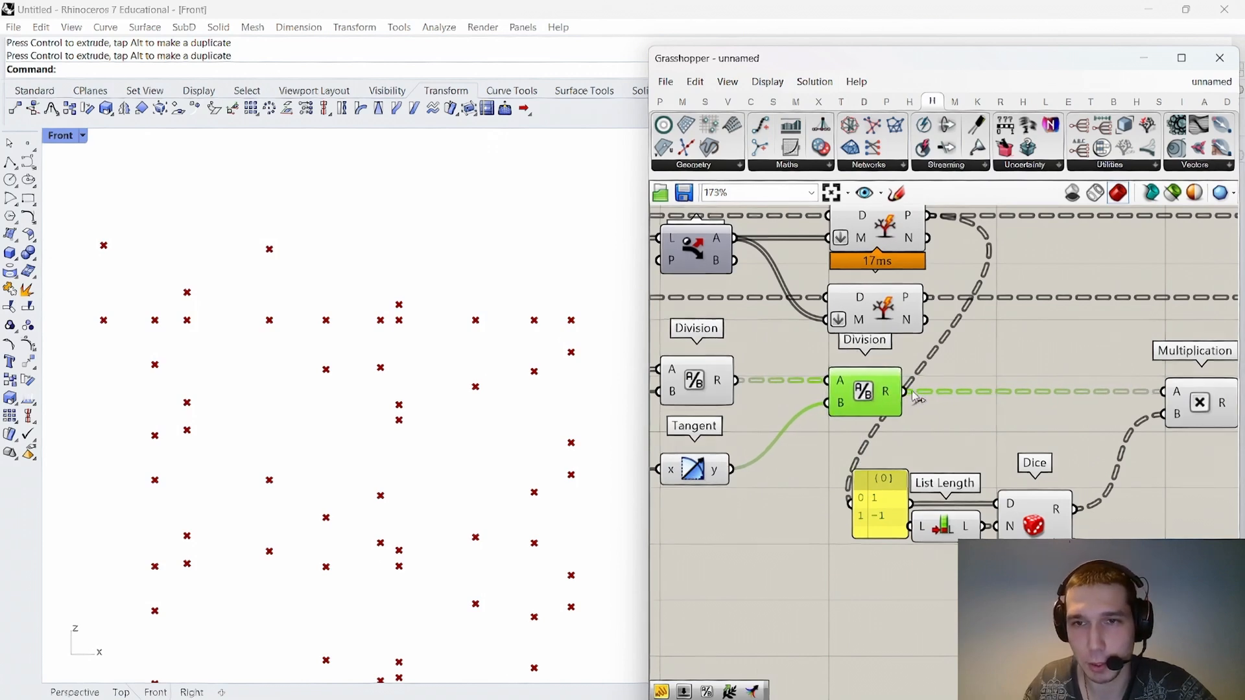
Hide the viewport preview of the two Division components.
scroll(996, 418, down, 3)
scroll(995, 418, up, 1)
drag(1007, 425, 862, 386)
middle_click(1018, 253)
click(1046, 276)
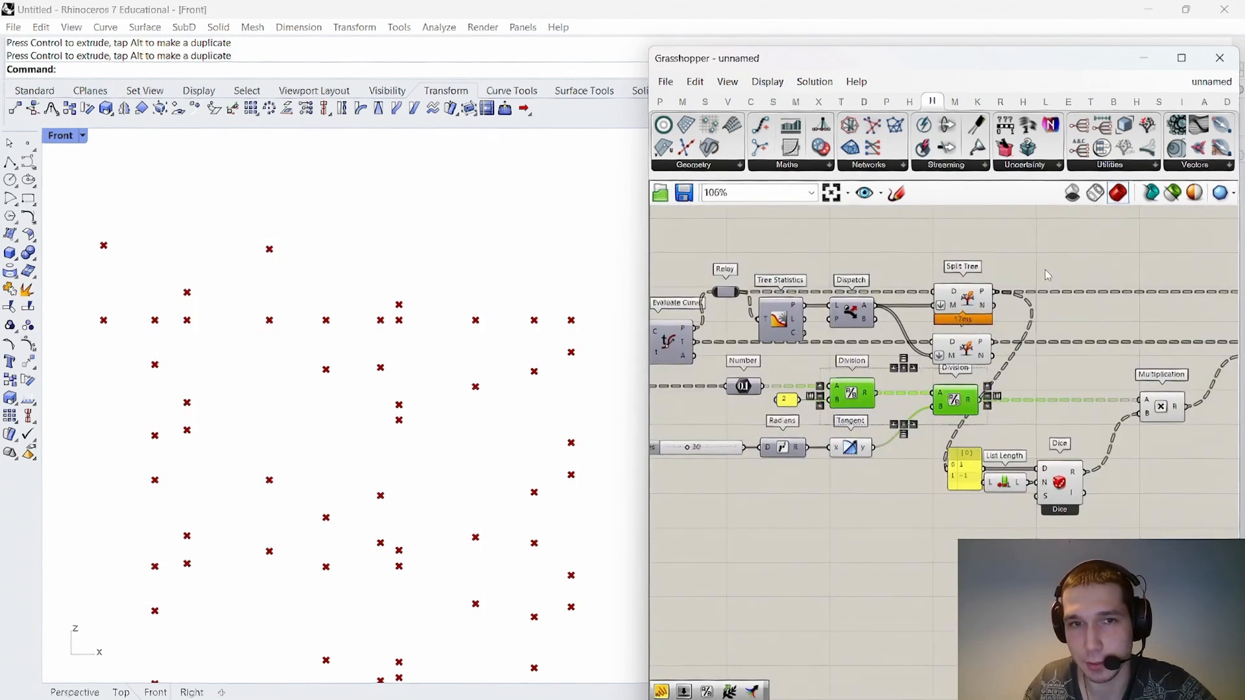
click(1039, 262)
Highlight Move's output and compare the shifted points with the original points and the relief reference in the Front viewport.
scroll(854, 370, down, 5)
scroll(1038, 336, up, 5)
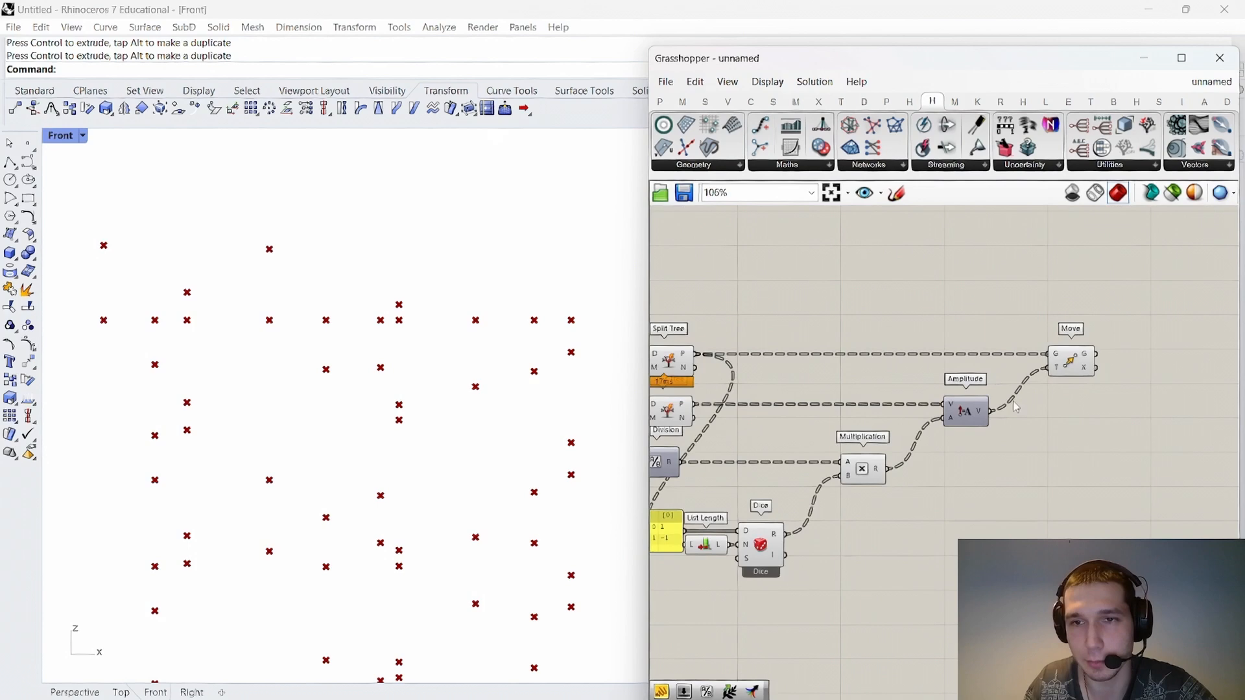
click(1071, 356)
scroll(516, 358, down, 8)
right_drag(519, 354, 529, 371)
scroll(532, 365, up, 4)
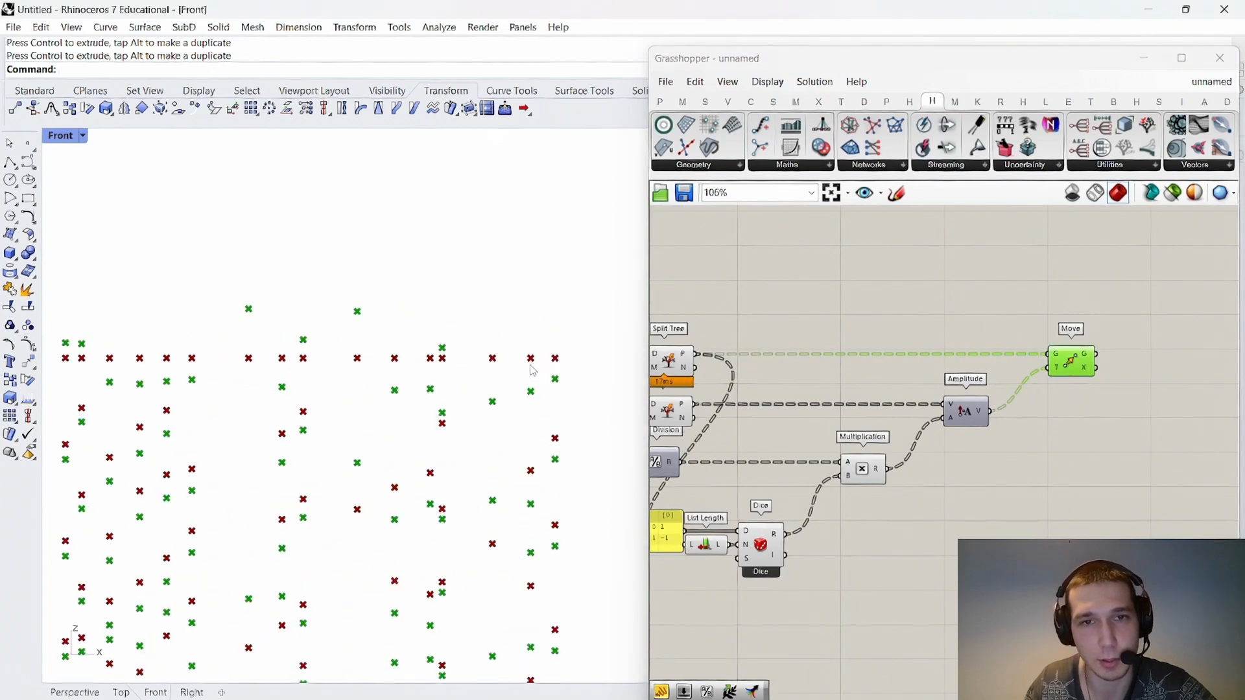
scroll(510, 385, down, 5)
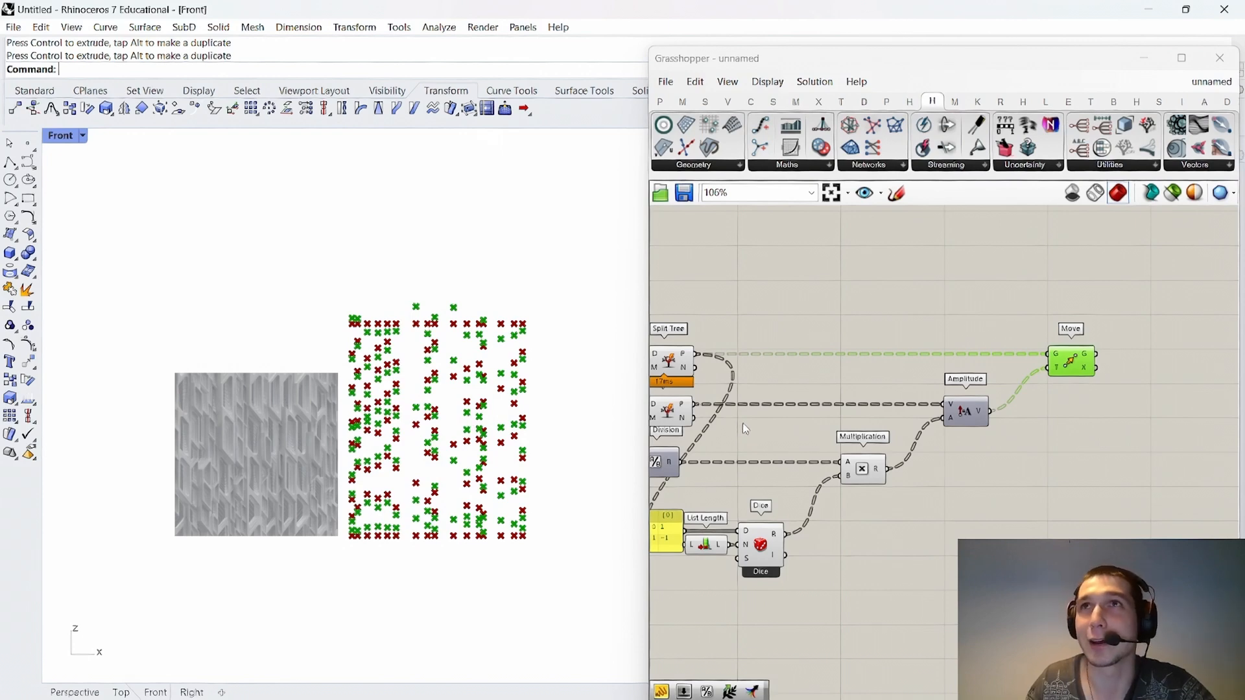
Hide the viewport preview of both Split Trees, Dice and Multiplication to leave only Move's points displayed.
scroll(851, 416, down, 4)
scroll(886, 405, up, 3)
drag(940, 425, 868, 359)
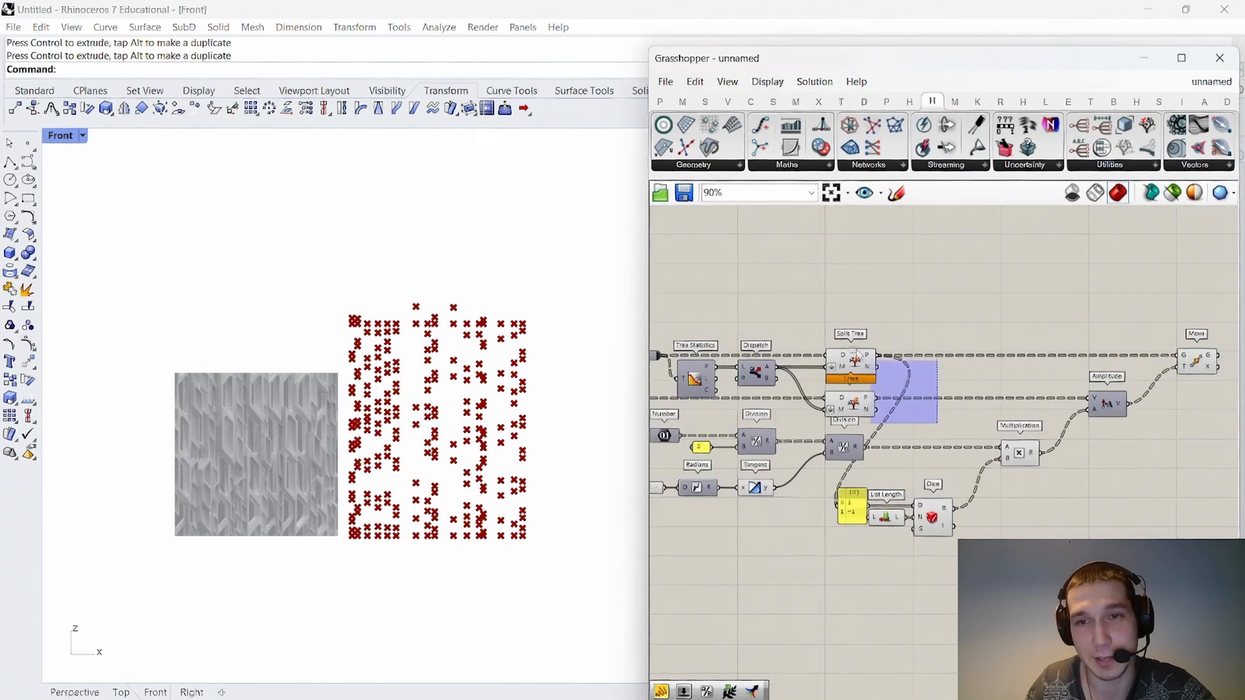
drag(945, 552, 837, 320)
right_drag(908, 363, 1022, 294)
drag(921, 447, 801, 357)
right_click(1026, 252)
click(1076, 277)
scroll(966, 299, down, 5)
scroll(967, 298, up, 5)
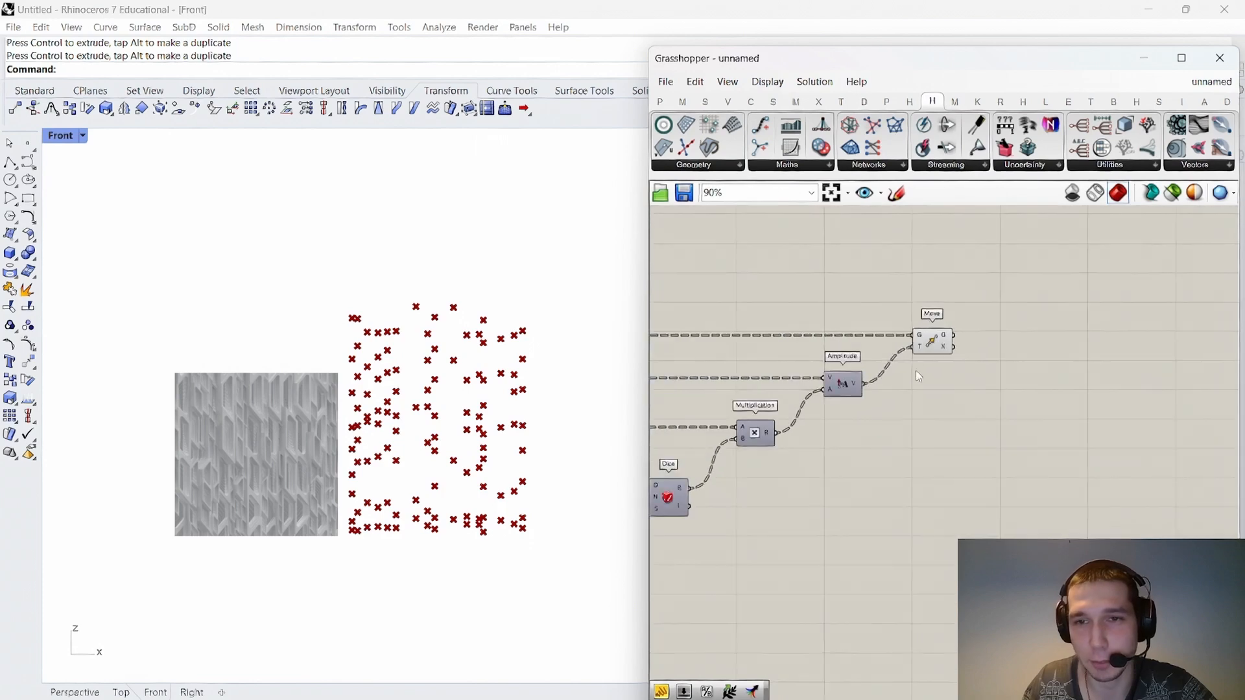
Duplicate the Move component with its inputs wired, and place the copy directly below the original.
click(921, 342)
click(981, 367)
scroll(981, 367, up, 2)
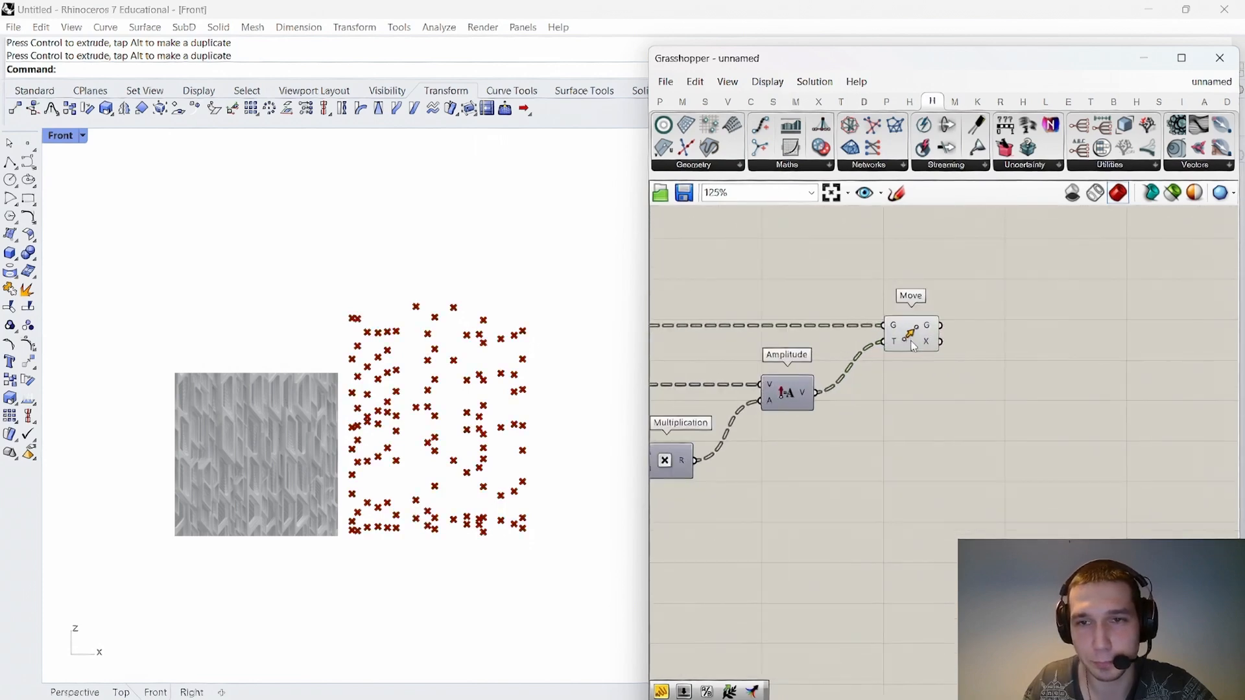
click(913, 332)
alt+drag(913, 332, 929, 397)
click(971, 351)
right_drag(971, 351, 1001, 341)
drag(955, 388, 942, 374)
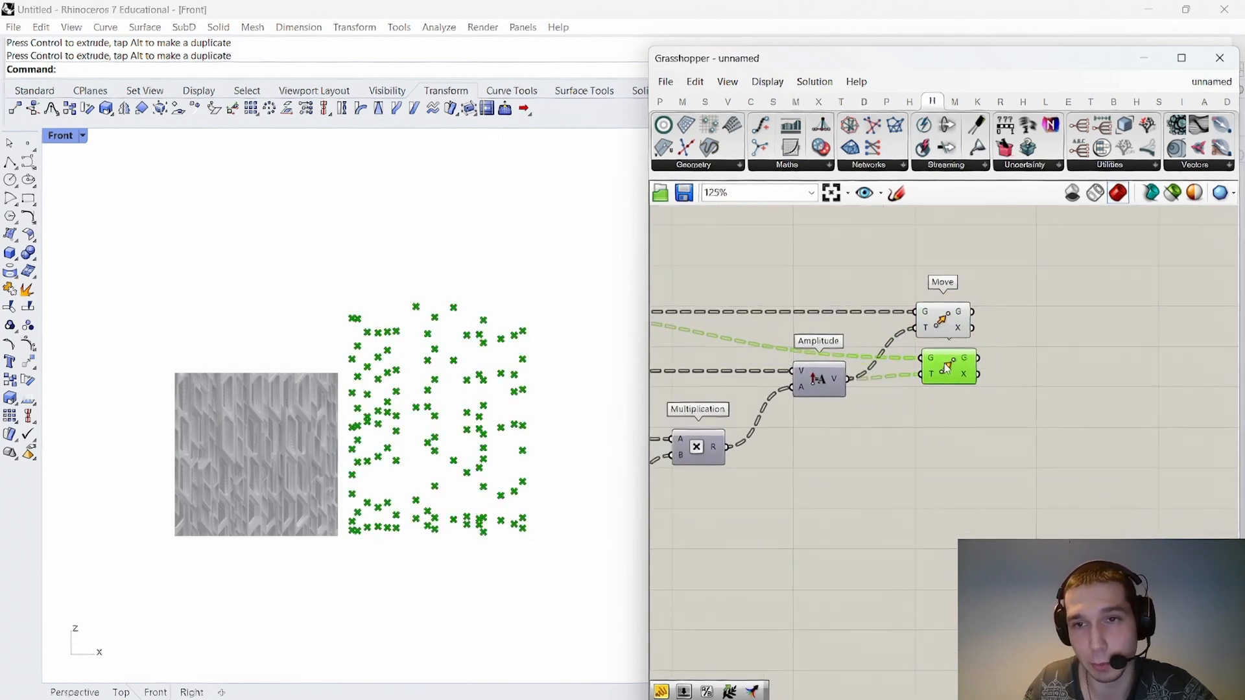
click(999, 410)
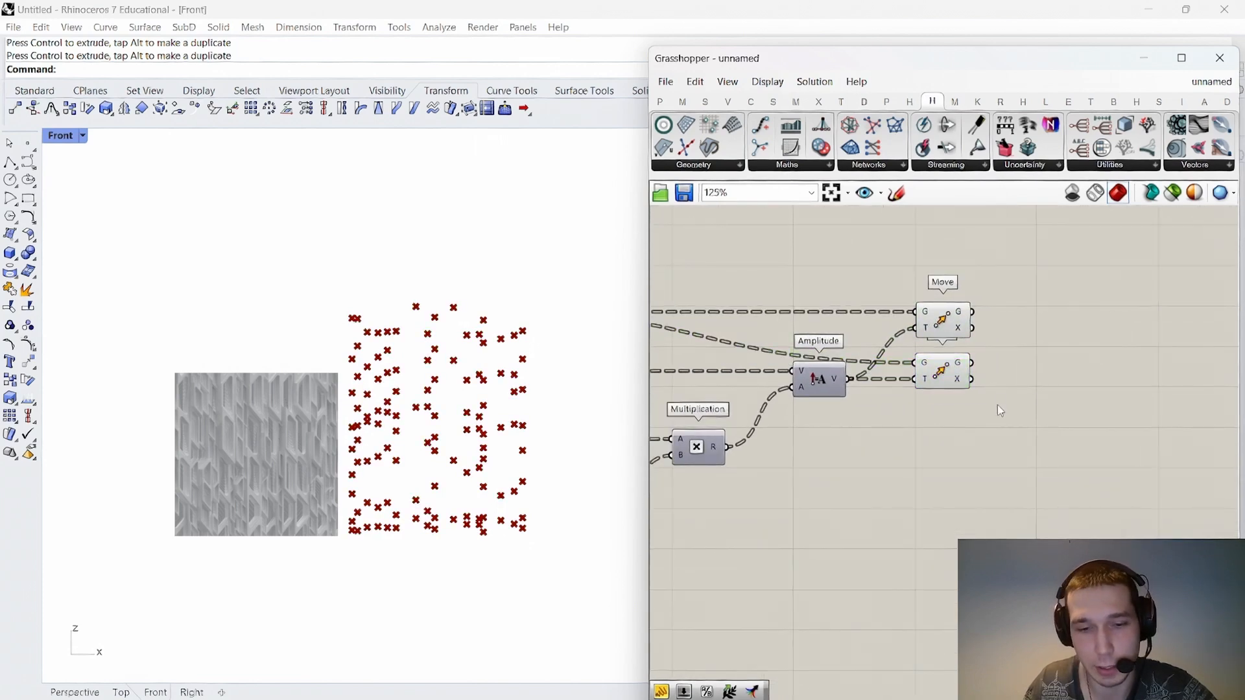
Apply an expression to the duplicated Move's T input that reverses its translation vector.
right_click(924, 380)
mouse_move(953, 546)
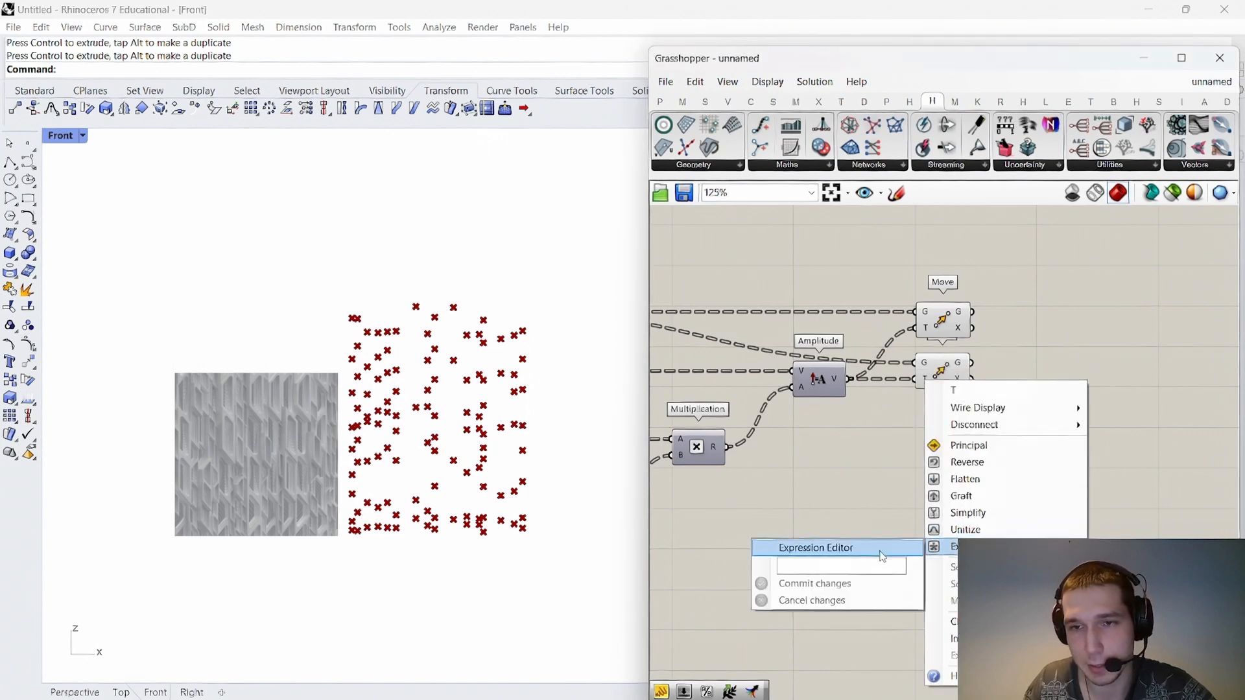
click(855, 583)
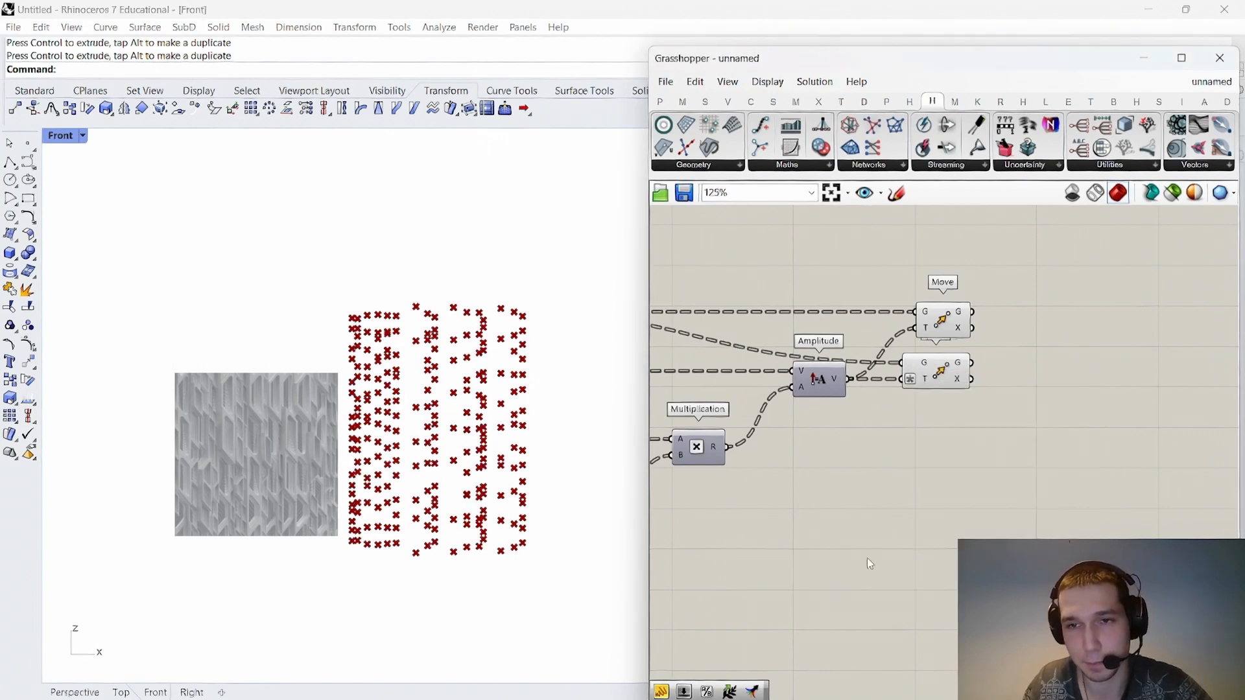
Align the left edges of the two Move components on the canvas.
right_drag(973, 413, 957, 426)
click(936, 385)
drag(1020, 434, 928, 317)
click(918, 304)
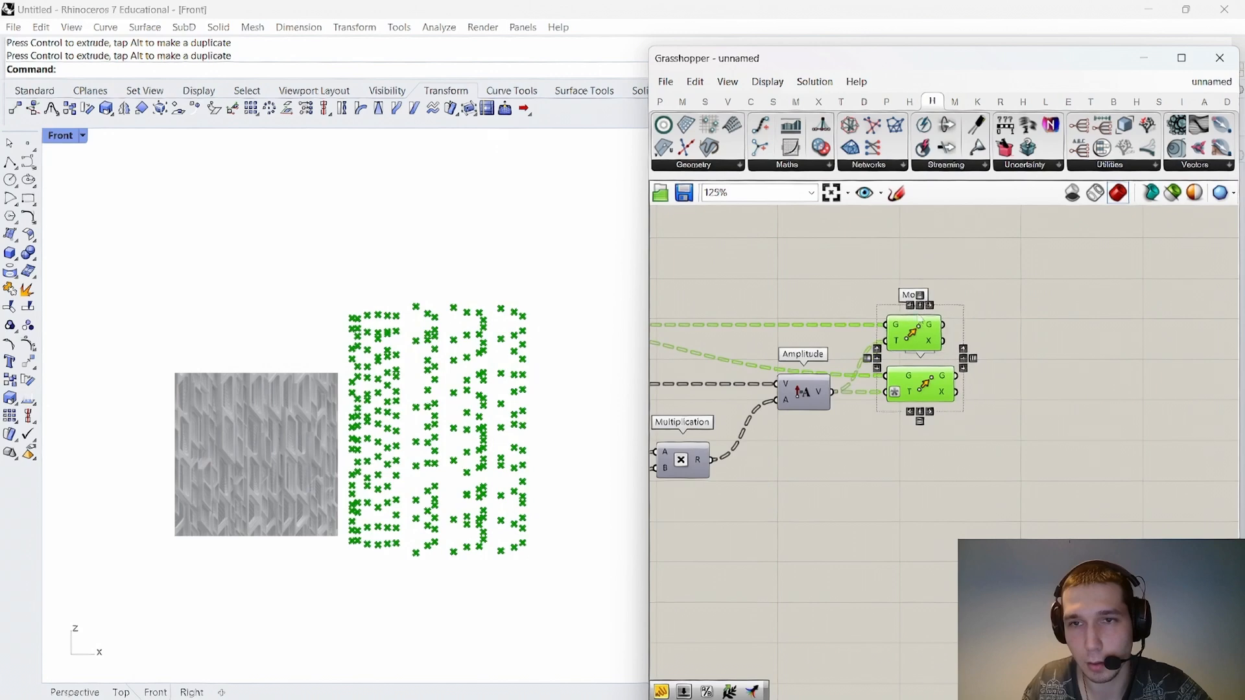
click(957, 328)
Try a Line component between the two Moves' geometry outputs, and remove it again.
scroll(917, 379, up, 2)
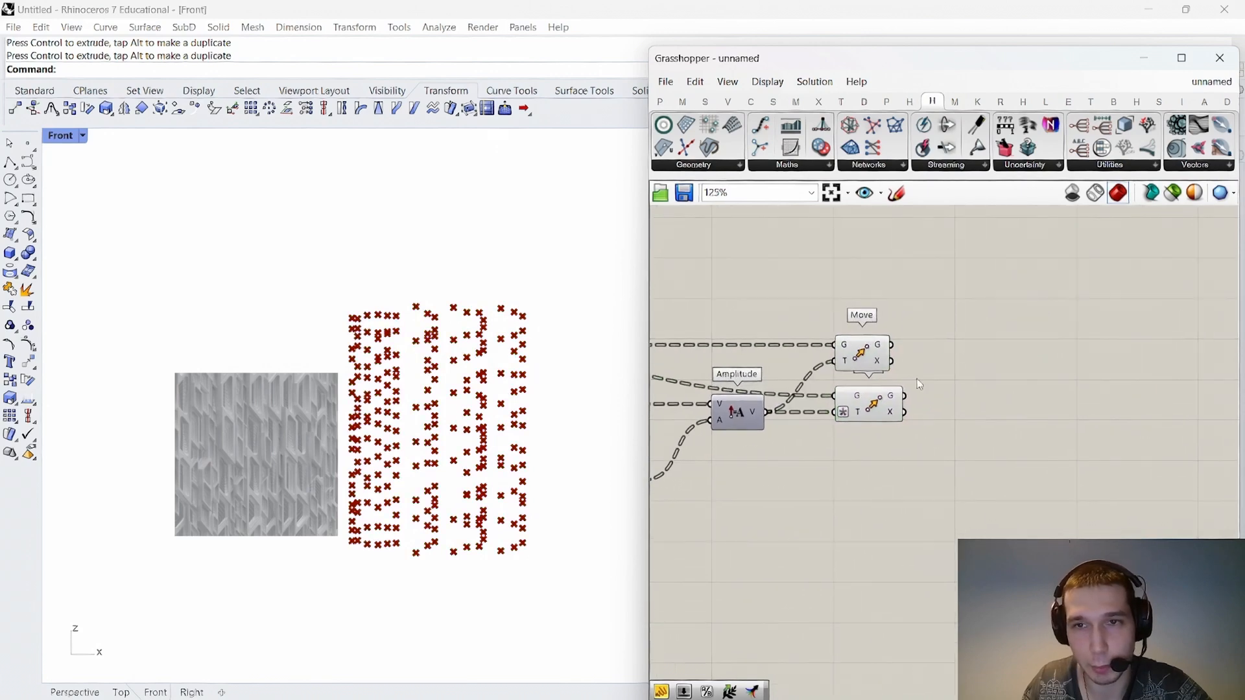
double_click(985, 364)
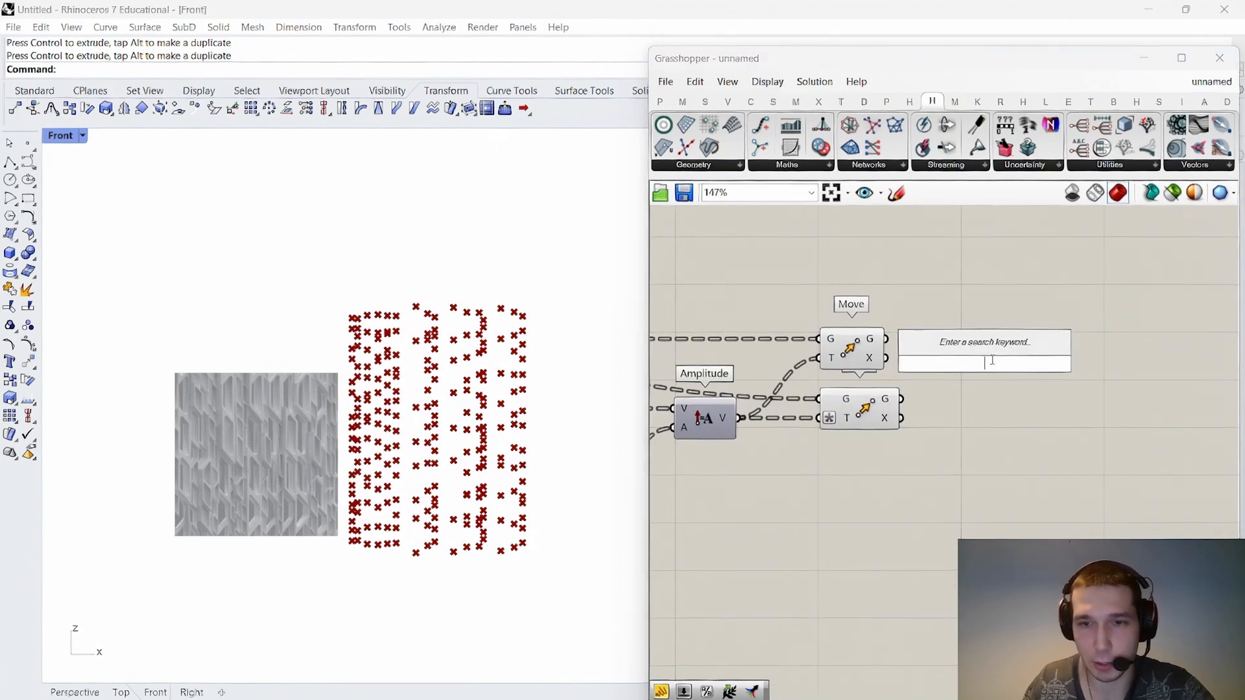
text(line)
key(Return)
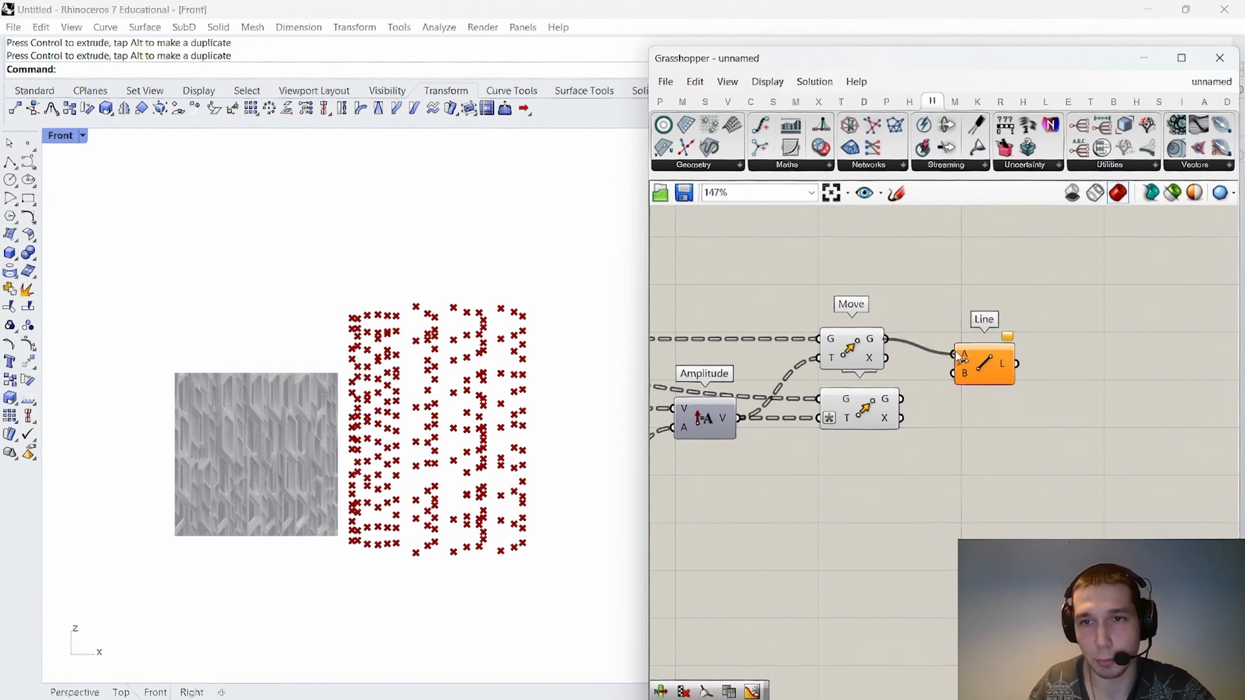
drag(906, 411, 993, 354)
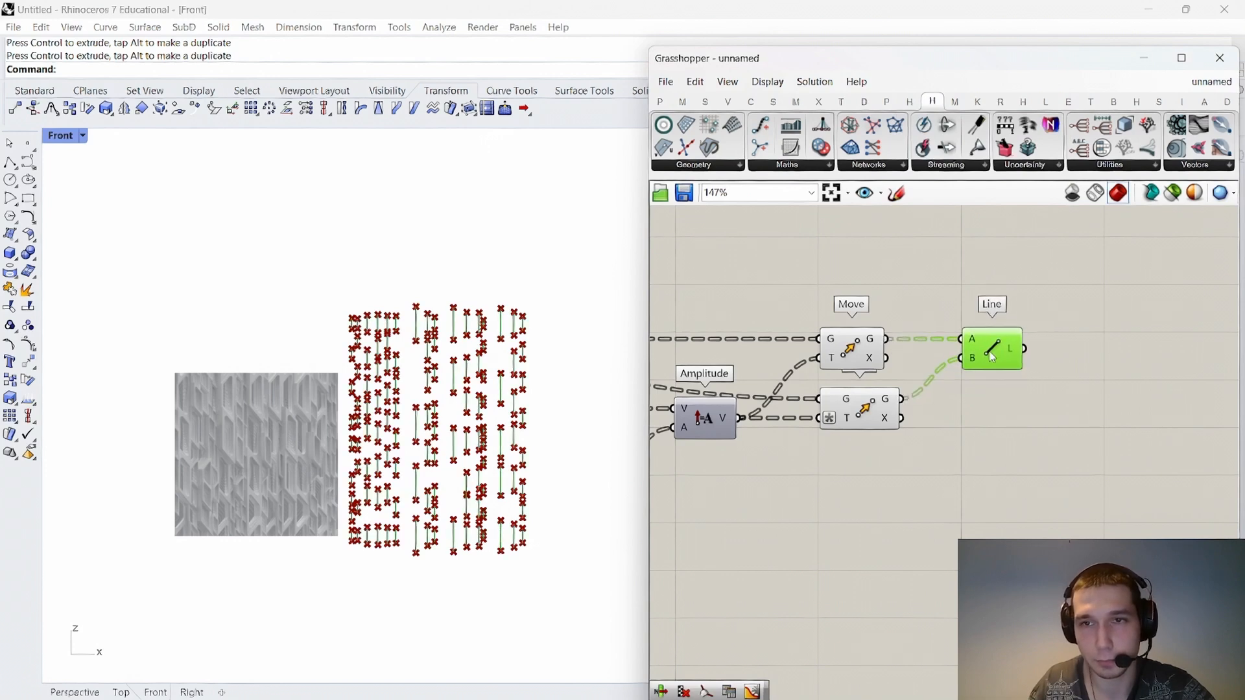
click(912, 309)
right_drag(912, 309, 881, 323)
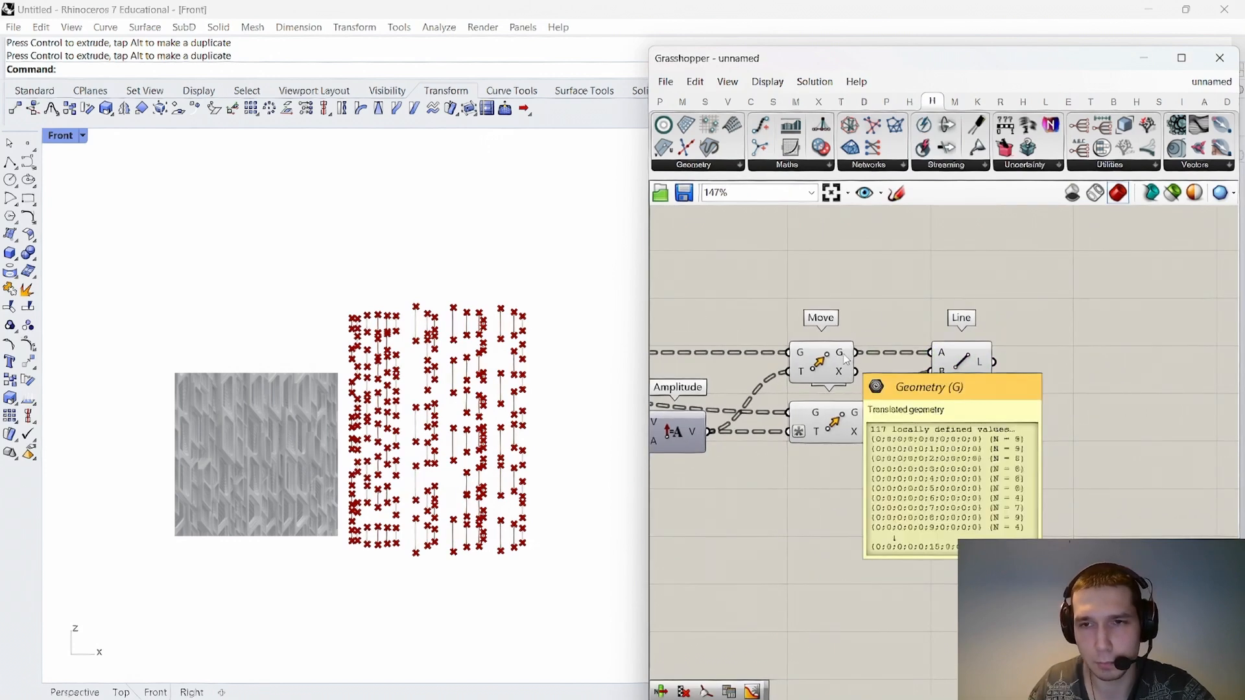
click(987, 369)
key(Delete)
Add two PolyLine components, feeding each V input from the geometry output of its own Move.
double_click(996, 370)
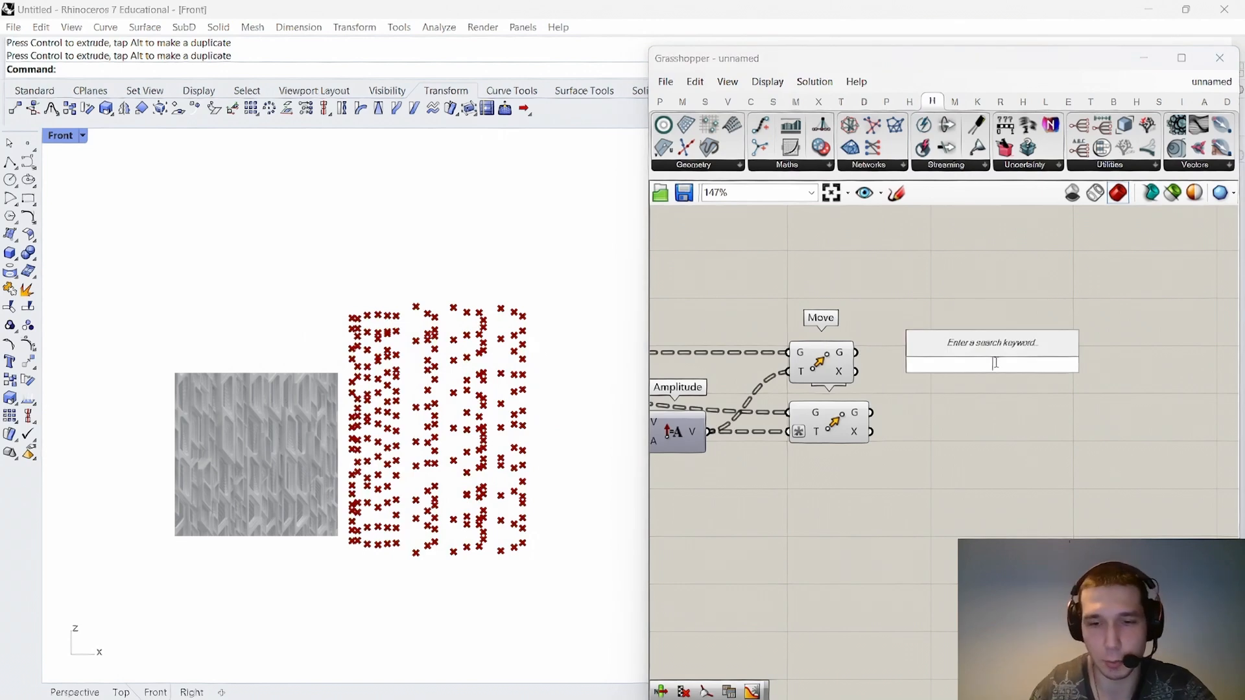
text(polyline)
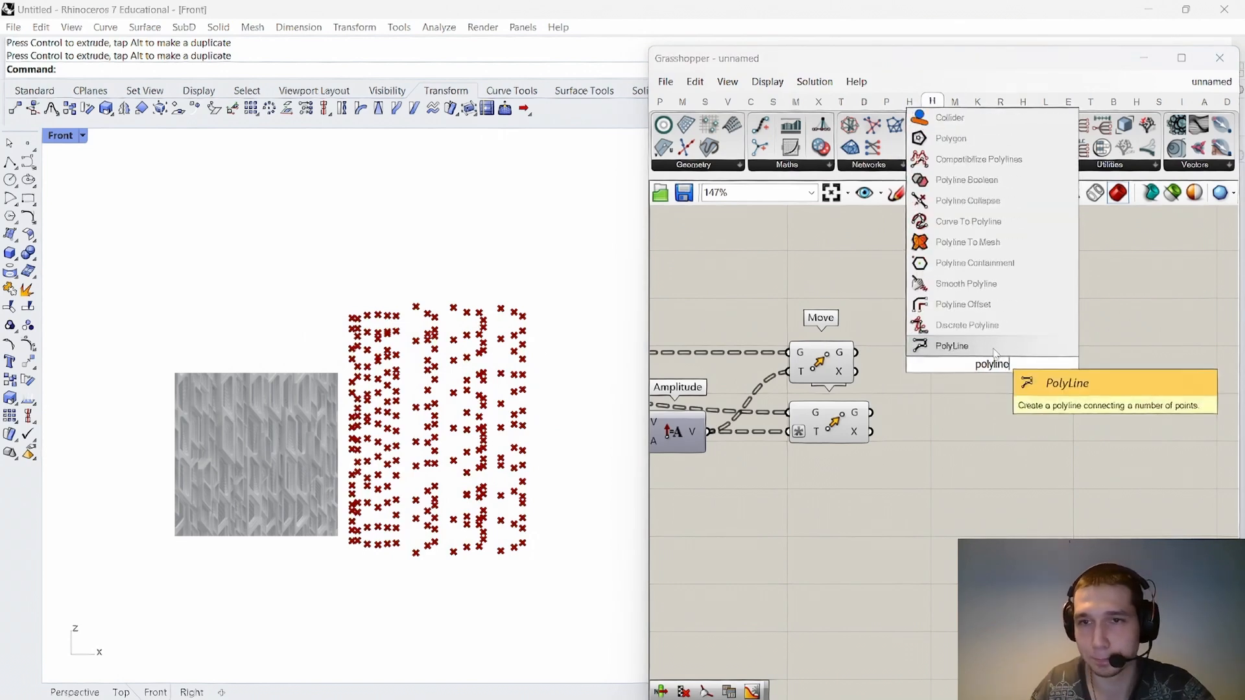
click(1002, 349)
scroll(890, 358, up, 2)
drag(845, 351, 1003, 430)
drag(865, 434, 980, 438)
Hide the viewport preview of both Move components to leave only the polylines displayed.
drag(868, 498, 820, 331)
middle_click(816, 295)
click(858, 319)
click(876, 289)
right_drag(879, 291, 711, 299)
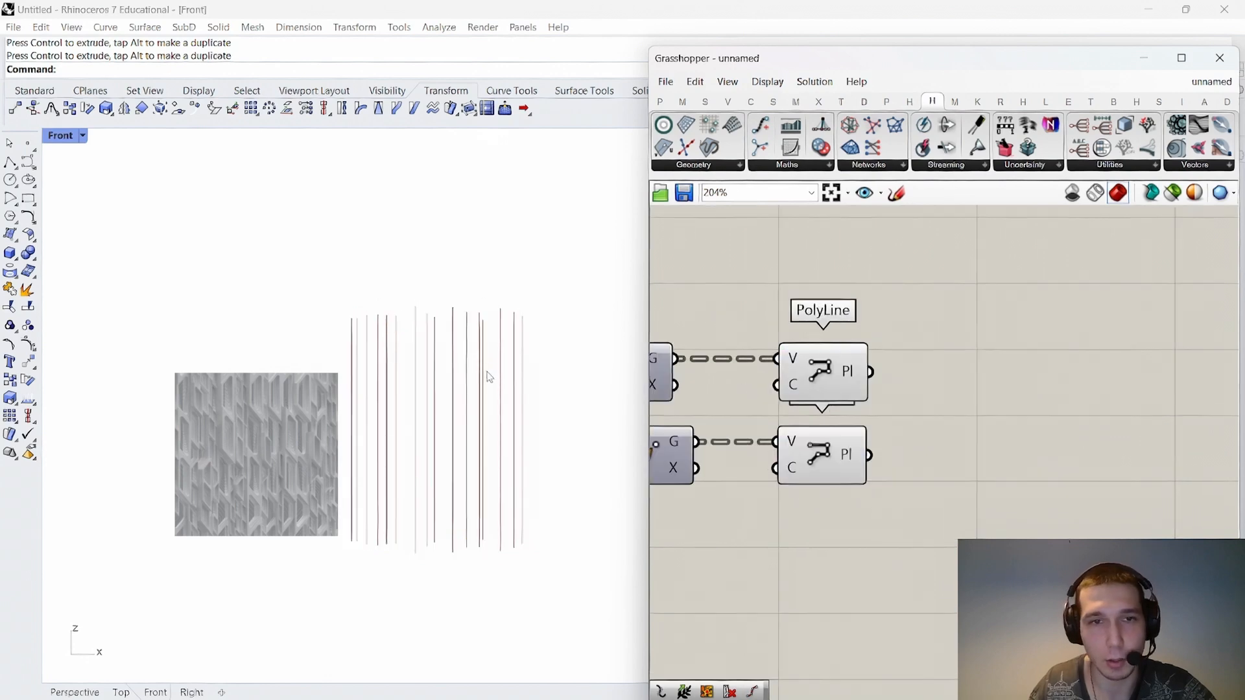
Compare the two polyline sets, and rewire the duplicated Move's G input to the first Split Tree's negative output.
click(819, 387)
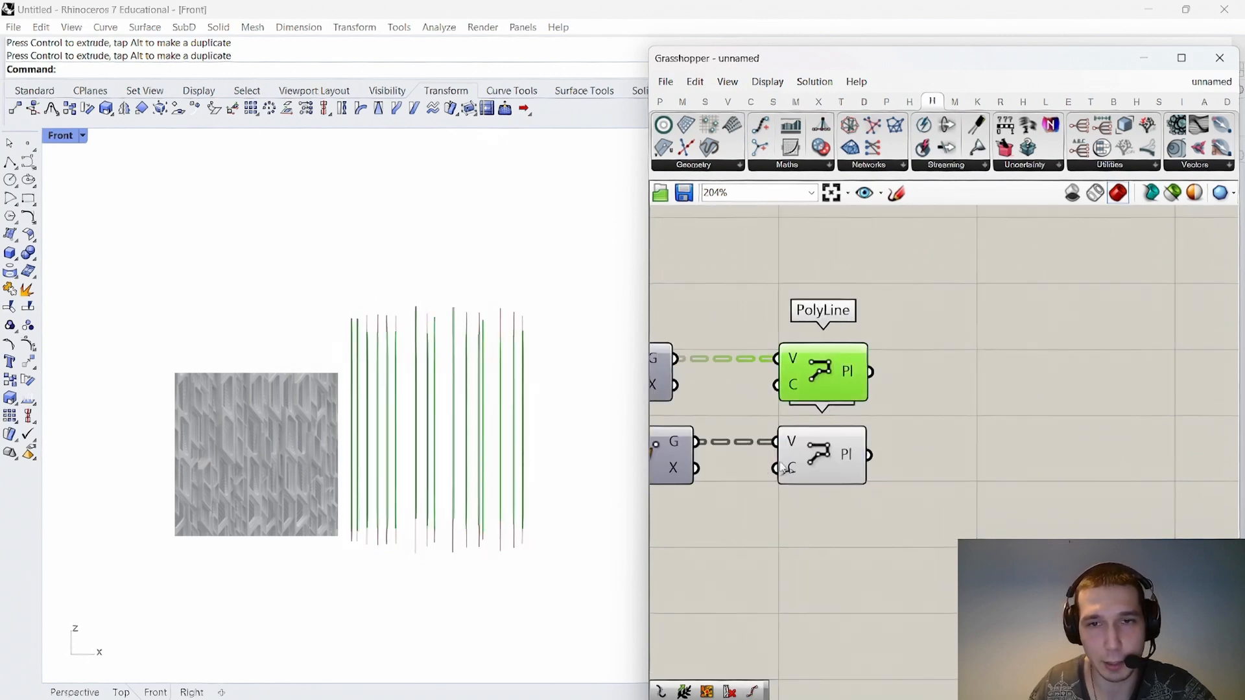
click(822, 457)
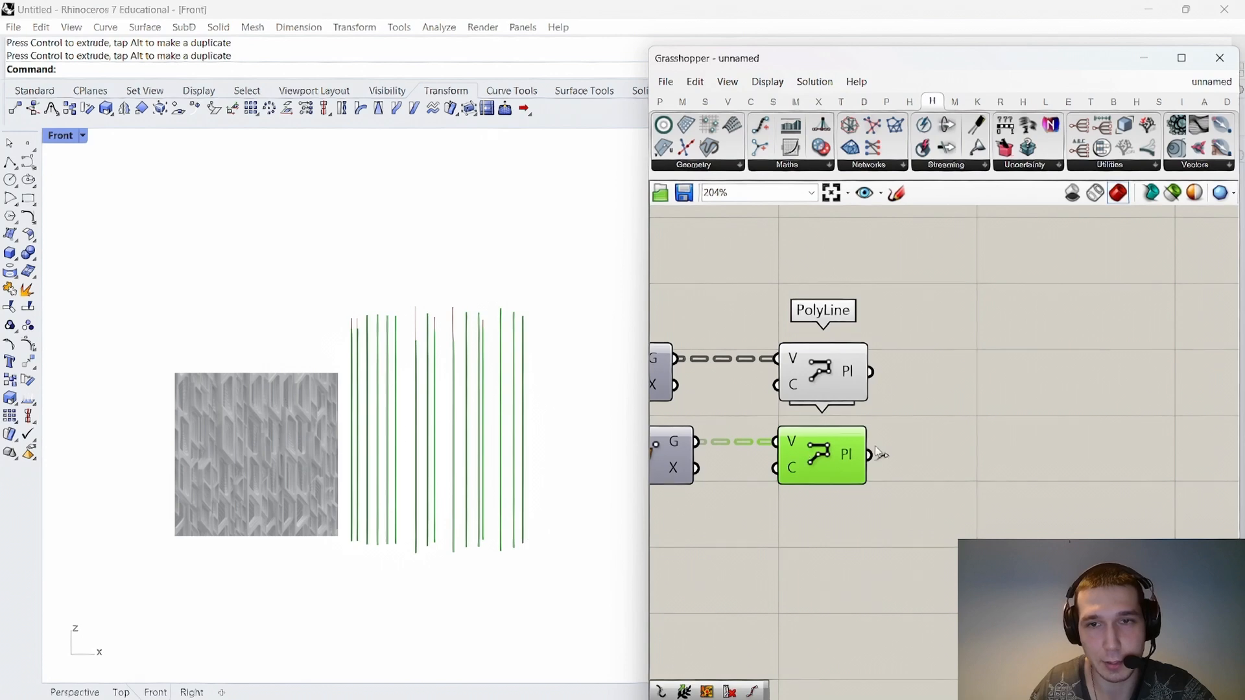
scroll(878, 451, down, 4)
right_drag(877, 450, 997, 428)
scroll(874, 425, up, 3)
scroll(883, 423, down, 4)
right_drag(884, 423, 995, 414)
scroll(815, 391, up, 3)
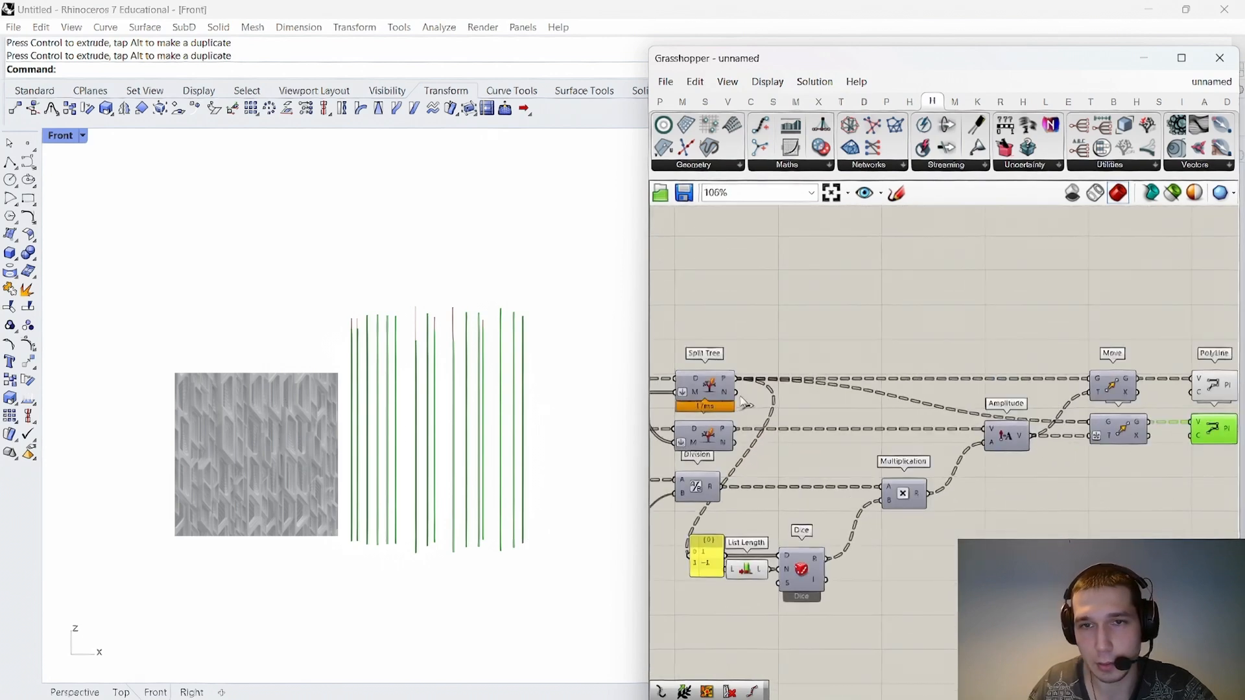
mouse_move(1198, 436)
right_down()
mouse_move(1066, 441)
mouse_move(1187, 436)
right_up()
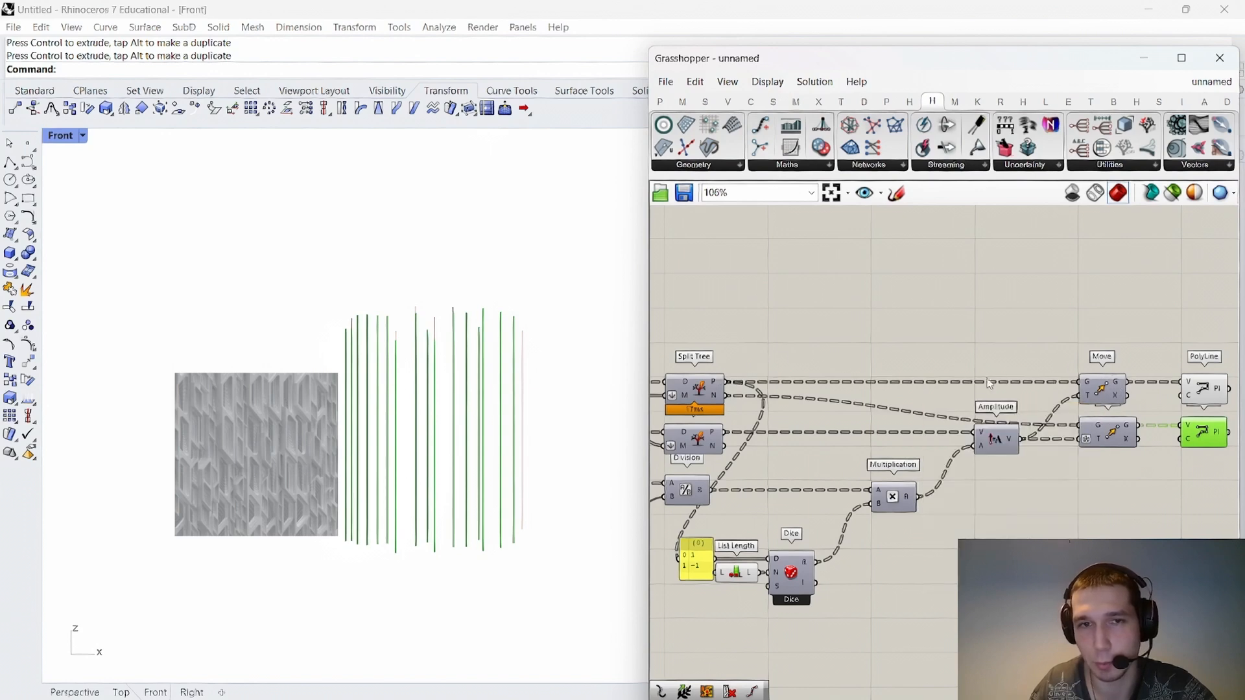
Examine each PolyLine component's curves in the Front viewport and trace their wiring back to Split Tree.
click(1201, 384)
scroll(361, 454, up, 2)
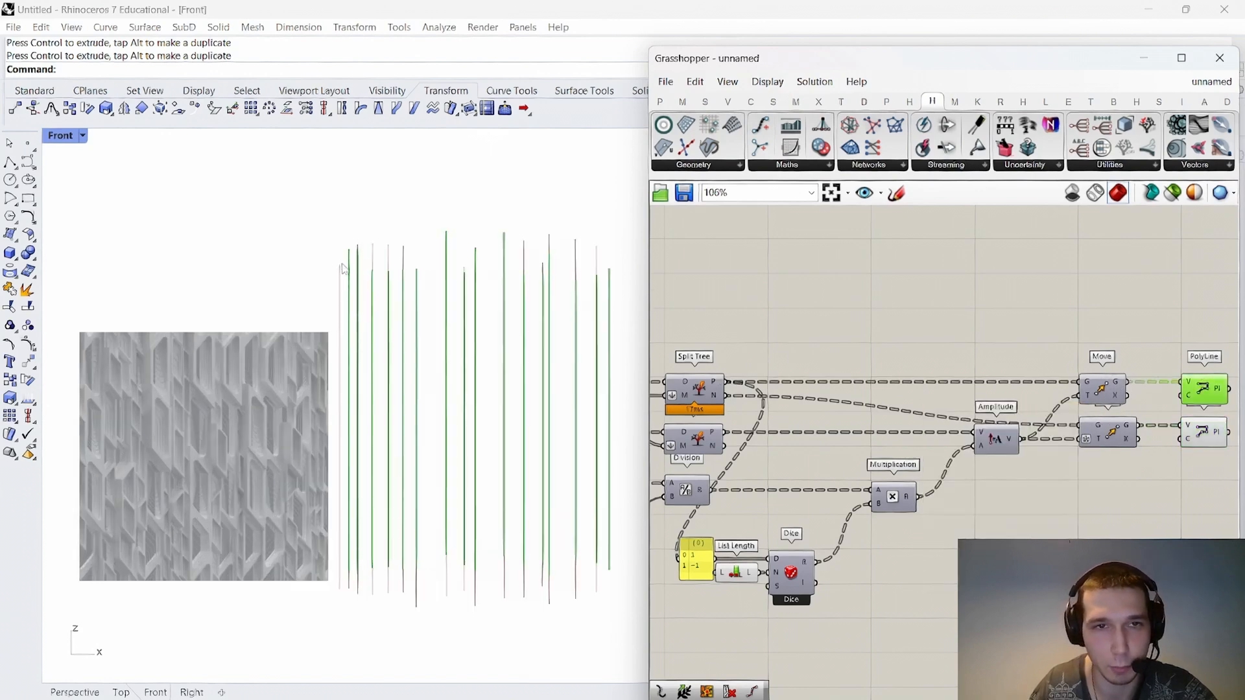
right_drag(1068, 428, 948, 423)
right_drag(653, 391, 815, 399)
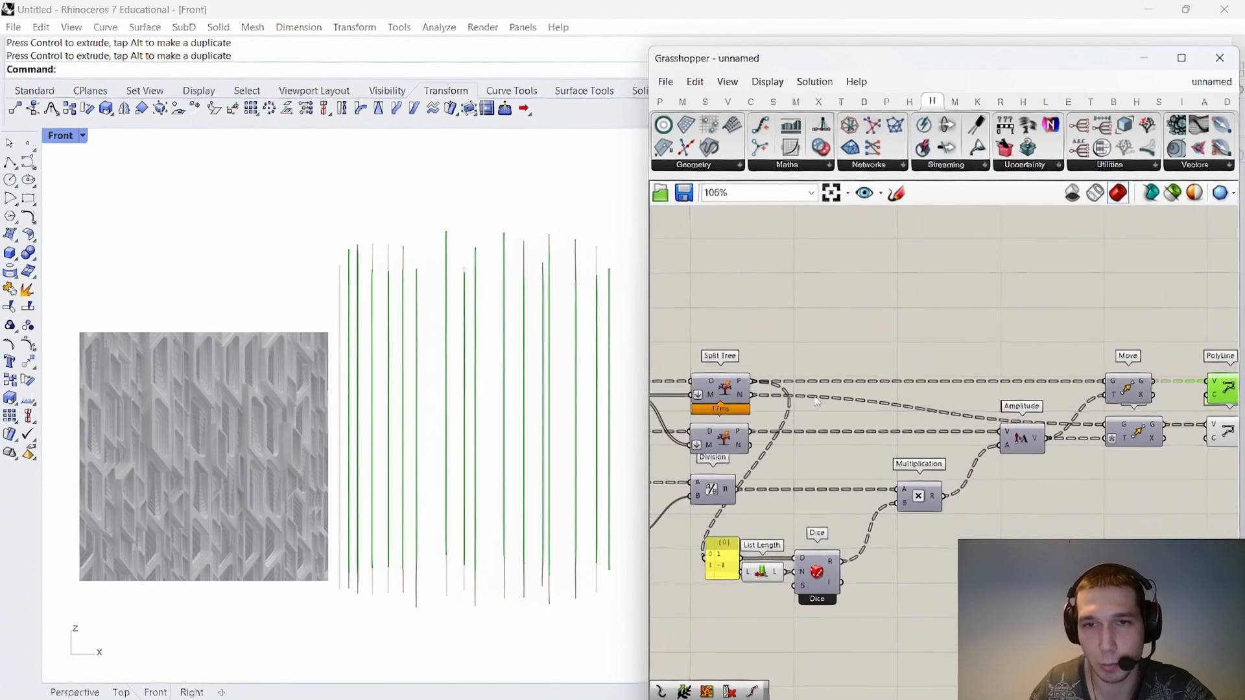
scroll(1032, 417, down, 2)
right_drag(1174, 409, 1013, 408)
scroll(1013, 409, up, 3)
click(1010, 441)
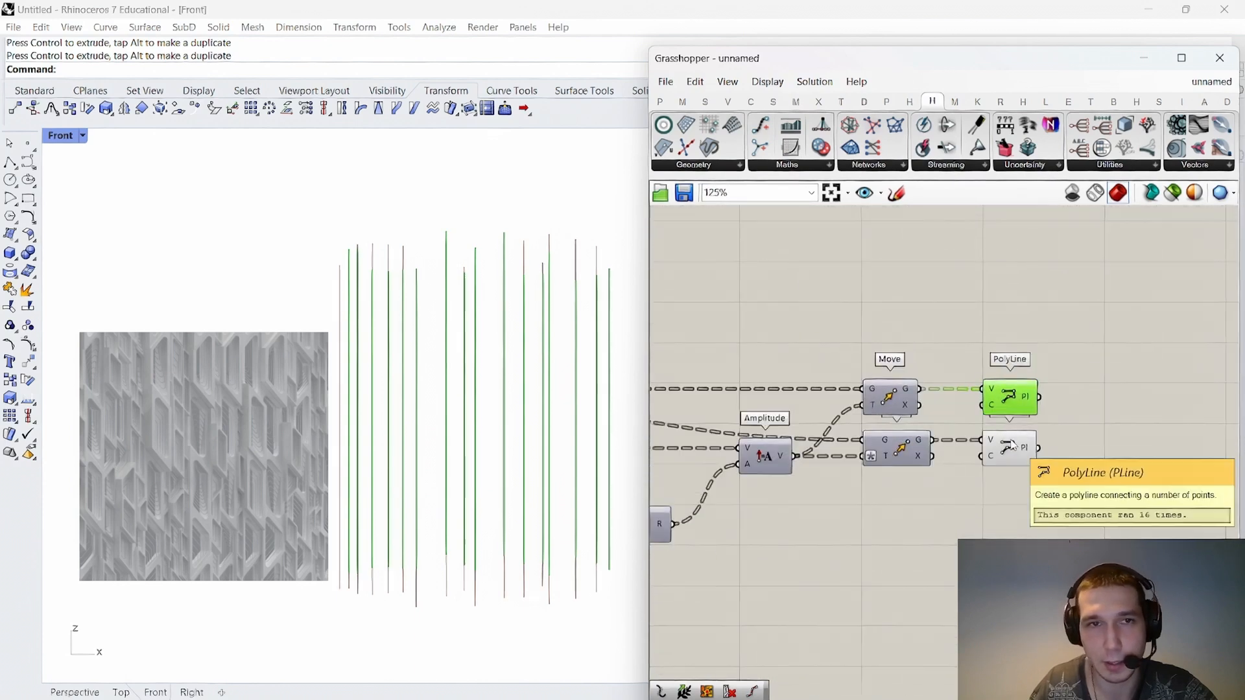
Compare the curves of the two PolyLine components in the Front viewport by highlighting each one in turn.
click(1013, 408)
click(1018, 462)
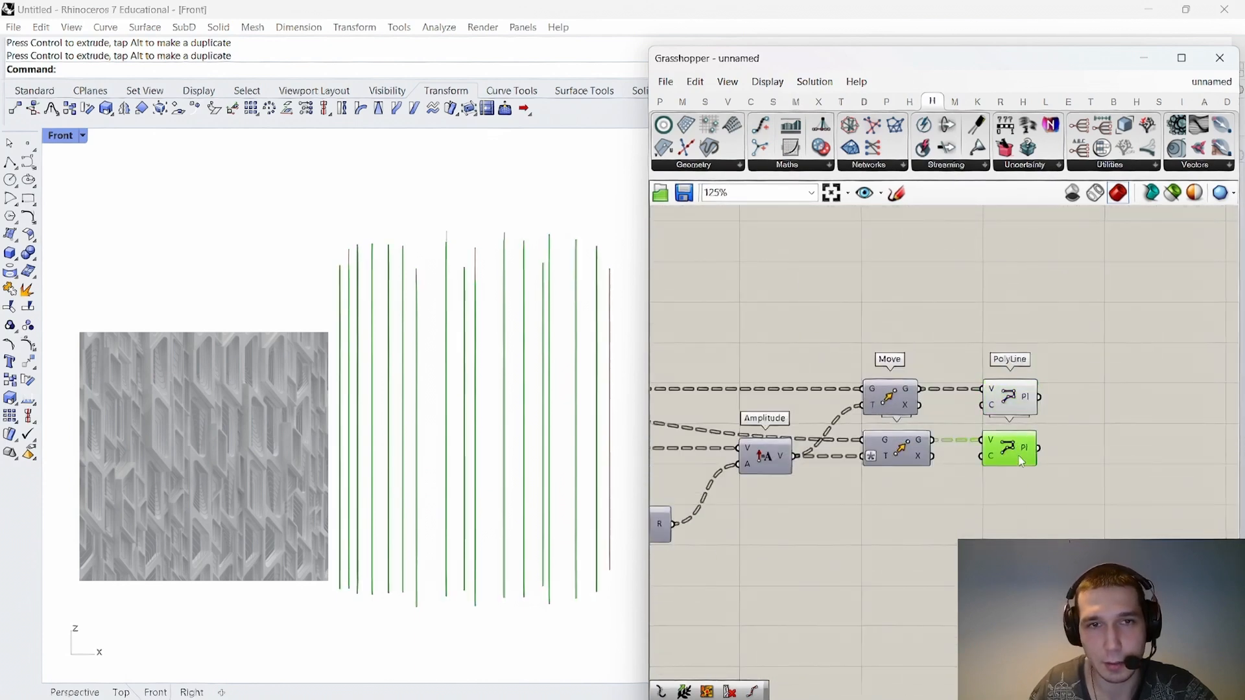
click(1010, 399)
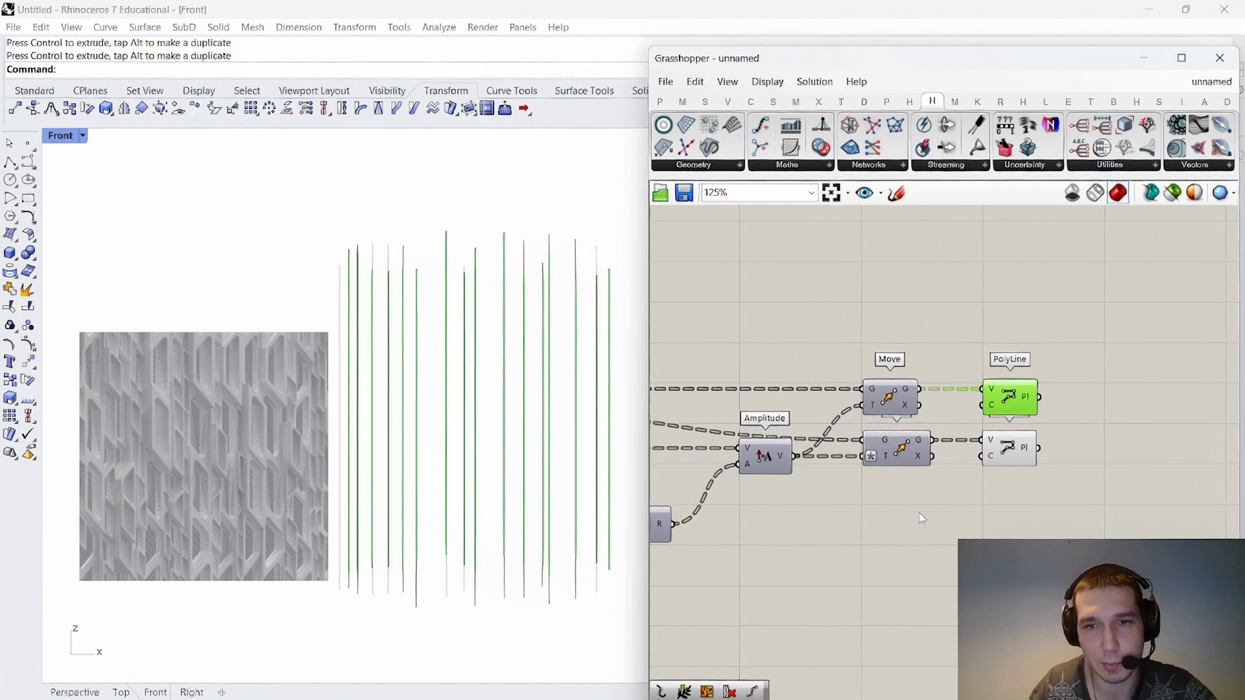
click(987, 462)
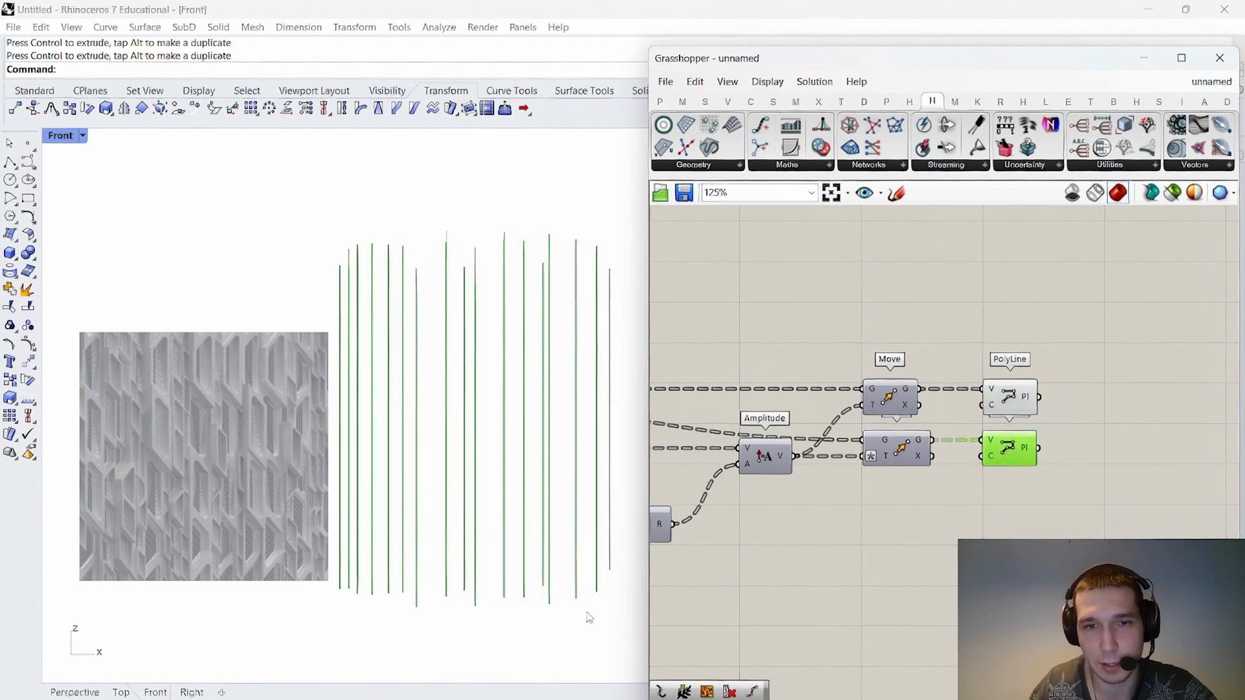
click(942, 560)
scroll(943, 549, down, 3)
scroll(975, 508, up, 3)
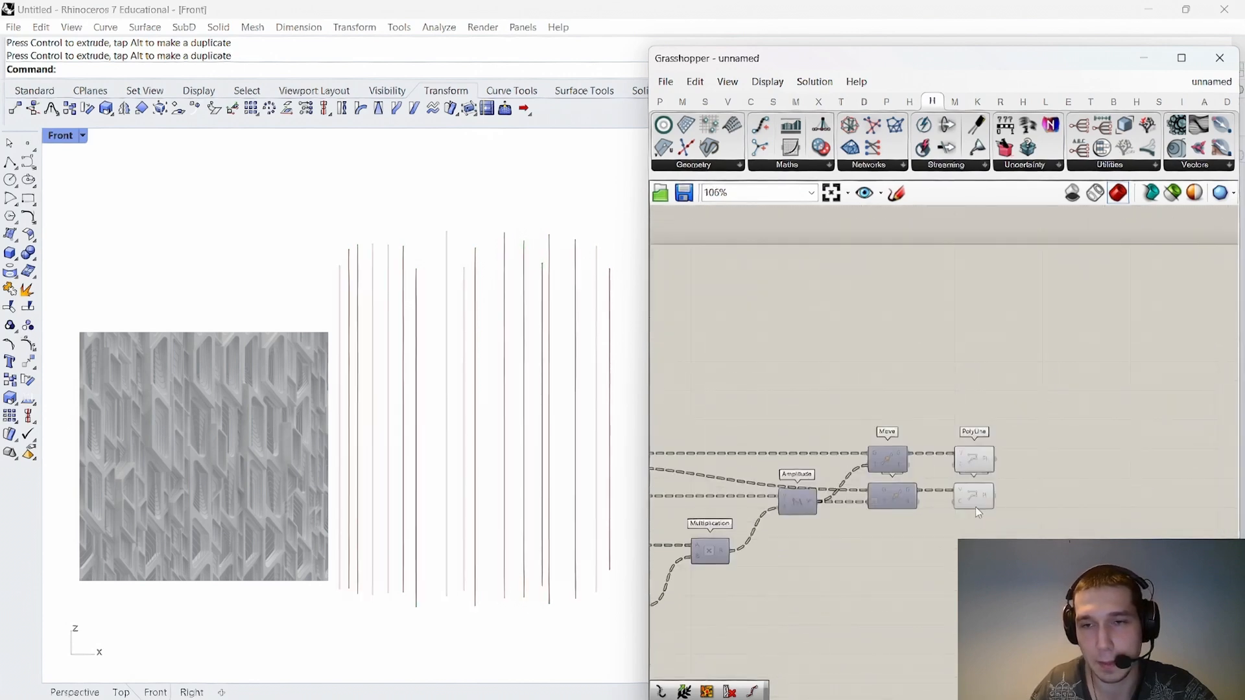
click(908, 501)
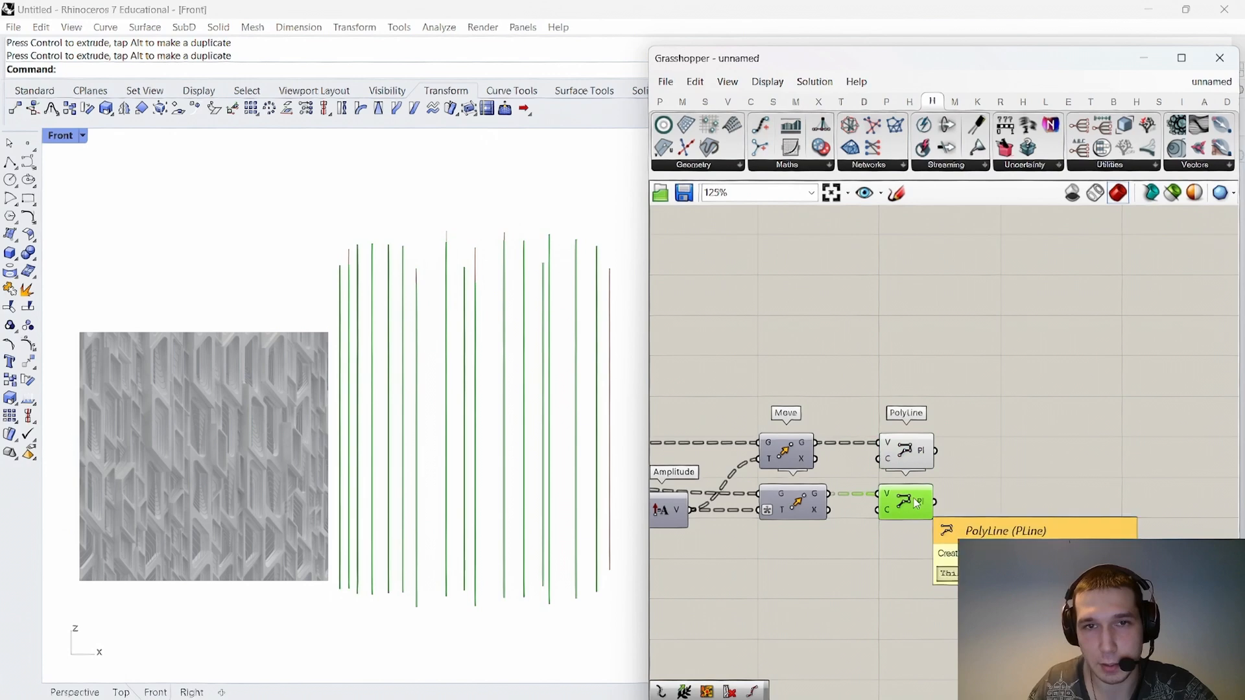
click(910, 454)
right_drag(1025, 450, 994, 454)
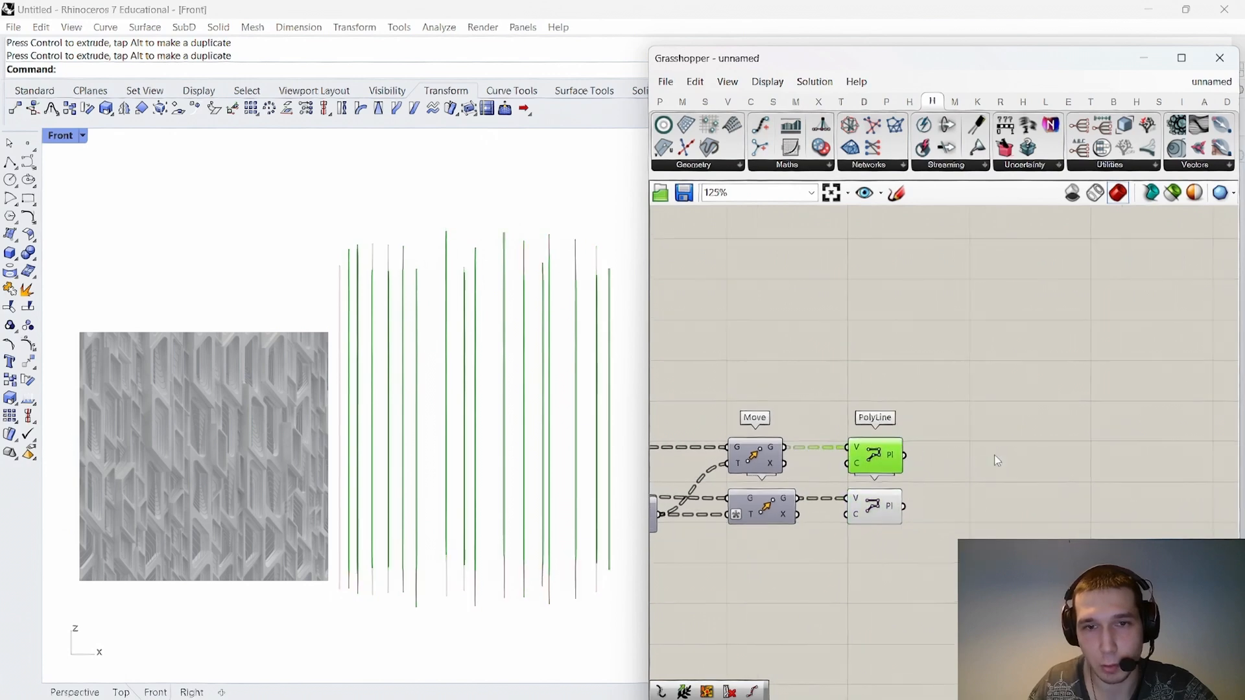
click(879, 512)
Add two Explode components, feeding each C input from the output of its own PolyLine.
double_click(1000, 477)
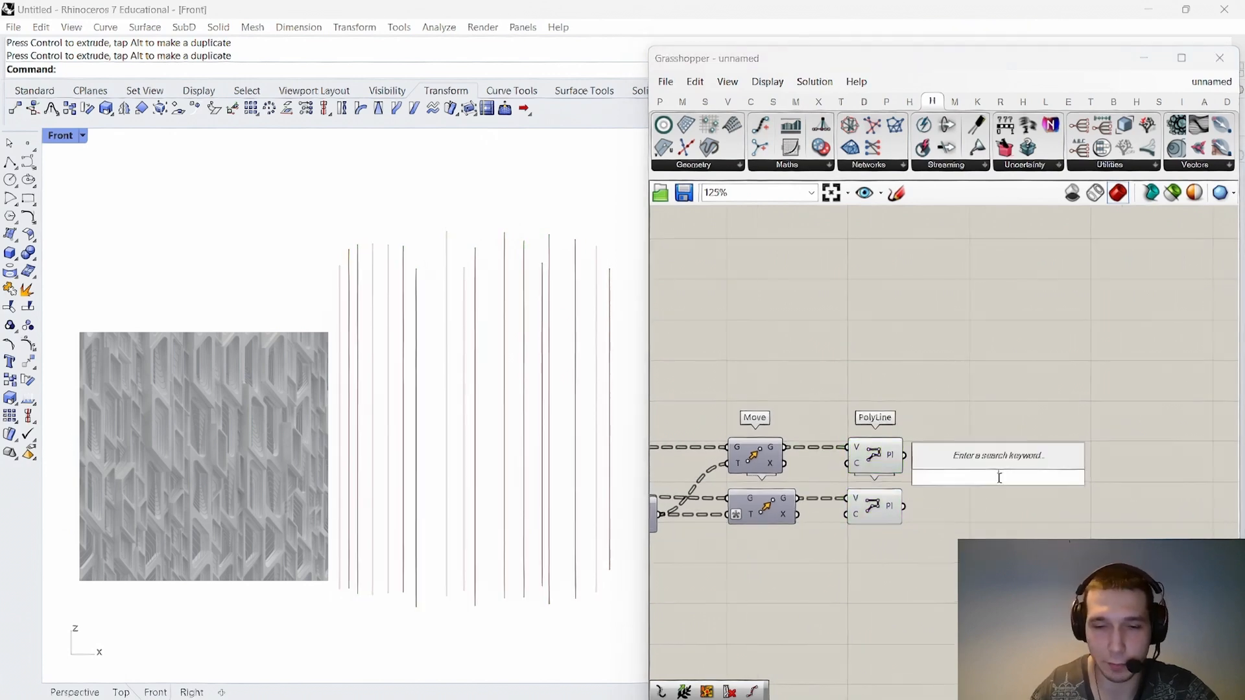
text(explode)
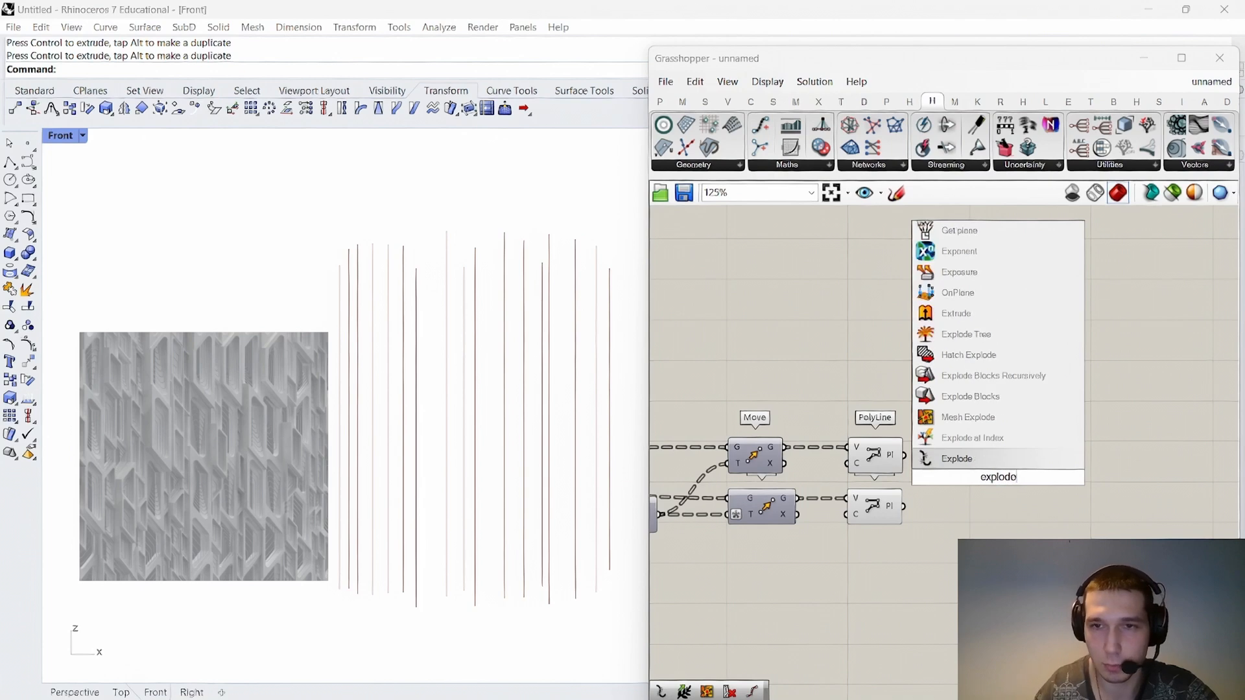
click(993, 459)
scroll(993, 463, up, 2)
drag(896, 454, 1020, 526)
drag(895, 525, 995, 524)
drag(1027, 531, 1016, 529)
Hide the viewport preview of both PolyLine components.
drag(943, 564, 849, 397)
middle_click(849, 397)
click(912, 414)
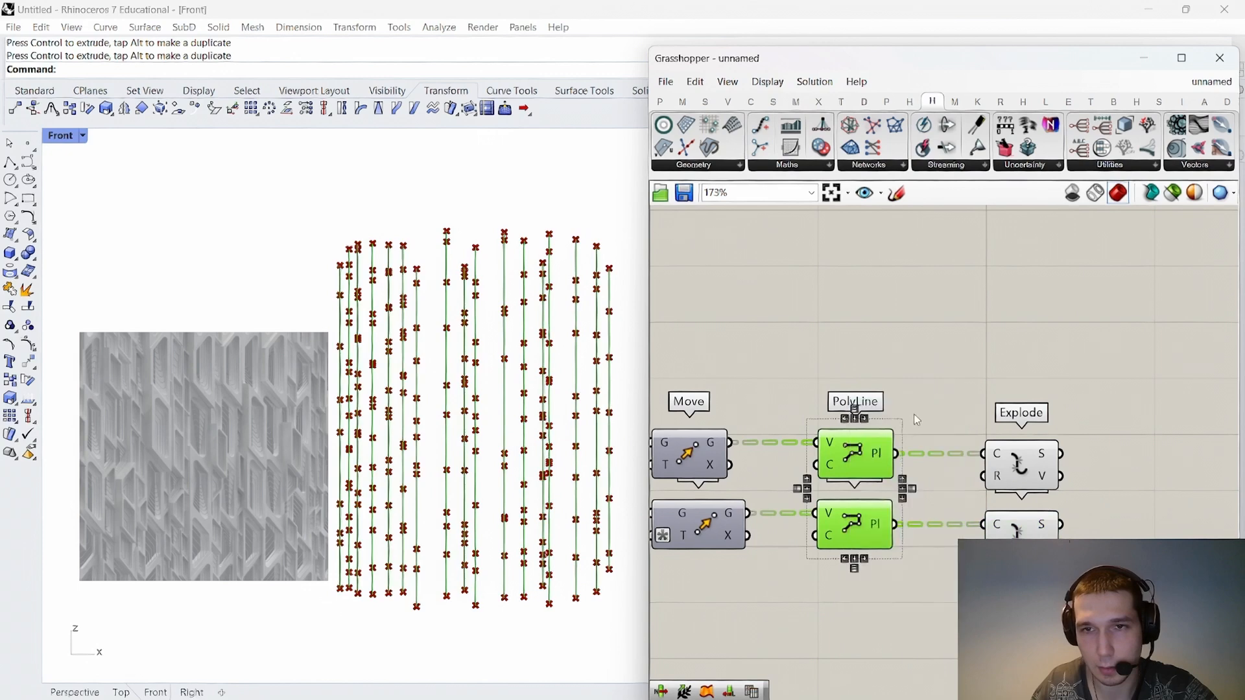
middle_click(914, 415)
click(939, 439)
click(1031, 376)
Add a Line component with A from the upper Explode's vertices and B from the lower Explode's vertices.
right_drag(1035, 377, 893, 381)
double_click(1040, 393)
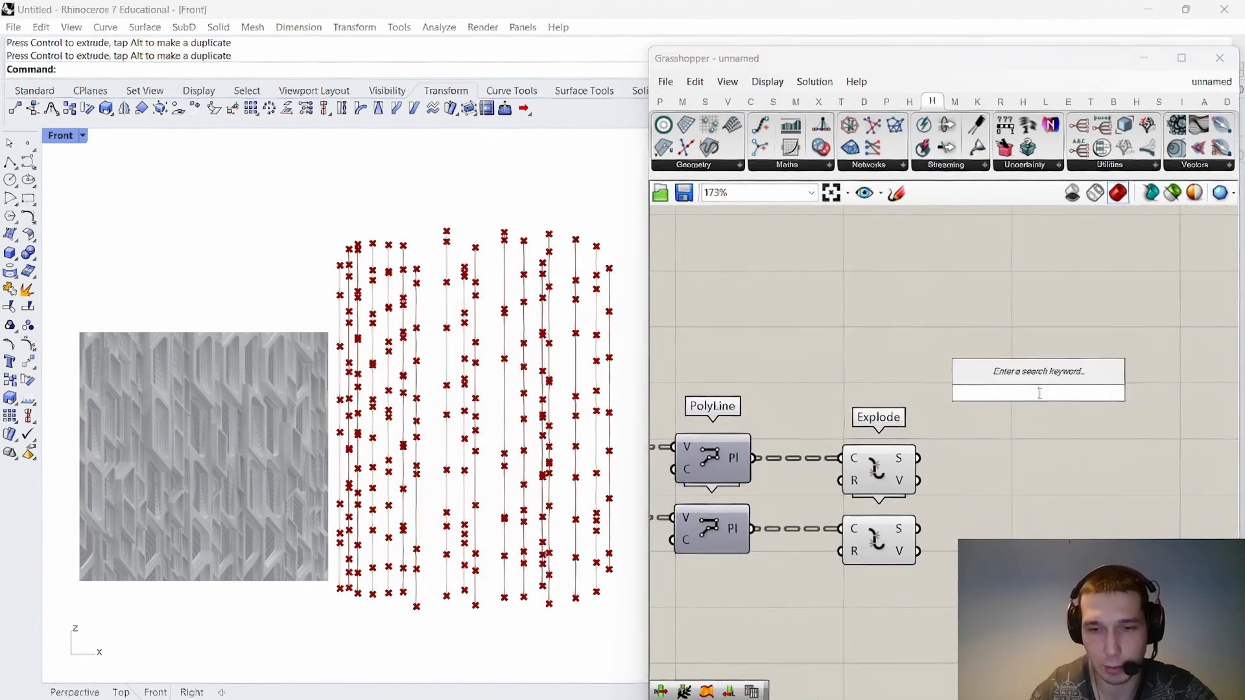
text(line)
key(Return)
scroll(908, 477, up, 1)
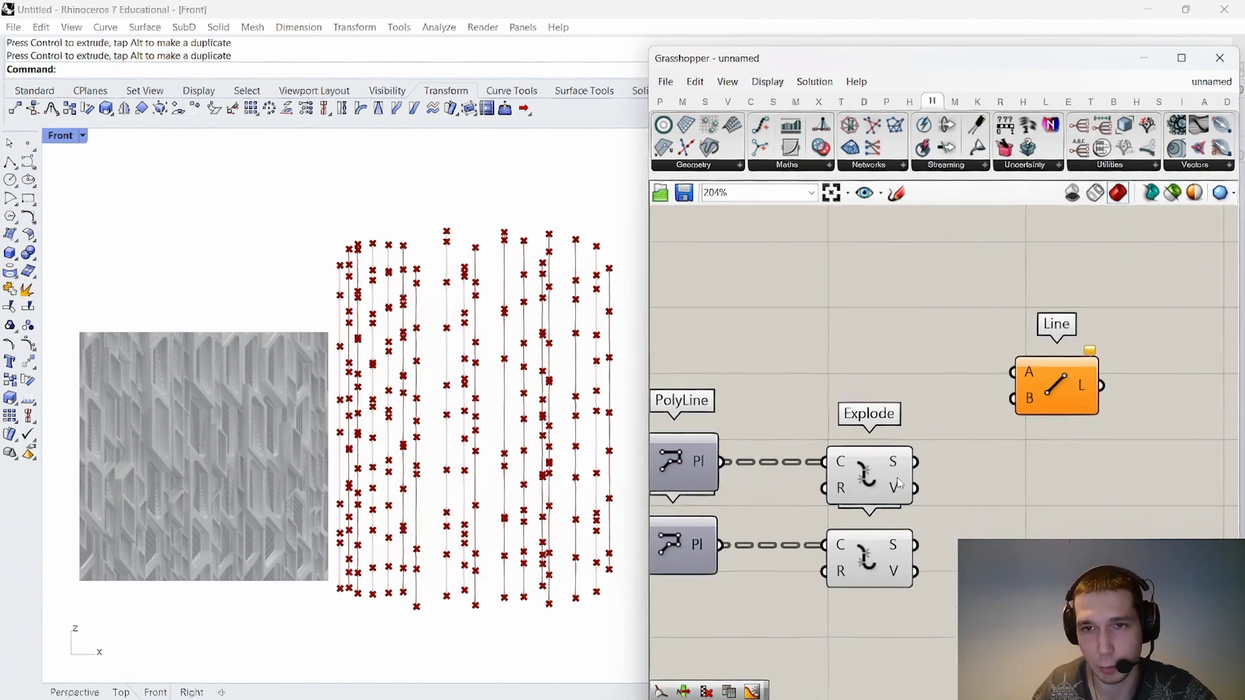
drag(914, 488, 1014, 373)
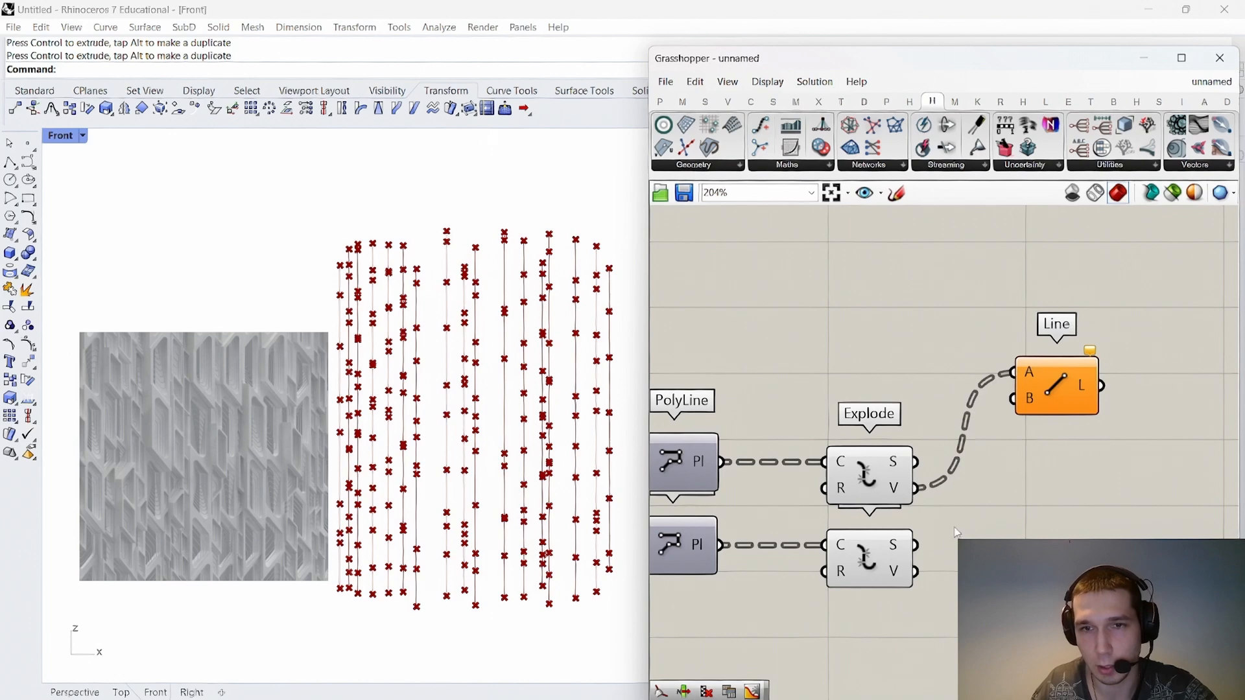
drag(914, 571, 1053, 518)
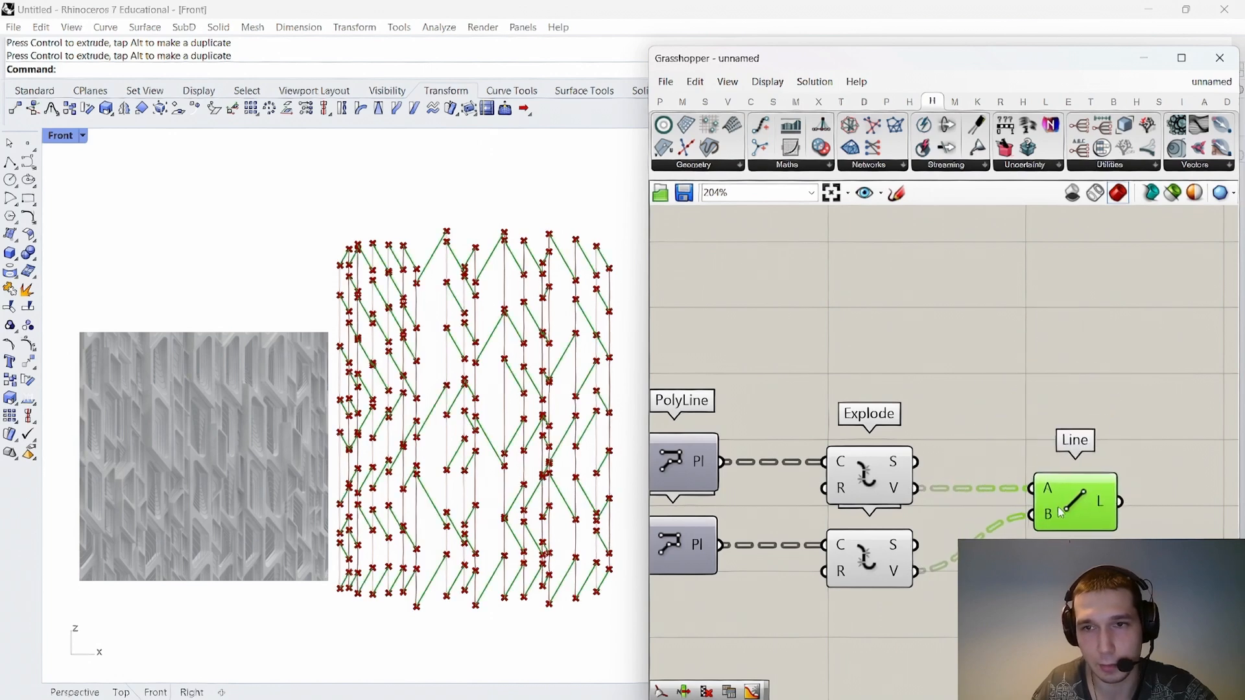
Hide the preview of both Explode components to display only the connecting lines.
right_drag(930, 603, 954, 552)
drag(952, 552, 882, 393)
right_click(856, 308)
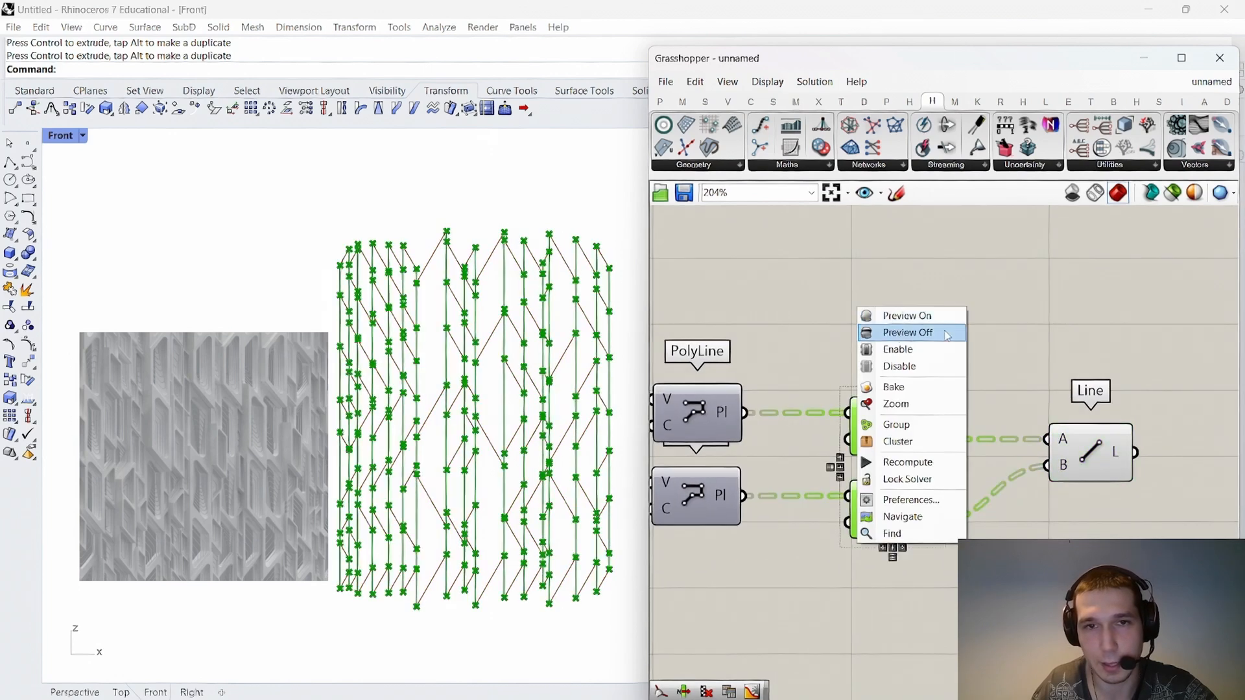
click(928, 334)
click(971, 329)
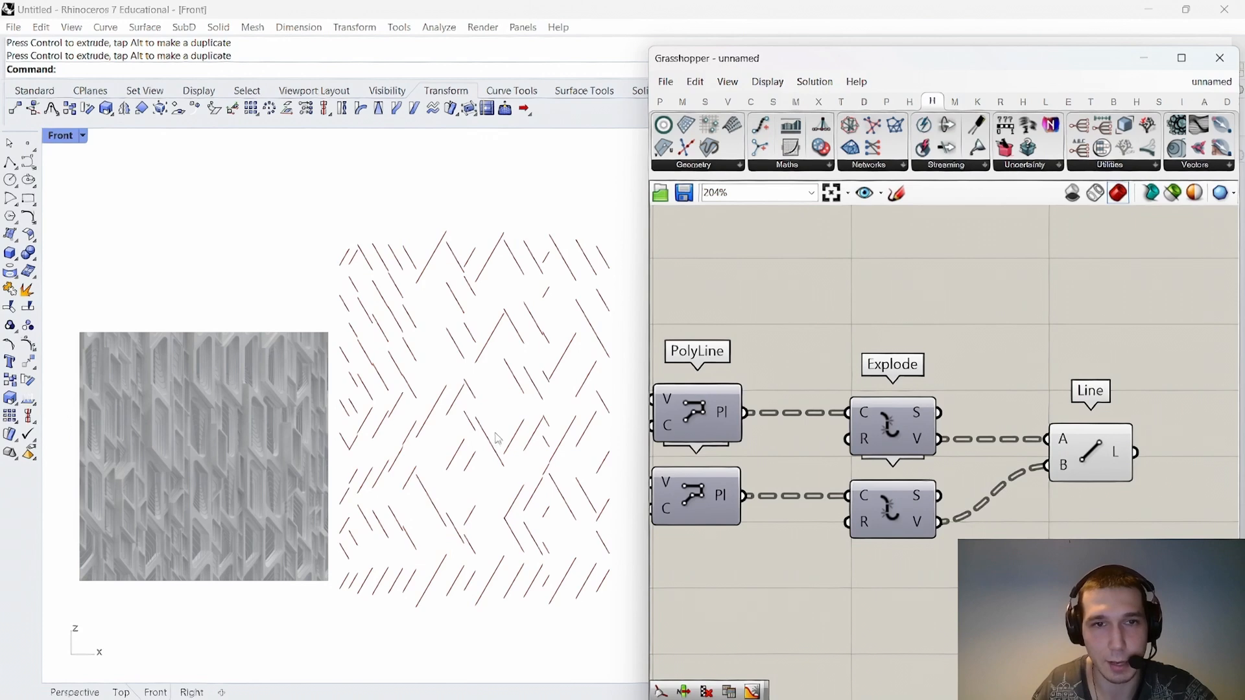
Examine the diagonal connecting lines in the Front viewport against the reference relief image.
scroll(501, 438, down, 5)
scroll(501, 438, up, 3)
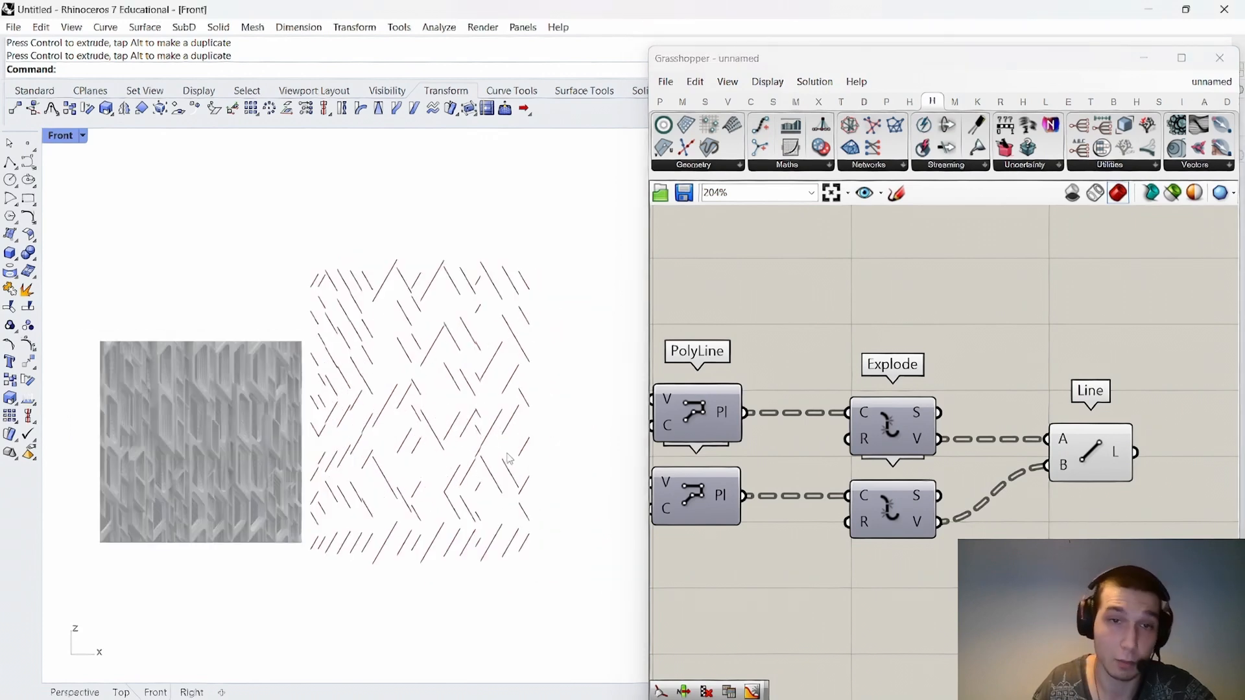
scroll(509, 459, up, 4)
scroll(503, 500, down, 4)
scroll(495, 428, up, 3)
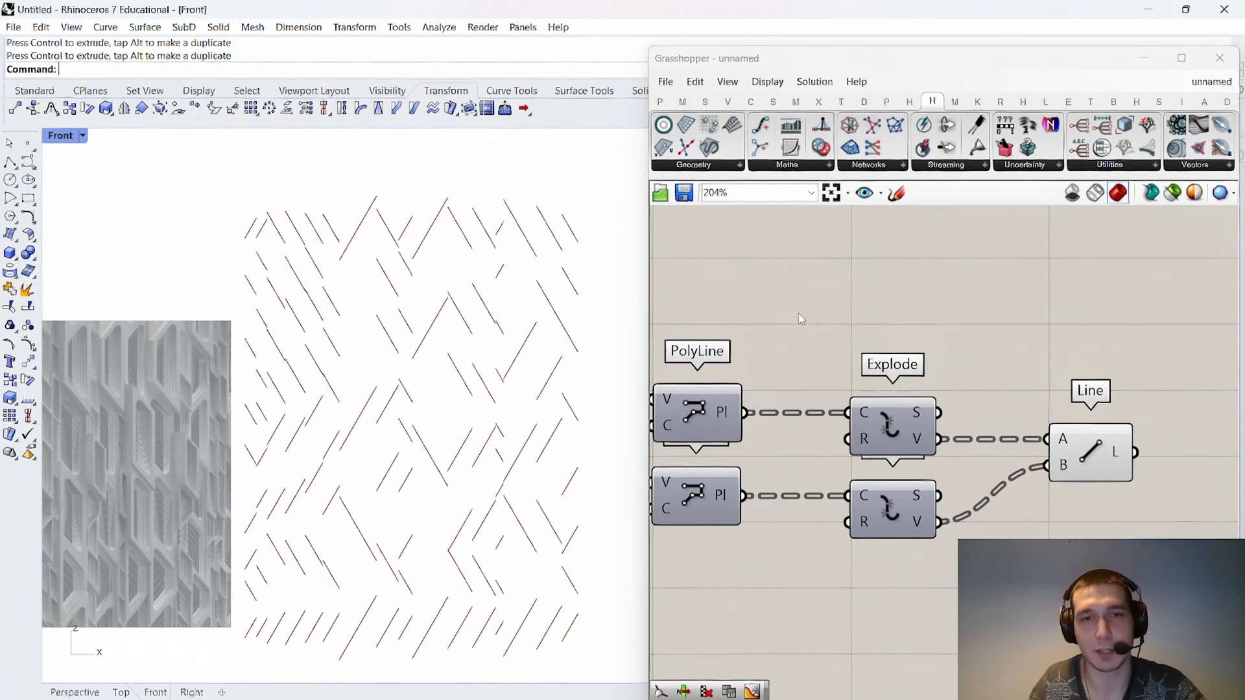
Add a Ruled Surface component after Line, leaving space between the two for list operations.
scroll(938, 364, down, 5)
right_drag(1060, 380, 924, 365)
scroll(923, 365, up, 4)
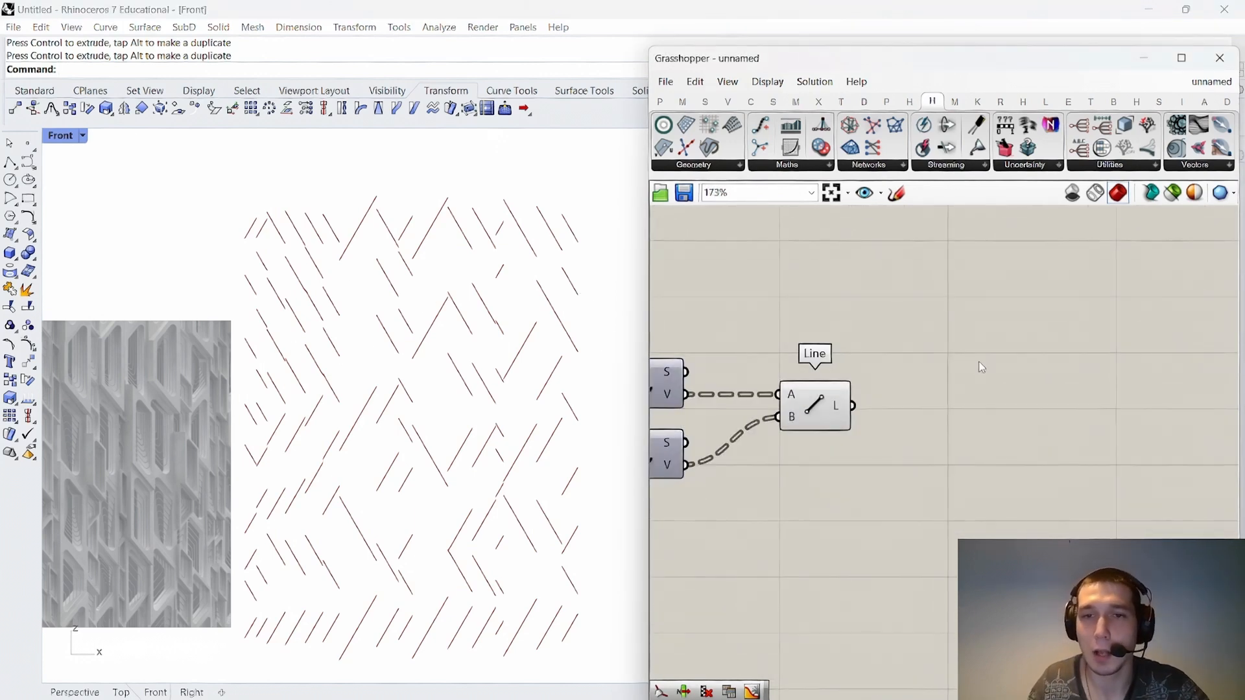
double_click(980, 362)
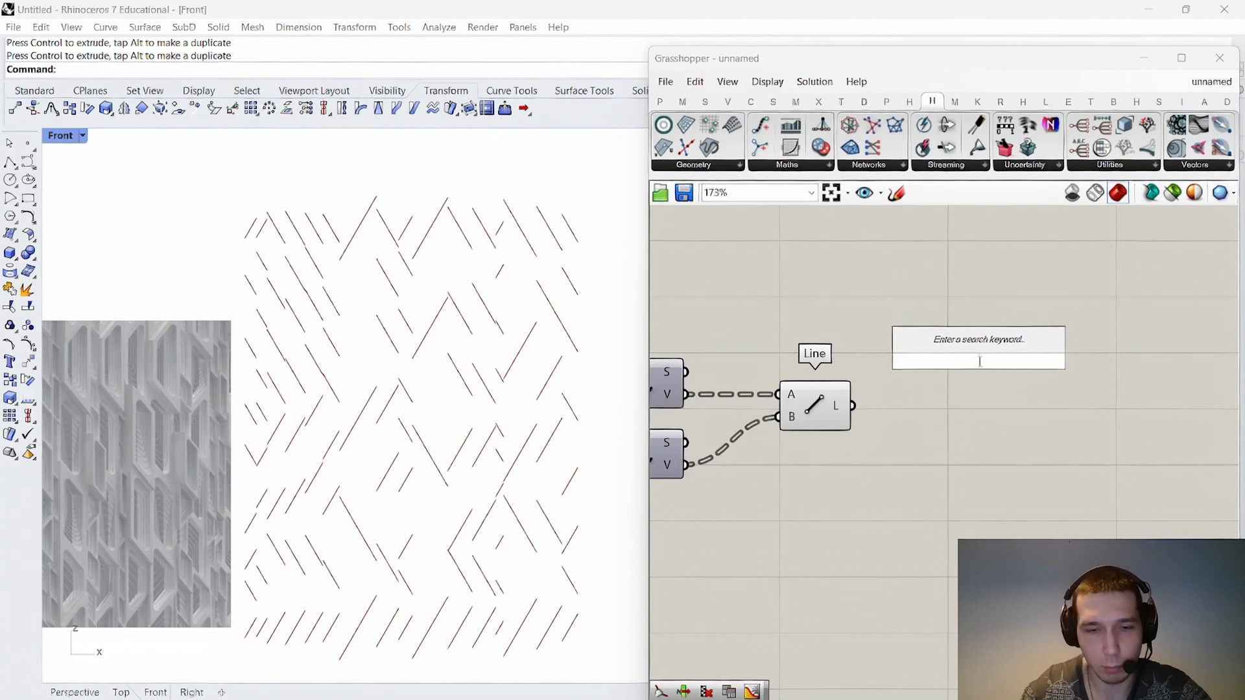
text(ruled)
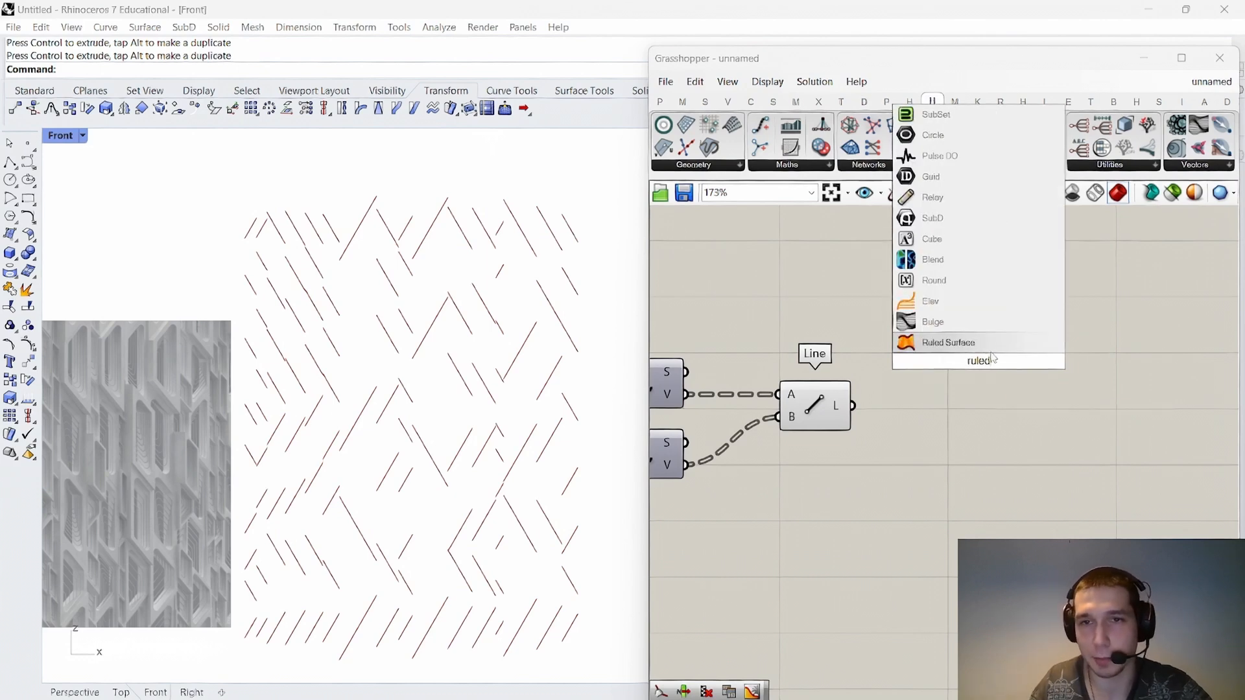
key(Return)
click(838, 406)
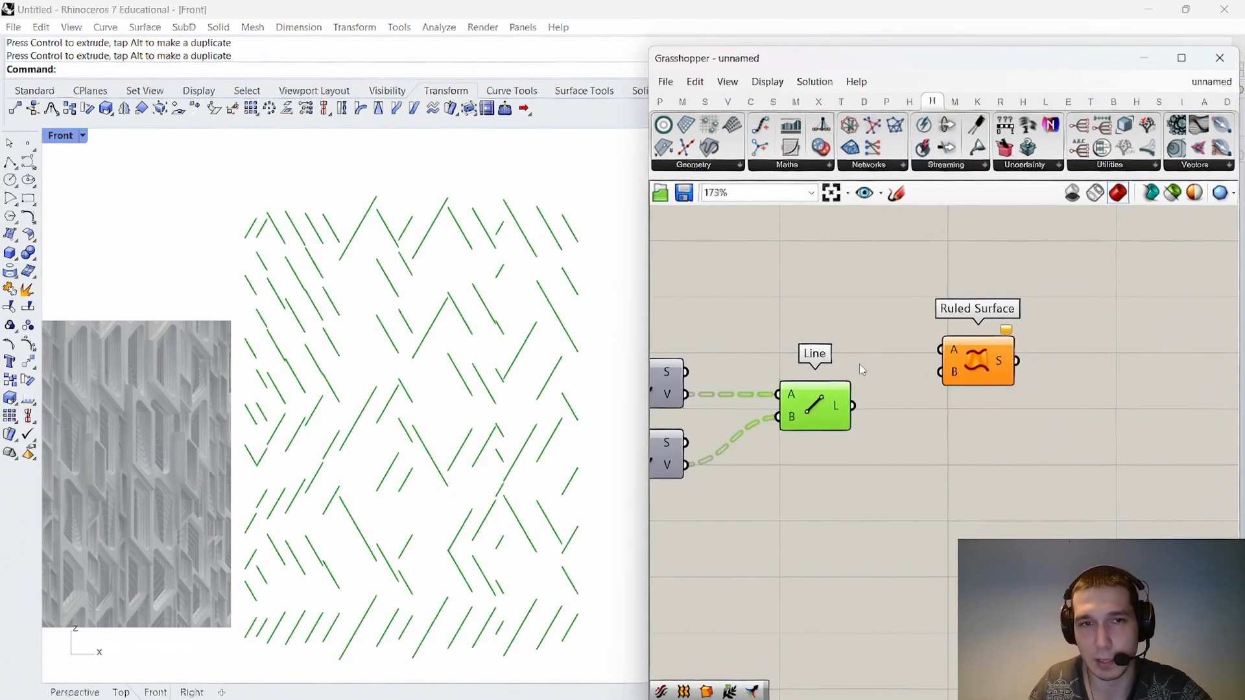
mouse_move(846, 406)
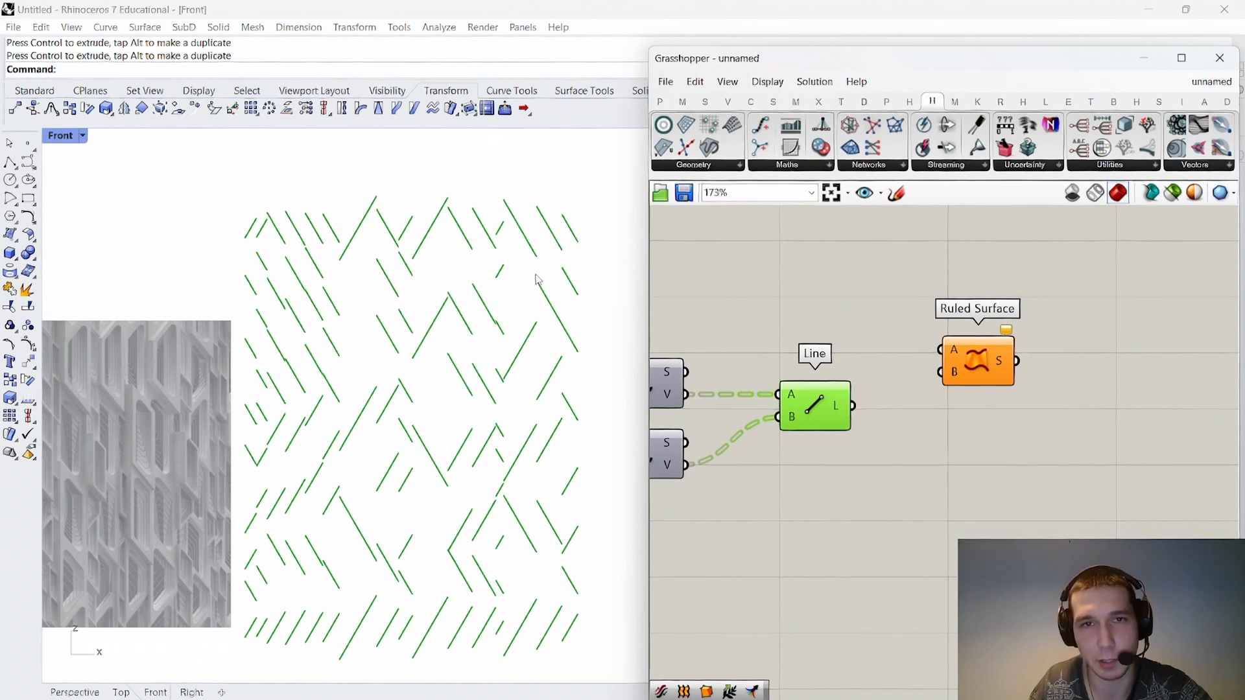
right_drag(966, 371, 860, 373)
drag(860, 373, 1012, 388)
double_click(866, 380)
text(shift paths)
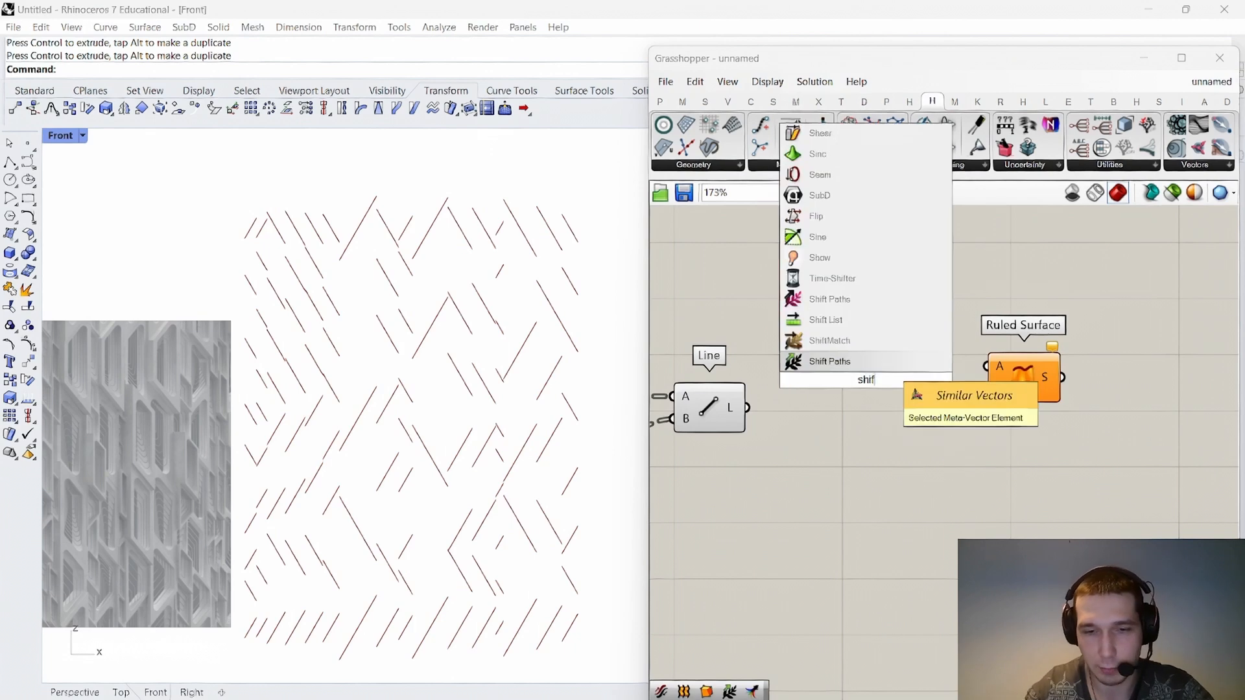
key(Return)
click(880, 356)
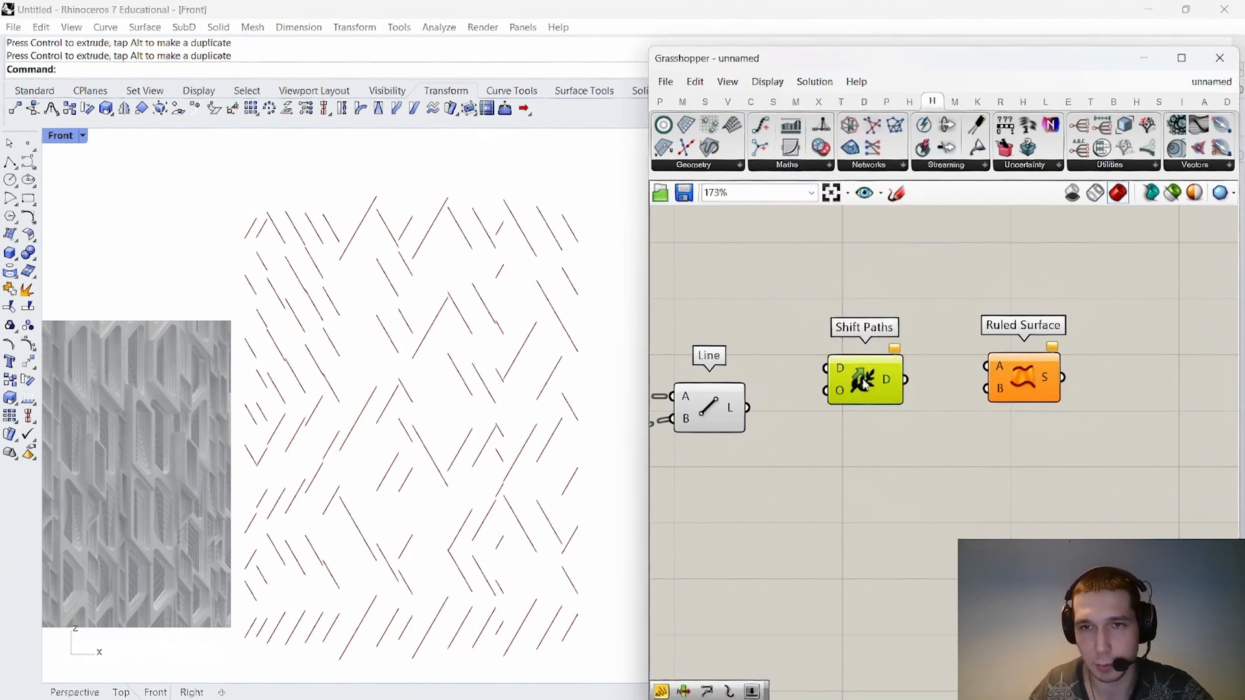
key(Delete)
Add a Shift List component with Line's output as L and a panel value of 1 as the shift offset S.
double_click(867, 408)
text(shift list)
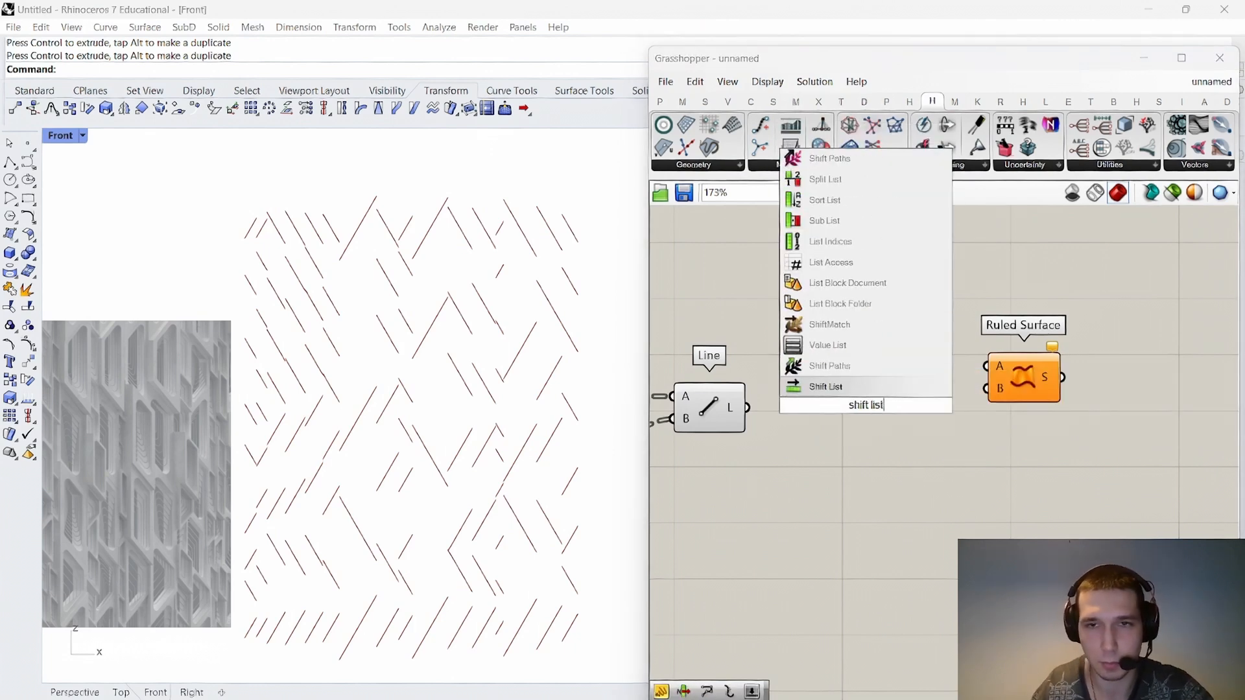
key(Return)
drag(747, 407, 866, 421)
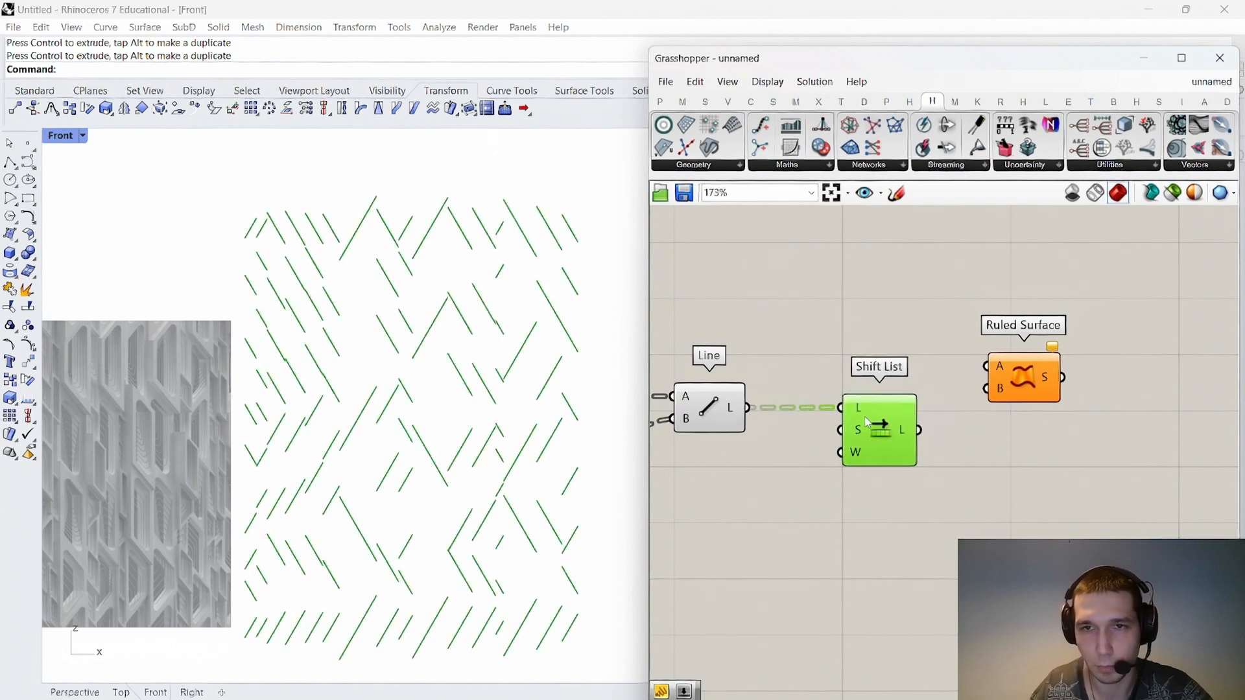
double_click(791, 483)
text(1)
key(Return)
drag(812, 481, 842, 430)
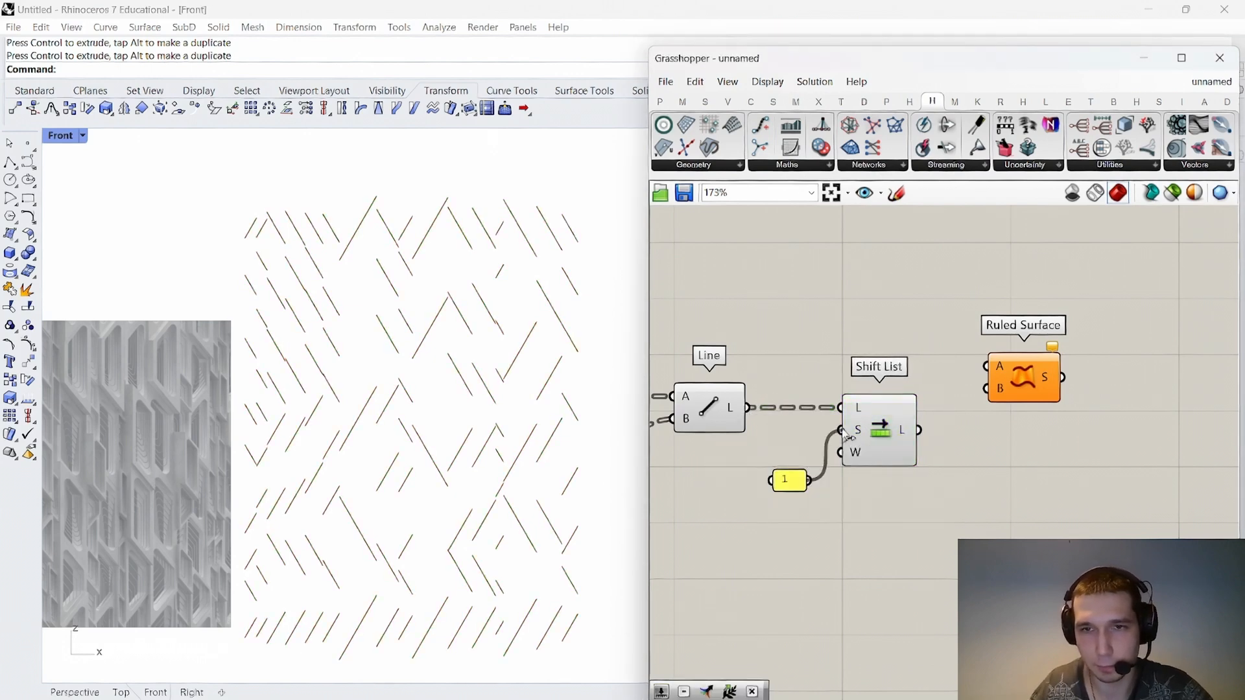
Invert the W input of the Shift List to turn off value wrapping.
right_click(852, 453)
click(831, 466)
right_click(852, 454)
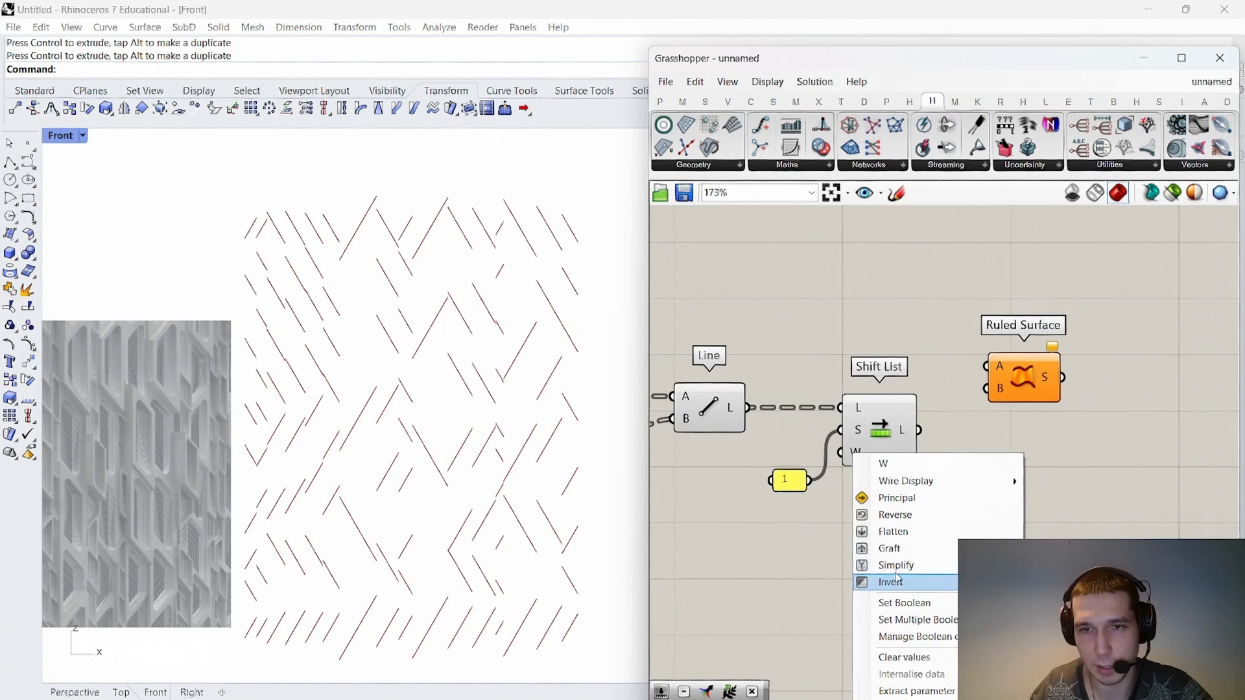
click(891, 582)
click(876, 495)
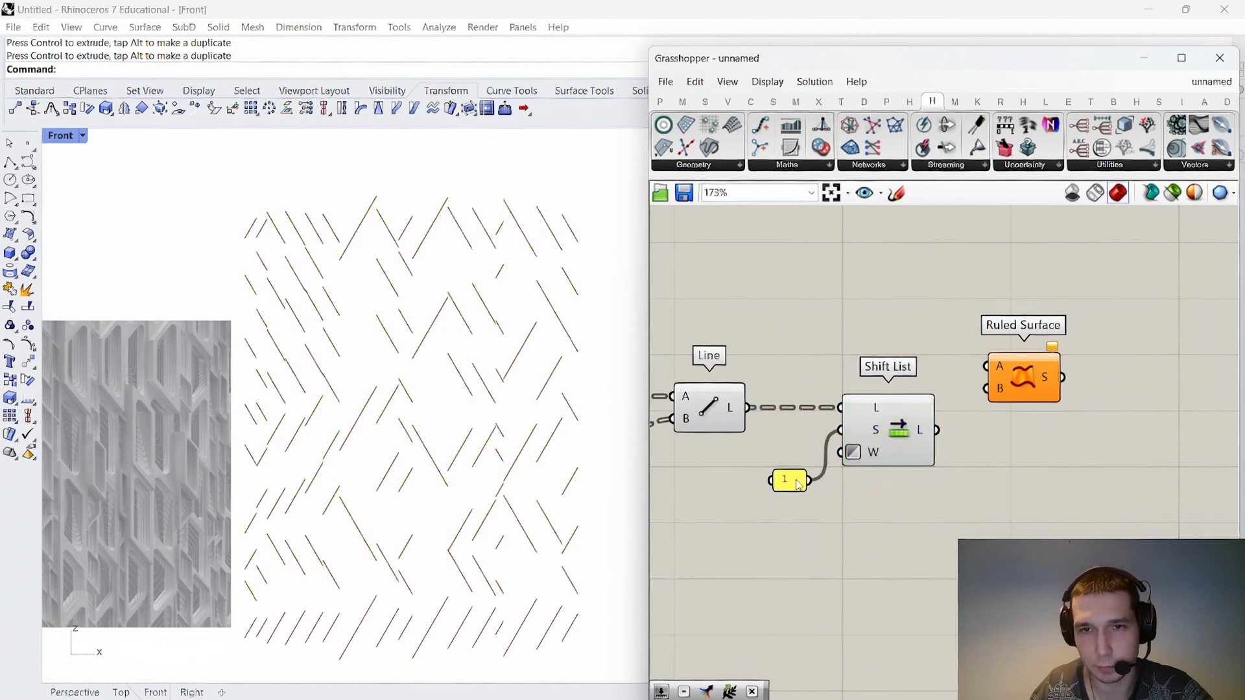
Tidy the offset panel beside Shift List, then duplicate Shift List and apply an expression to the copy's S input.
drag(798, 484, 799, 433)
right_drag(827, 501, 824, 480)
alt+drag(895, 443, 859, 490)
right_click(859, 491)
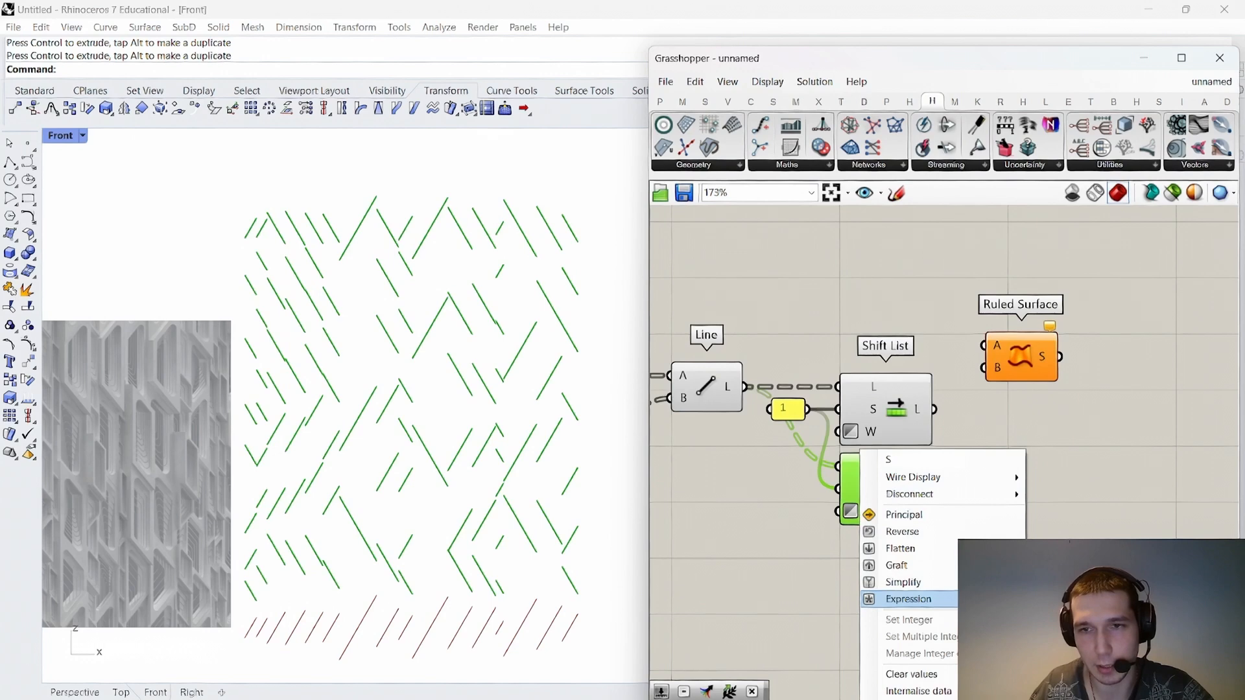
click(908, 599)
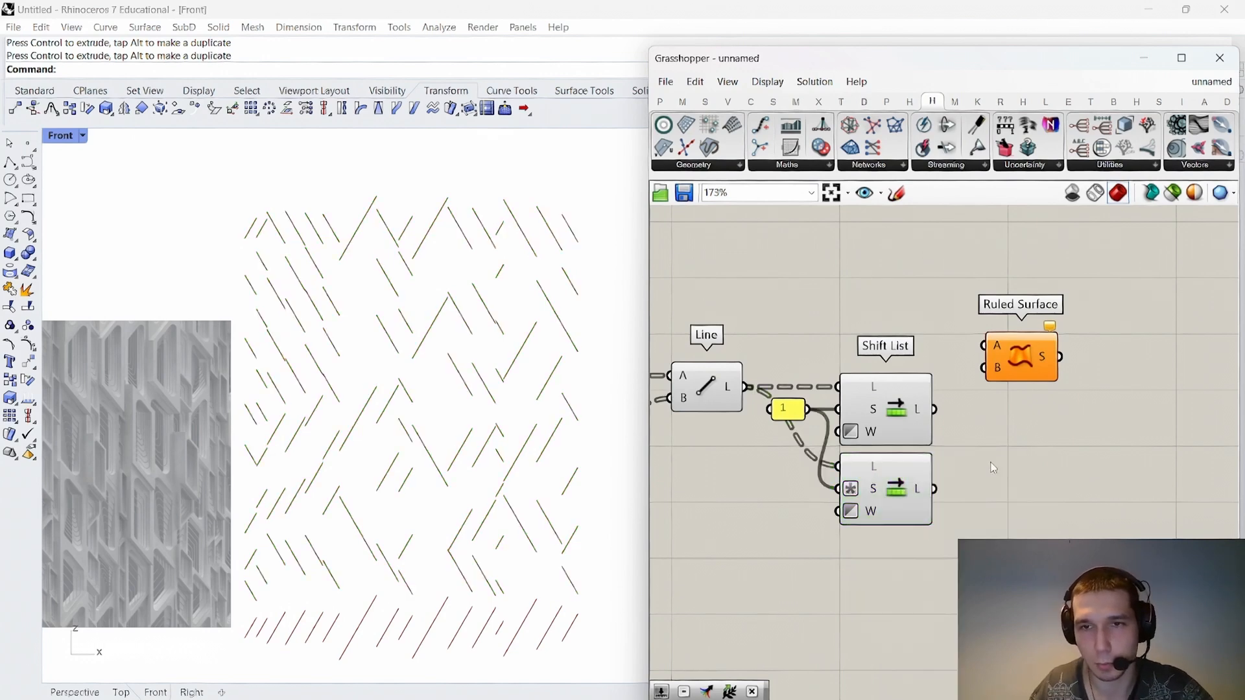
Connect the original Shift List's output to Ruled Surface A and the duplicate's output to B.
right_drag(994, 468, 914, 486)
drag(861, 436, 911, 373)
drag(859, 516, 958, 457)
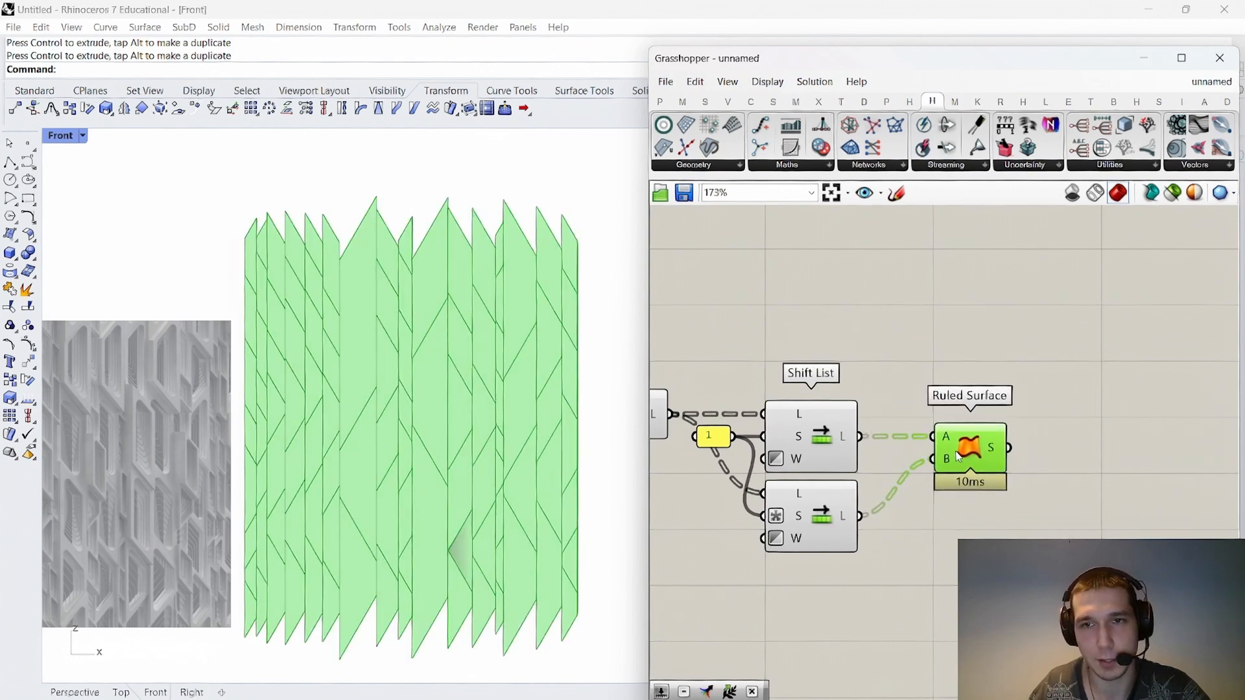
Hide the preview of the Line and both Shift List components to display only the ruled surfaces.
click(902, 402)
scroll(901, 403, down, 2)
right_drag(901, 403, 1001, 402)
drag(970, 532, 796, 343)
right_click(783, 334)
click(821, 360)
click(743, 376)
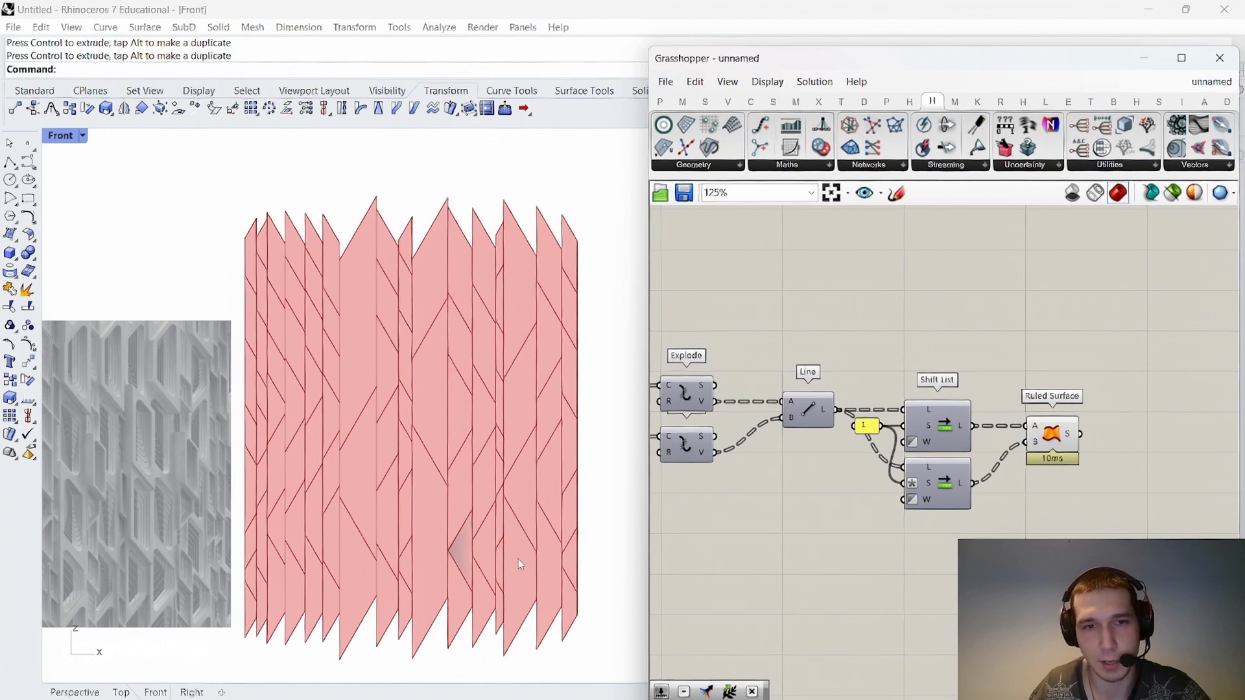
Examine the overlapping surface corner near the lower middle of the relief pattern up close.
scroll(488, 562, up, 10)
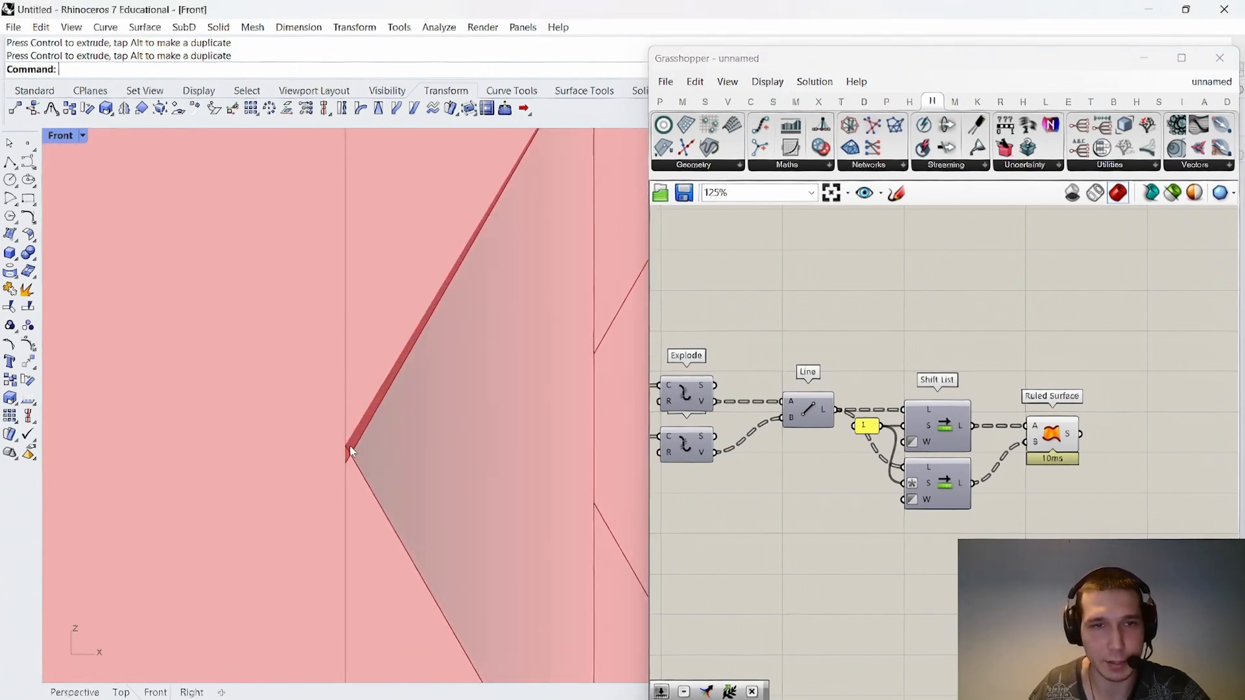
scroll(357, 446, up, 3)
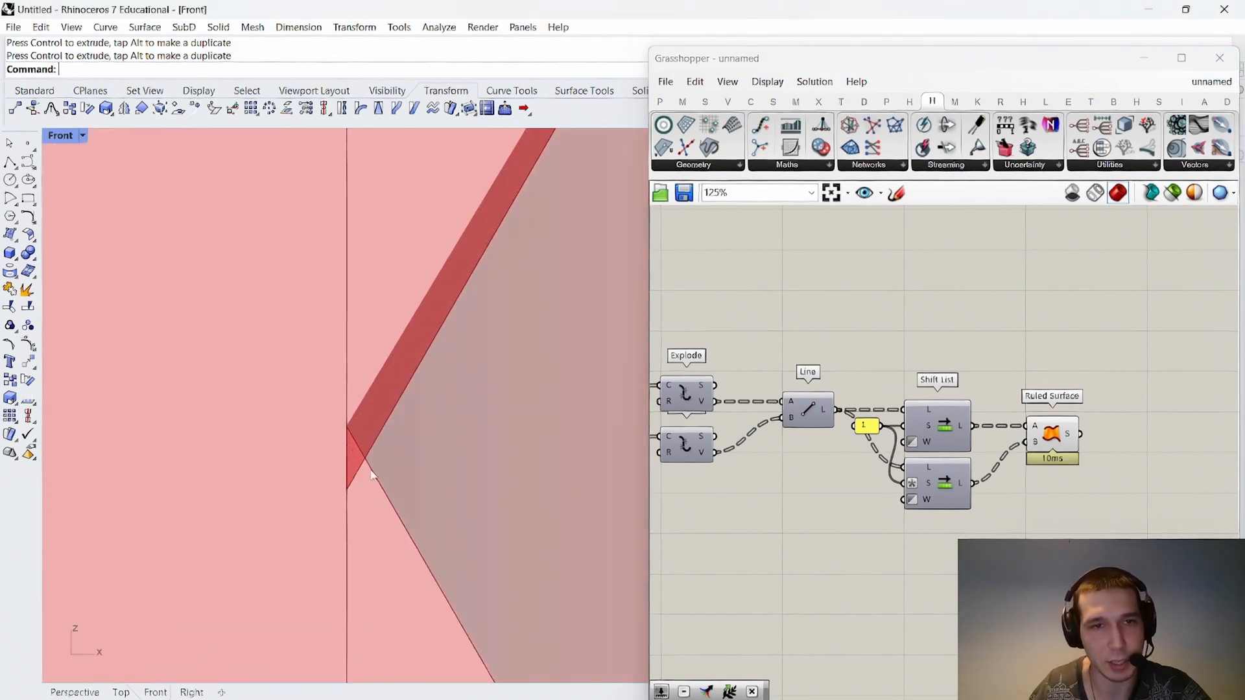
scroll(367, 460, down, 2)
scroll(371, 452, down, 4)
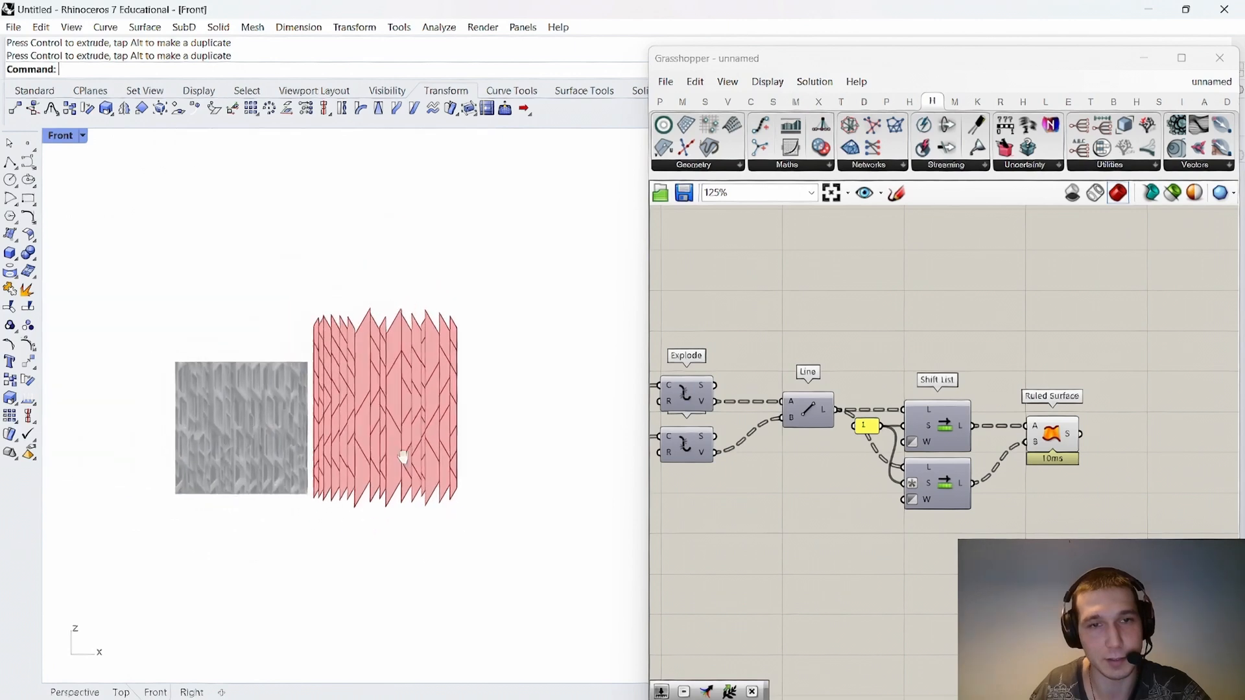
scroll(406, 459, up, 8)
scroll(406, 467, down, 6)
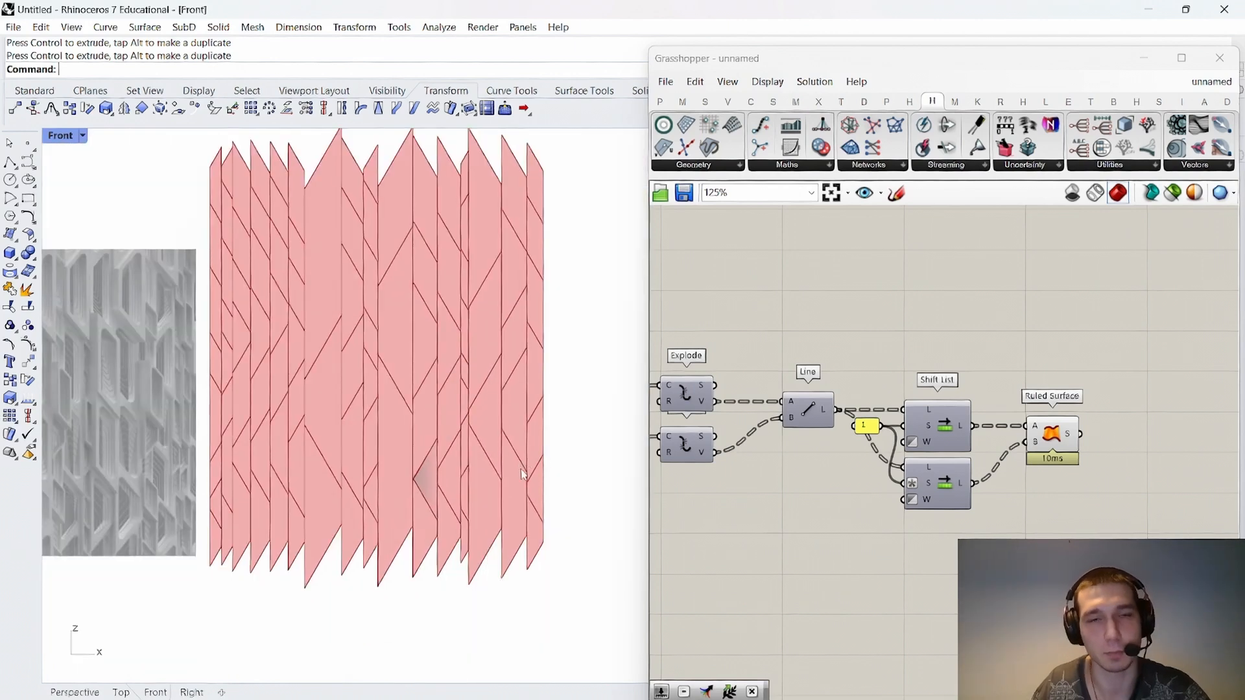
Set the Domain start slider feeding Construct Domain A to 8.
scroll(963, 394, down, 9)
right_drag(884, 384, 967, 379)
scroll(865, 428, up, 8)
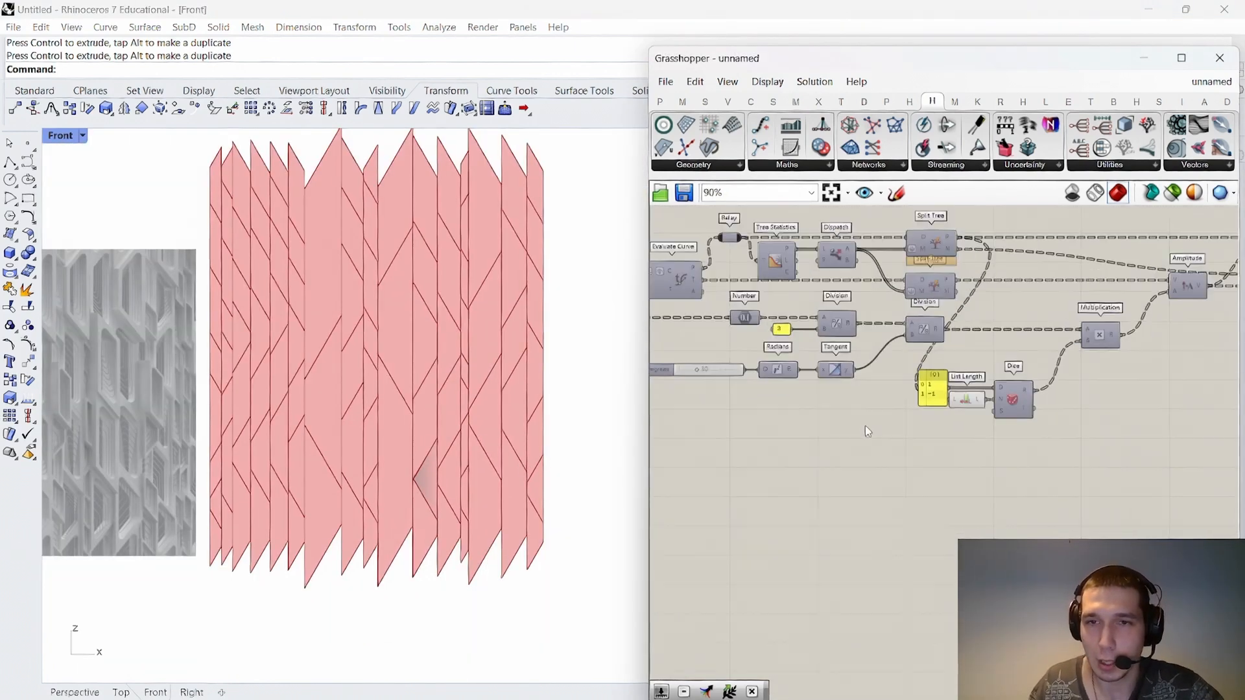
right_drag(866, 426, 1193, 409)
right_drag(855, 401, 1030, 399)
right_drag(787, 420, 897, 398)
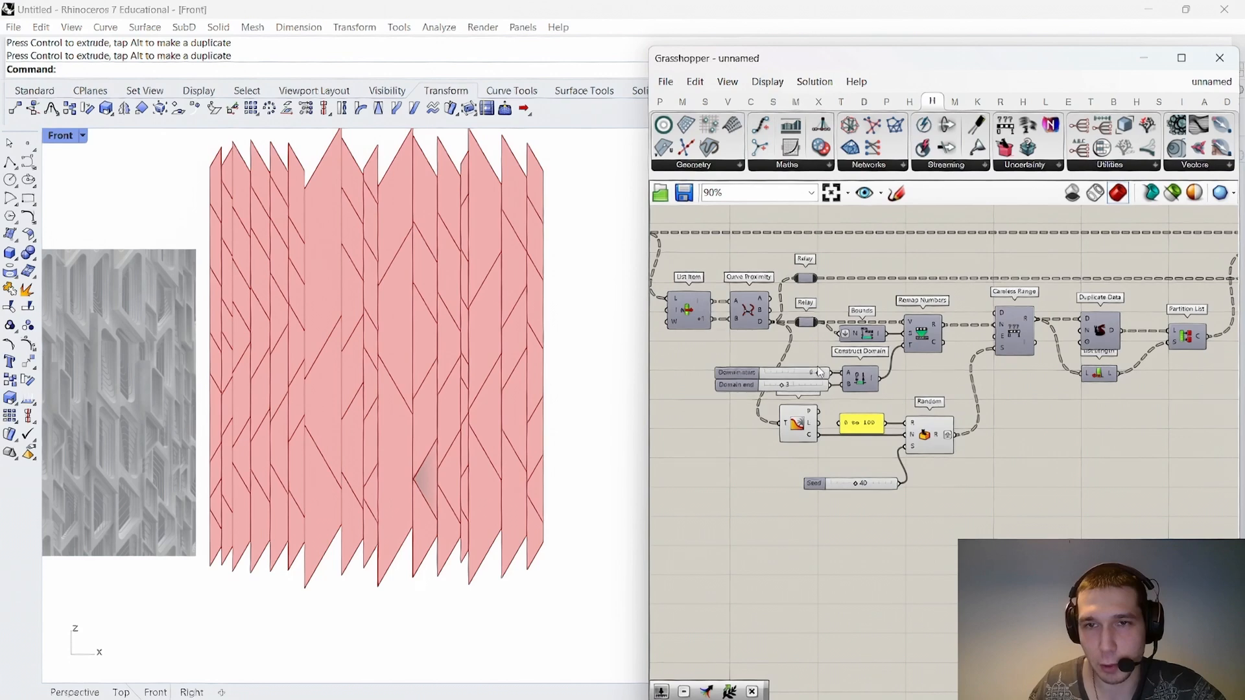
scroll(819, 372, up, 8)
drag(808, 393, 805, 393)
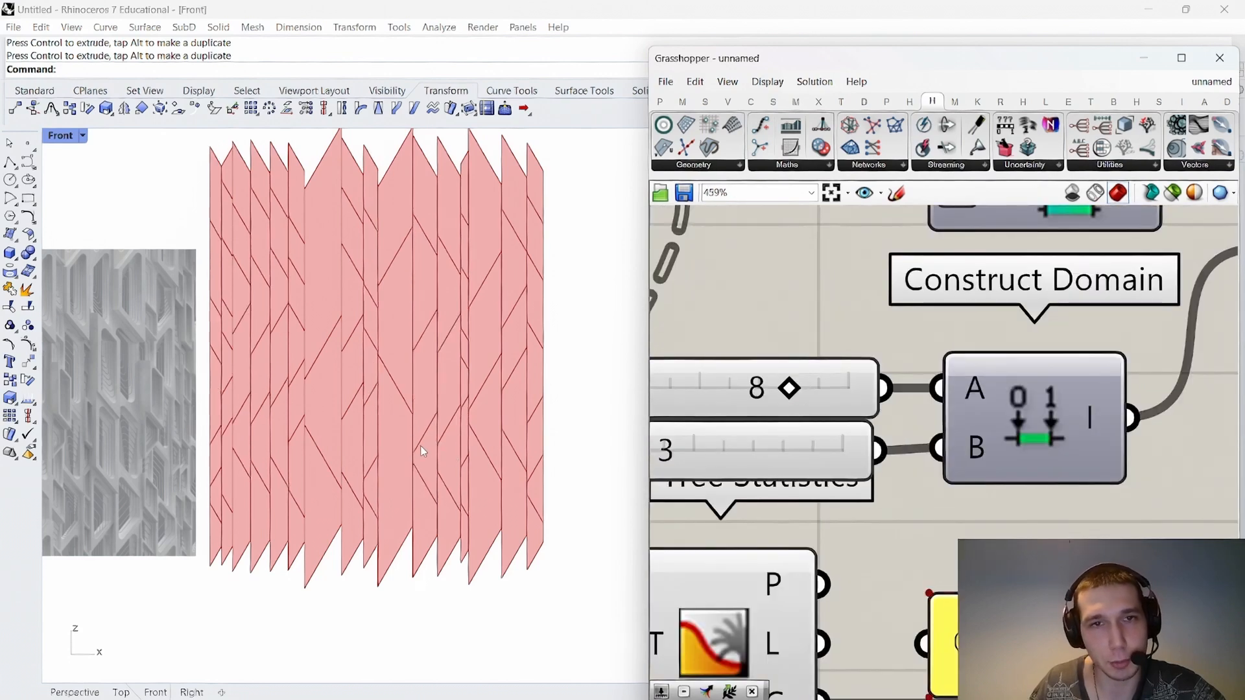
Try the Degrees slider feeding Radians at 90.
scroll(836, 407, down, 10)
right_drag(1063, 403, 921, 423)
scroll(921, 423, up, 10)
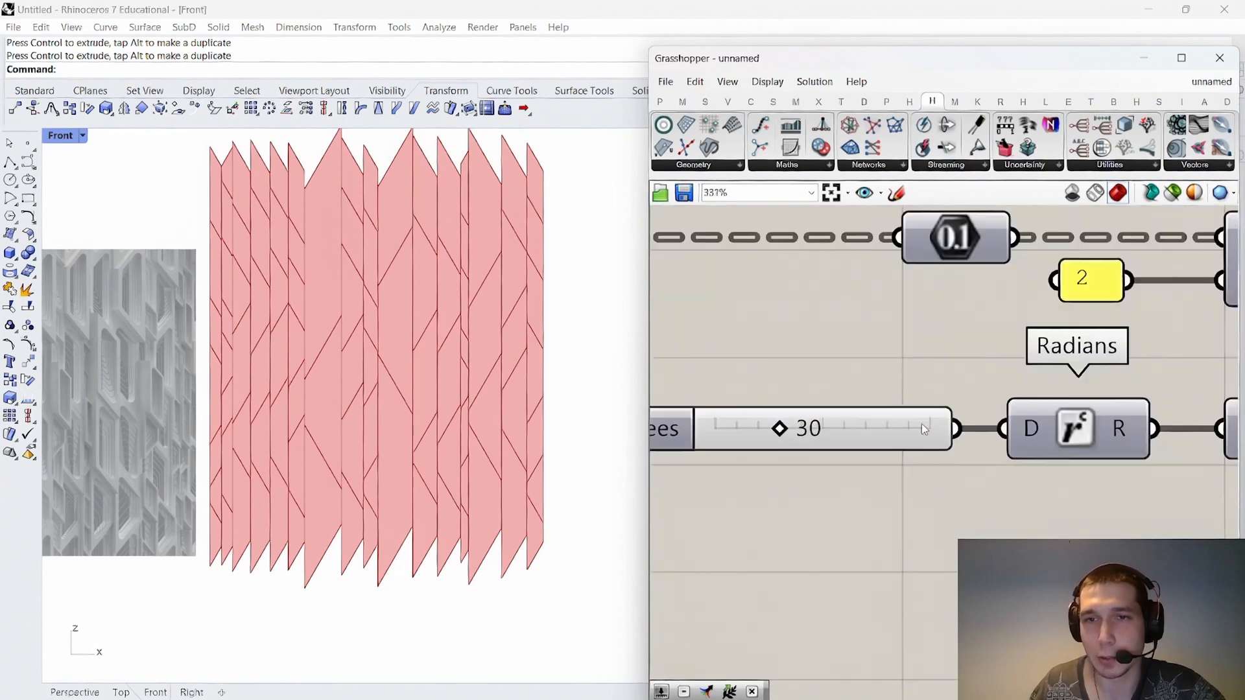
drag(757, 433, 908, 439)
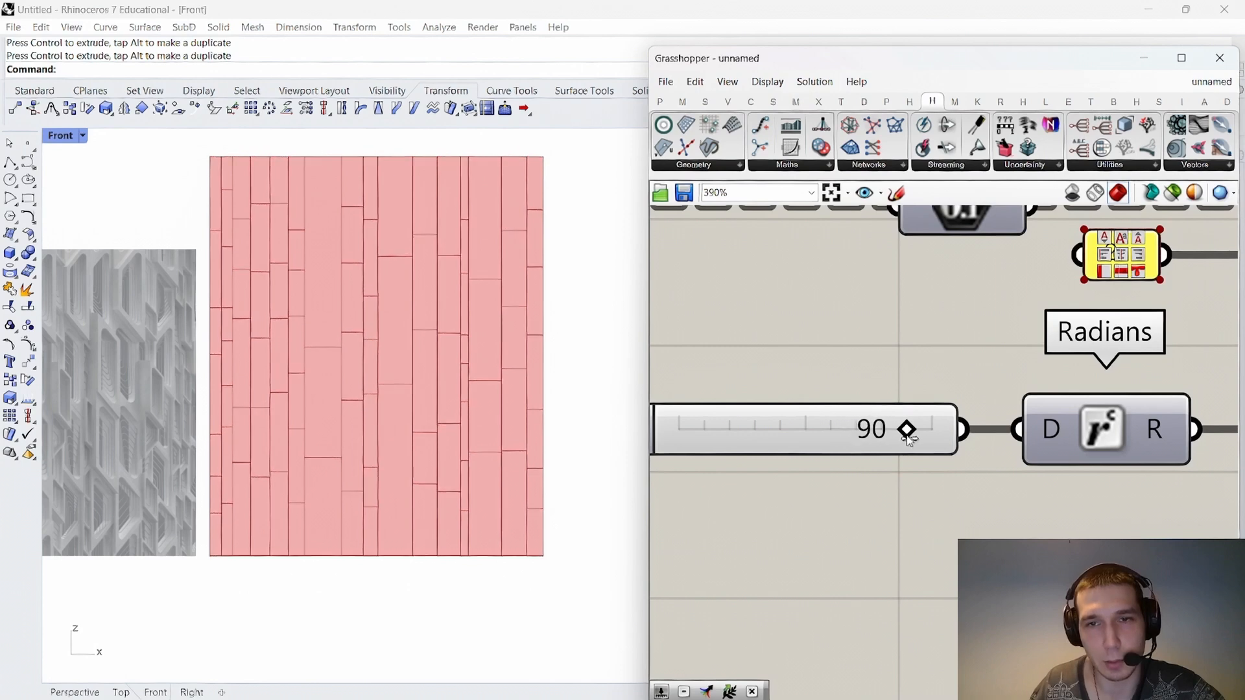
Limit the Degrees slider to a range of 30 to 90 and set its value to 40.
right_click(793, 421)
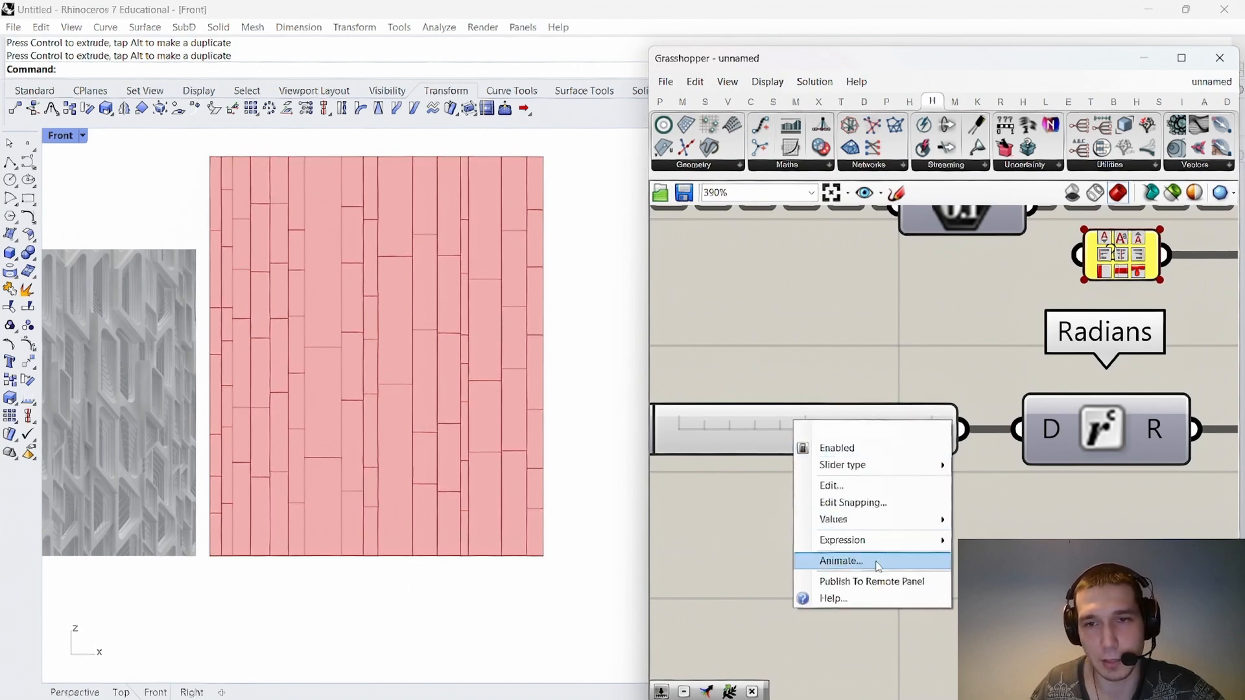
click(835, 486)
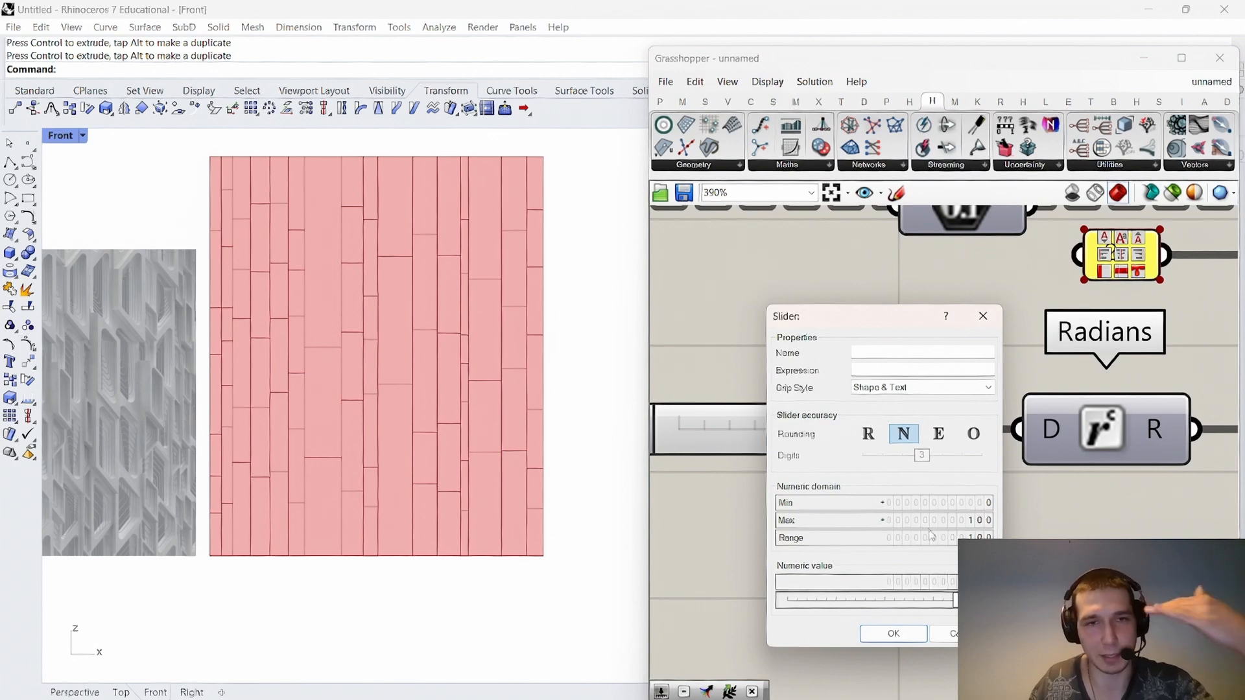
double_click(955, 522)
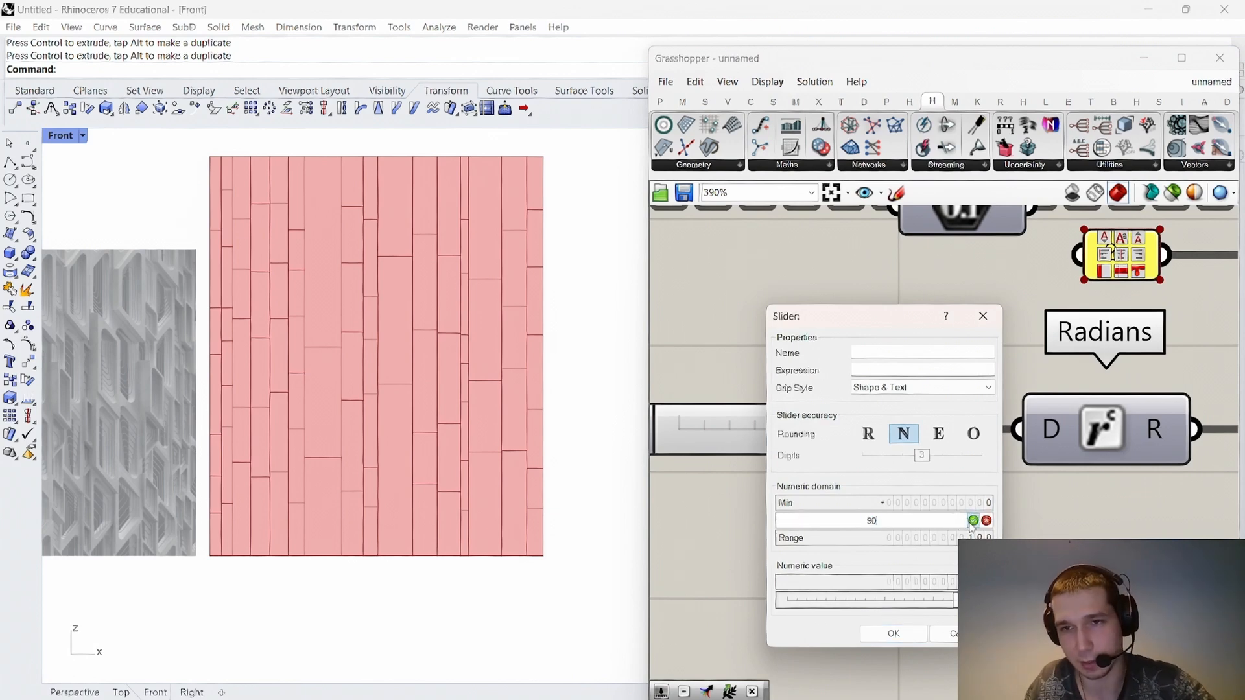
click(974, 521)
double_click(978, 503)
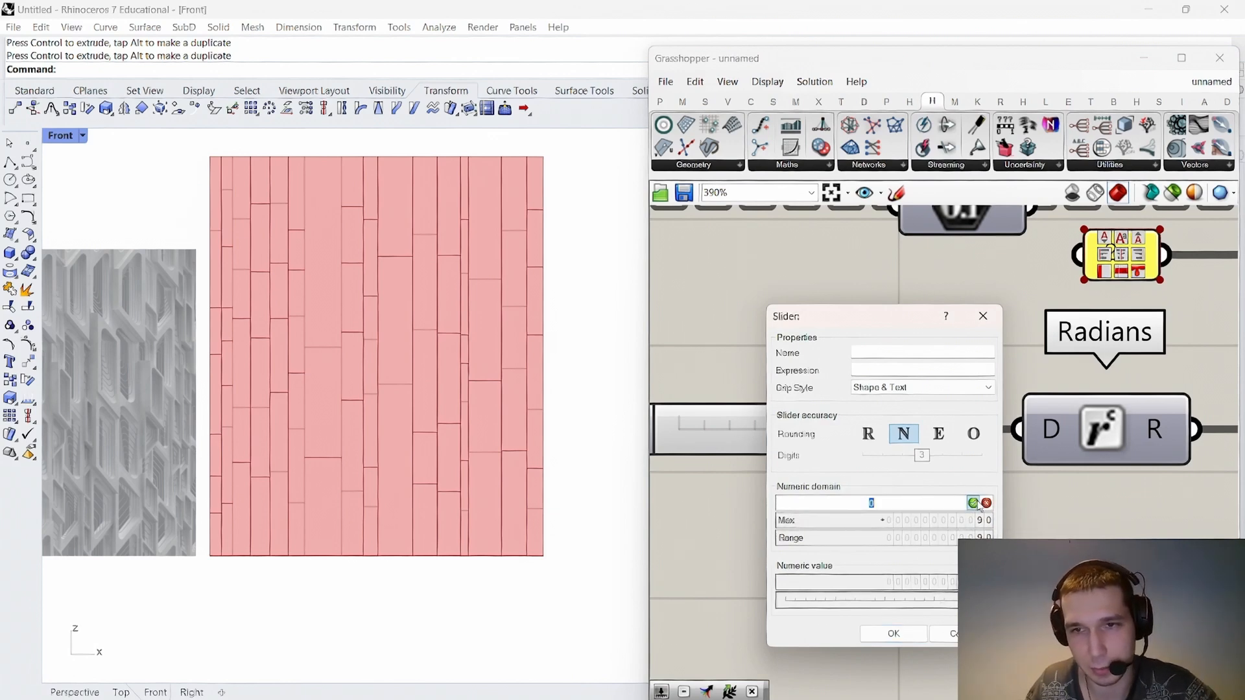
text(30)
click(973, 504)
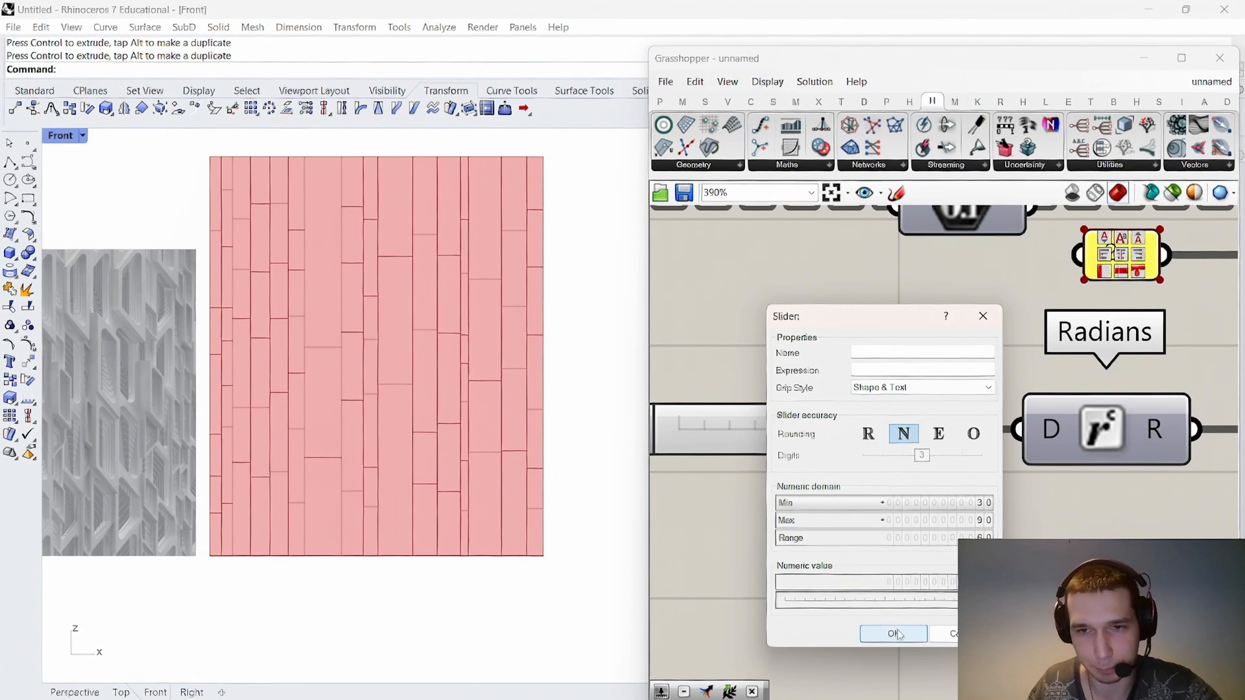
click(894, 633)
drag(934, 438, 729, 434)
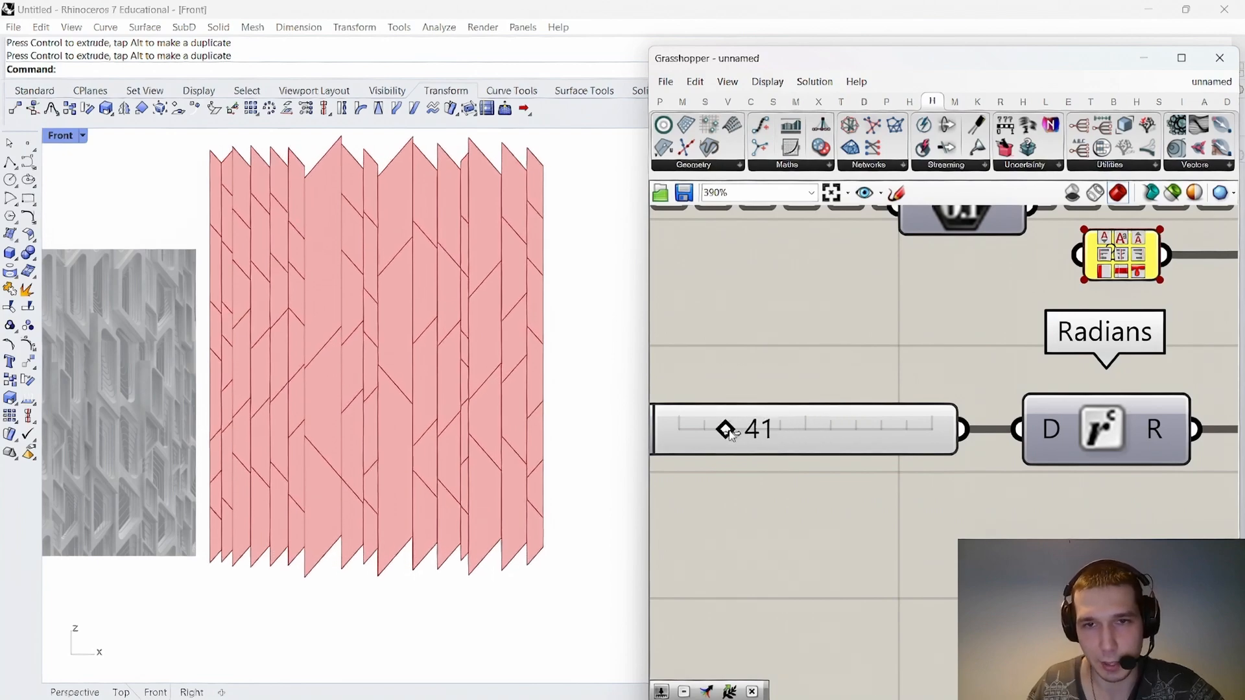
Set the Seed slider of the Random component to 50.
scroll(885, 466, down, 10)
scroll(835, 445, up, 5)
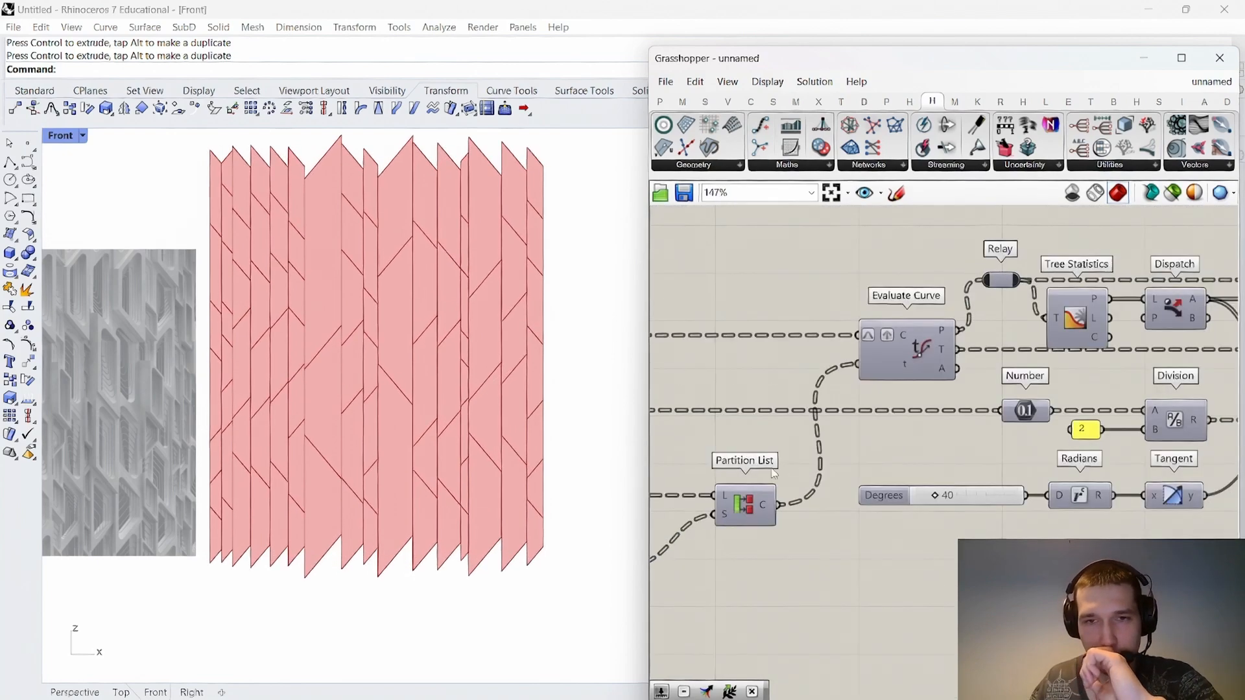
scroll(1038, 406, down, 7)
scroll(921, 425, up, 9)
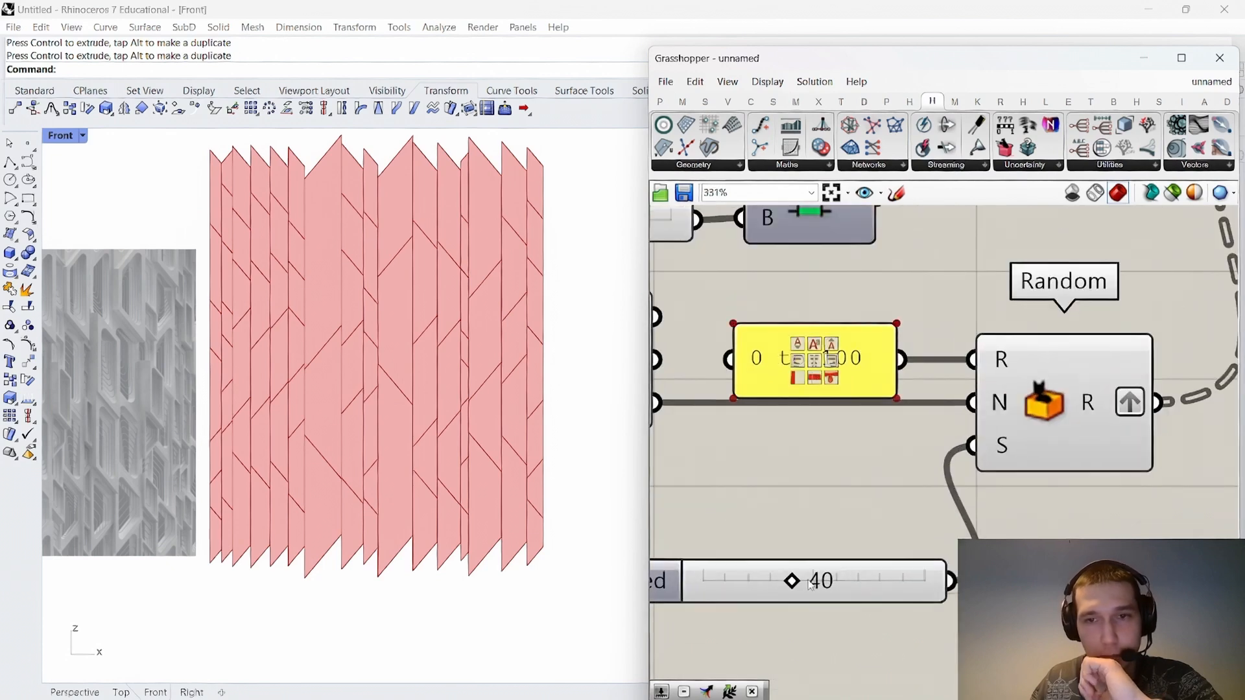
drag(797, 585, 819, 586)
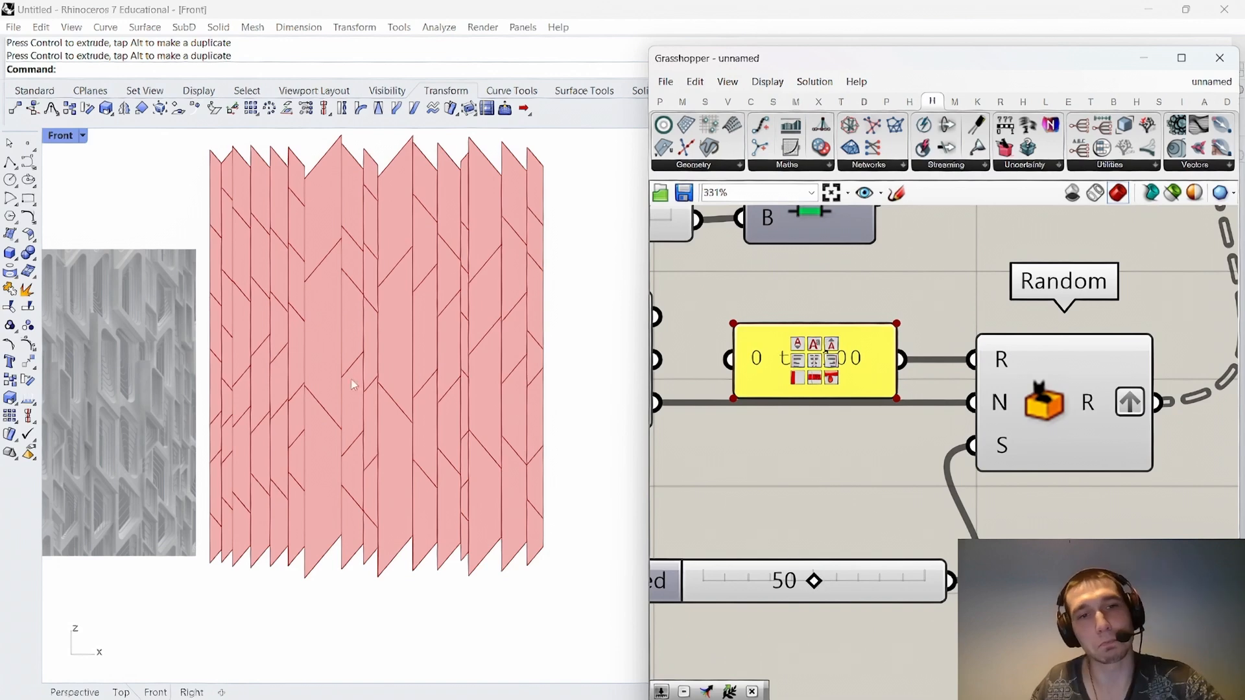
Add a Brep Edges component after Ruled Surface and connect the surface output S to its B input.
scroll(817, 501, down, 8)
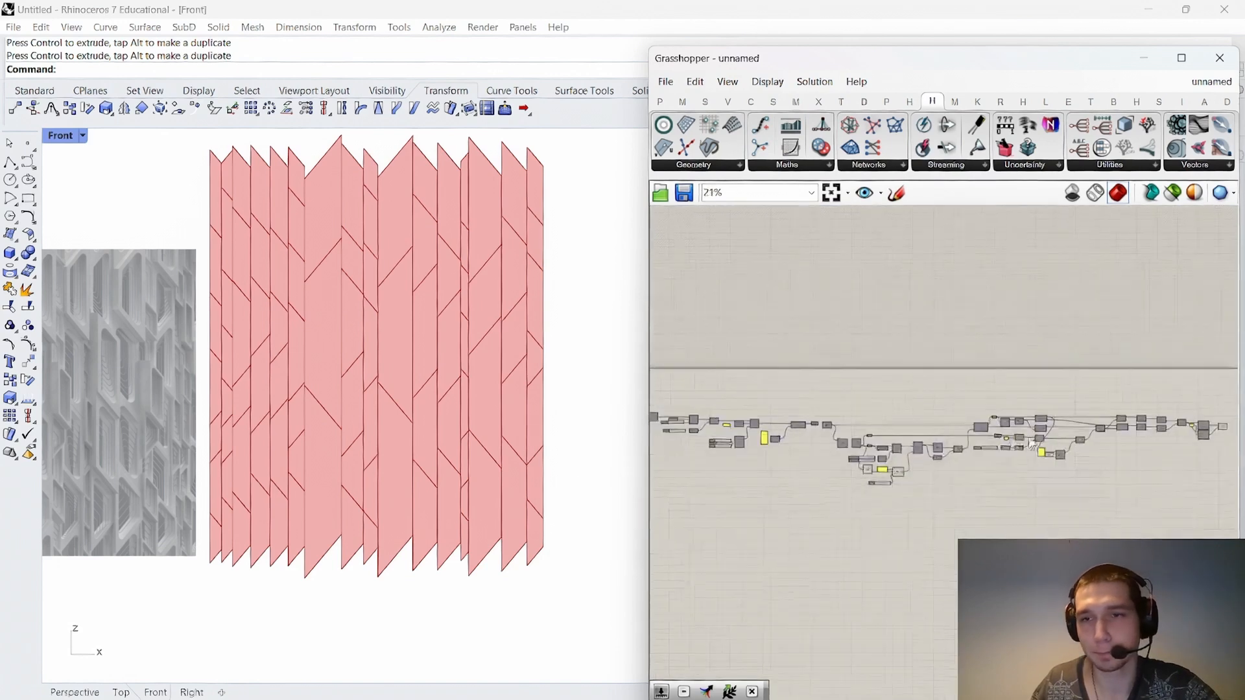
scroll(1044, 457, up, 6)
click(940, 468)
scroll(1052, 422, down, 1)
click(1052, 421)
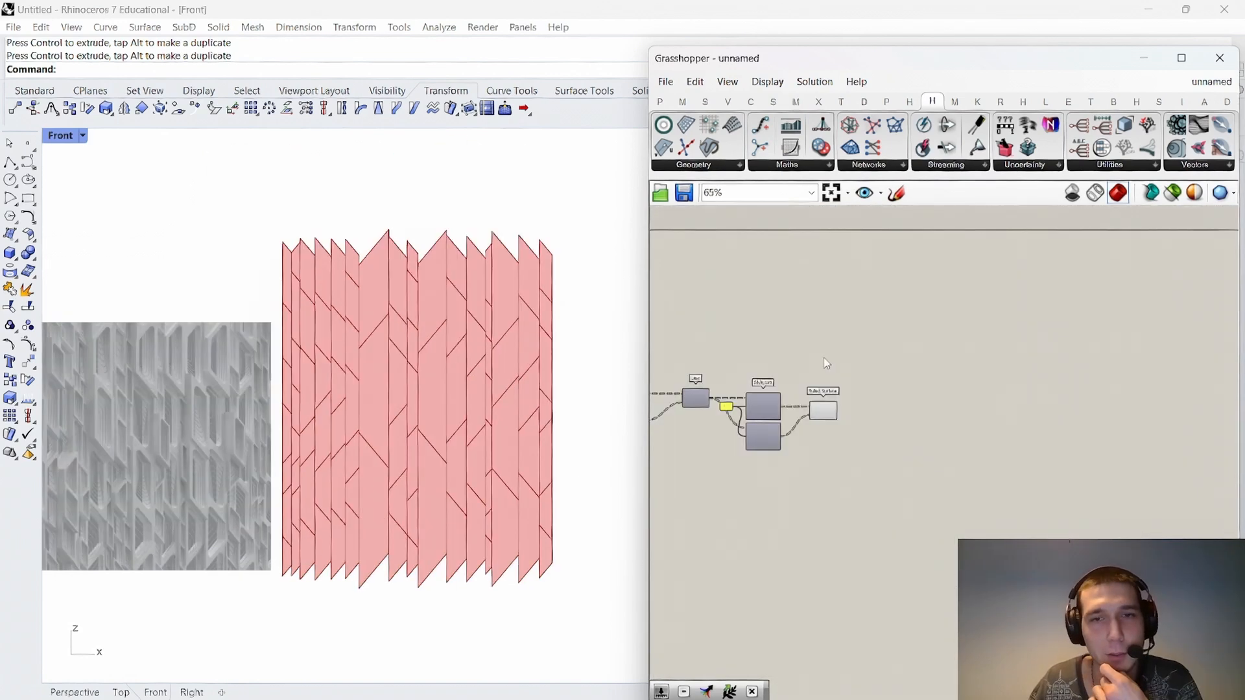
scroll(825, 394, up, 5)
click(821, 434)
scroll(885, 415, up, 1)
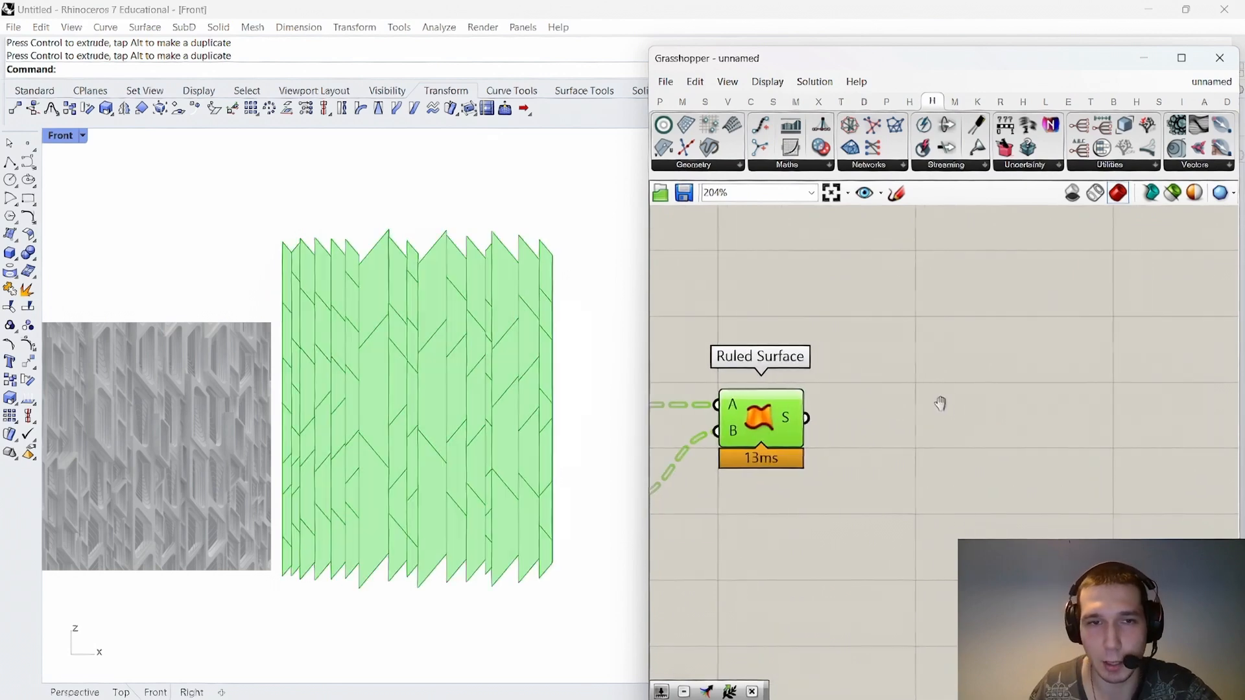
click(978, 406)
double_click(1009, 394)
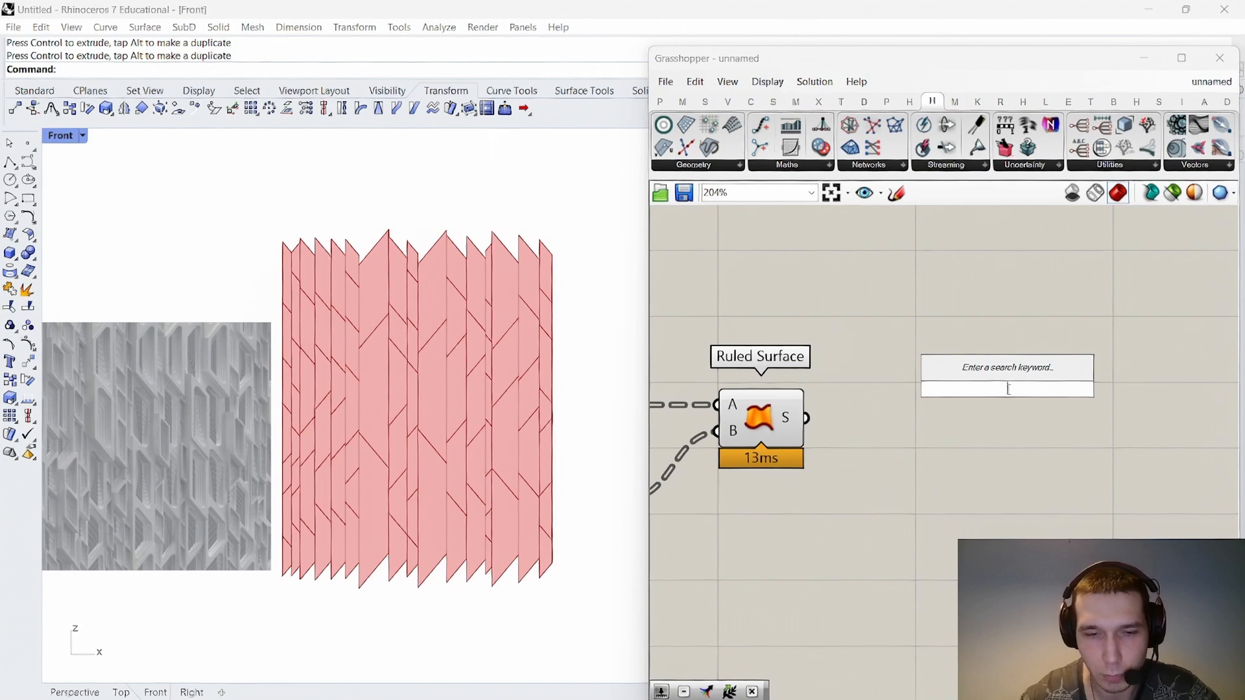
text(brep edge)
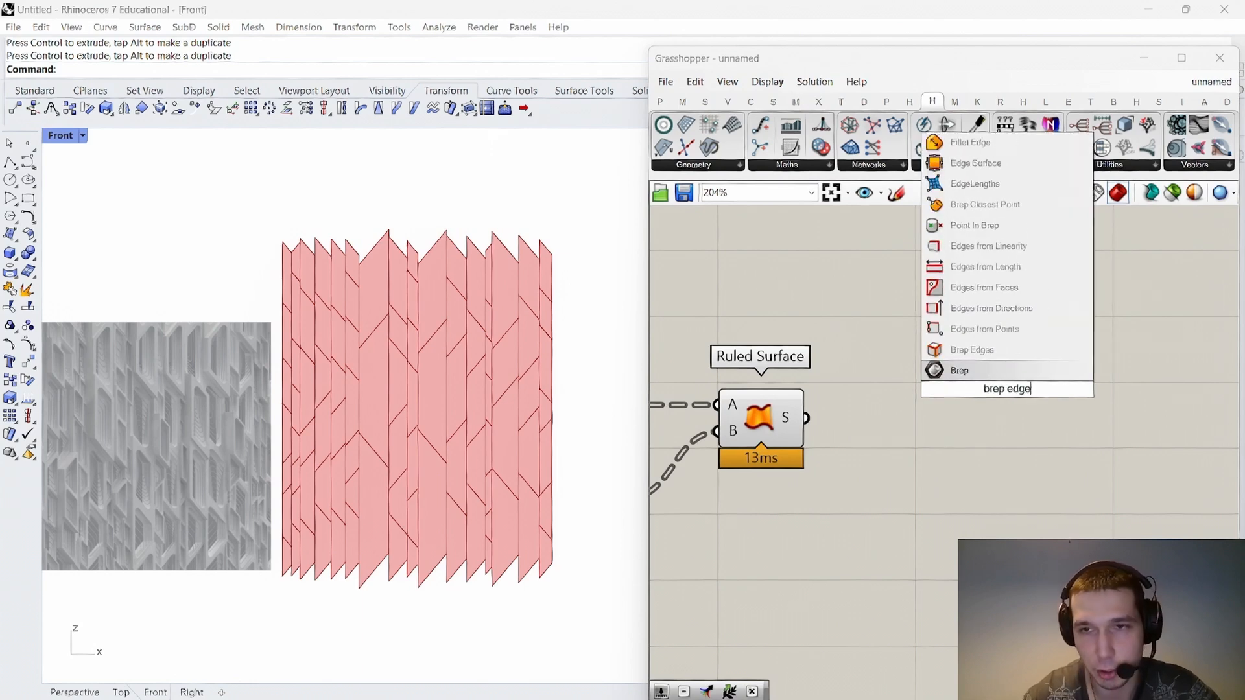
text(s)
key(Return)
drag(950, 386, 953, 388)
drag(994, 387, 952, 415)
Add a Join Curves component beside Brep Edges and connect the naked edges output En to its C input.
right_drag(1085, 343, 1028, 340)
double_click(1031, 345)
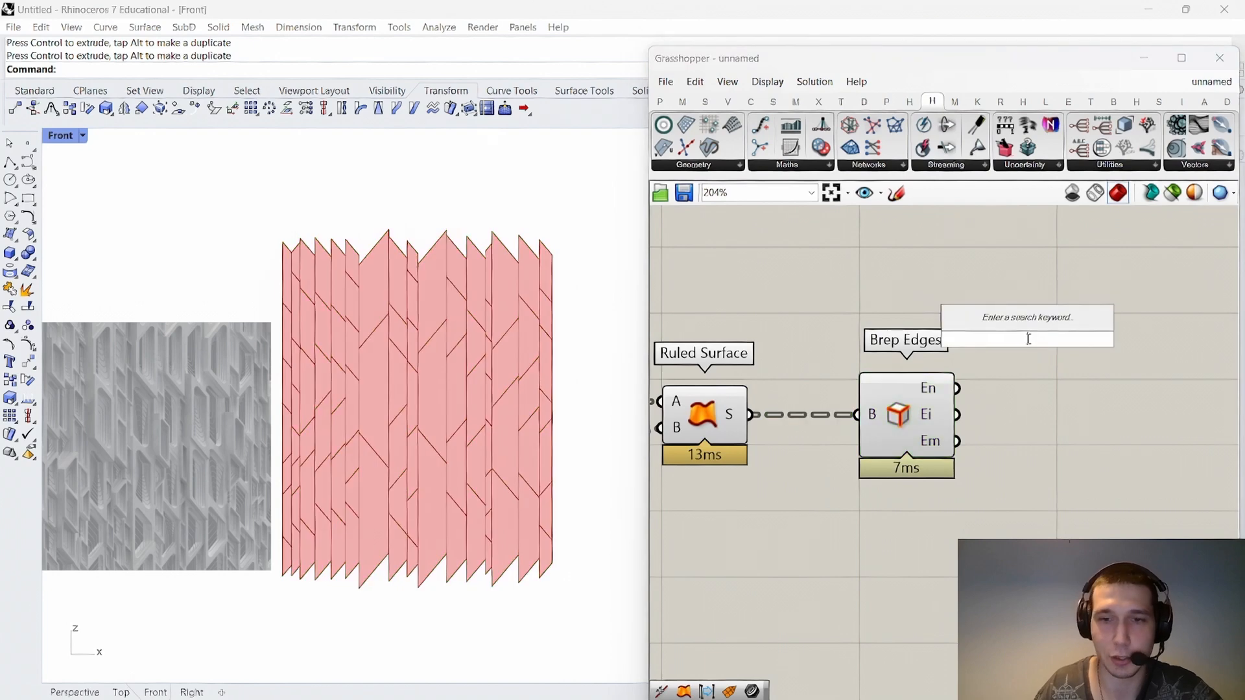
text(join curves)
key(Return)
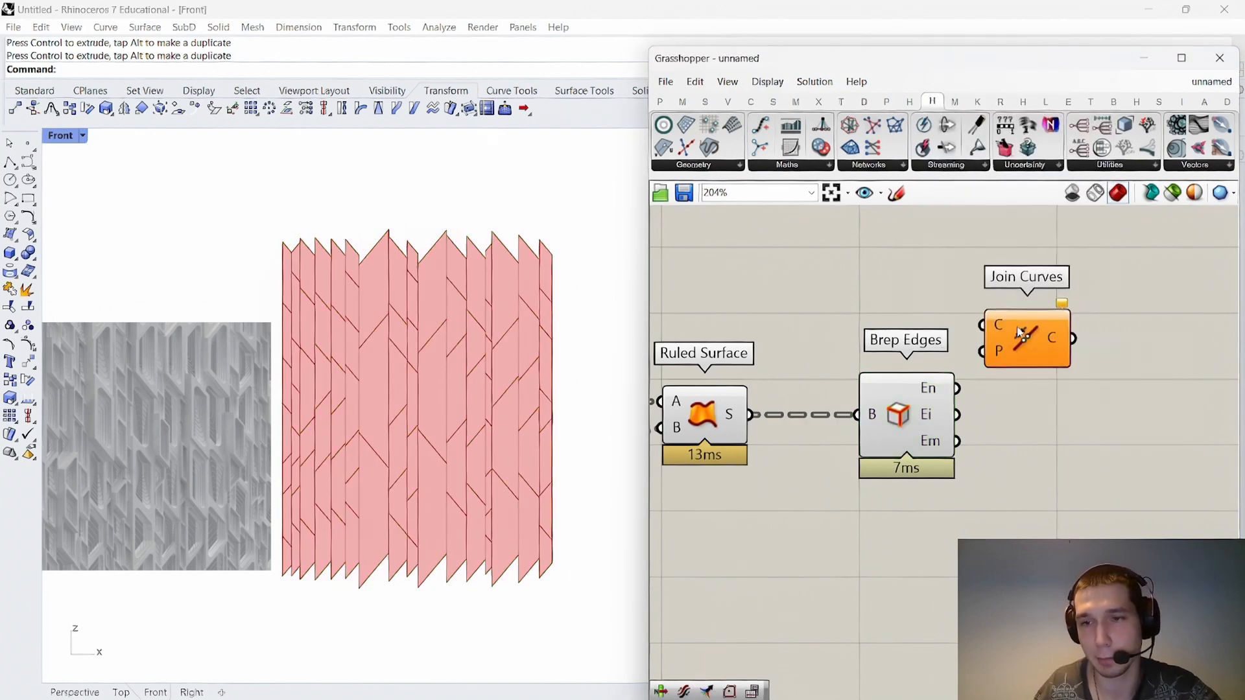
drag(957, 388, 982, 325)
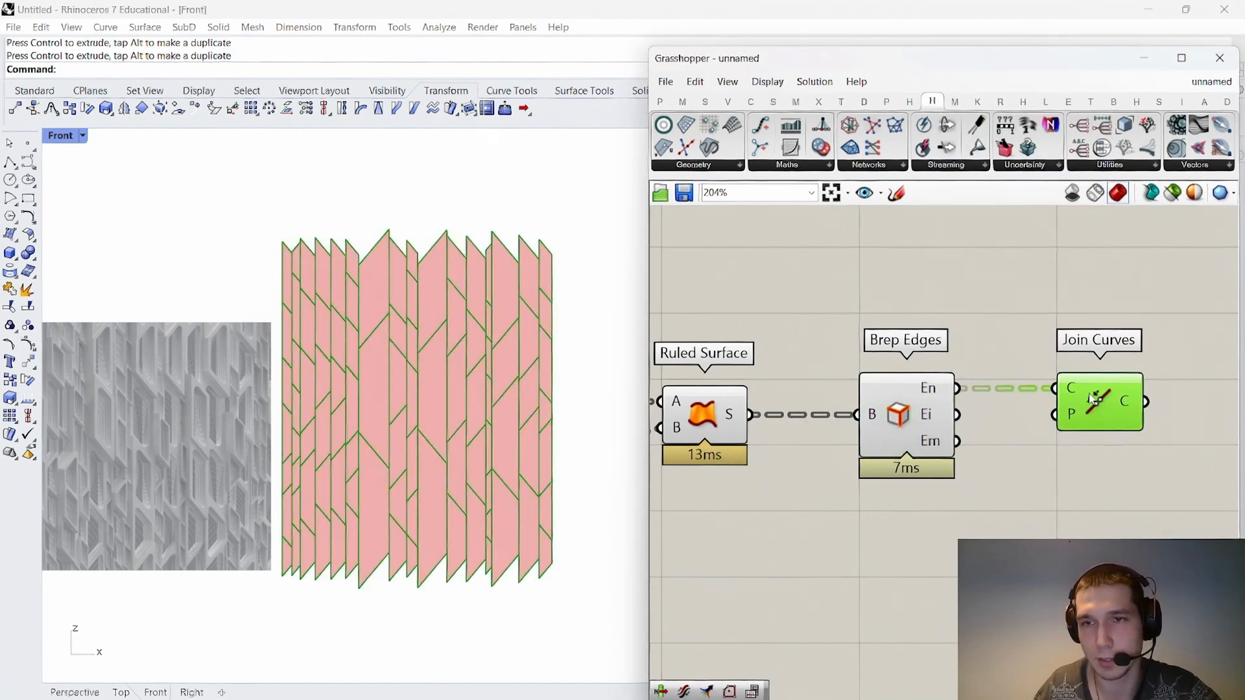
Hide the preview of Ruled Surface and Brep Edges, and select Join Curves to highlight the joined outlines.
scroll(967, 481, down, 5)
drag(992, 460, 879, 356)
right_click(853, 330)
click(902, 346)
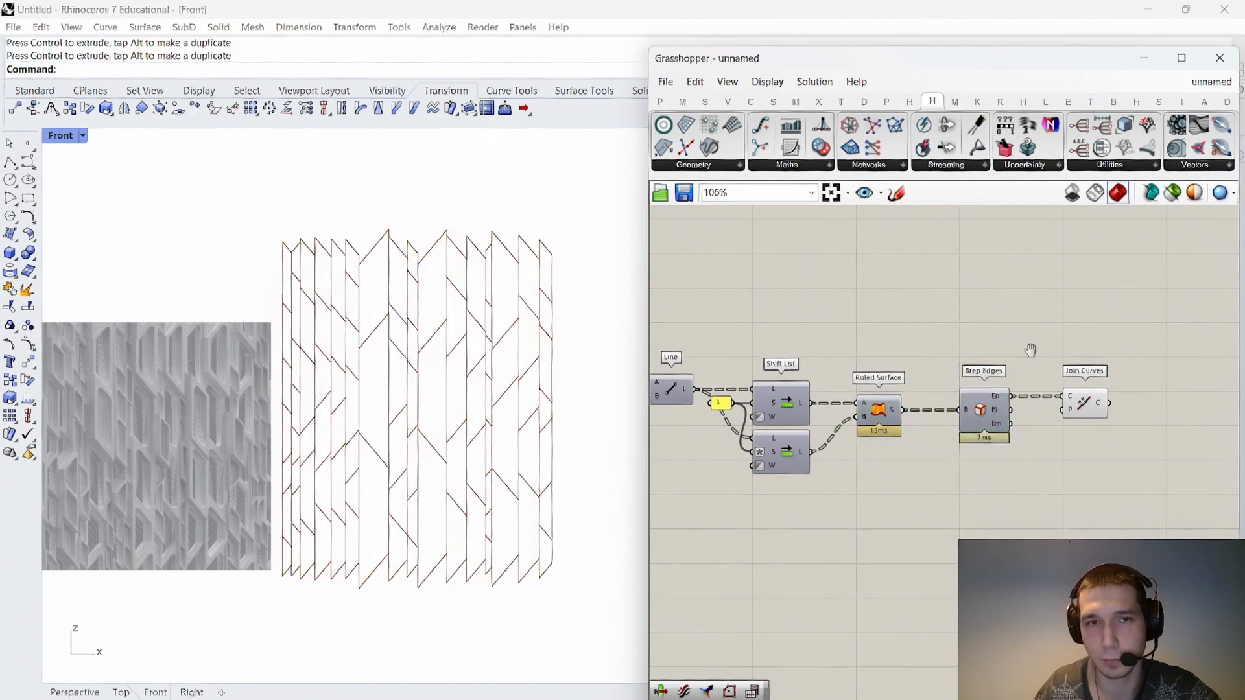
scroll(915, 407, up, 5)
click(913, 408)
right_drag(939, 413, 895, 412)
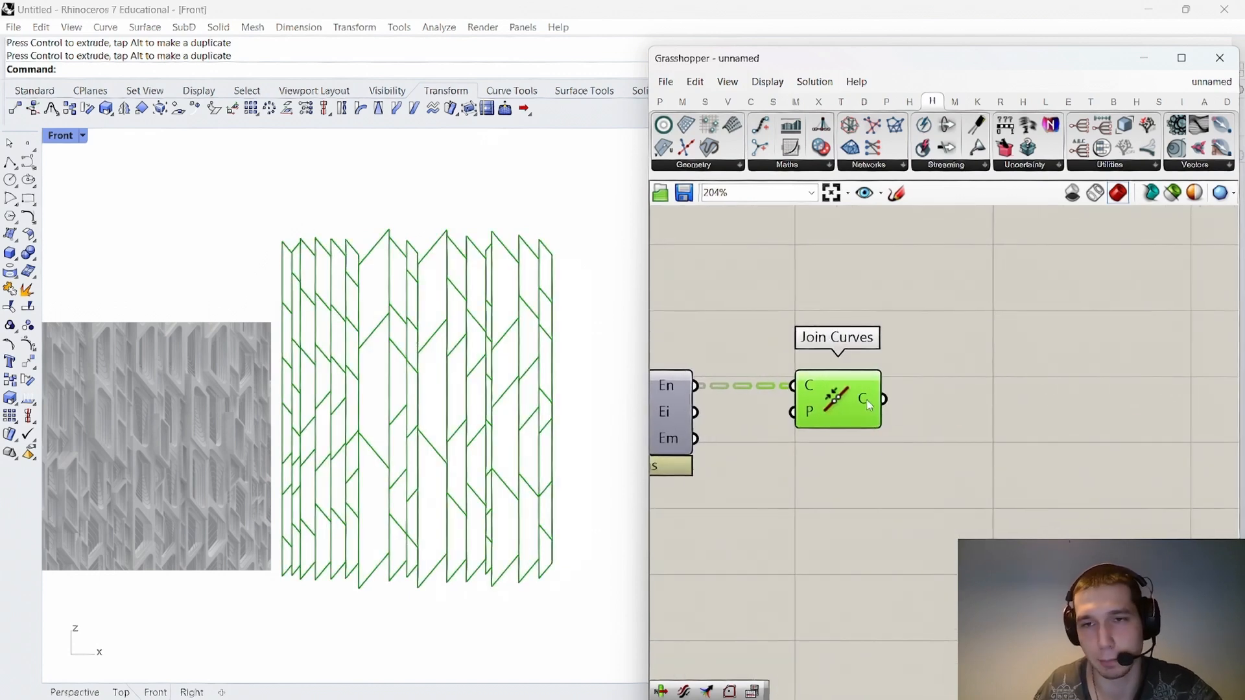
double_click(1026, 393)
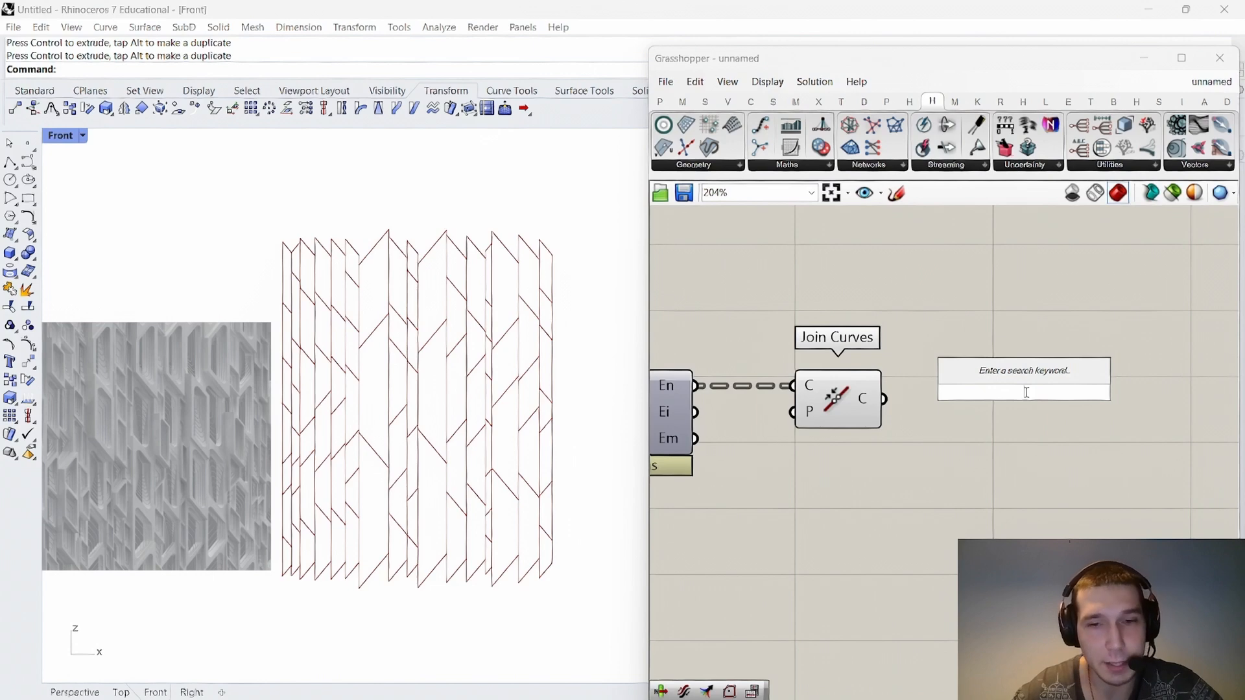
text(offset)
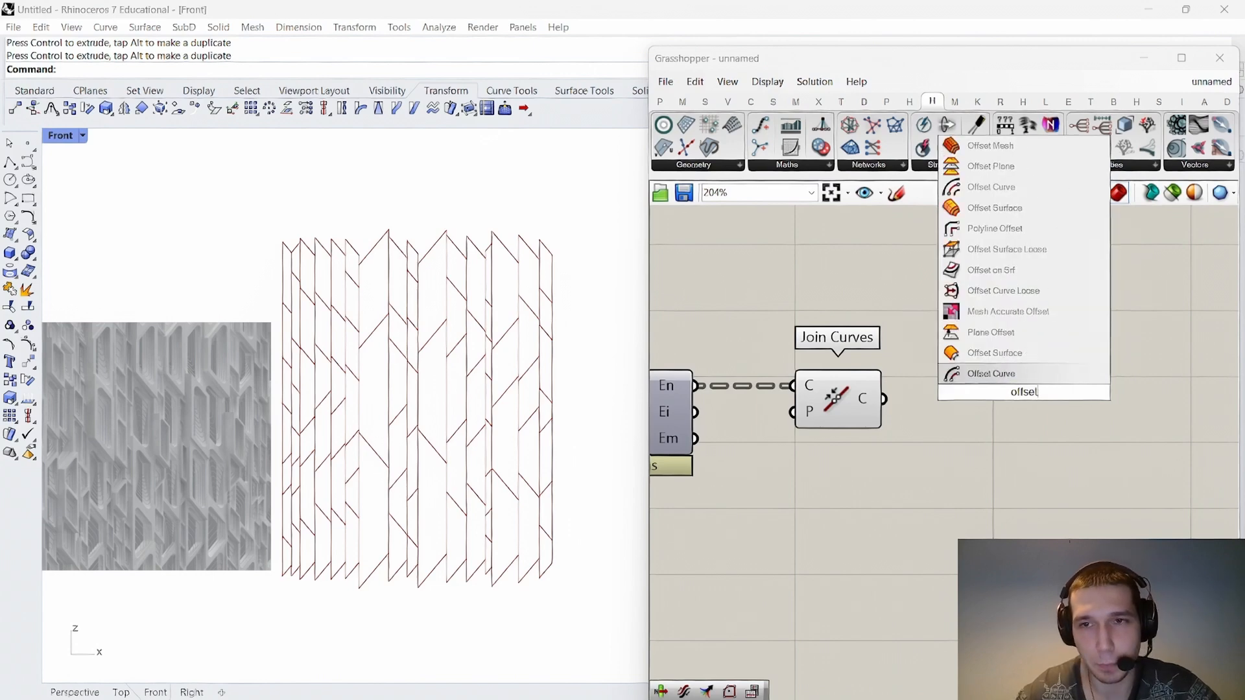
text( curve)
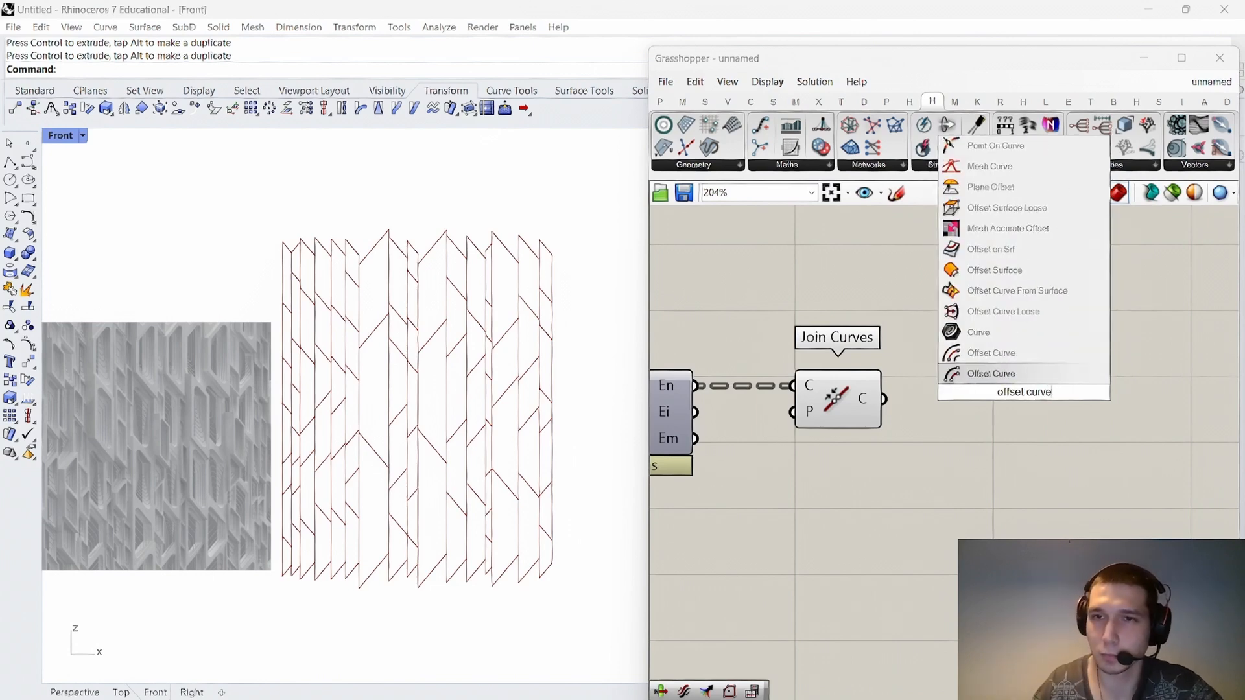
click(1060, 467)
Add a Polyline Offset component, place it some distance away from Join Curves, and select Join Curves.
double_click(1060, 466)
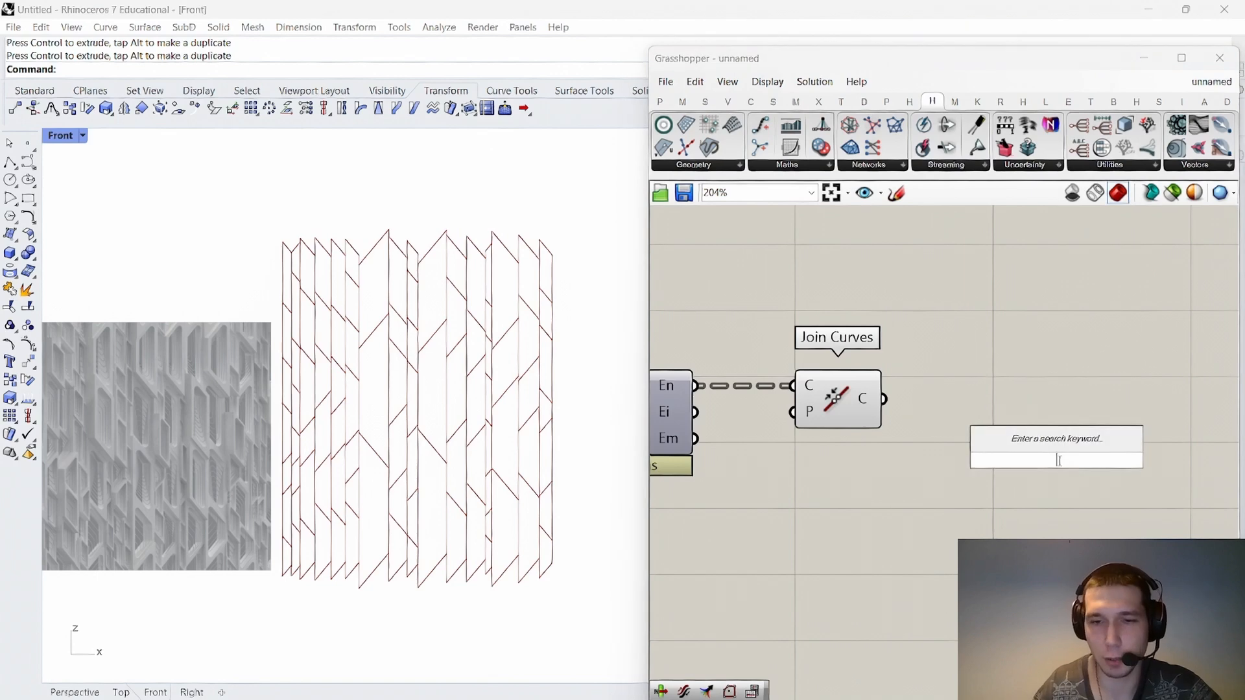
text(offset polyline)
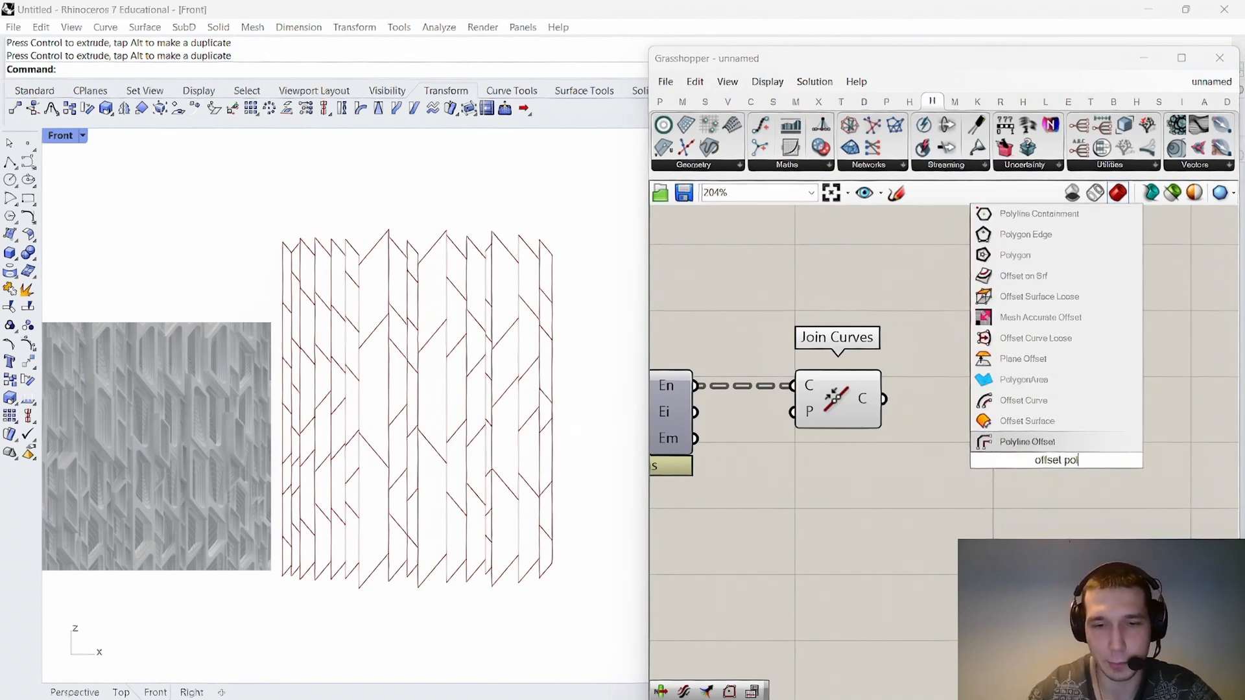
click(1062, 446)
drag(1062, 445, 1117, 457)
click(996, 394)
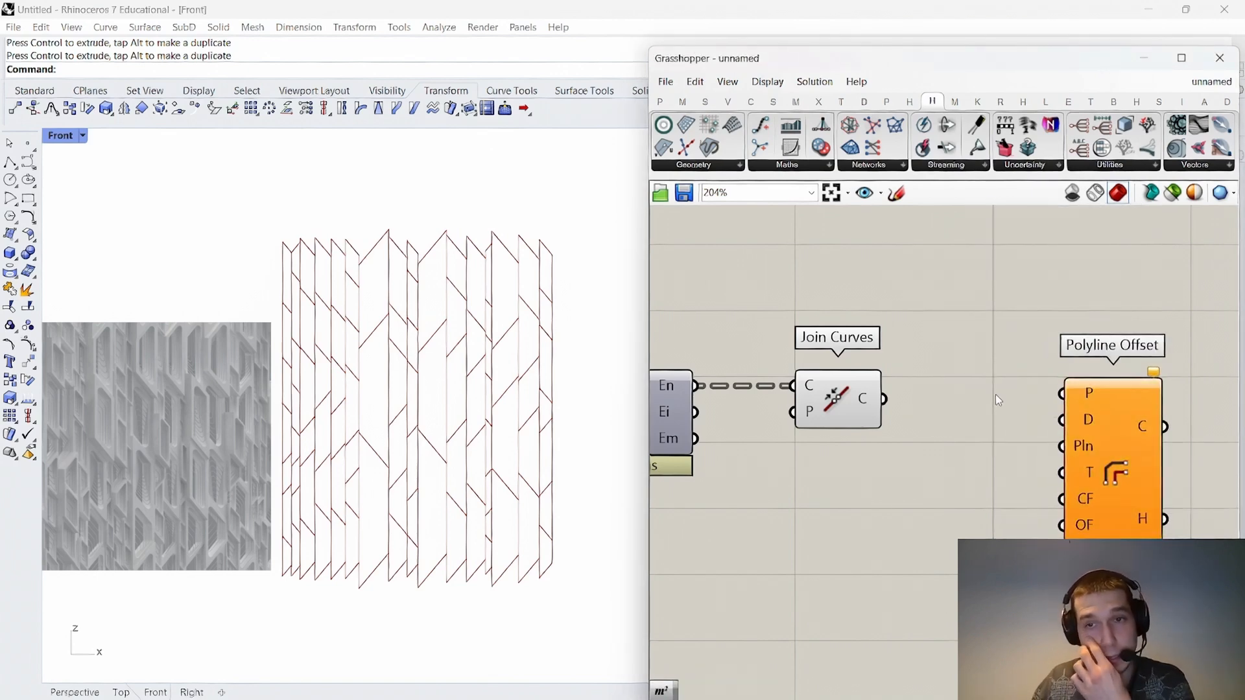
right_drag(995, 394, 962, 389)
drag(1059, 416, 1164, 472)
click(992, 395)
right_drag(992, 395, 958, 405)
click(807, 416)
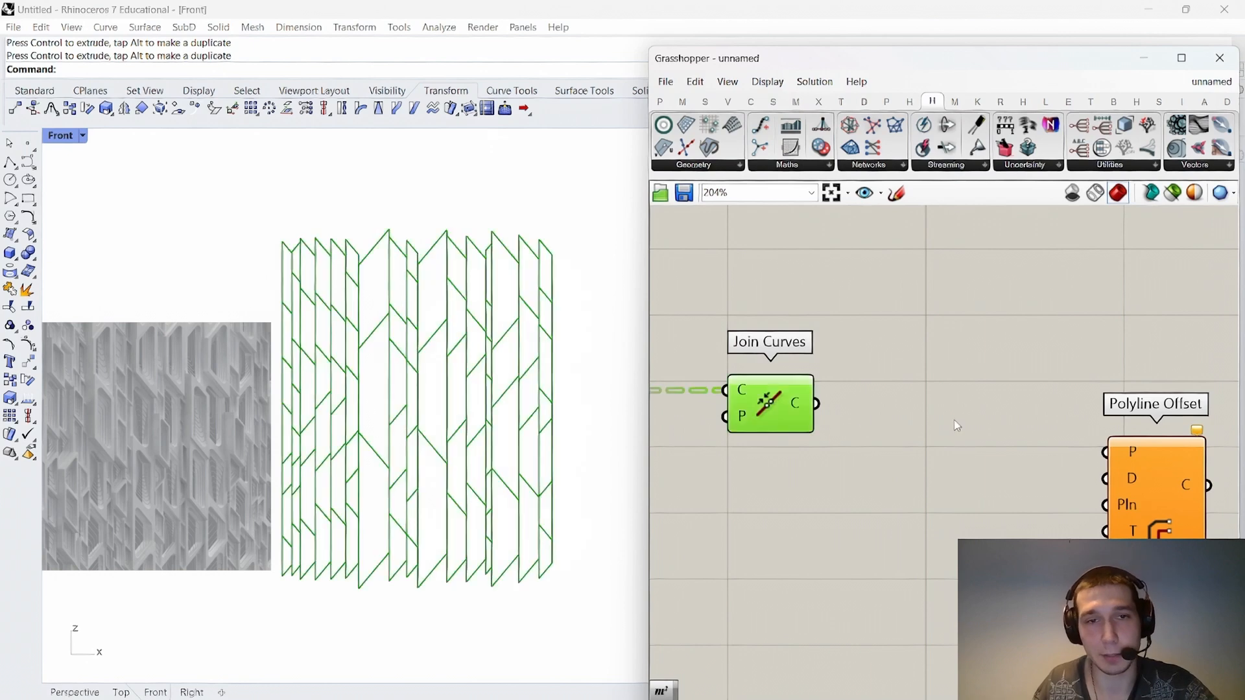
Add a Planar component after Join Curves and connect the joined curves output C to its C input.
double_click(955, 419)
text(planar)
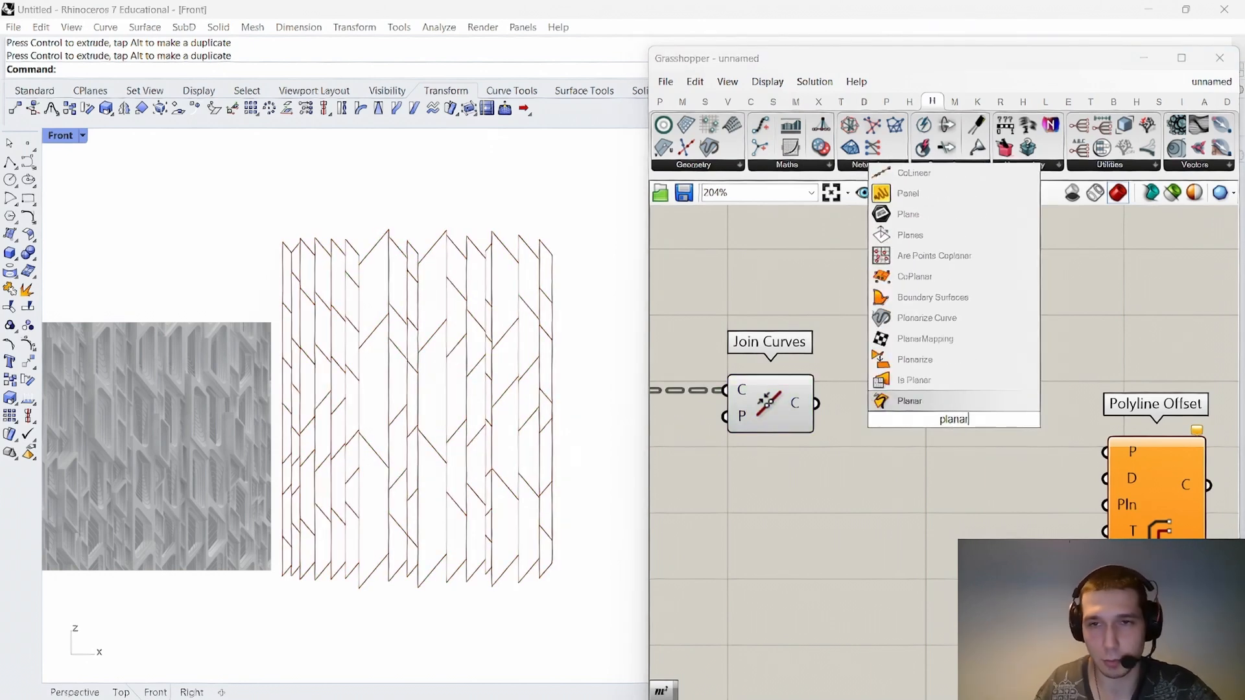
key(Return)
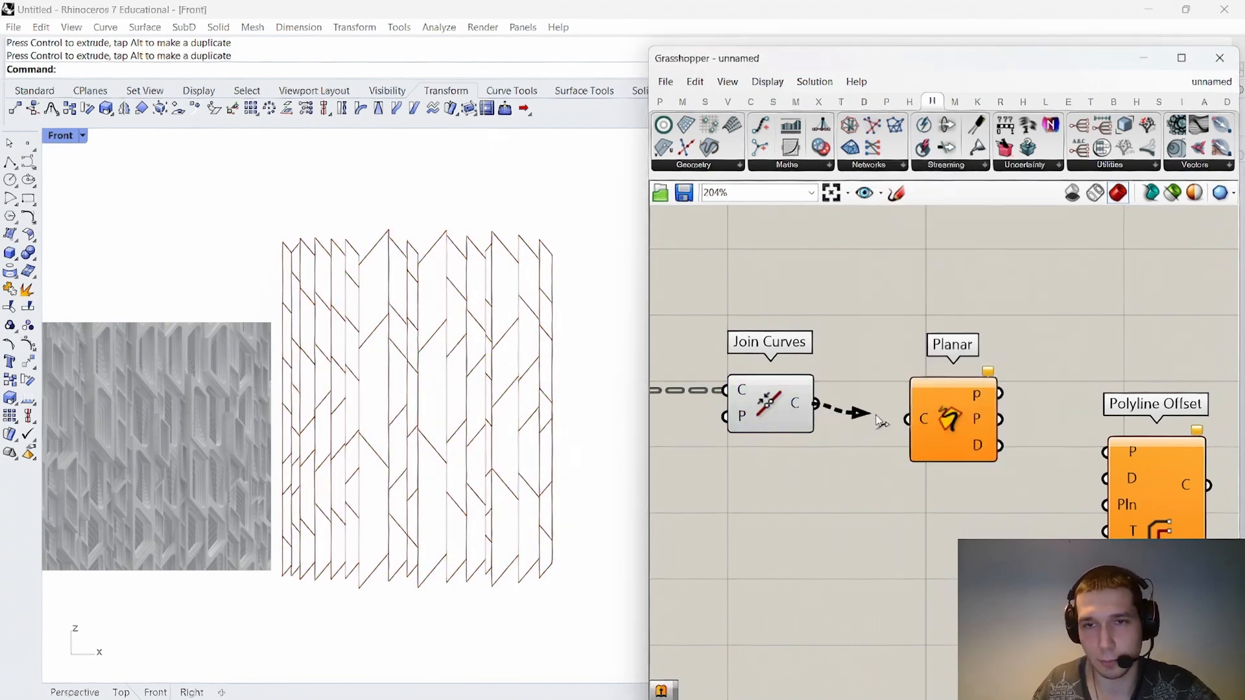
drag(879, 422, 908, 420)
drag(908, 420, 865, 482)
drag(929, 442, 864, 521)
right_drag(938, 468, 900, 446)
click(907, 449)
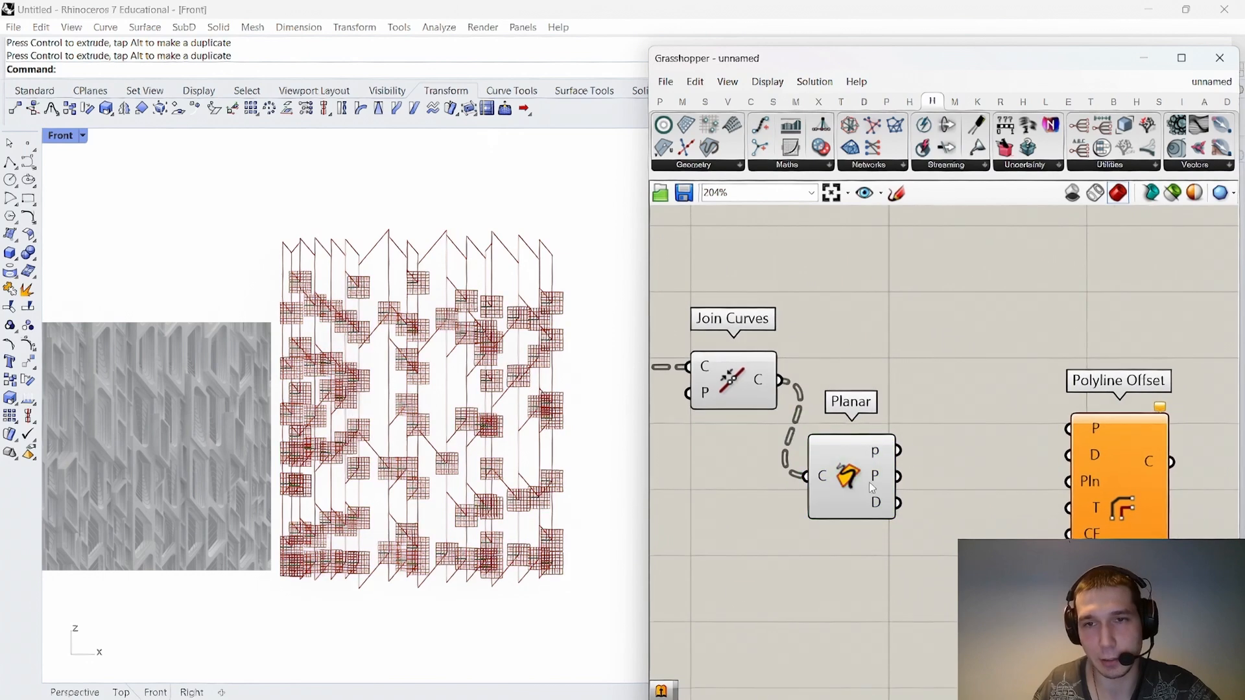
Connect Planar's plane output to the Pln input of Polyline Offset and the Join Curves output C to its P input.
drag(892, 483, 1089, 476)
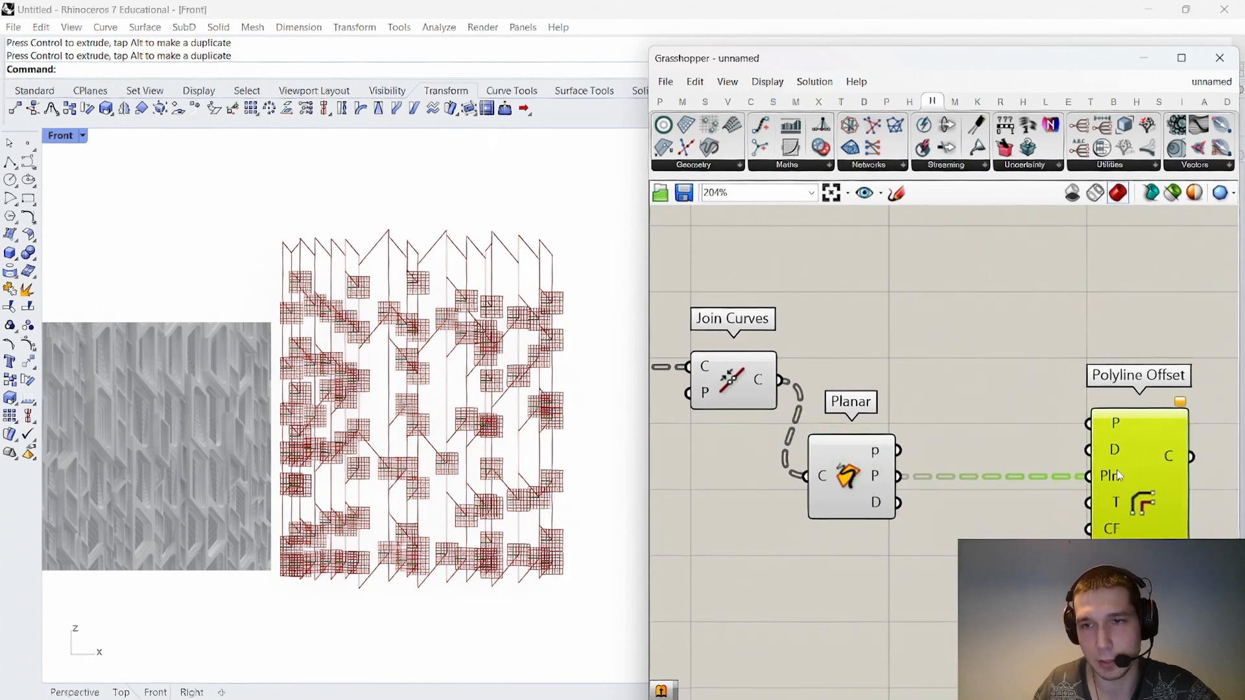
click(1033, 426)
right_drag(1032, 426, 981, 417)
drag(733, 371, 1037, 416)
drag(1078, 424, 1073, 380)
drag(815, 442, 895, 398)
click(924, 349)
scroll(924, 348, down, 4)
right_drag(924, 348, 909, 357)
scroll(973, 390, up, 2)
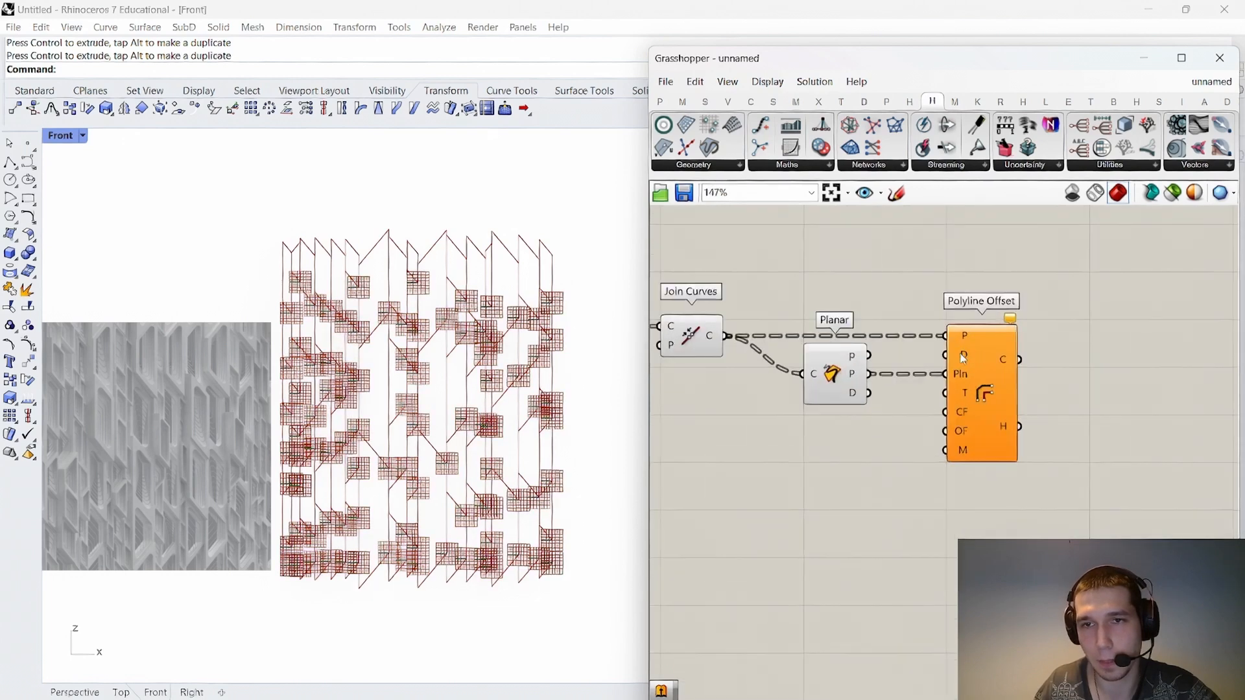
Examine the upstream Split Tree and Division components and the column outlines to find a suitable source for the offset distance.
scroll(967, 397, down, 10)
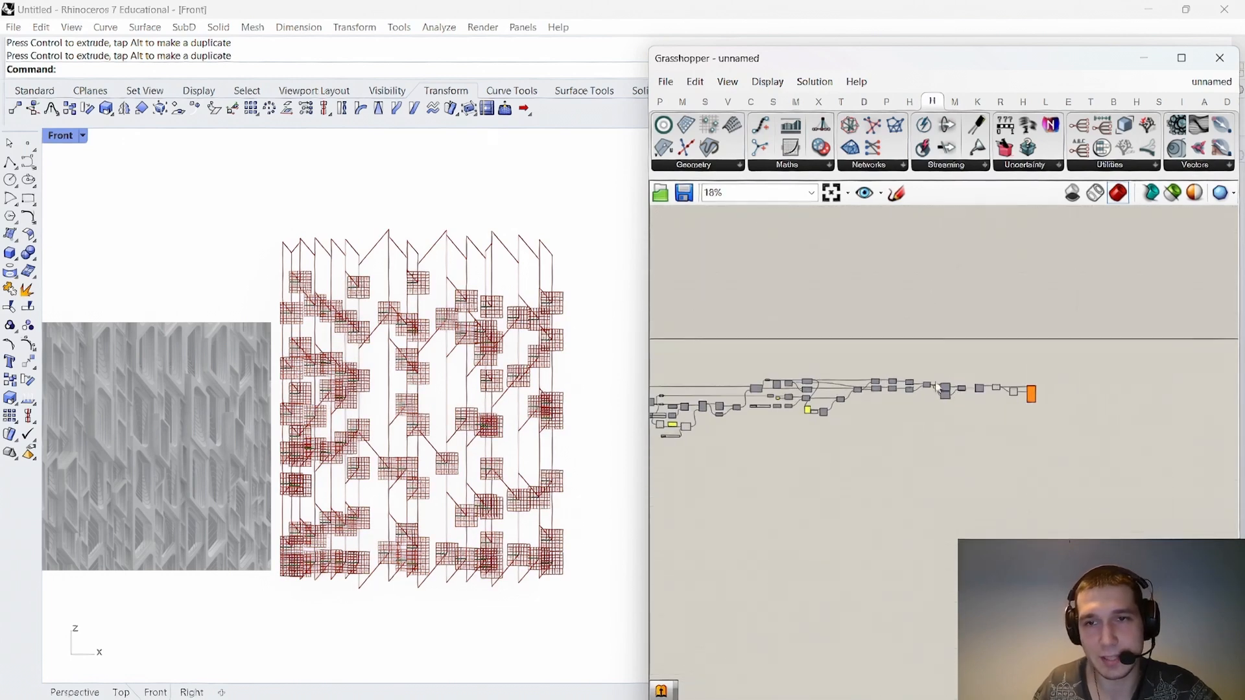
scroll(938, 388, up, 8)
click(857, 327)
right_drag(857, 327, 1082, 324)
scroll(970, 377, down, 2)
scroll(764, 400, up, 2)
right_drag(764, 399, 1010, 394)
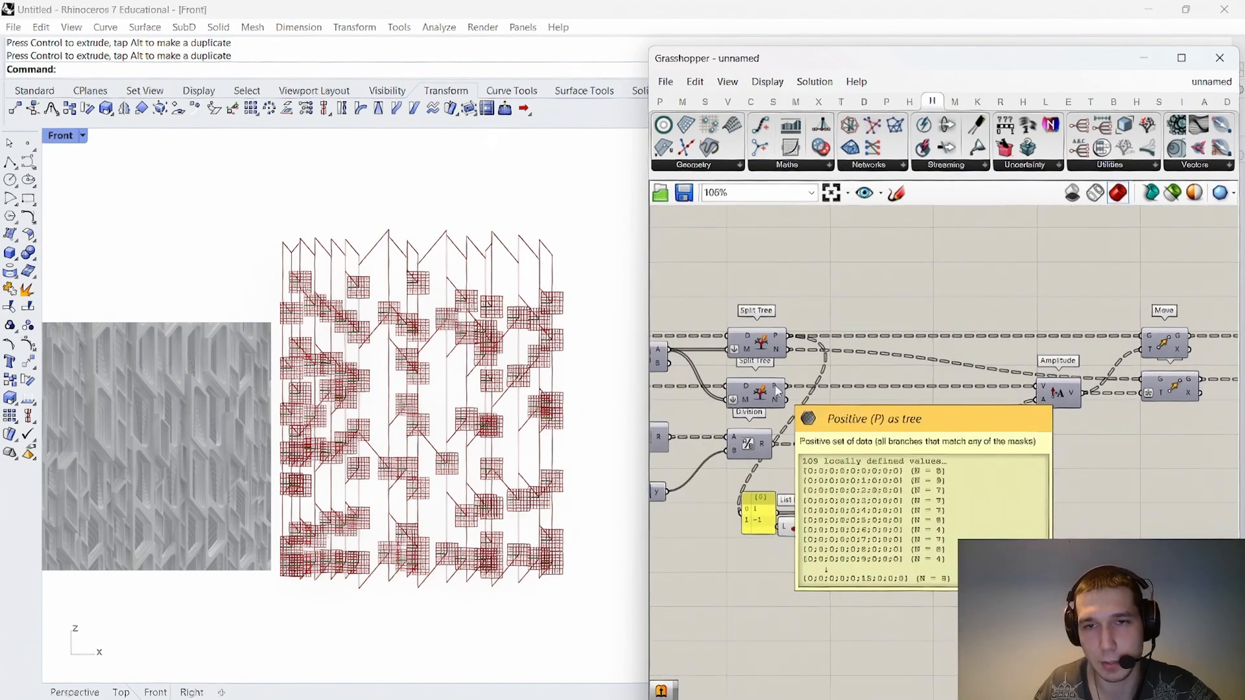
right_drag(815, 511, 1034, 460)
scroll(1034, 415, up, 2)
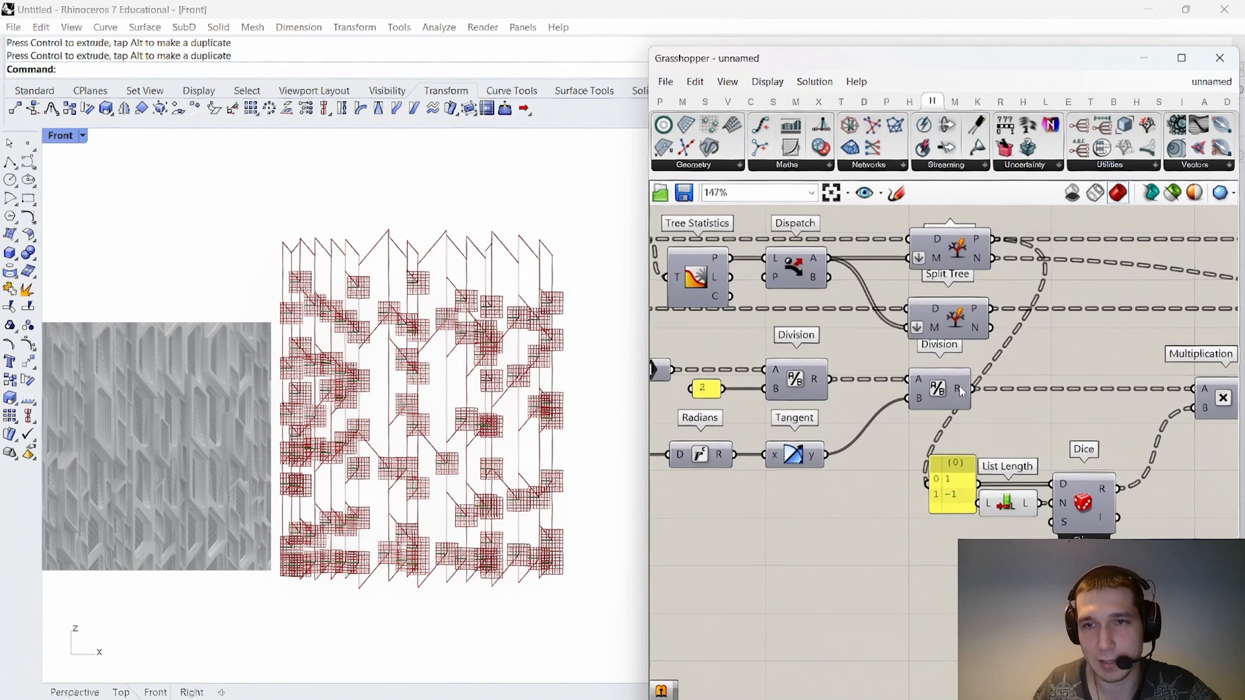
scroll(493, 267, up, 1)
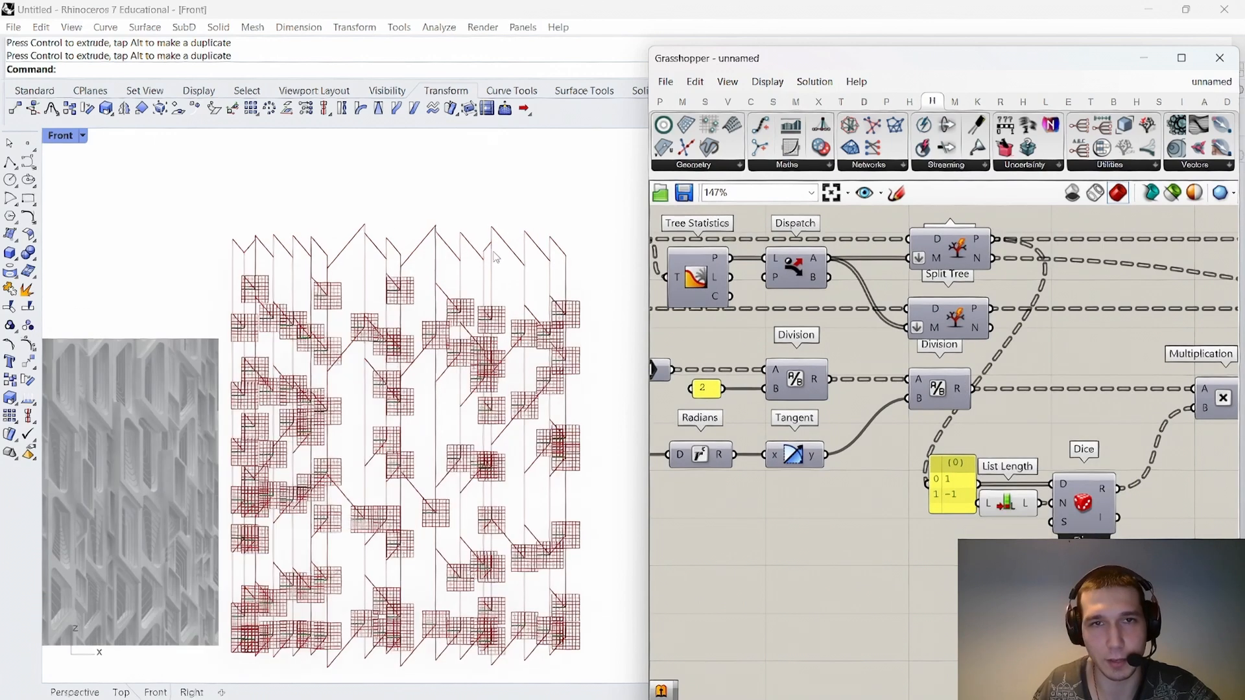
right_drag(784, 394, 852, 400)
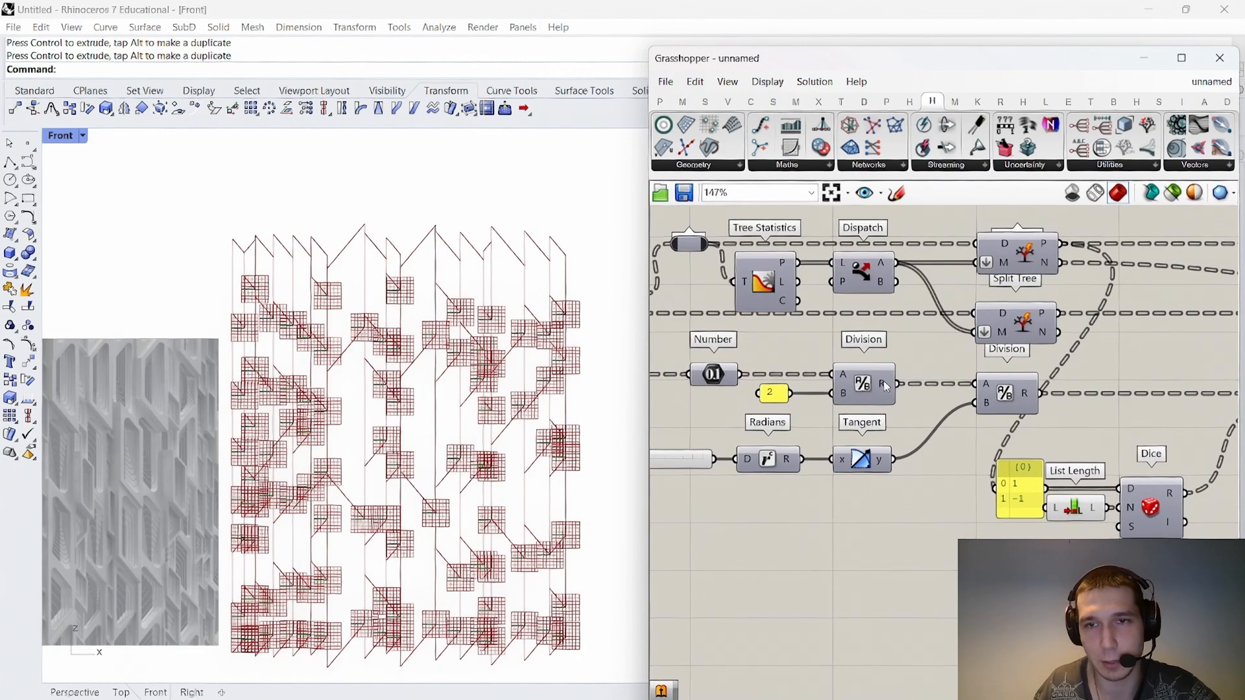
scroll(478, 292, up, 2)
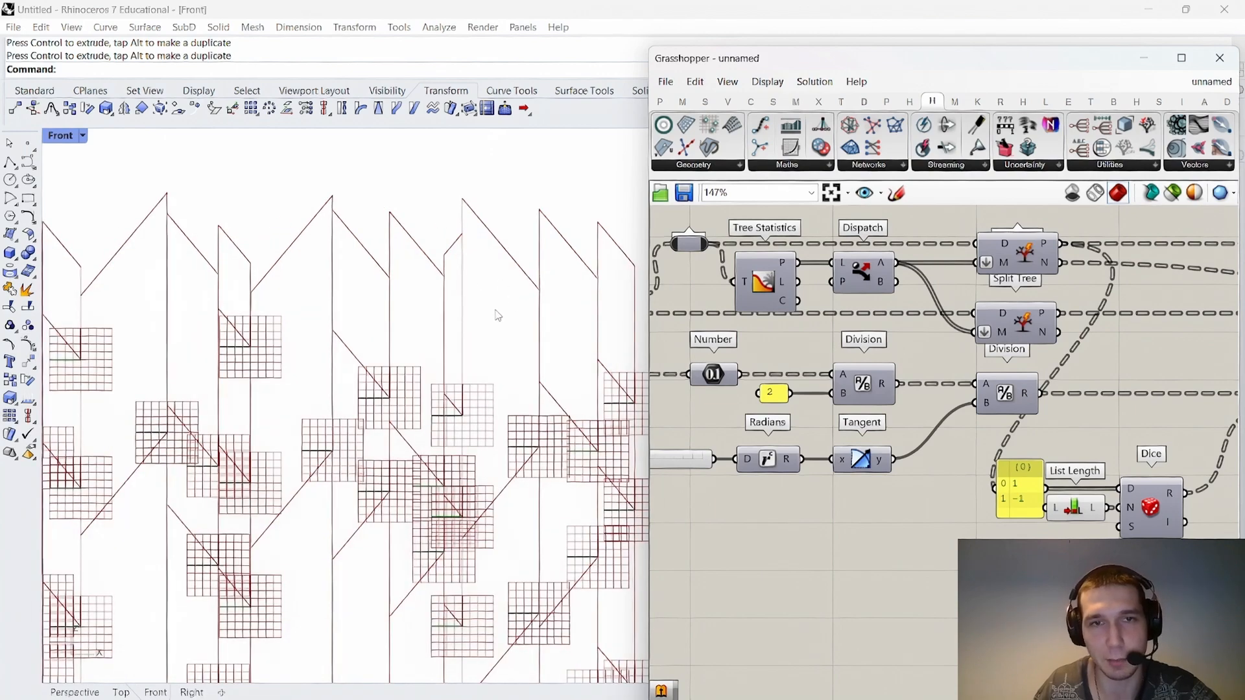
Add a Multiplication component, connect the result of the divide-by-2 Division to its A input, and place it beneath Polyline Offset.
right_drag(993, 532, 947, 473)
double_click(909, 520)
text(multip)
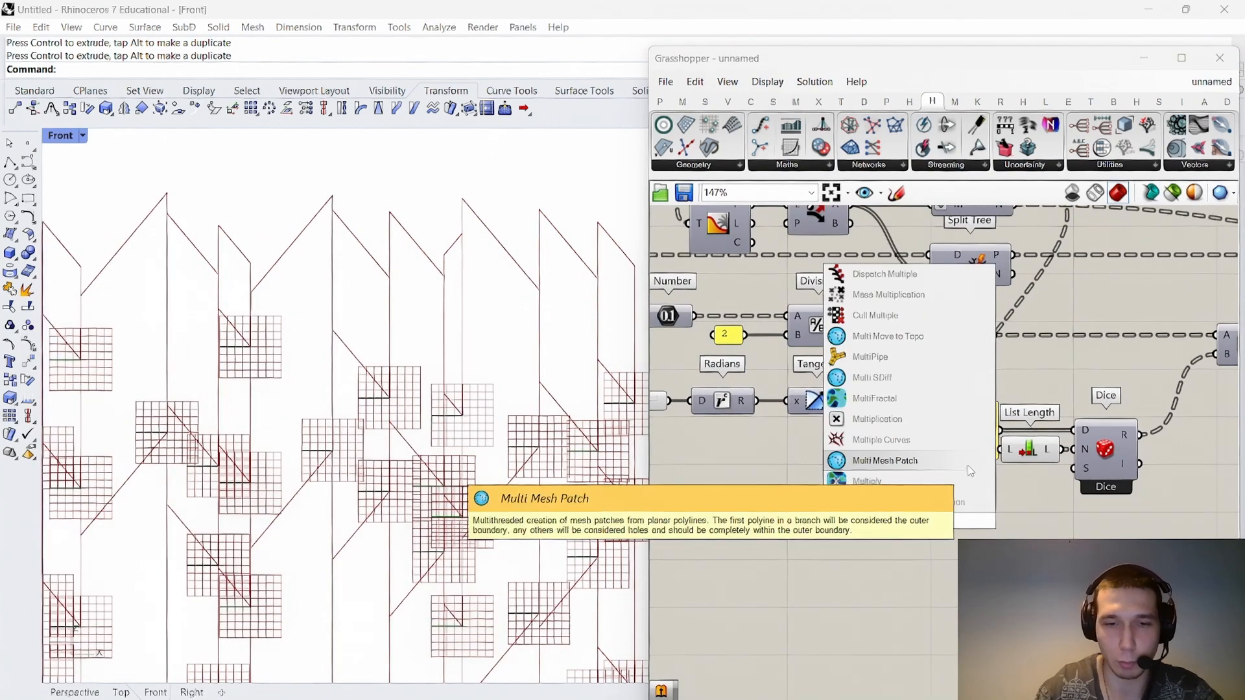
text(lcial)
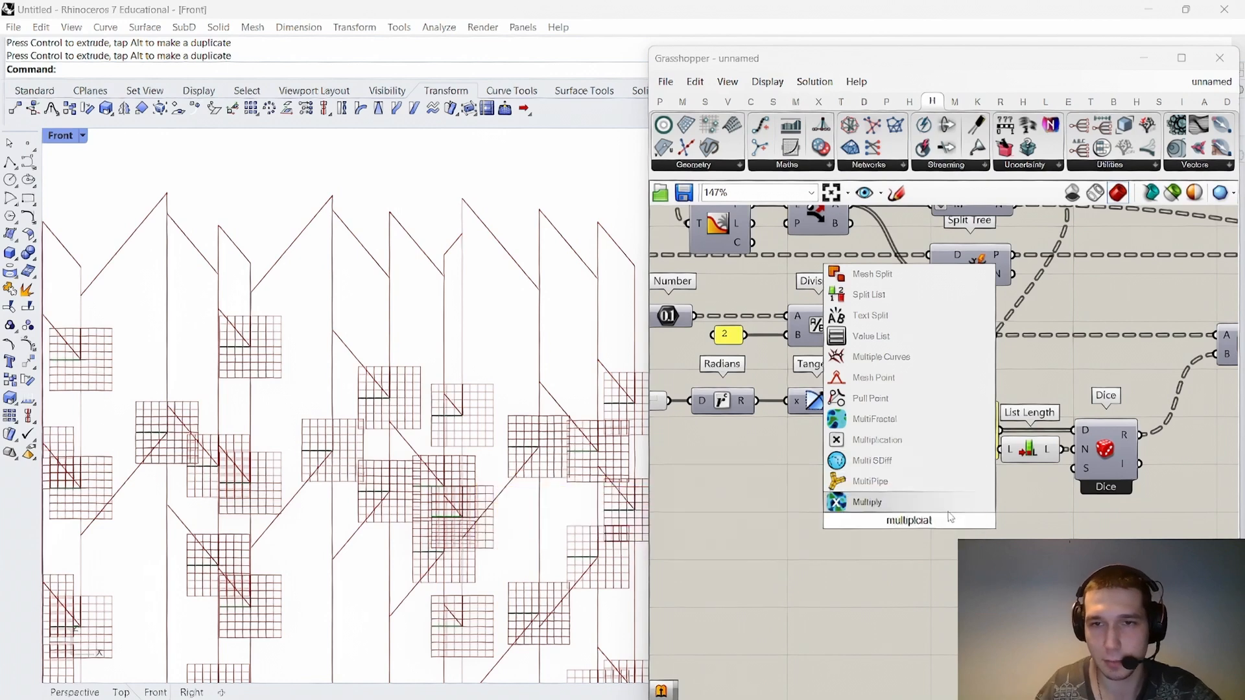
click(908, 441)
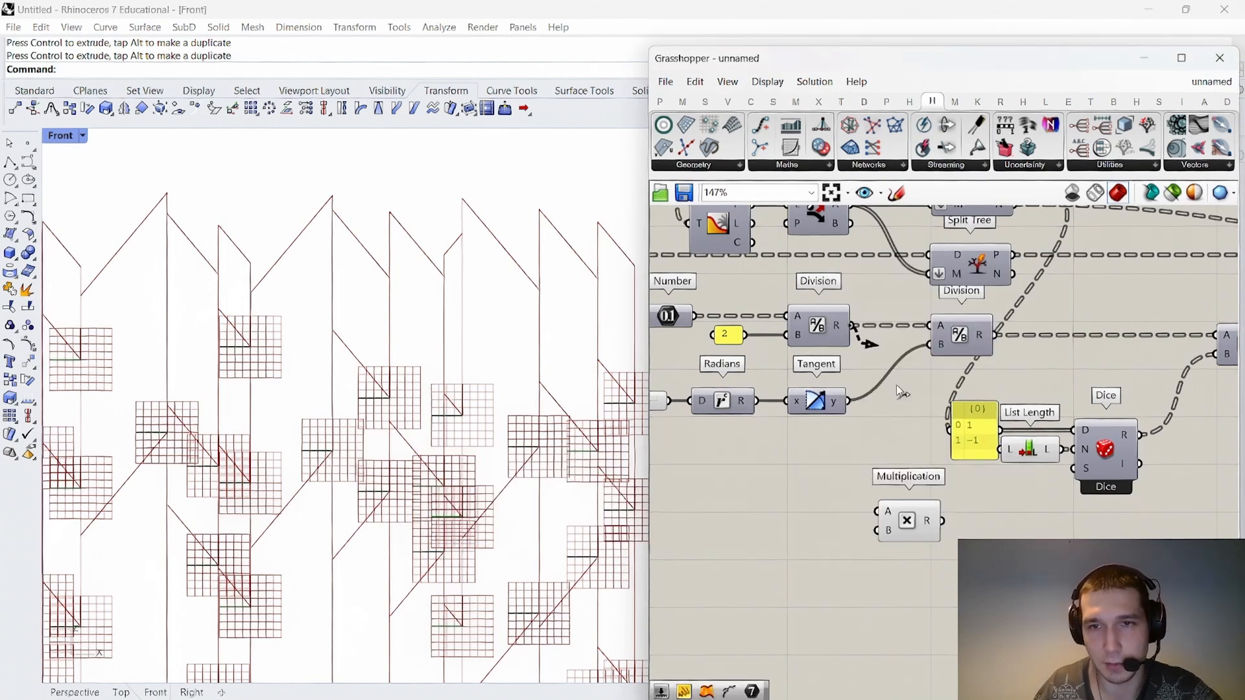
drag(897, 387, 1114, 482)
scroll(822, 478, down, 8)
scroll(1114, 477, up, 5)
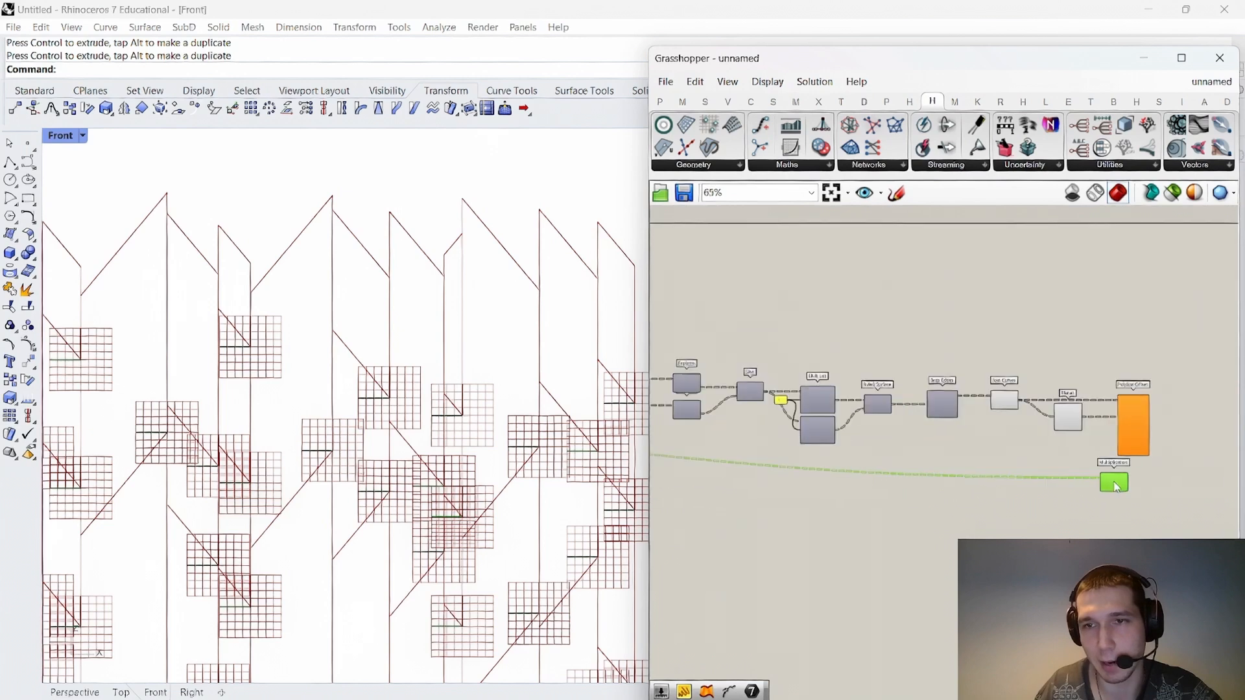
Add a number slider, connect it to the B input of the new Multiplication, and set it to 0.50.
scroll(951, 492, up, 4)
double_click(876, 486)
text(0)
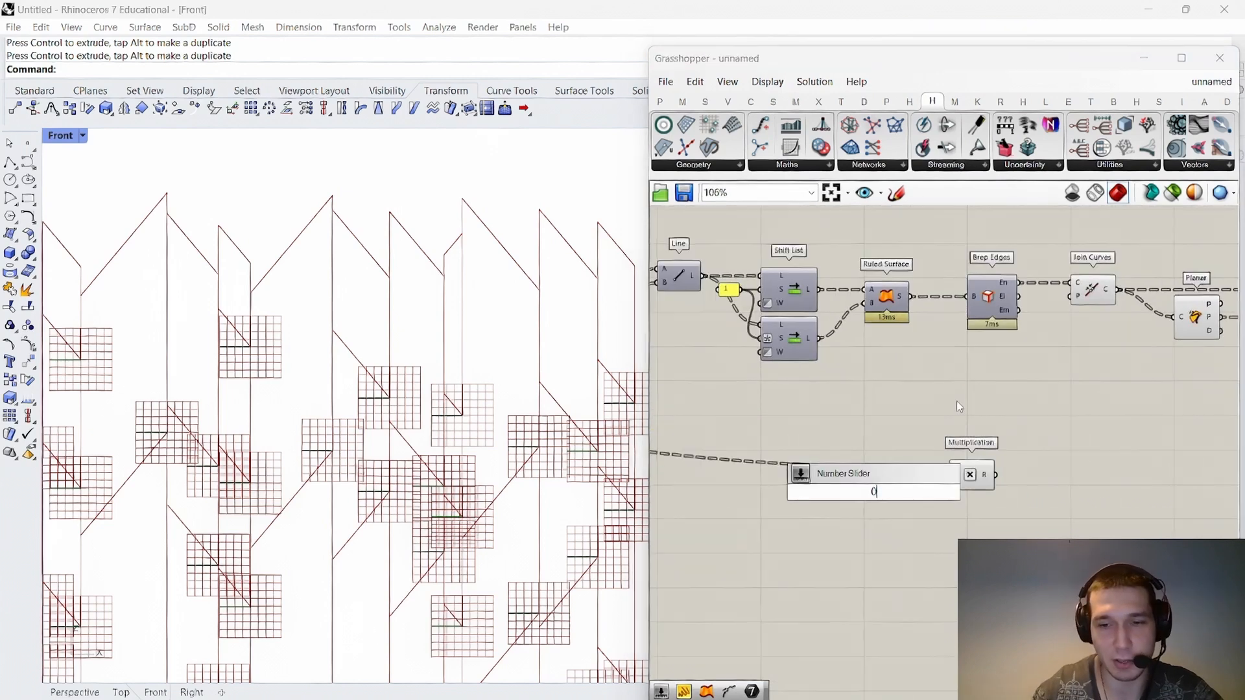
text(.25)
key(Return)
scroll(914, 508, up, 3)
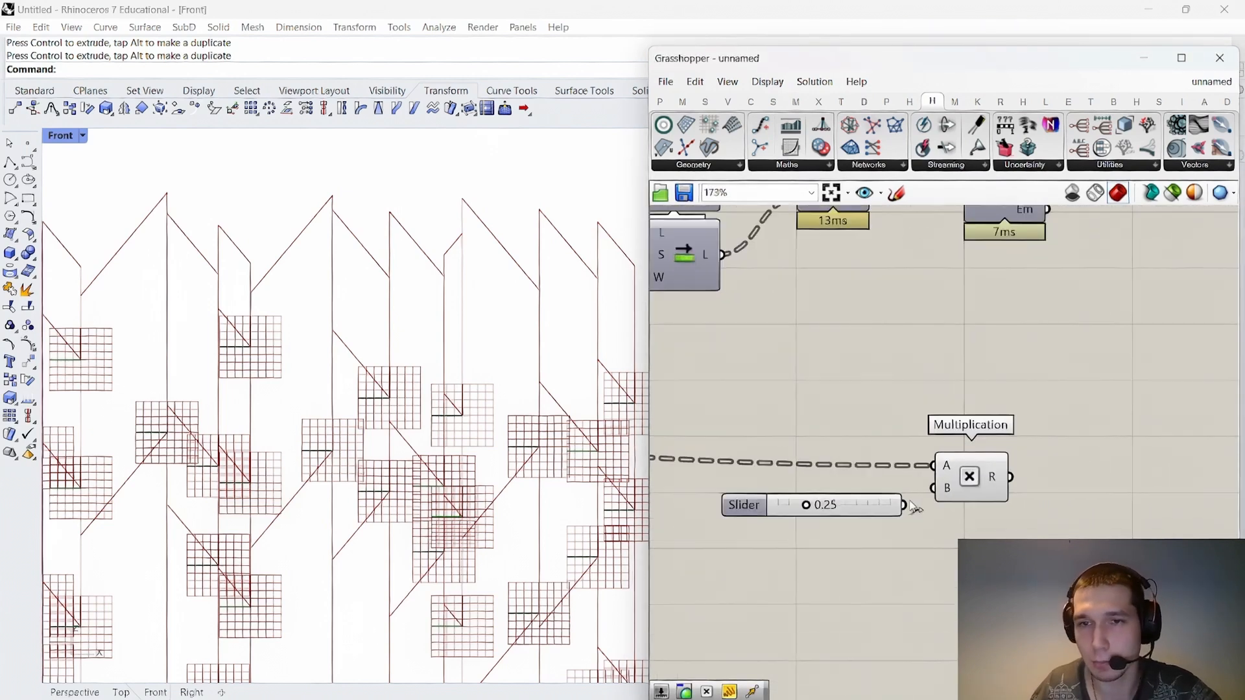
drag(905, 505, 944, 488)
drag(967, 485, 970, 502)
double_click(827, 504)
click(827, 503)
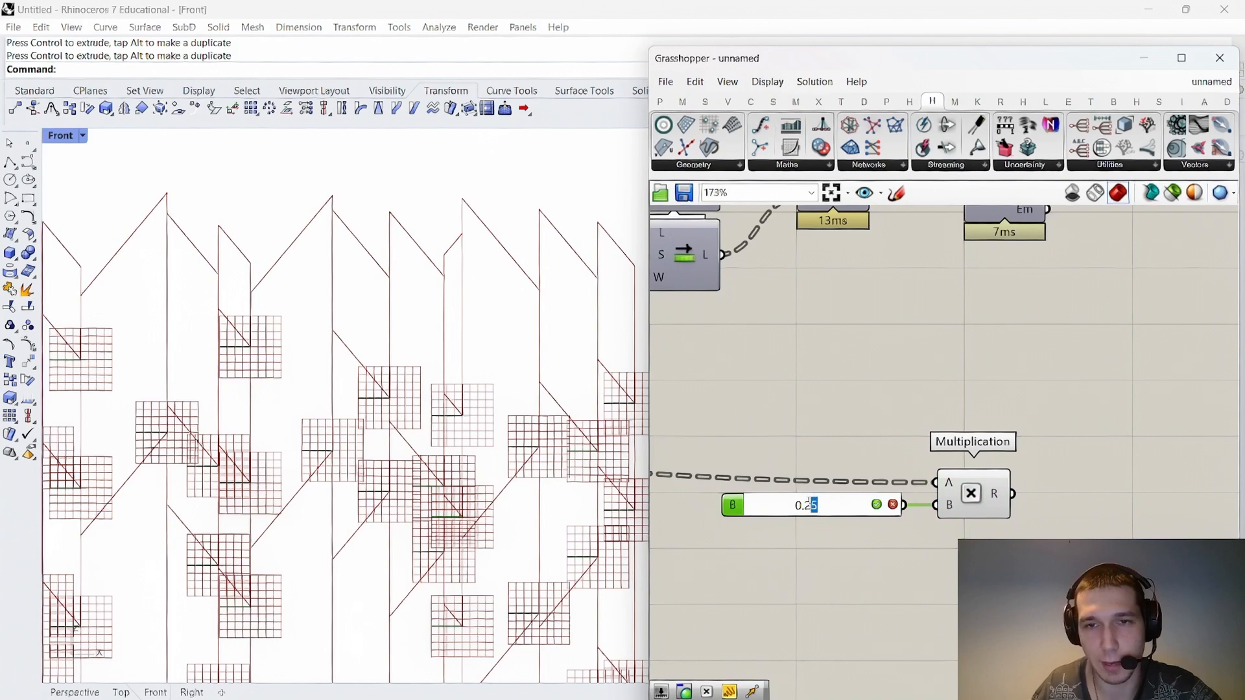
click(876, 504)
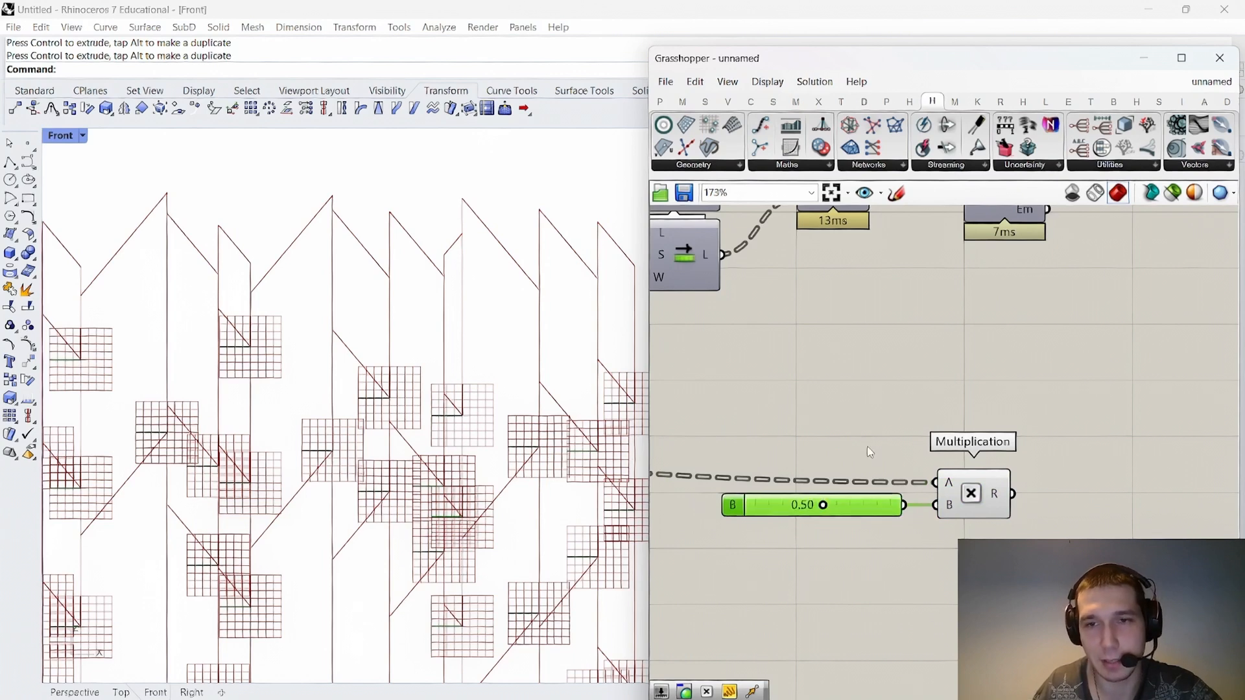
Move the Multiplication component together with its slider beneath the Shift List components.
scroll(965, 488, down, 3)
drag(1019, 528, 783, 491)
scroll(962, 488, down, 1)
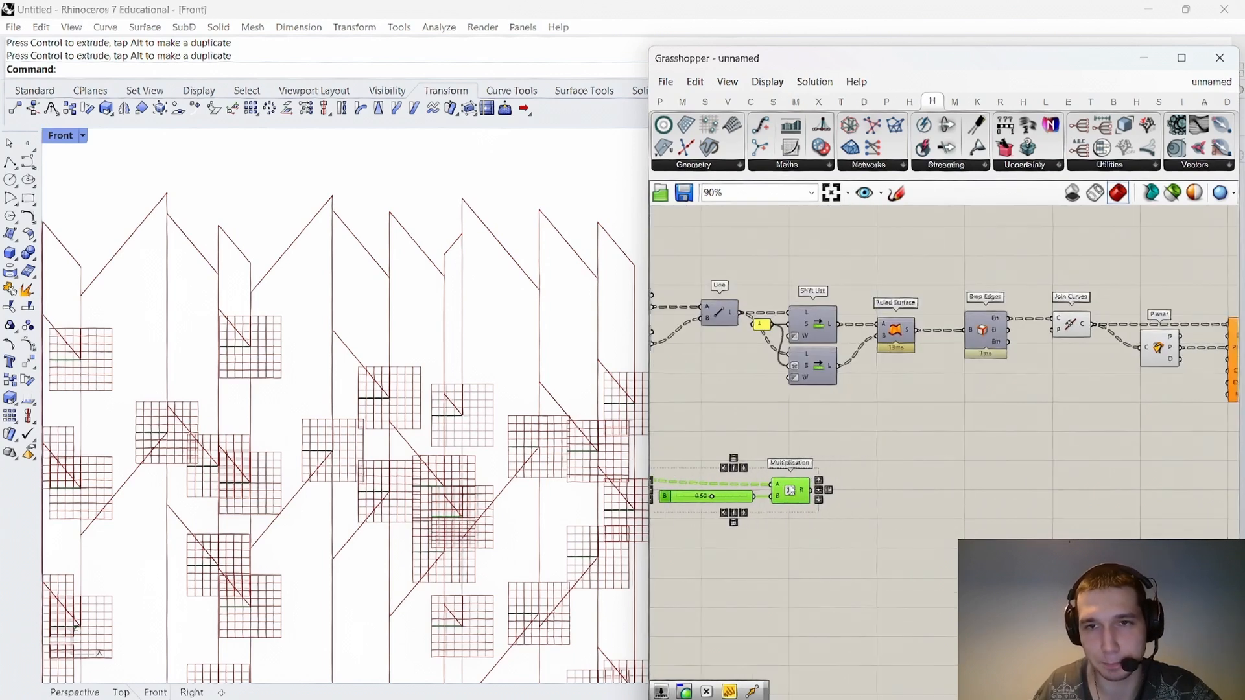
click(819, 433)
mouse_move(829, 424)
right_down()
mouse_move(895, 419)
mouse_move(826, 431)
right_up()
right_drag(1091, 384, 923, 387)
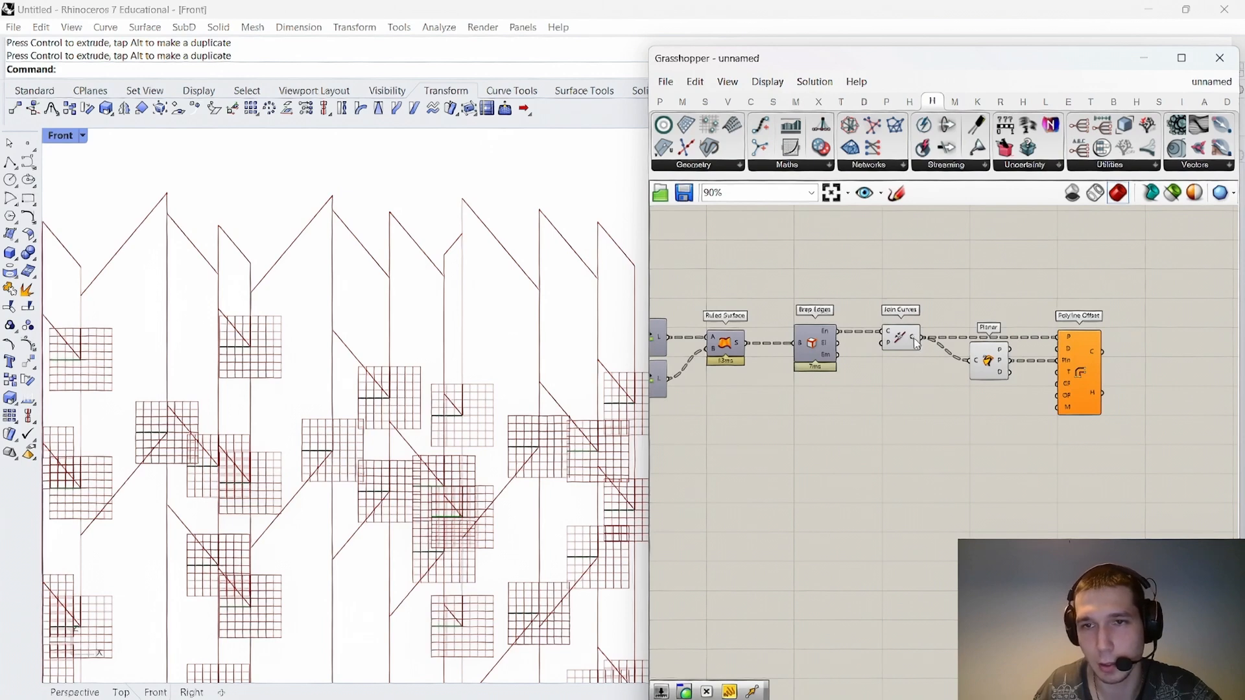
Add a Duplicate Data component beside Multiplication and connect the multiplication result R to its D input.
mouse_move(916, 342)
scroll(917, 342, down, 1)
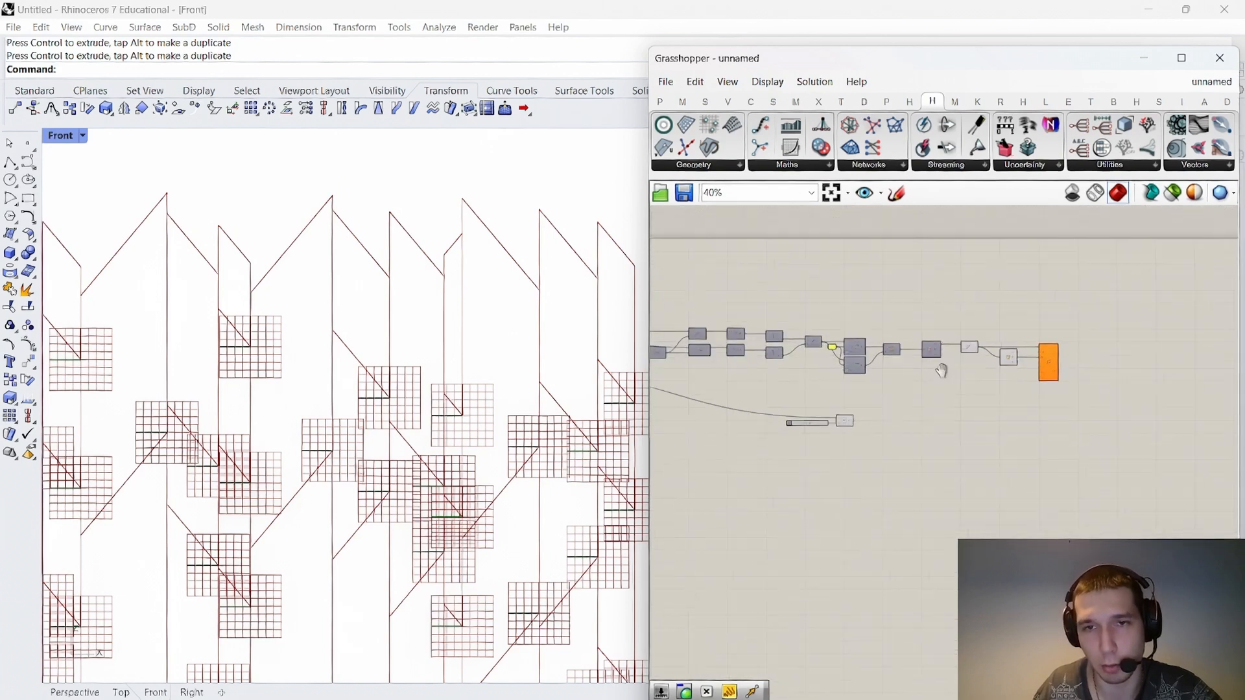
right_drag(766, 384, 908, 373)
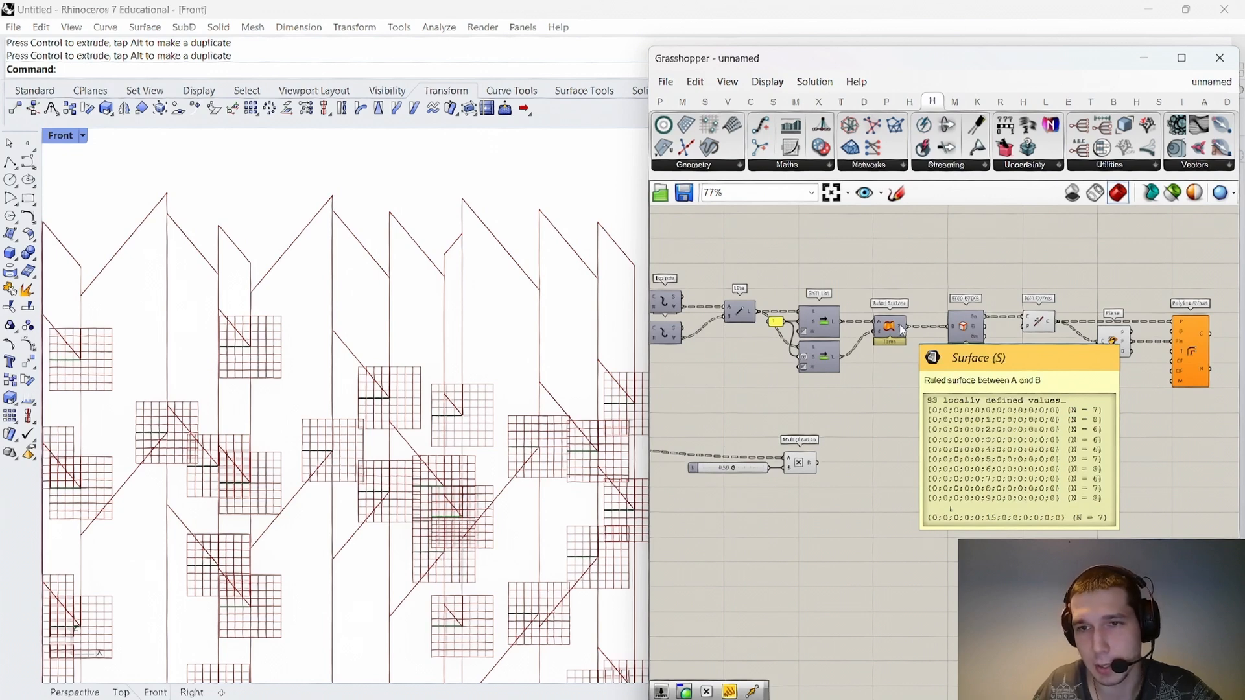
double_click(905, 381)
text(duplicate)
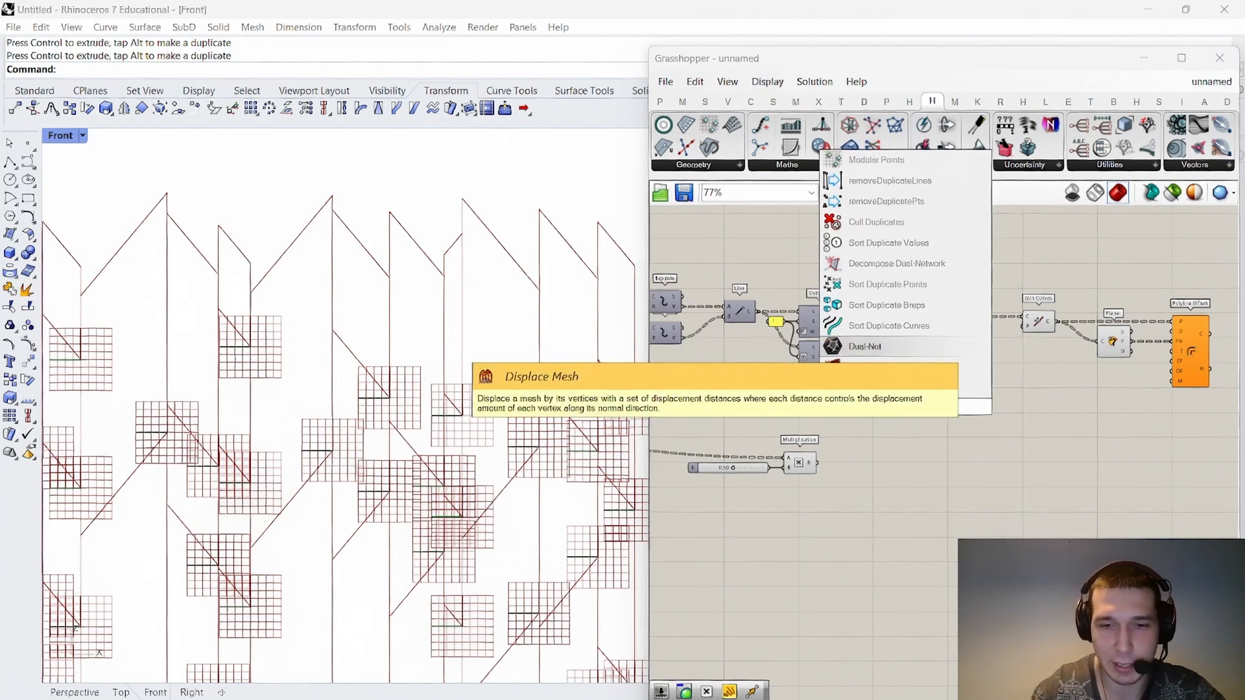
text( data)
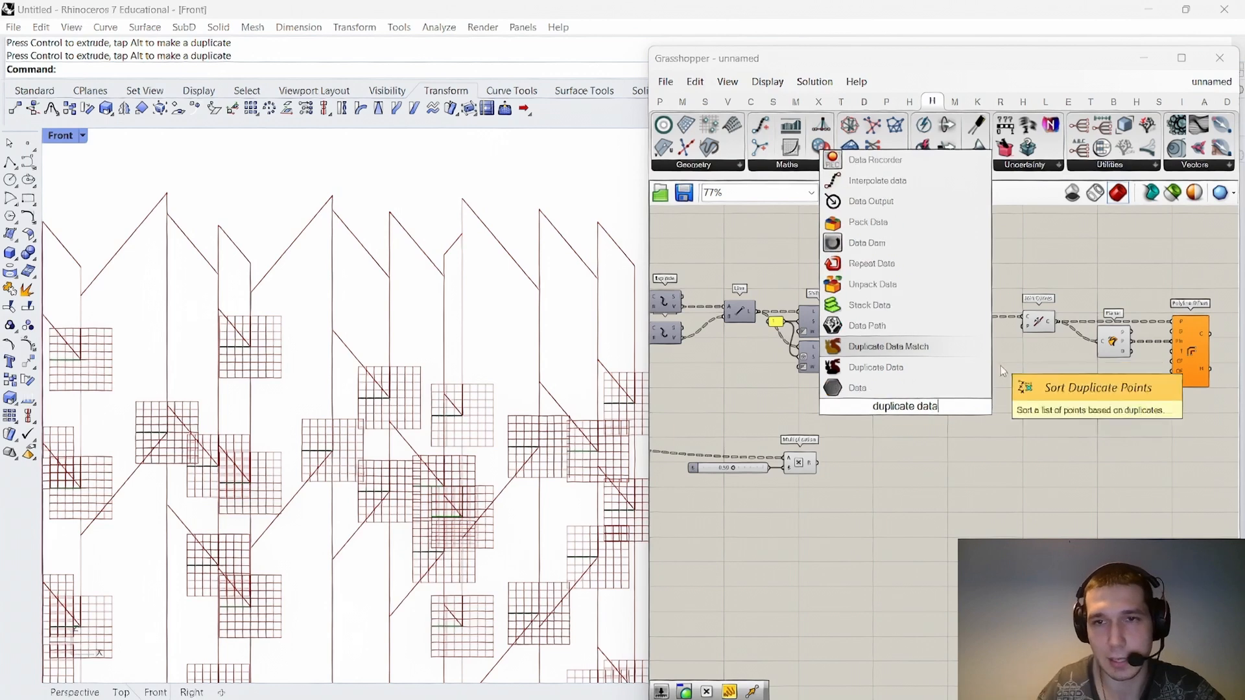
click(912, 369)
scroll(836, 435, up, 2)
scroll(833, 434, up, 1)
drag(811, 474, 1012, 500)
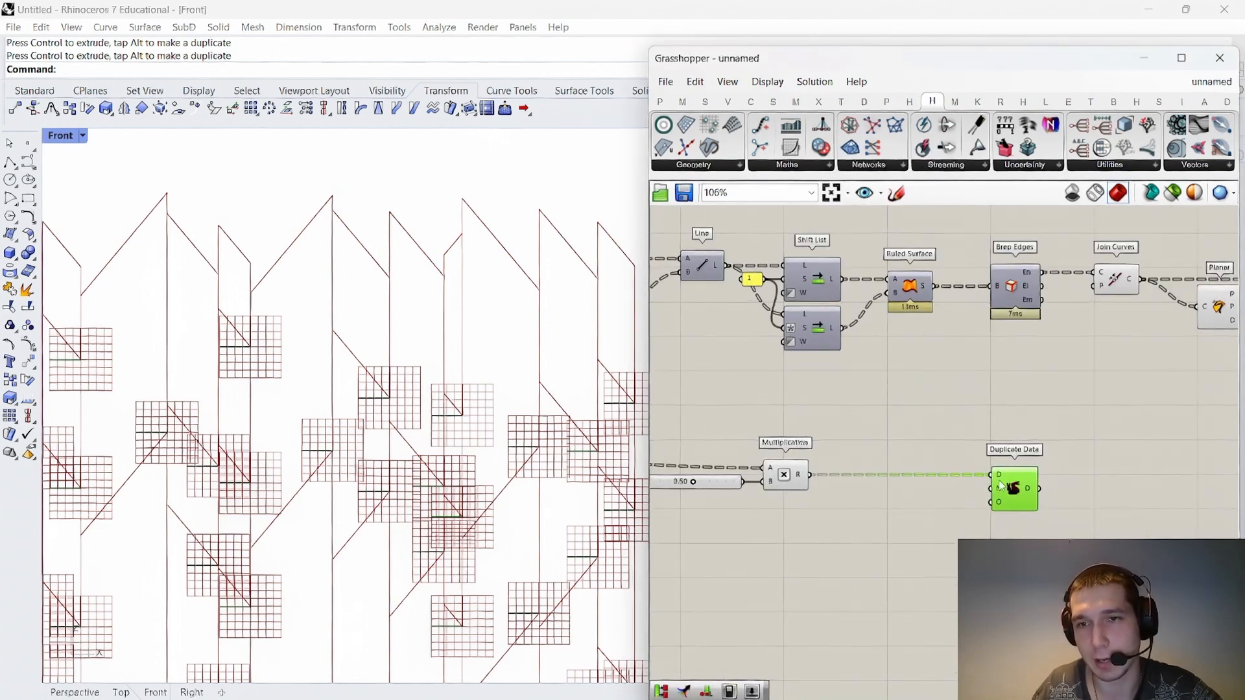
Add a List Length component, feed it the Ruled Surface output S, and connect its result to the N input of Duplicate Data.
double_click(952, 413)
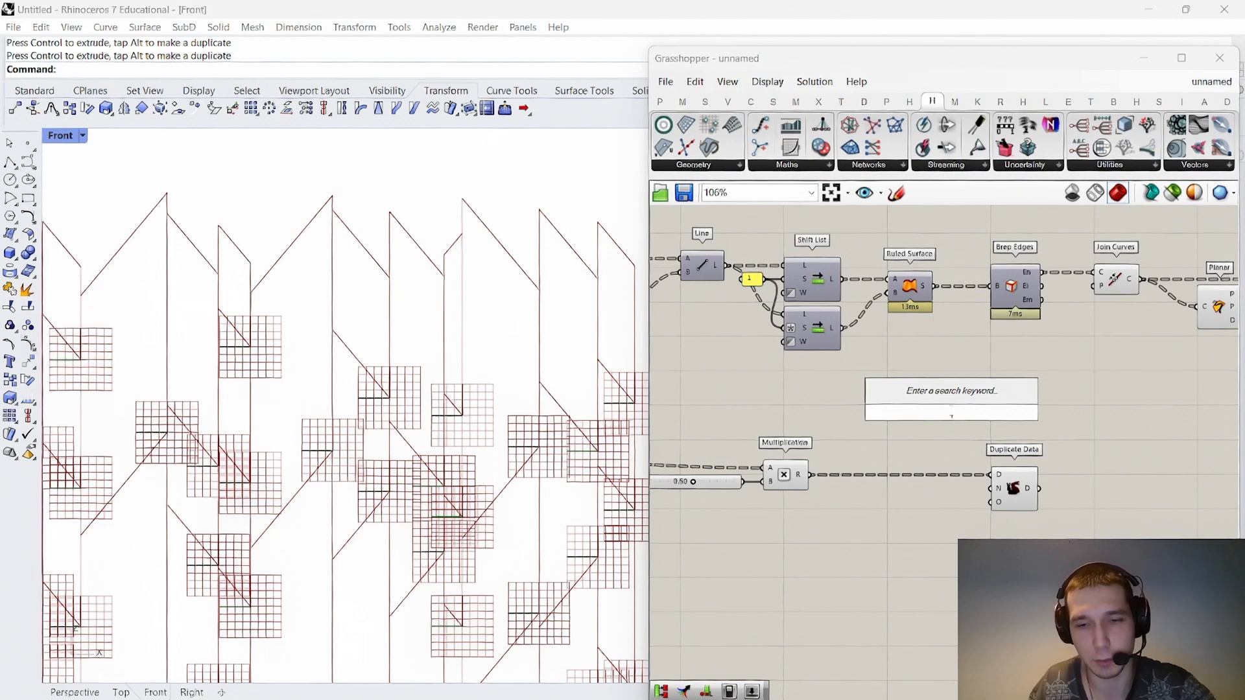
text(i)
key(BackSpace)
text(li)
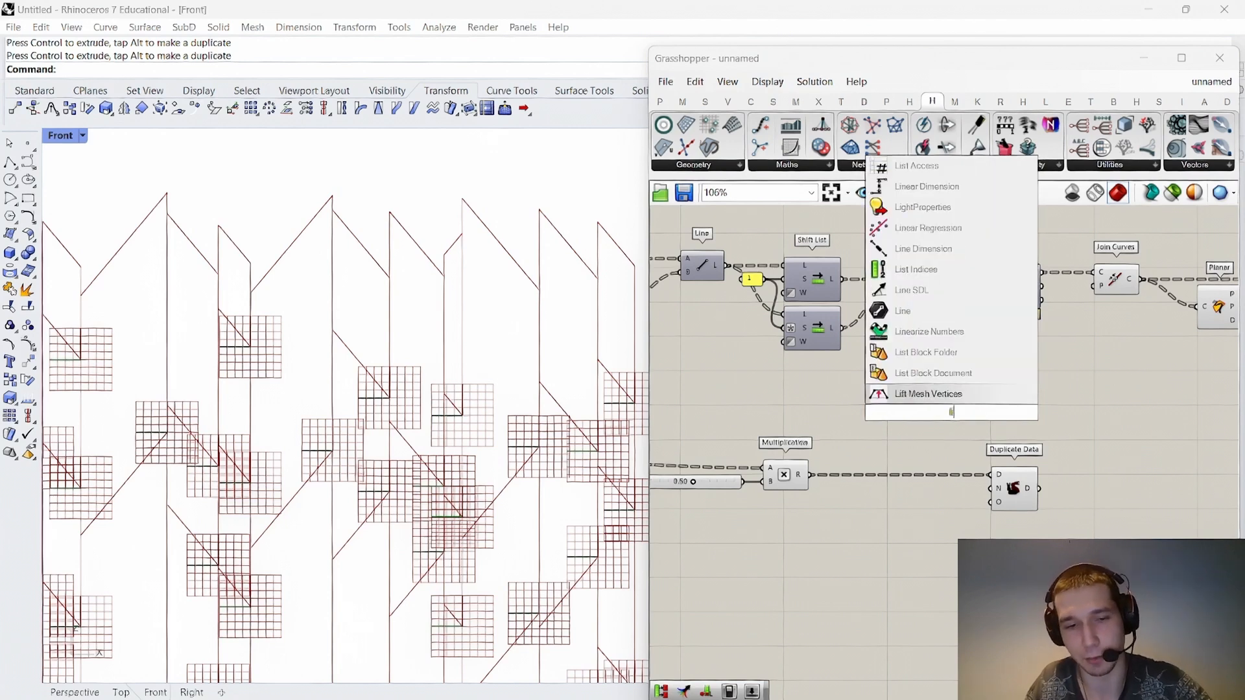
text(st length)
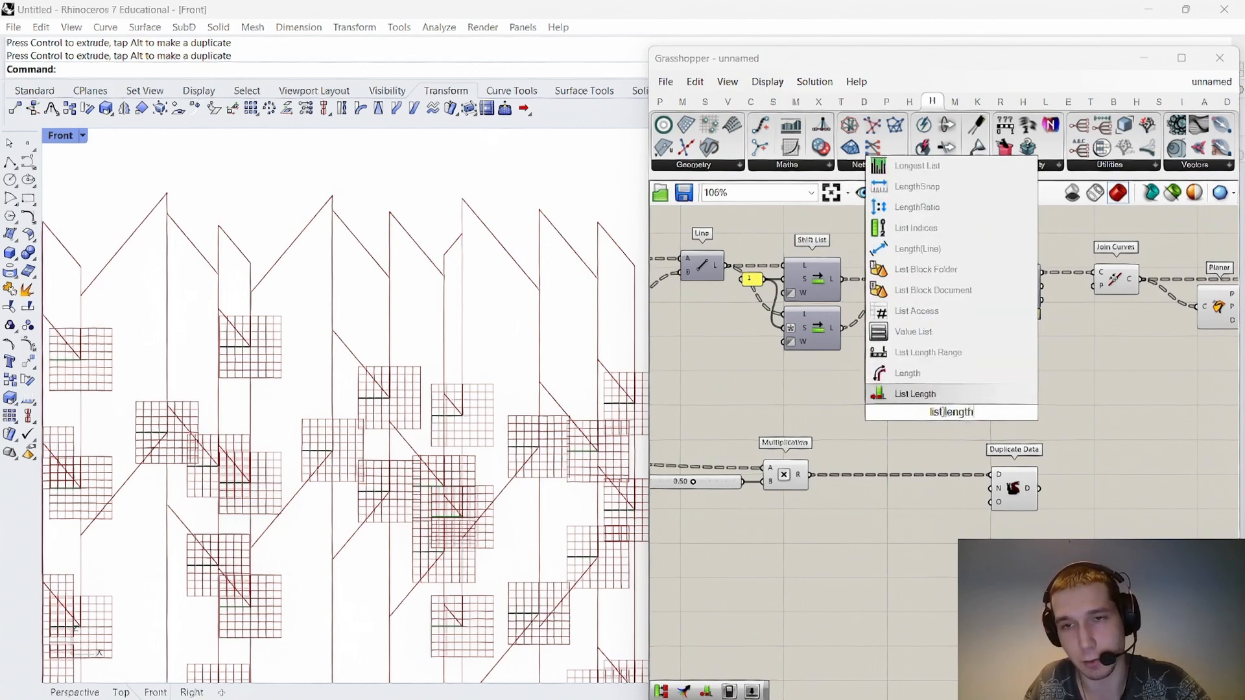
key(Return)
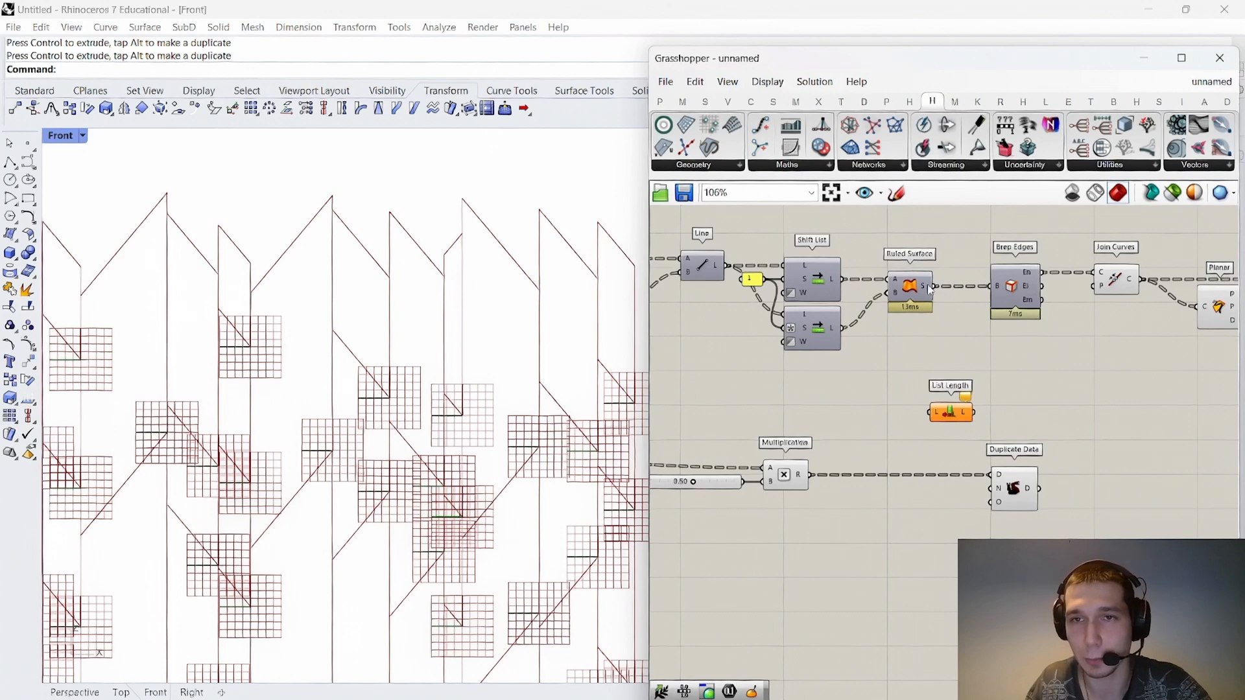
drag(934, 286, 918, 497)
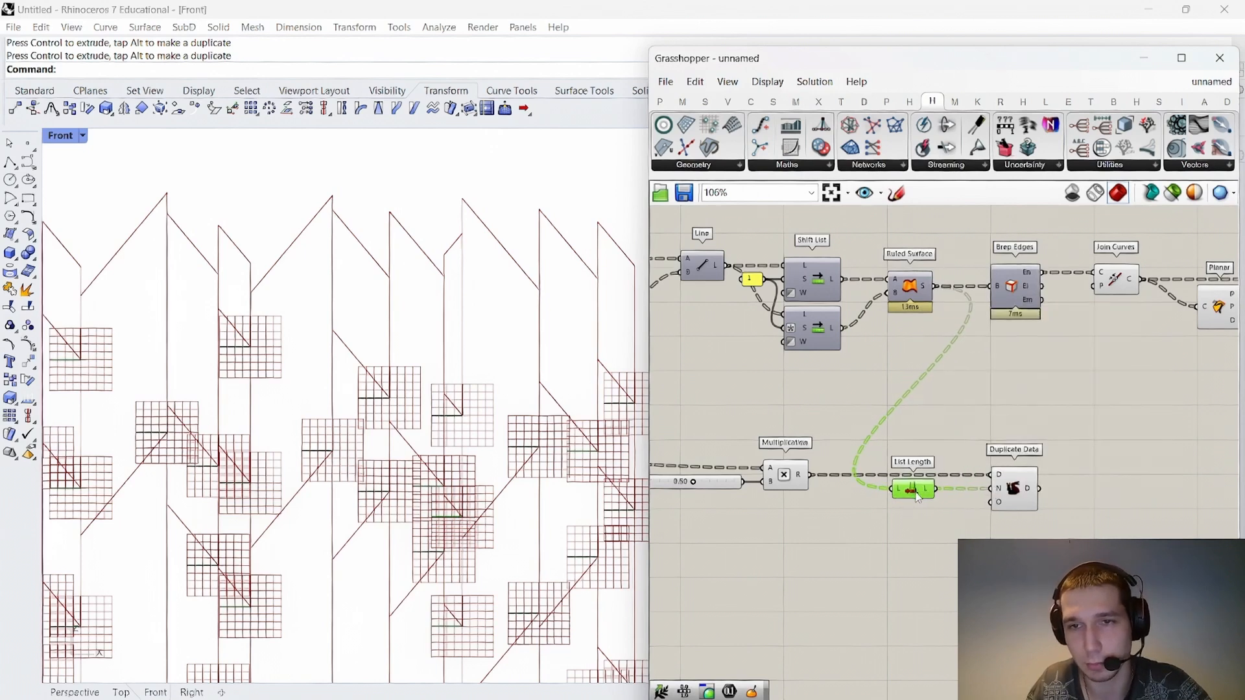
click(1041, 414)
right_drag(1068, 444, 867, 455)
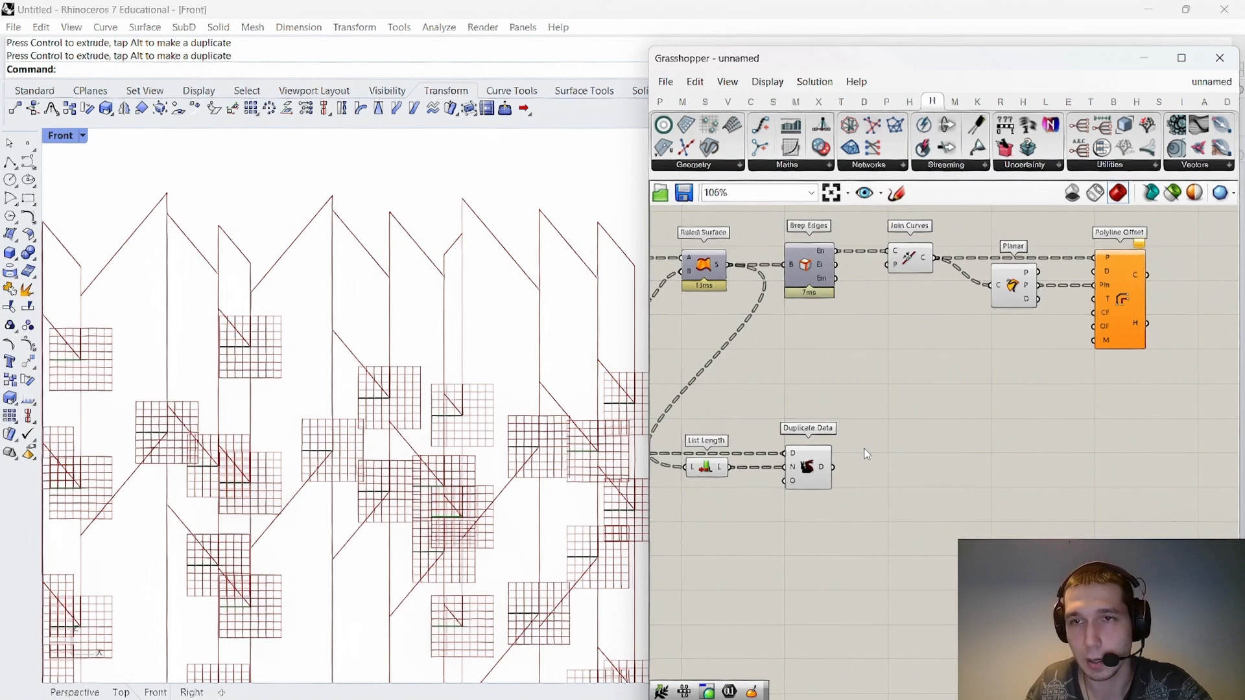
Graft the output of Duplicate Data and connect it to the distance input D of Polyline Offset.
right_click(828, 475)
click(846, 547)
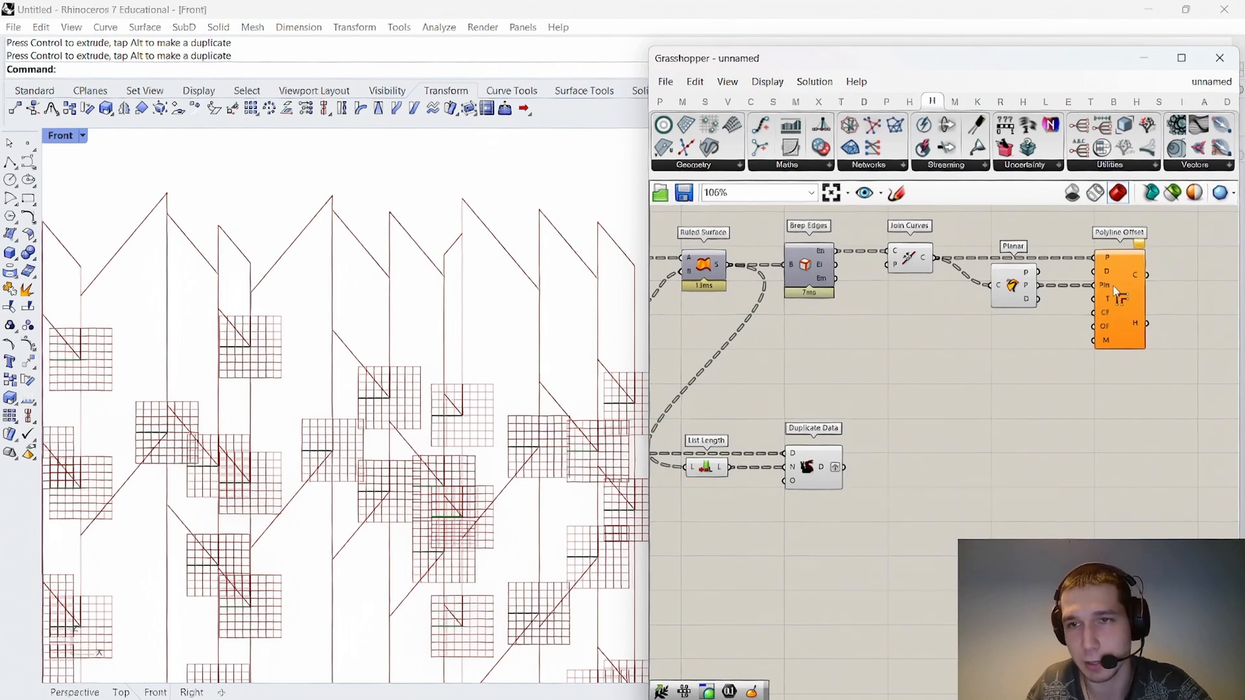
right_drag(969, 387, 902, 447)
drag(783, 529, 1038, 332)
scroll(549, 344, down, 14)
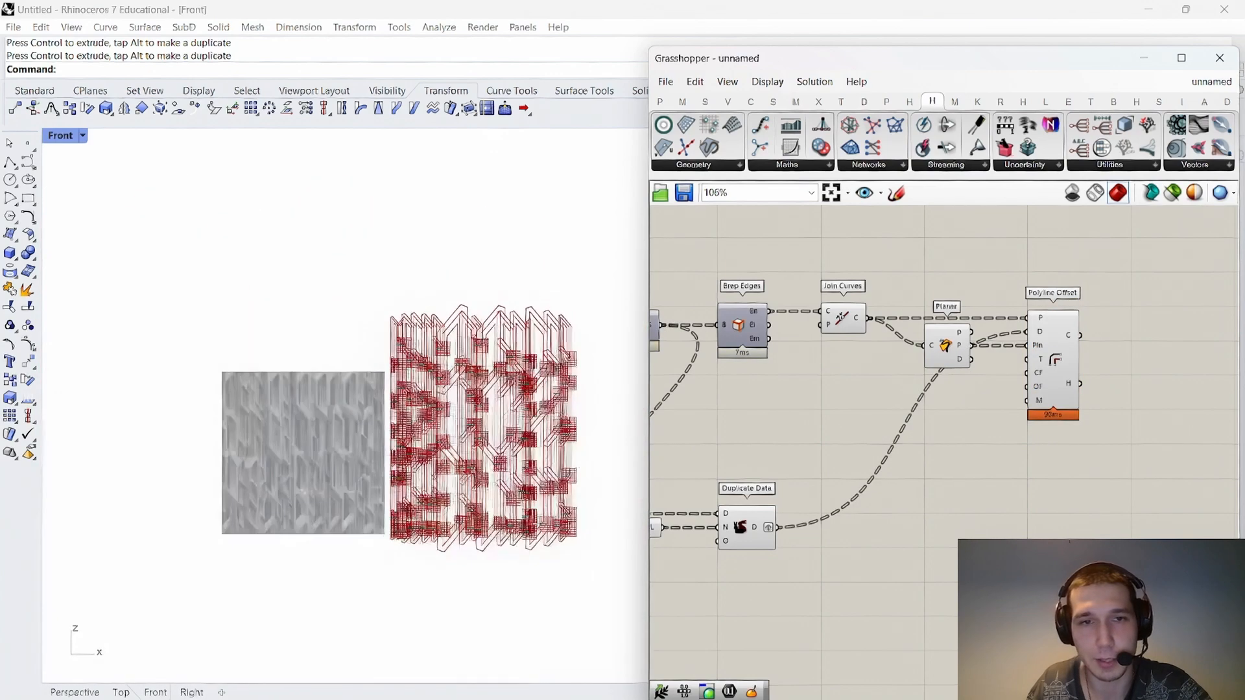
right_drag(549, 344, 512, 322)
Hide the preview of Join Curves and Planar so that only the offset outlines are displayed.
right_drag(960, 432, 956, 453)
drag(957, 453, 826, 275)
right_click(833, 275)
click(870, 303)
click(1132, 400)
right_drag(1135, 402, 976, 393)
scroll(975, 393, up, 4)
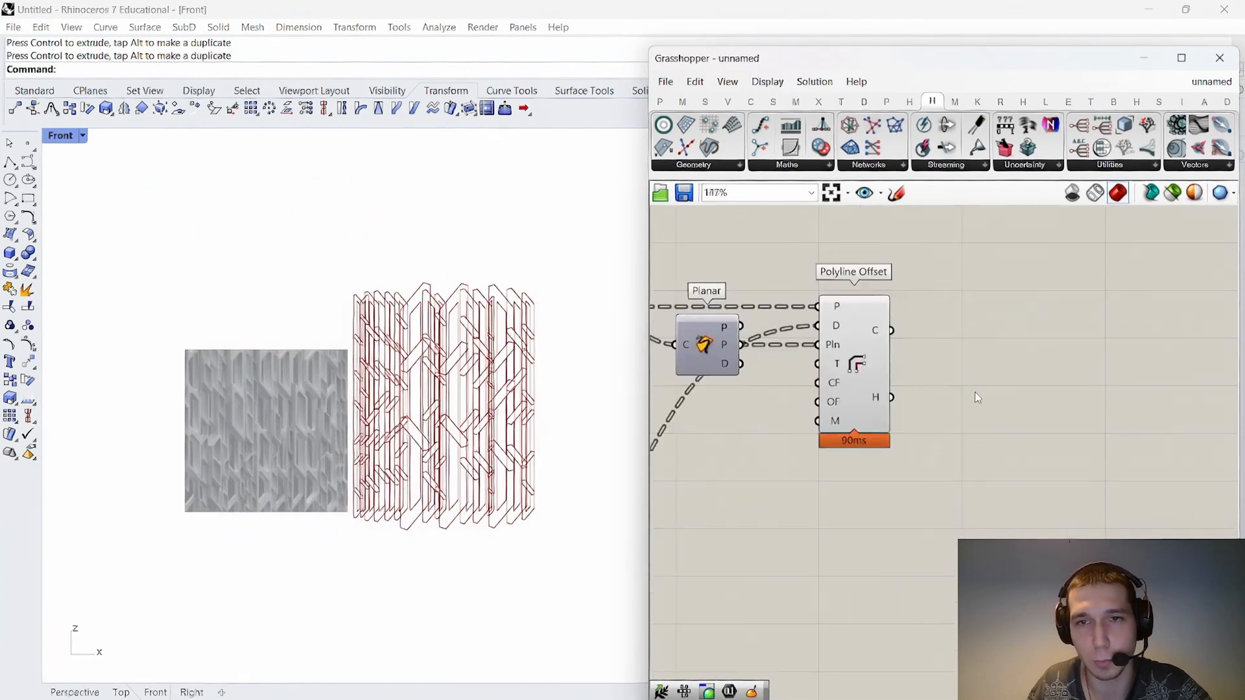
Add a Curve parameter beside Polyline Offset and connect the H output to it.
double_click(967, 383)
text(curve)
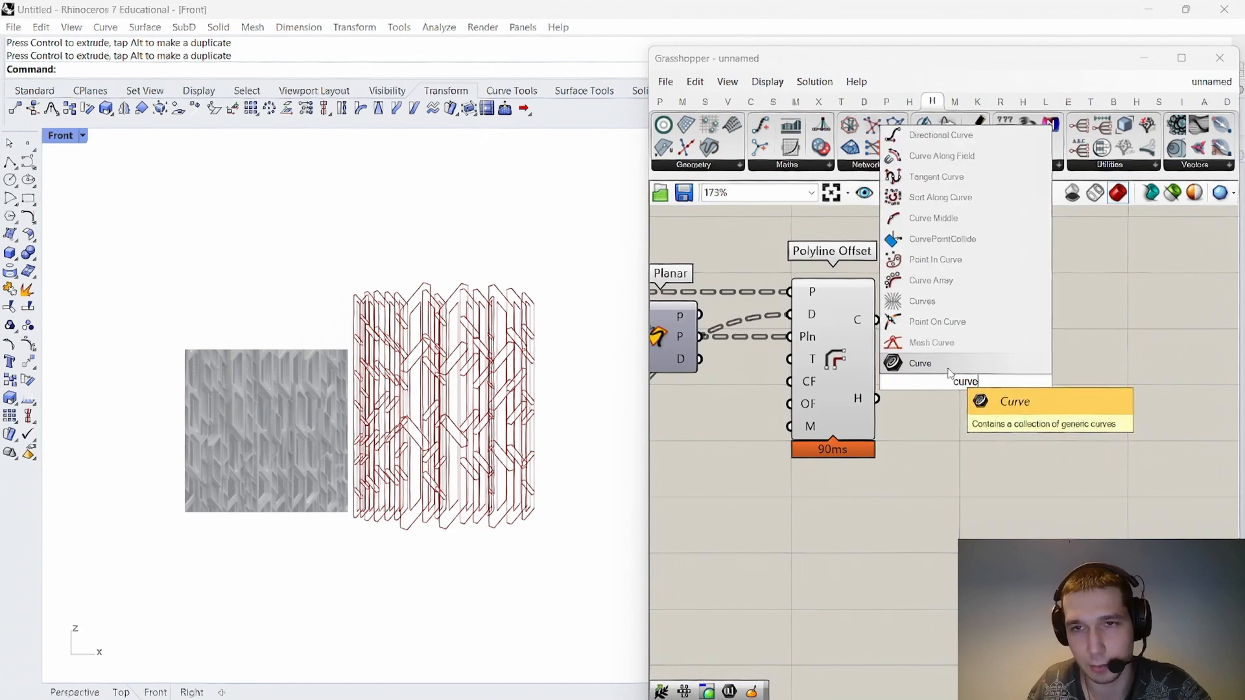
key(Return)
drag(877, 399, 936, 383)
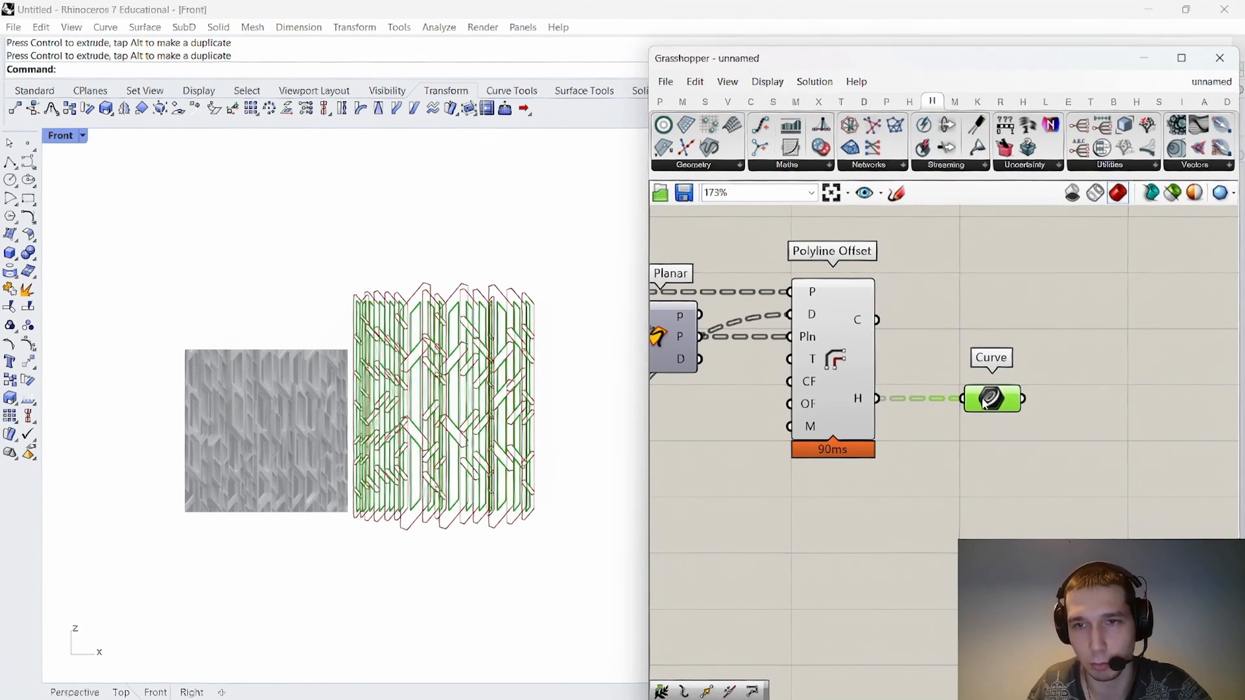
Hide the preview of Polyline Offset so that only the outlines held by the Curve parameter are displayed.
drag(927, 442, 792, 284)
right_click(932, 308)
click(960, 333)
scroll(501, 420, up, 3)
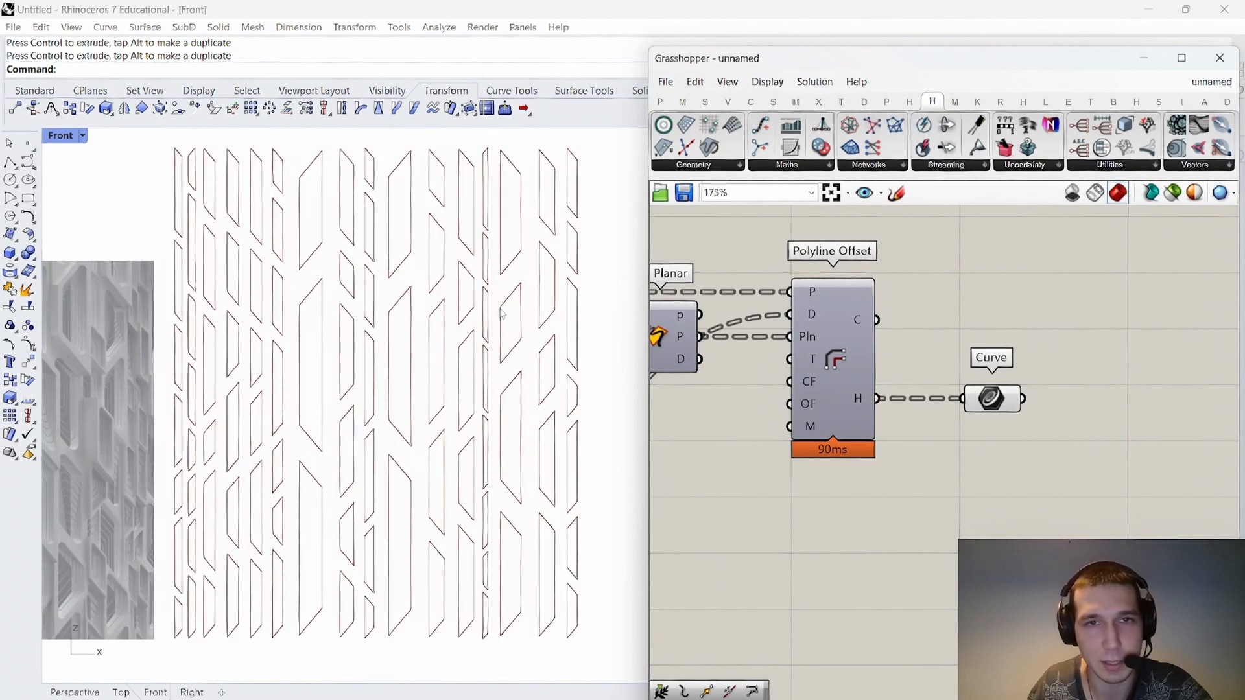
scroll(465, 368, down, 2)
scroll(500, 378, up, 2)
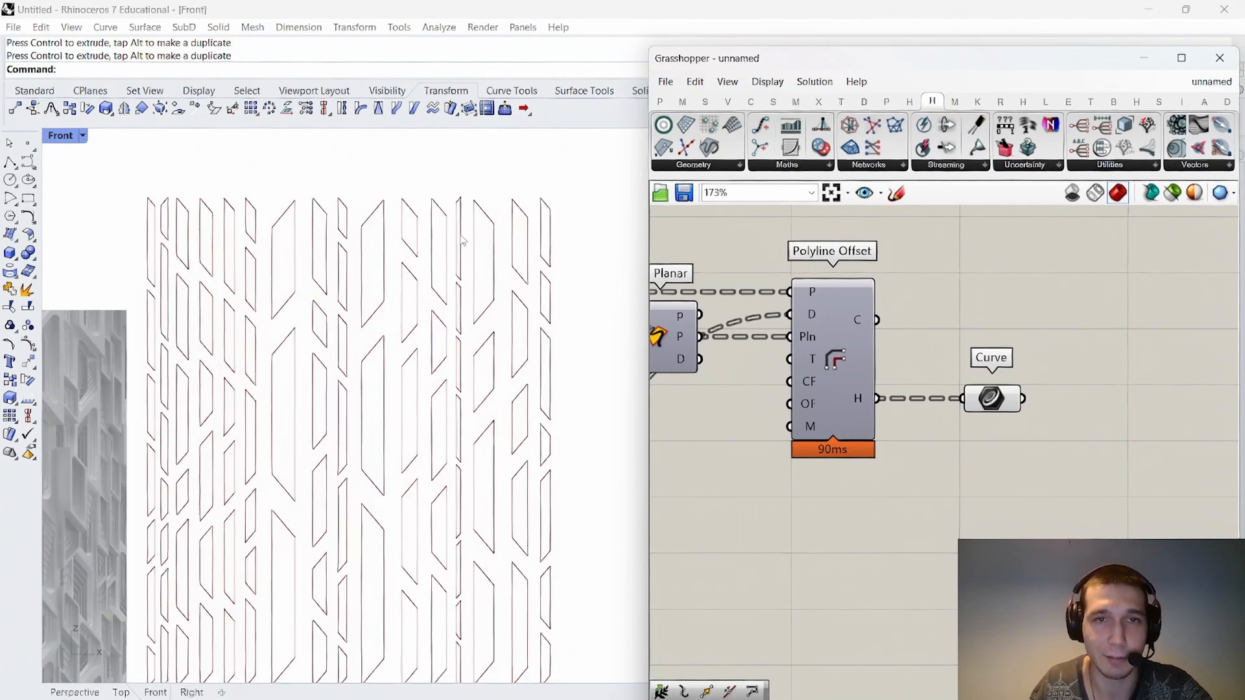
Set the number slider feeding input B of Multiplication to 0.25.
scroll(347, 358, down, 4)
scroll(873, 364, down, 5)
right_drag(873, 363, 984, 367)
right_drag(801, 412, 1064, 358)
scroll(819, 457, up, 2)
scroll(730, 426, up, 6)
drag(839, 410, 759, 417)
scroll(927, 415, down, 11)
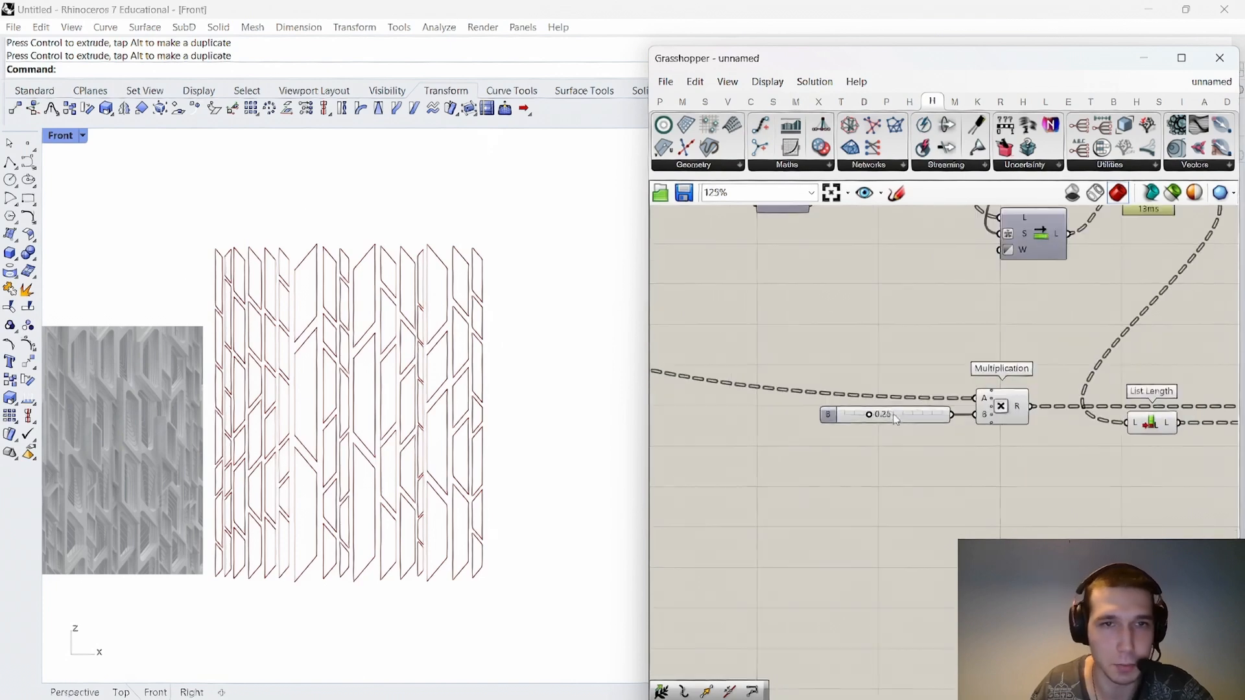
right_drag(1137, 363, 915, 360)
scroll(971, 367, up, 6)
scroll(904, 394, up, 3)
Add a Merge component beside the Curve parameter.
click(891, 399)
click(920, 353)
scroll(918, 353, down, 3)
double_click(973, 362)
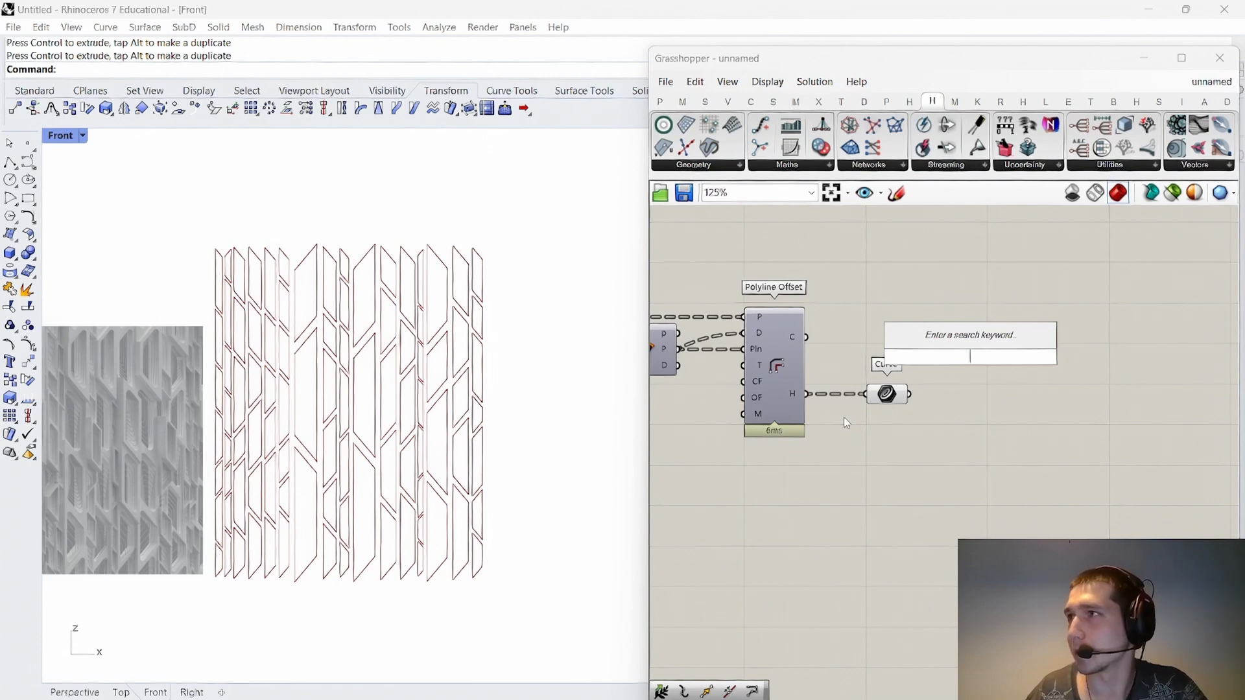
scroll(908, 431, up, 2)
double_click(964, 431)
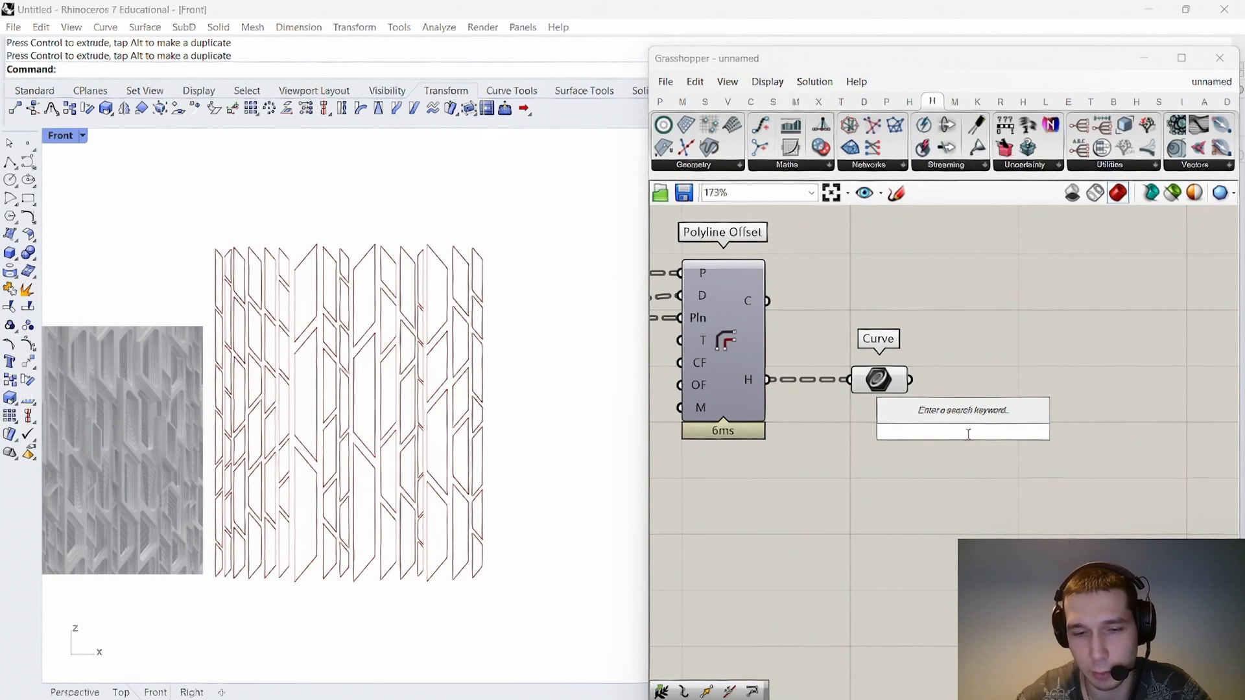
text(merge)
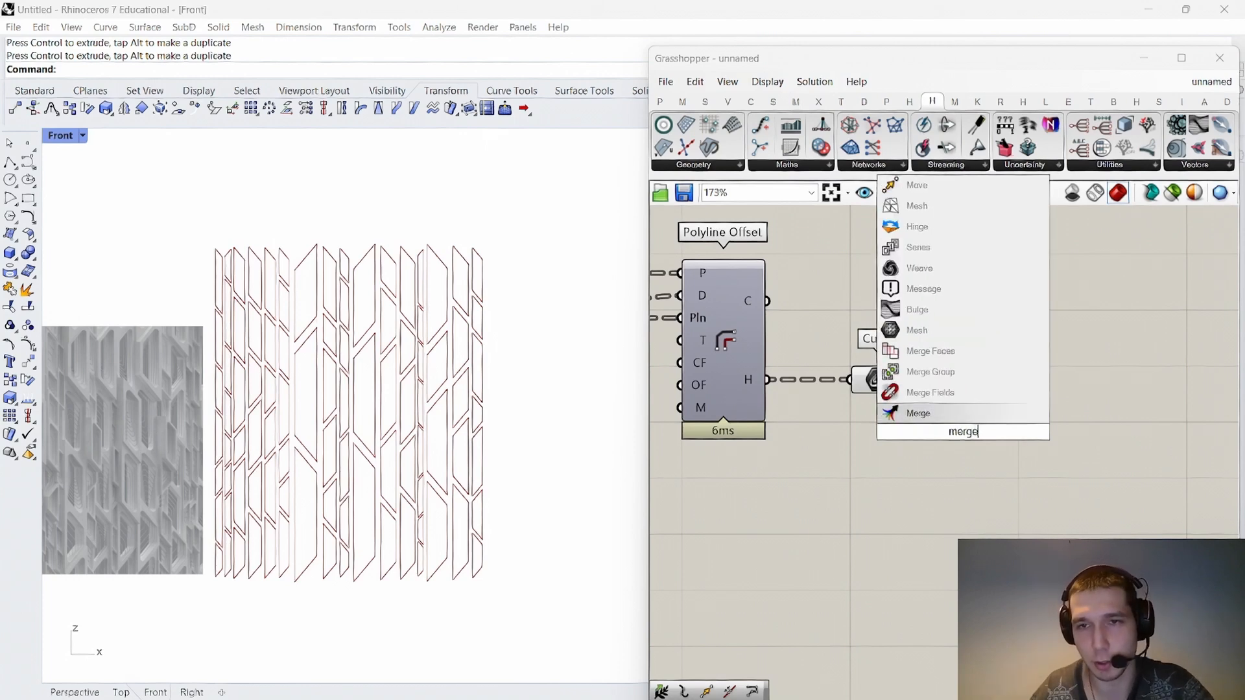
click(950, 414)
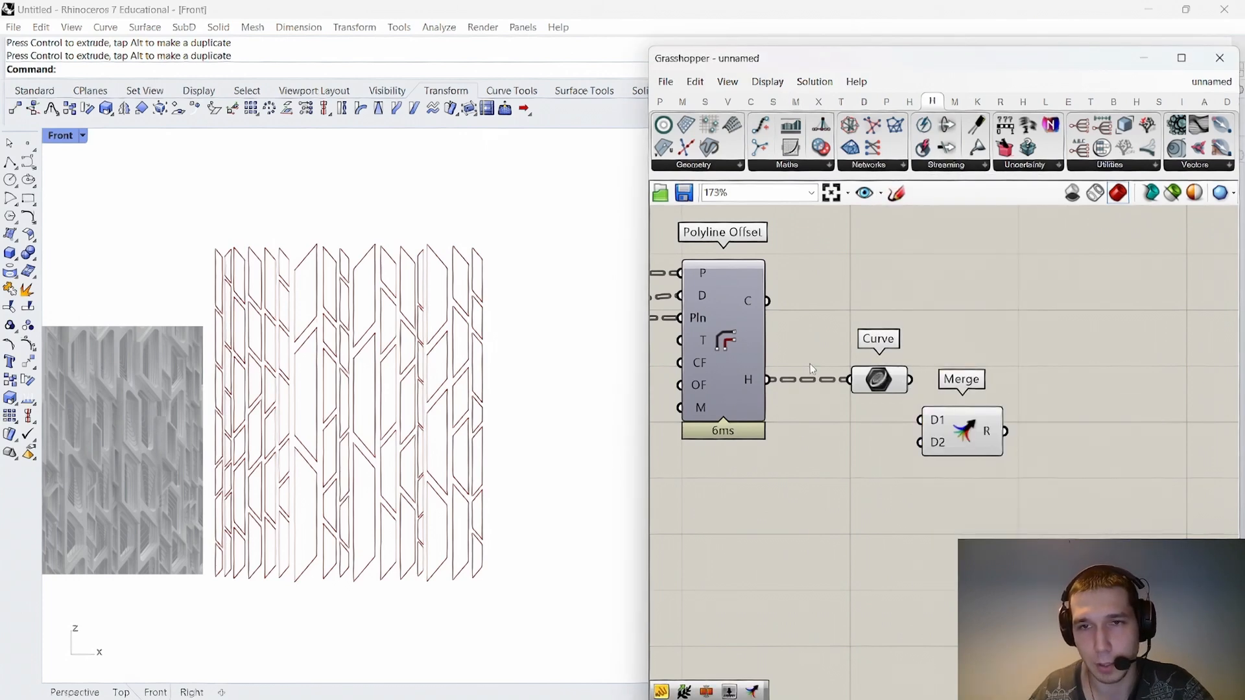
Connect the Curve parameter to D2 of Merge and the Join Curves output to D1.
scroll(811, 364, down, 3)
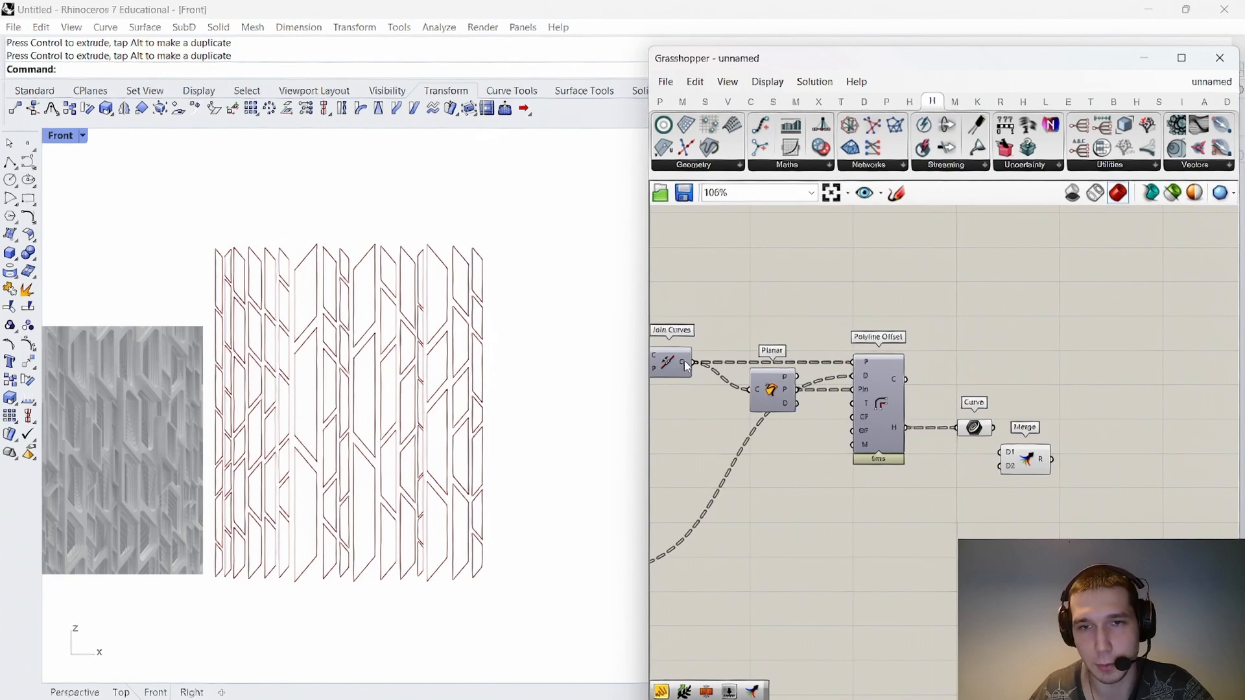
drag(993, 428, 1089, 428)
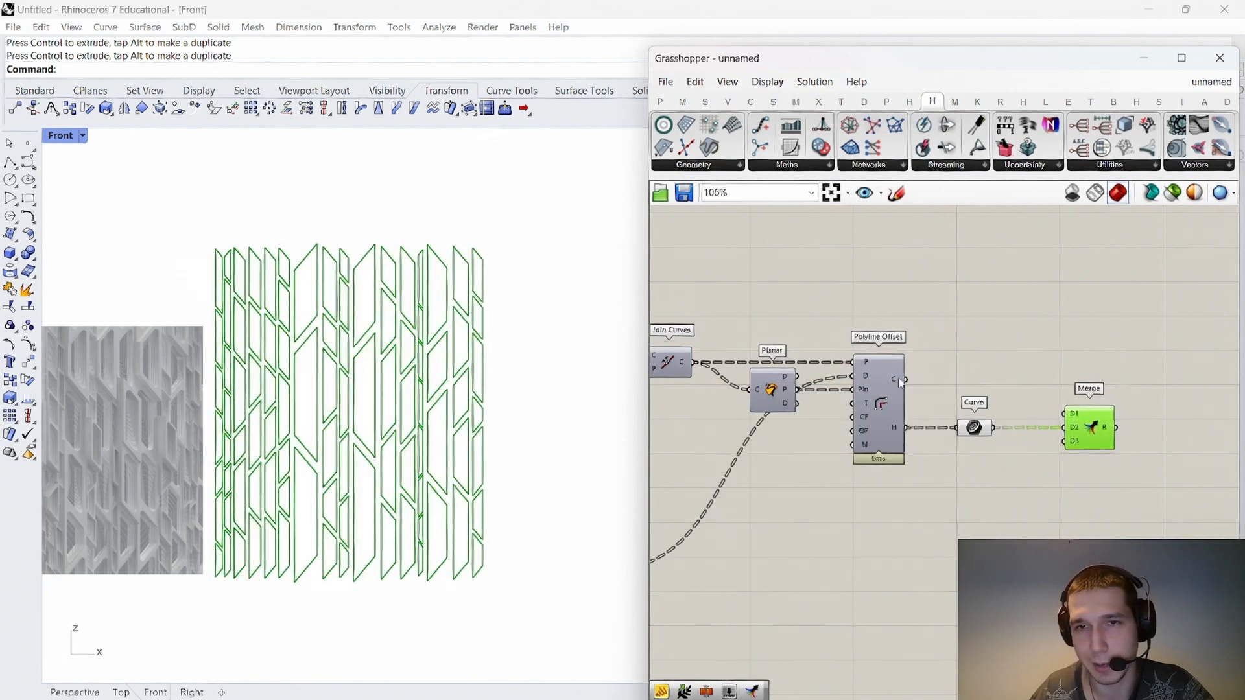
drag(932, 384, 1066, 414)
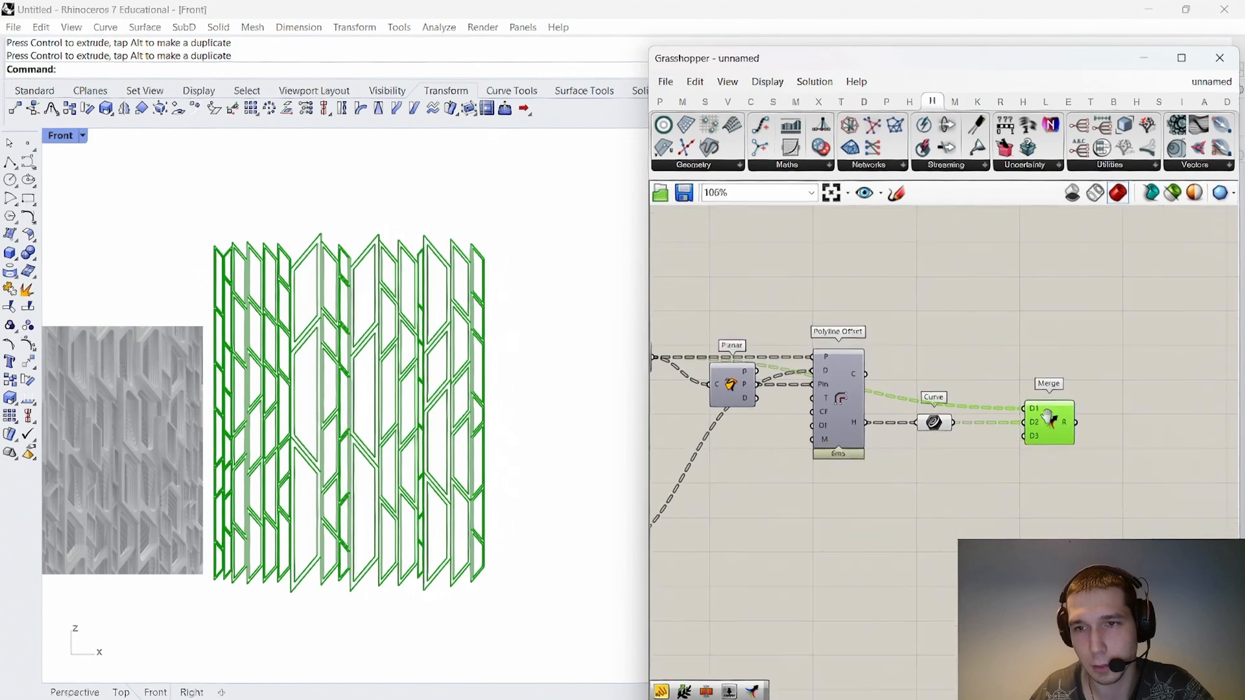
Add a Shift Paths component and insert it between the Curve parameter and input D2 of Merge.
scroll(897, 463, up, 2)
double_click(901, 470)
text(shift)
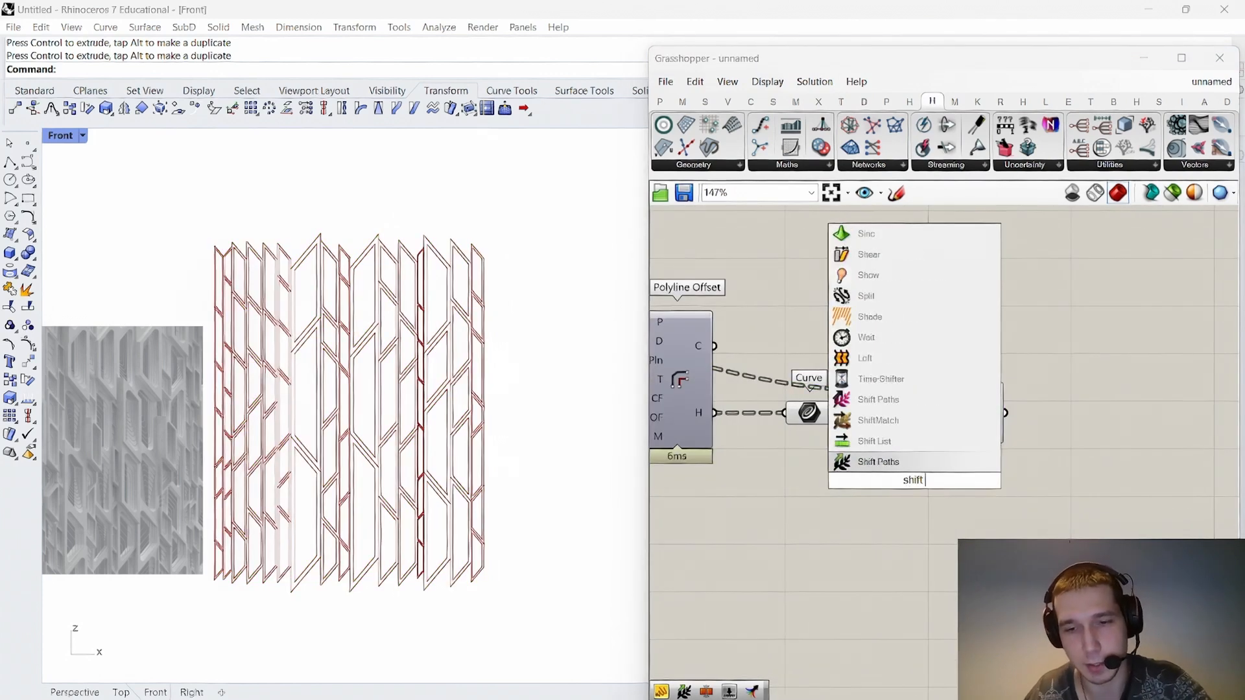
text( paths)
click(875, 463)
right_drag(746, 402, 892, 422)
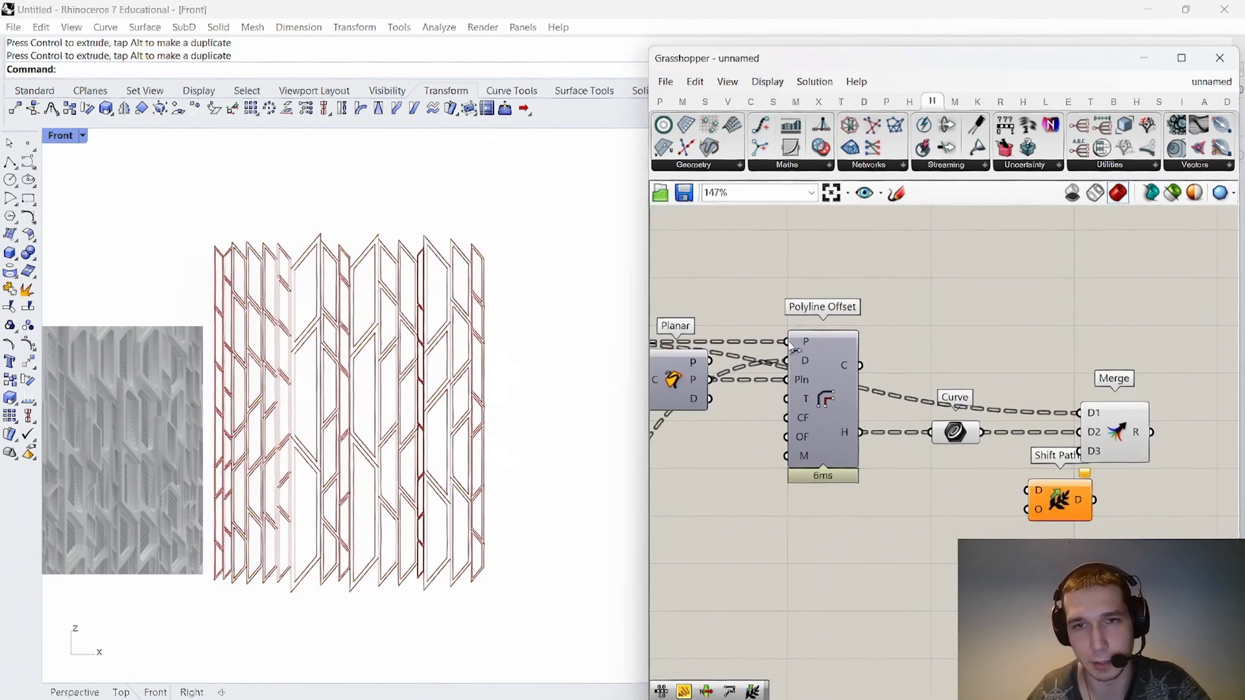
right_drag(1003, 419, 886, 397)
drag(987, 412, 1063, 411)
drag(864, 411, 1049, 426)
Compare the tree paths at Merge and Polyline Offset, and mark input P of Polyline Offset as principal.
mouse_move(1060, 426)
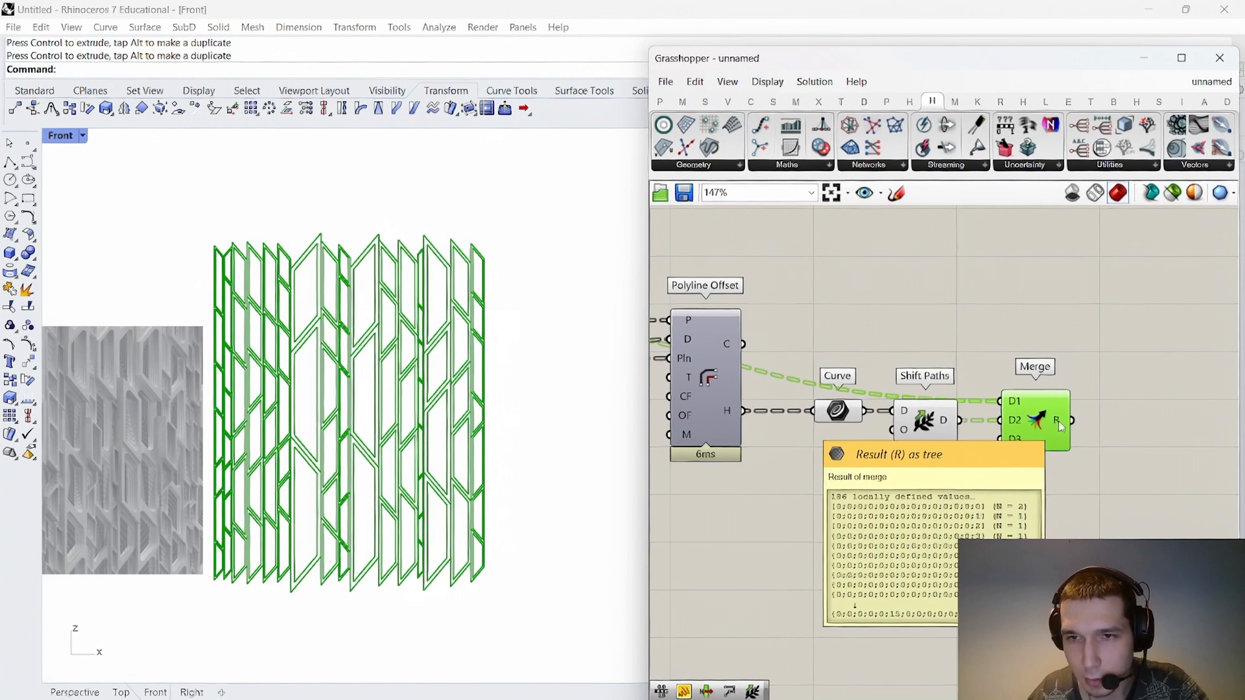
scroll(965, 392, down, 5)
scroll(822, 380, up, 5)
right_drag(811, 367, 921, 374)
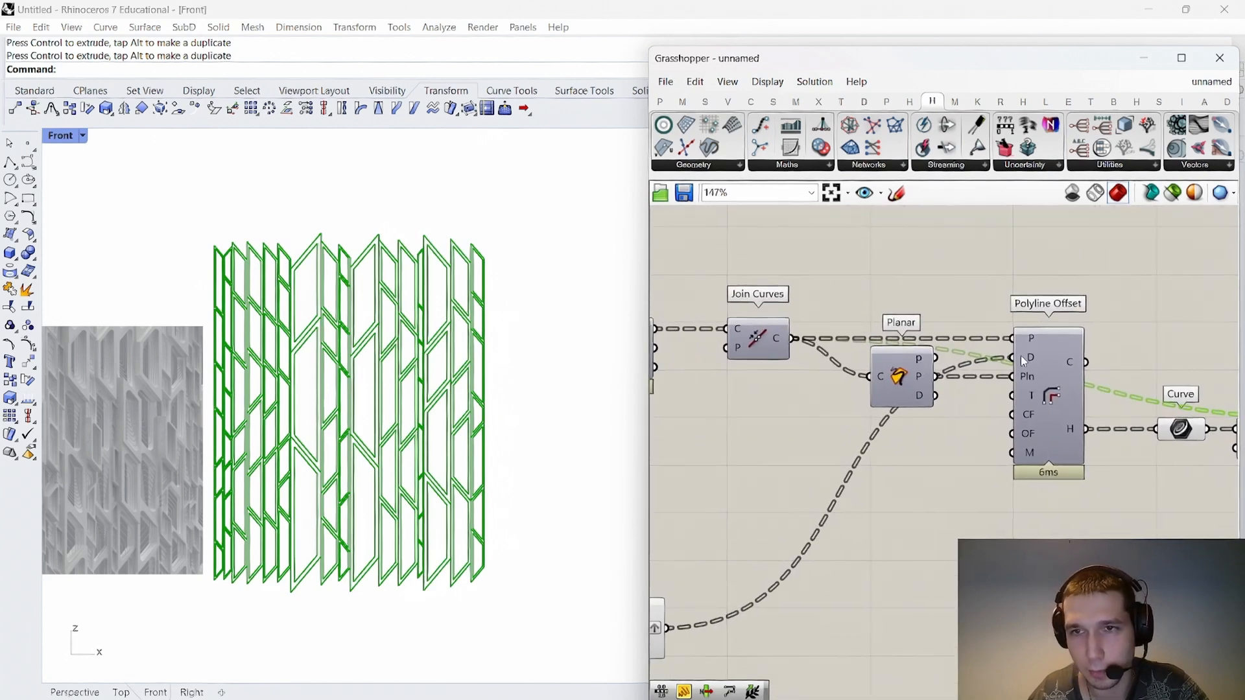
mouse_move(1021, 355)
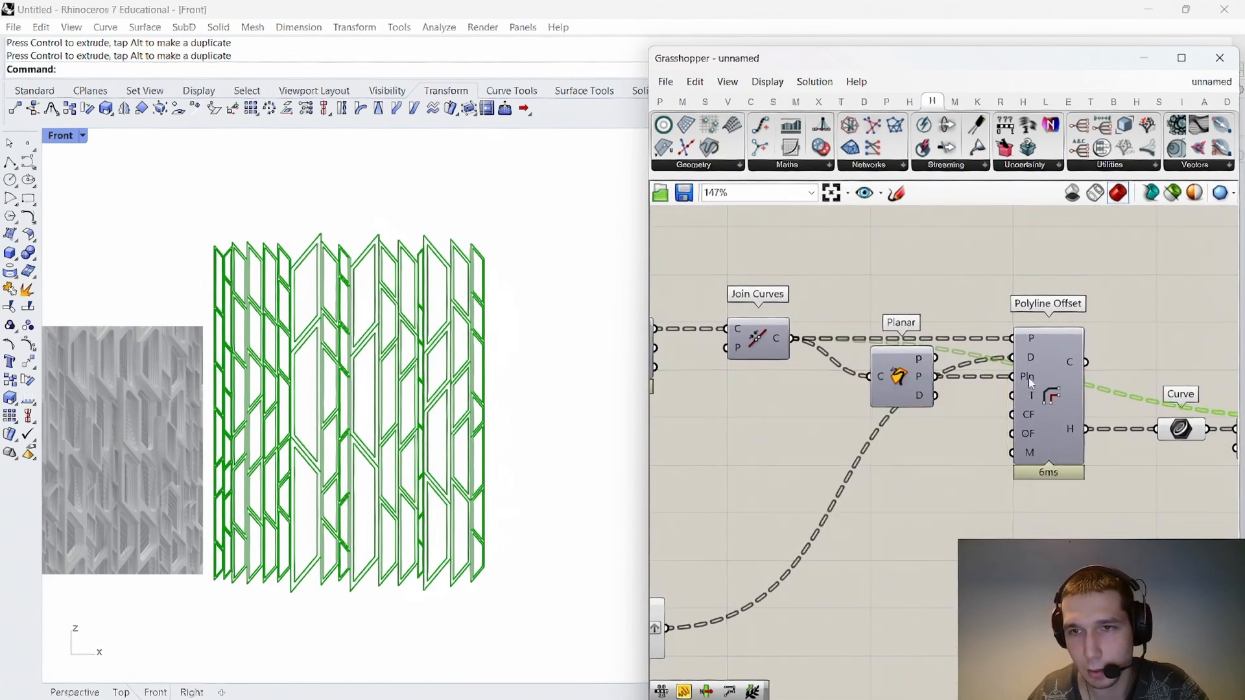
mouse_move(1030, 379)
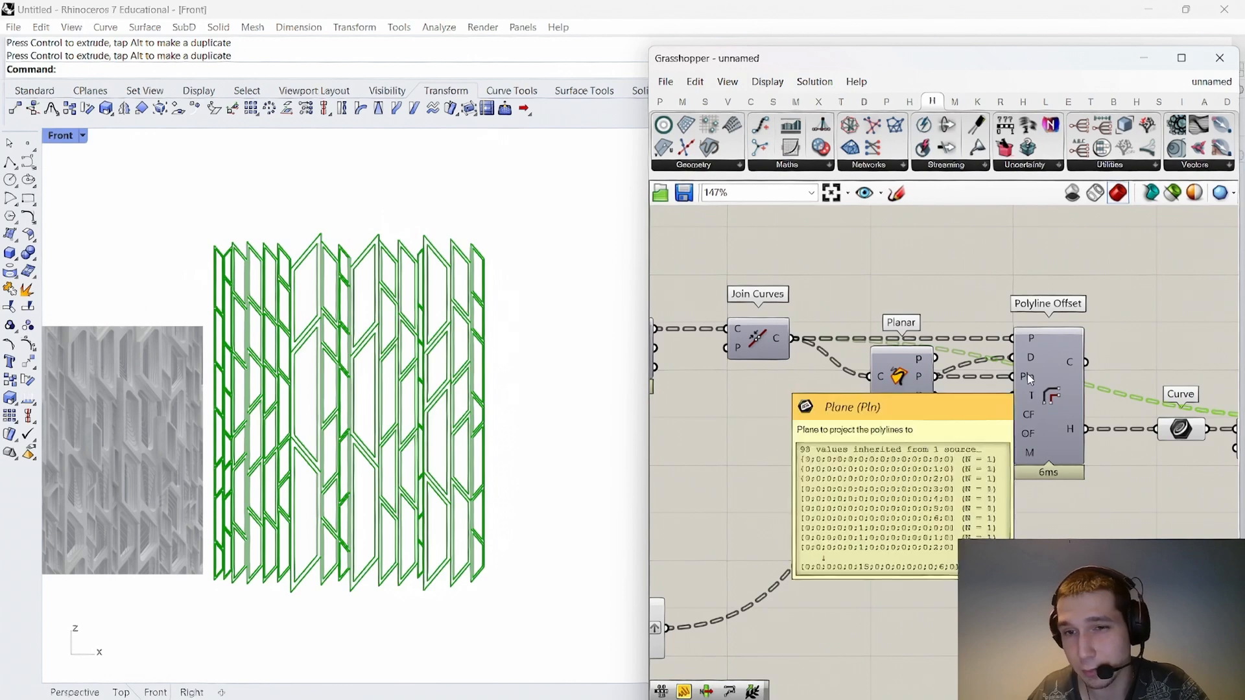
right_click(1025, 339)
click(1064, 450)
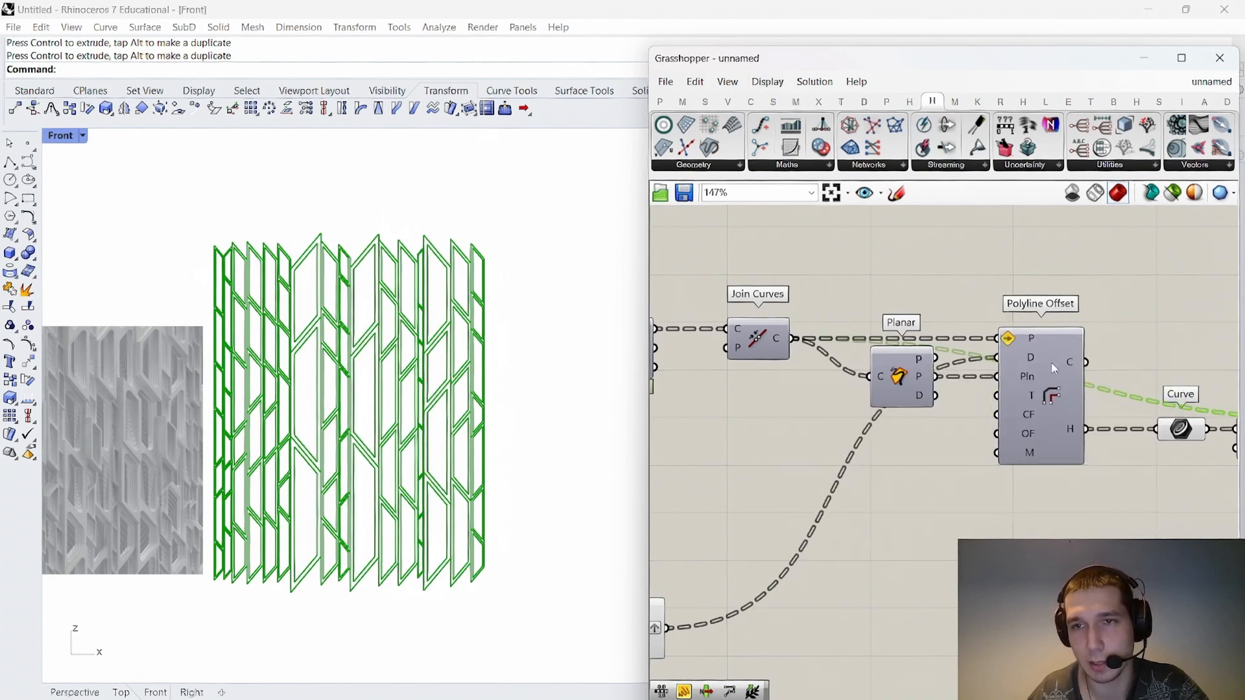
drag(1046, 366, 1060, 368)
click(1159, 339)
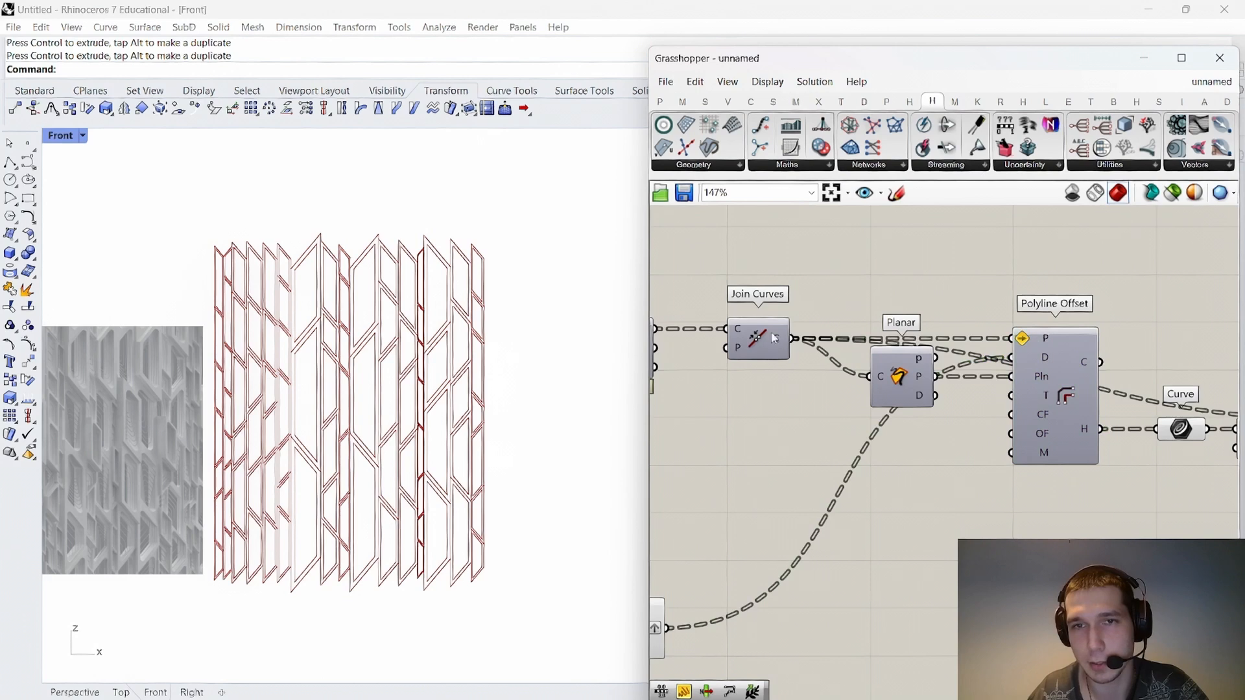
Check the tree structure of the Merge result and hide the preview of Curve and Shift Paths.
scroll(778, 367, down, 5)
scroll(1054, 384, up, 4)
mouse_move(999, 416)
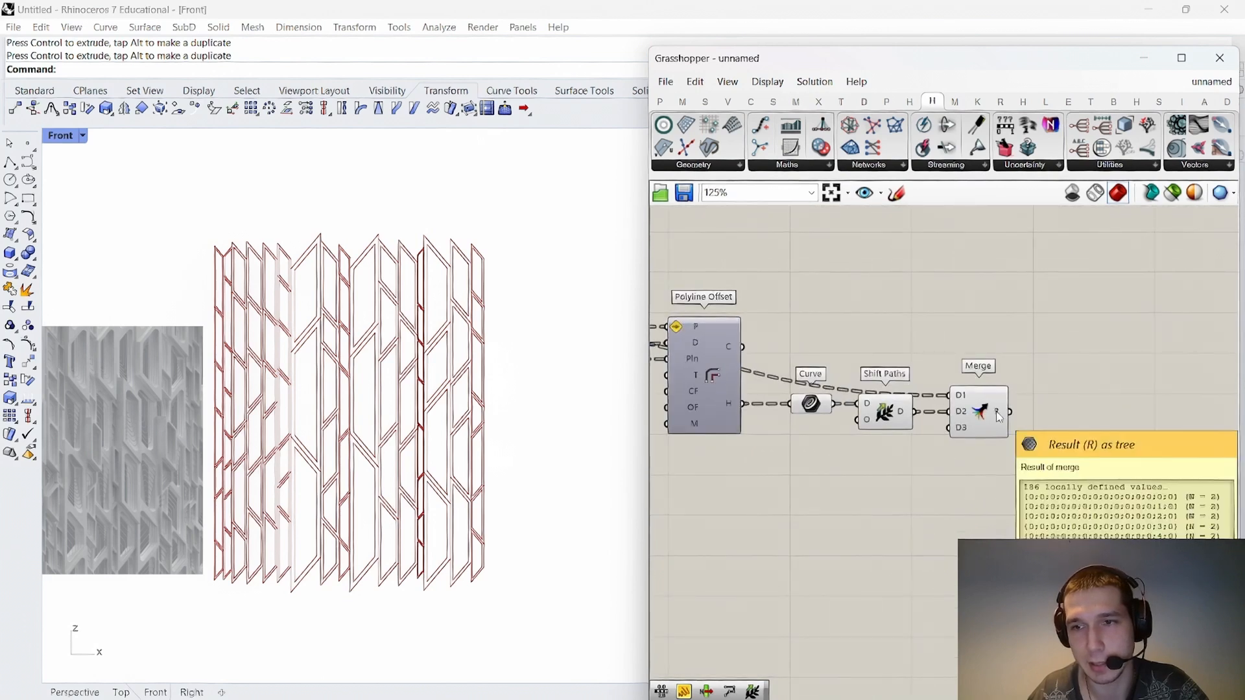
drag(912, 581, 806, 346)
key(ctrl+q)
click(1007, 353)
Add a Loft component beside Merge and connect the merged result R to its C input.
right_drag(1007, 353, 896, 355)
scroll(877, 423, up, 2)
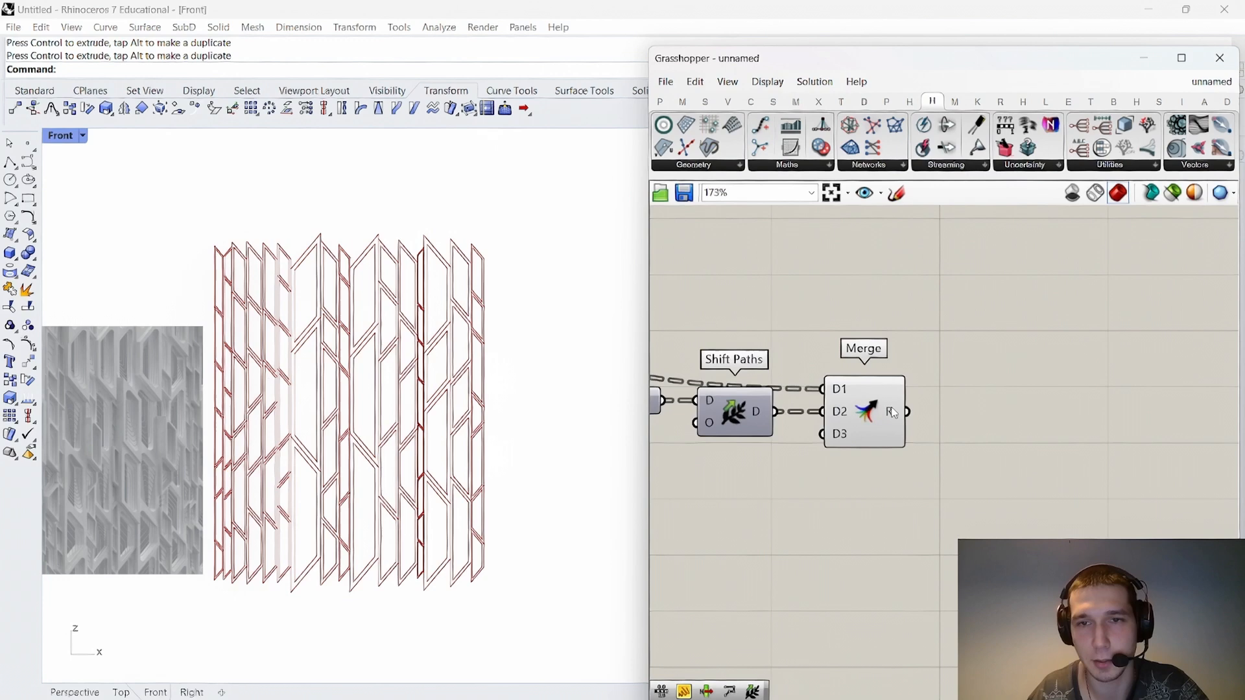
double_click(1005, 382)
text(loft)
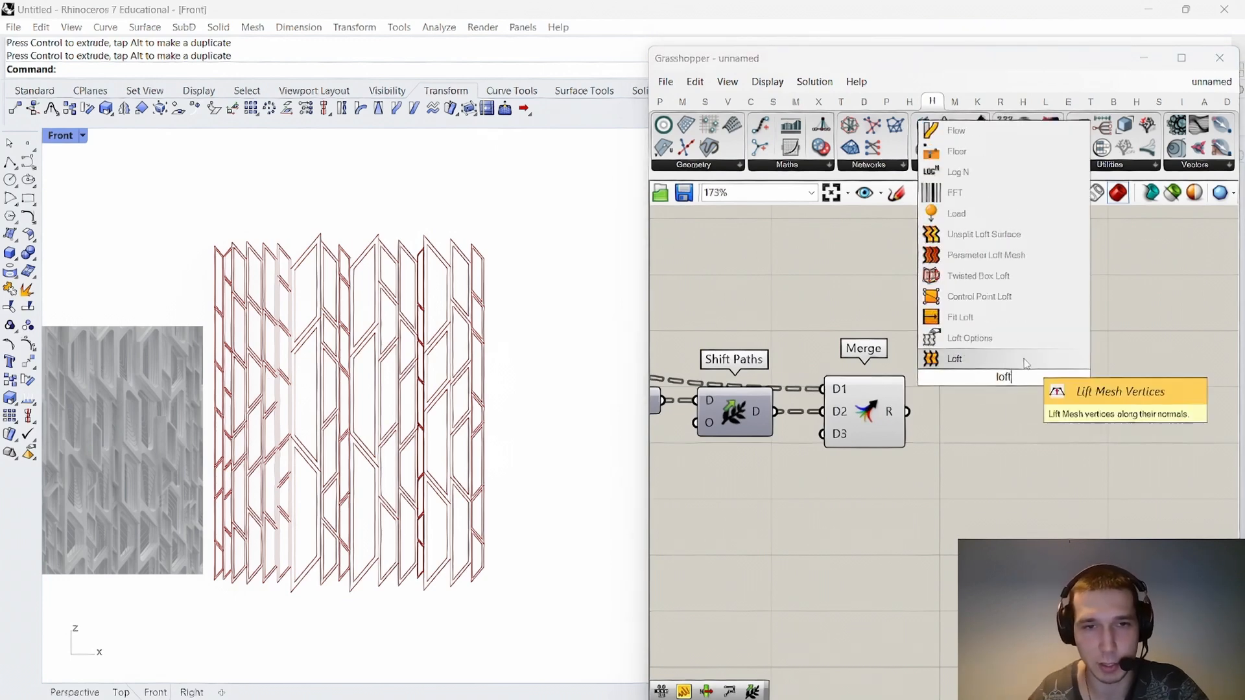
key(Return)
drag(999, 378, 1010, 423)
Turn off the preview of Merge so that only the lofted surfaces are displayed.
drag(938, 467, 882, 346)
middle_click(881, 346)
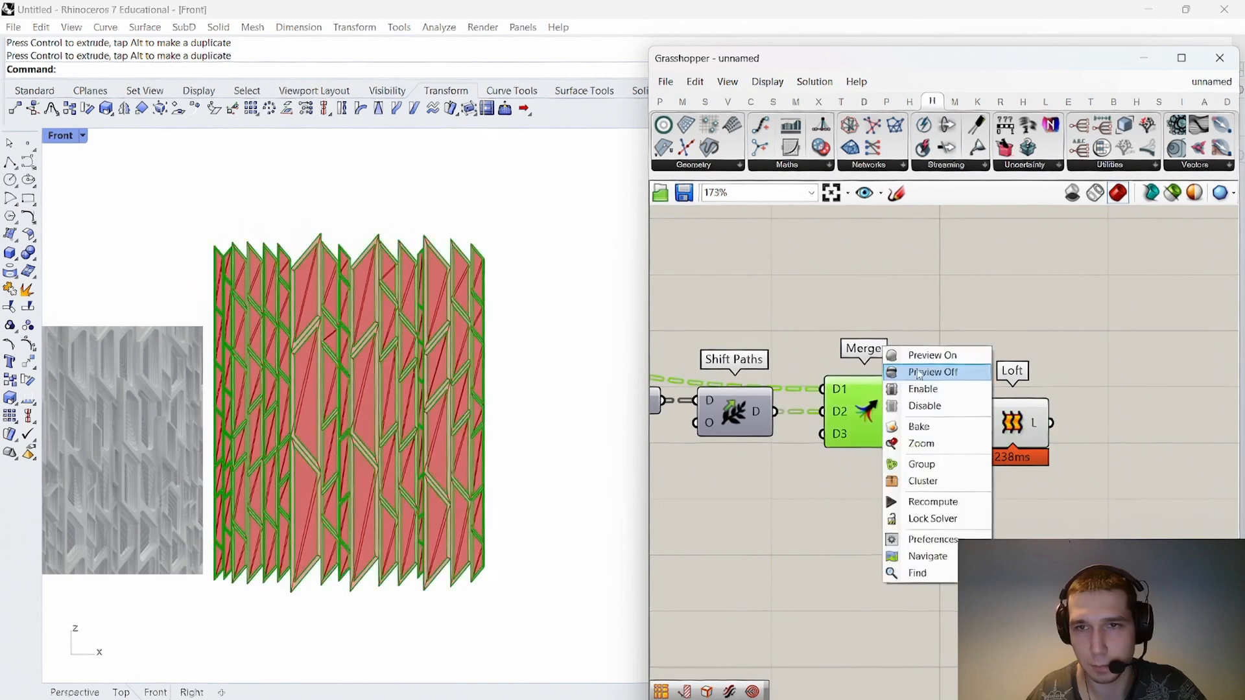
click(931, 373)
click(934, 397)
right_drag(934, 405, 915, 404)
Move Loft farther away from Merge and add an Align Curve Seams component in the gap.
drag(996, 429, 1118, 428)
click(1004, 353)
right_drag(1004, 354, 951, 340)
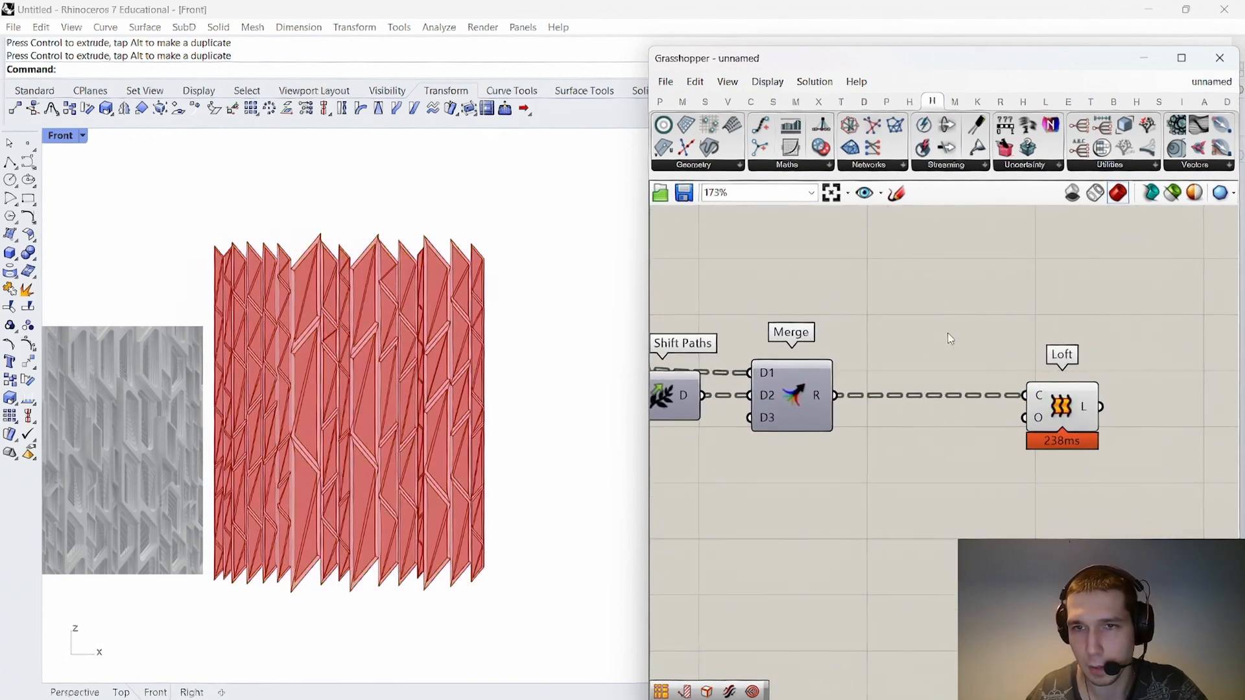
drag(1061, 413, 1124, 412)
double_click(993, 334)
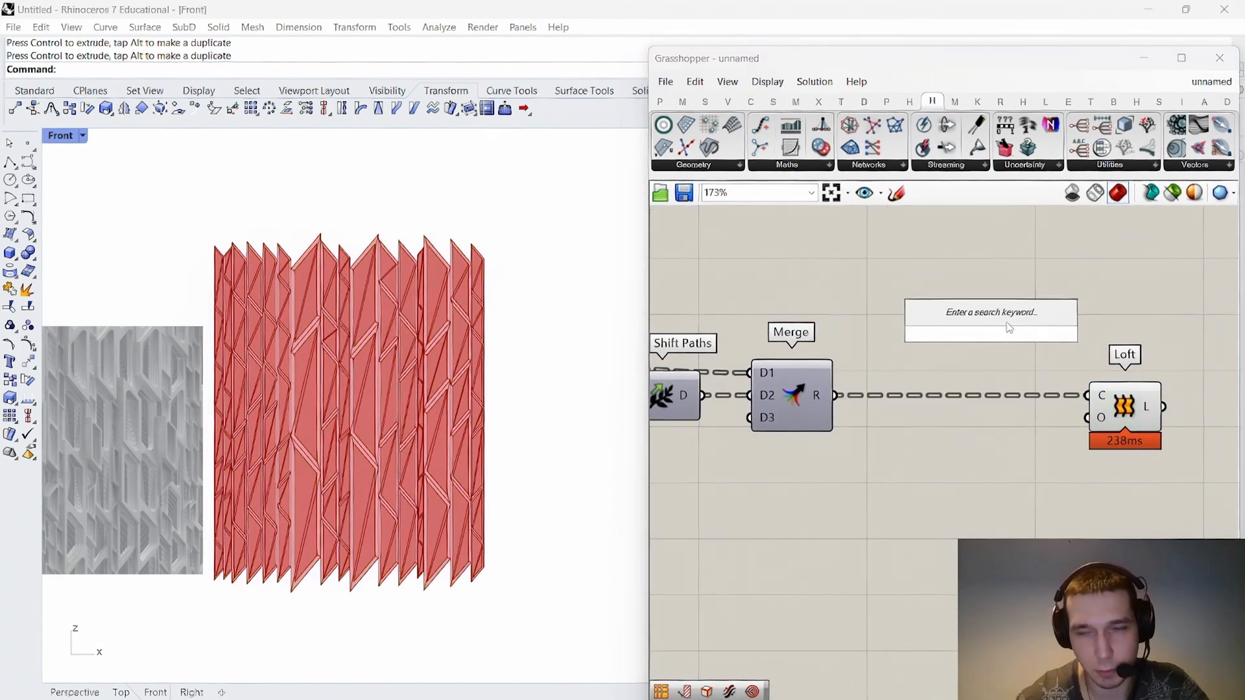
text(al)
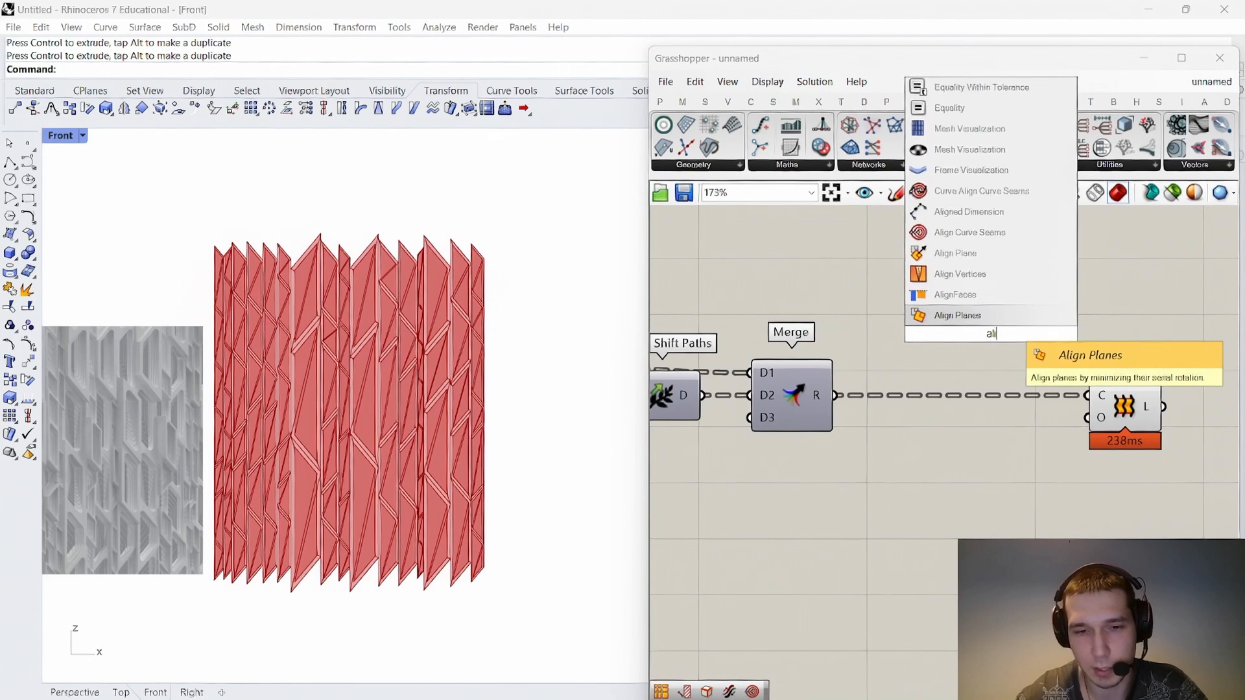
text(ign curve seams)
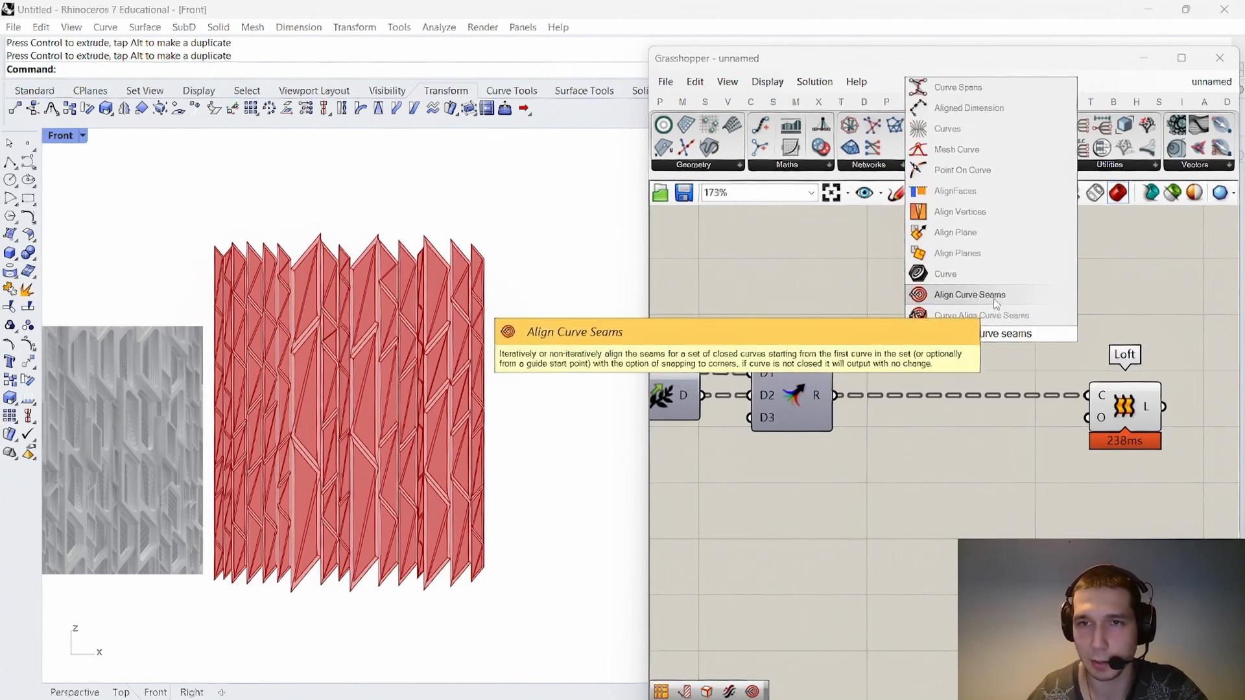
click(996, 300)
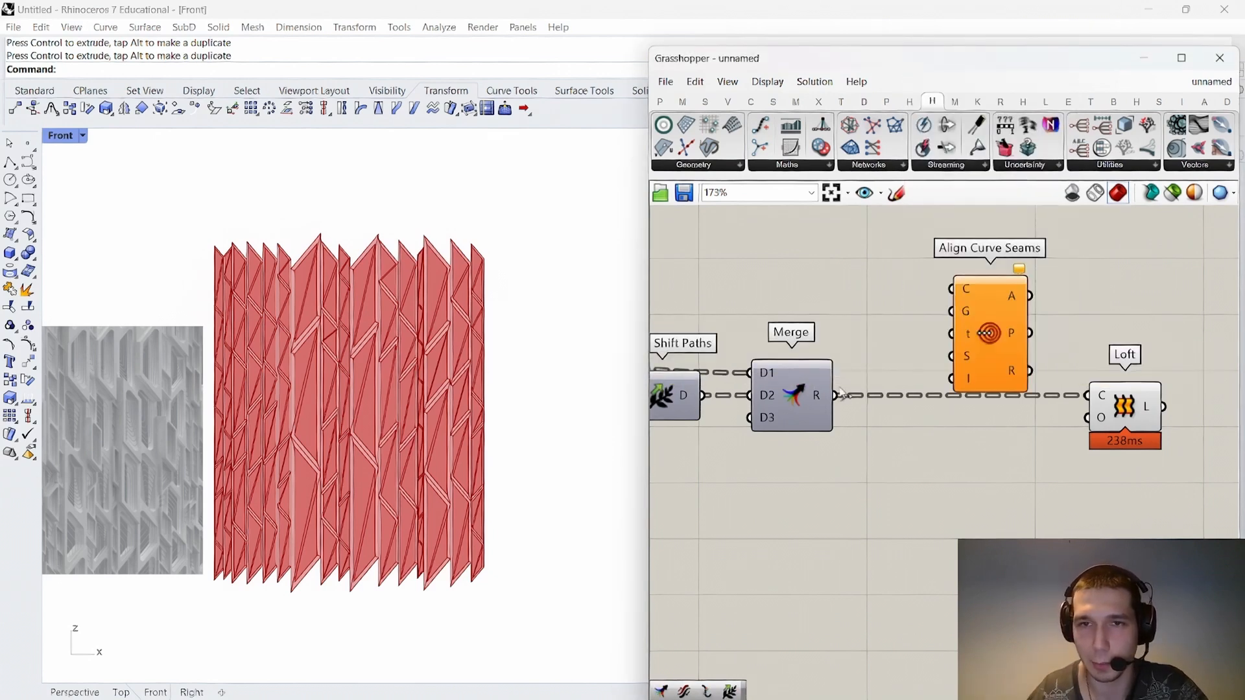
Add a List Item component and place it below Loft.
double_click(975, 449)
text(list item)
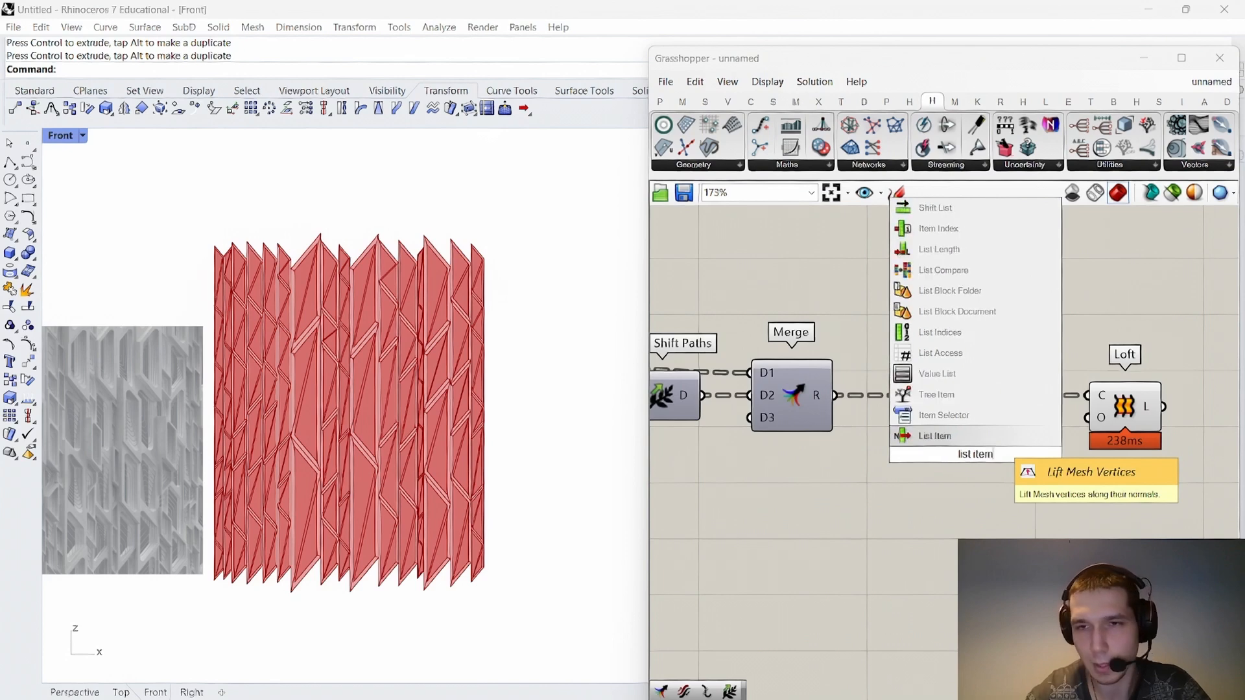
click(976, 438)
right_drag(989, 436, 894, 437)
scroll(901, 471, down, 2)
drag(892, 468, 1113, 519)
click(940, 467)
Insert Align Curve Seams between Merge and Loft and invert its S input.
scroll(811, 426, up, 2)
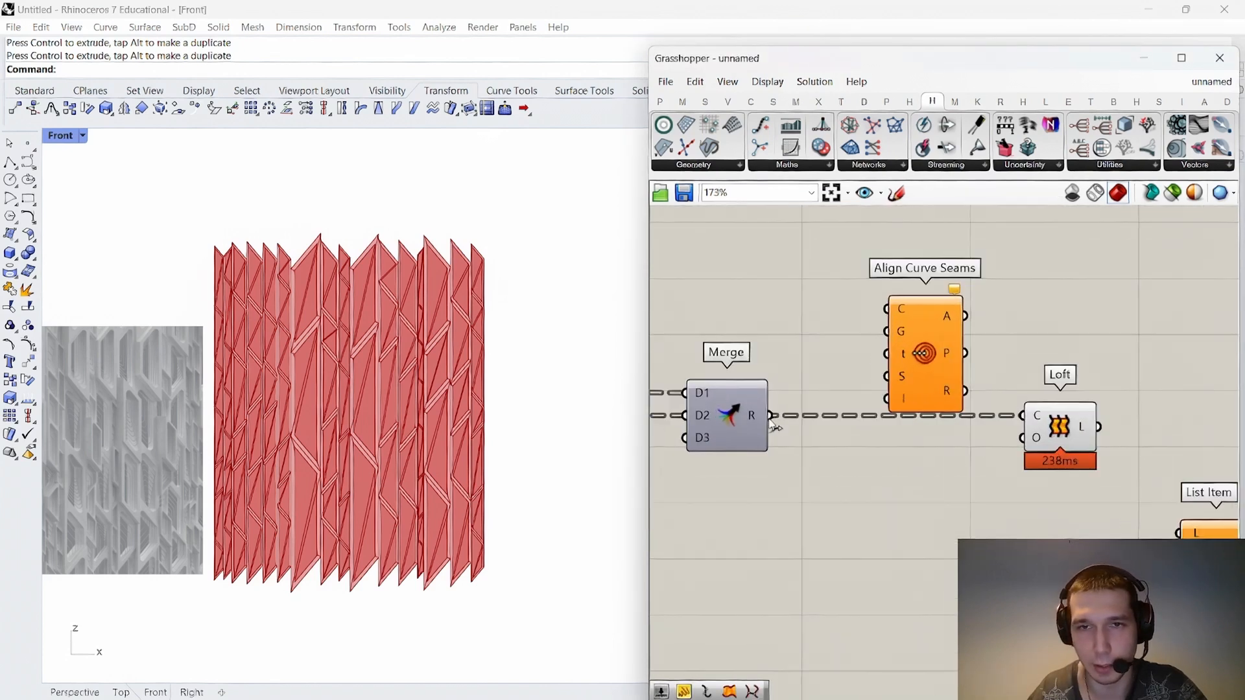
drag(772, 416, 833, 428)
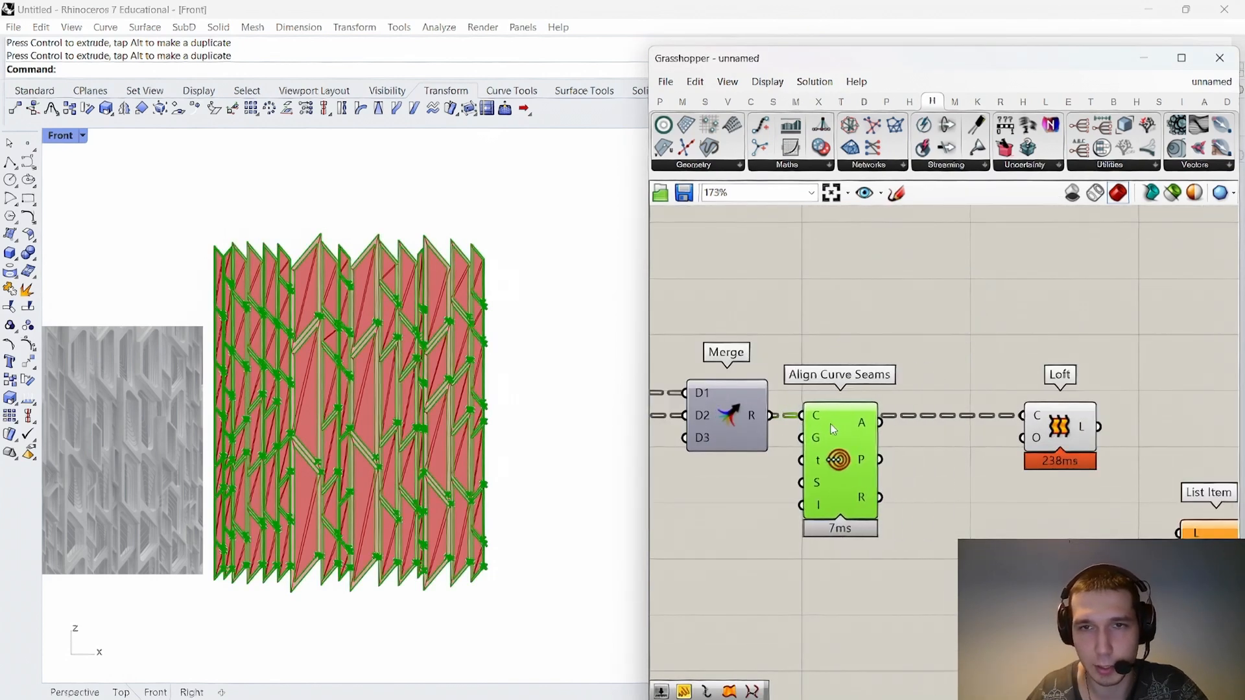
right_click(817, 483)
click(846, 581)
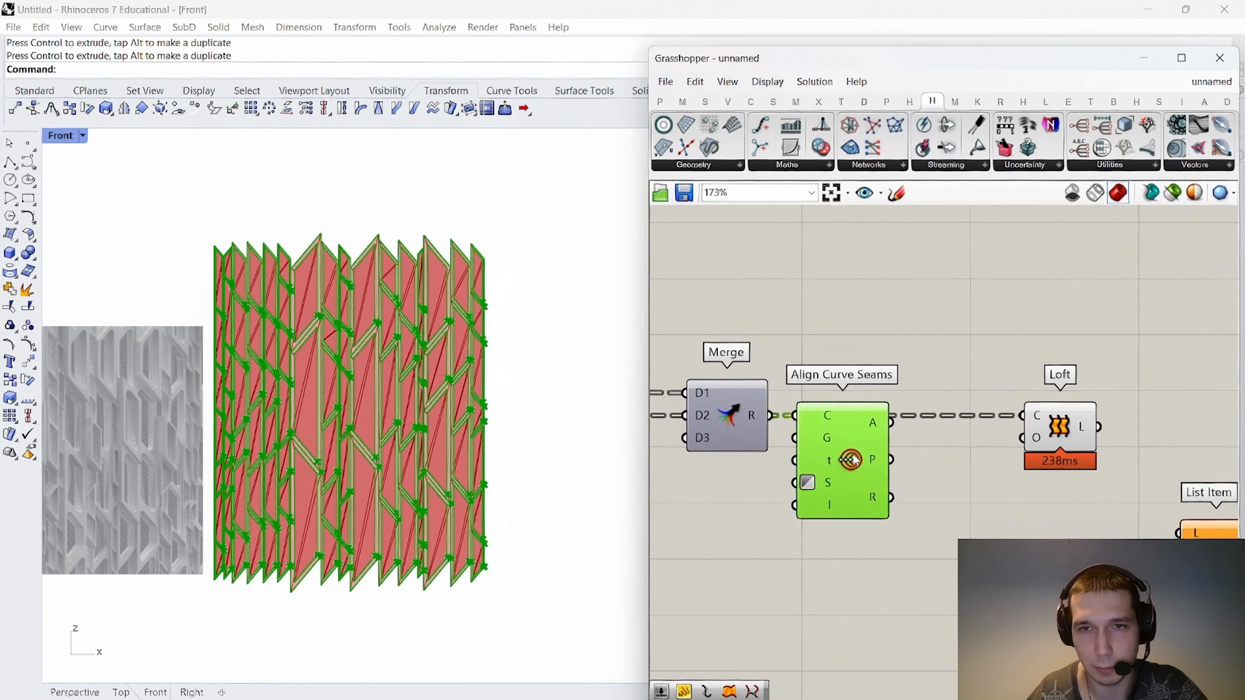
drag(855, 460, 862, 460)
Move Loft farther from Align Curve Seams to make room between them.
click(934, 374)
right_drag(935, 374, 830, 356)
drag(977, 418, 1104, 418)
click(852, 410)
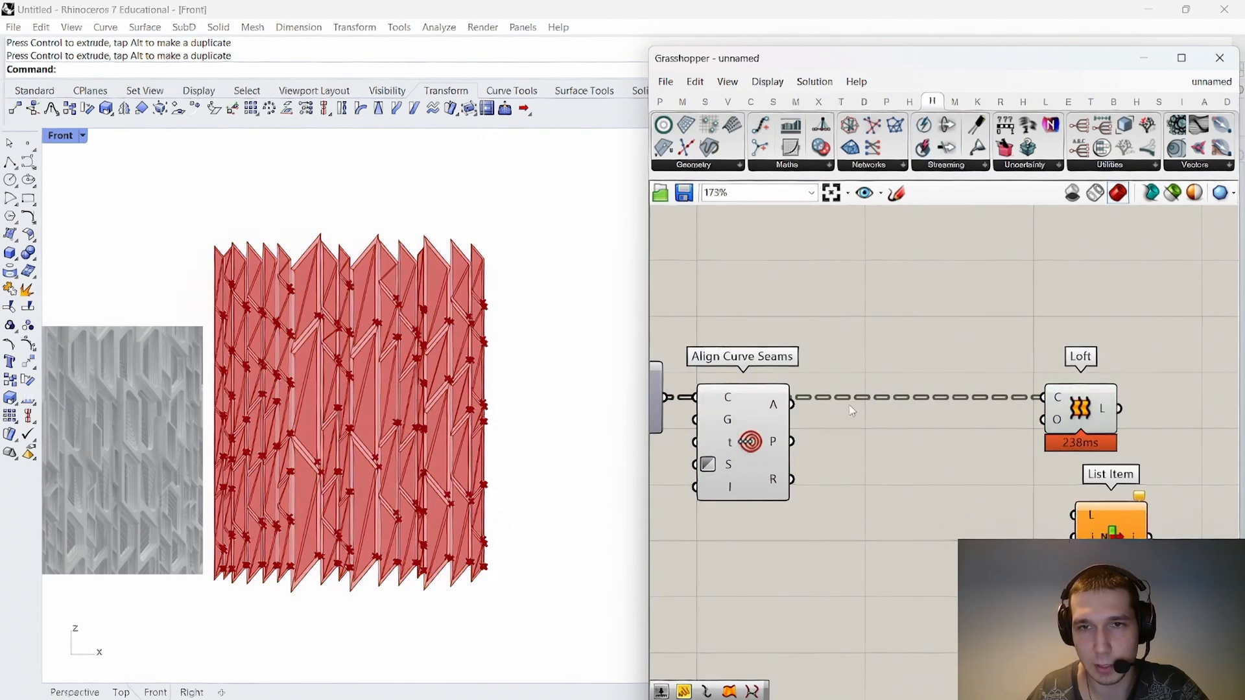
Connect output A of Align Curve Seams to List Item, place List Item before Loft, and give it a +1 output.
drag(1046, 478, 1073, 515)
drag(1109, 536, 900, 424)
scroll(925, 449, up, 5)
click(899, 481)
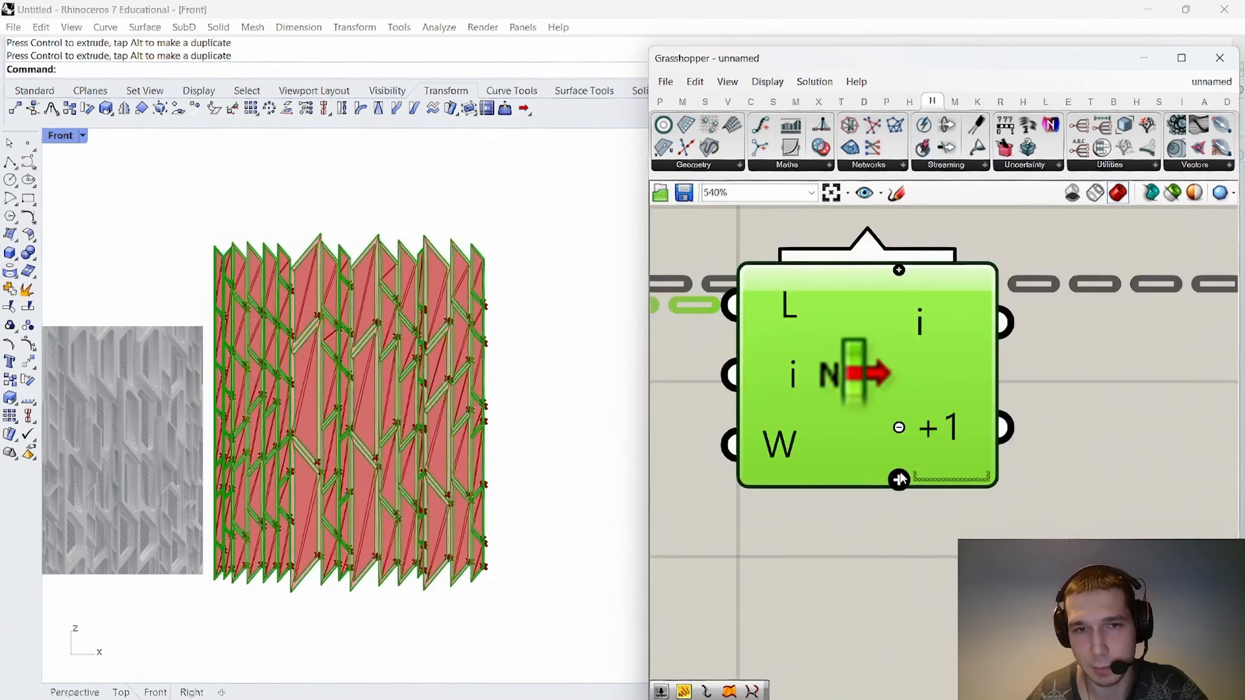
Add a Flip Curve component after List Item, connecting output i to its C input and output +1 to its G input.
scroll(1006, 472, down, 5)
right_drag(1036, 453, 904, 428)
scroll(916, 475, up, 1)
scroll(971, 411, down, 2)
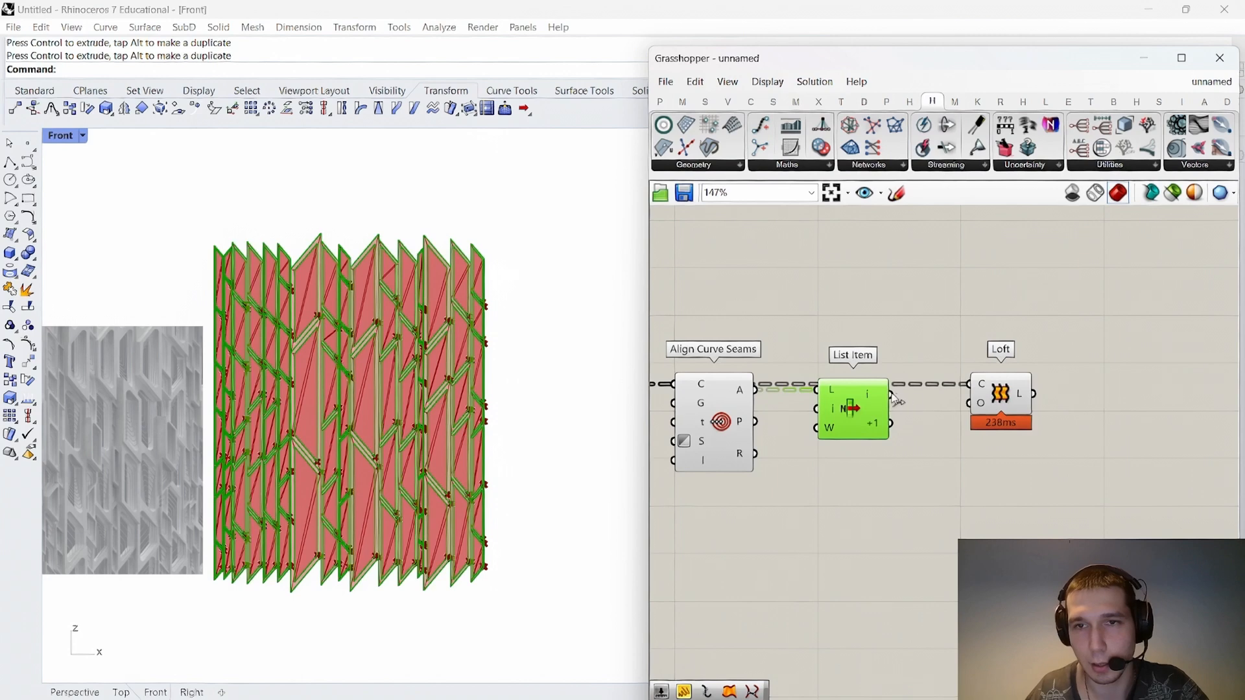
double_click(945, 472)
text(m)
key(BackSpace)
text(f)
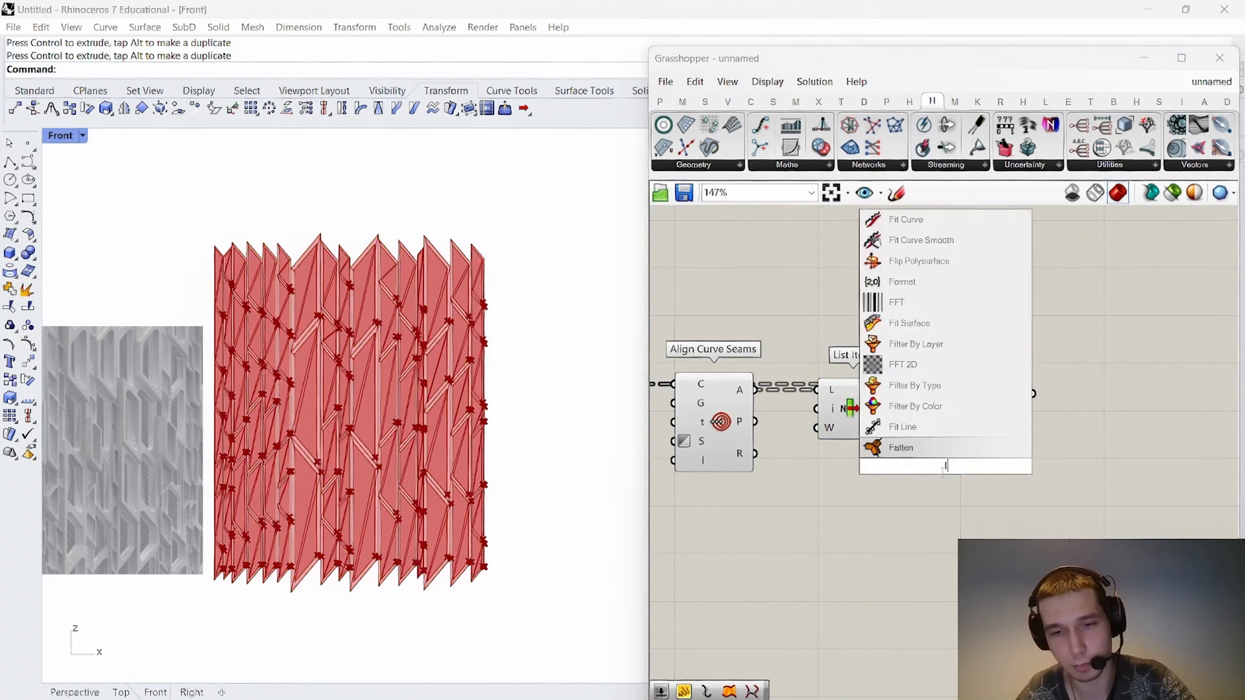
text(lip)
key(Return)
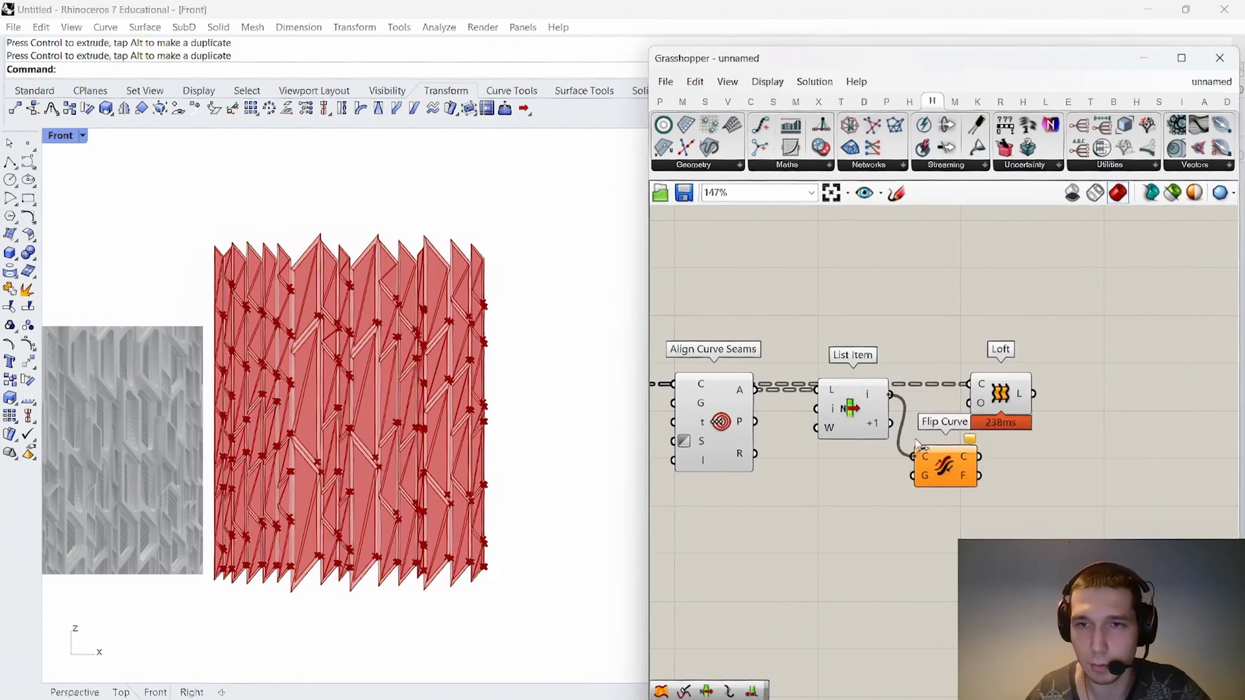
drag(916, 441, 913, 476)
Move Loft farther along and add a Merge before it, feeding D1 from Flip Curve's C and D2 from List Item's +1.
drag(938, 474, 1074, 404)
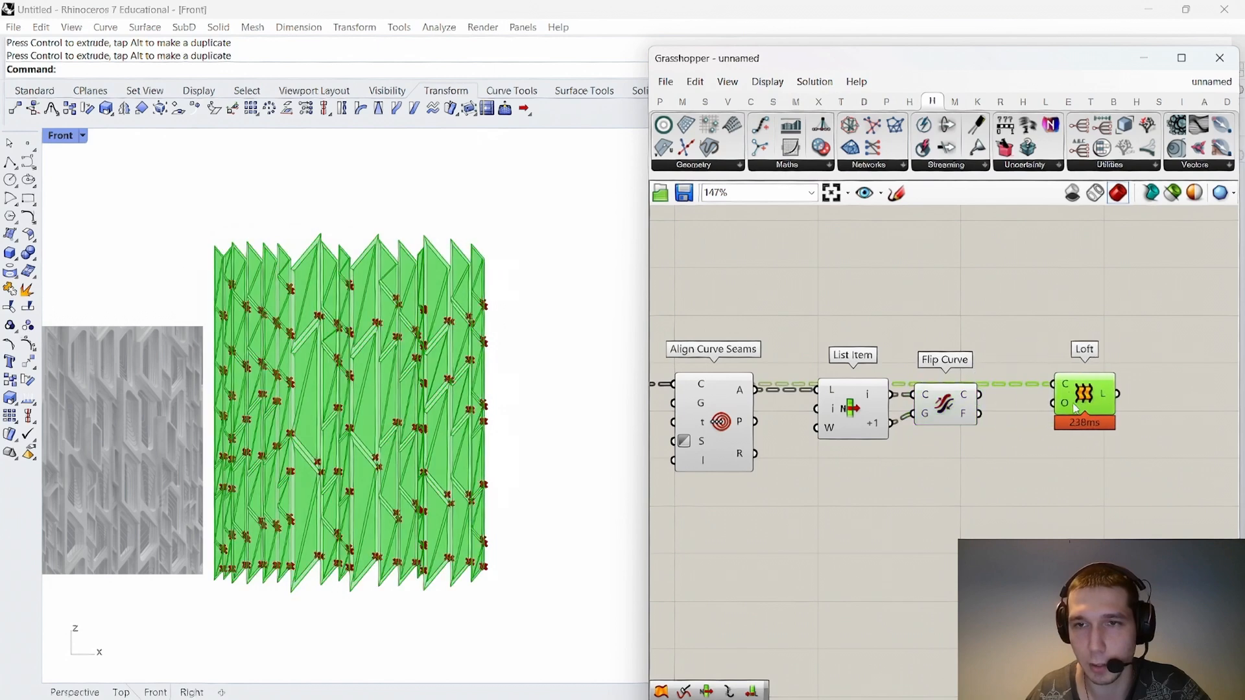
right_drag(1046, 355, 946, 372)
drag(1002, 411, 1093, 411)
double_click(962, 358)
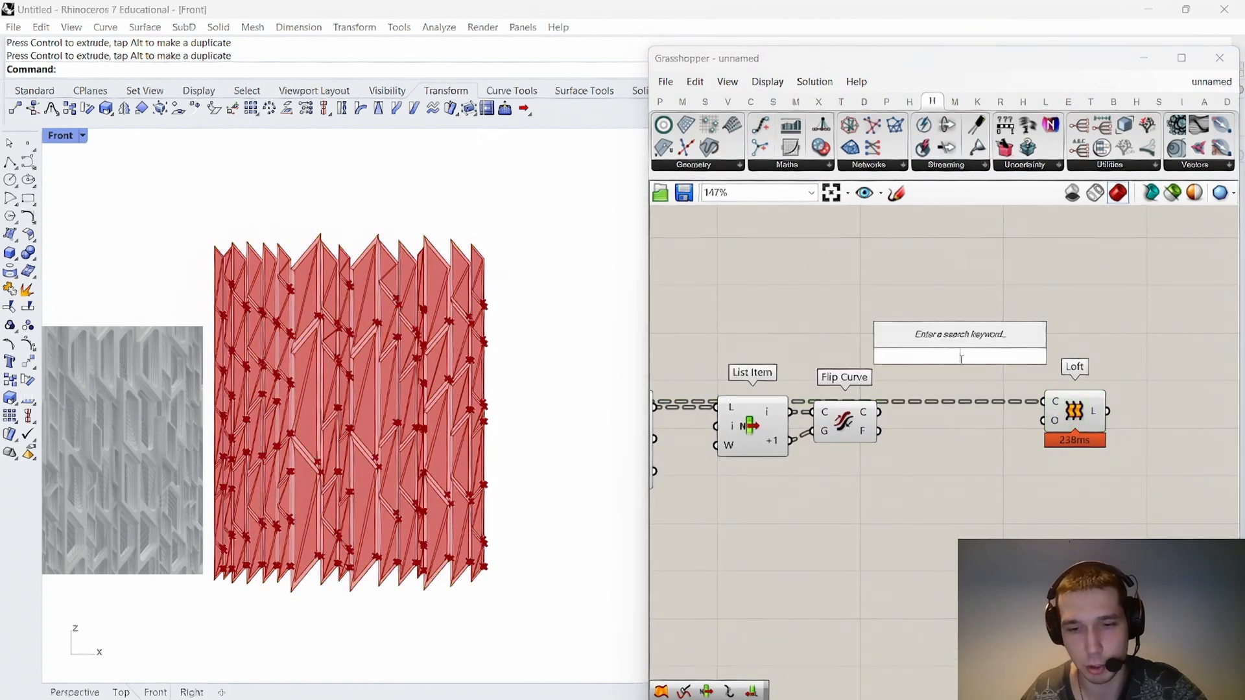
text(merge)
key(Return)
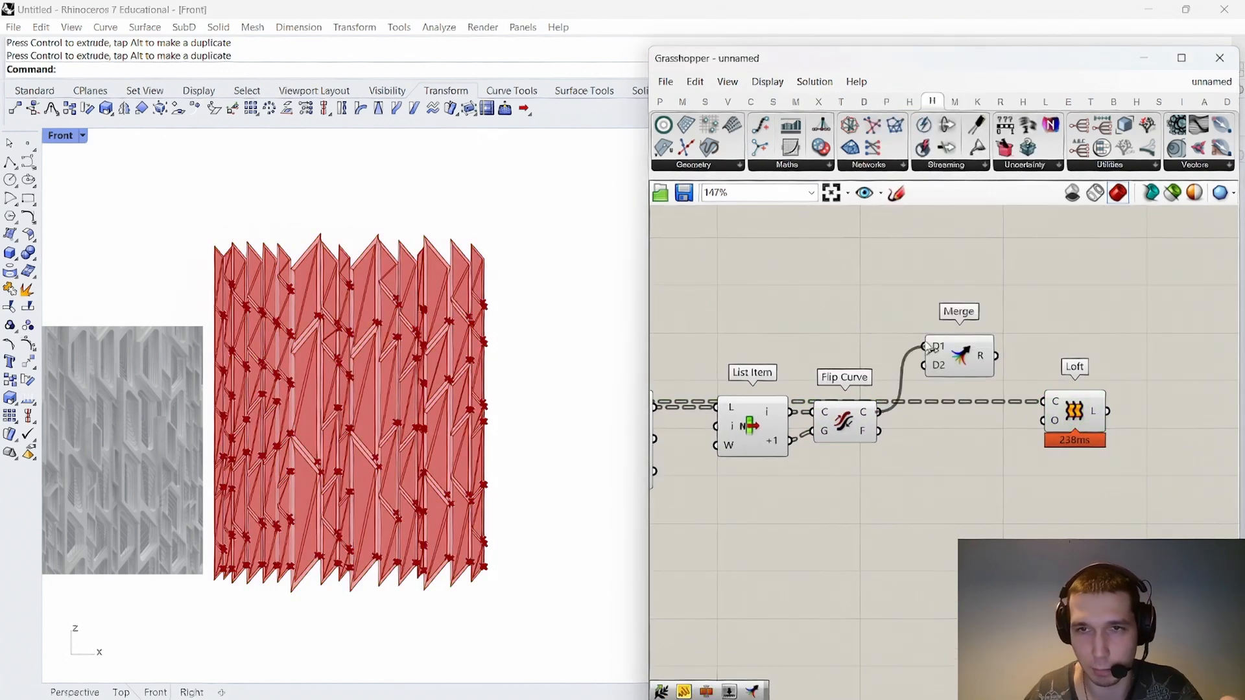
drag(934, 369, 951, 443)
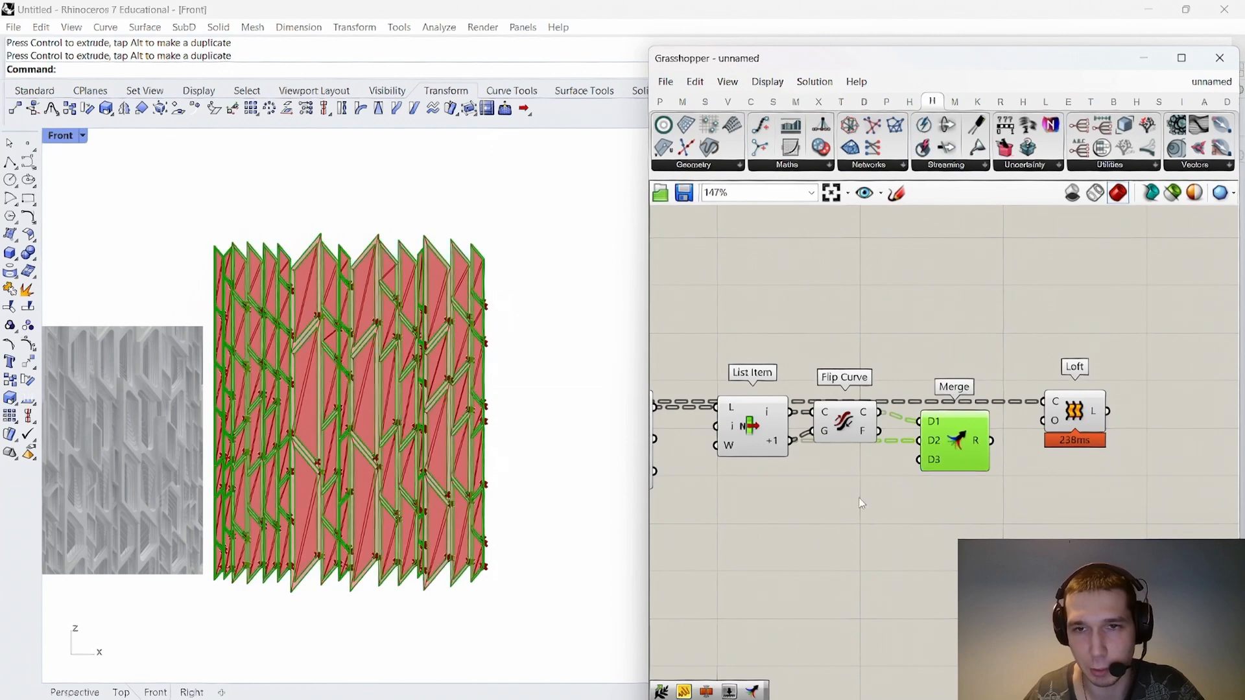
Turn off the preview of the List Item and Flip Curve components.
drag(860, 504, 744, 344)
middle_click(757, 344)
click(786, 372)
scroll(960, 428, up, 2)
drag(892, 447, 910, 448)
right_drag(969, 458, 924, 452)
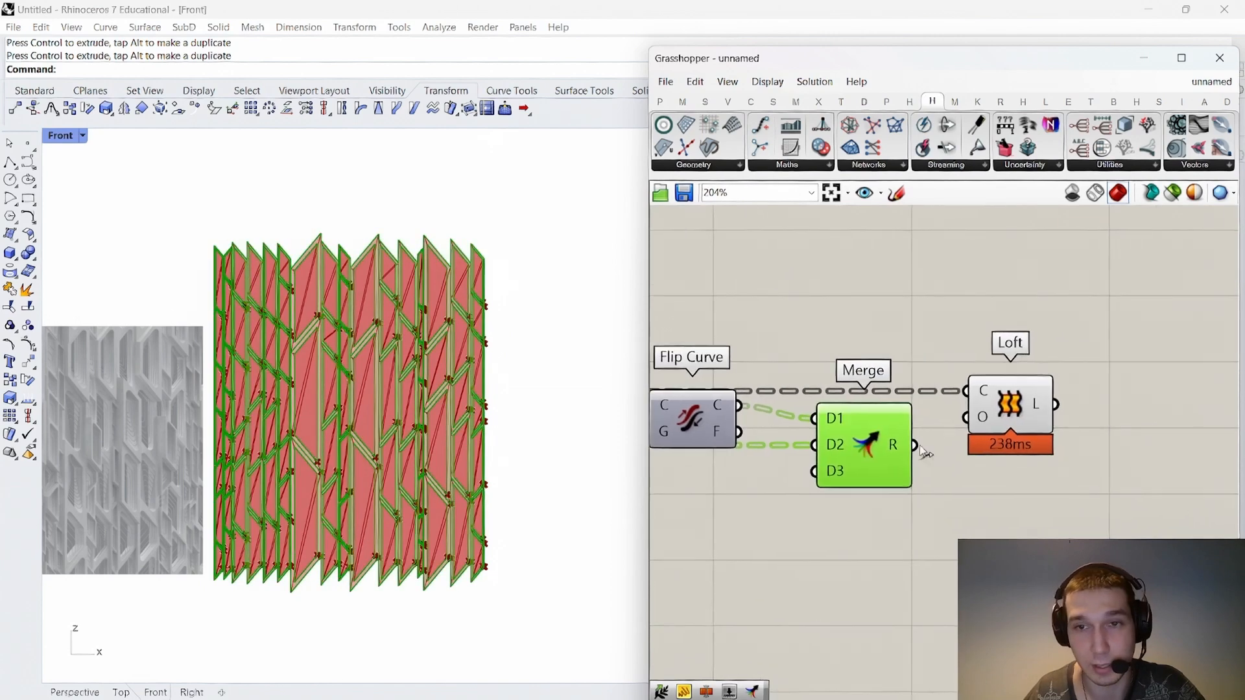
Connect the new Merge's result R to Loft's C input and turn off the Merge preview.
drag(914, 446, 1028, 456)
click(957, 371)
right_drag(957, 370, 1052, 336)
drag(1010, 502, 930, 311)
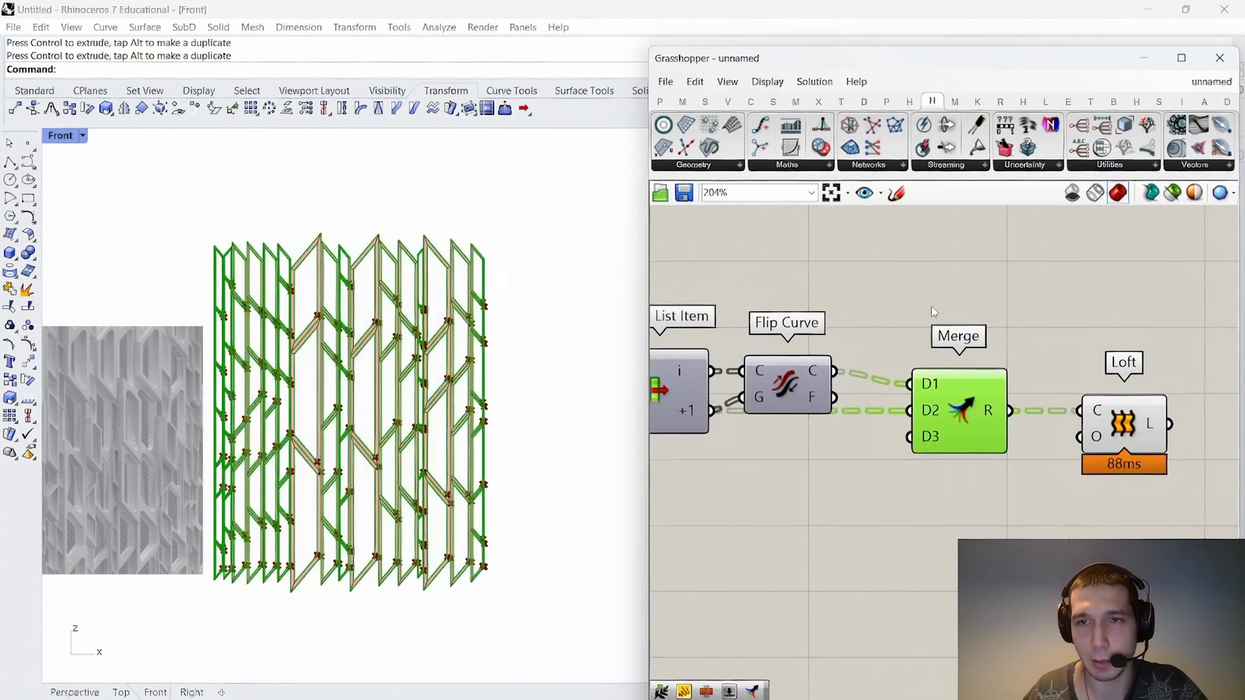
middle_click(930, 307)
click(963, 334)
Examine the lofted frames in the Front view and in the Perspective view.
scroll(402, 406, up, 5)
scroll(395, 392, down, 7)
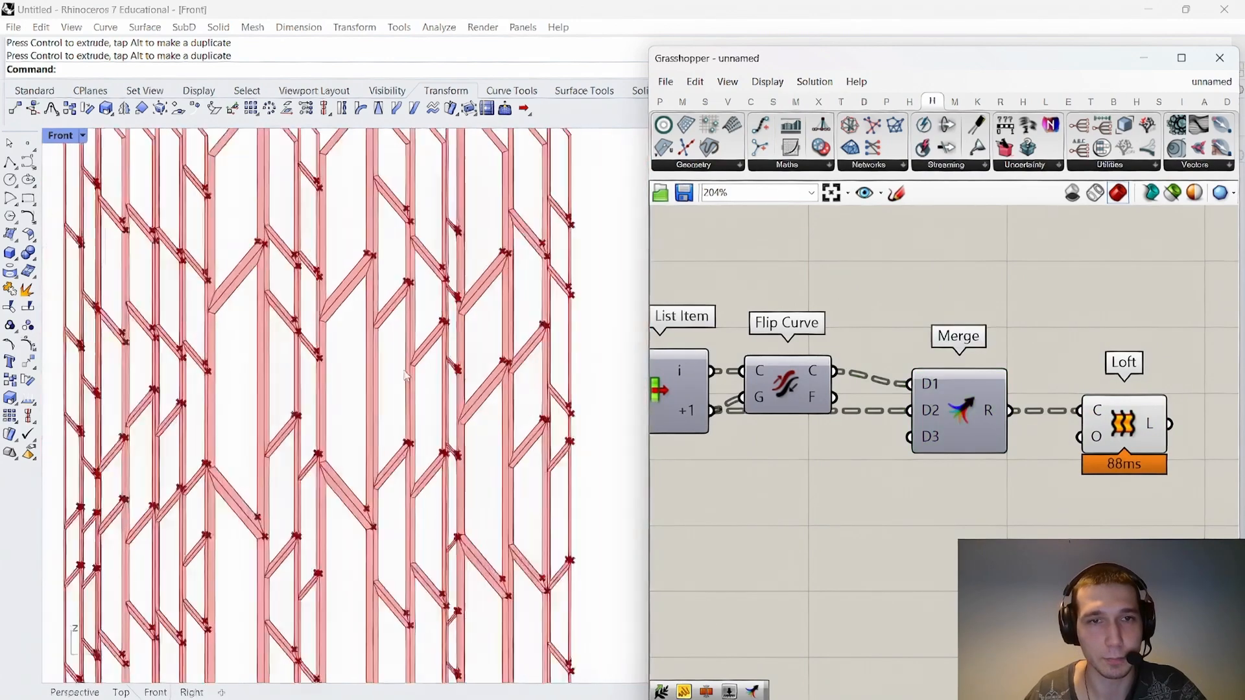
scroll(320, 537, up, 4)
click(75, 693)
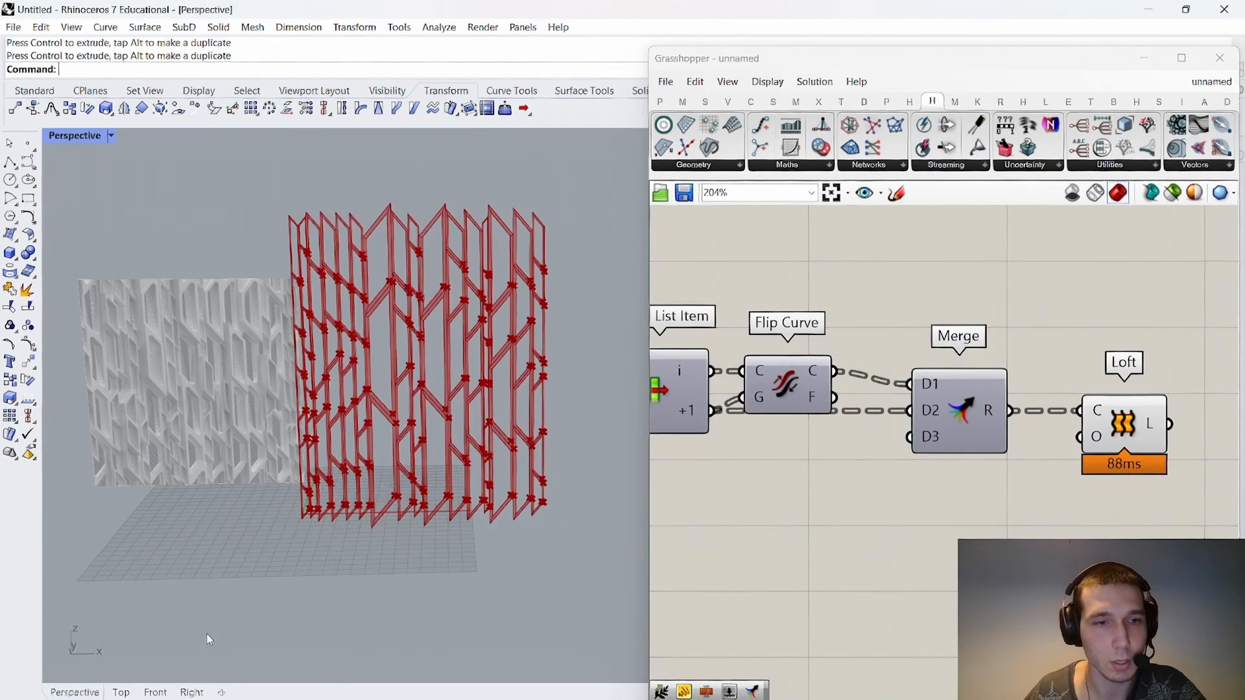
scroll(402, 422, down, 4)
scroll(421, 421, up, 4)
scroll(422, 420, down, 1)
scroll(420, 415, up, 3)
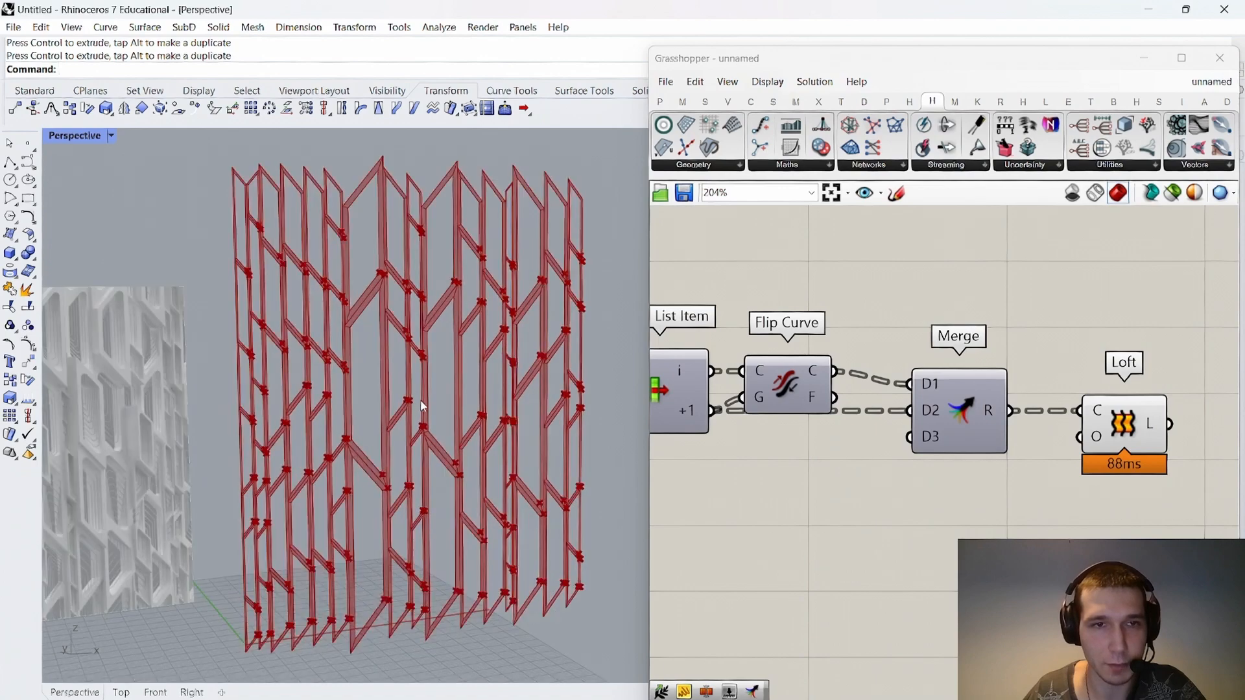
Turn off the preview of Align Curve Seams and inspect the lofted frames in the Perspective view.
scroll(937, 410, down, 5)
drag(797, 482, 686, 348)
right_click(687, 348)
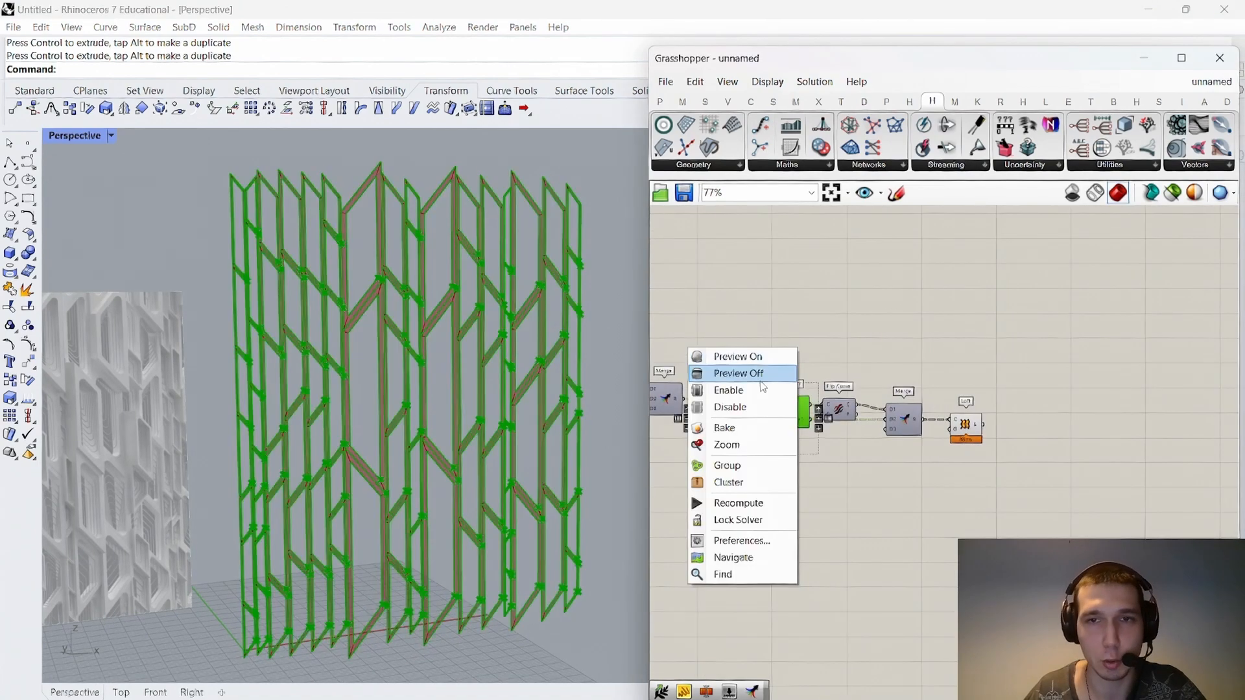
click(755, 375)
scroll(441, 377, down, 5)
scroll(454, 389, up, 8)
scroll(448, 383, down, 5)
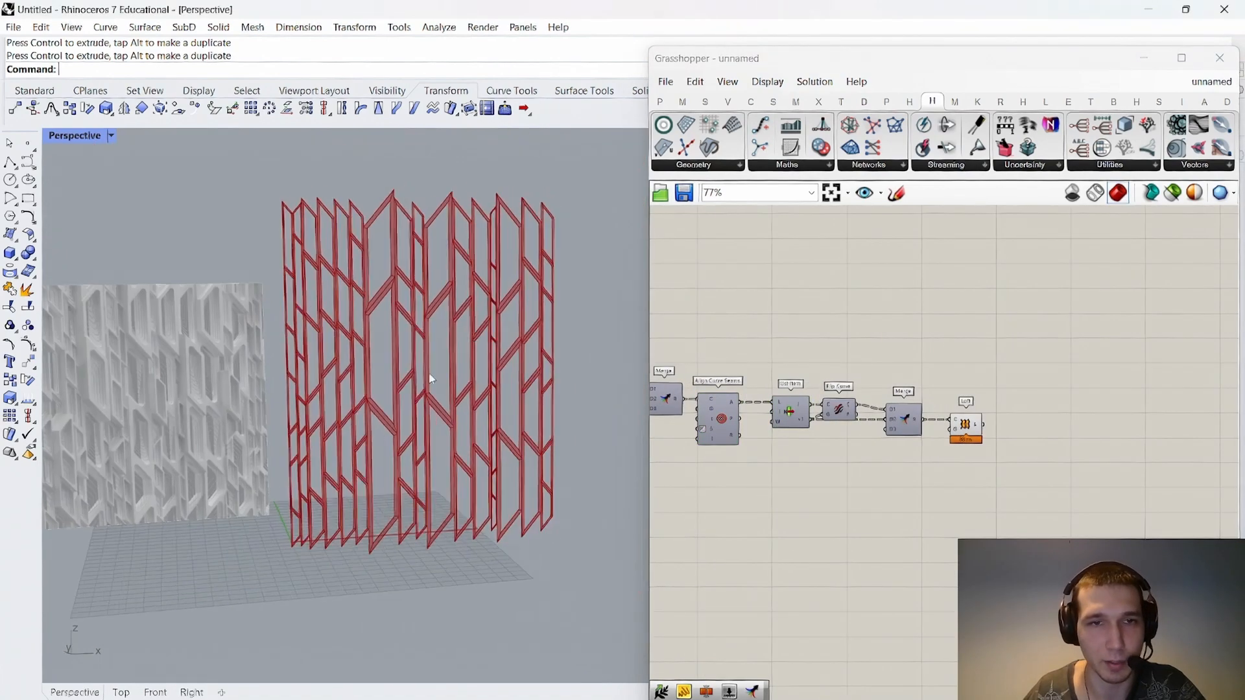
scroll(431, 376, up, 3)
scroll(437, 370, down, 4)
scroll(460, 318, up, 6)
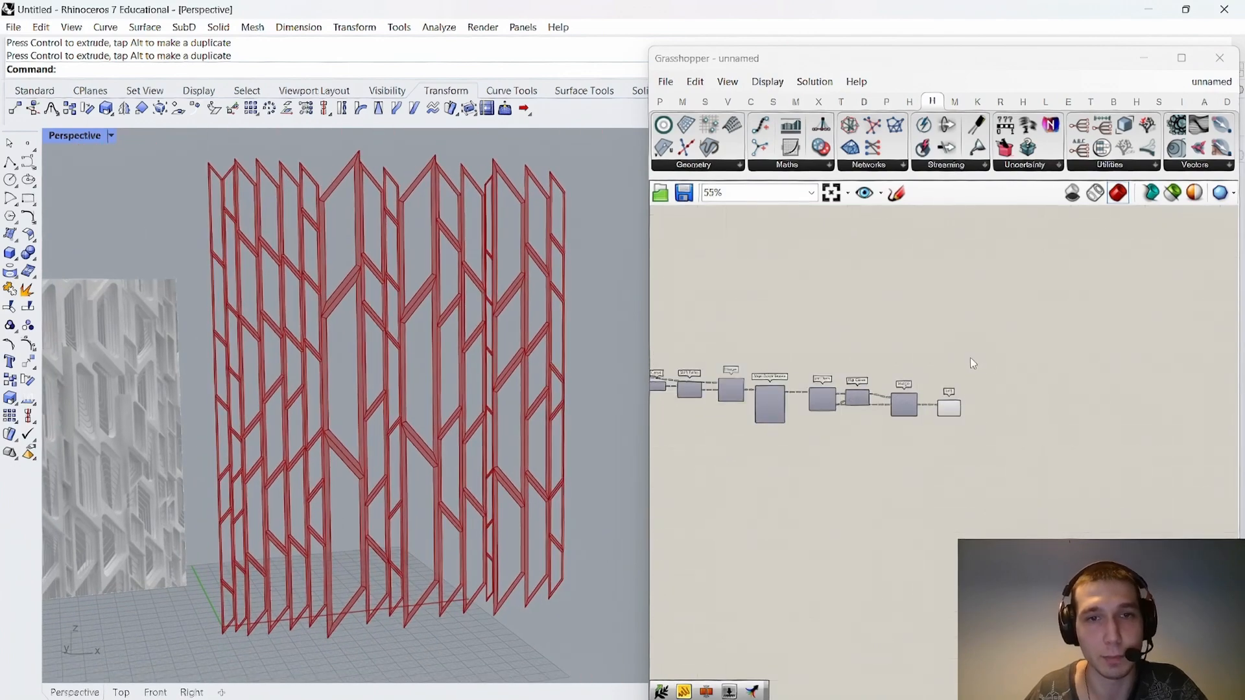
Add a Simple Mesh component after Loft.
scroll(970, 358, up, 5)
double_click(934, 403)
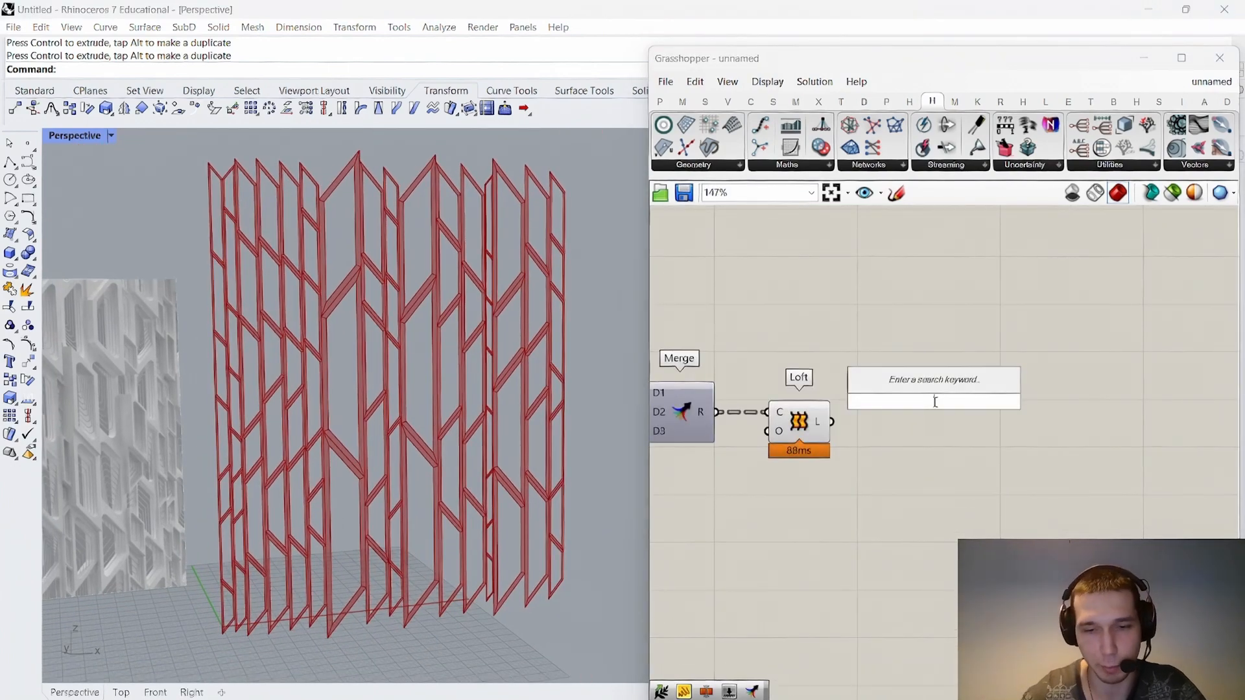
text(simple mesh)
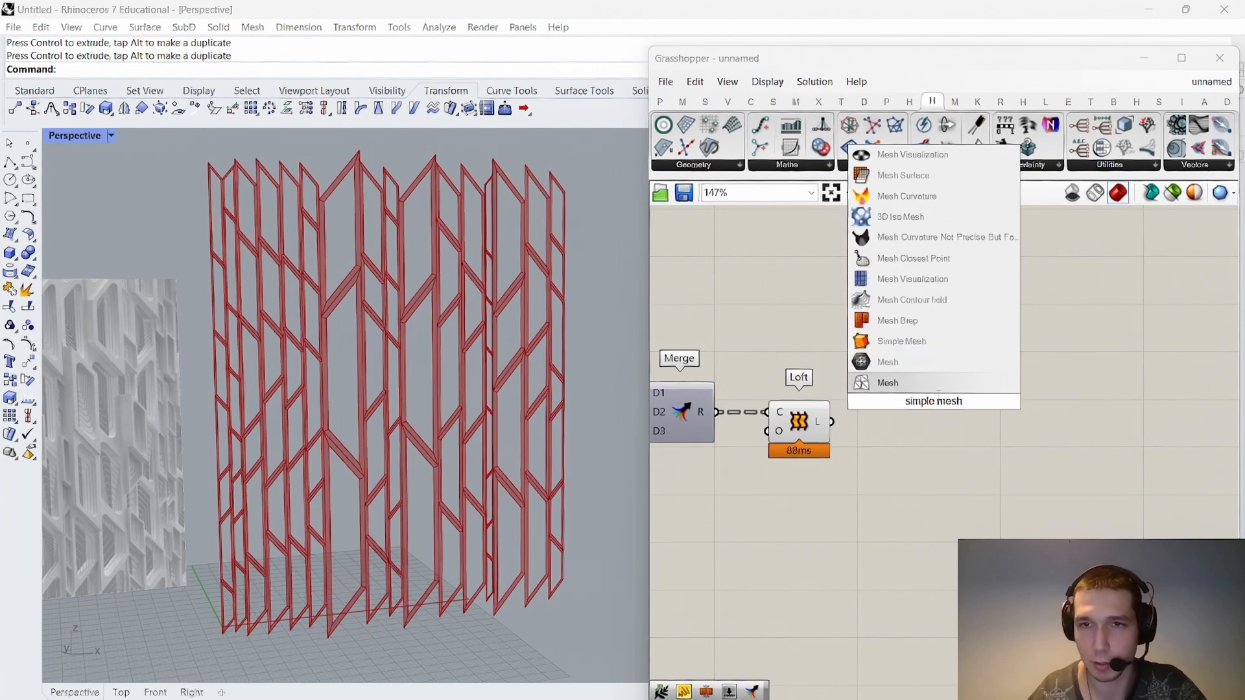
click(901, 342)
scroll(855, 421, up, 3)
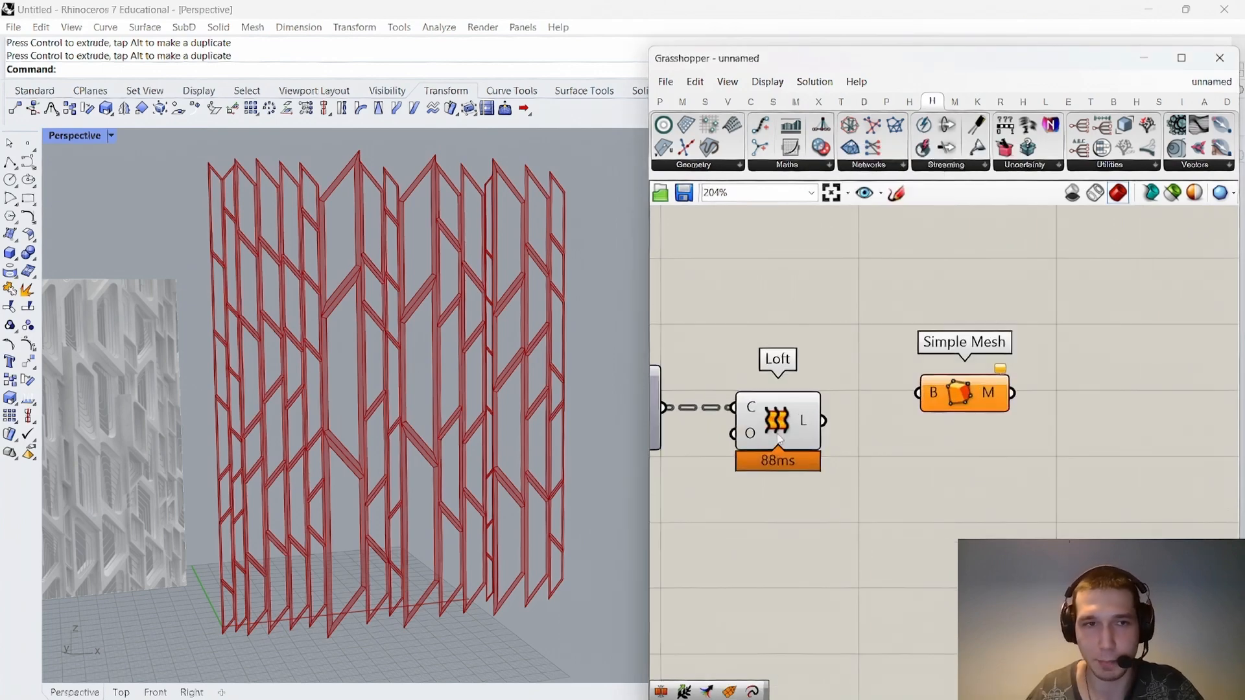
Compare the frames with the reference image, connect Loft's L output to Simple Mesh's B input, and align Simple Mesh with Loft.
scroll(192, 374, up, 6)
scroll(188, 389, up, 5)
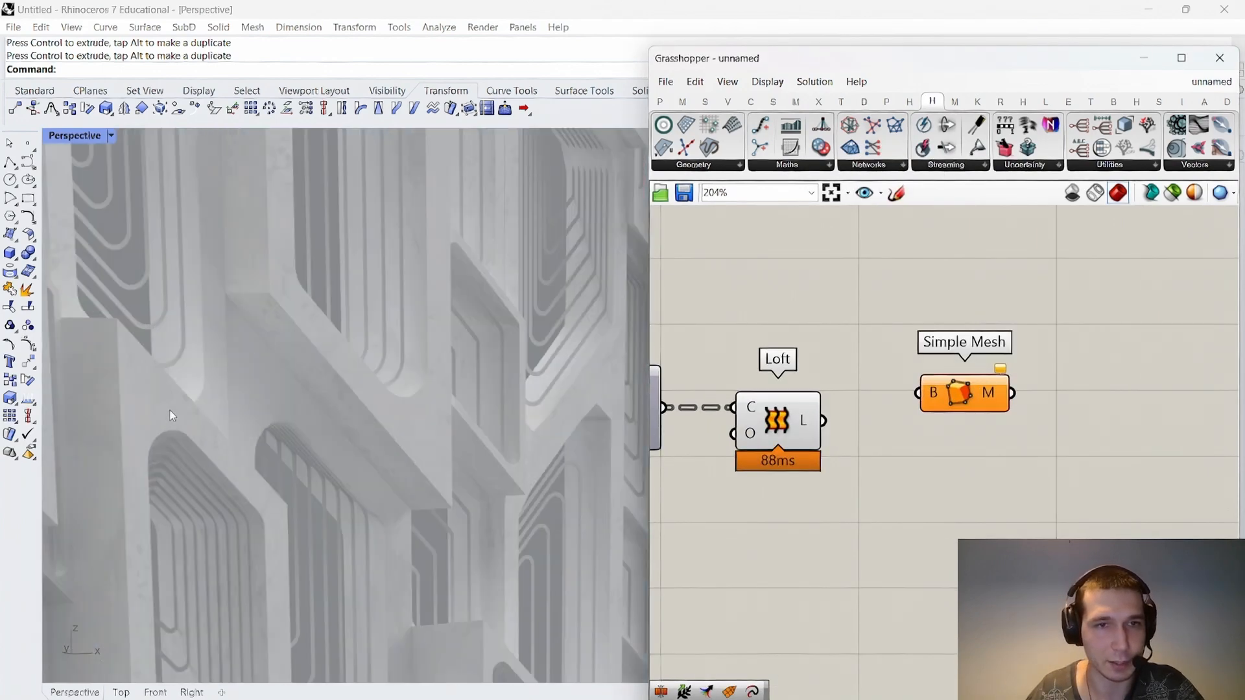
scroll(330, 397, down, 6)
scroll(345, 380, up, 4)
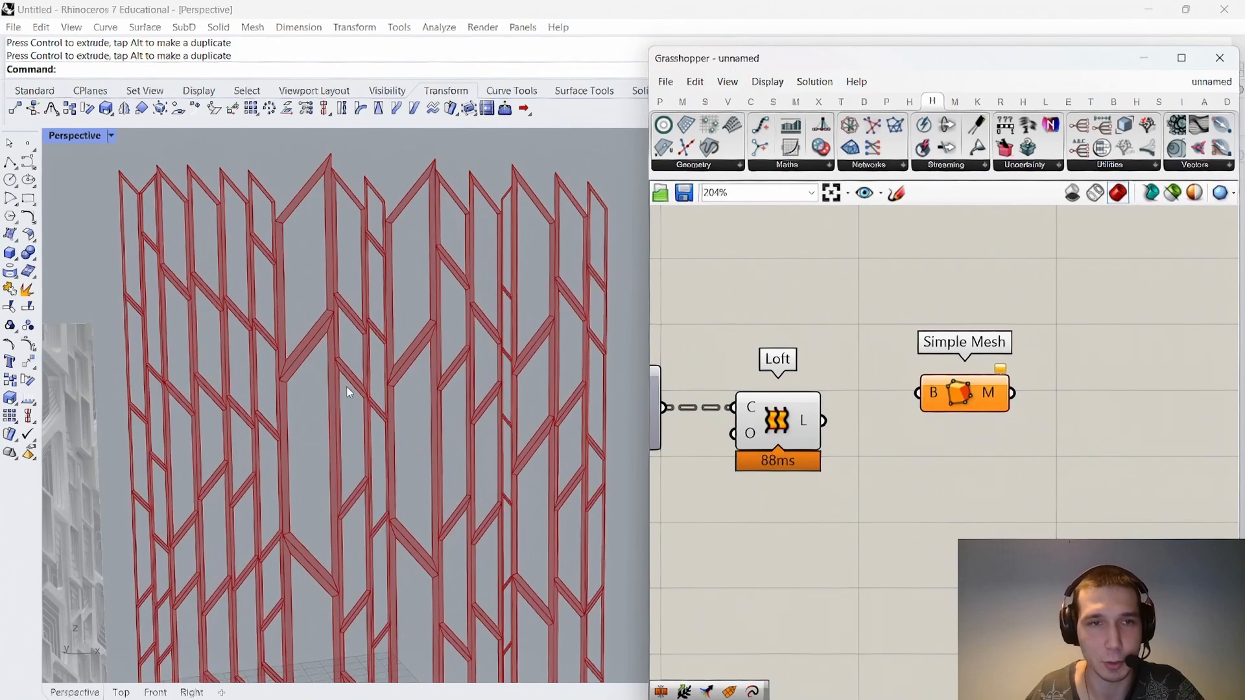
scroll(745, 413, down, 3)
scroll(746, 413, up, 4)
click(746, 415)
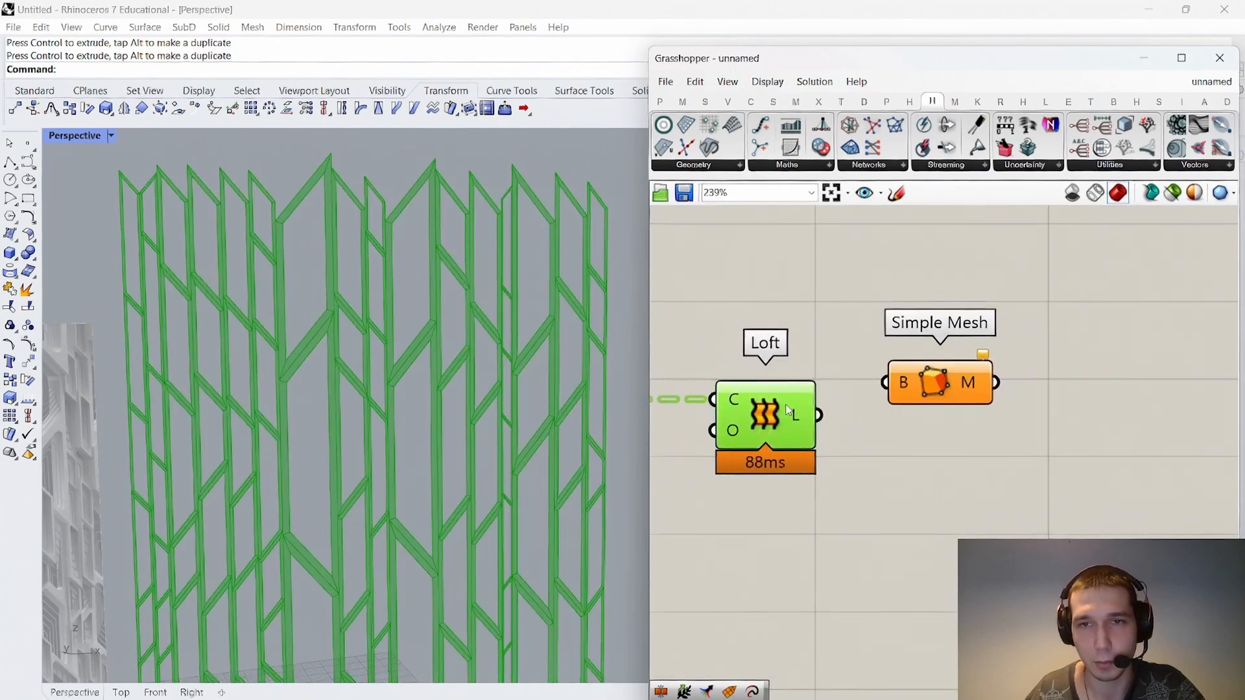
click(871, 357)
right_drag(836, 417, 802, 413)
drag(855, 386, 856, 383)
drag(900, 372, 894, 410)
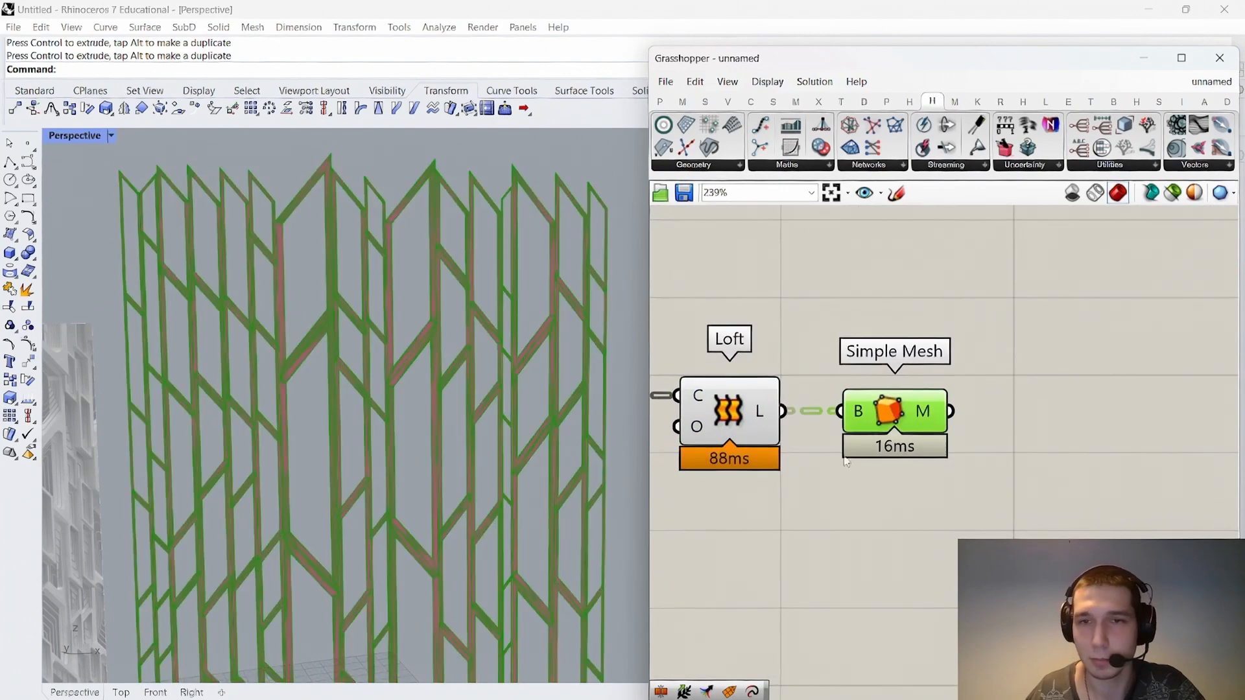
Turn off the preview of the Loft component.
drag(827, 475, 727, 303)
middle_click(727, 303)
click(792, 328)
click(897, 322)
right_drag(898, 326, 853, 323)
Add a Weld Mesh component fed by Simple Mesh's M output and turn off the Simple Mesh preview.
double_click(975, 333)
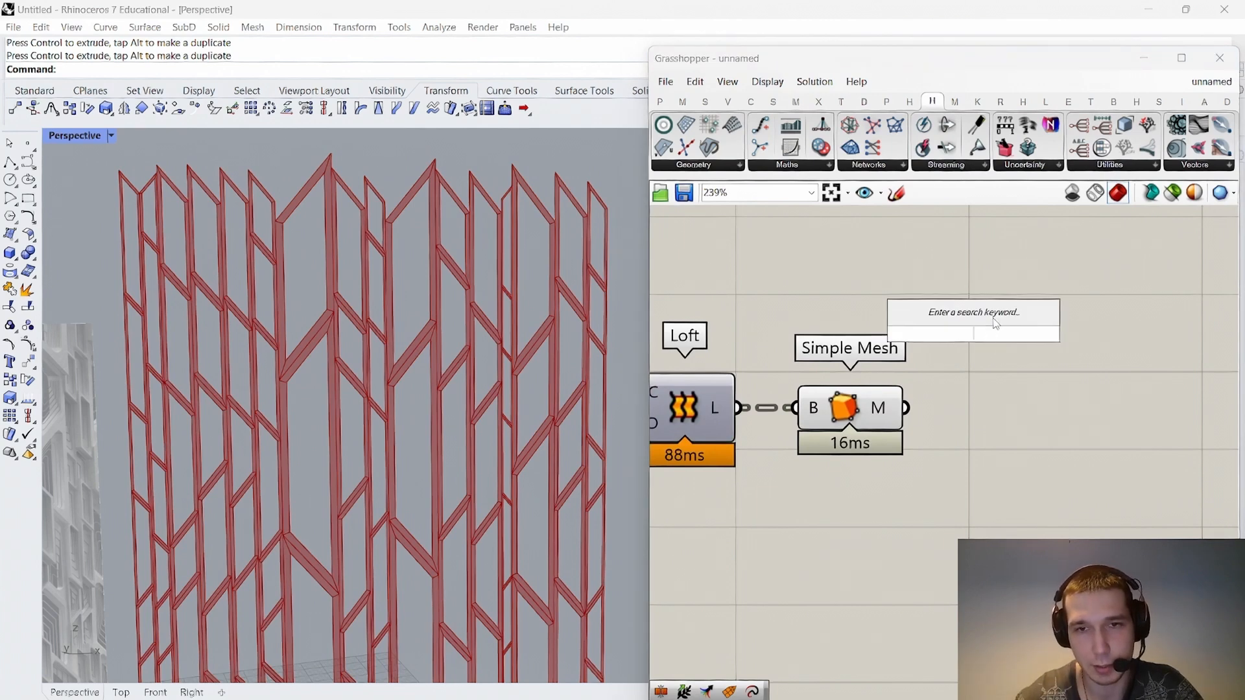
text(weld mesh)
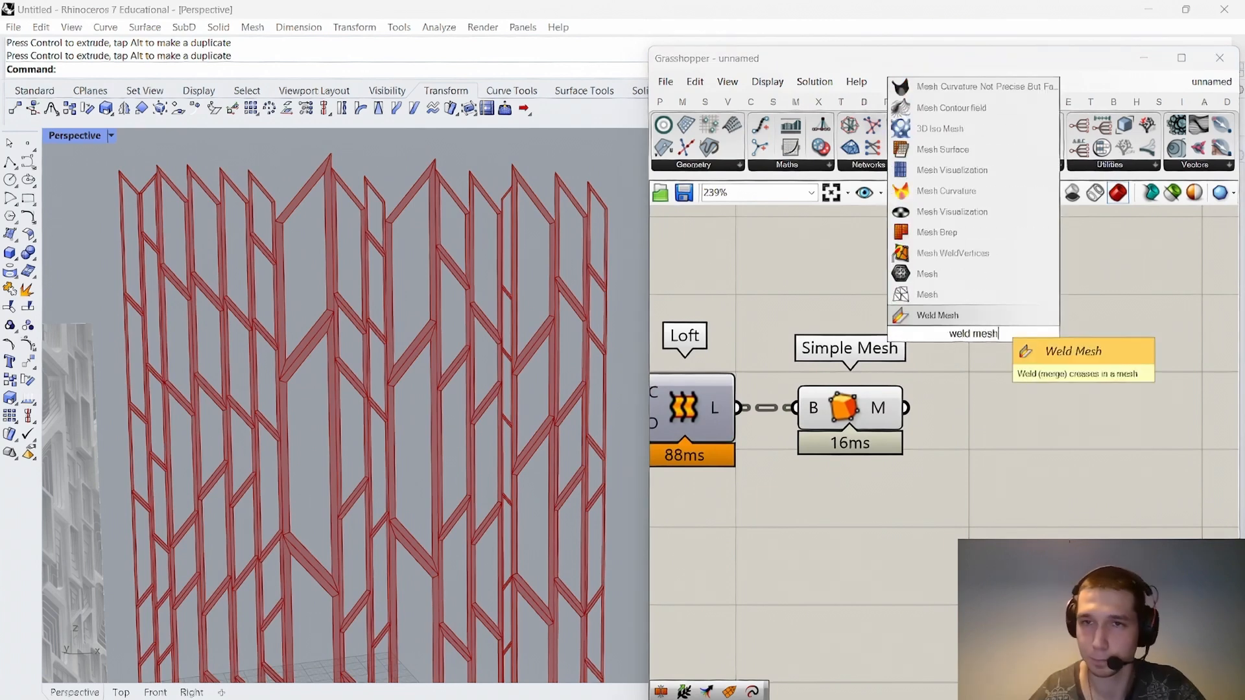
key(Return)
drag(920, 319, 920, 318)
drag(963, 335, 877, 303)
click(959, 366)
scroll(959, 367, down, 4)
middle_click(874, 302)
click(932, 329)
right_drag(1009, 348, 890, 338)
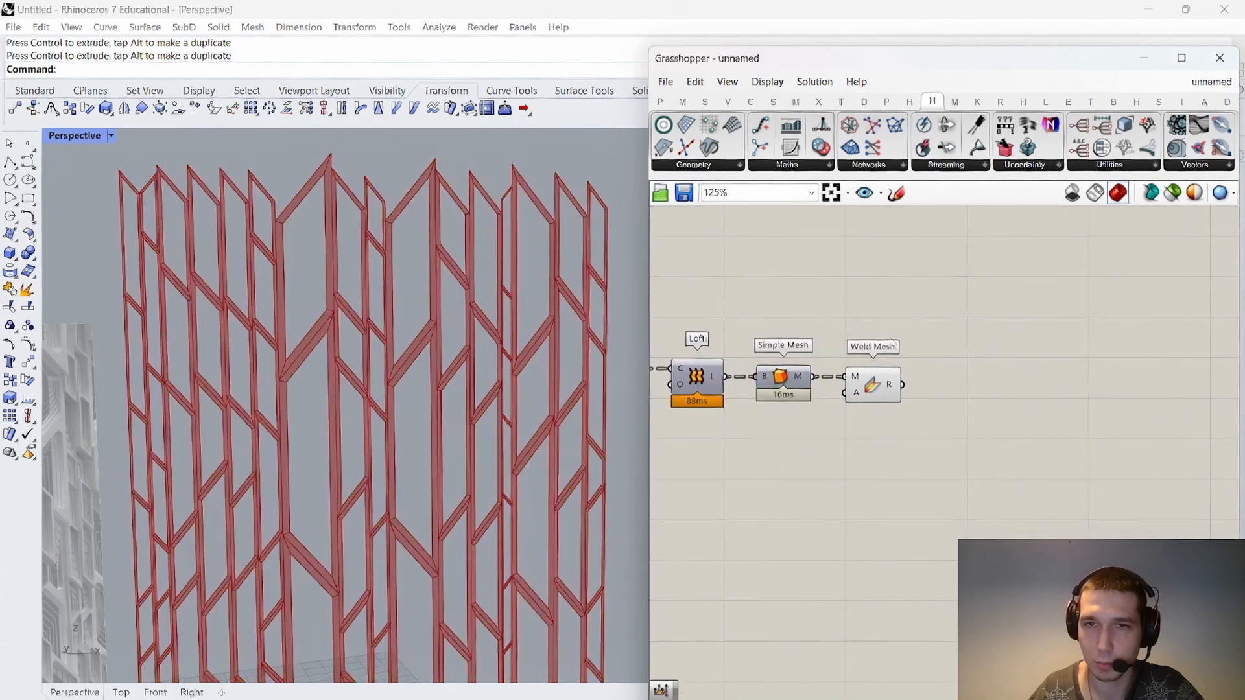
Add an Offset Mesh component and connect Weld Mesh's R output to its M input.
double_click(984, 364)
text(mesh offset)
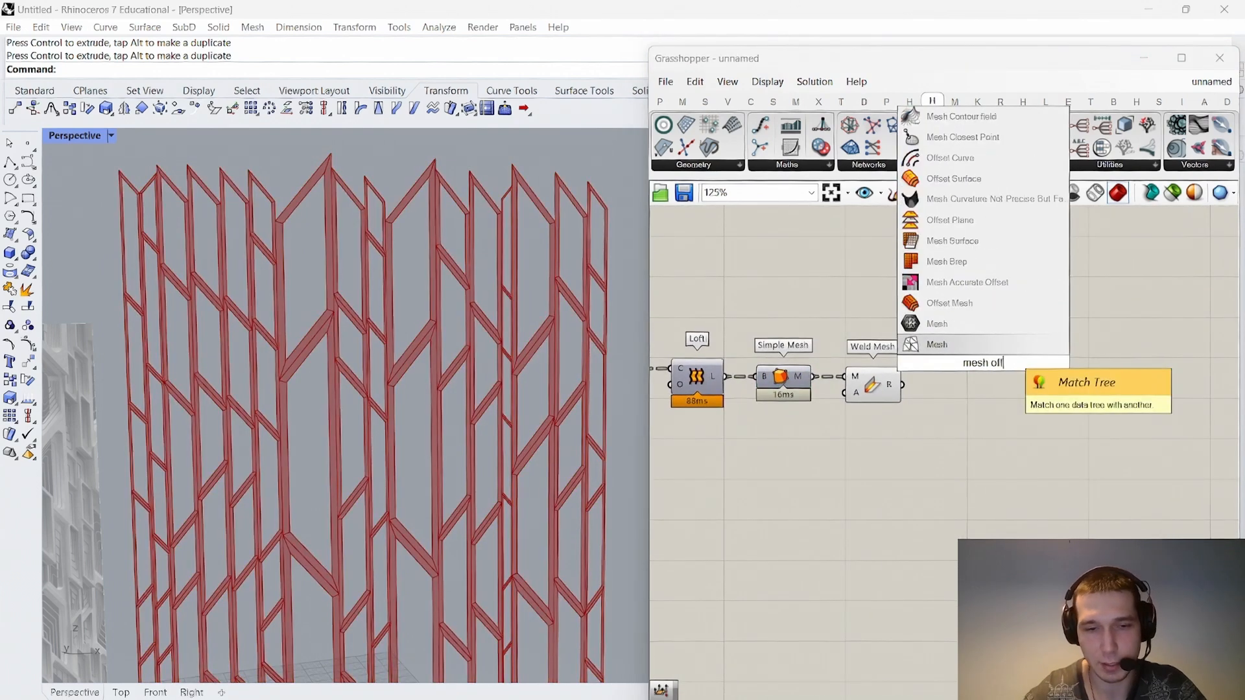
click(949, 282)
drag(979, 363, 1024, 403)
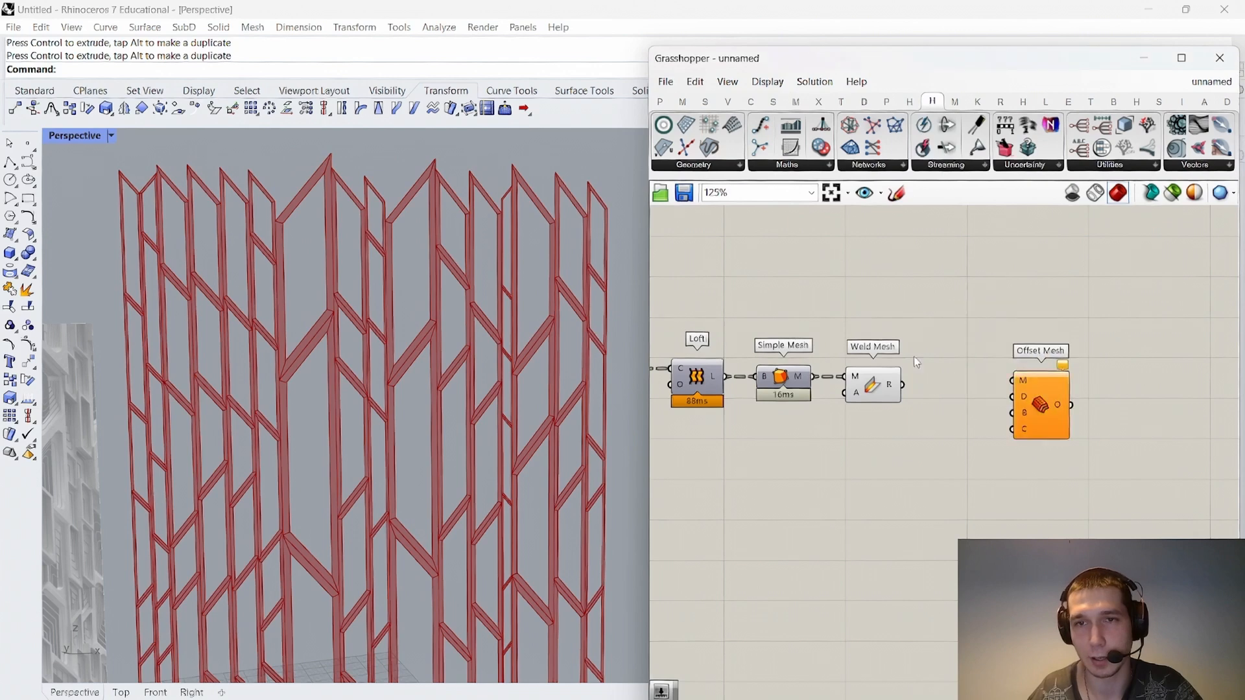
drag(902, 385, 881, 308)
Turn off the preview of the Weld Mesh component.
middle_click(879, 306)
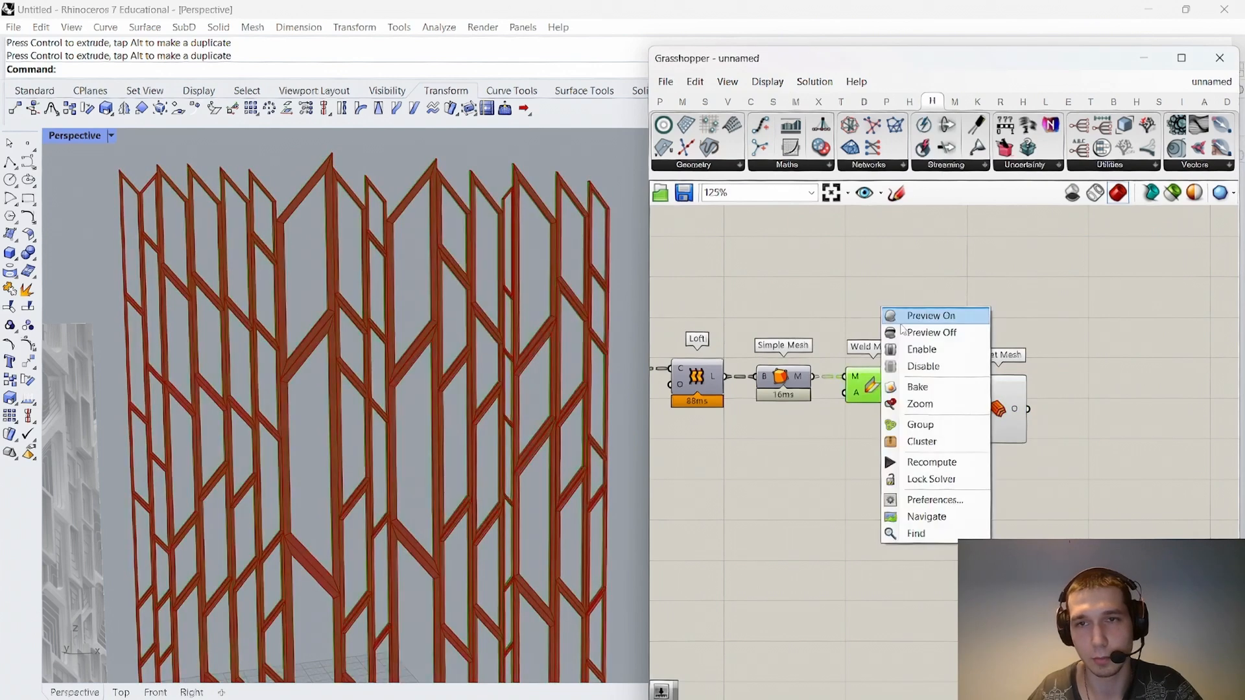
click(932, 318)
middle_click(958, 325)
click(990, 351)
Add a Tree Statistics component below Simple Mesh and connect Loft's L output to its T input.
scroll(978, 354, down, 3)
scroll(982, 390, up, 2)
double_click(983, 393)
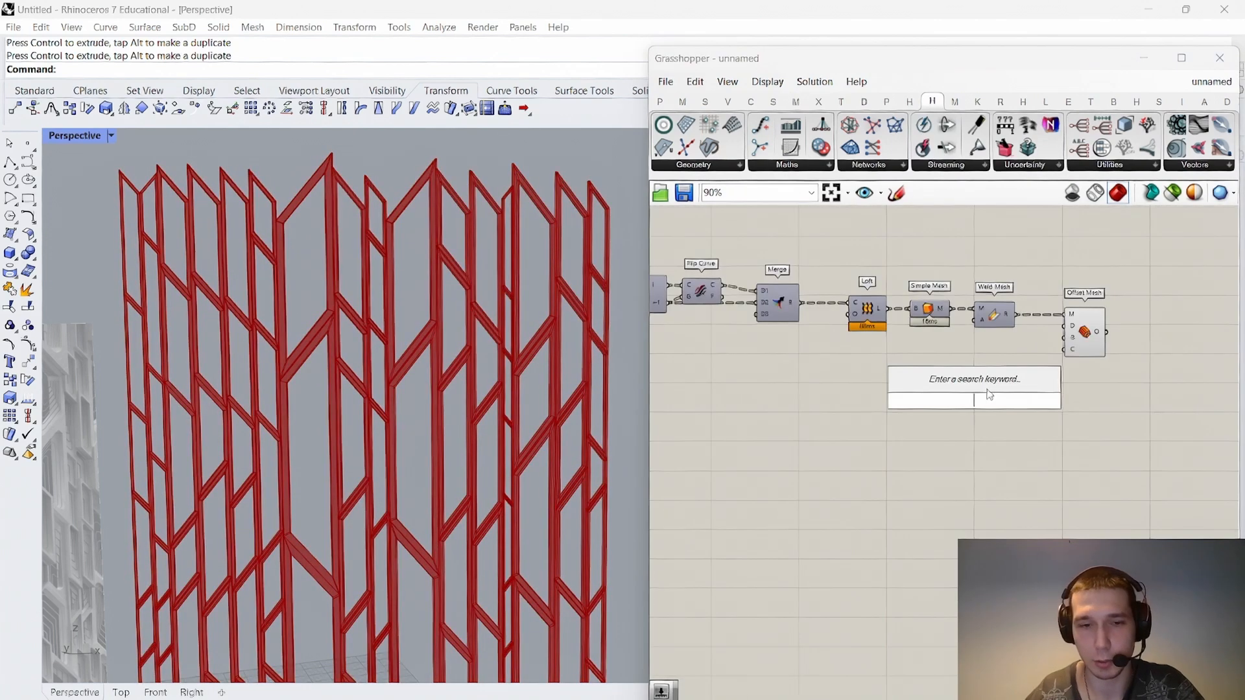
text(tree stat)
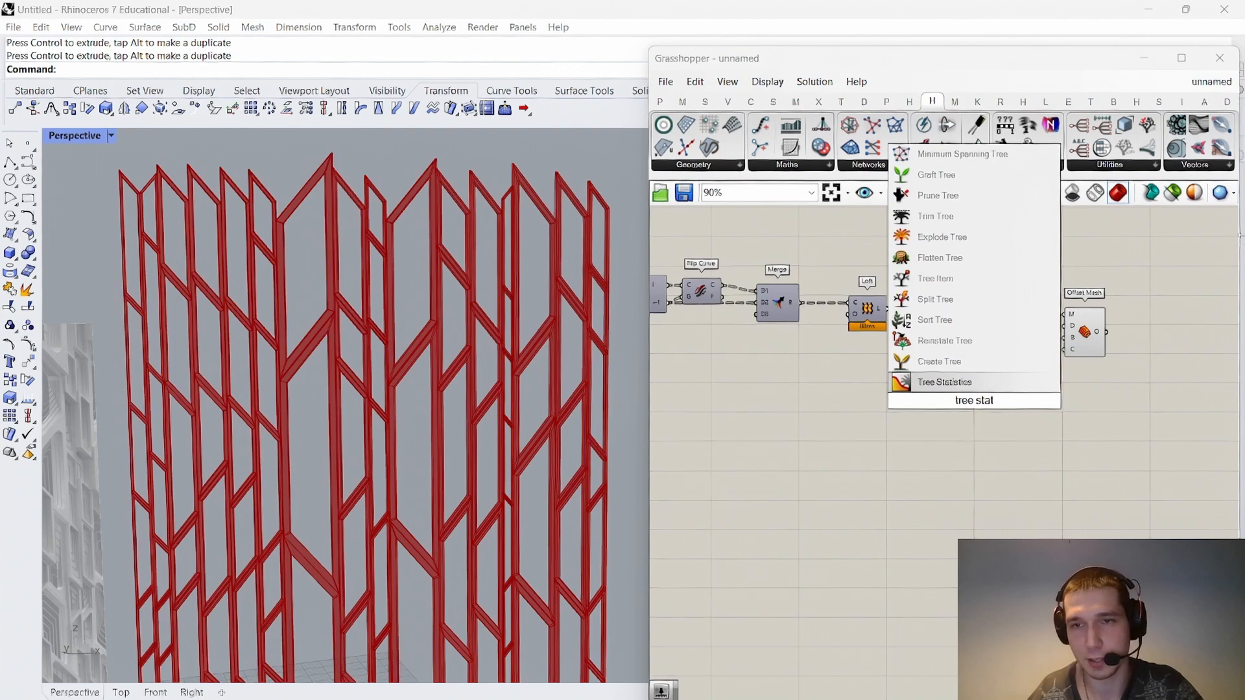
key(Return)
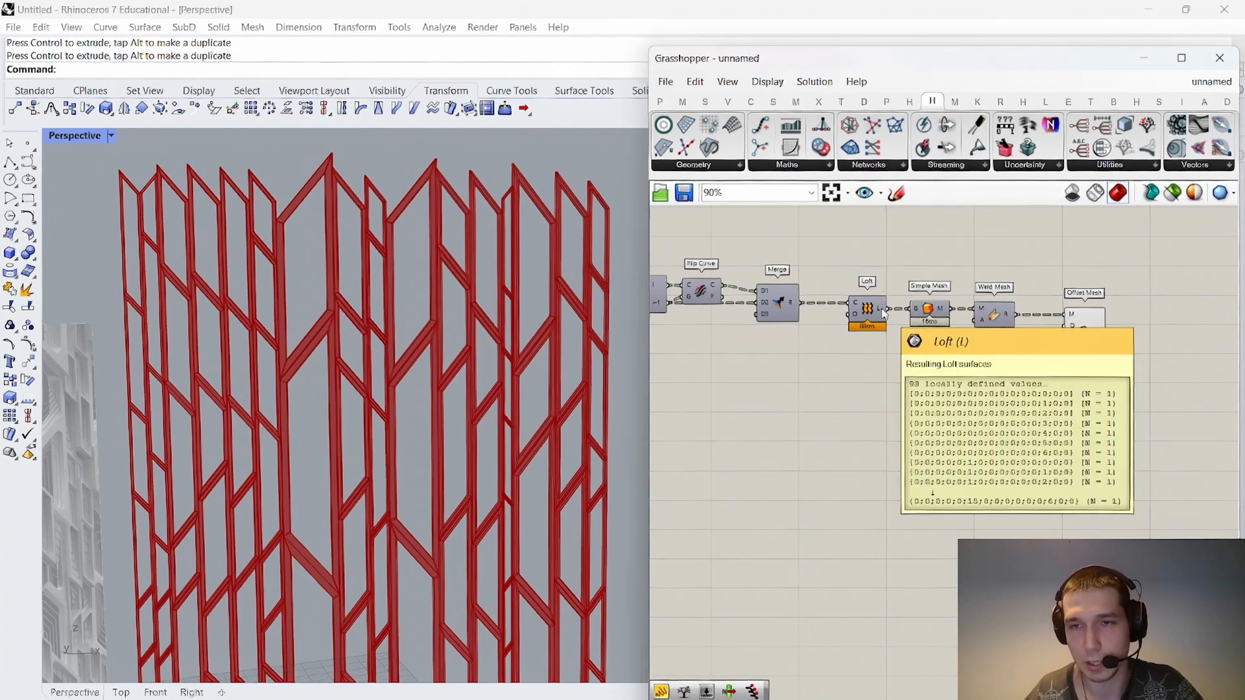
drag(886, 311, 912, 403)
Add a Random component beside Tree Statistics and connect output C to Random's N input.
double_click(1017, 411)
text(random)
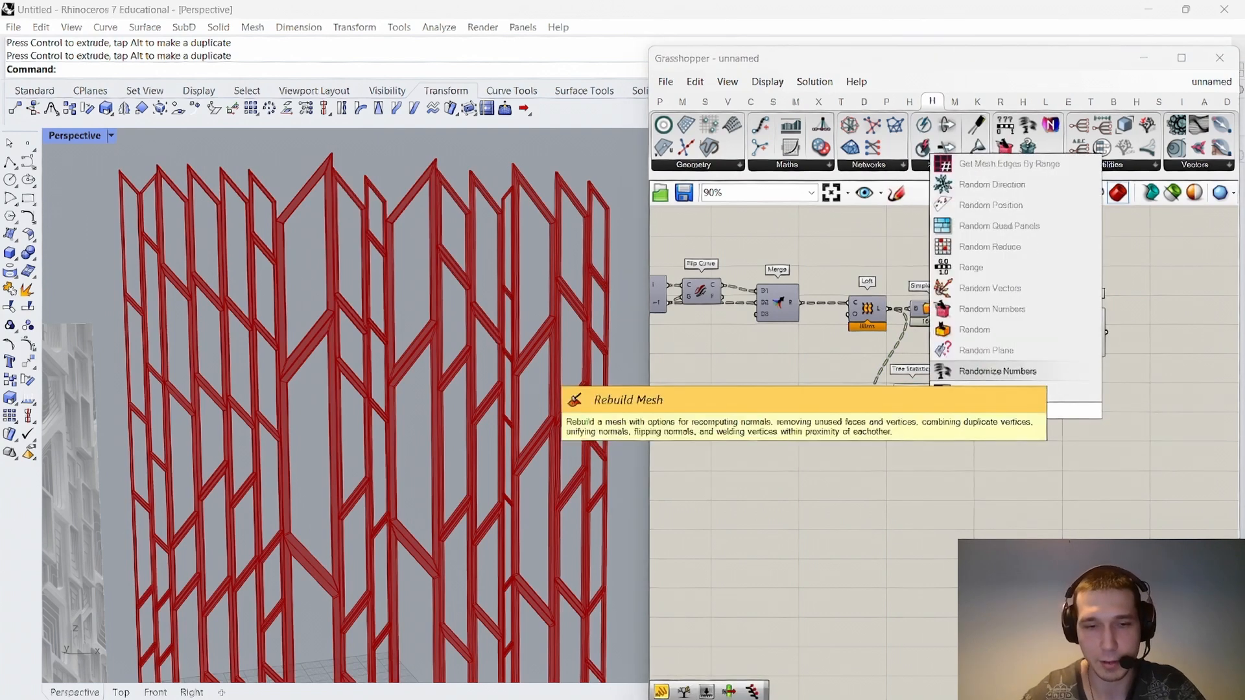
key(Return)
scroll(946, 392, up, 2)
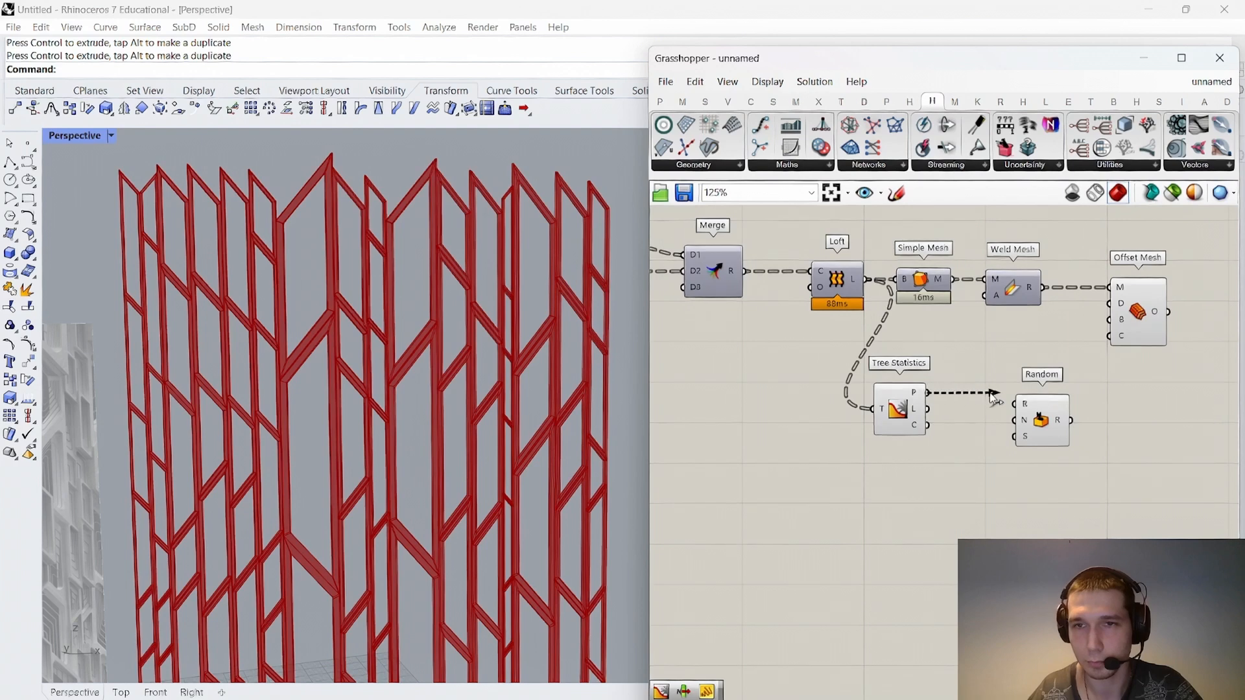
drag(1036, 419, 1066, 425)
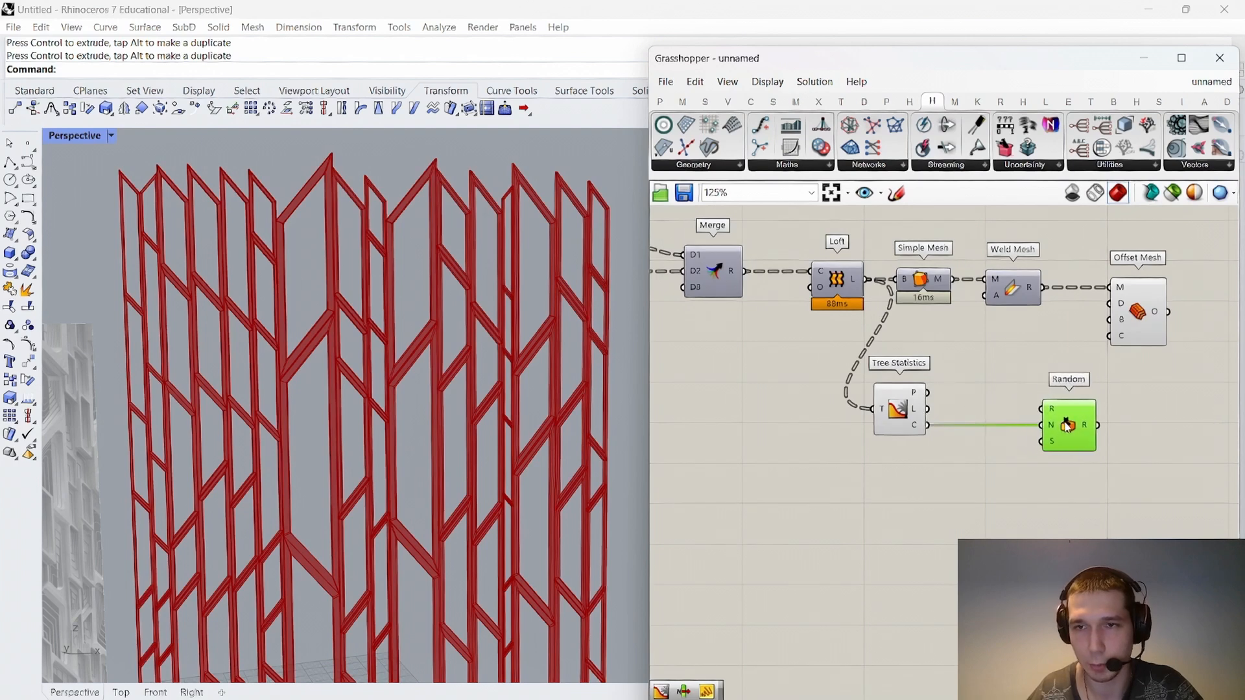
Add a Construct Domain component above Tree Statistics and connect its I output to Random's R input.
double_click(960, 468)
text(constr)
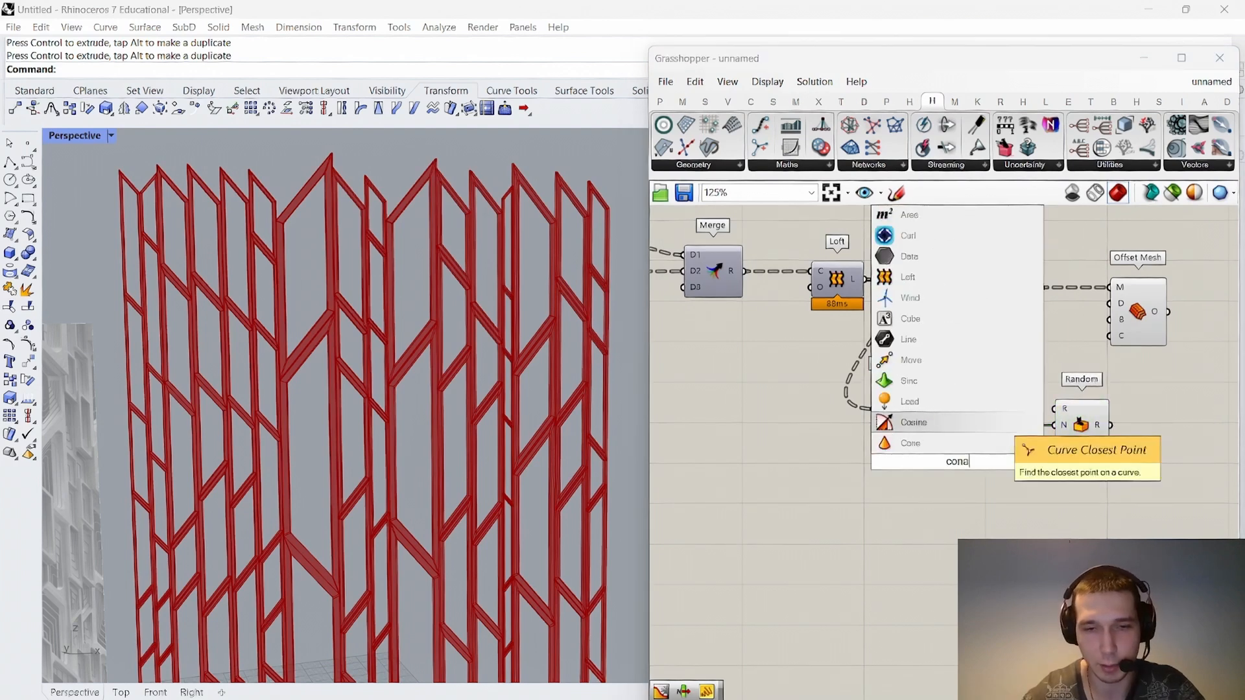
text(uct domain)
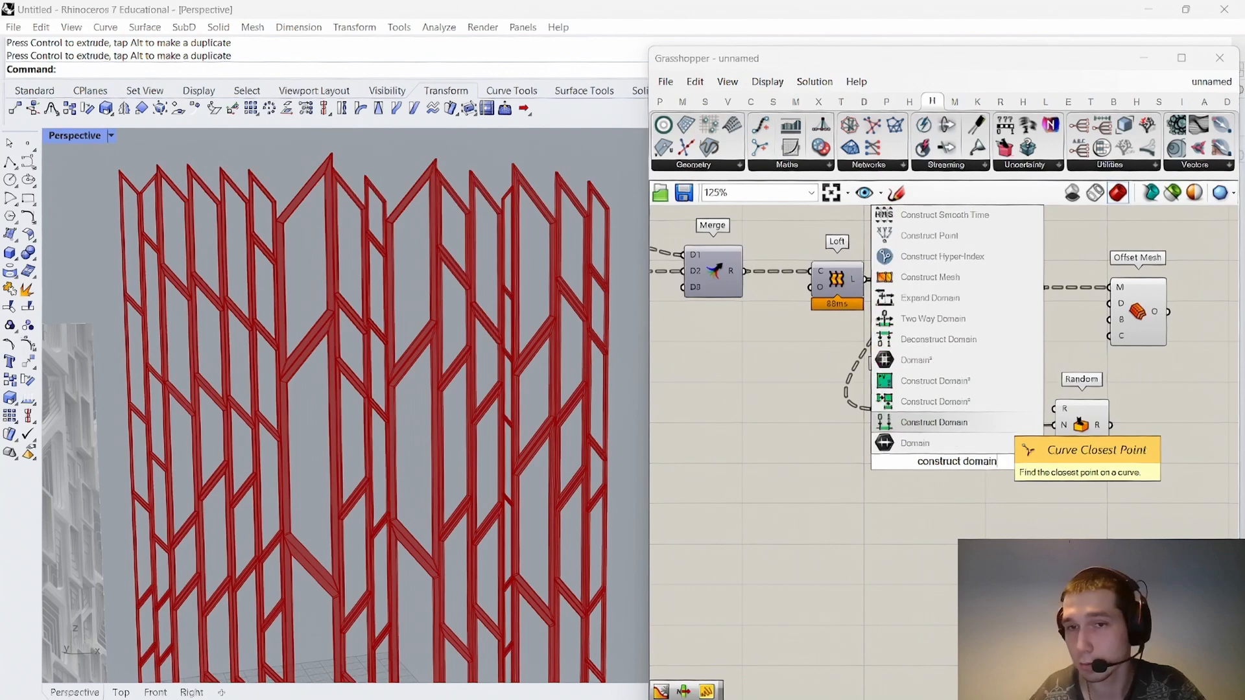
key(Return)
scroll(983, 422, up, 3)
drag(989, 410, 996, 330)
right_drag(1001, 392, 1058, 408)
Add a number slider, connect it to Construct Domain's A input and set its value to 2.
double_click(840, 371)
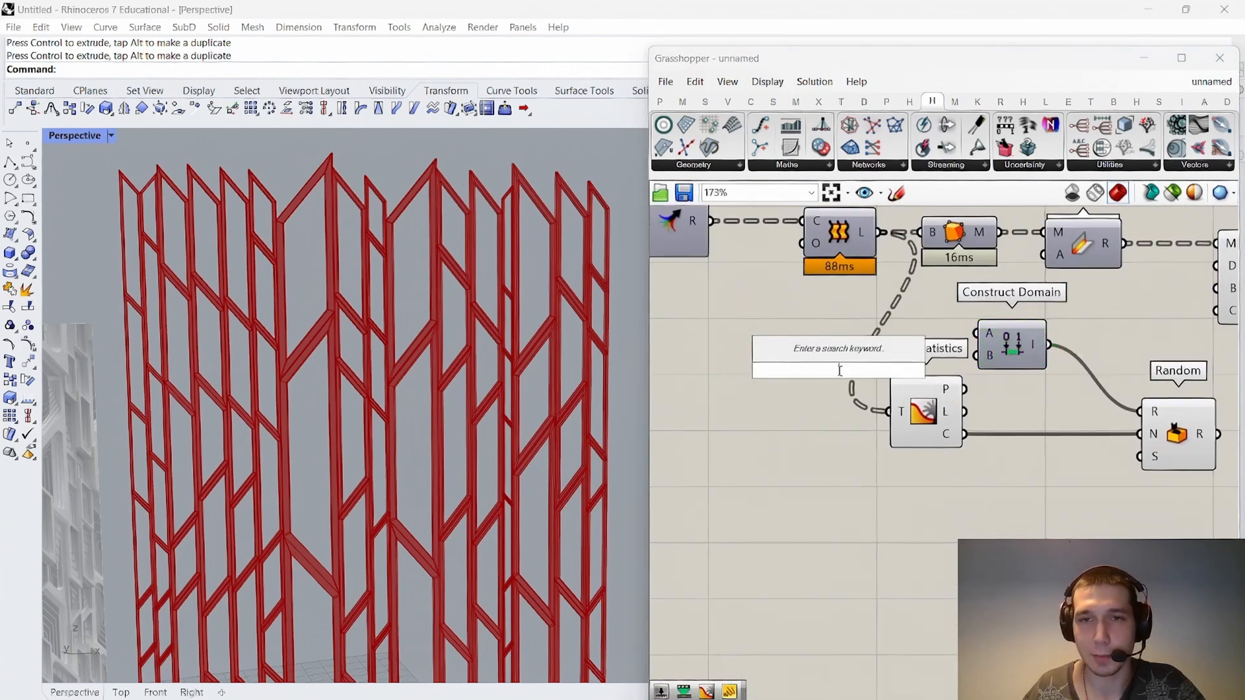
text(5)
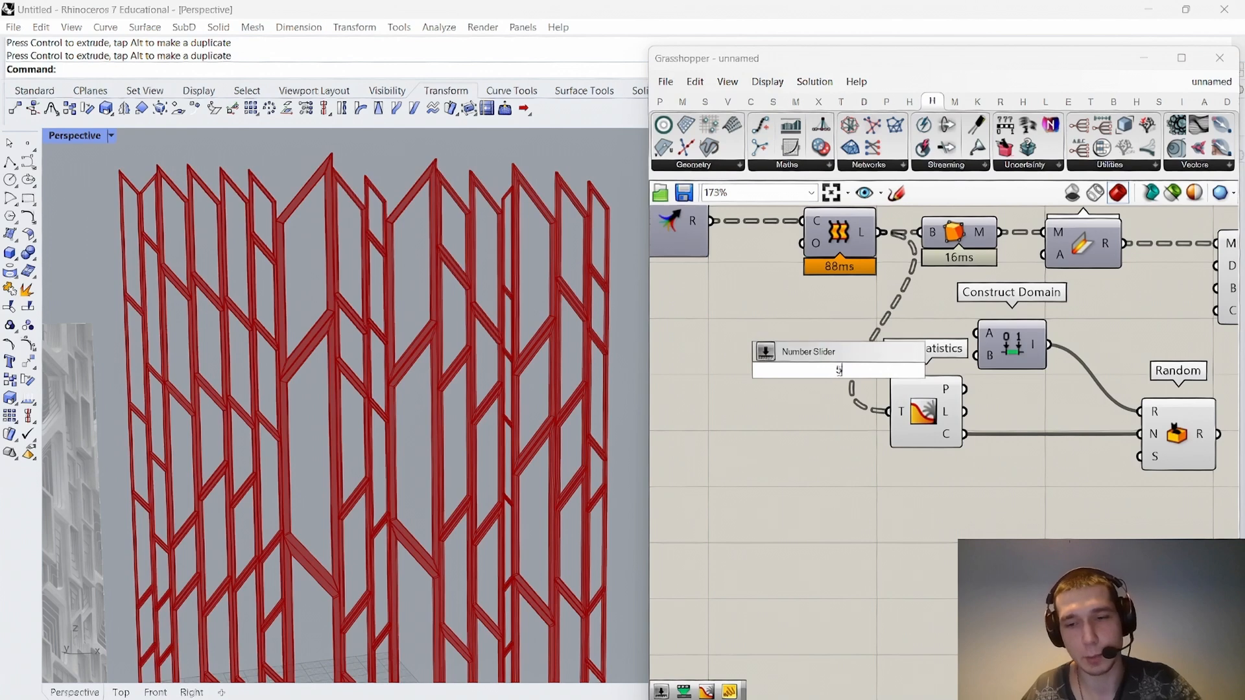
key(Return)
scroll(876, 370, up, 1)
drag(930, 375, 994, 327)
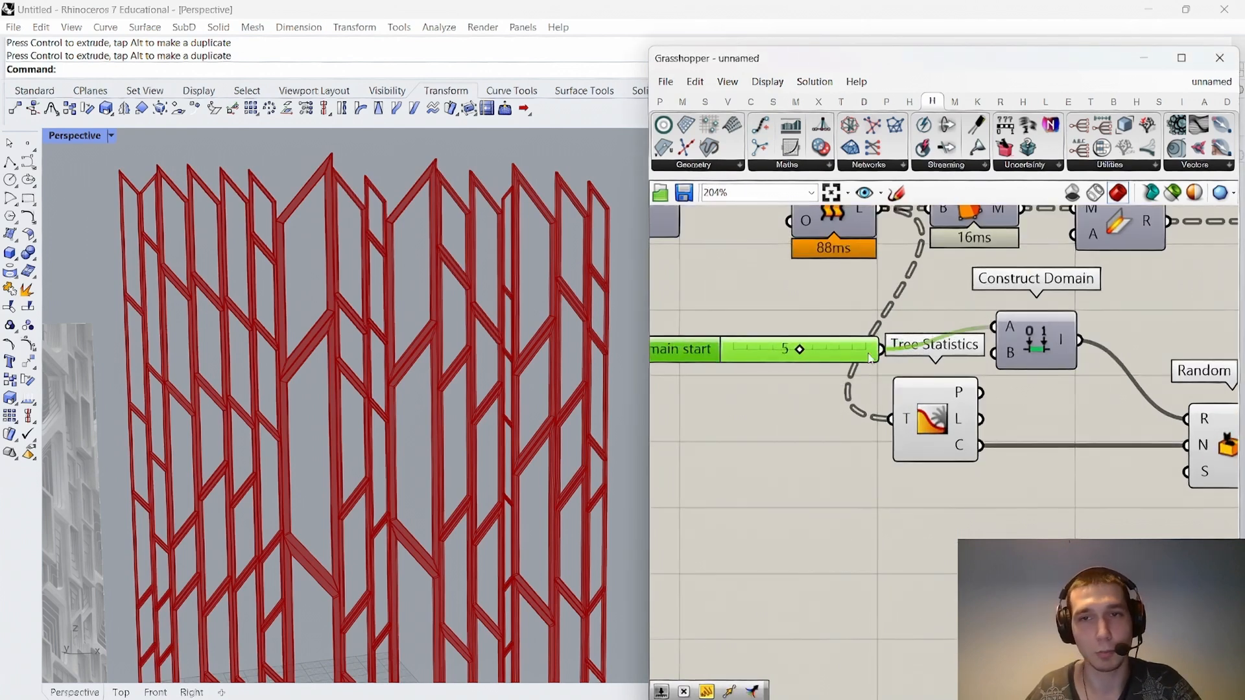
drag(860, 357, 859, 334)
double_click(852, 333)
text(2)
key(Return)
Add a number slider with value 12 and connect it to Construct Domain's B input.
double_click(803, 382)
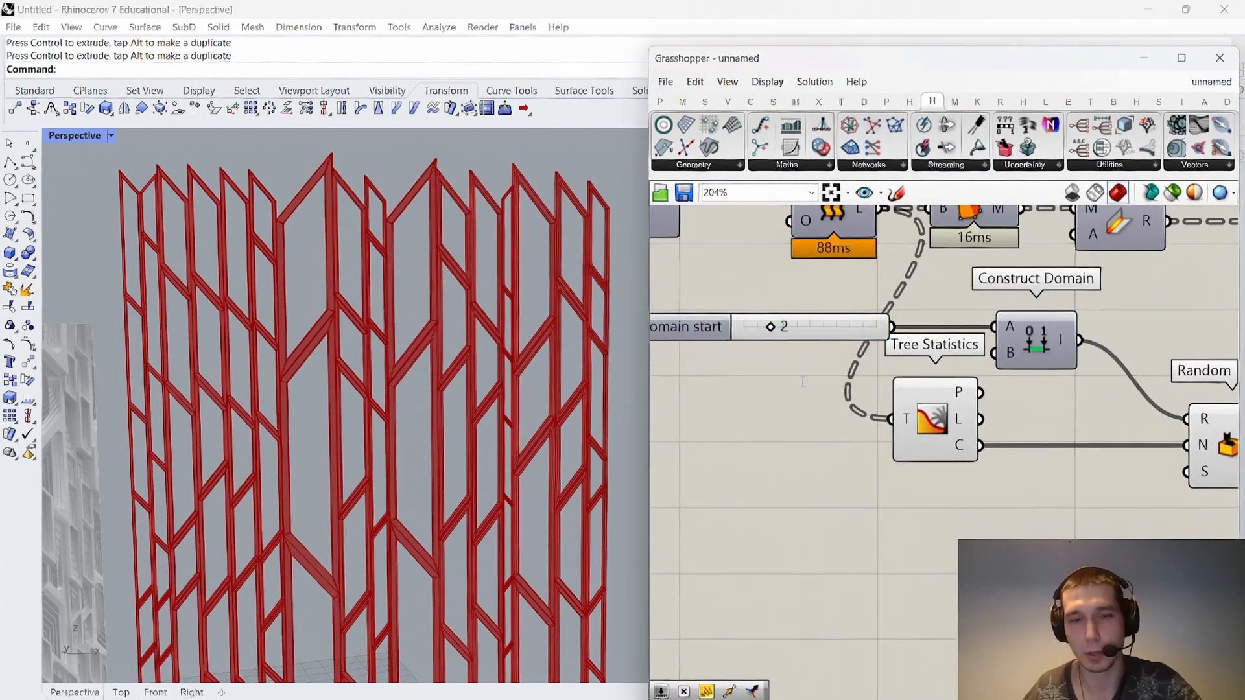
text(12)
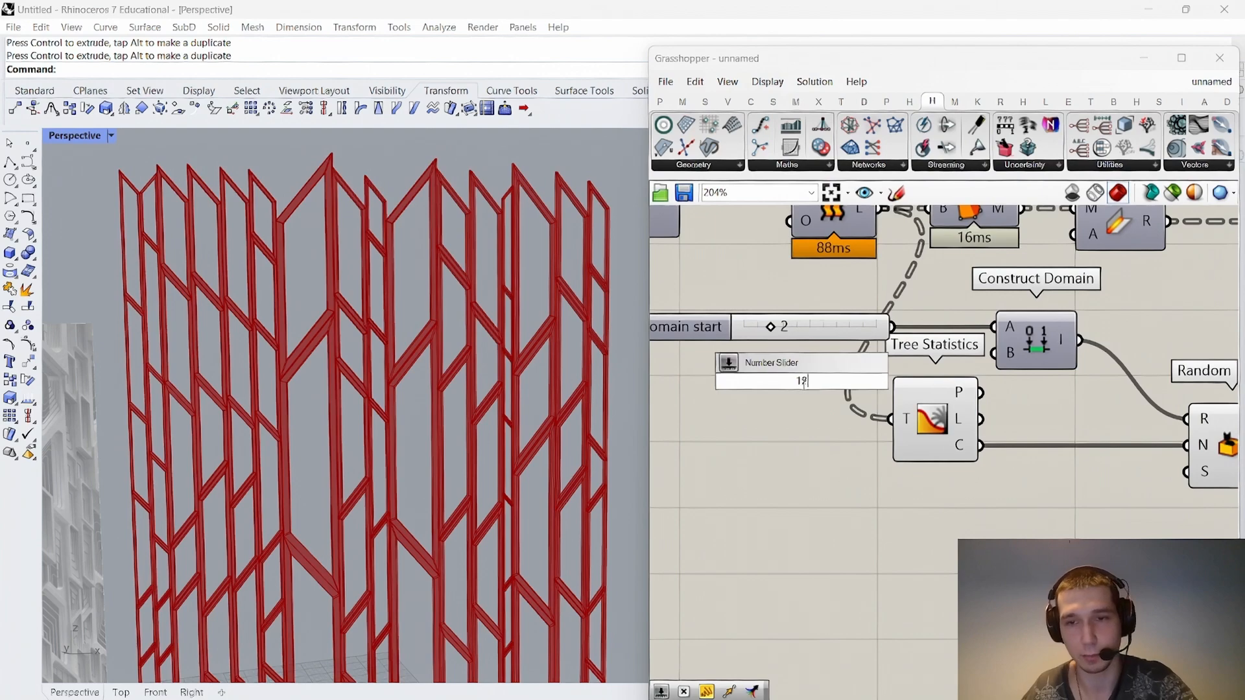
key(Return)
drag(892, 377, 830, 348)
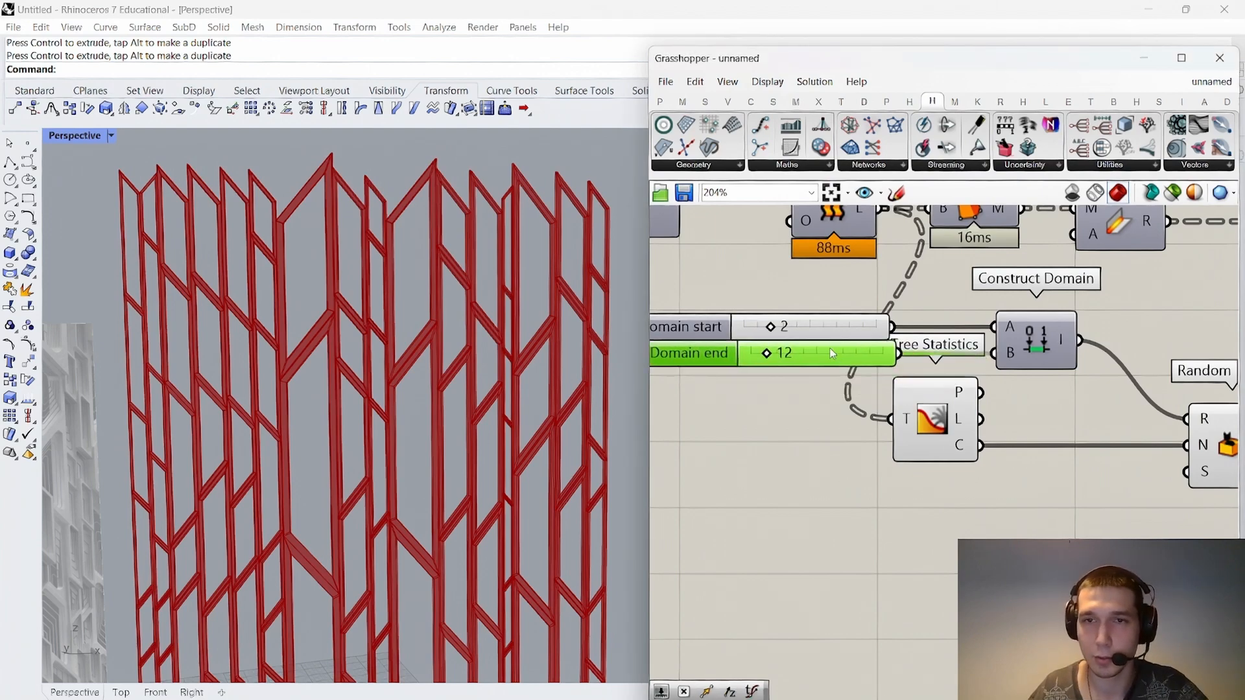
Connect Random's R output to Offset Mesh's D input and graft that output.
scroll(941, 457, down, 3)
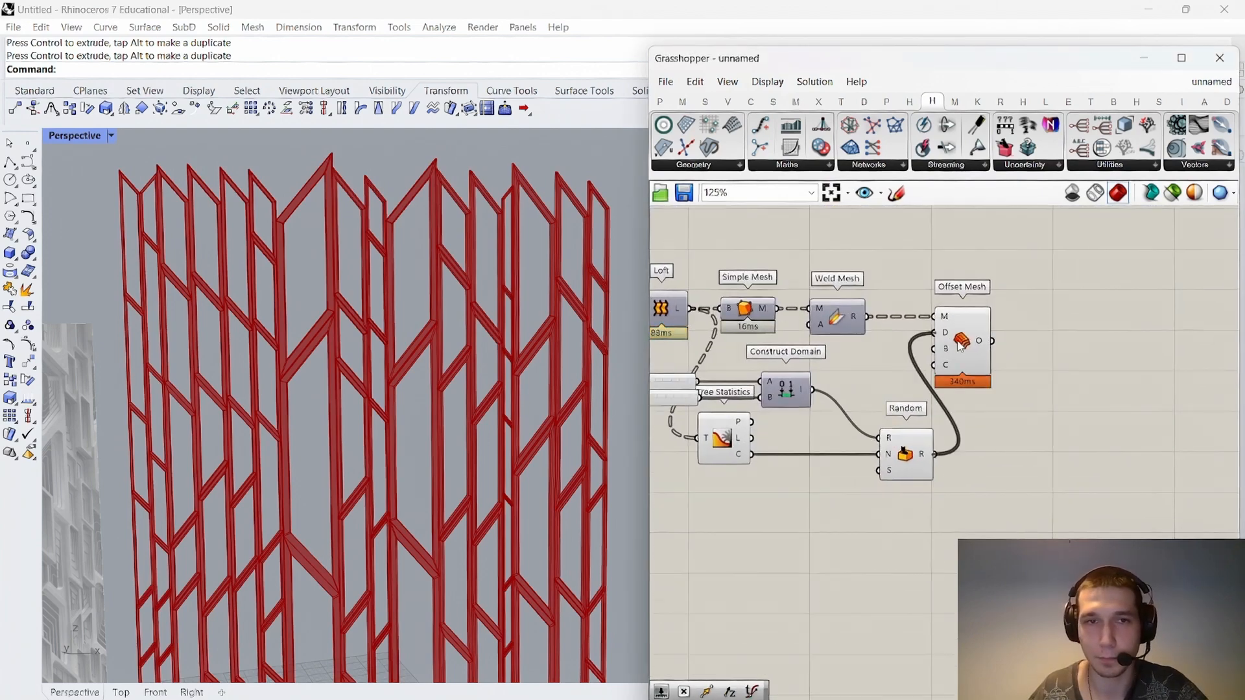
scroll(464, 361, down, 3)
scroll(922, 454, up, 1)
right_click(922, 454)
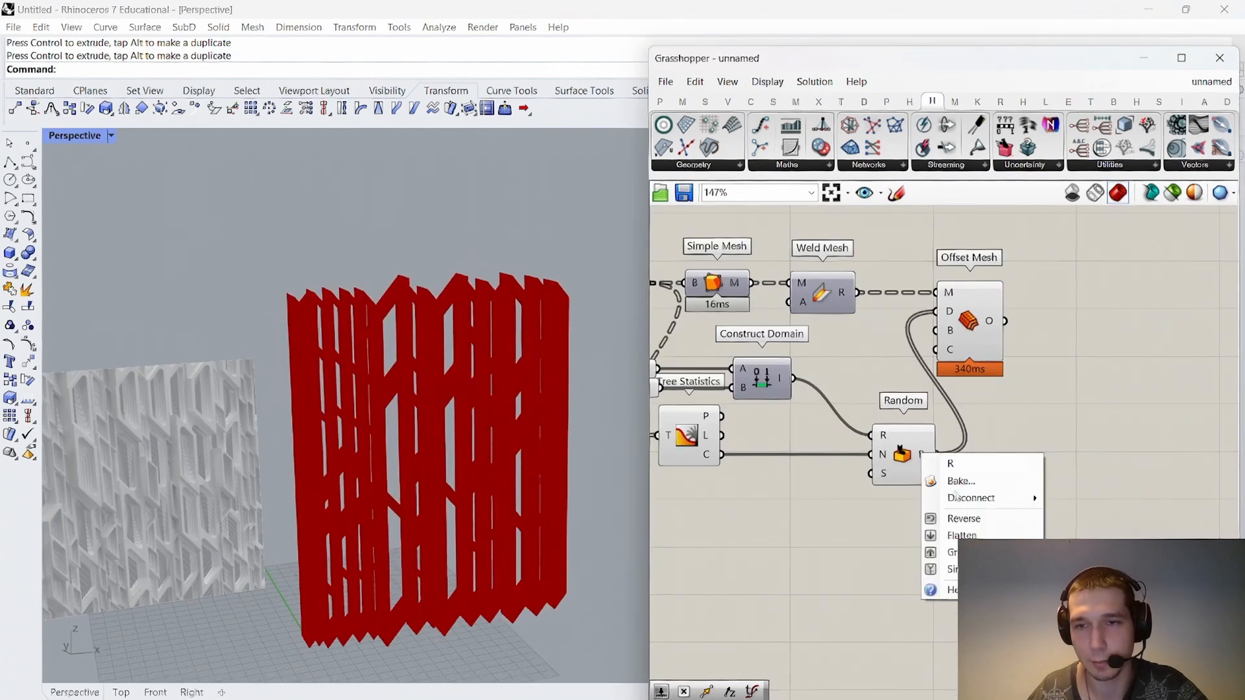
click(967, 552)
click(904, 437)
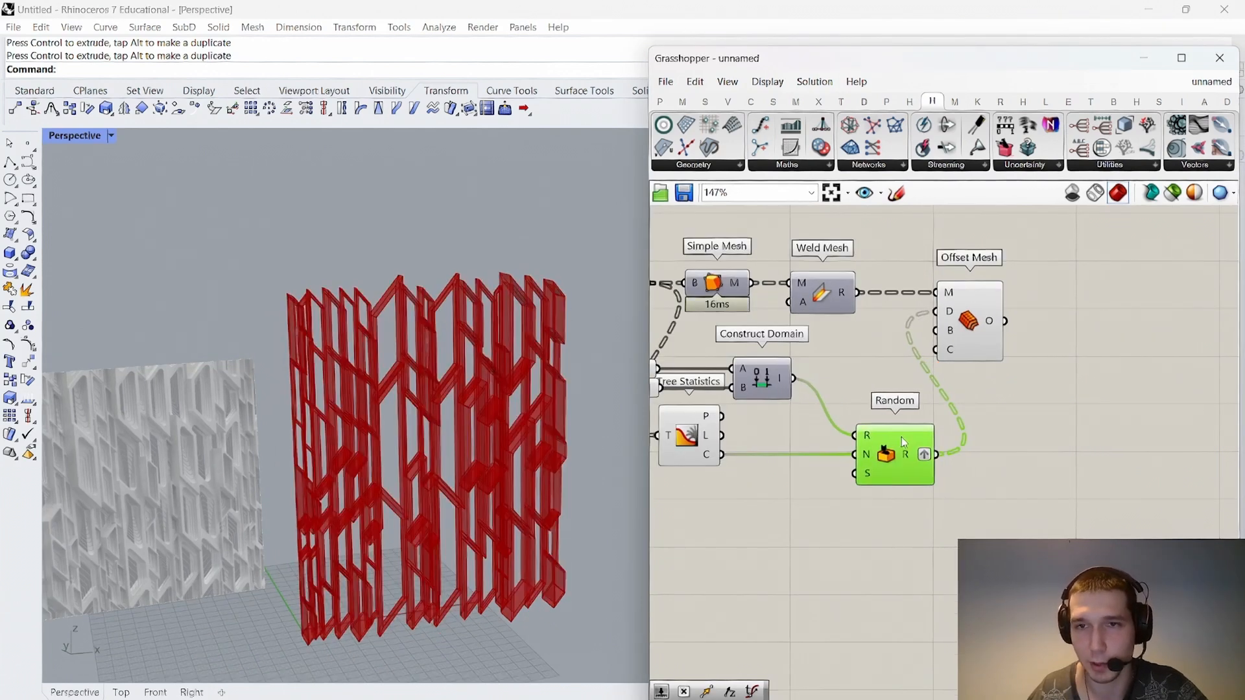
Turn off the preview of the Tree Statistics and Random components and inspect the offset frames in the perspective view.
right_drag(987, 339, 931, 384)
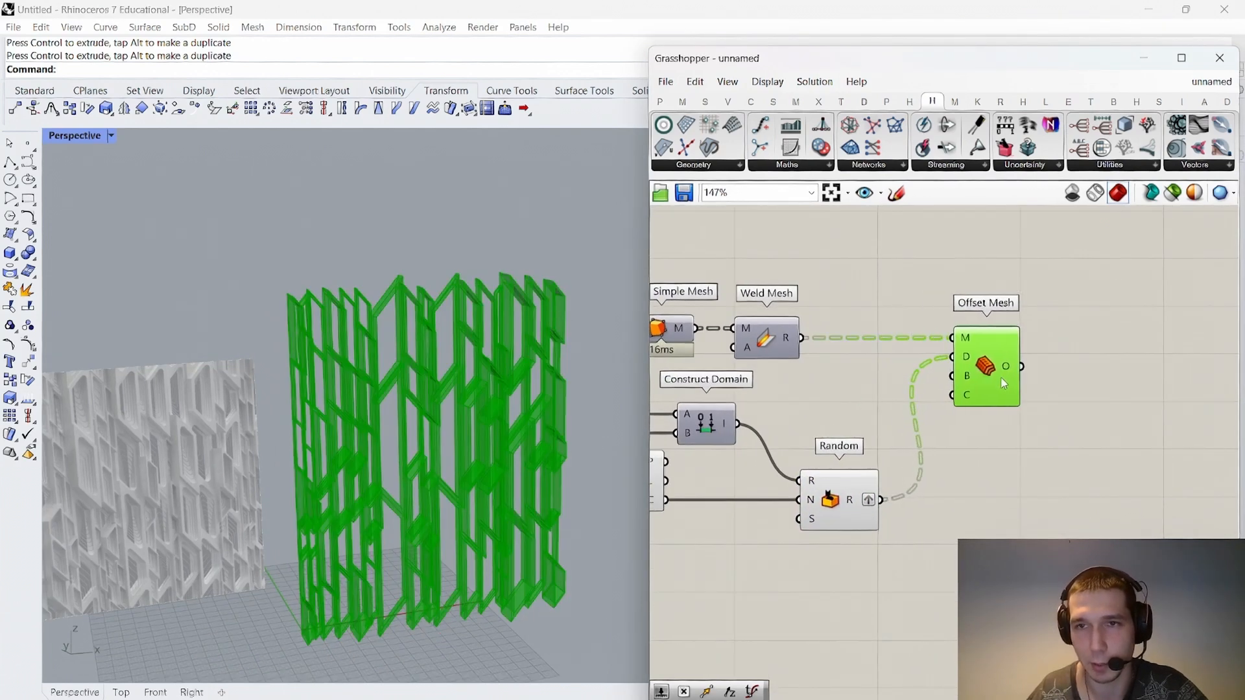
scroll(1000, 383, down, 3)
right_drag(979, 436, 1037, 448)
drag(1008, 506, 782, 418)
key(ctrl+q)
click(733, 467)
scroll(519, 407, up, 5)
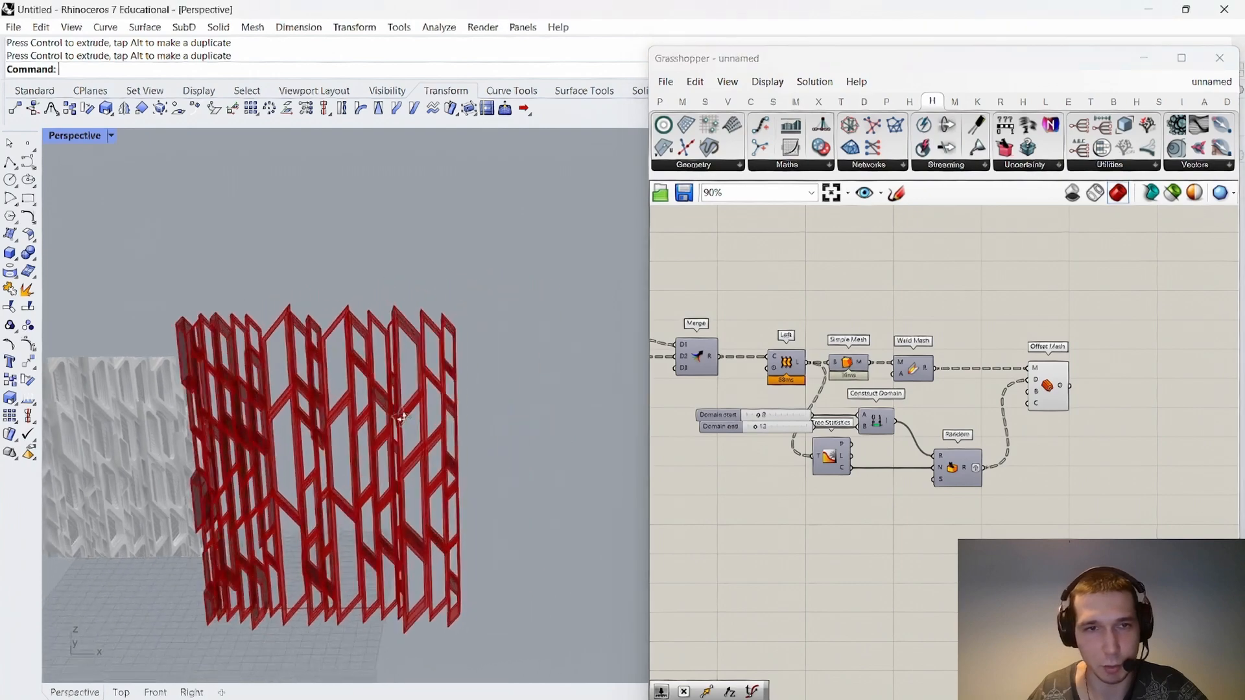
scroll(364, 339, down, 7)
shift+right_drag(337, 477, 493, 355)
scroll(492, 354, up, 5)
scroll(464, 365, down, 3)
scroll(995, 389, down, 2)
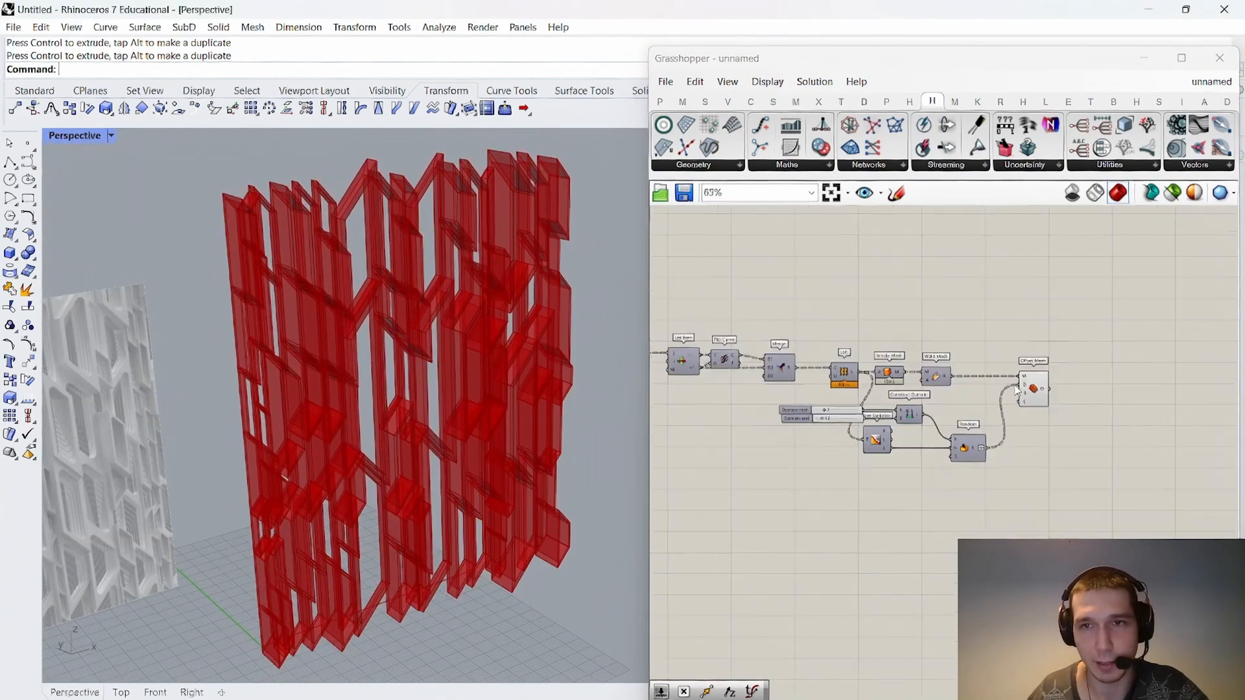
Add a Mesh To Polysurface component beside Offset Mesh and connect Offset Mesh's O output to its M input.
scroll(1044, 390, up, 4)
right_drag(1109, 393, 994, 385)
double_click(1012, 380)
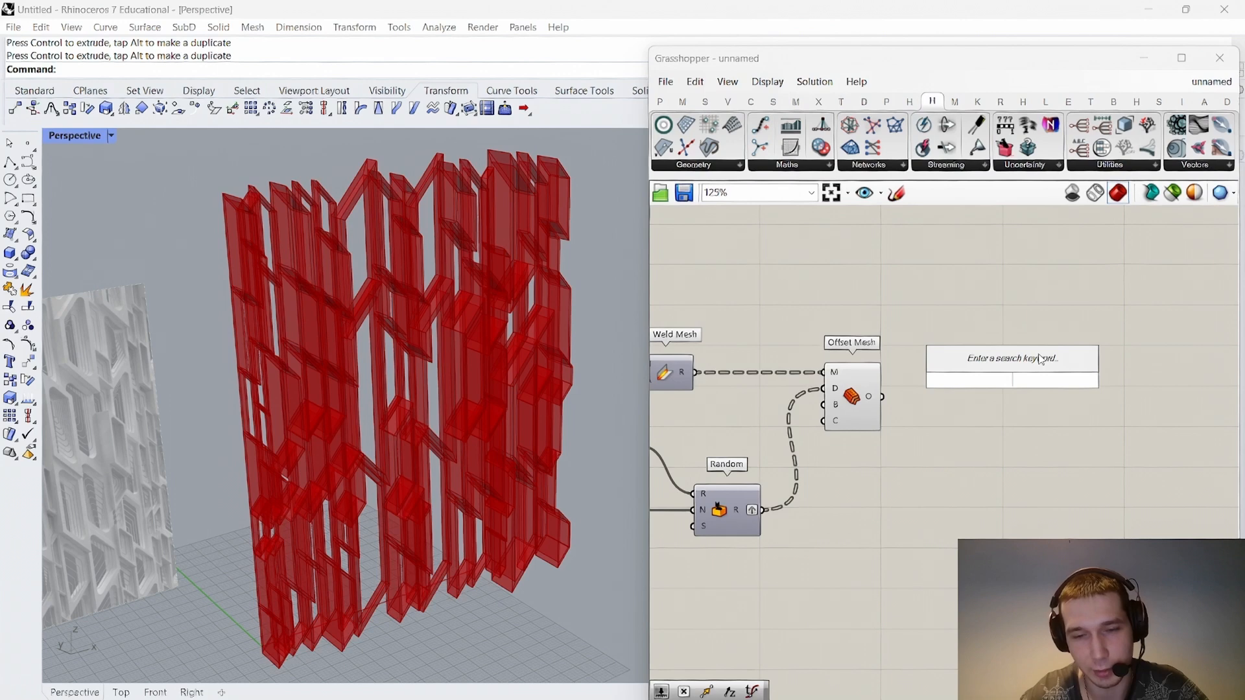
text(mesh to polu)
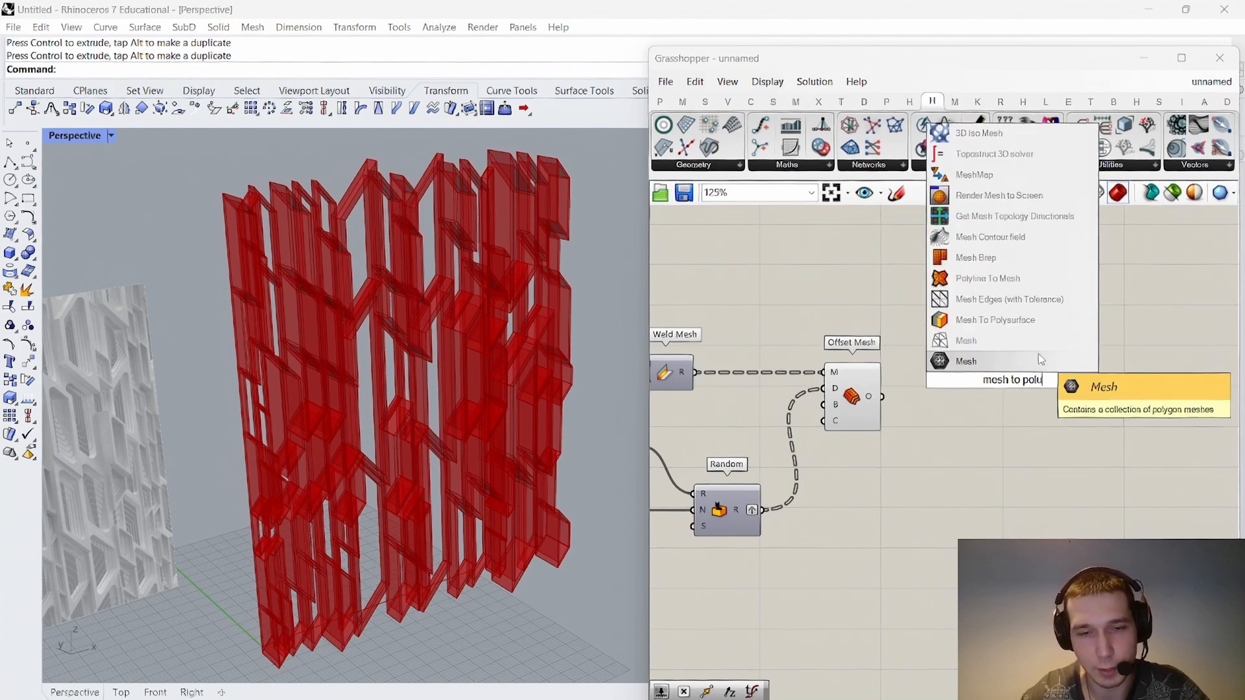
key(BackSpace)
text(ysu)
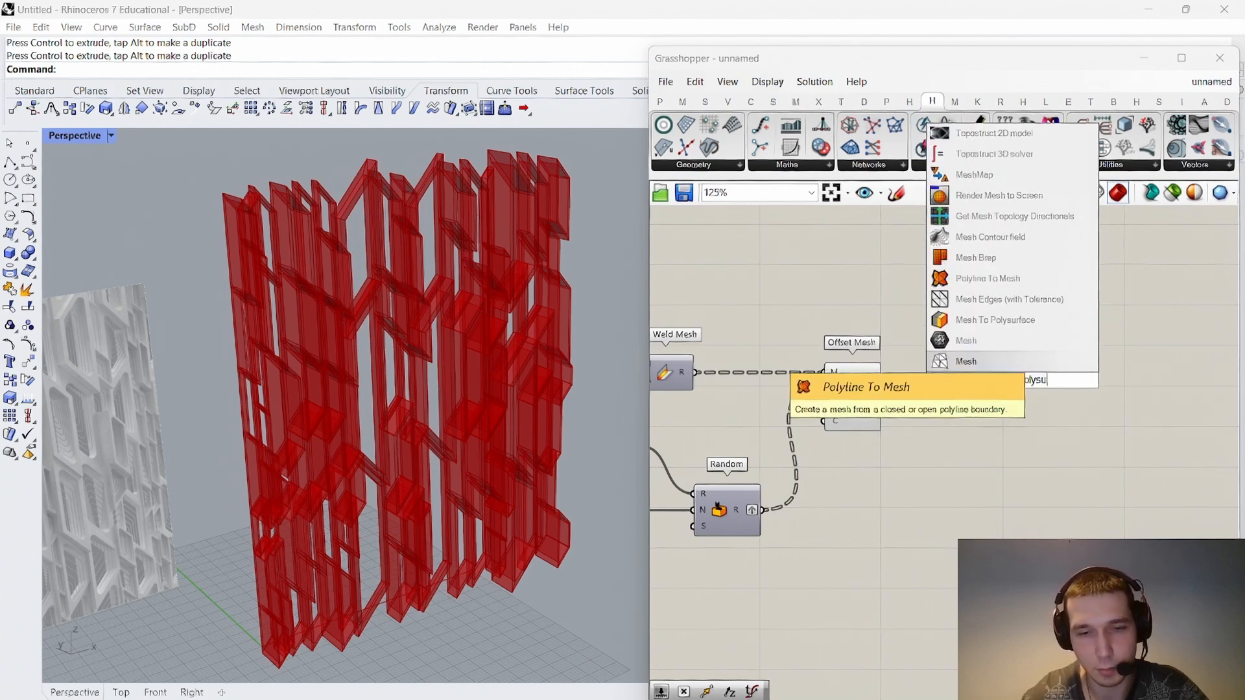
click(1029, 326)
scroll(874, 403, up, 1)
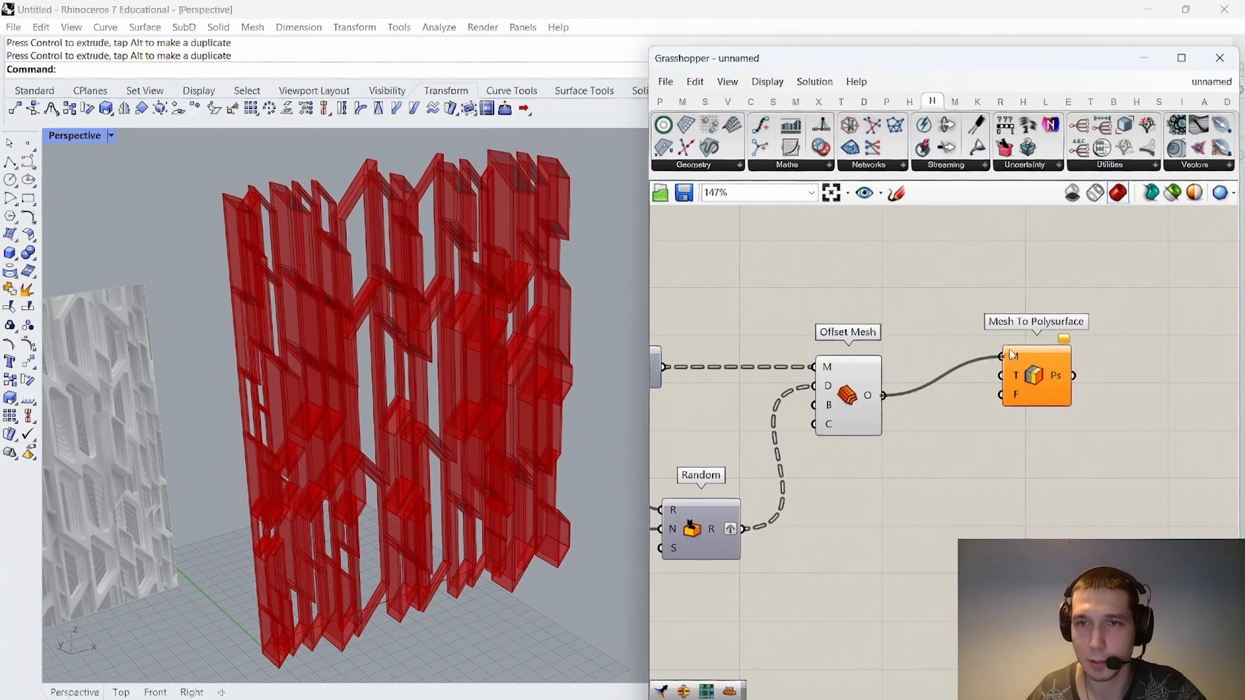
drag(1012, 355, 1012, 356)
drag(1034, 360, 989, 400)
Turn off the preview of the Offset Mesh component.
drag(917, 437, 868, 354)
middle_click(884, 329)
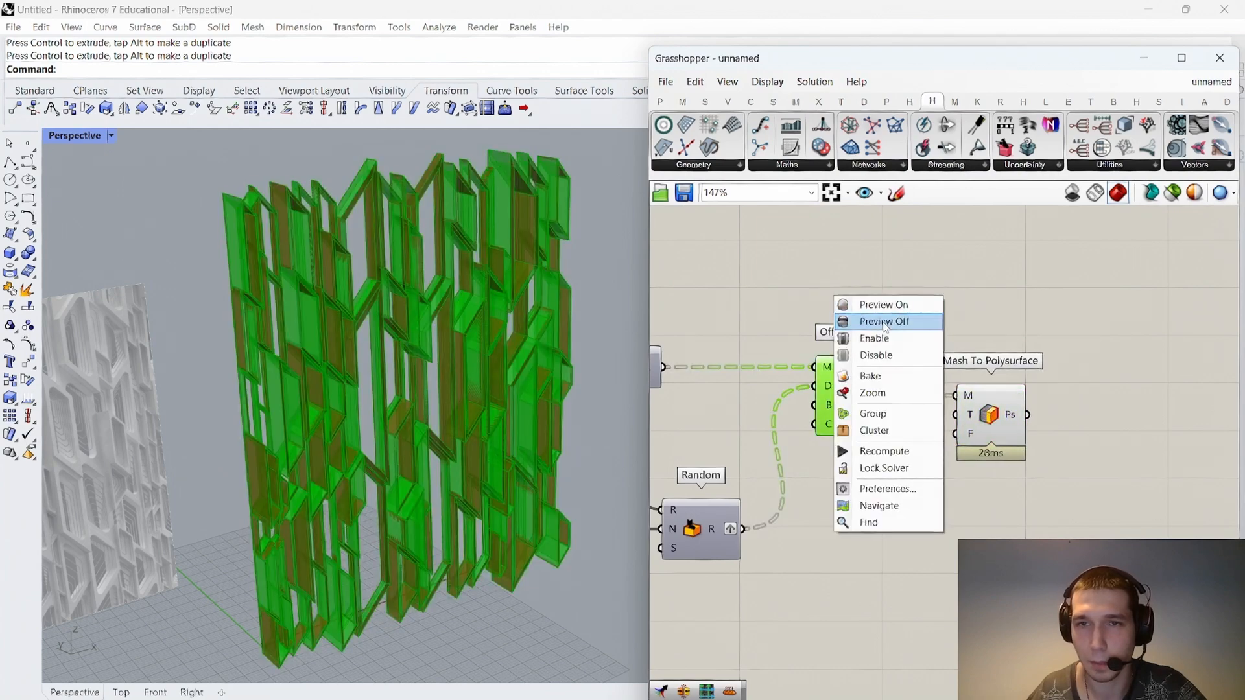
click(885, 323)
Add a Custom Preview component beside Mesh To Polysurface.
right_drag(1100, 326, 1022, 325)
double_click(1022, 324)
text(custo)
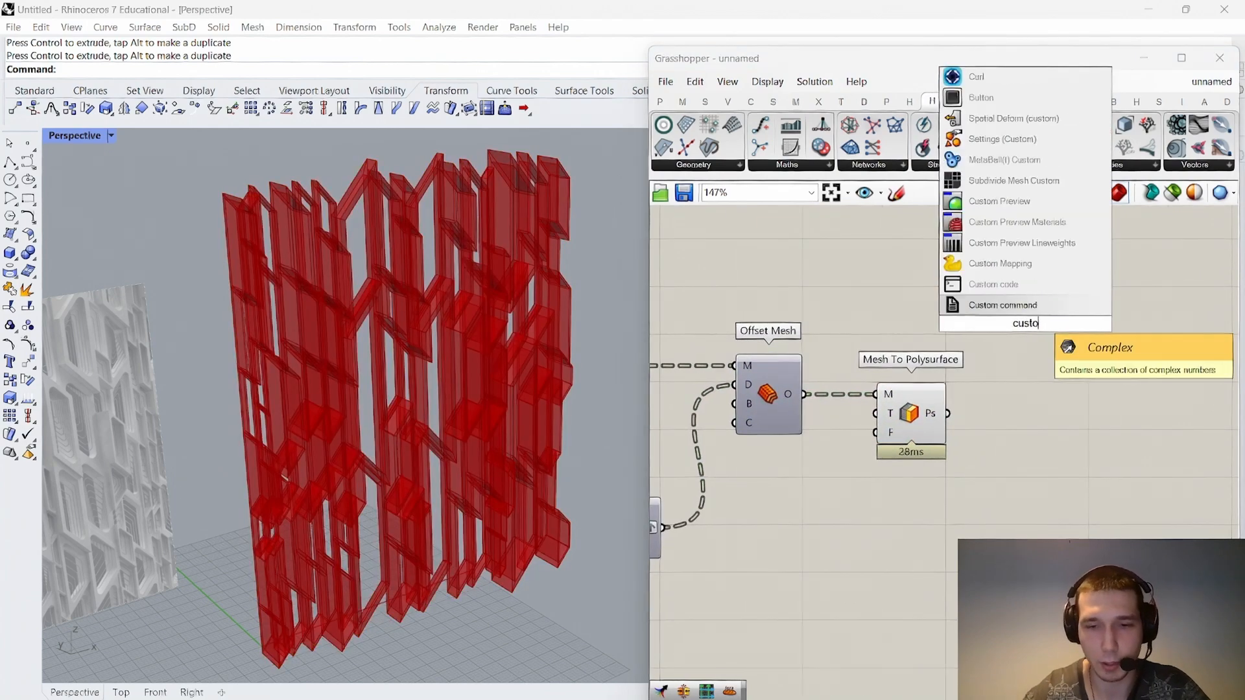
text(m preview)
key(Return)
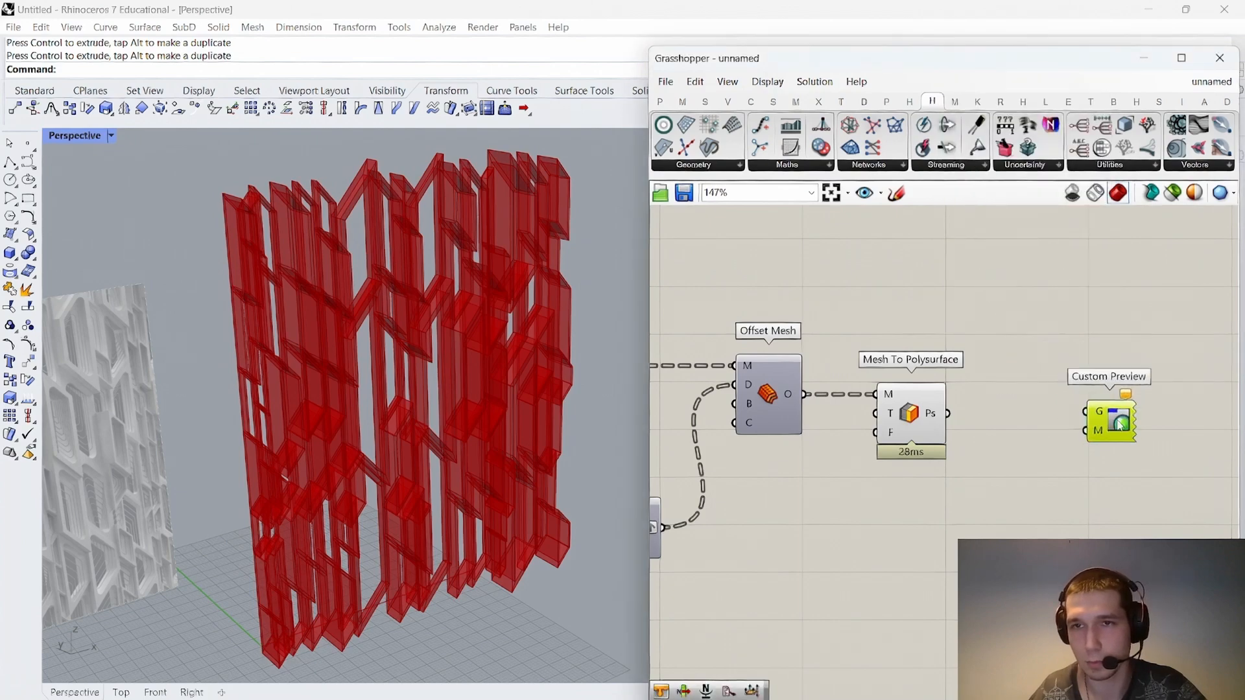
Add a Colour Swatch and connect it to Custom Preview's M input.
right_drag(1041, 339, 947, 329)
double_click(947, 329)
text(swa)
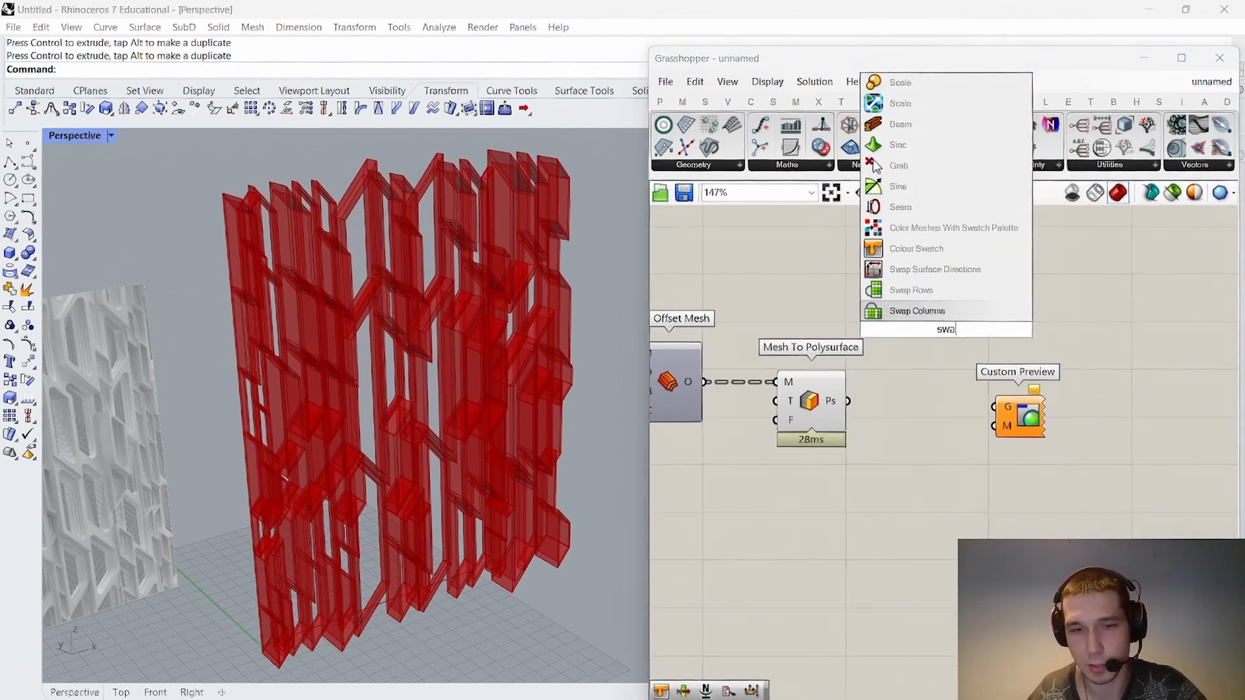
text(tch)
key(Return)
drag(933, 465, 1008, 401)
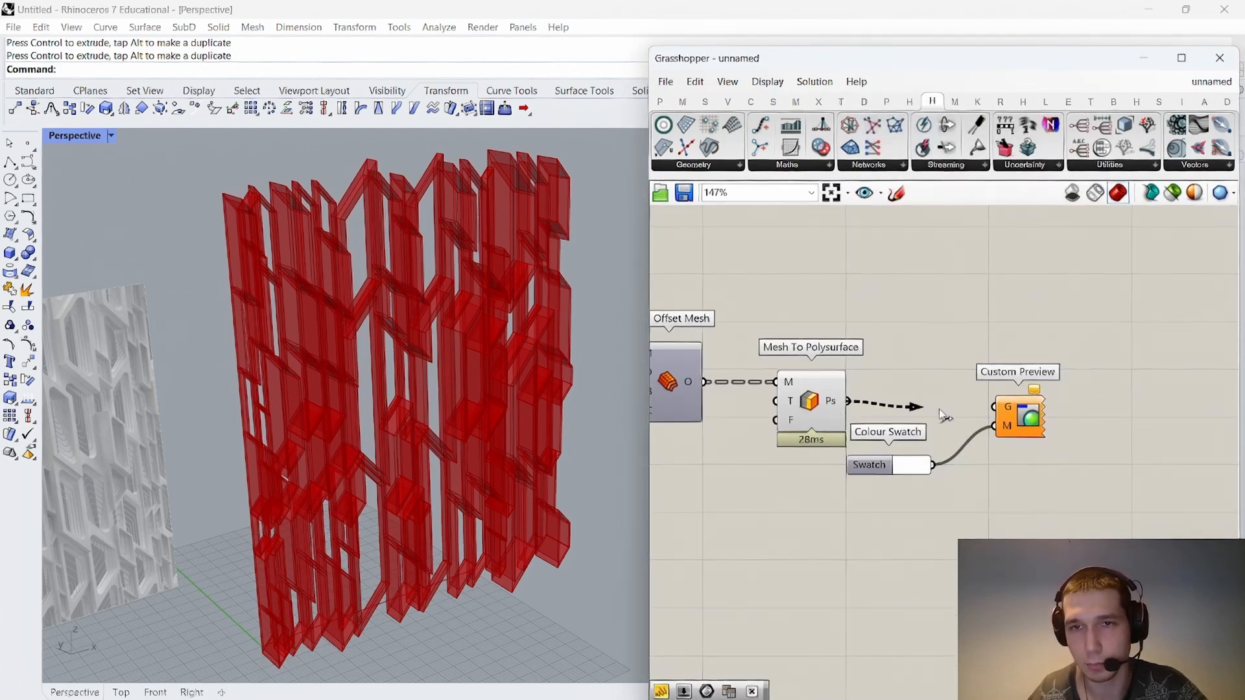
Connect Mesh To Polysurface's Ps output to Custom Preview's G input and turn off Mesh To Polysurface's own preview.
click(932, 382)
click(831, 384)
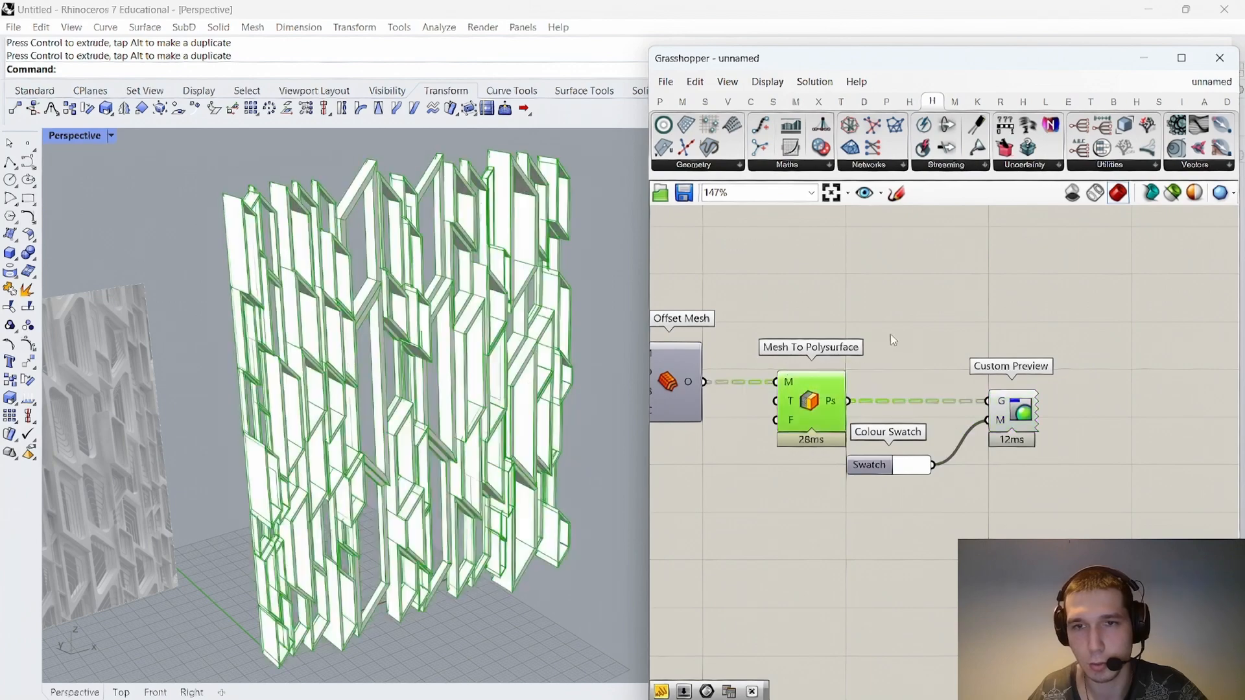
click(891, 339)
Change the colour swatch to light grey and align Custom Preview with the Mesh To Polysurface component.
right_drag(932, 352, 908, 342)
click(887, 455)
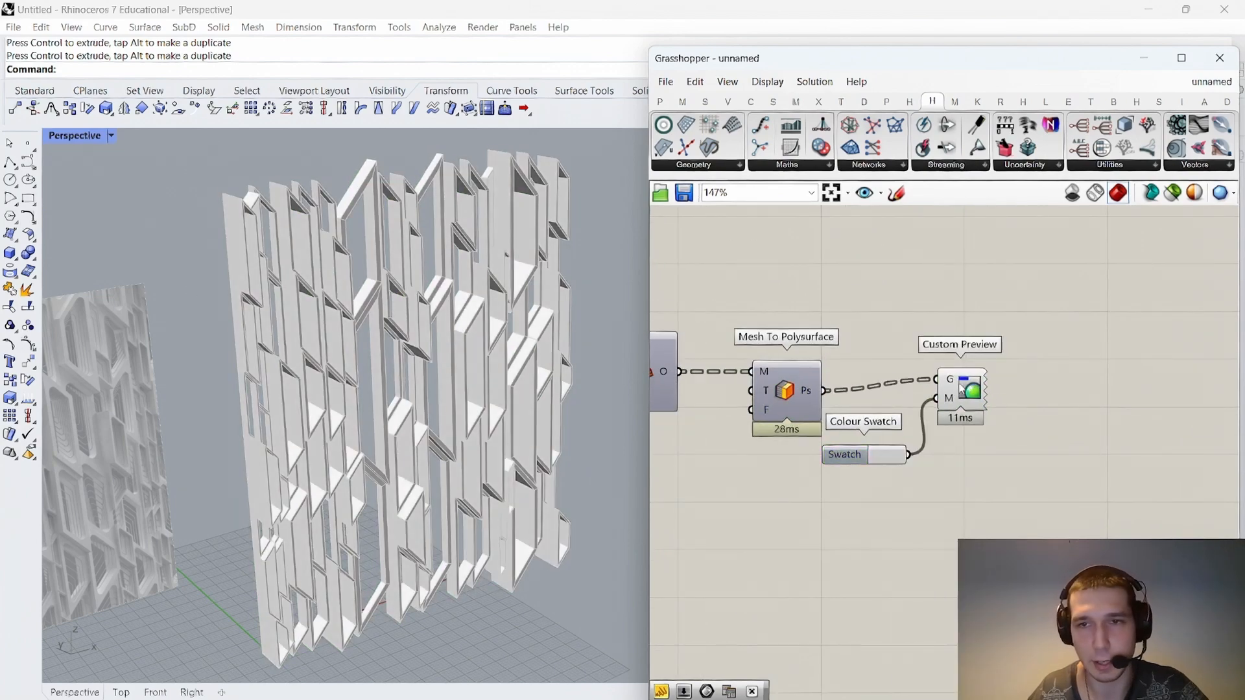
drag(961, 388, 988, 399)
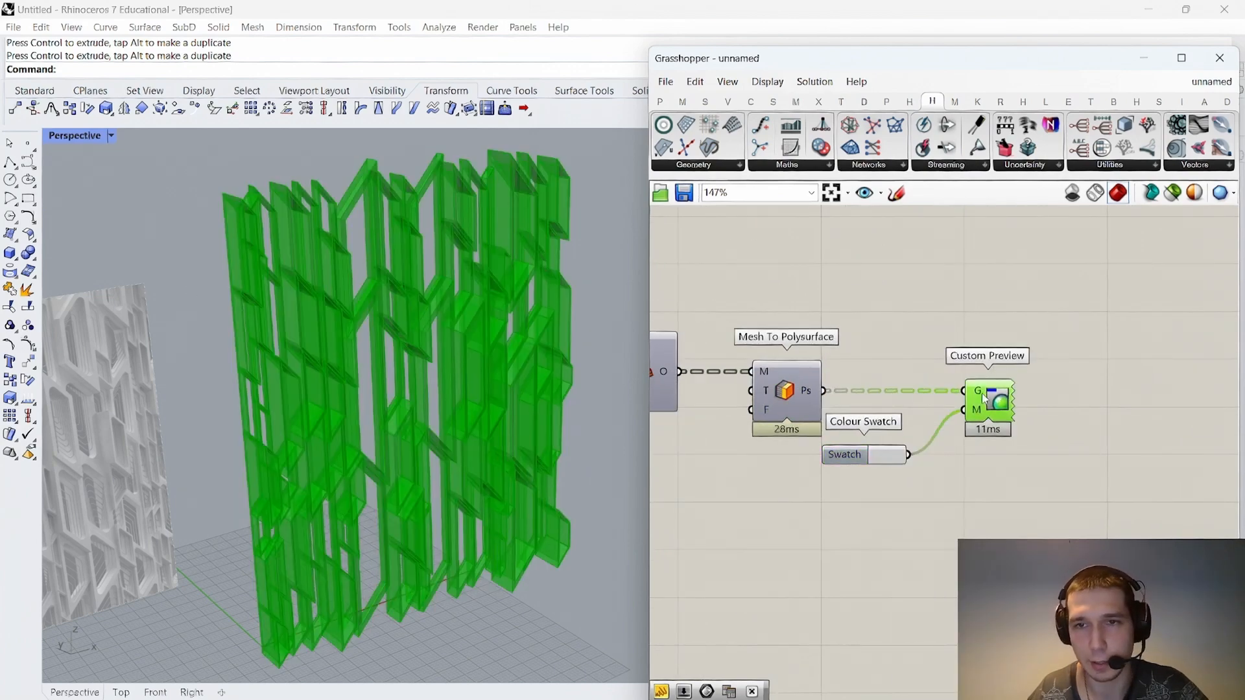
Set the Perspective viewport's display mode to Rendered.
click(111, 135)
click(91, 229)
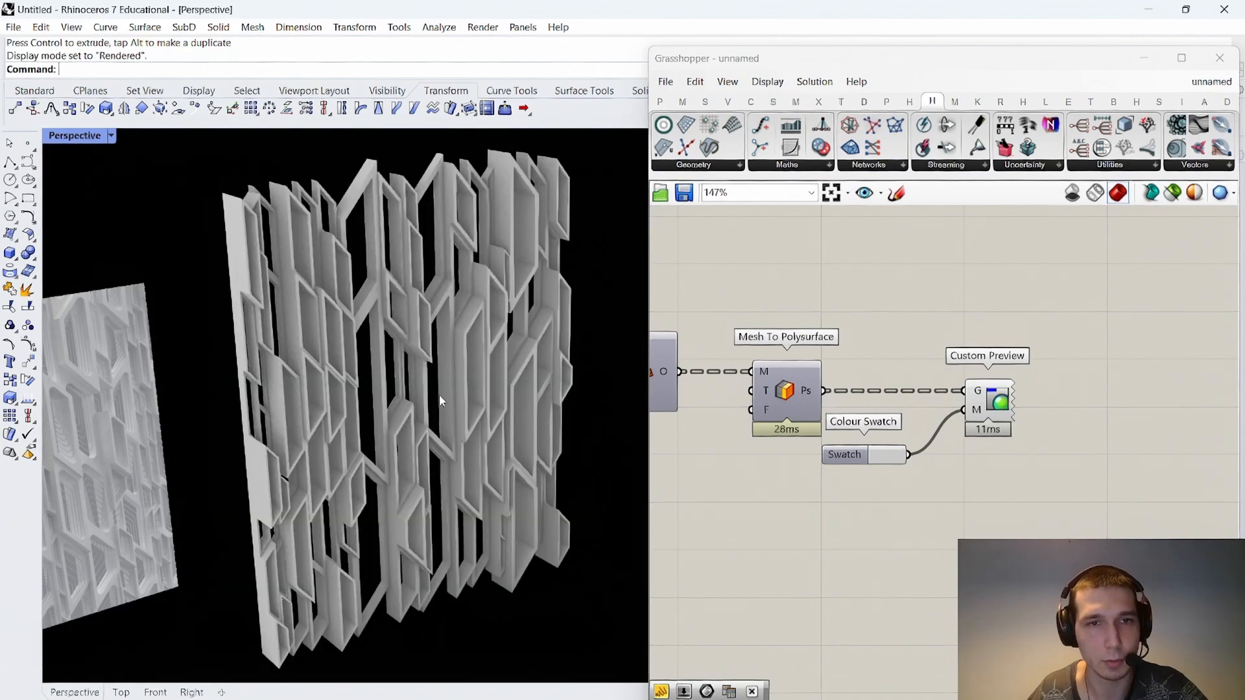
Examine the rendered frames from several angles and distances and compare them with the reference relief image.
scroll(438, 400, down, 4)
right_drag(438, 400, 544, 349)
scroll(390, 381, up, 5)
scroll(417, 352, down, 4)
scroll(458, 342, up, 6)
scroll(437, 353, down, 5)
scroll(468, 350, down, 3)
mouse_move(545, 349)
shift+right_down()
mouse_move(354, 356)
mouse_move(542, 354)
shift+right_up()
scroll(500, 339, up, 10)
scroll(499, 340, down, 6)
right_drag(541, 354, 460, 356)
scroll(437, 353, up, 4)
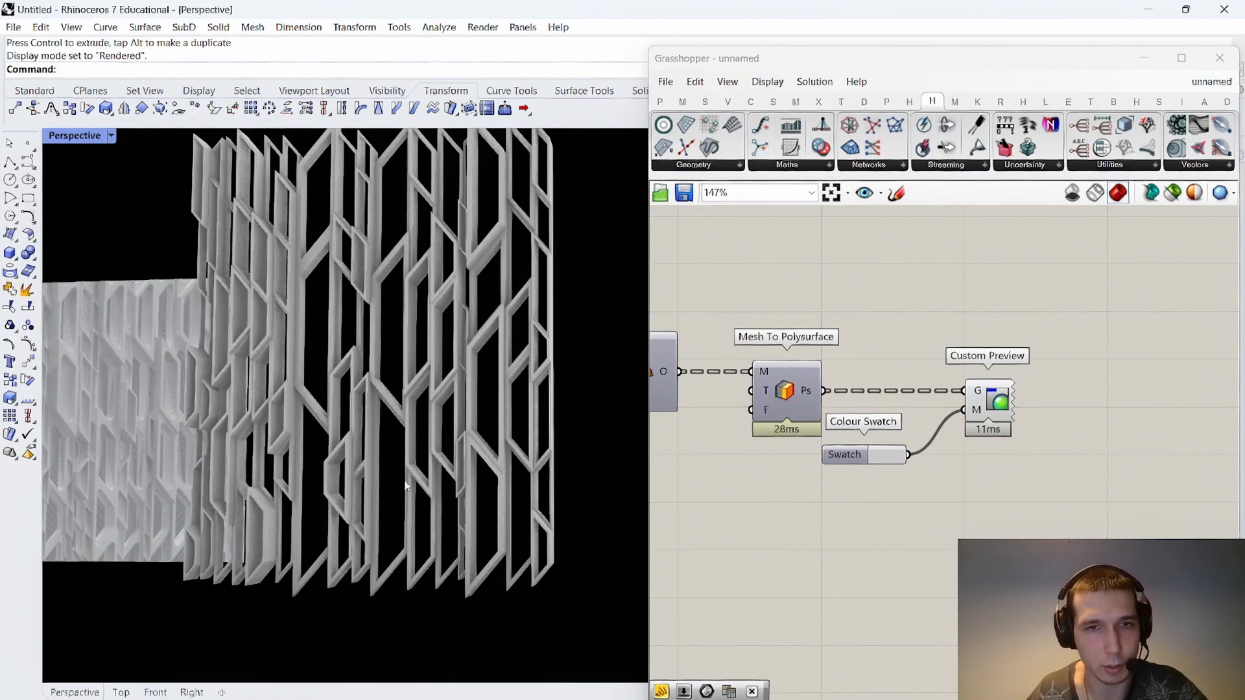
scroll(406, 486, down, 4)
right_drag(406, 486, 428, 485)
Set the slider feeding the Multiplication component's B input to 0.40.
scroll(985, 407, down, 5)
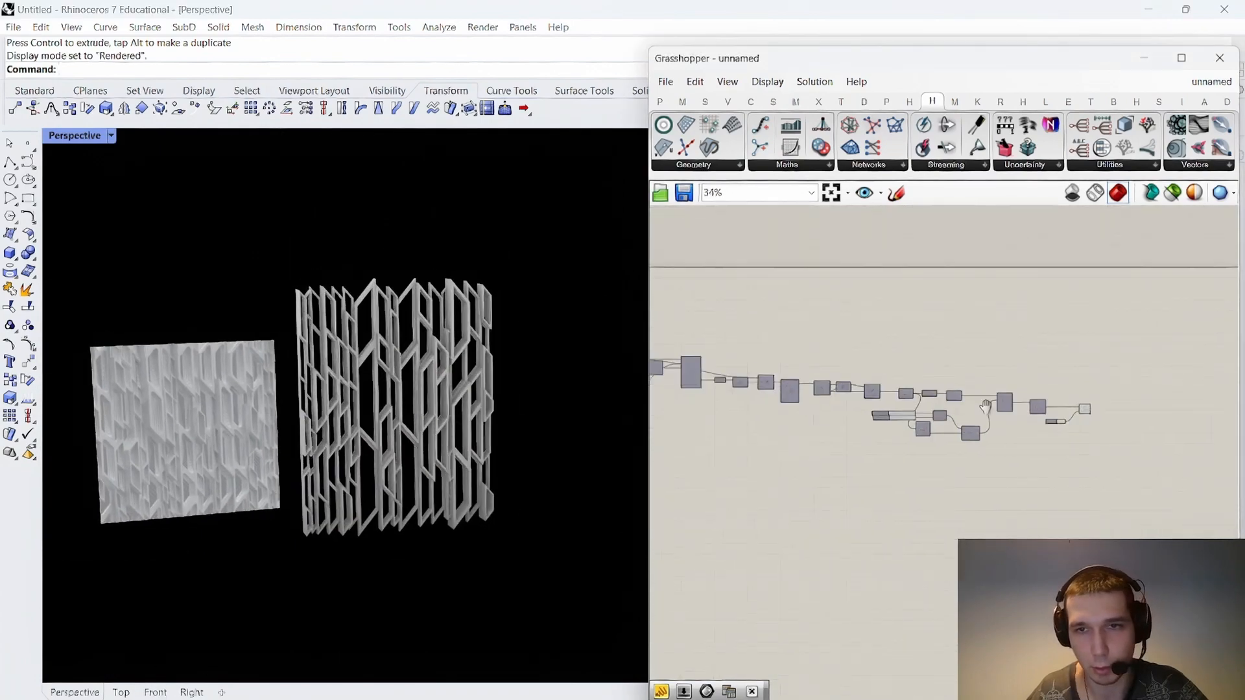
scroll(908, 418, up, 7)
scroll(1010, 419, down, 10)
right_drag(963, 415, 1020, 418)
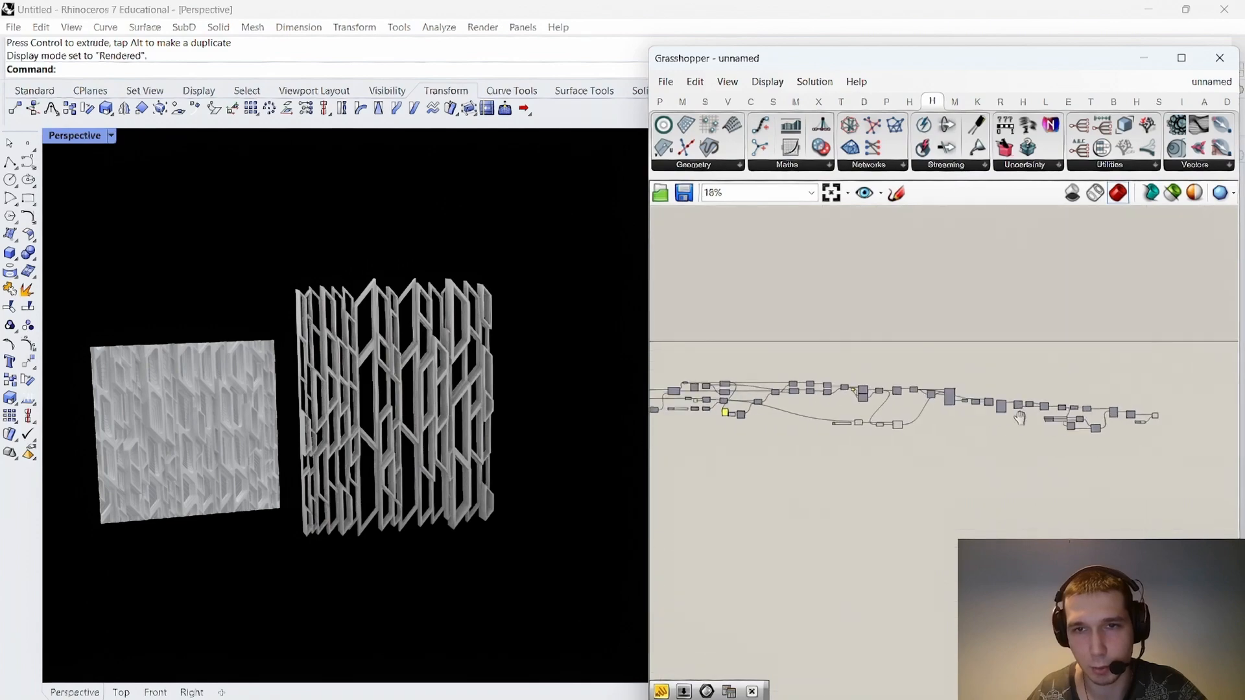
scroll(1021, 419, up, 10)
double_click(843, 432)
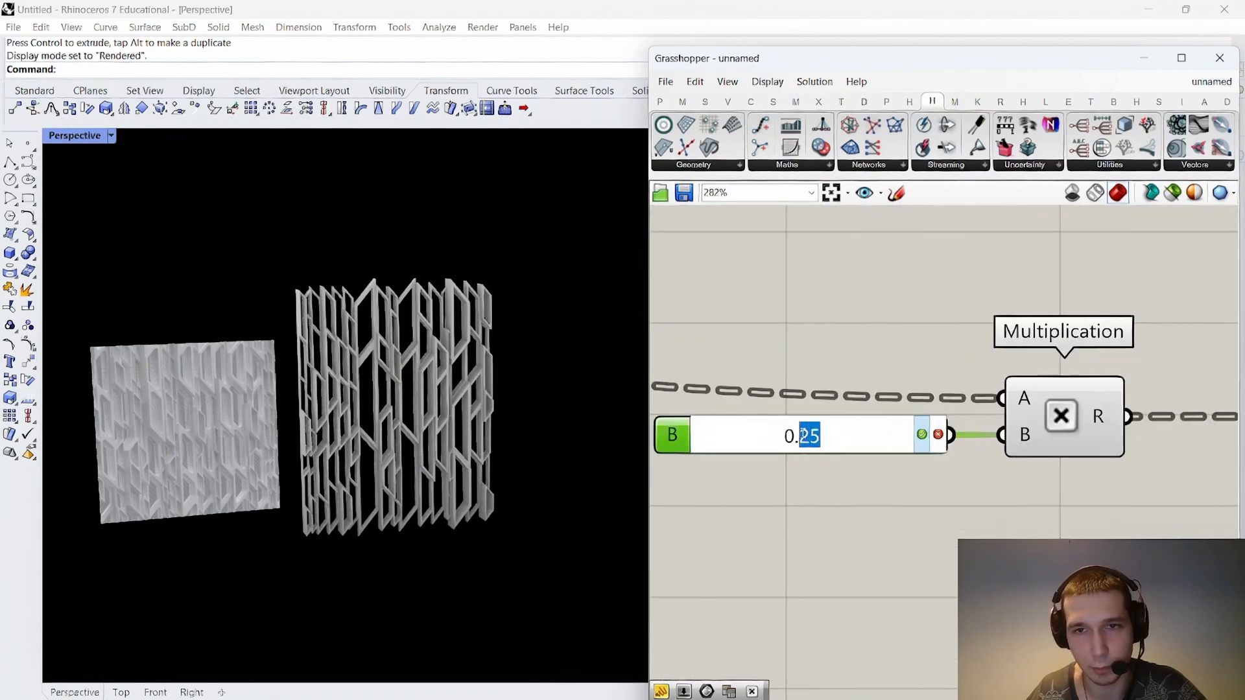
text(0.4)
key(Return)
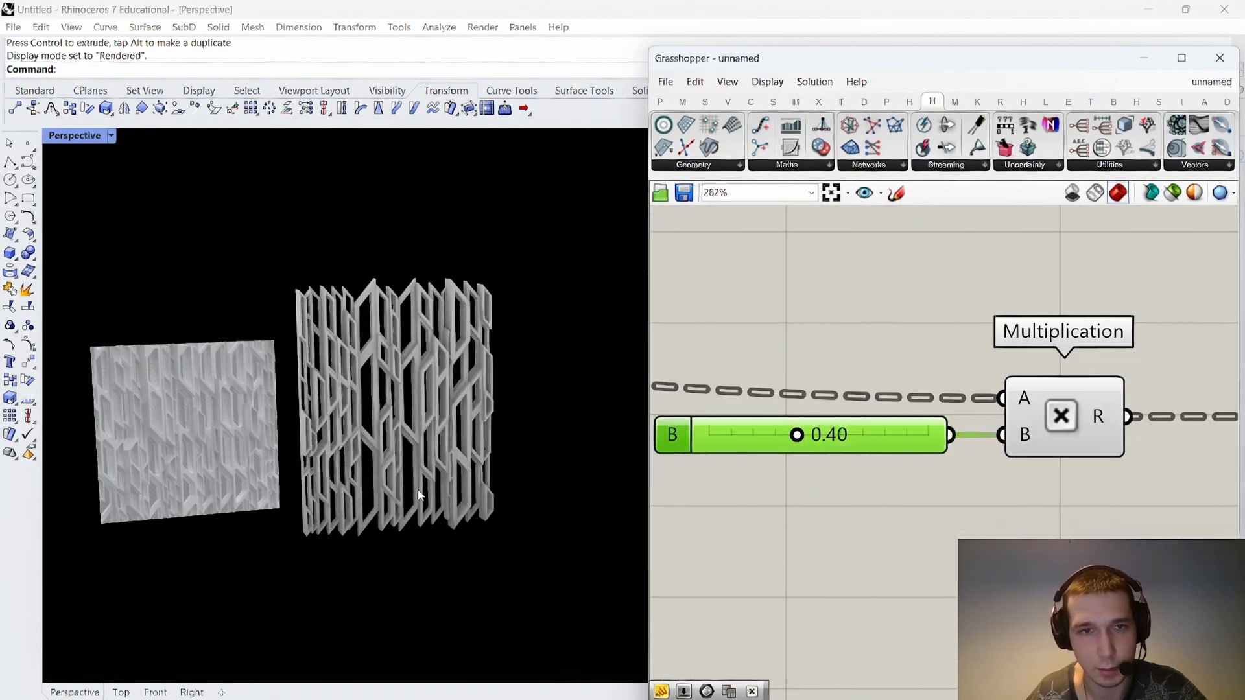
Examine the frame widths and varied depths of the rendered relief from different angles.
scroll(382, 402, up, 5)
scroll(382, 403, down, 5)
right_drag(381, 403, 461, 395)
scroll(393, 415, up, 2)
scroll(393, 415, up, 2)
scroll(454, 393, down, 4)
scroll(461, 395, up, 5)
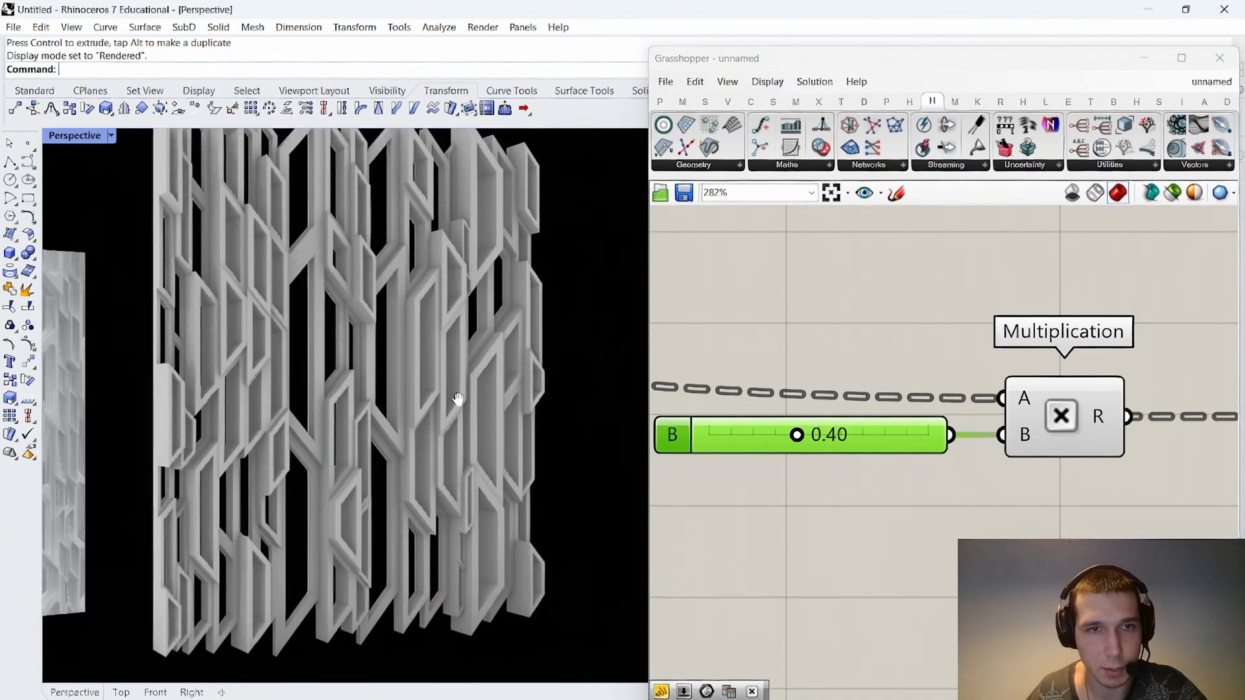
scroll(453, 397, down, 4)
scroll(493, 409, up, 3)
Set the Seed slider feeding the Random component to 27.
scroll(973, 398, down, 10)
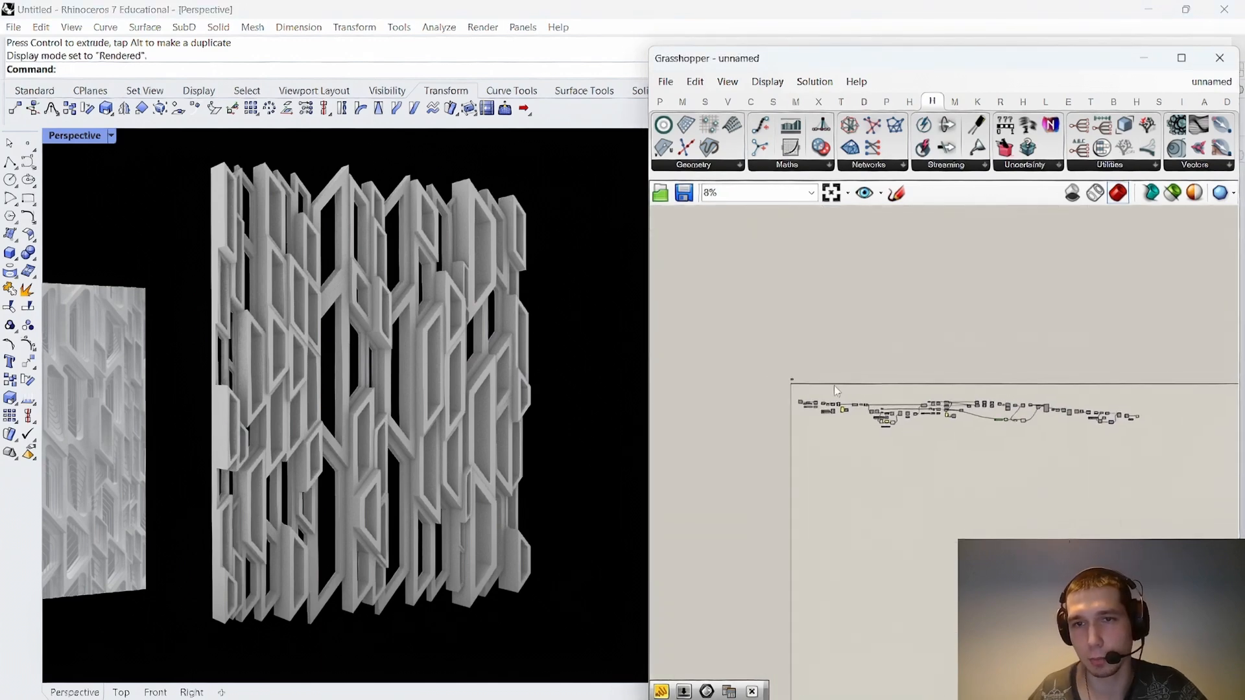
scroll(890, 429, up, 9)
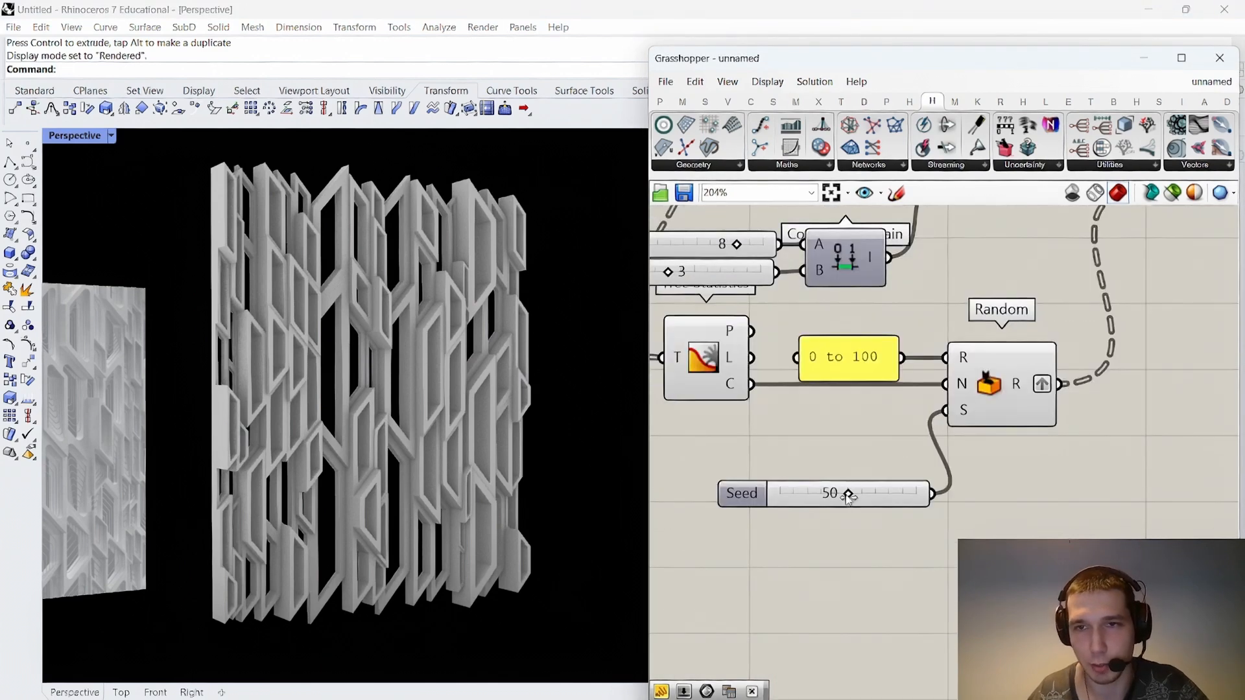
drag(843, 497, 816, 502)
Look over the Random, Remap Numbers and Careless Range components and compare the rendered frames with the reference relief.
scroll(960, 446, down, 5)
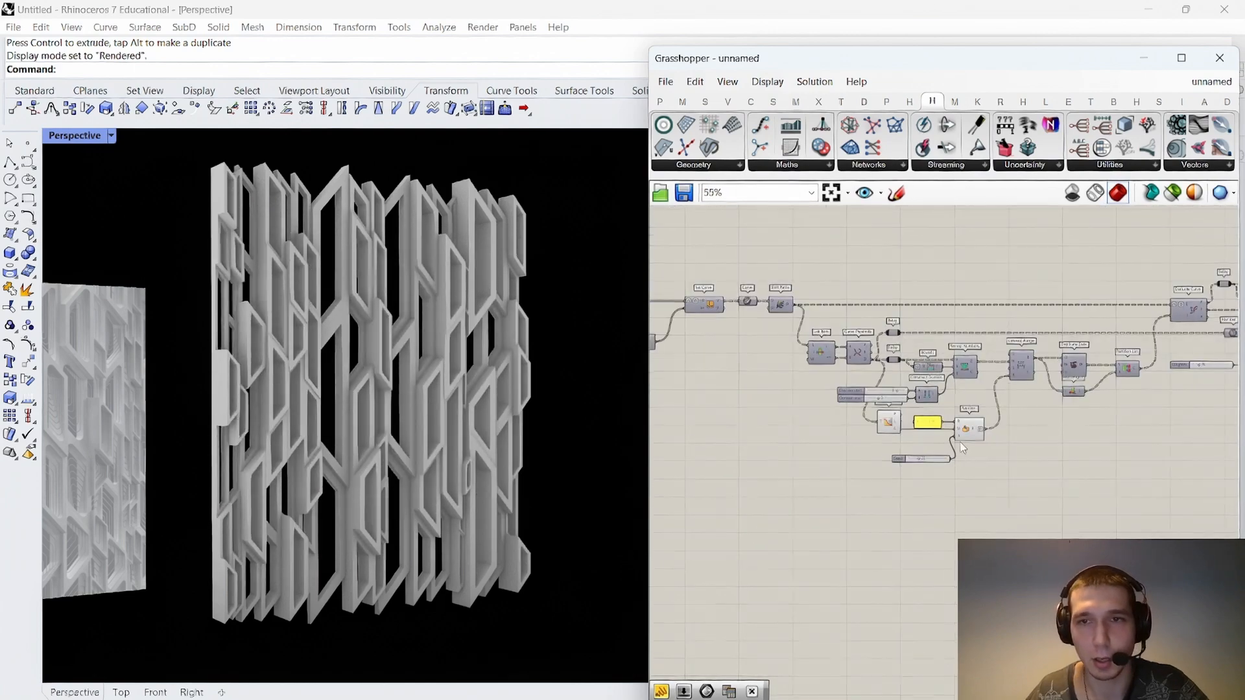
scroll(961, 448, up, 5)
scroll(843, 389, down, 2)
scroll(804, 361, up, 2)
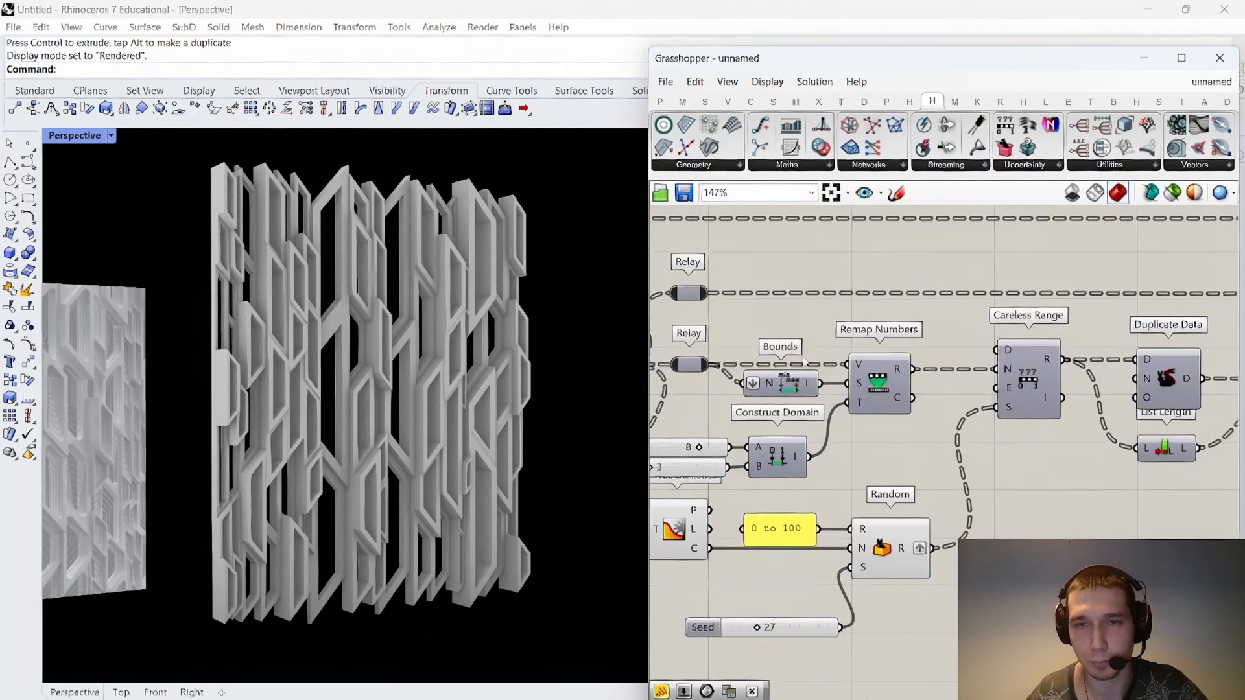
right_drag(787, 426, 867, 424)
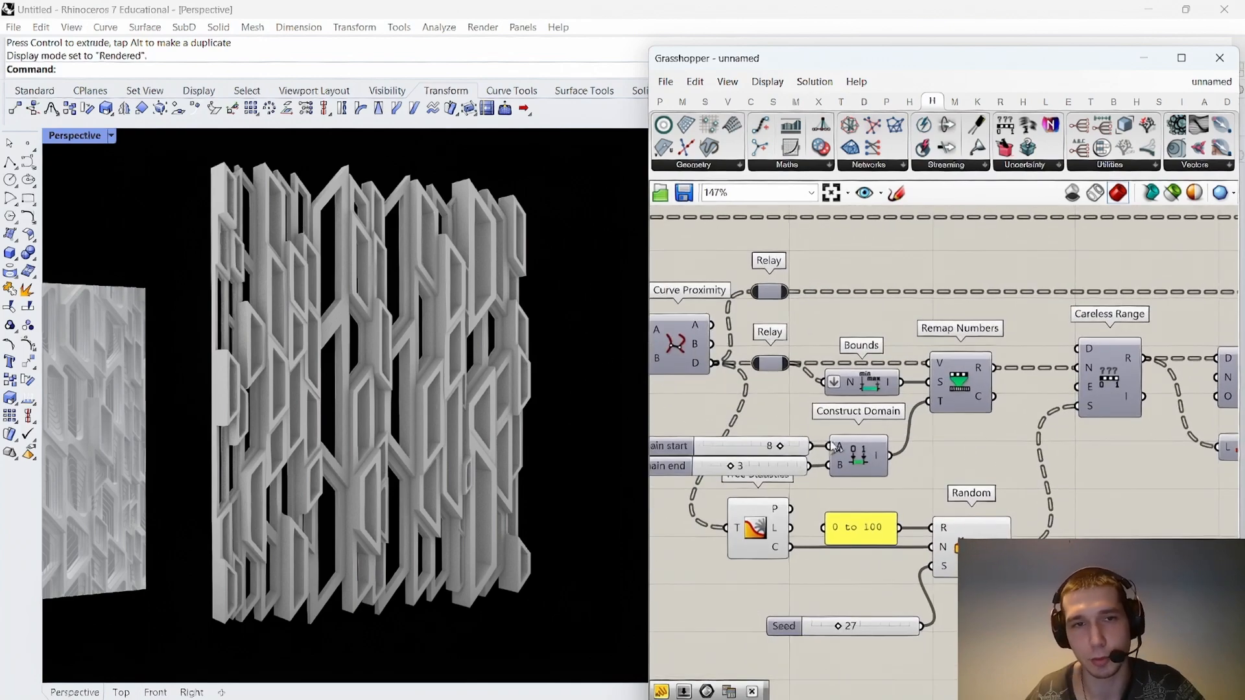
scroll(461, 425, down, 5)
right_drag(460, 425, 470, 372)
scroll(394, 417, up, 6)
scroll(381, 413, down, 3)
scroll(446, 376, down, 4)
scroll(927, 385, down, 11)
scroll(958, 386, up, 5)
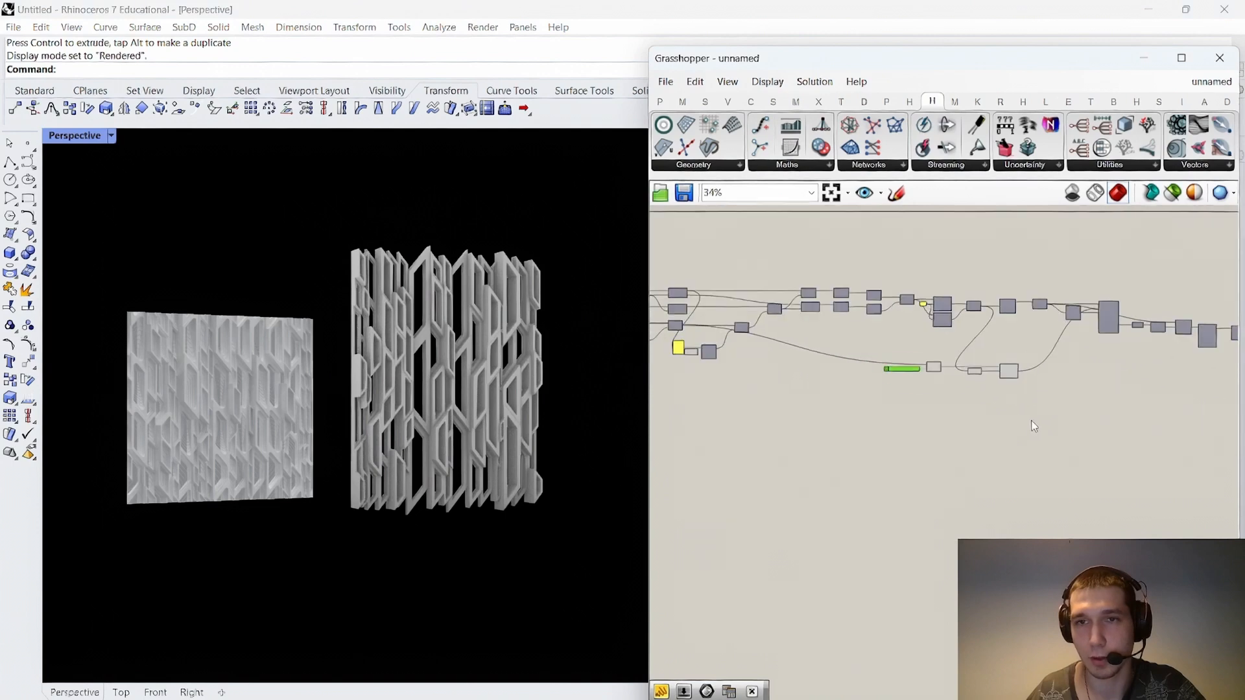
Turn off the preview of the slider-driven branch of components below the main row.
drag(1034, 428, 875, 340)
right_click(878, 332)
click(921, 356)
Move the Custom Preview and Colour Swatch components together farther away from Mesh To Polysurface.
scroll(1099, 361, up, 6)
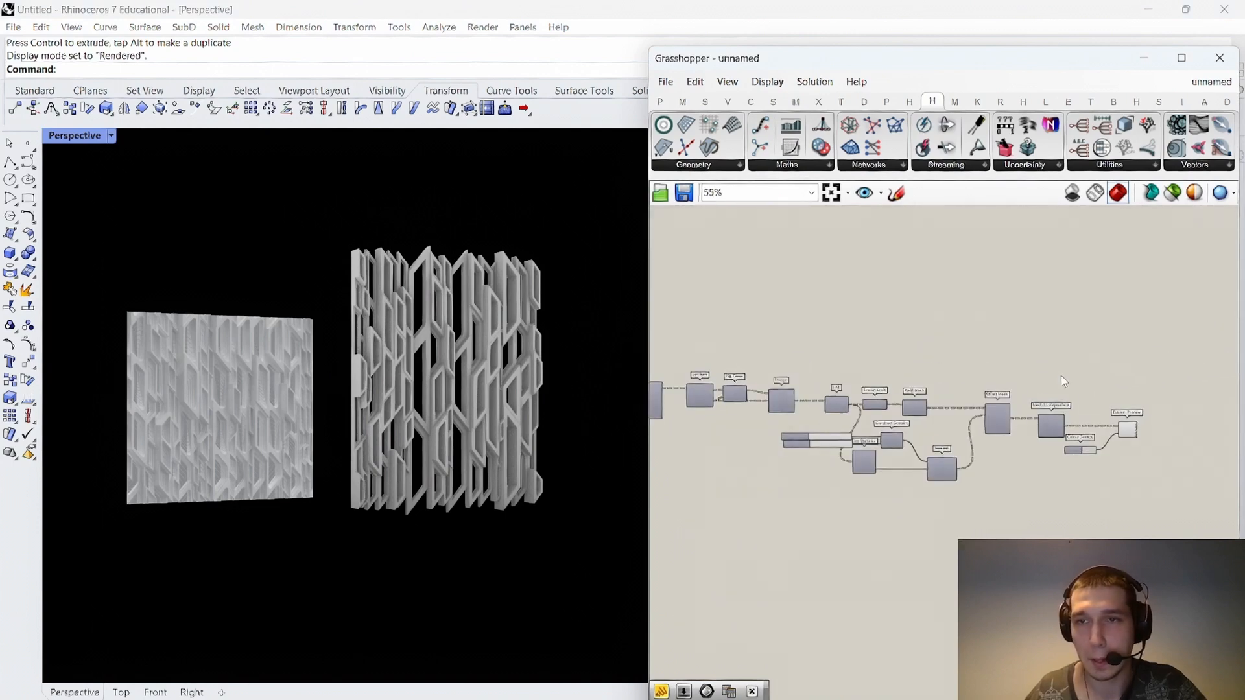
right_drag(1145, 519, 1039, 493)
drag(1098, 522, 929, 380)
drag(990, 424, 1092, 425)
Group the Custom Preview and Colour Swatch components and colour the group red.
right_click(1087, 353)
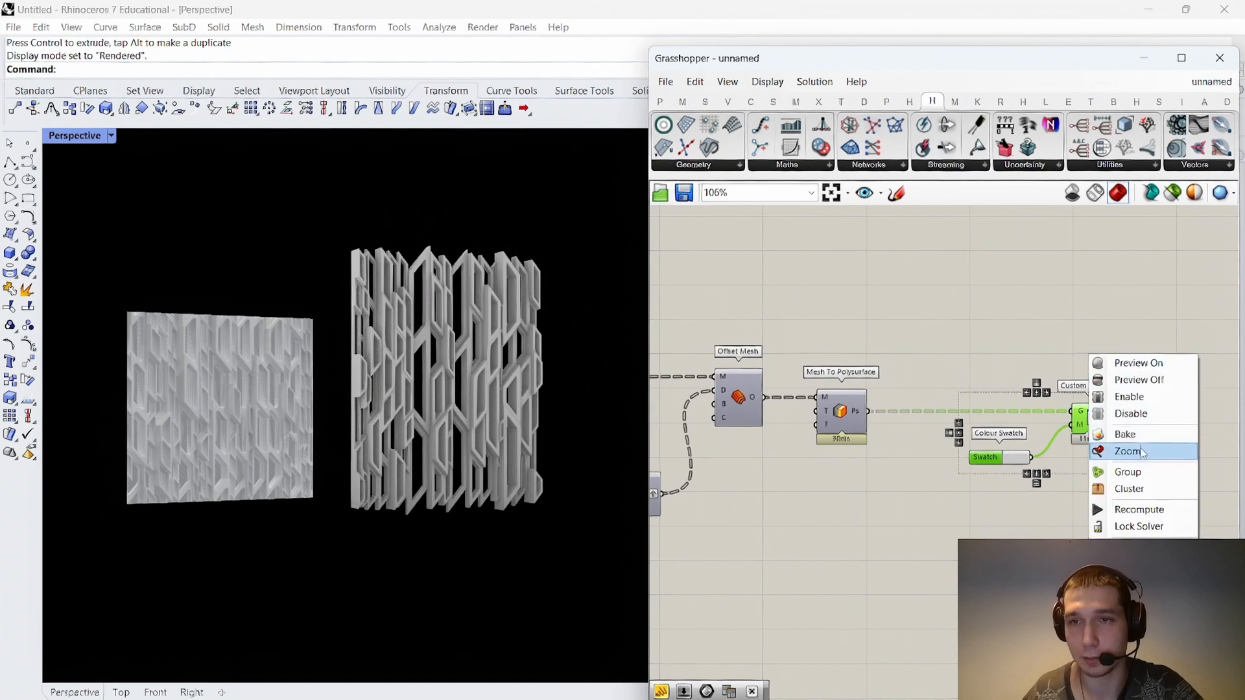
click(1115, 450)
right_click(1046, 416)
mouse_move(1096, 429)
click(924, 570)
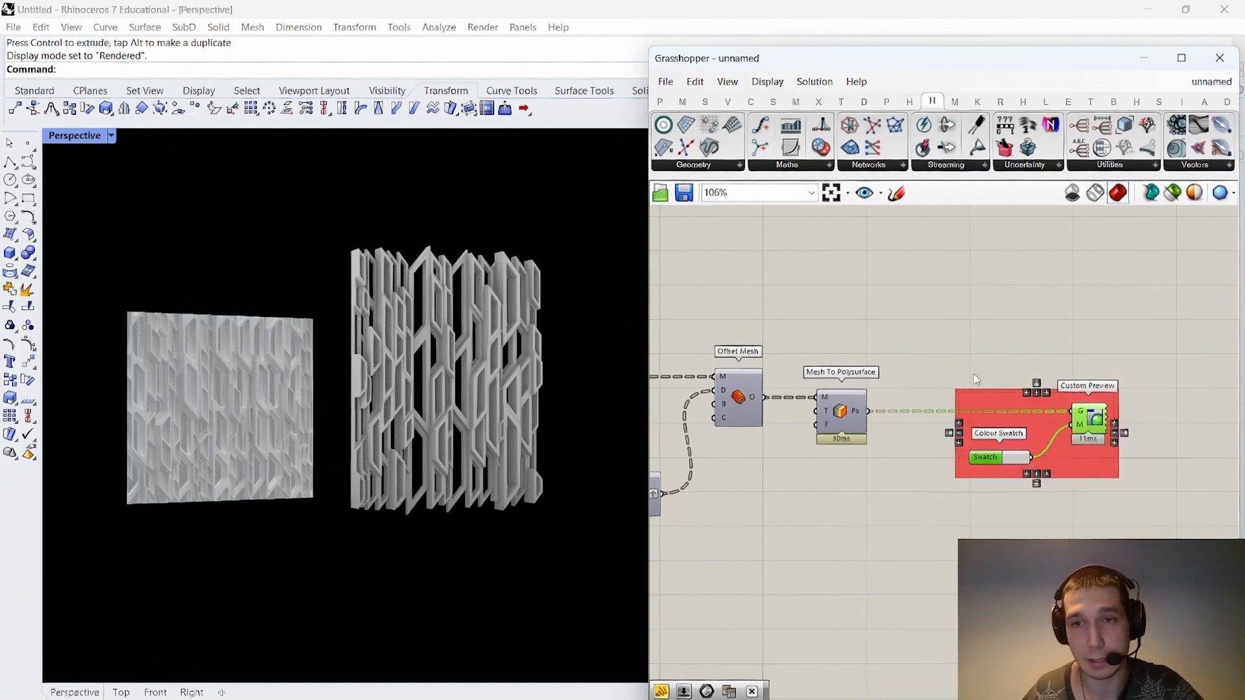
scroll(1015, 473, up, 3)
drag(991, 436, 992, 440)
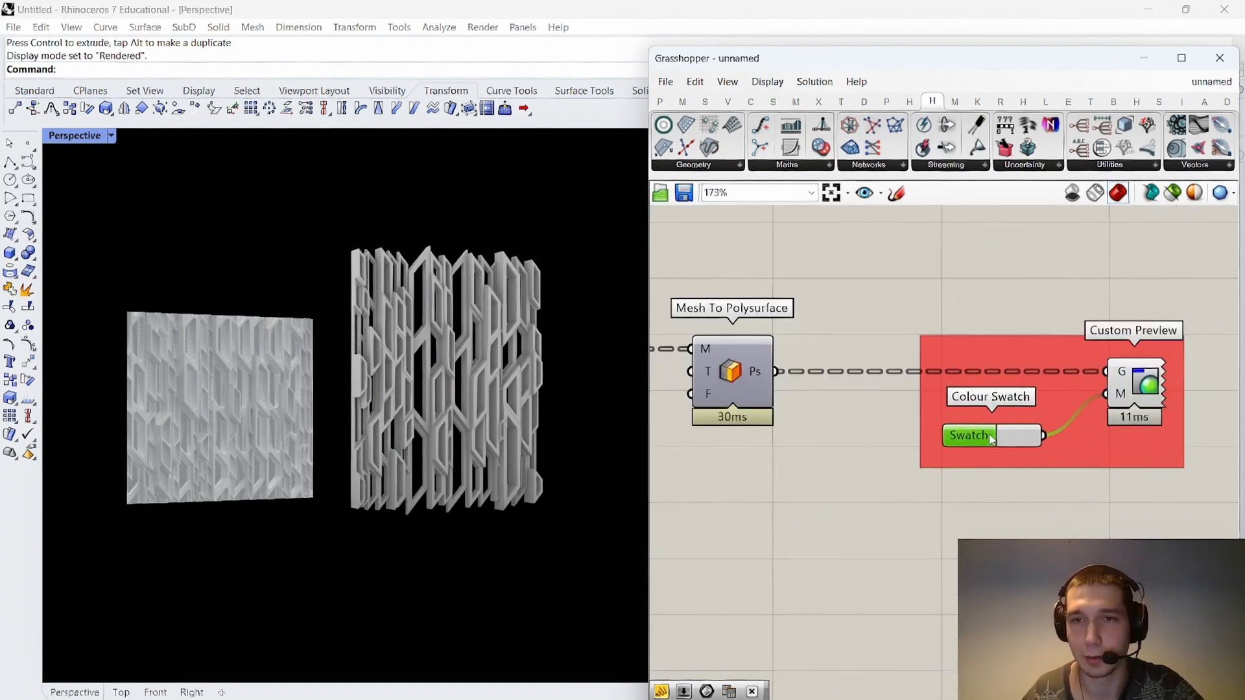